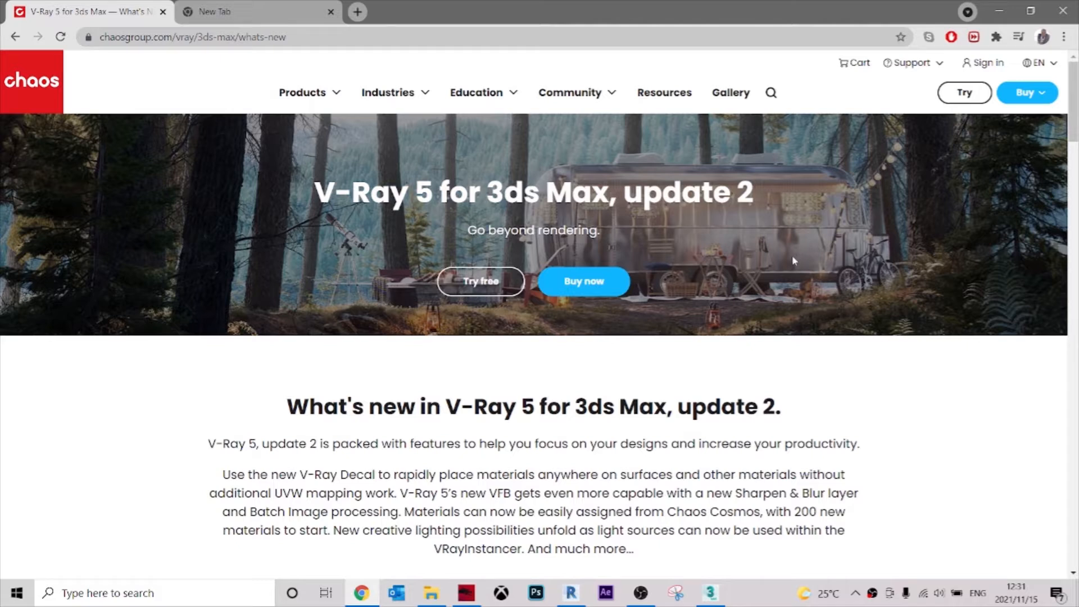
Play the V-Ray 5 for 3ds Max, update 2 video on the What's new page, skim through it and pause it.
scroll(843, 289, "down", 6)
scroll(916, 299, "up", 6)
scroll(776, 358, "down", 4)
scroll(951, 320, "down", 3)
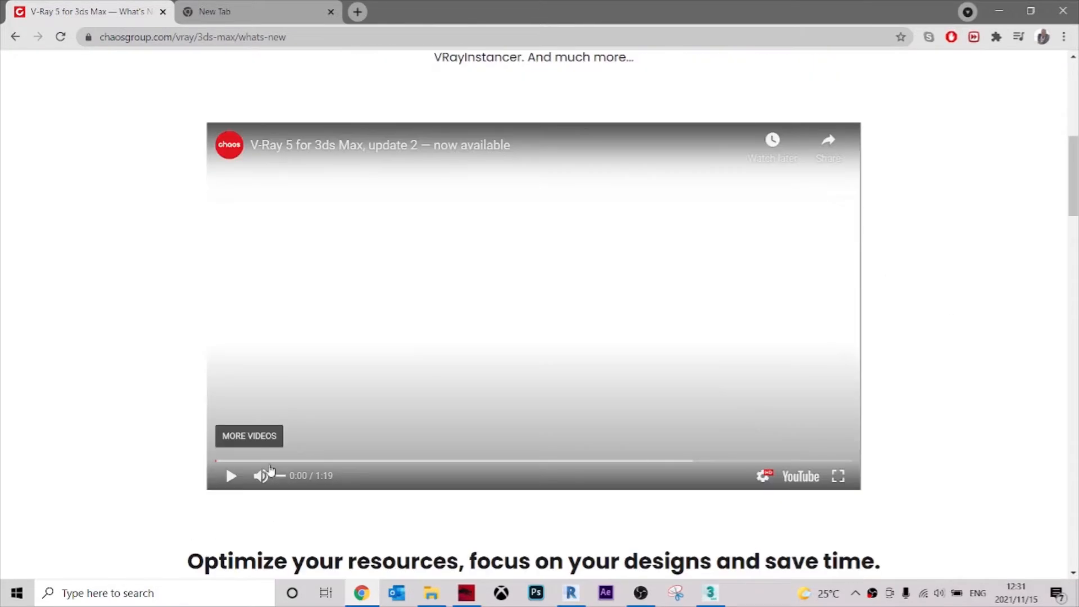
left_click(231, 476)
left_click(308, 461)
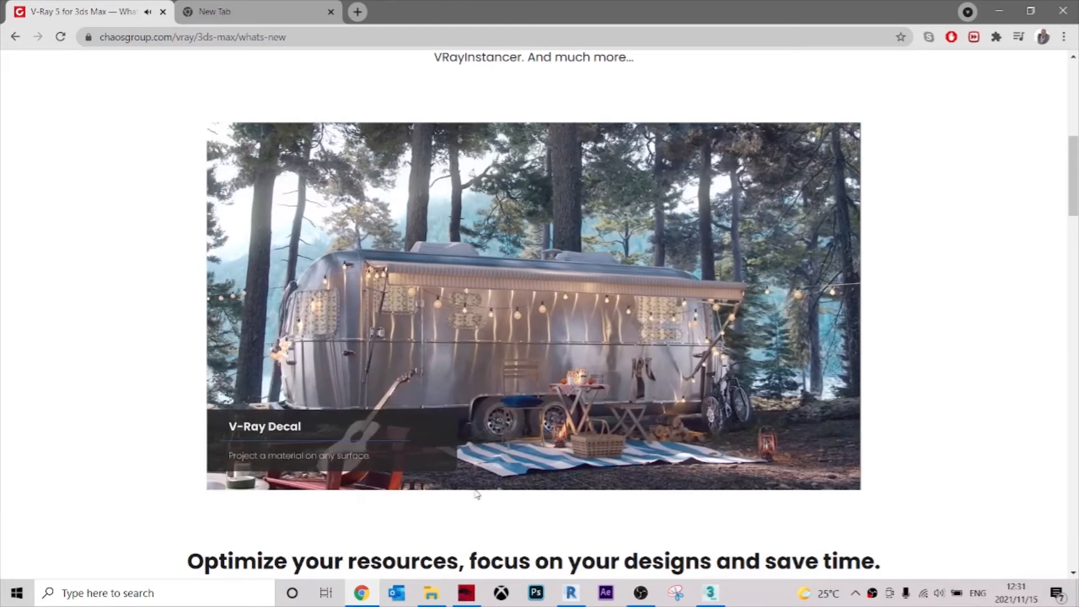
left_click(458, 461)
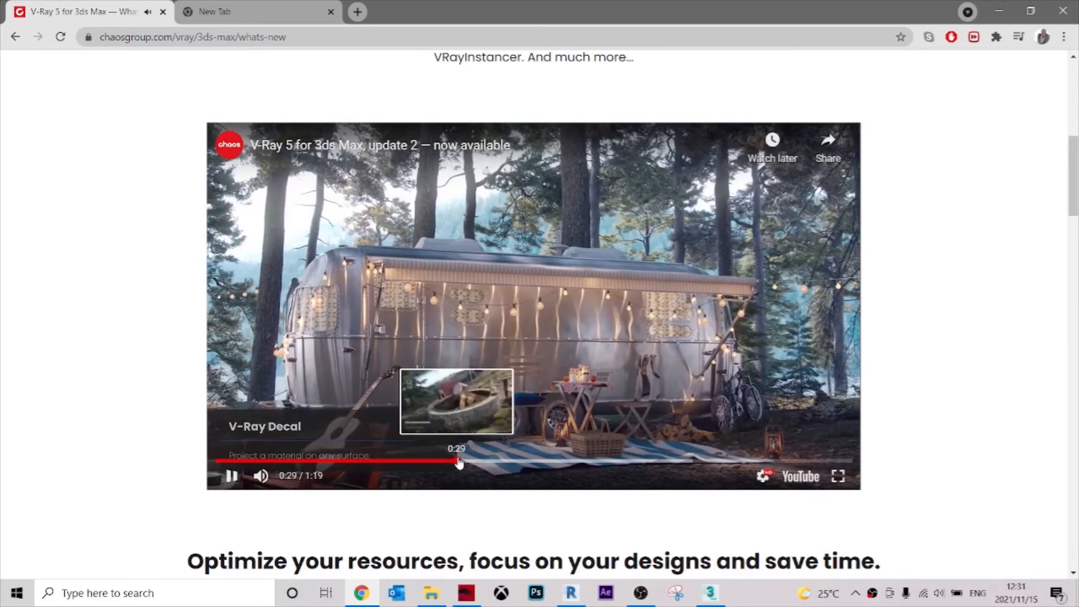
left_click(585, 460)
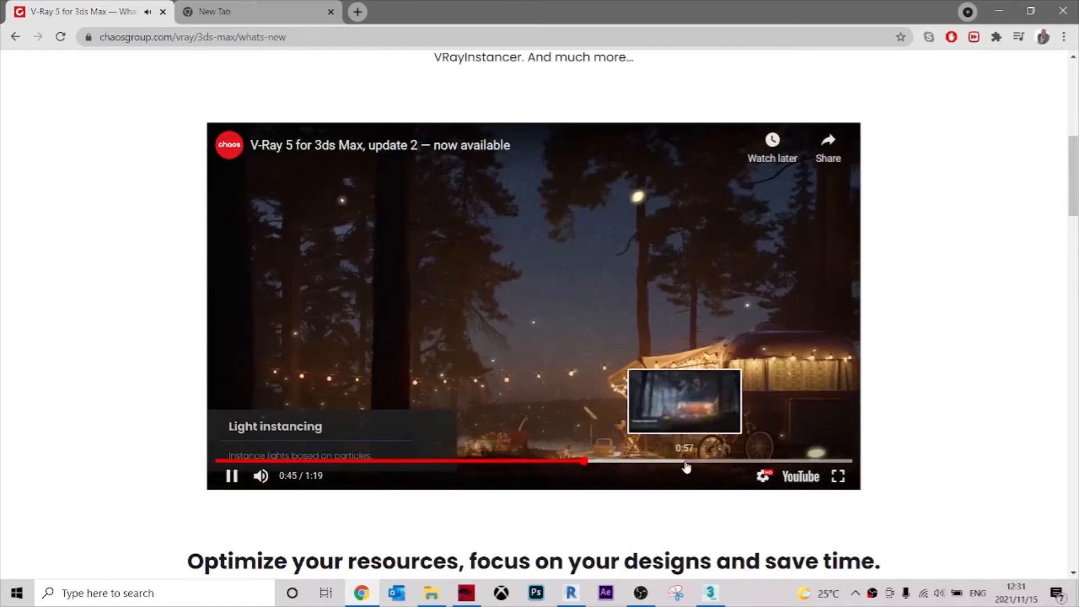
left_click(695, 461)
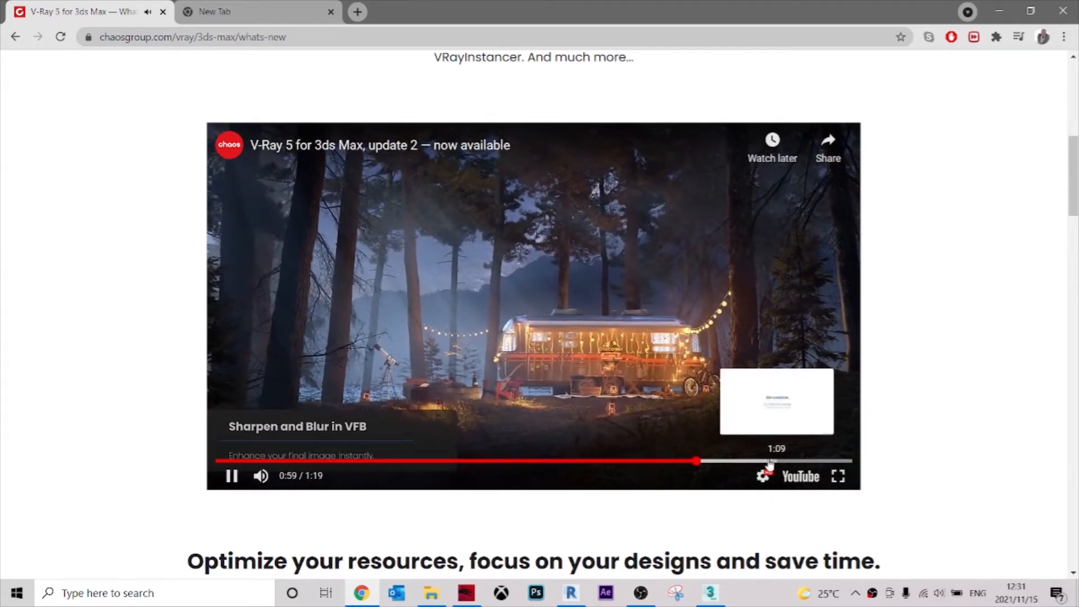
left_click(232, 477)
Read through the new-feature sections of the V-Ray 5 update 2 page, from the introduction to the "And more" section.
scroll(889, 216, "down", 7)
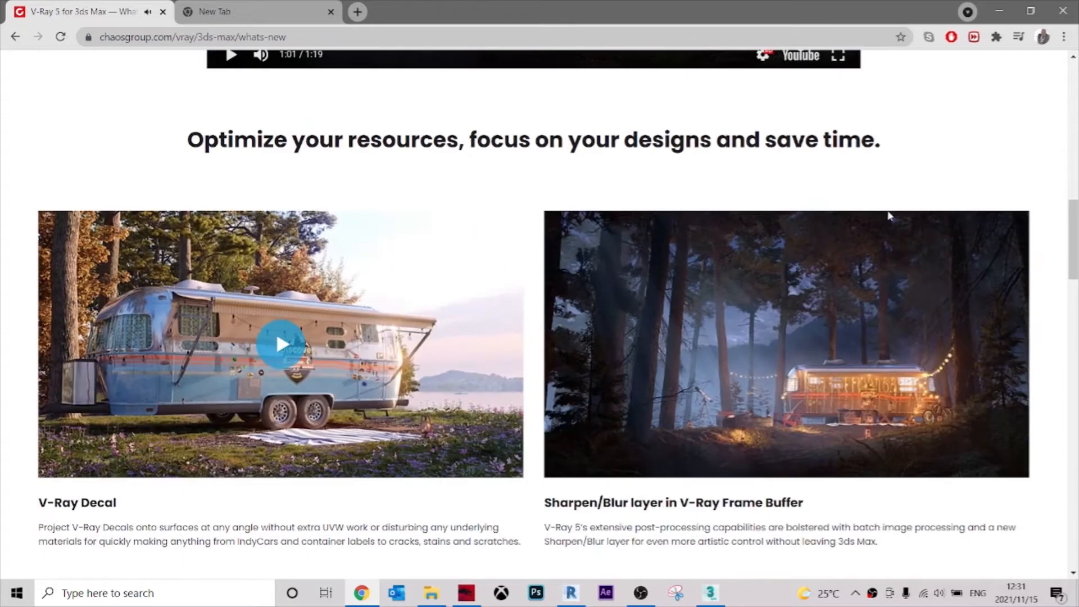
scroll(476, 231, "up", 10)
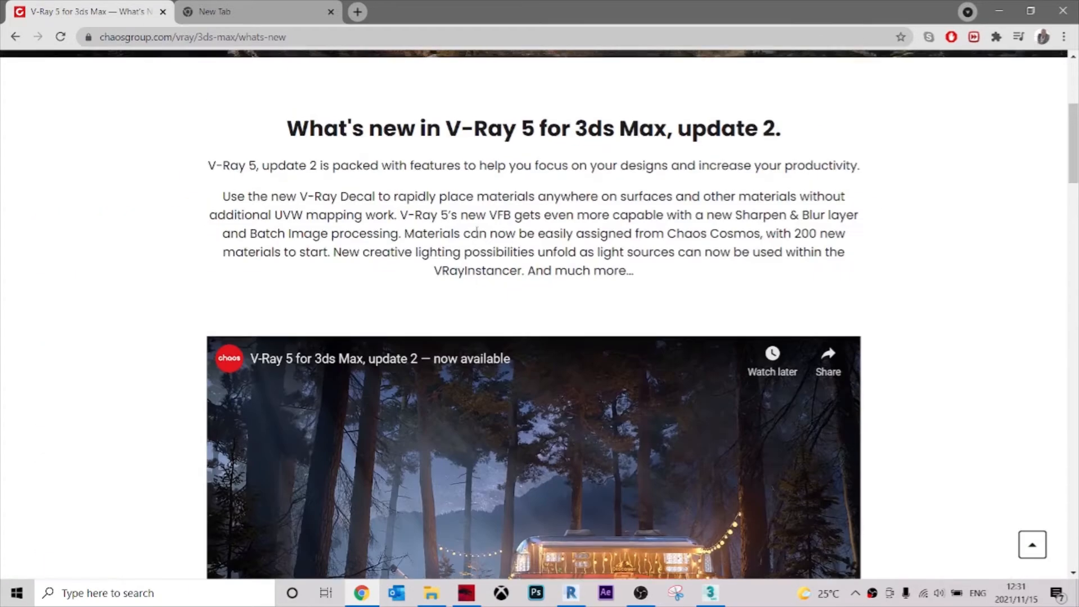
scroll(477, 232, "up", 5)
scroll(609, 301, "down", 12)
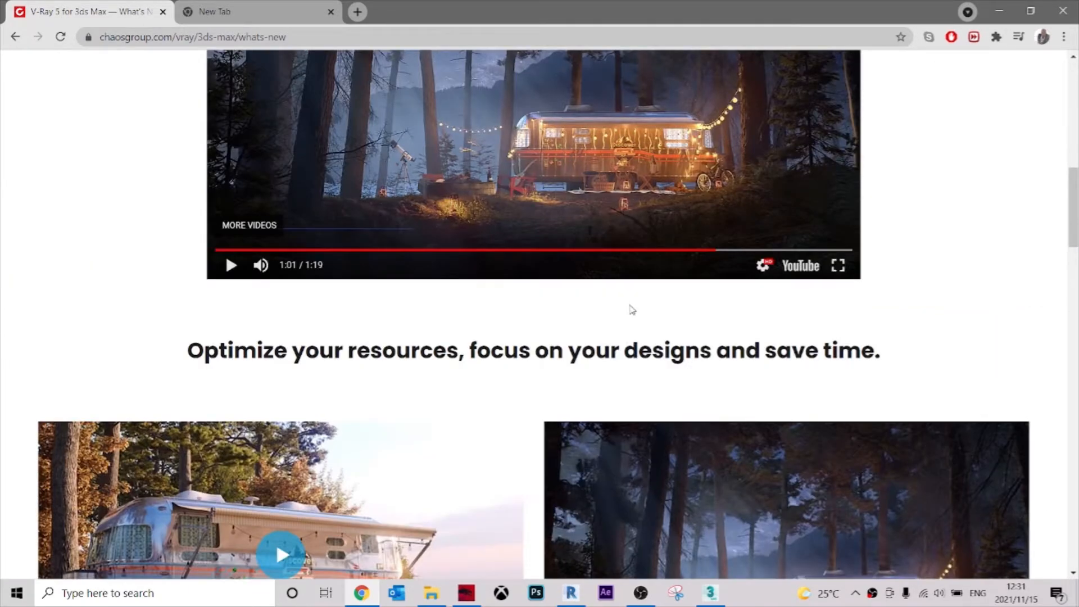
scroll(632, 309, "down", 6)
scroll(905, 318, "down", 15)
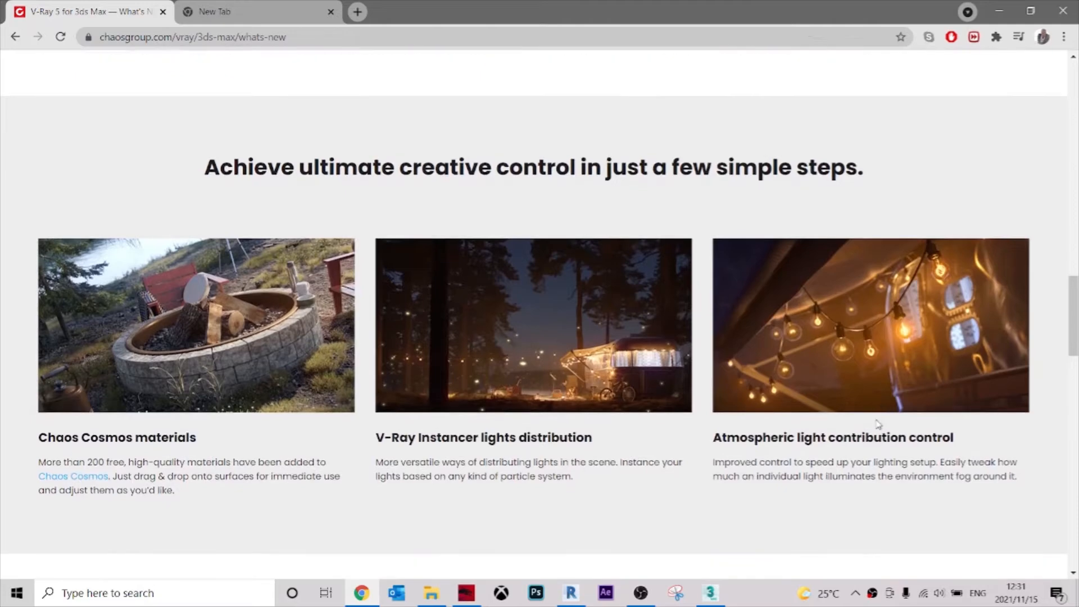
scroll(877, 416, "down", 9)
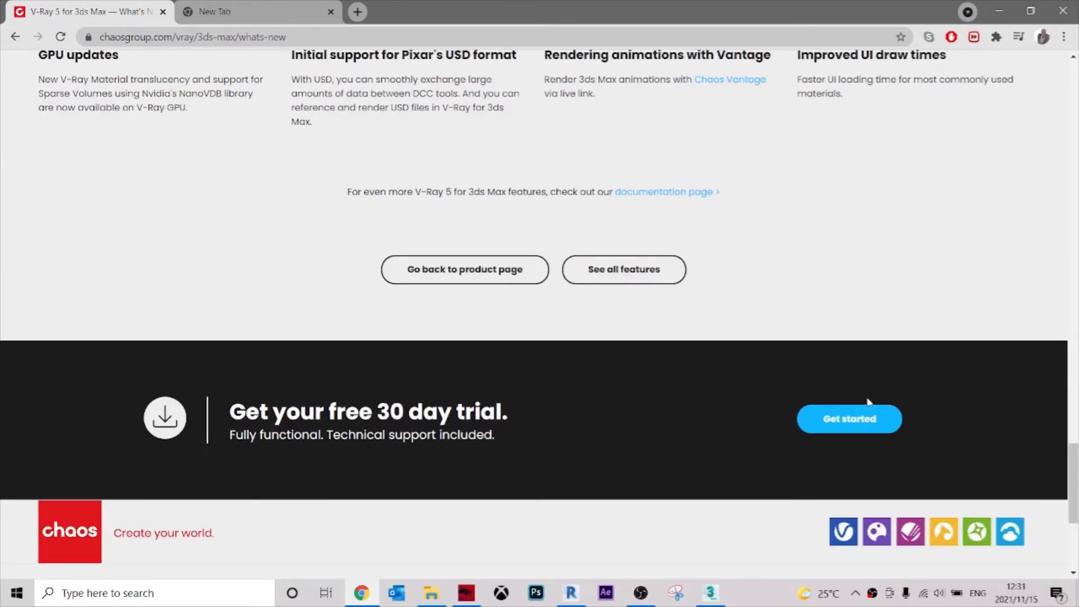
Switch to the V-Ray Frame Buffer and examine the rendered house up close, including its facade, pool, steps and ground reflections.
left_click(998, 11)
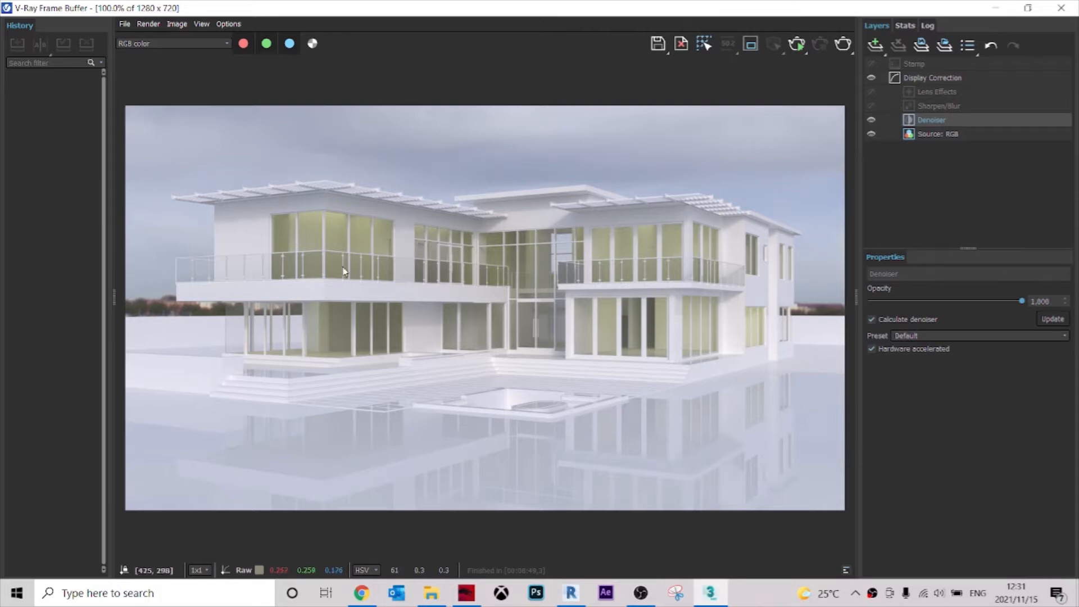
scroll(288, 219, "up", 4)
scroll(318, 208, "down", 2)
scroll(593, 290, "down", 2)
scroll(542, 291, "up", 2)
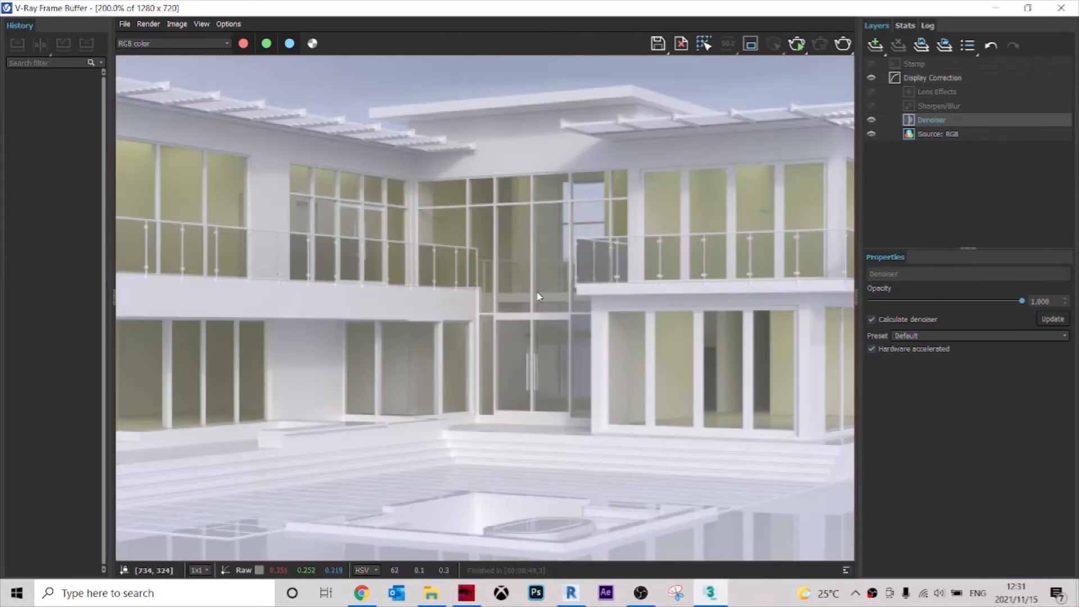
scroll(539, 294, "down", 1)
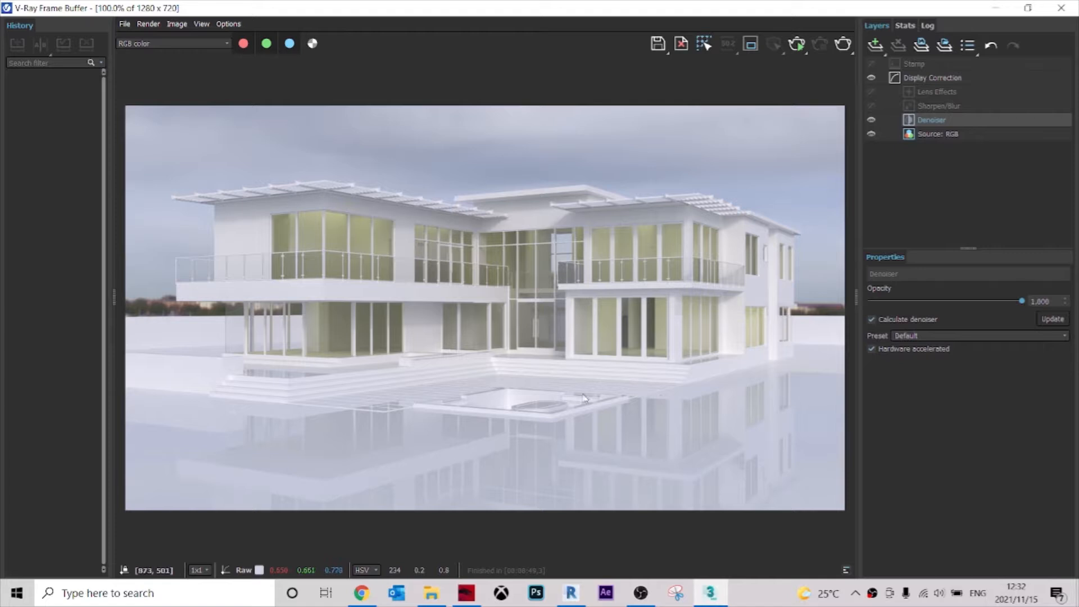
scroll(388, 413, "up", 2)
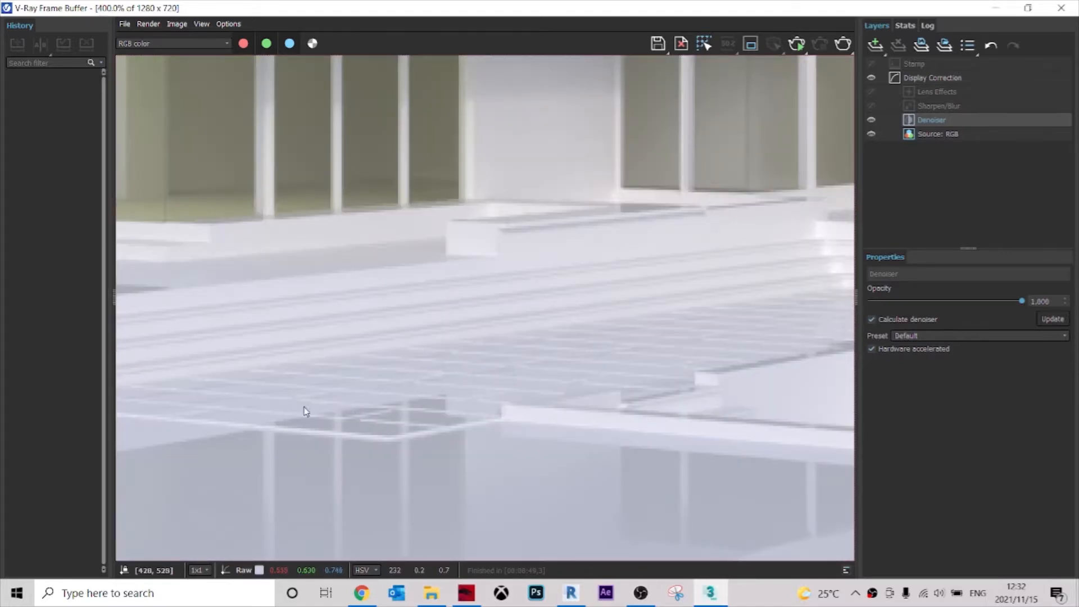
scroll(304, 410, "down", 1)
scroll(459, 389, "down", 1)
scroll(838, 366, "up", 1)
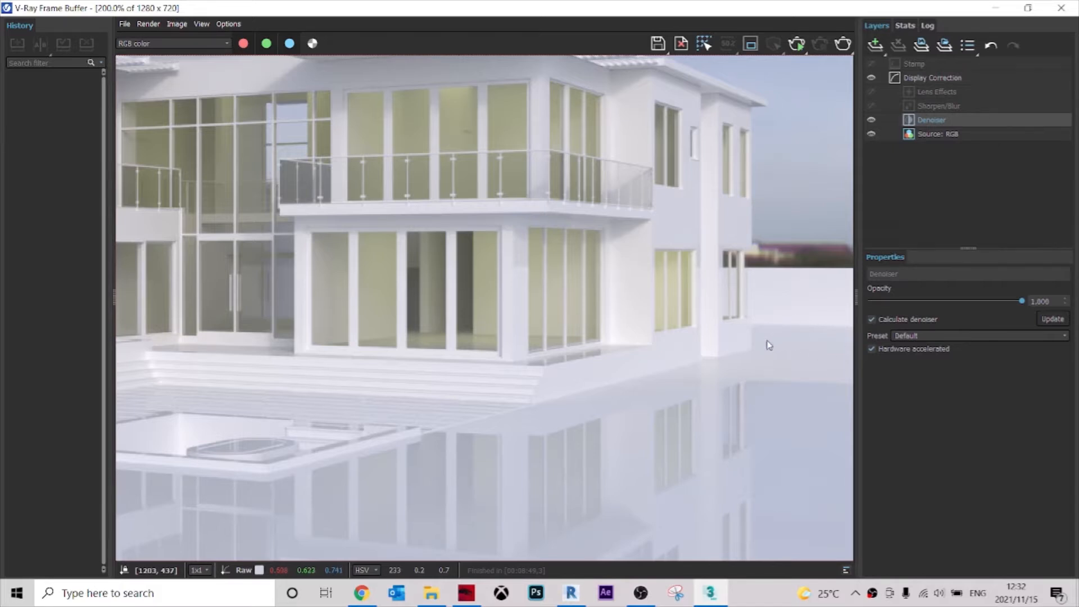
scroll(796, 337, "down", 1)
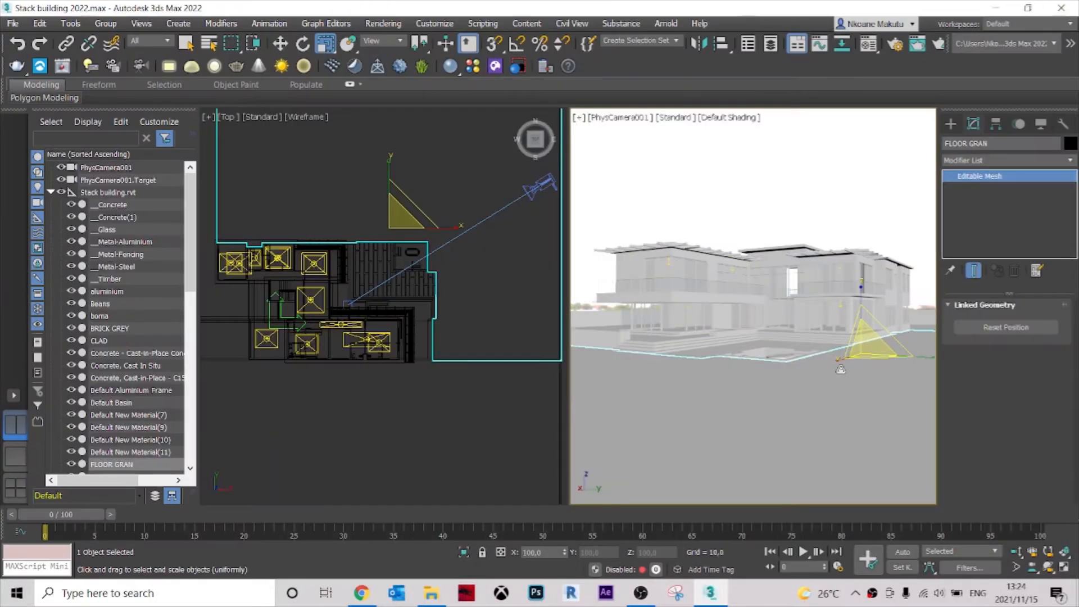
Select the FLOOR GRAN ground mesh around the house and create a VRayFur object on it.
left_click(451, 295)
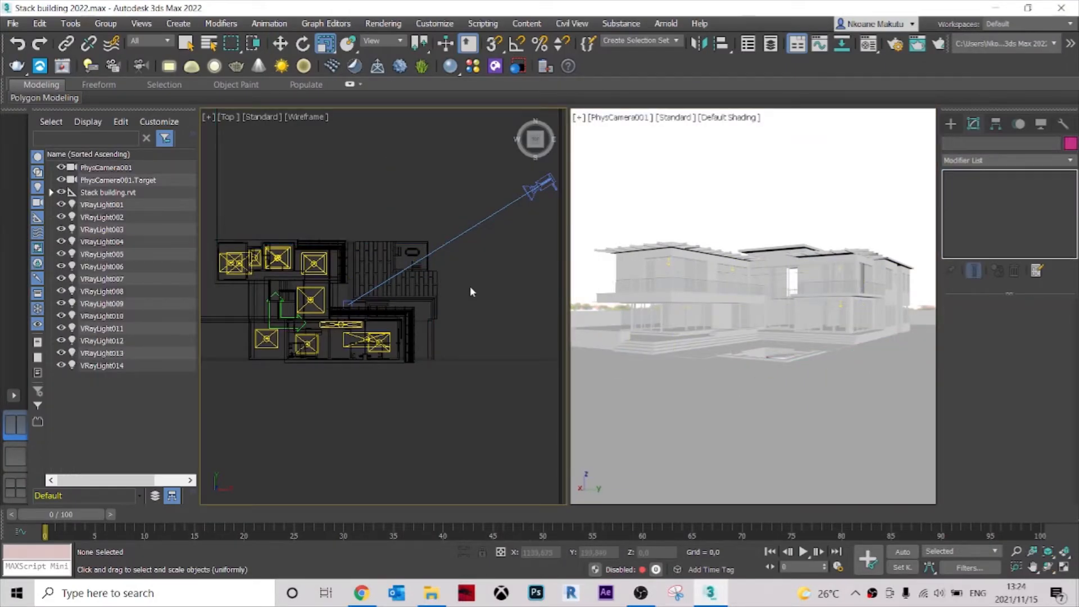
scroll(470, 278, "down", 2)
scroll(462, 299, "up", 2)
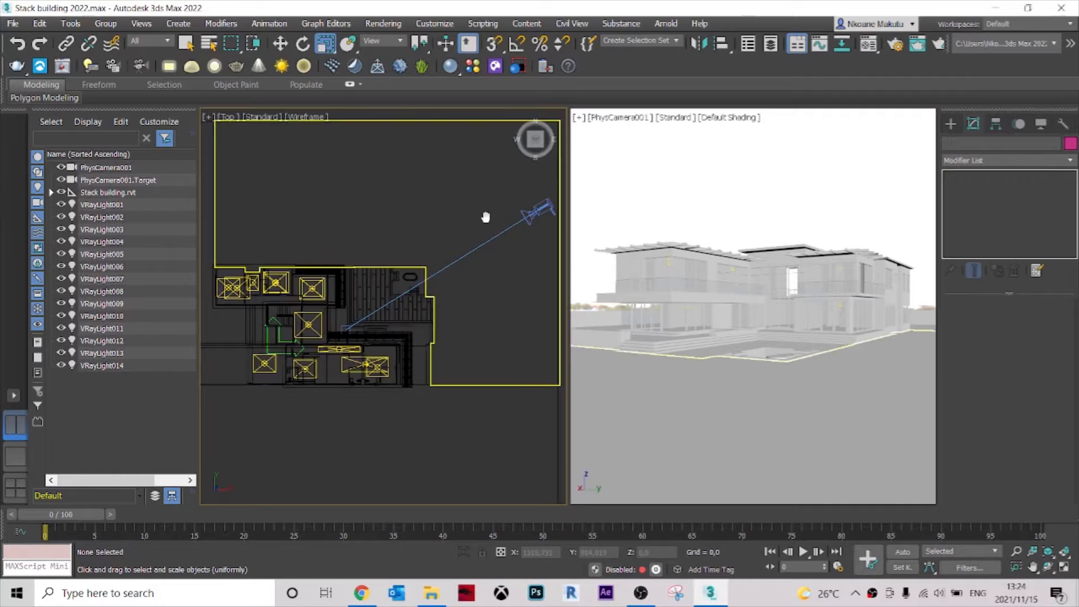
middle_click_drag(483, 218, 494, 252)
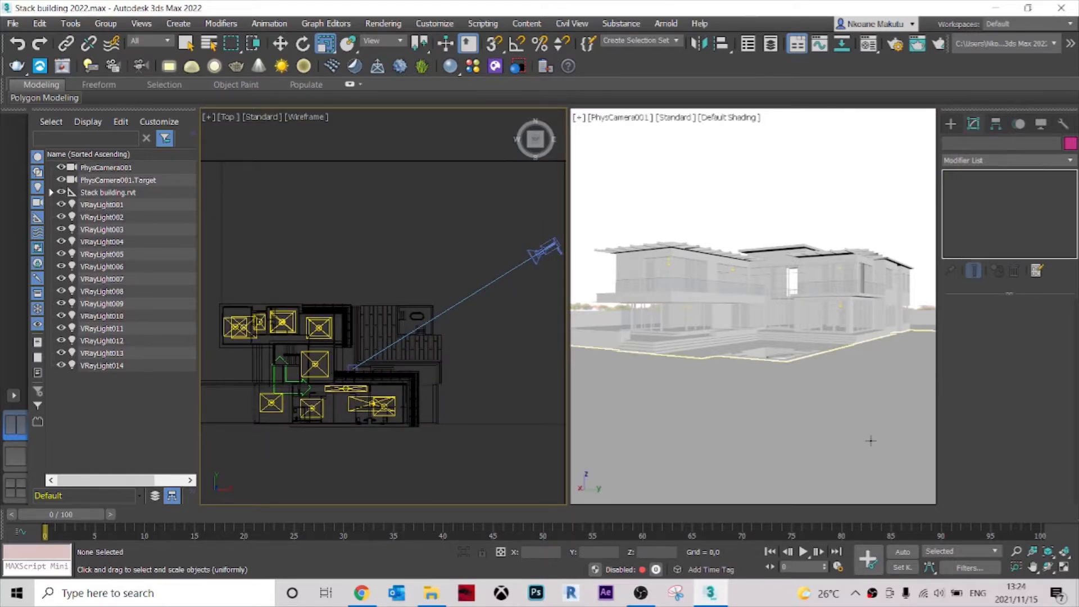
left_click(870, 440)
left_click(950, 124)
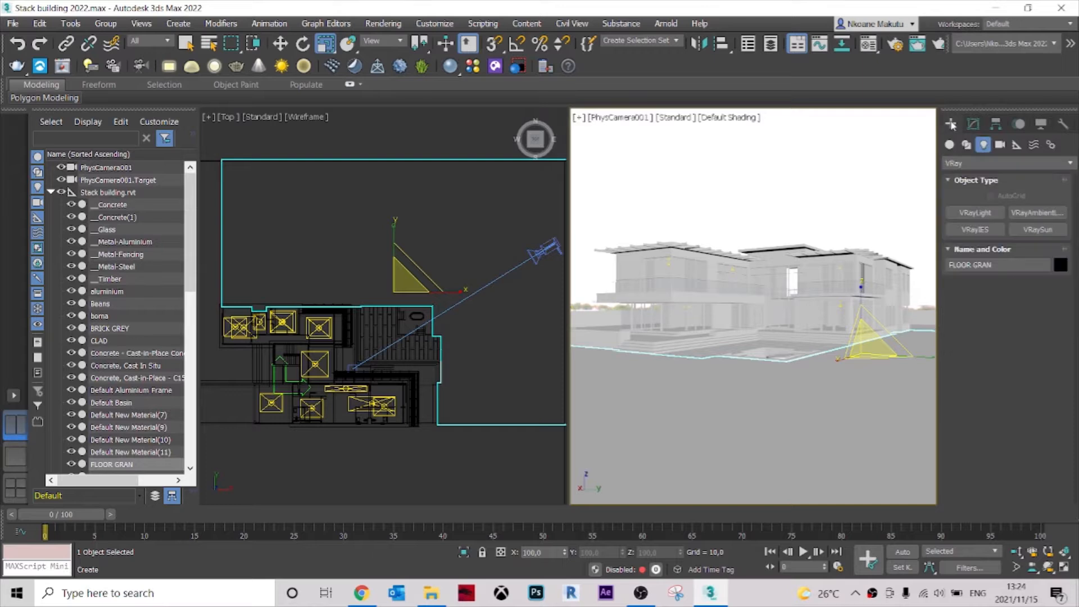
left_click(966, 164)
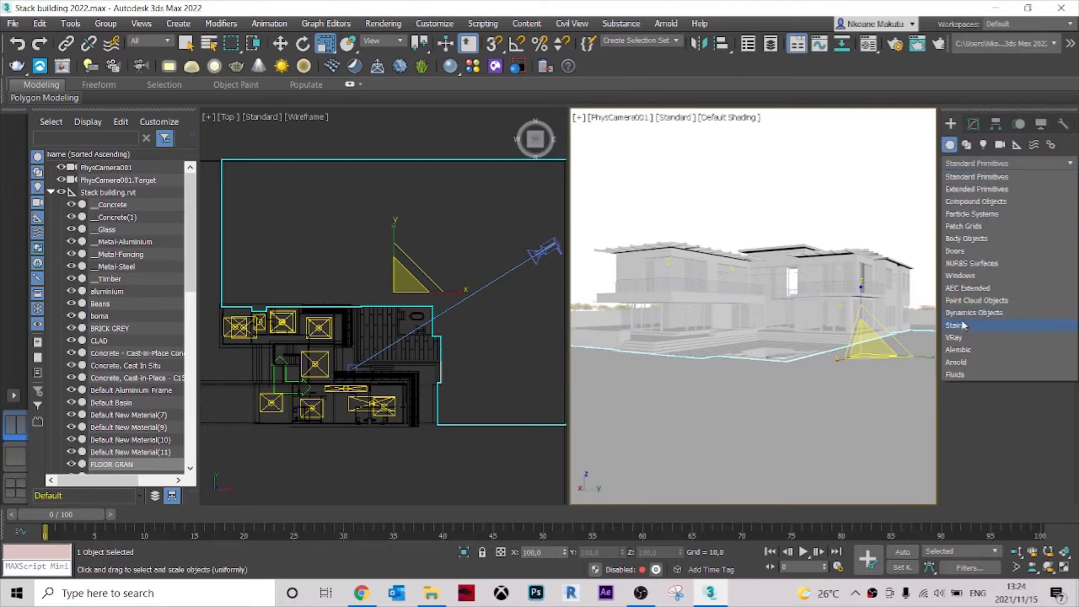
left_click(957, 338)
left_click(985, 229)
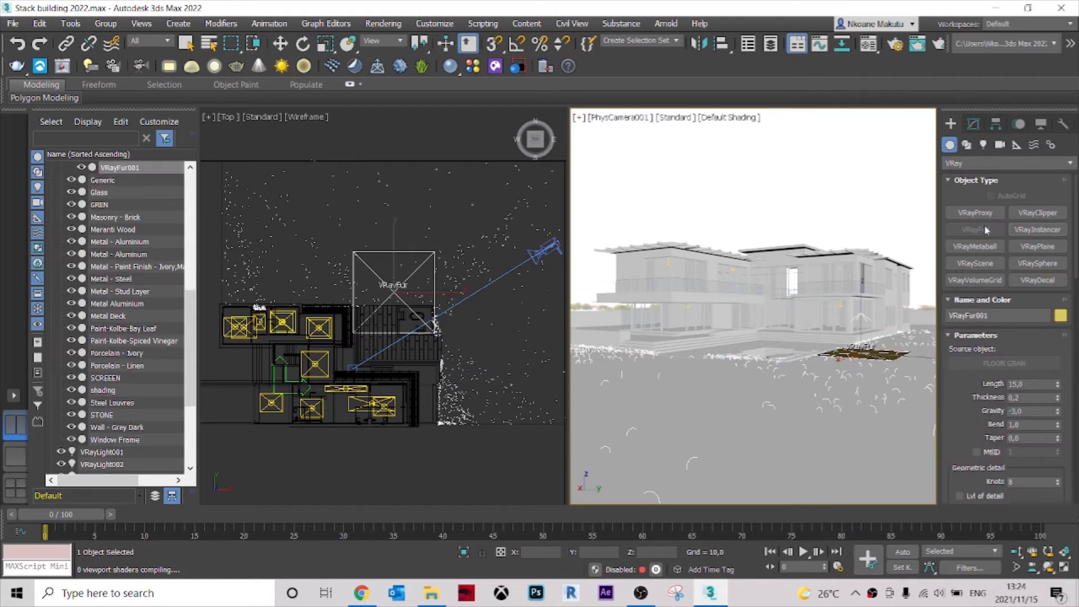
Create a targeted Physical camera in the Top view beside the existing camera, aimed toward the house with a target distance of about 376.
middle_click_drag(488, 344, 433, 308)
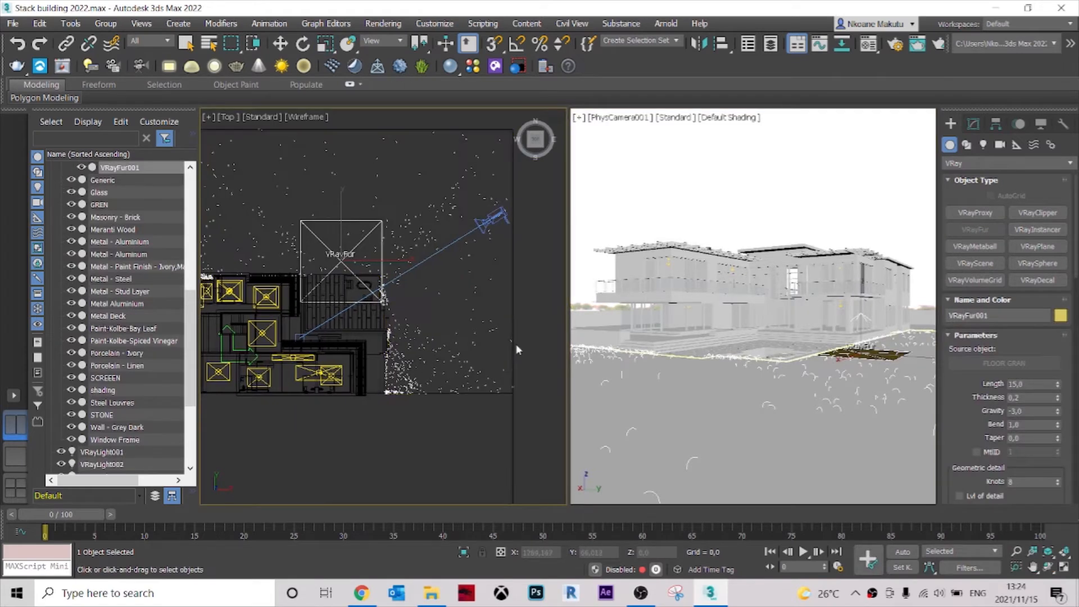
middle_click_drag(514, 339, 463, 312)
middle_click_drag(481, 231, 500, 284)
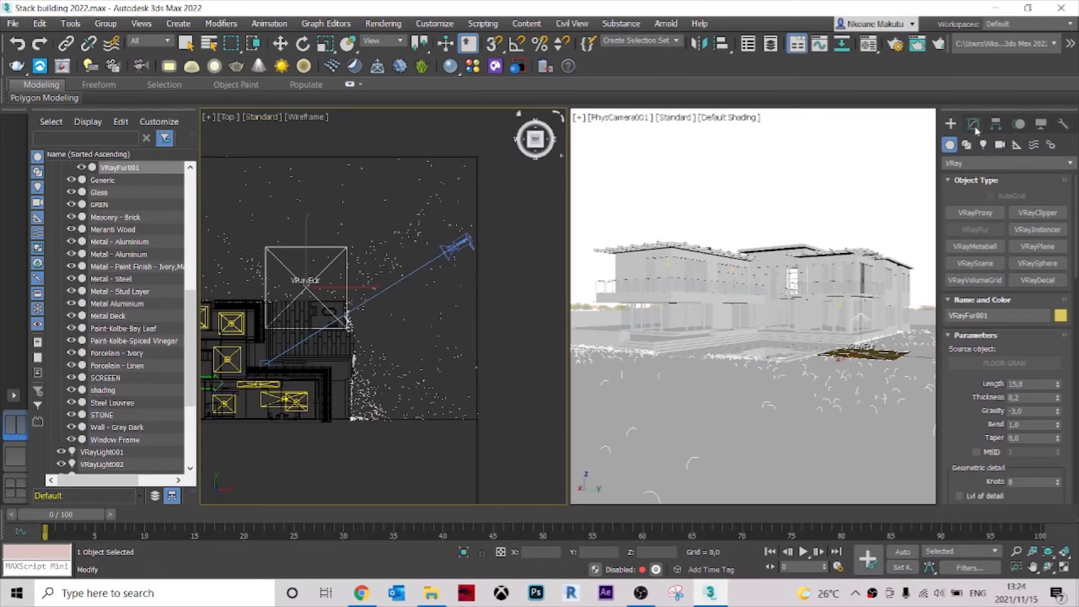
left_click(999, 145)
key("r")
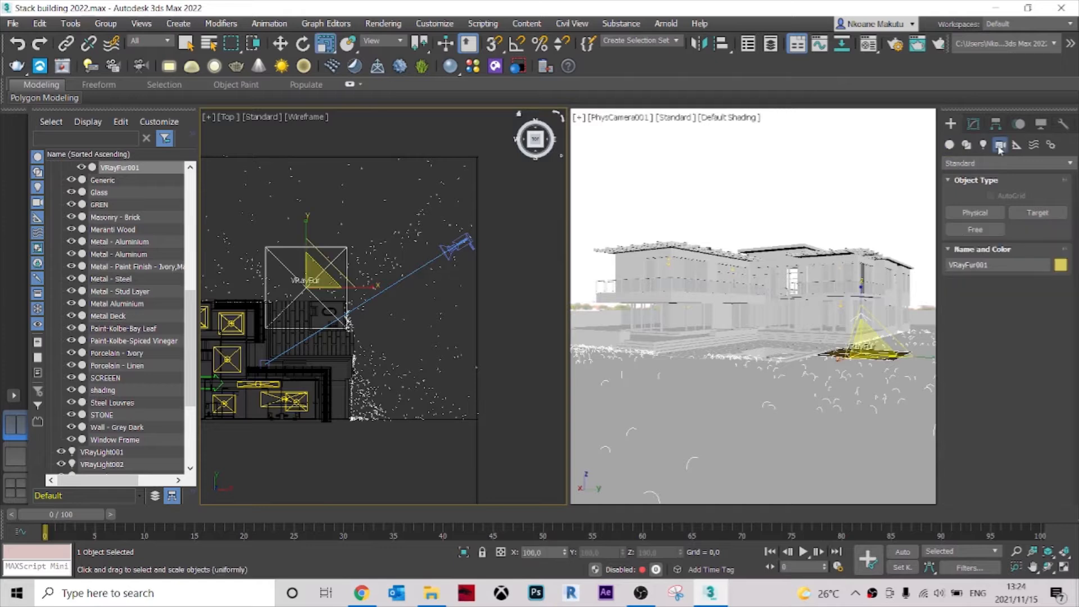
left_click(976, 213)
left_click_drag(446, 214, 370, 251)
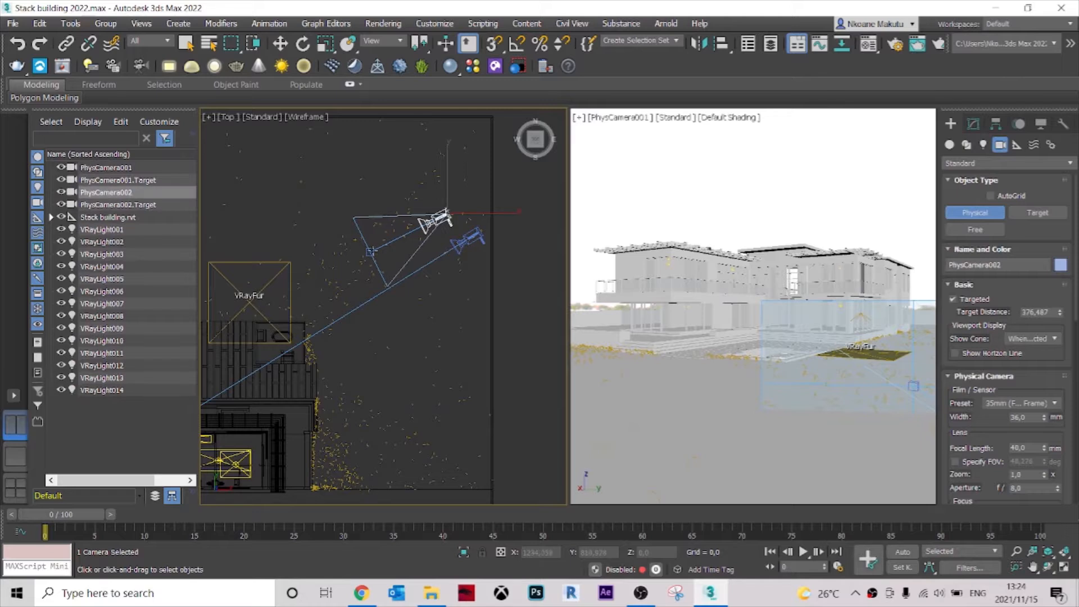
left_click(186, 43)
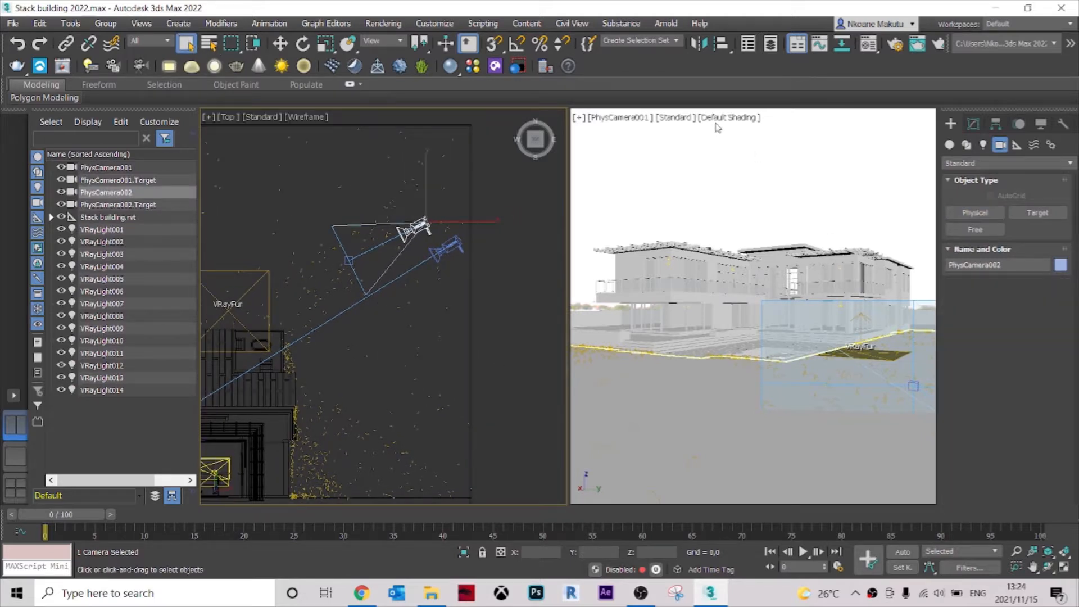
Display the view through PhysCamera002 in the viewport that shows PhysCamera001.
left_click(634, 117)
mouse_move(777, 131)
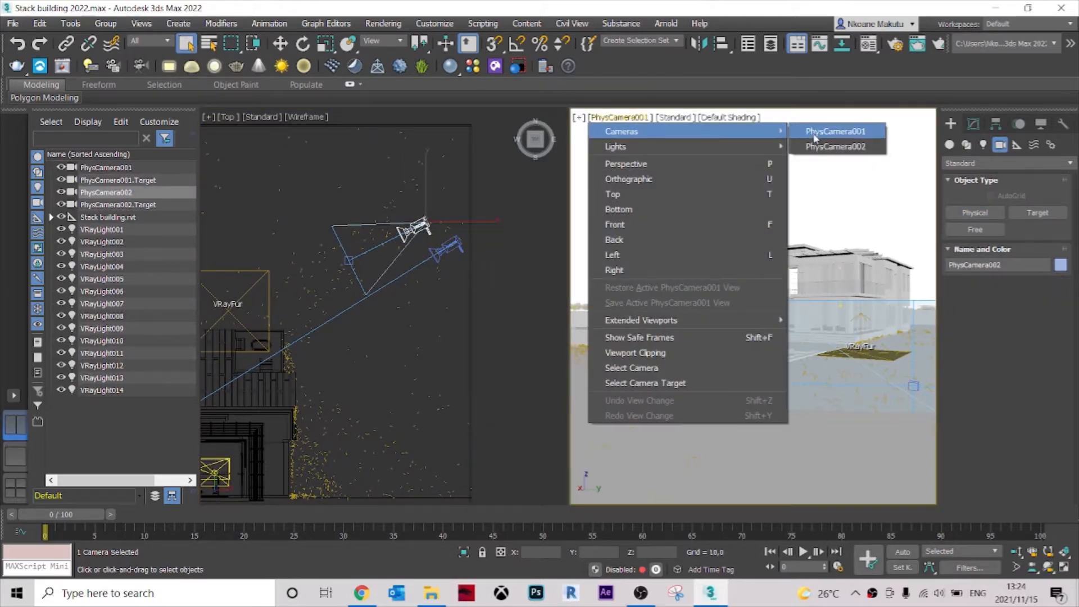
left_click(836, 146)
Adjust the new camera and its target vertically in the Front view so that the camera tilts slightly down toward the grass.
scroll(389, 206, "up", 2)
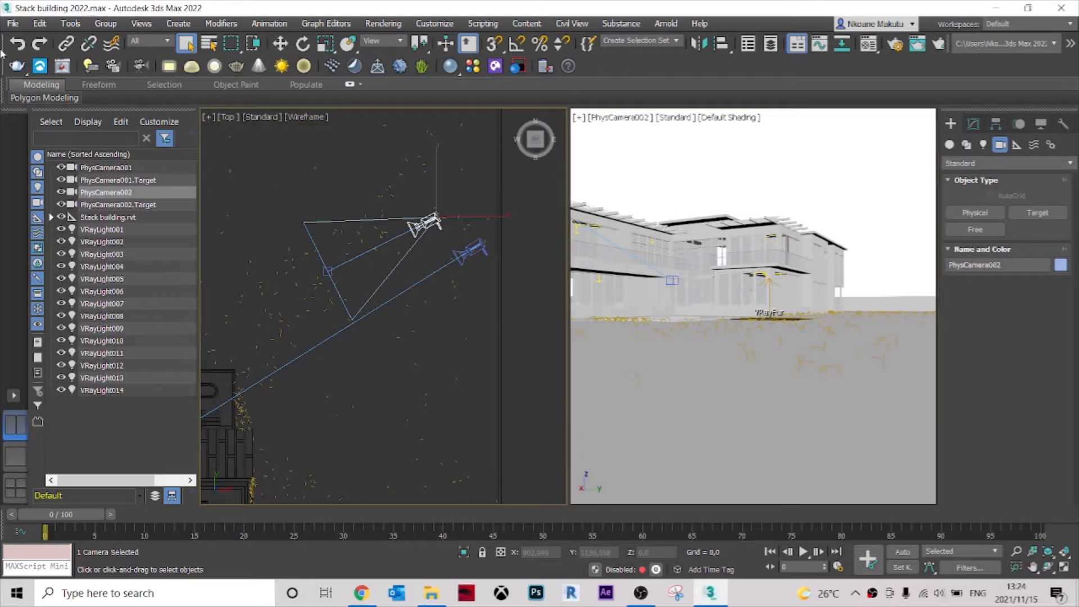
key("w")
middle_click_drag(407, 226, 497, 193, "alt")
left_click(534, 139)
left_click_drag(459, 190, 456, 155)
left_click(355, 230)
left_click_drag(356, 180, 361, 221)
Start V-Ray Viewport IPR rendering in the PhysCamera002 viewport.
left_click(846, 153)
left_click(672, 116)
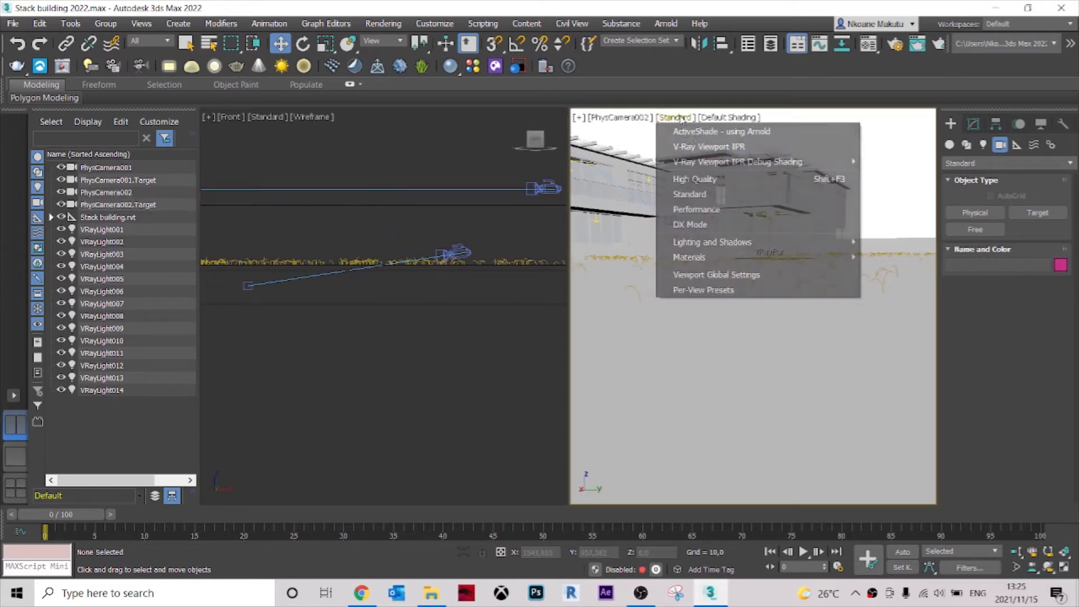
left_click(695, 147)
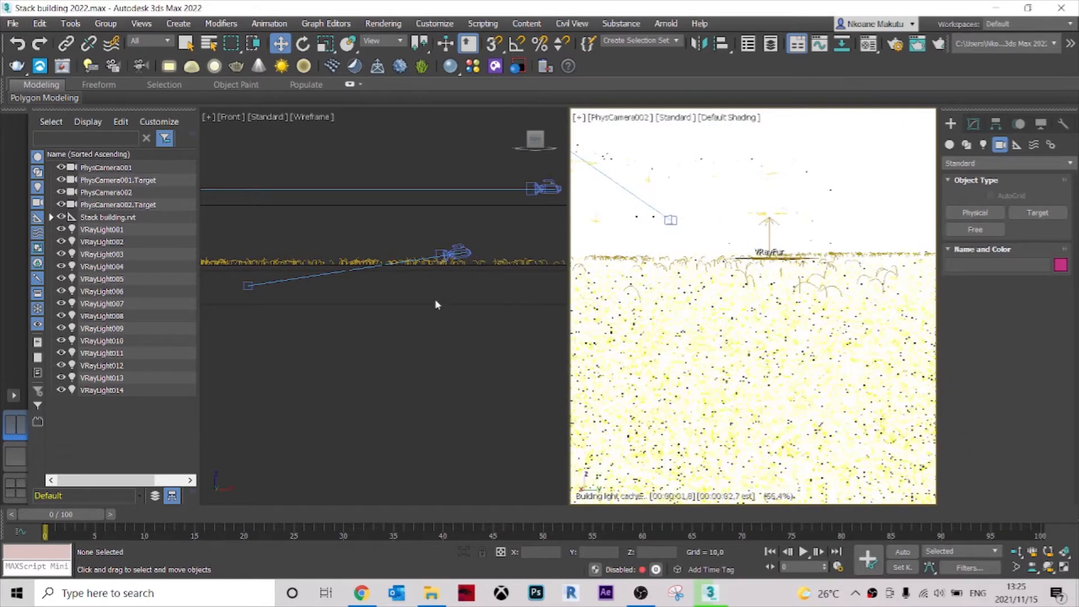
Set the exposure gain target of PhysCamera002 to 12 EV, leaving the camera deselected.
left_click(456, 253)
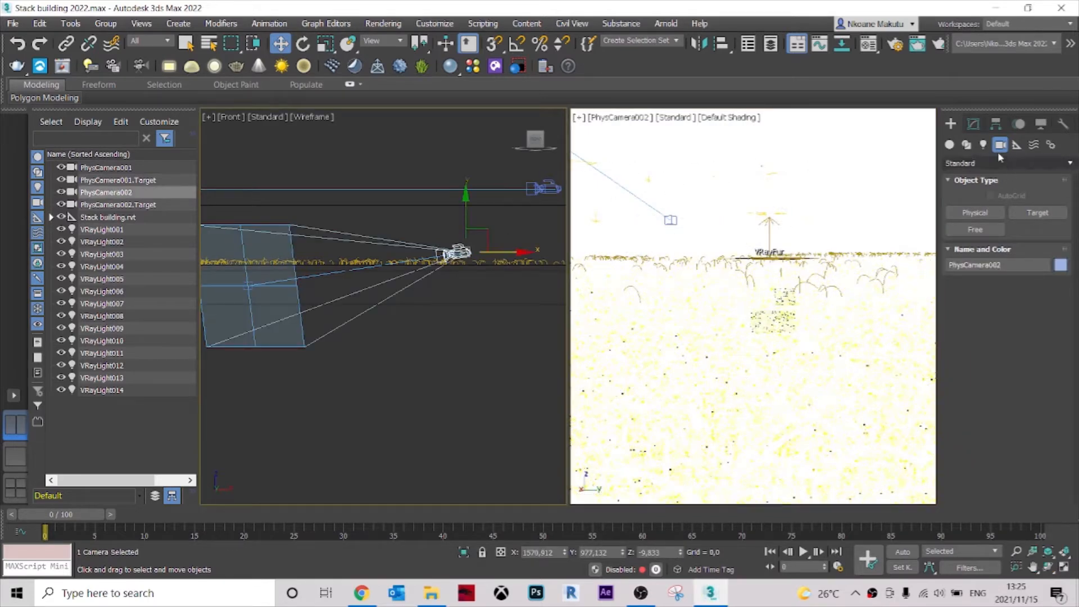
left_click(975, 126)
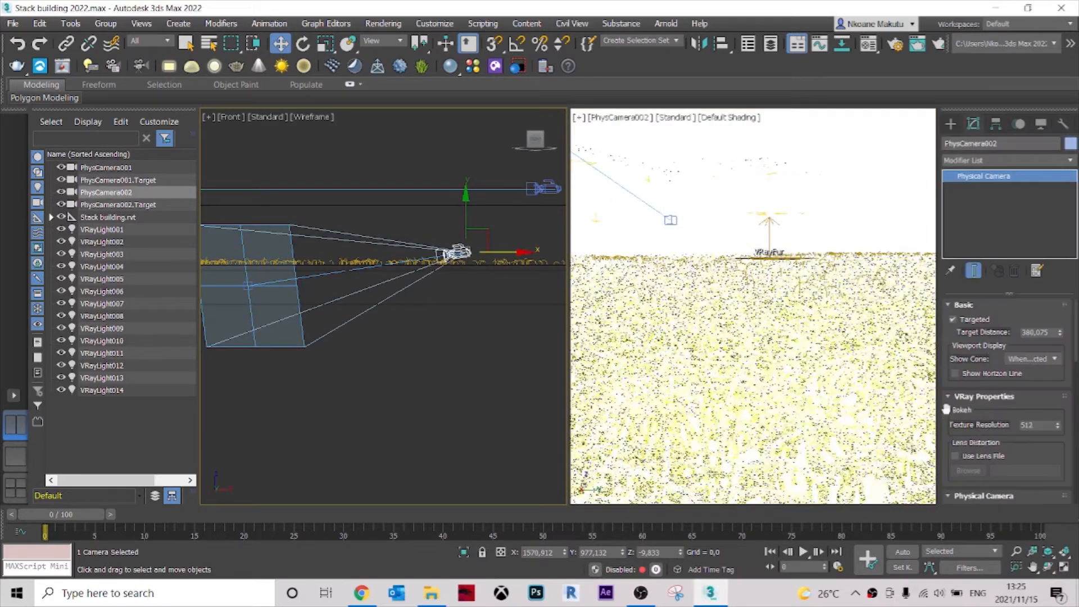
scroll(944, 414, "down", 5)
scroll(968, 438, "down", 2)
scroll(974, 462, "down", 3)
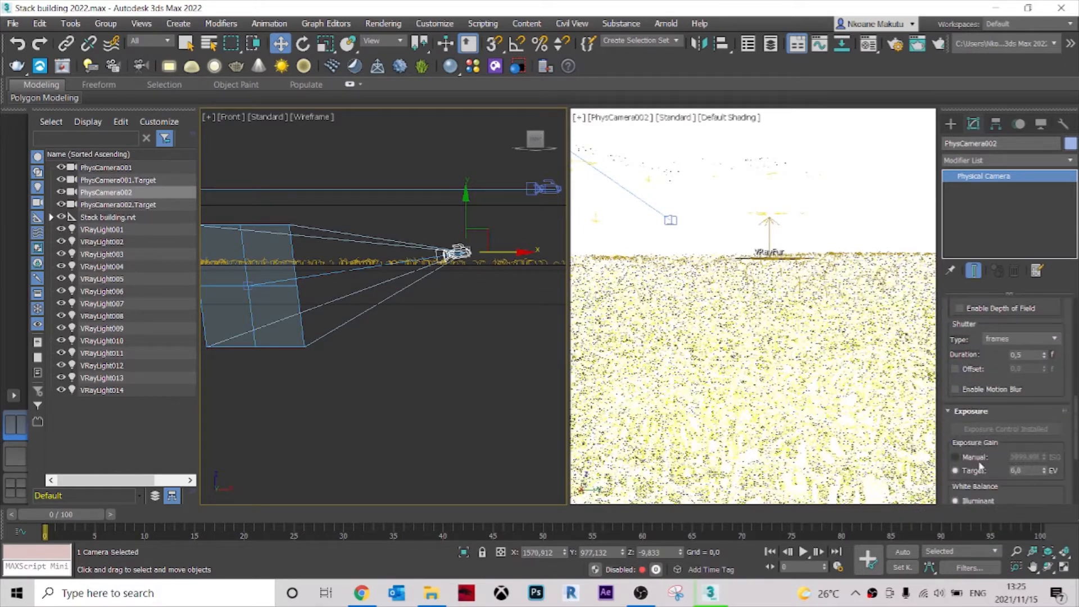
left_click_drag(1025, 471, 994, 469)
type("12")
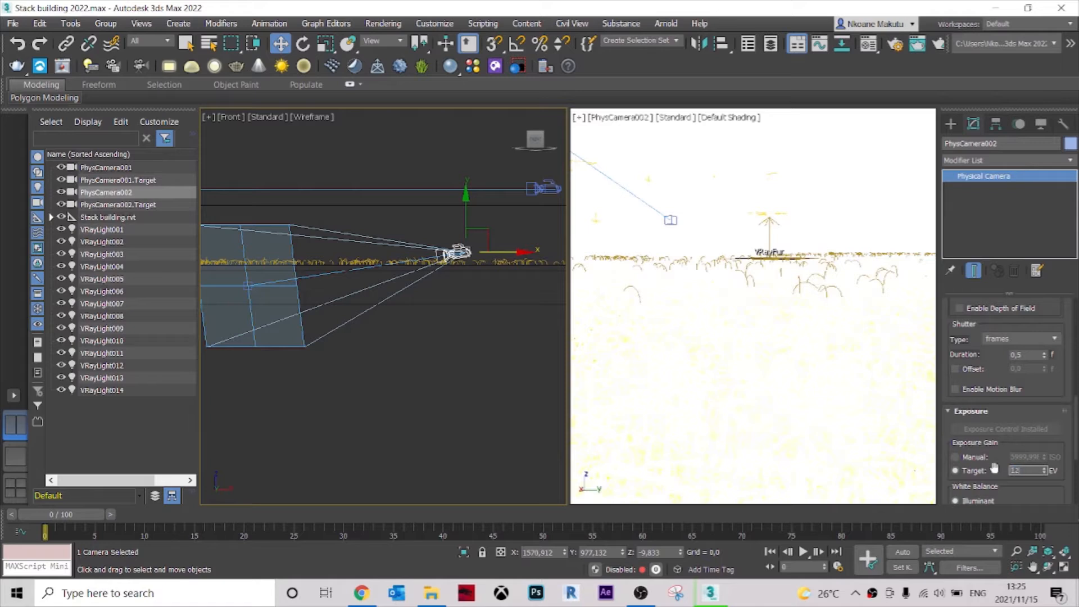
left_click(818, 147)
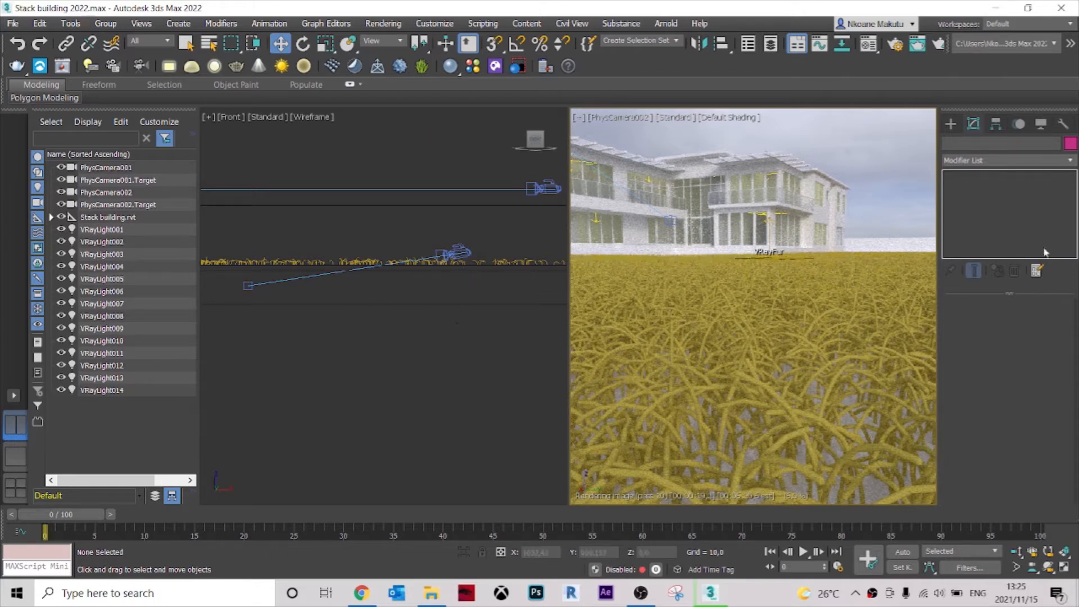
Select the VRayFur grass in the Top view and set its length to 7,0 and thickness to 0,1.
scroll(441, 335, "down", 4)
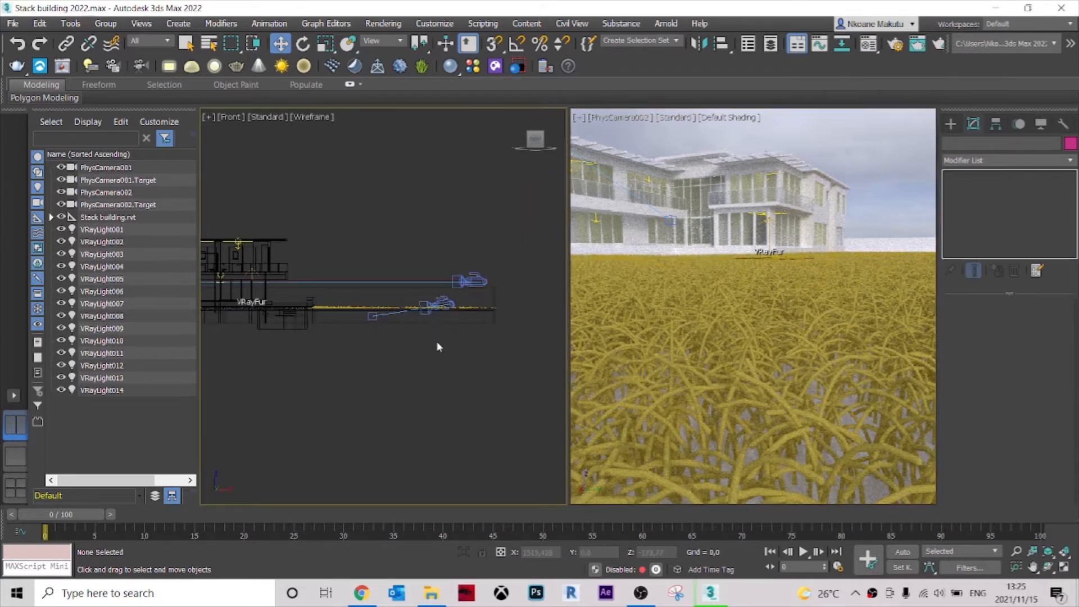
key("t")
left_click(334, 316)
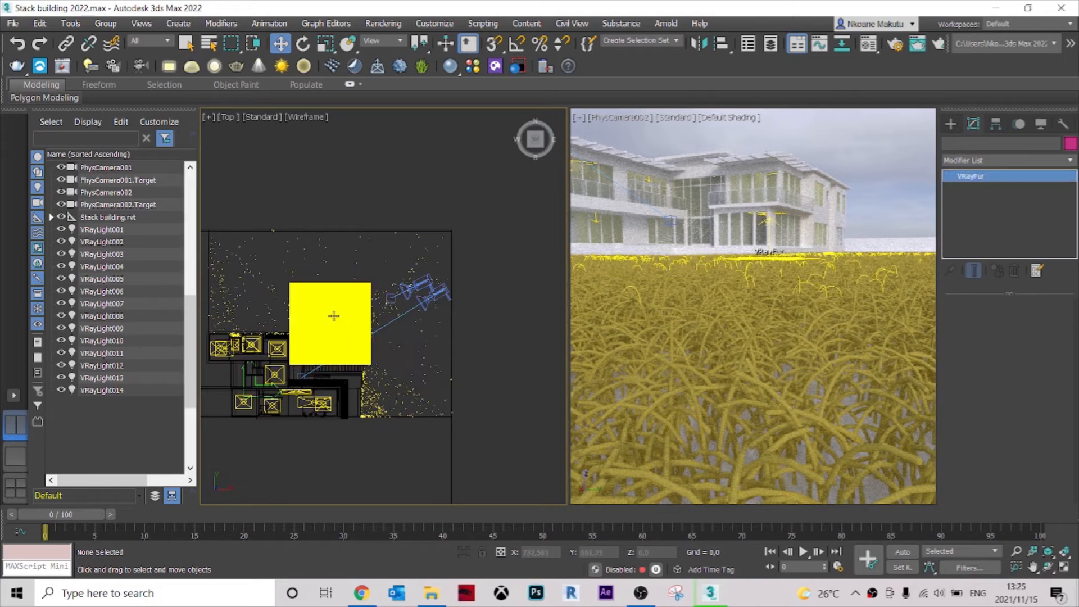
key("z")
left_click(1031, 353)
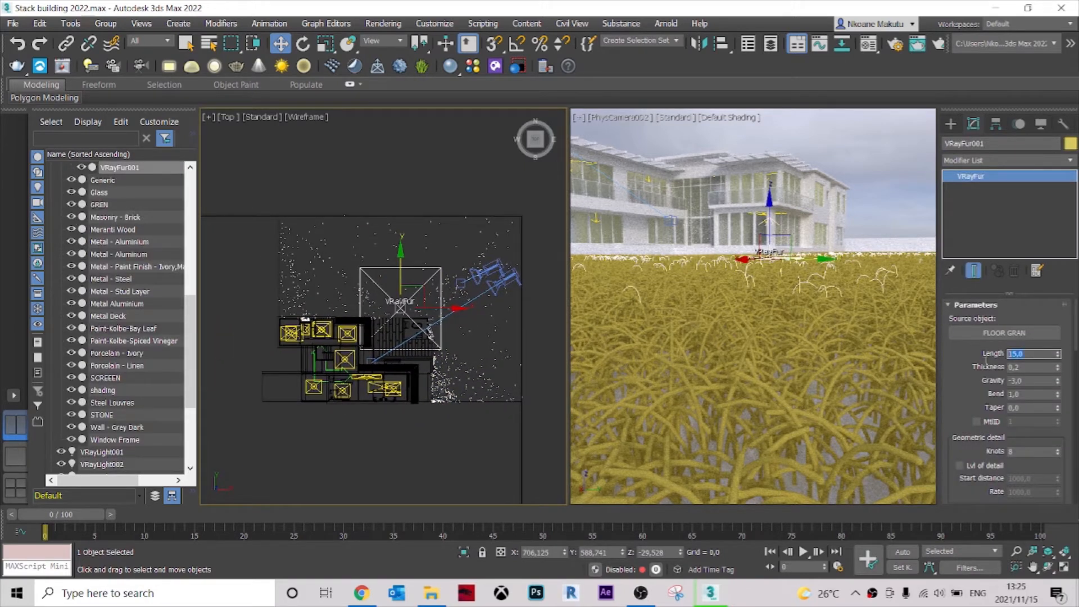
type("7")
left_click(1026, 368)
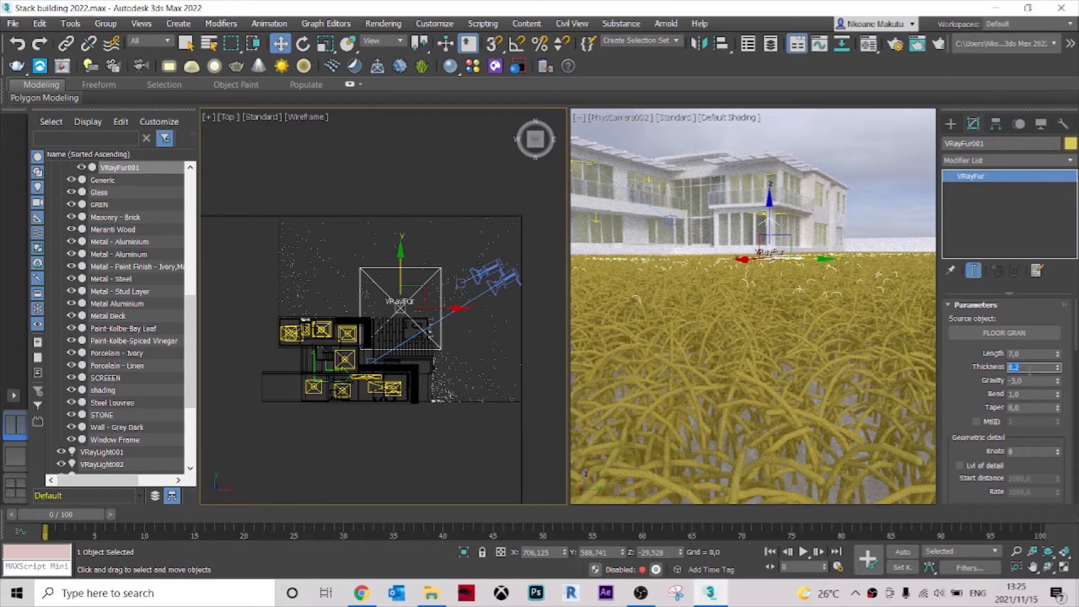
type("0,1")
key("Return")
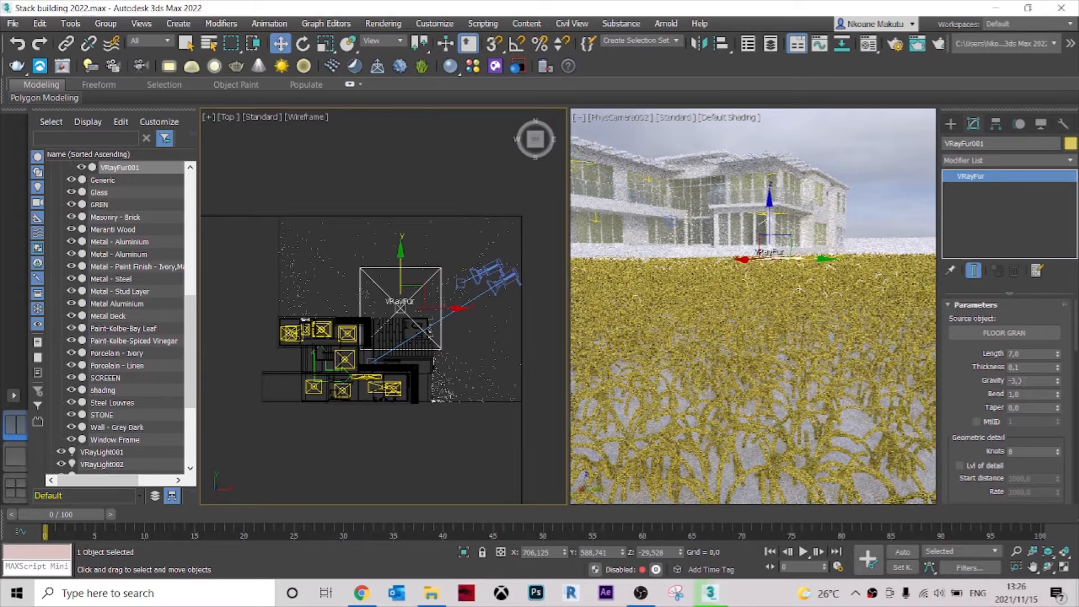
Set the fur's bend to 0,55 and its taper to 1,0.
left_click(1024, 395)
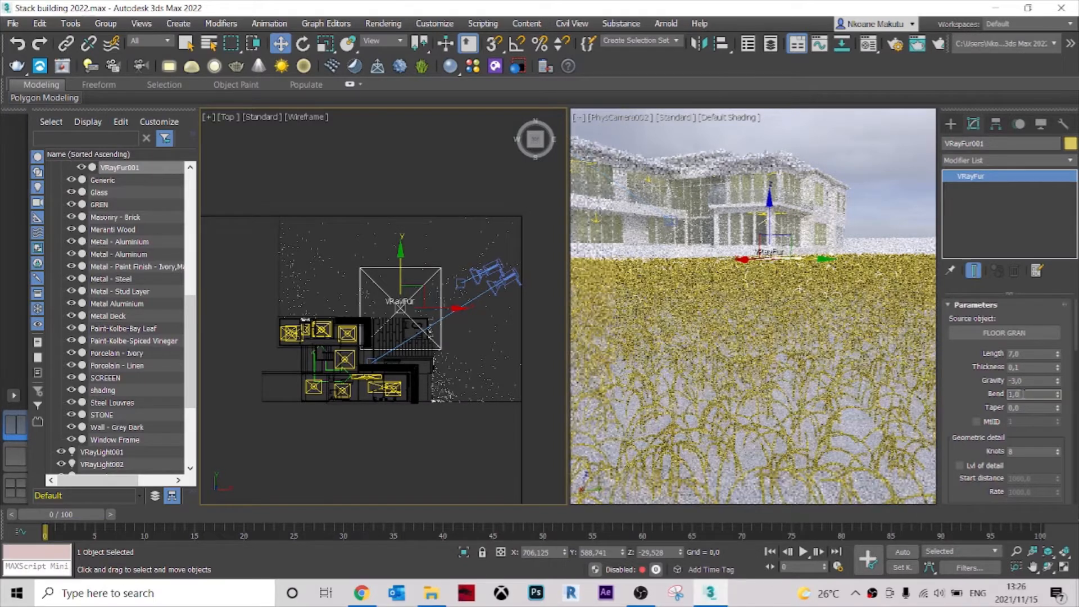
type("0,")
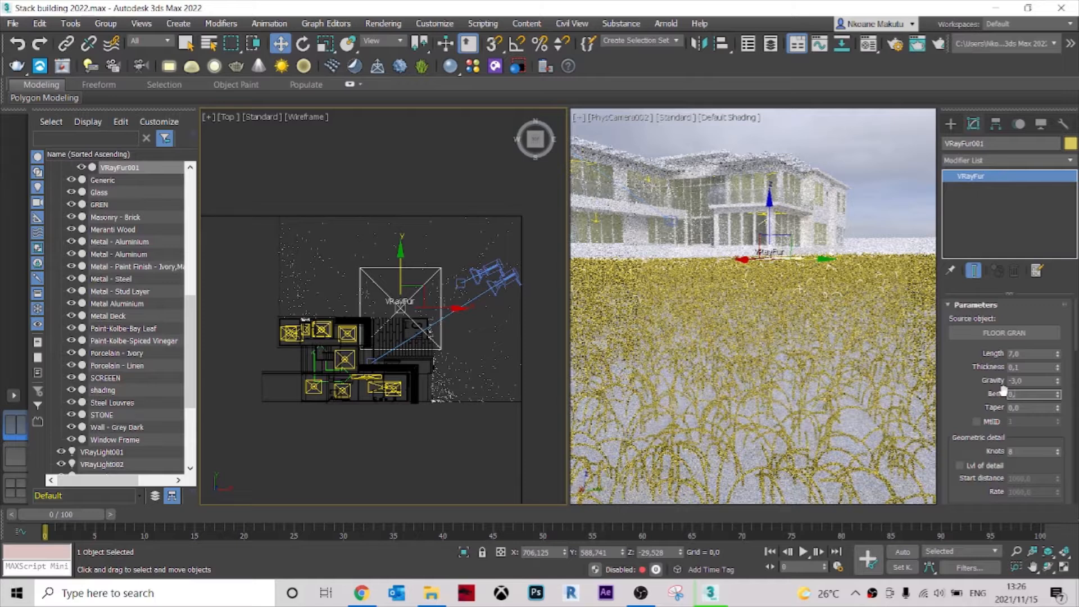
type("55")
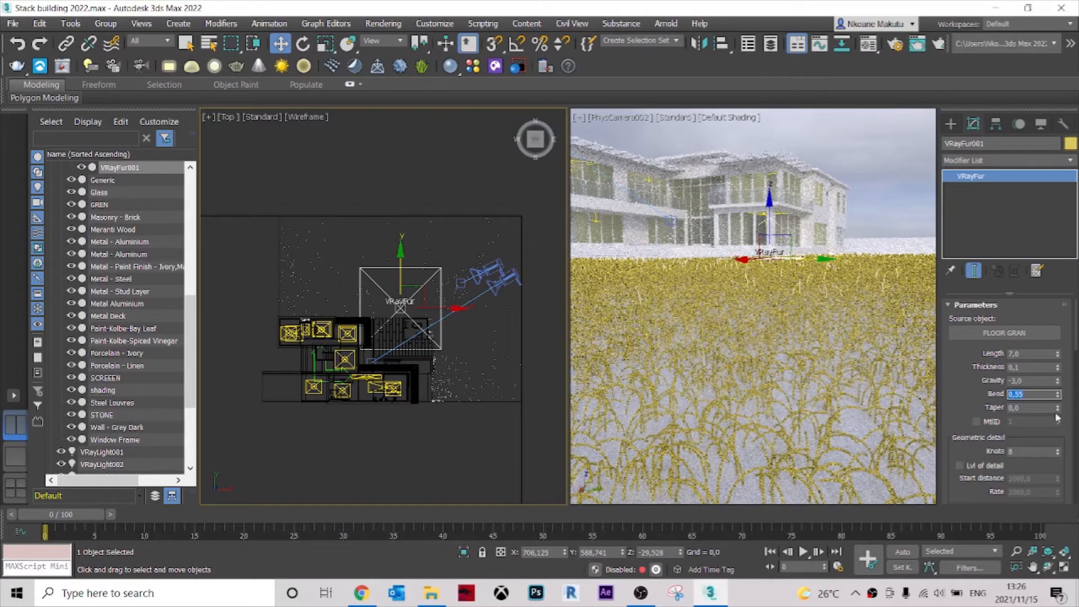
key("Tab")
type("1")
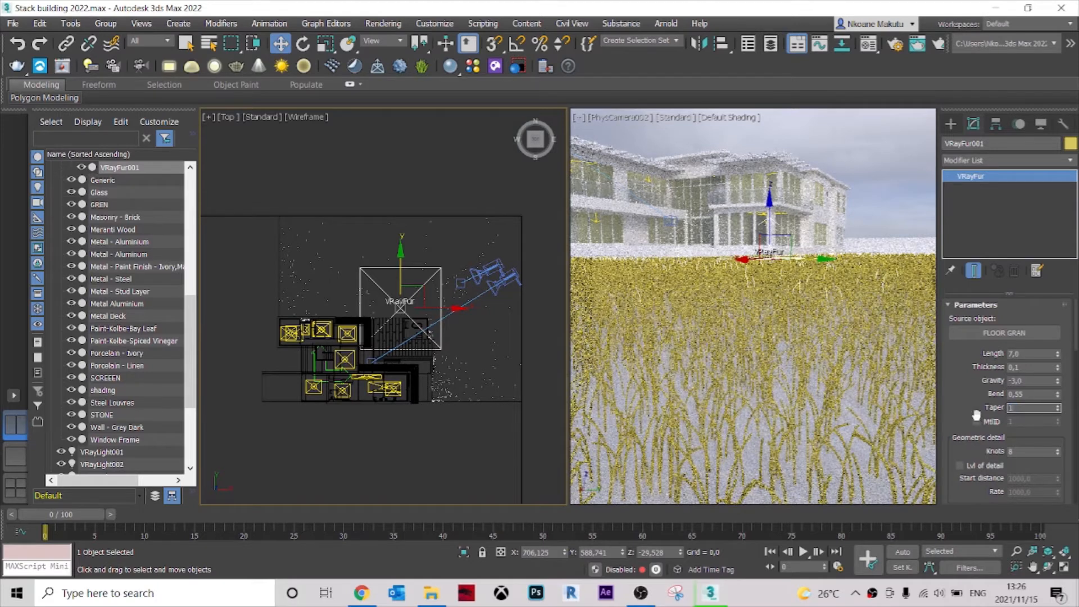
left_click(1033, 394)
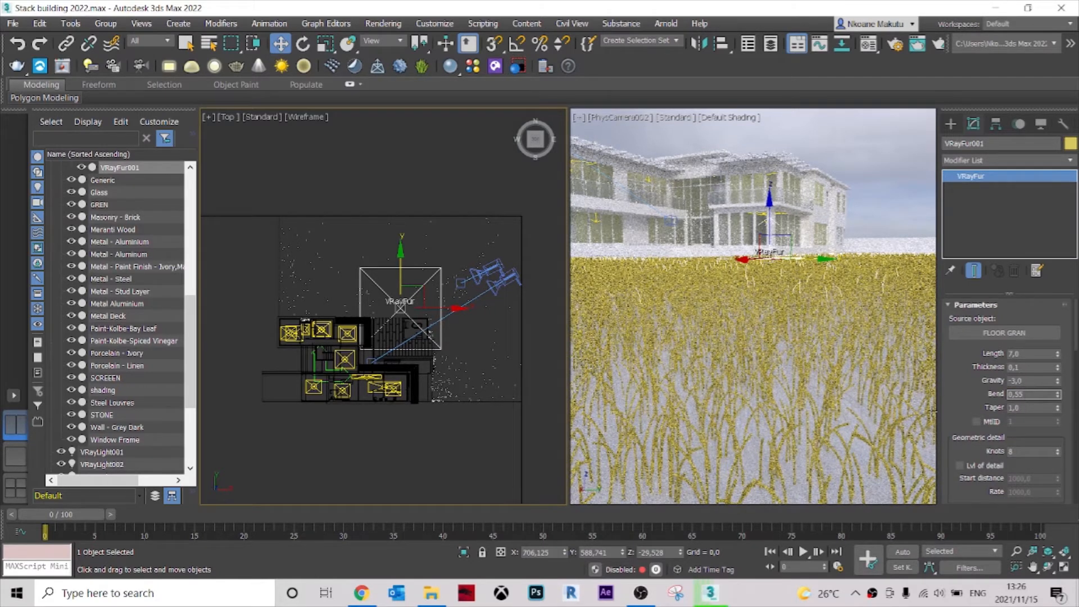
Set the fur's direction variation and length variation to 1,0 each, leaving the fur deselected.
scroll(980, 415, "down", 2)
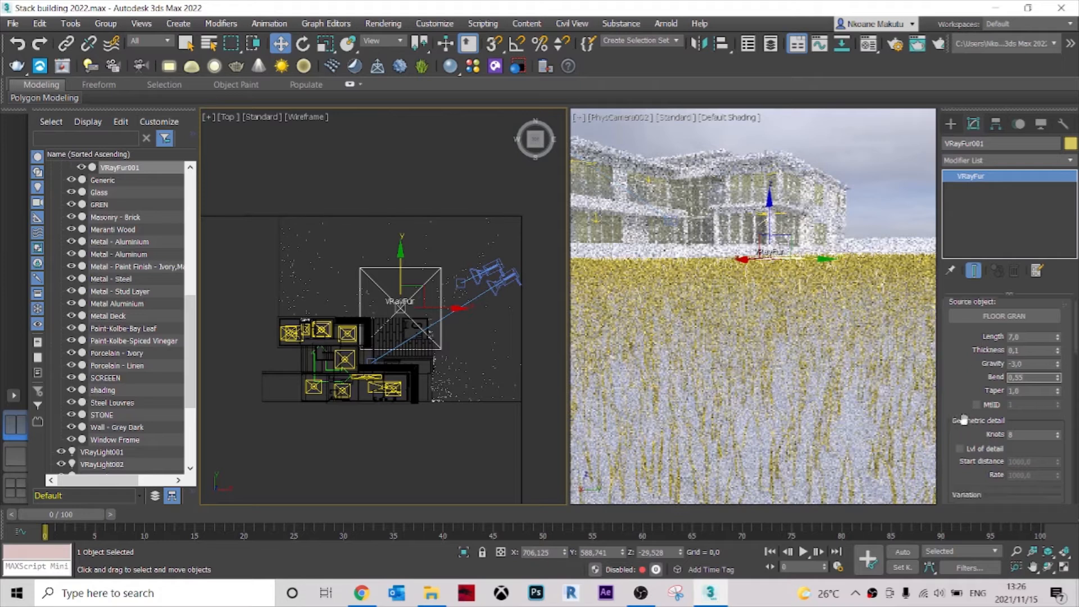
scroll(974, 423, "down", 6)
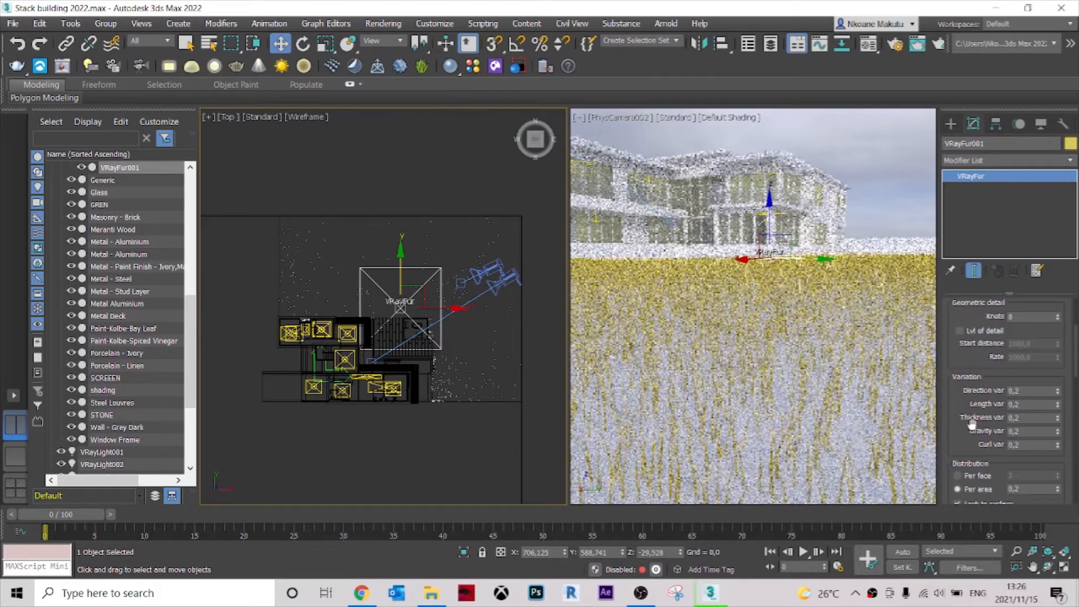
left_click(1028, 392)
type("1")
key("Return")
key("Tab")
type("1")
key("Return")
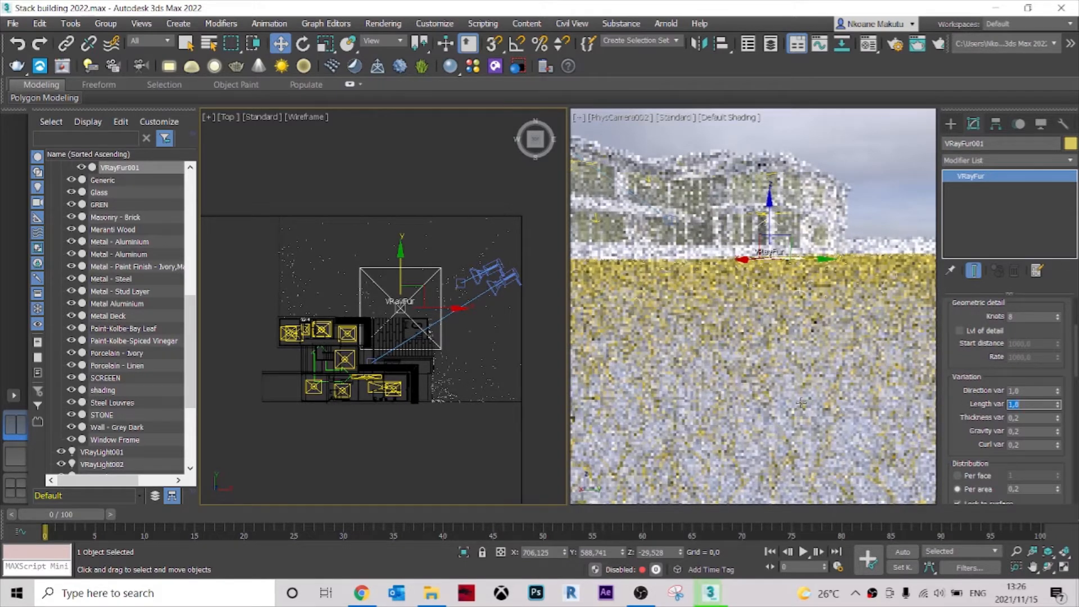
left_click(887, 171)
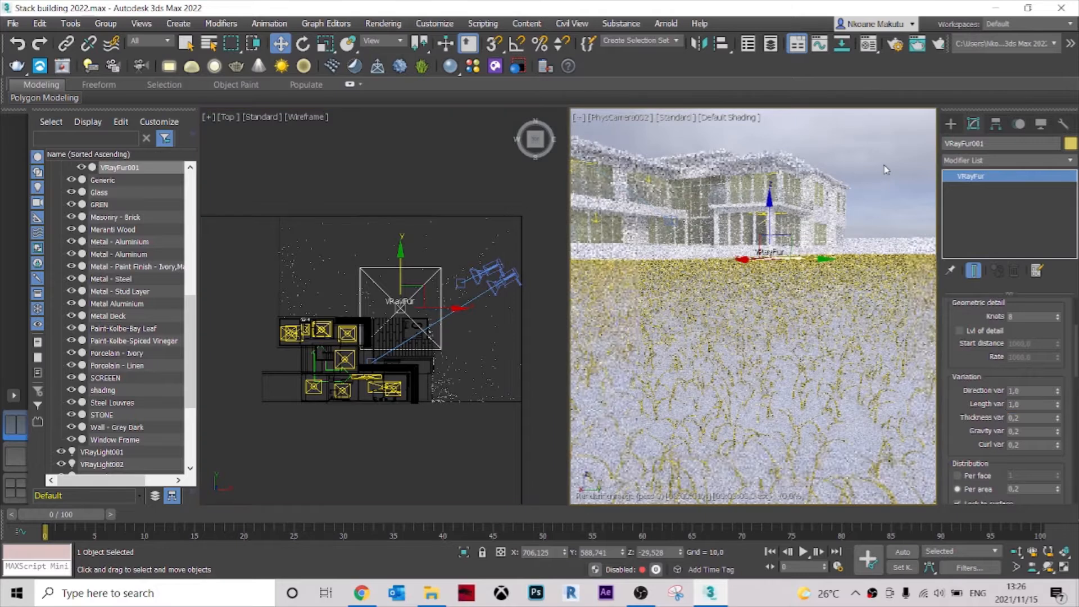
Reselect the VRayFur grass and set its per-area distribution to 3,0.
left_click(417, 290)
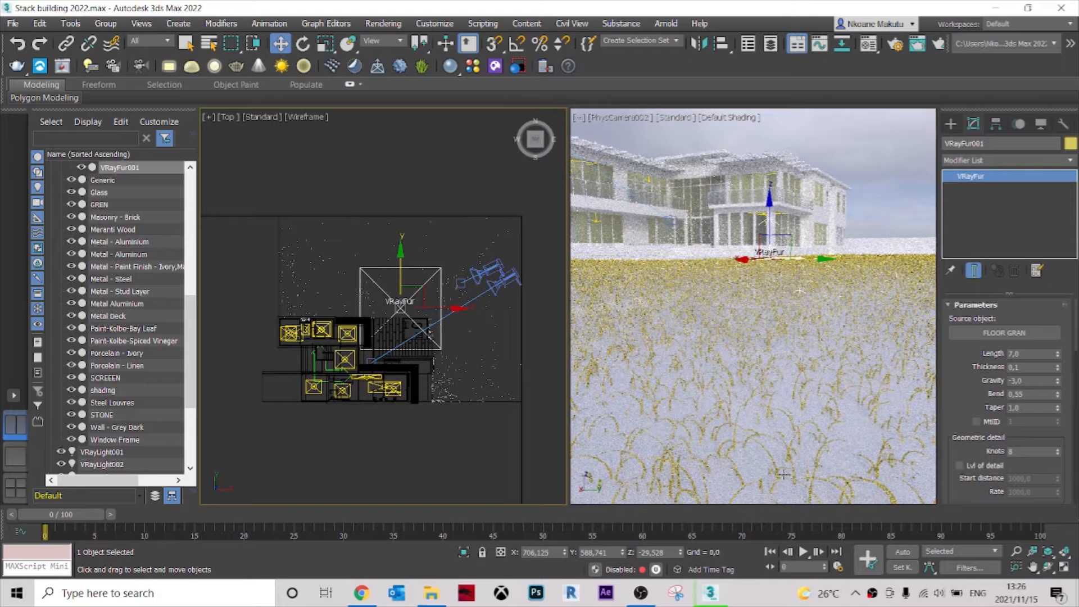
scroll(1006, 435, "down", 5)
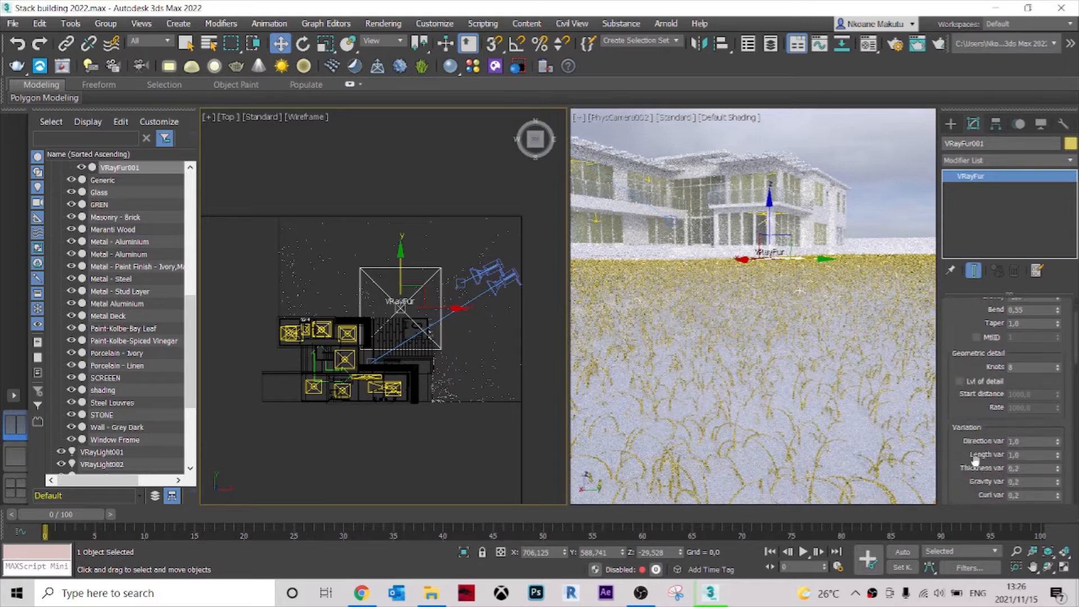
scroll(975, 448, "down", 3)
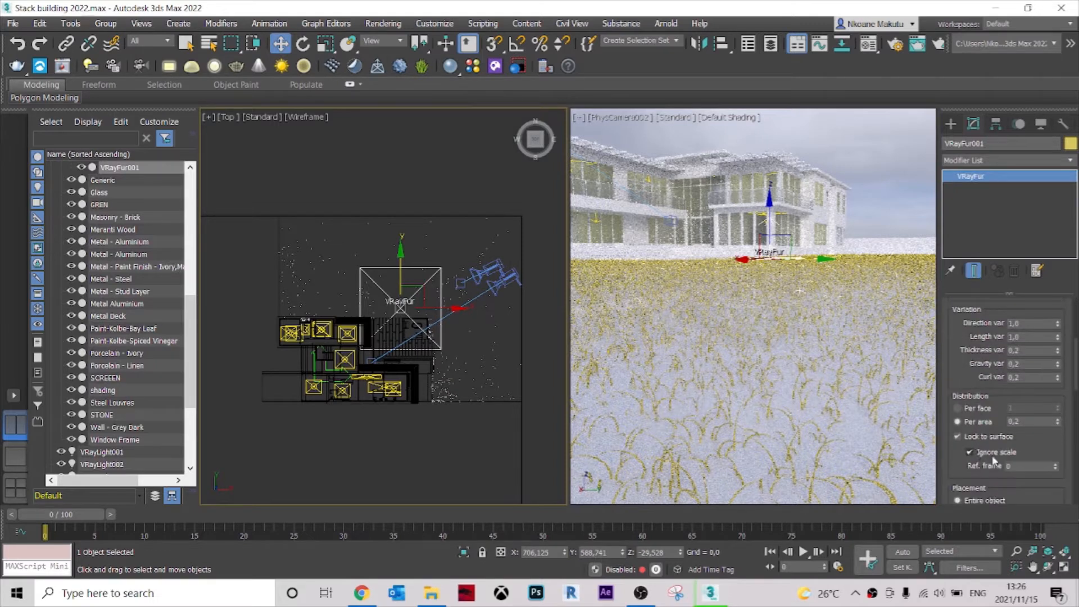
left_click(1018, 422)
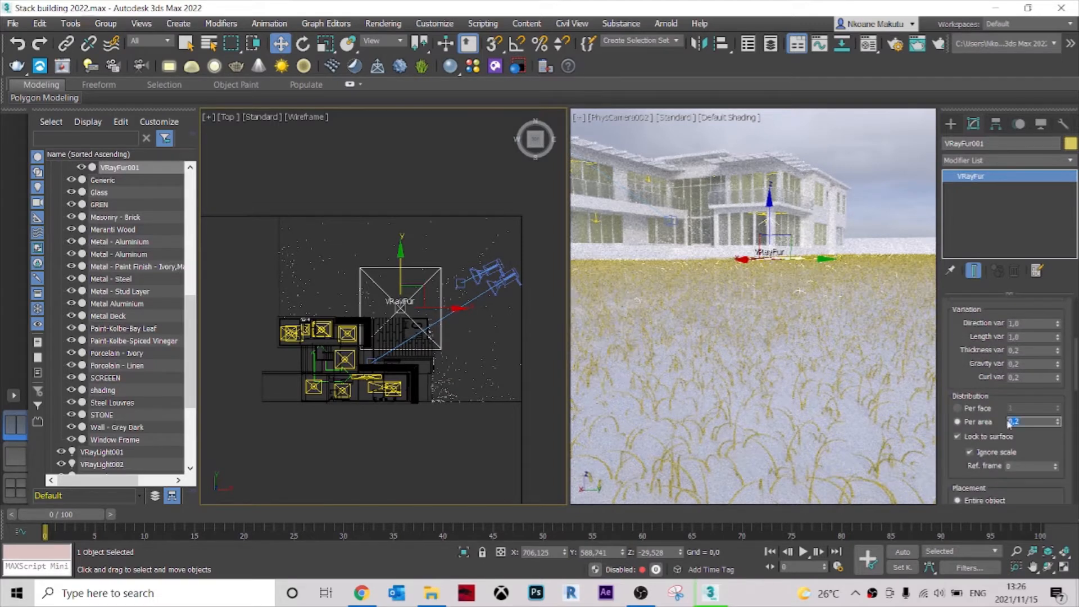
type("3")
key("Return")
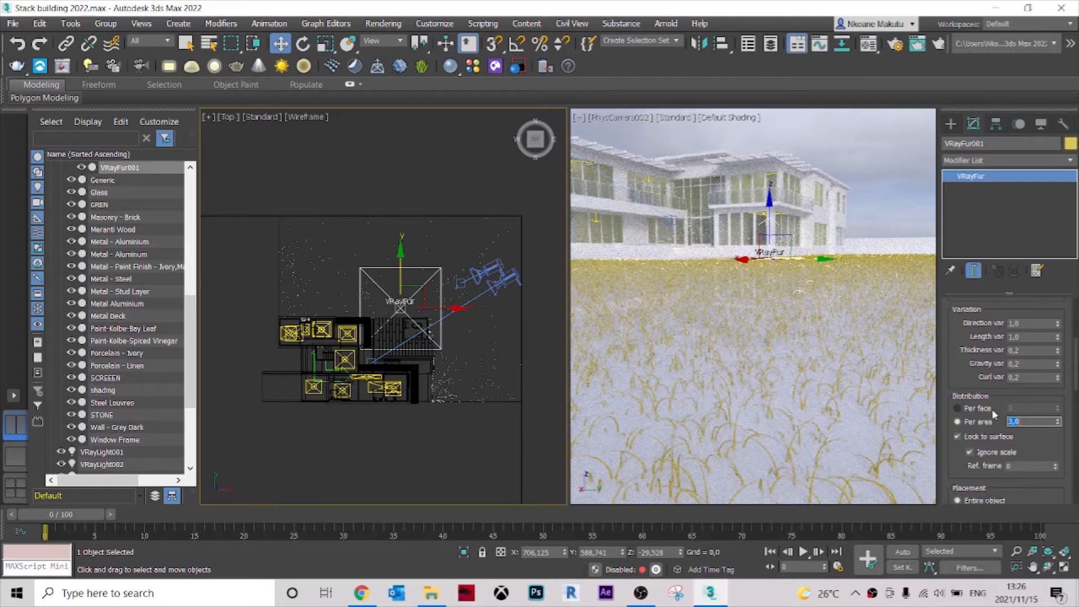
left_click(423, 287)
left_click(423, 287)
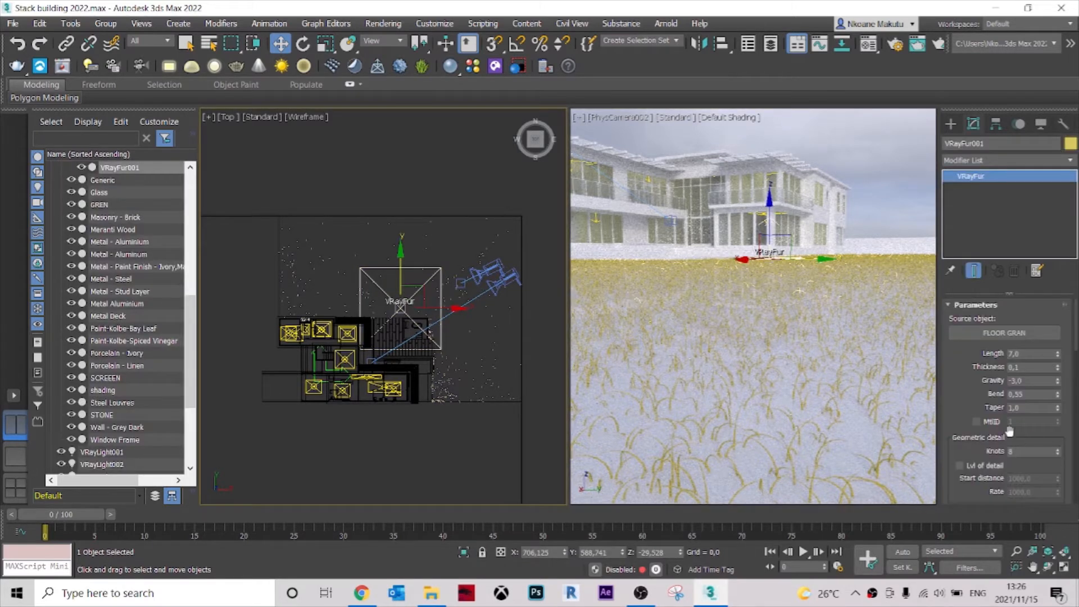
Turn off the viewport preview of the fur's hairs.
scroll(971, 444, "down", 5)
scroll(971, 444, "down", 5)
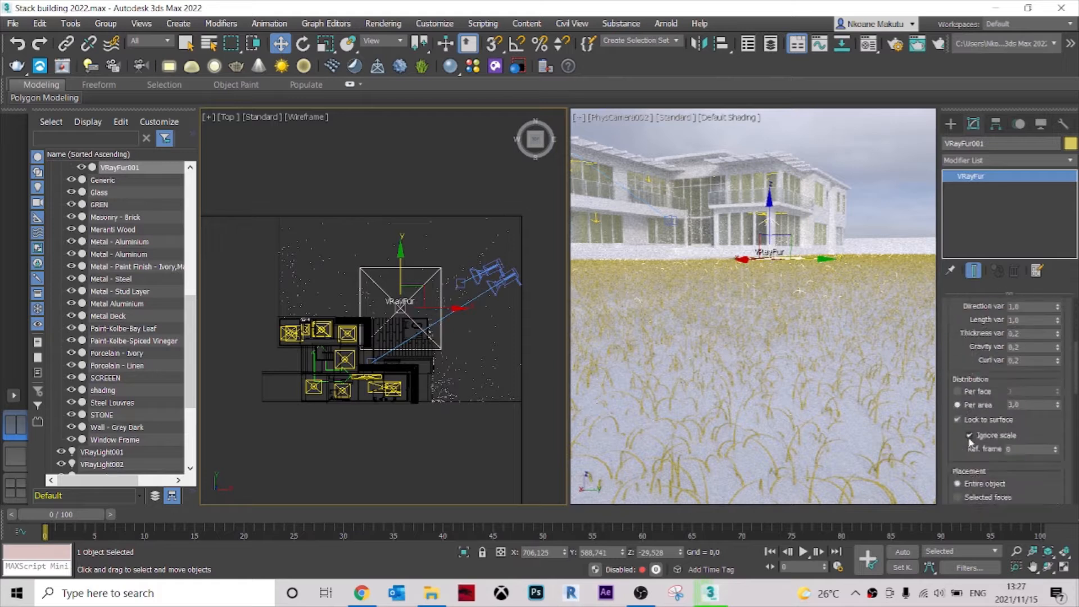
scroll(971, 450, "down", 10)
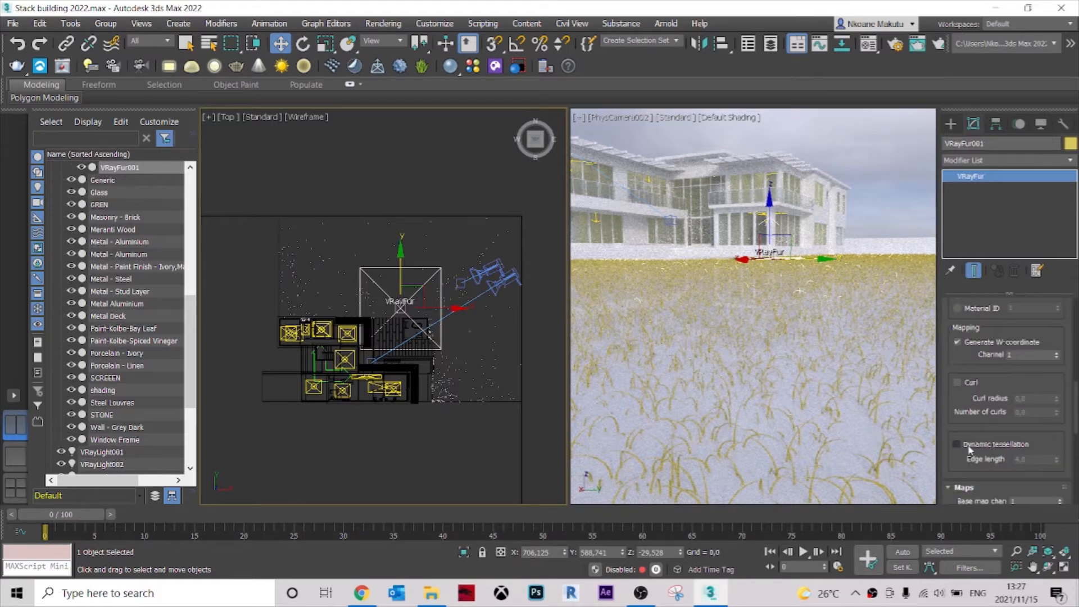
scroll(975, 450, "down", 3)
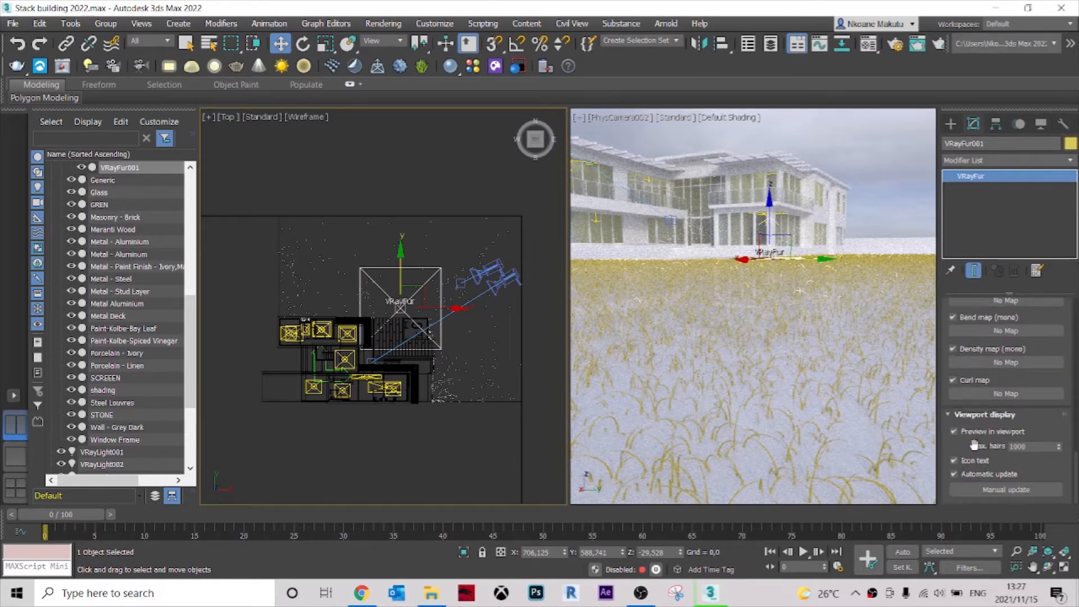
left_click_drag(1013, 446, 999, 450)
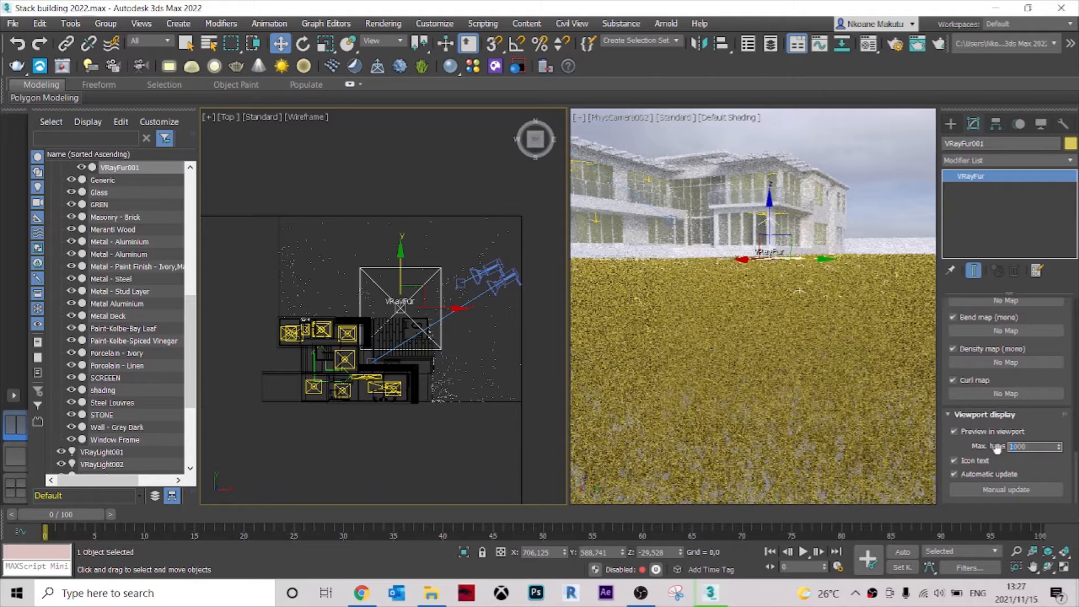
left_click(1012, 431)
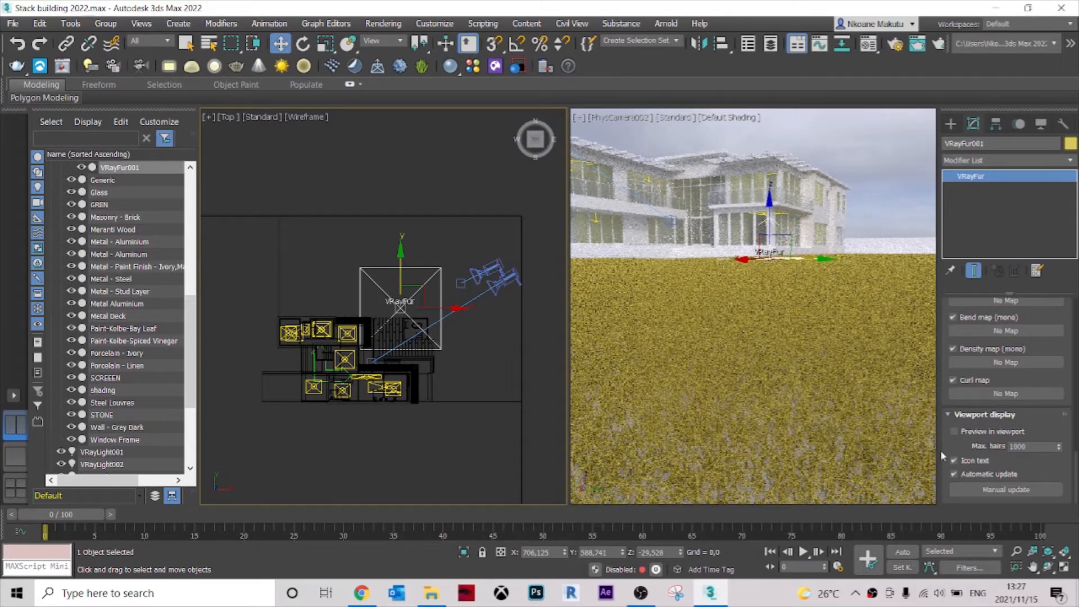
Render only a small rectangular region of the grass beside the pool in the V-Ray Frame Buffer and inspect the blades up close.
left_click(798, 126)
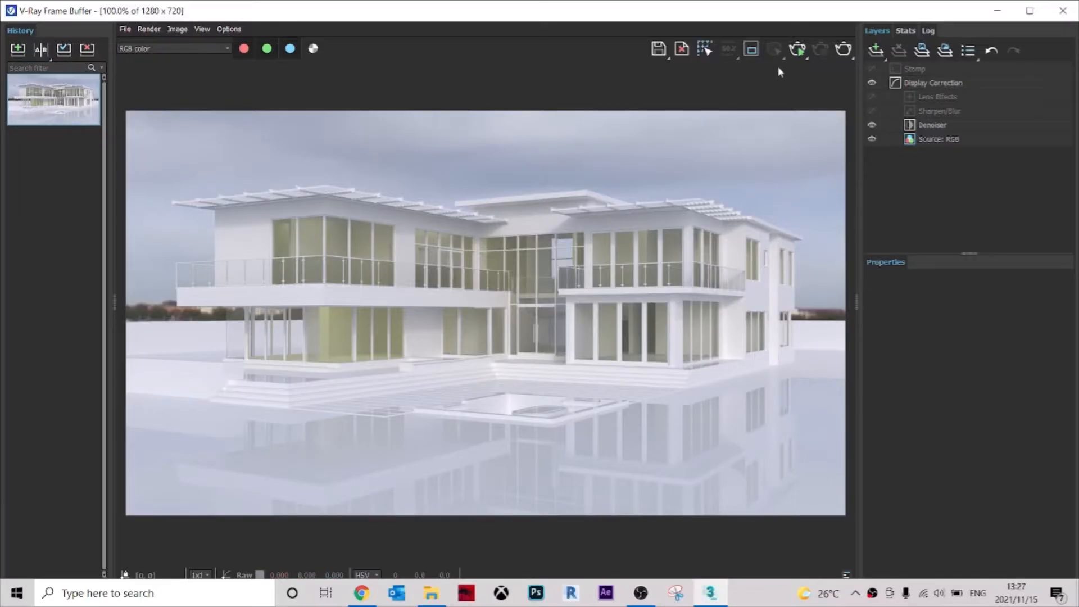
left_click(798, 50)
left_click(752, 50)
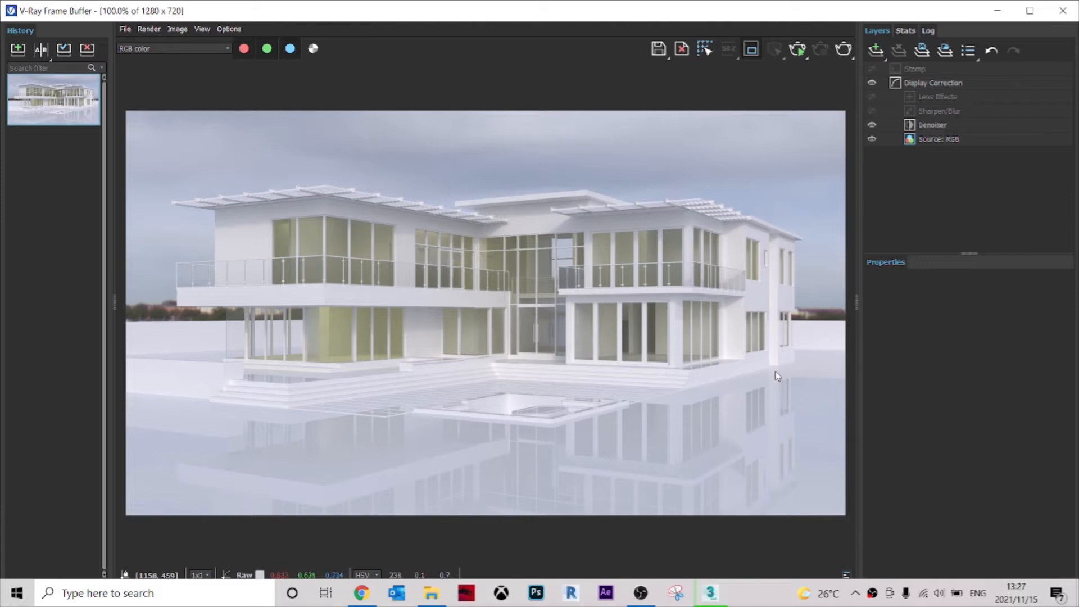
left_click_drag(768, 498, 643, 403)
left_click(845, 50)
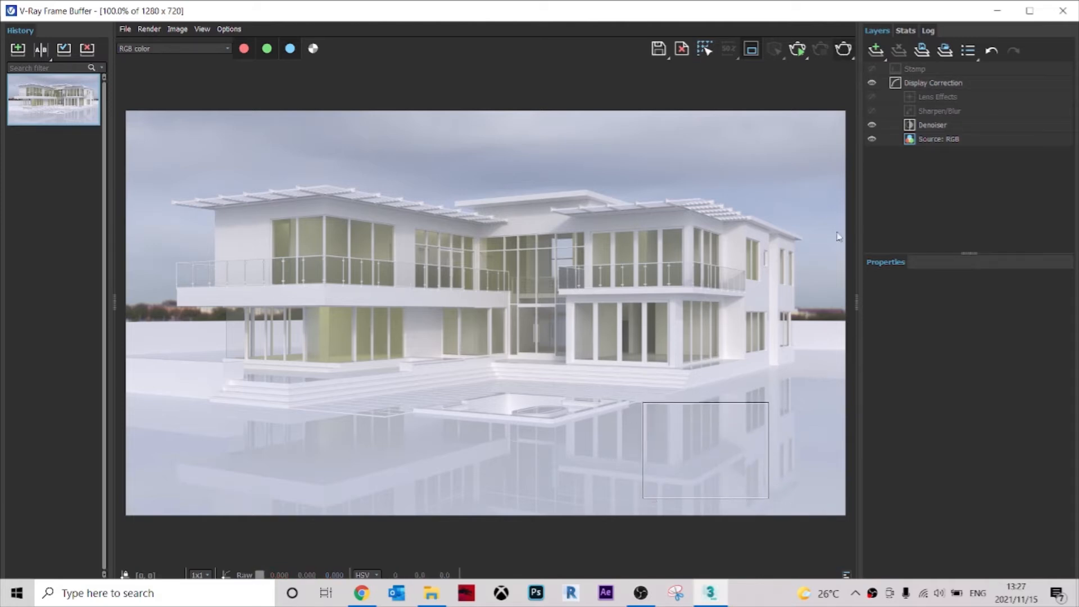
scroll(727, 471, "up", 2)
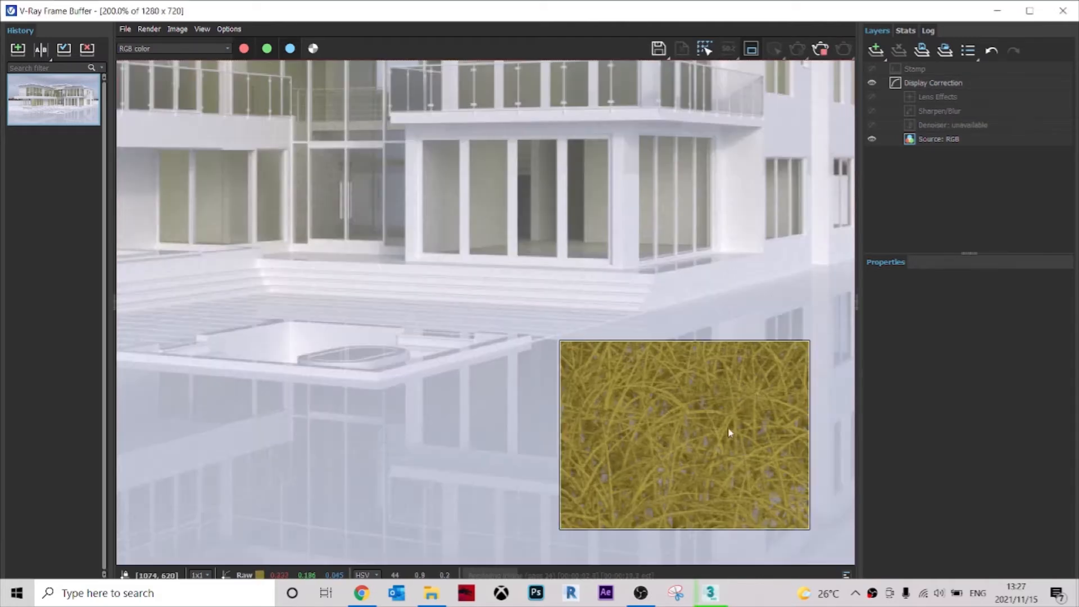
scroll(756, 464, "up", 2)
scroll(702, 372, "down", 4)
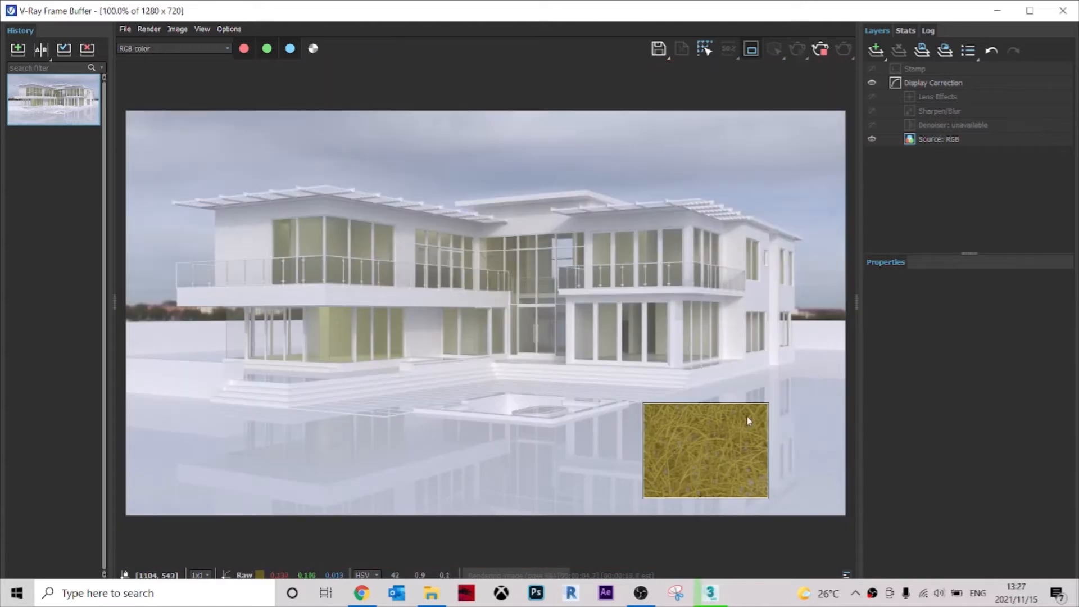
Stop the region render, close the frame buffer and switch the perspective viewport to the PhysCamera001 view.
left_click(821, 52)
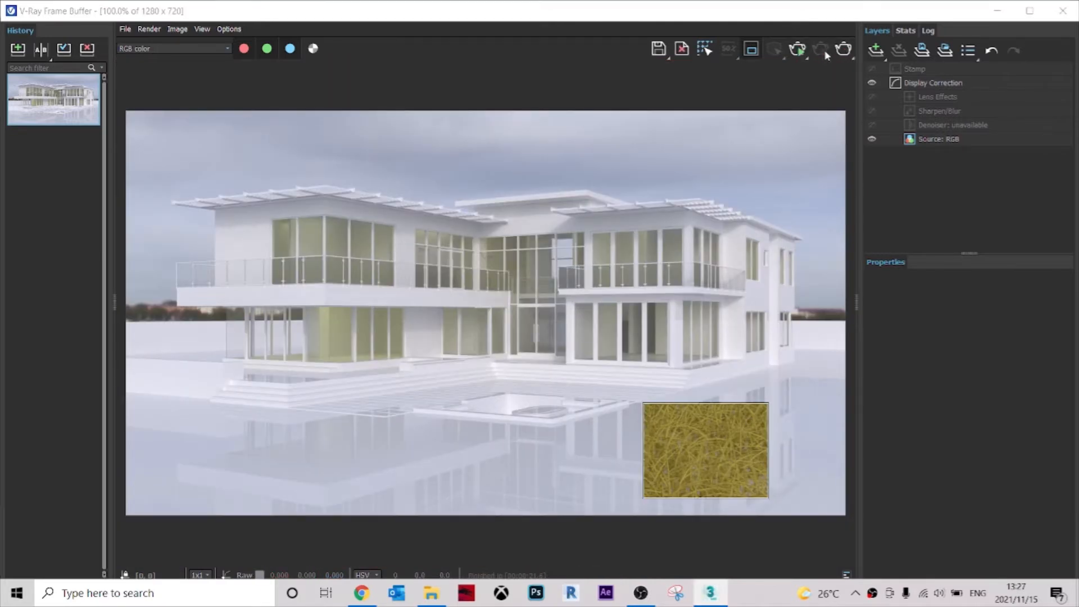
left_click(1062, 15)
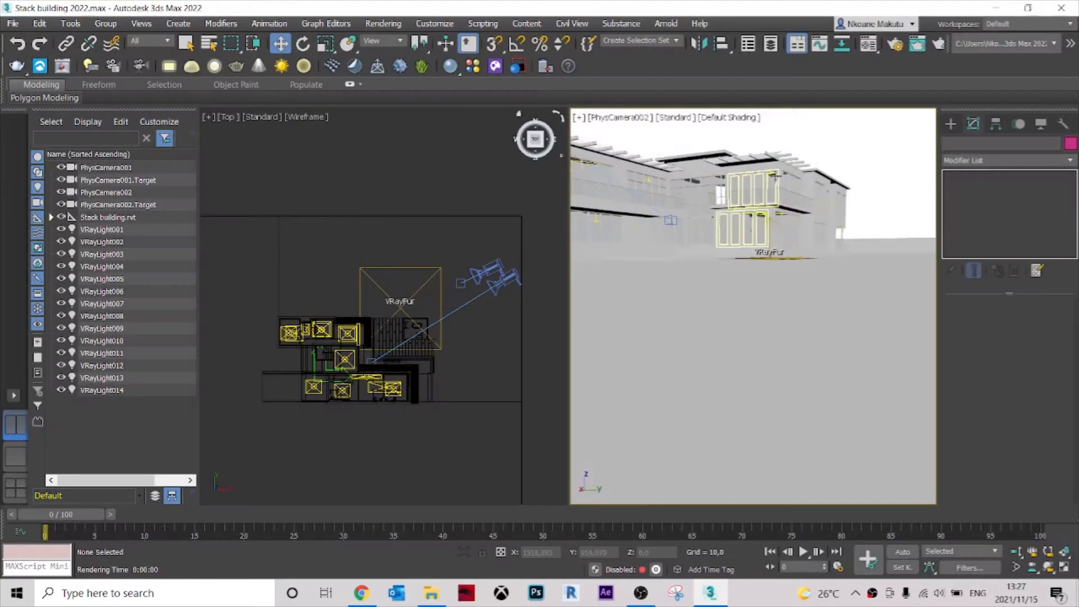
left_click(633, 118)
mouse_move(651, 133)
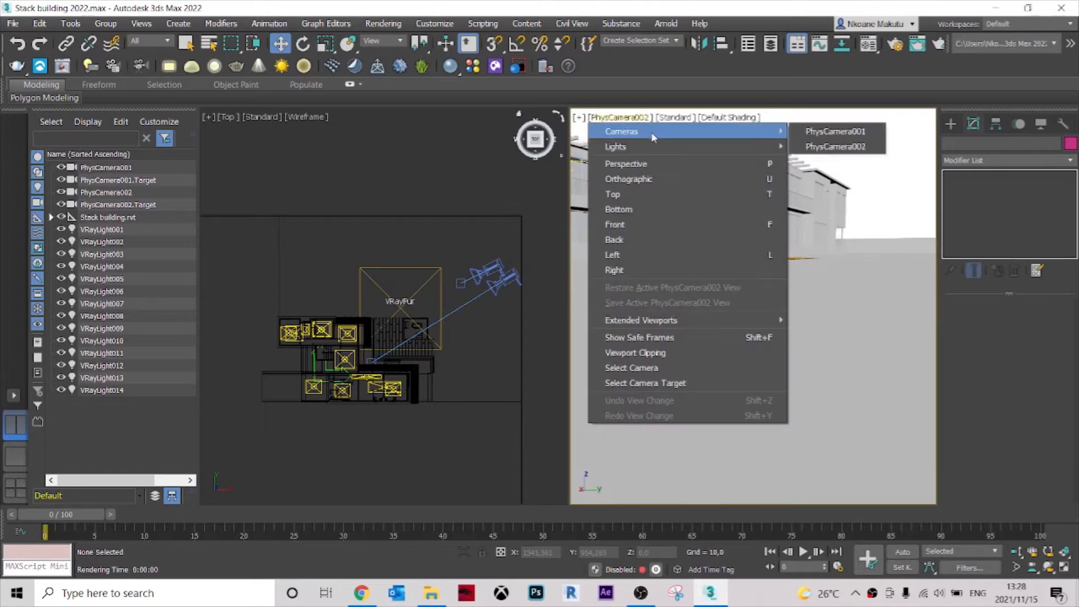
left_click(832, 131)
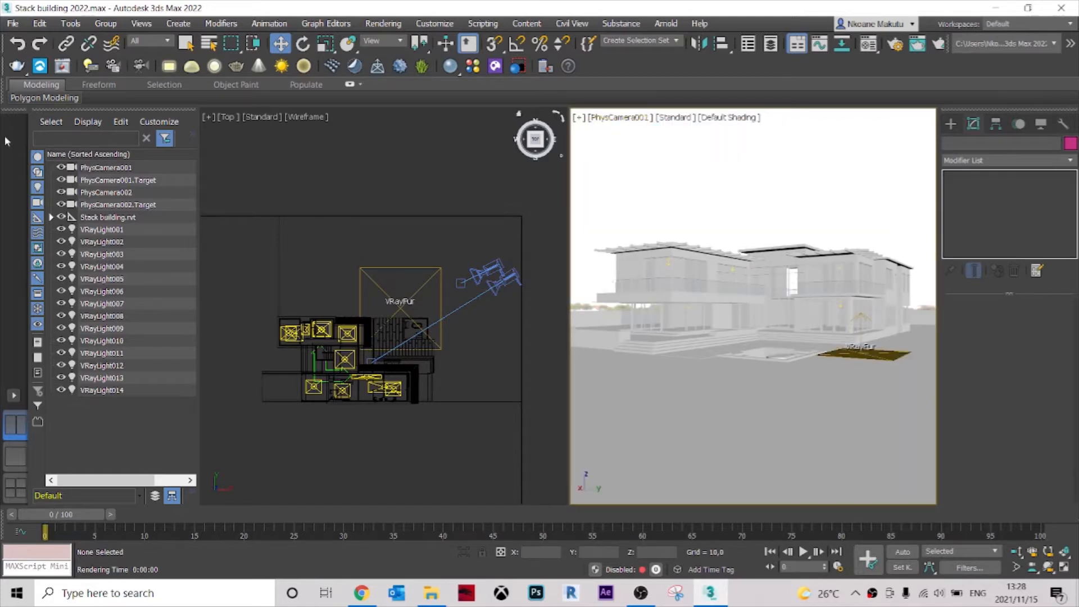
Render the existing grass region from PhysCamera001, inspect the blades up close and stop the render.
left_click(17, 66)
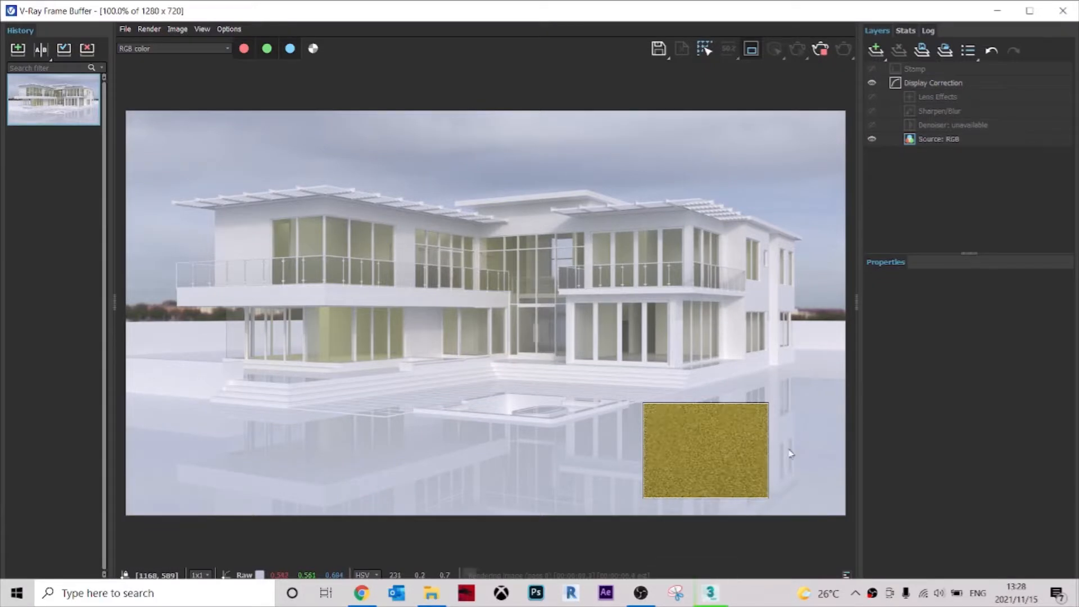
scroll(723, 468, "up", 2)
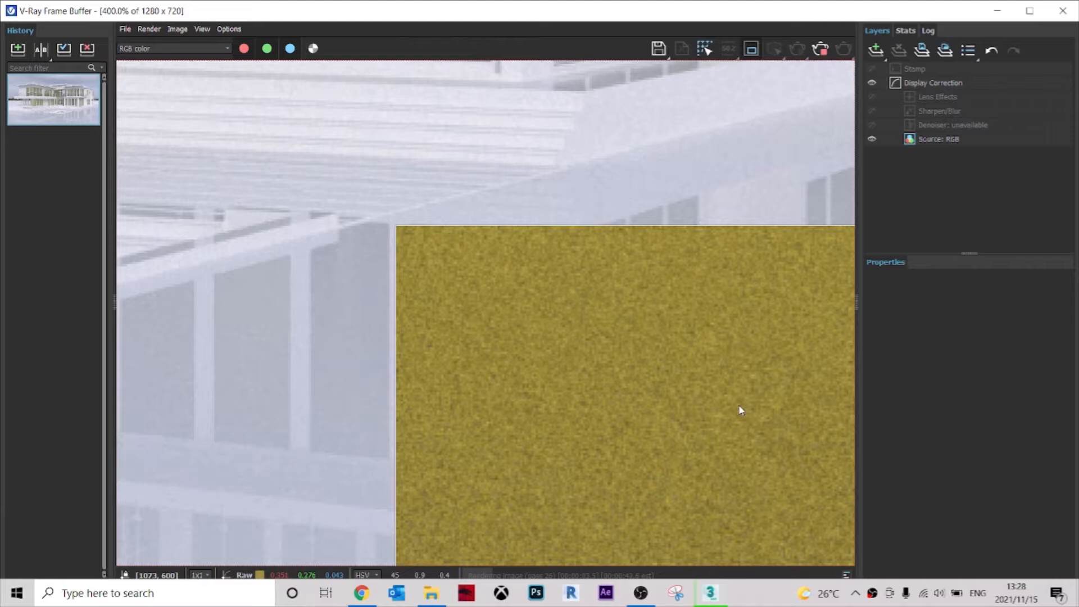
scroll(740, 408, "down", 2)
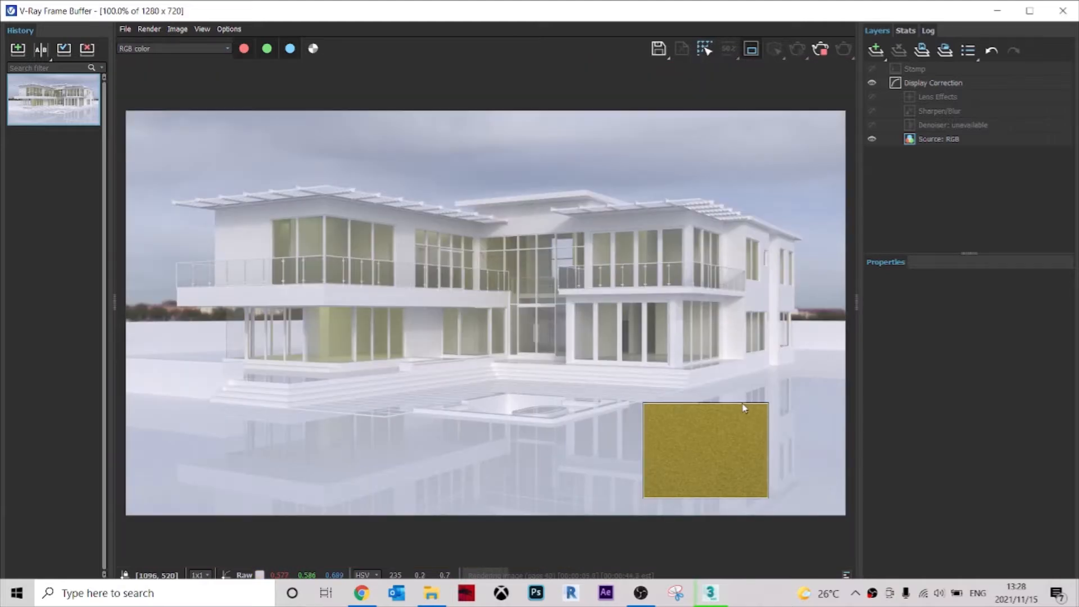
left_click(822, 54)
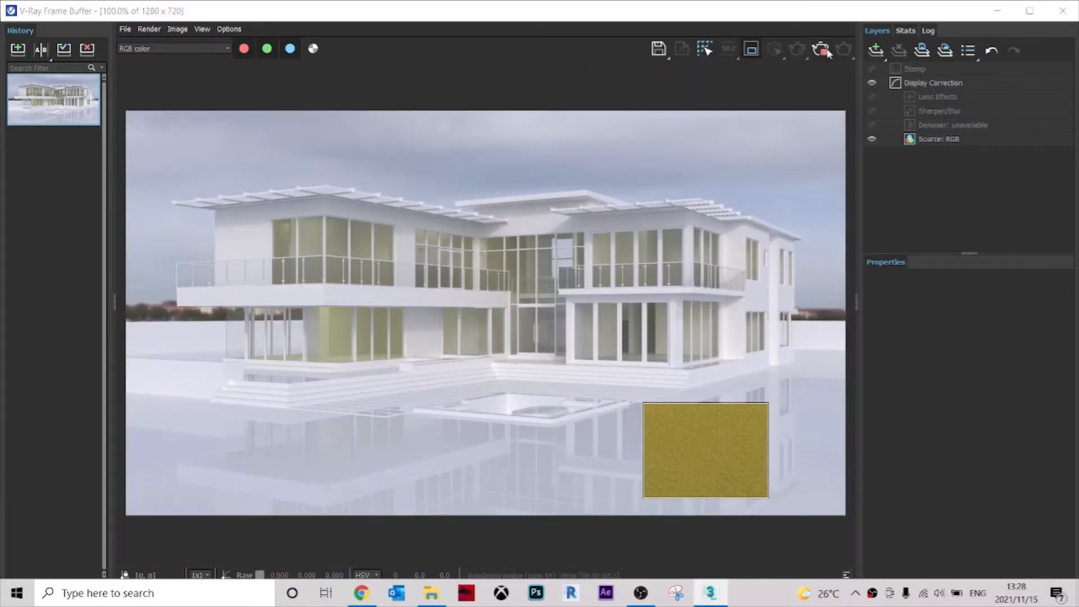
Move the render region to a small rectangle over the pool's front corner and render it.
left_click_drag(589, 456, 515, 413)
scroll(516, 413, "up", 2)
scroll(585, 457, "up", 2)
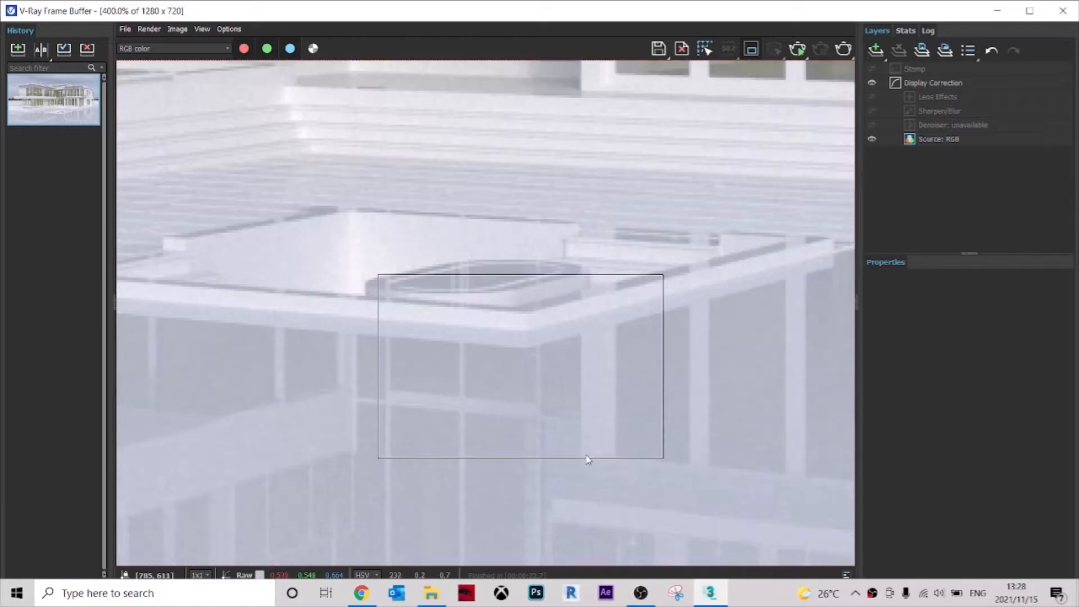
scroll(595, 369, "down", 2)
left_click(845, 51)
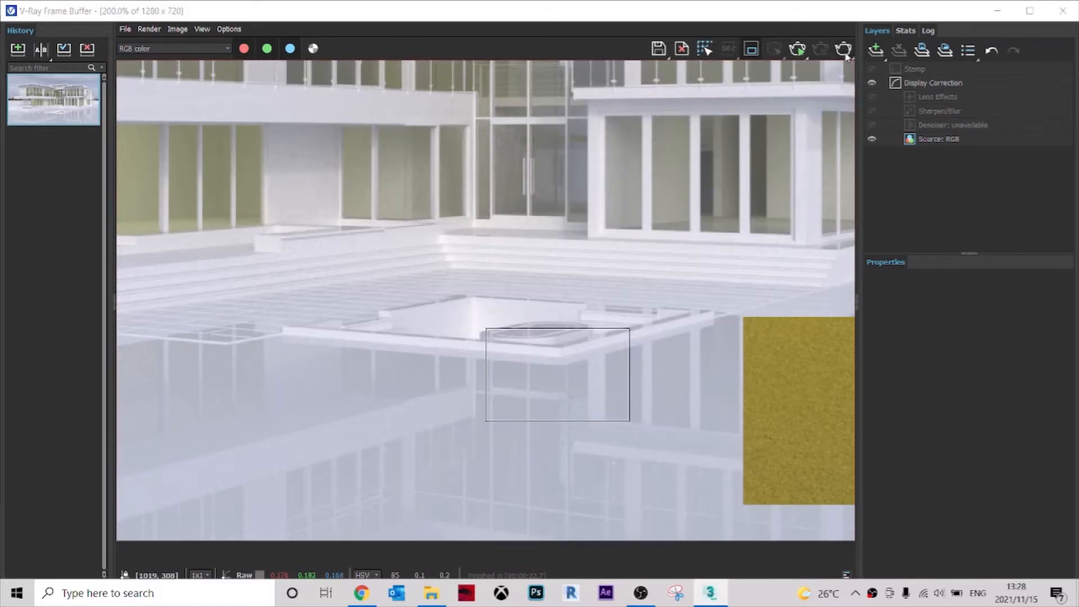
middle_click_drag(597, 375, 605, 380)
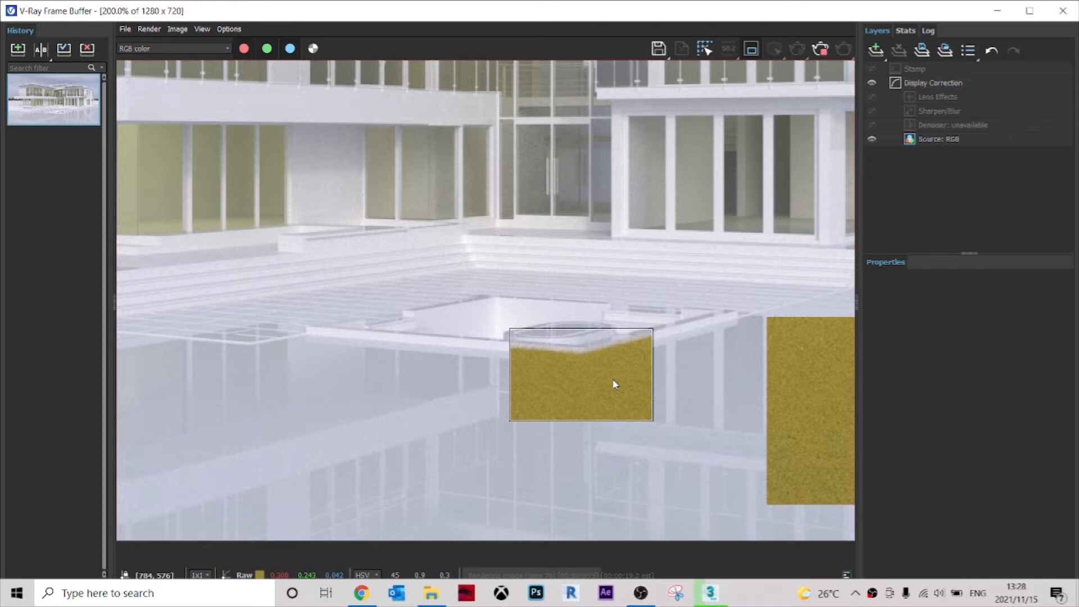
Examine the rendered grass along the pool's front corner up close, and close the frame buffer.
scroll(612, 379, "up", 1)
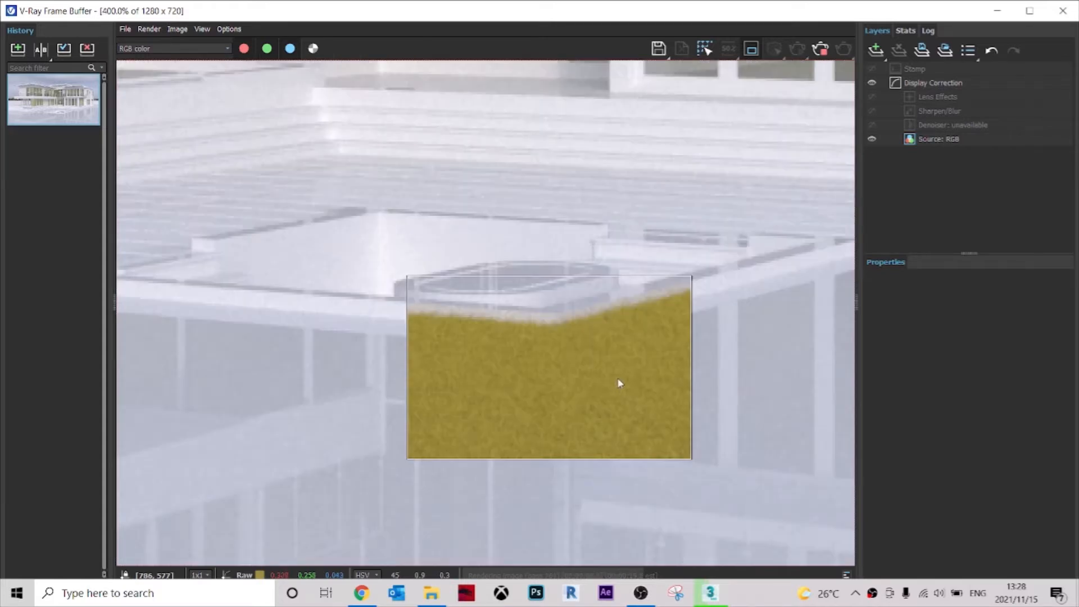
scroll(677, 360, "down", 3)
scroll(544, 417, "up", 1)
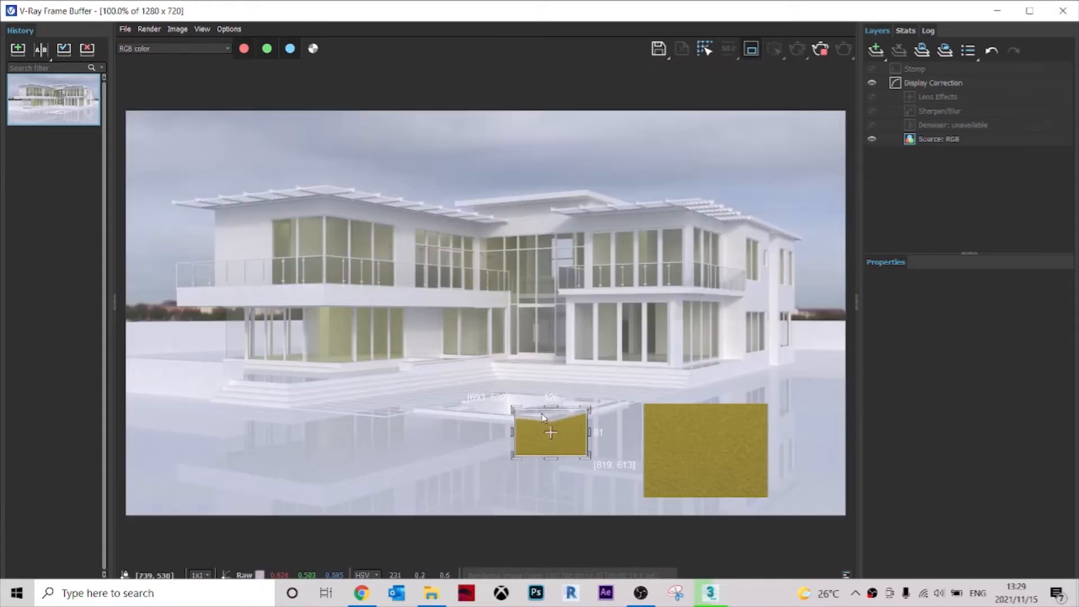
scroll(539, 466, "up", 1)
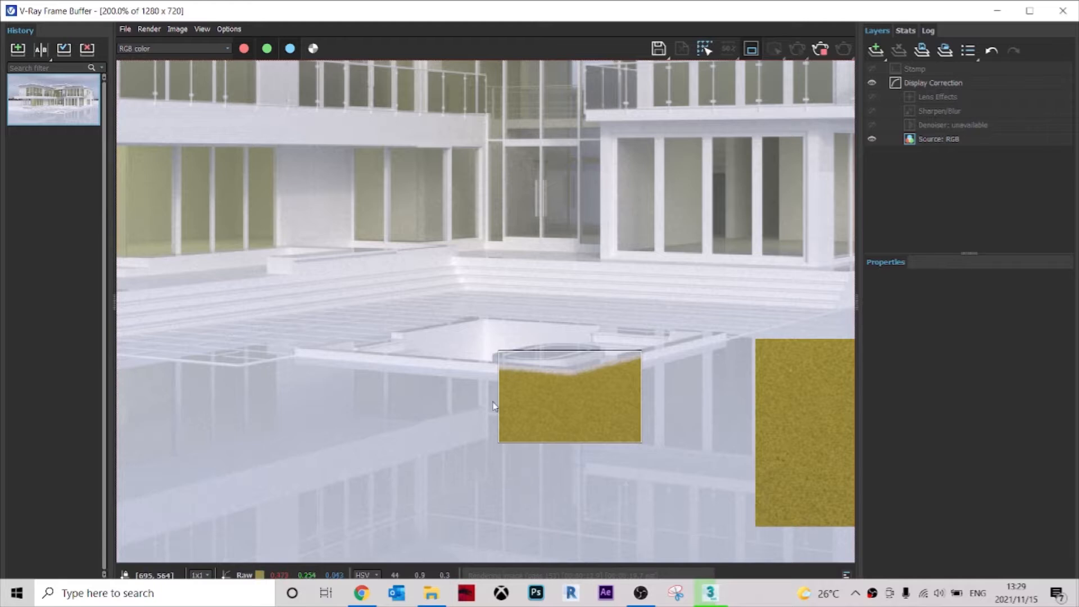
scroll(500, 376, "up", 1)
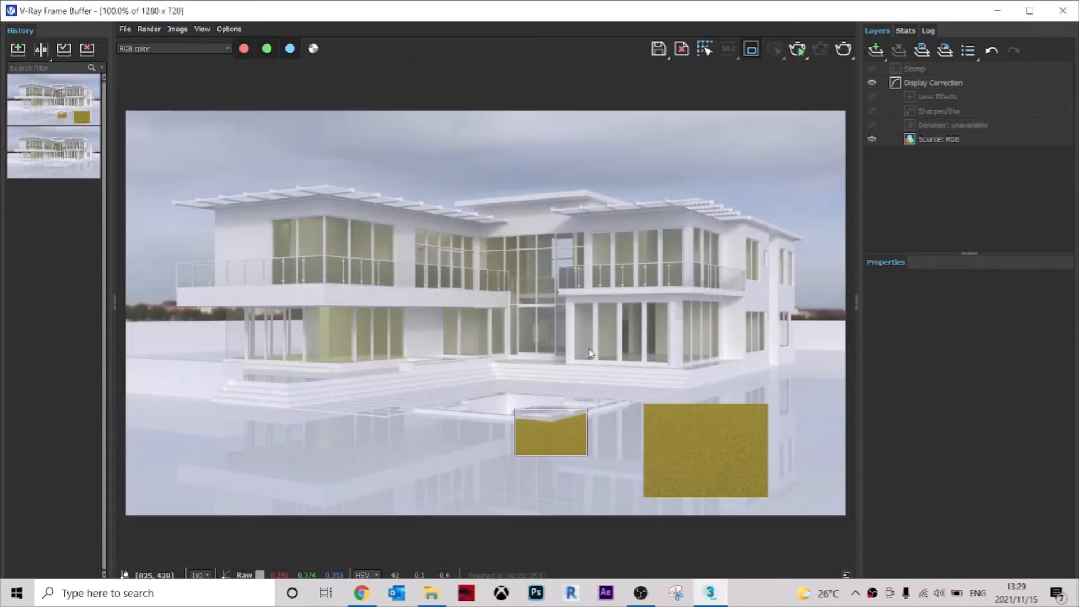
scroll(517, 459, "up", 2)
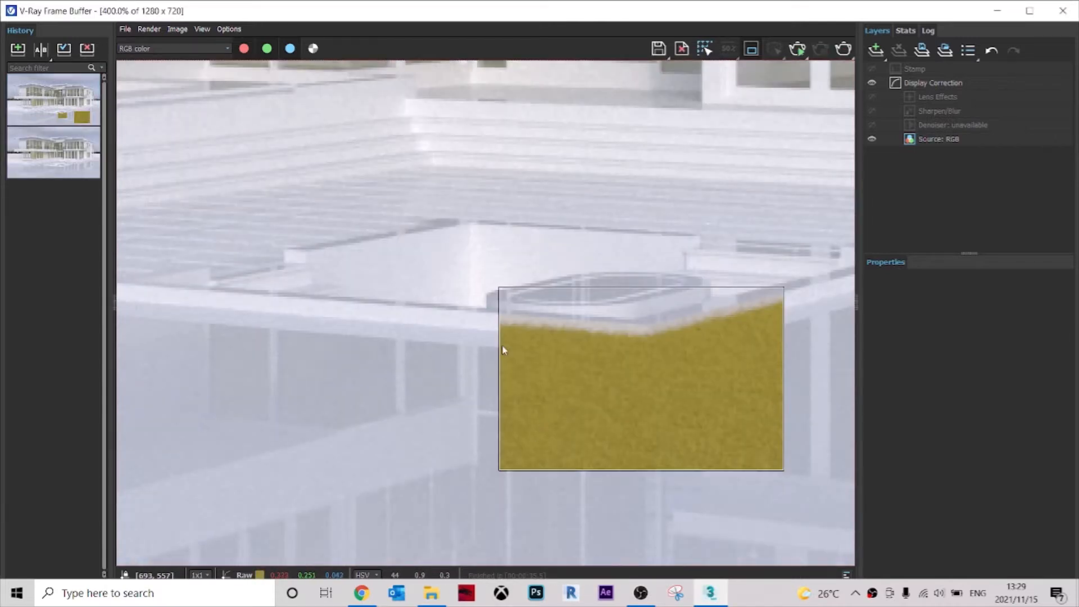
scroll(504, 350, "down", 2)
scroll(523, 438, "up", 1)
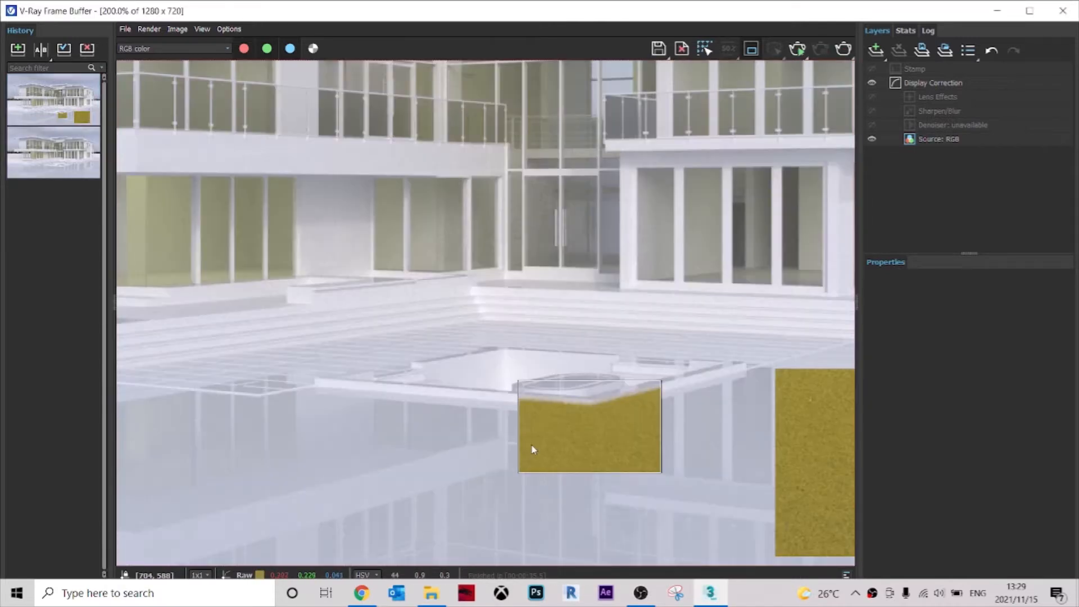
left_click(1066, 13)
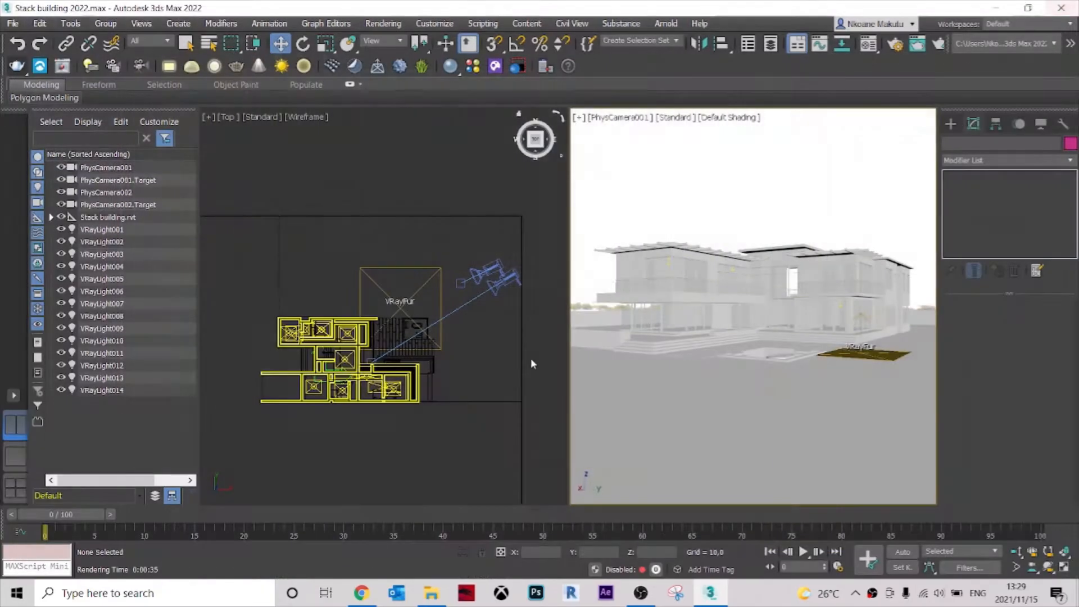
Set the VRayFur grass length to 5,0 and deselect the fur.
left_click(410, 296)
left_click(1020, 354)
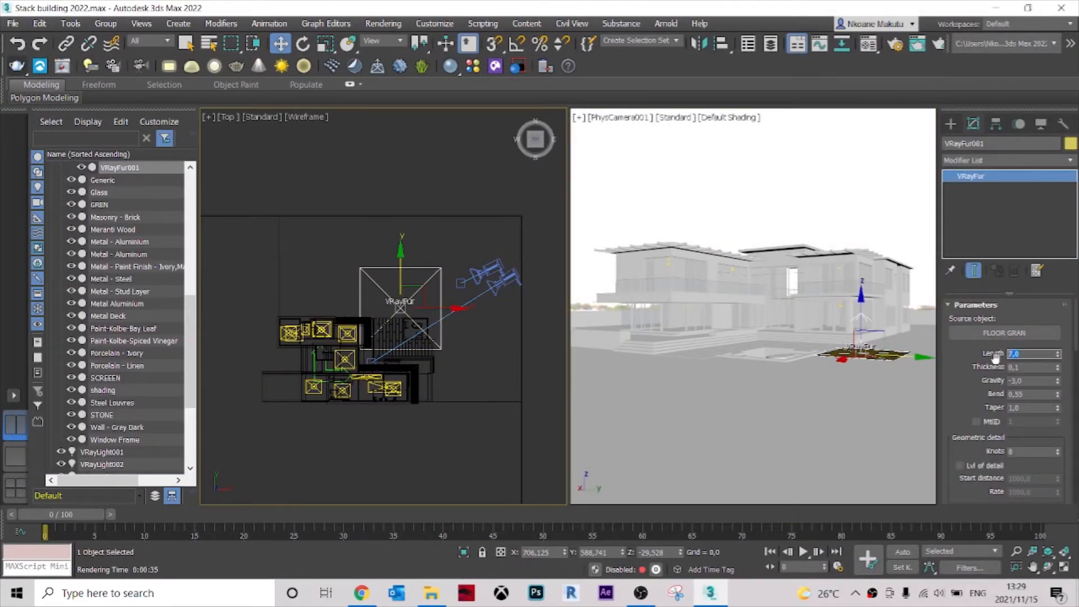
left_click(638, 150)
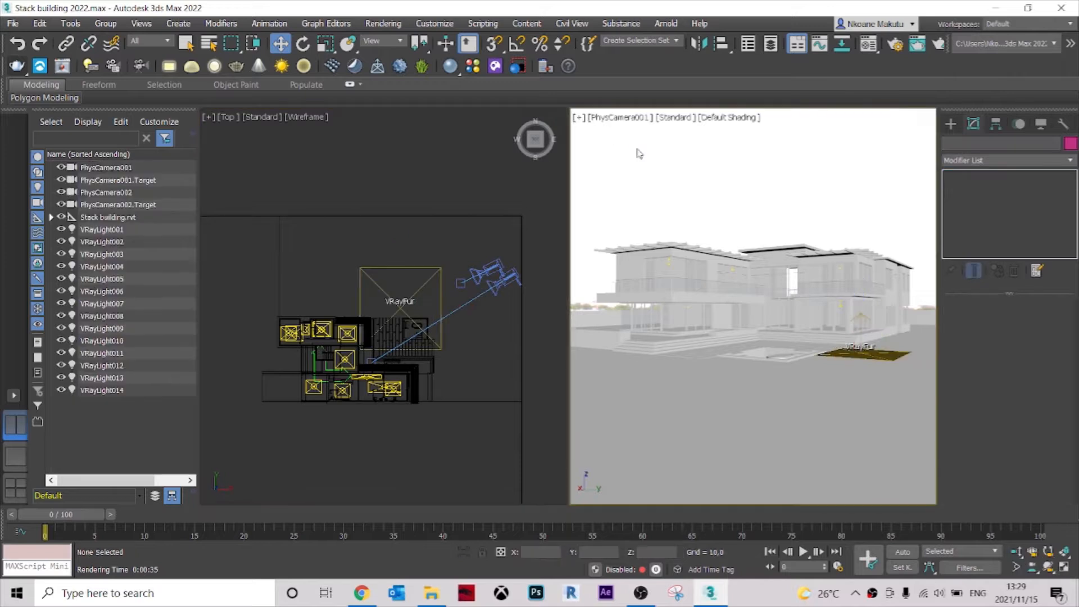
Render a smaller region along the pool's front edge, check the shortened grass and close the frame buffer.
left_click(61, 66)
left_click_drag(540, 427, 485, 386)
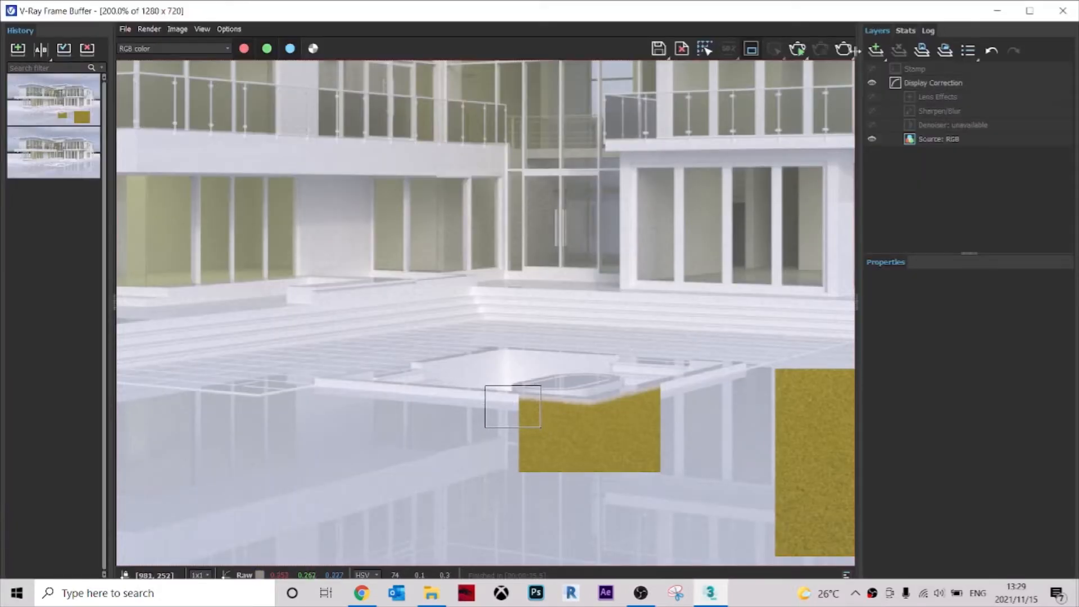
left_click(843, 49)
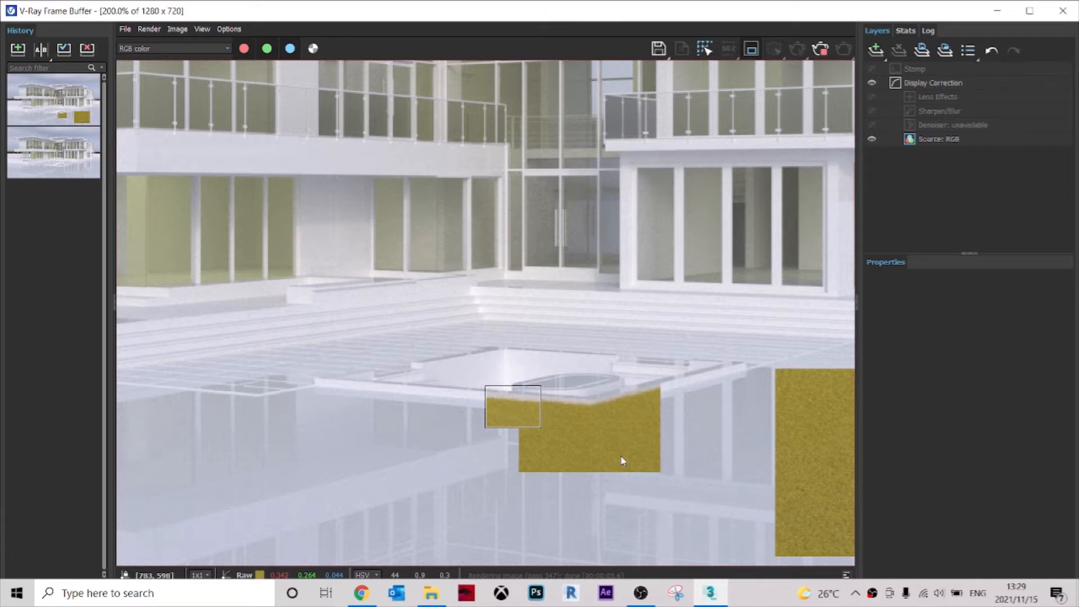
scroll(481, 398, "up", 4)
scroll(528, 414, "down", 4)
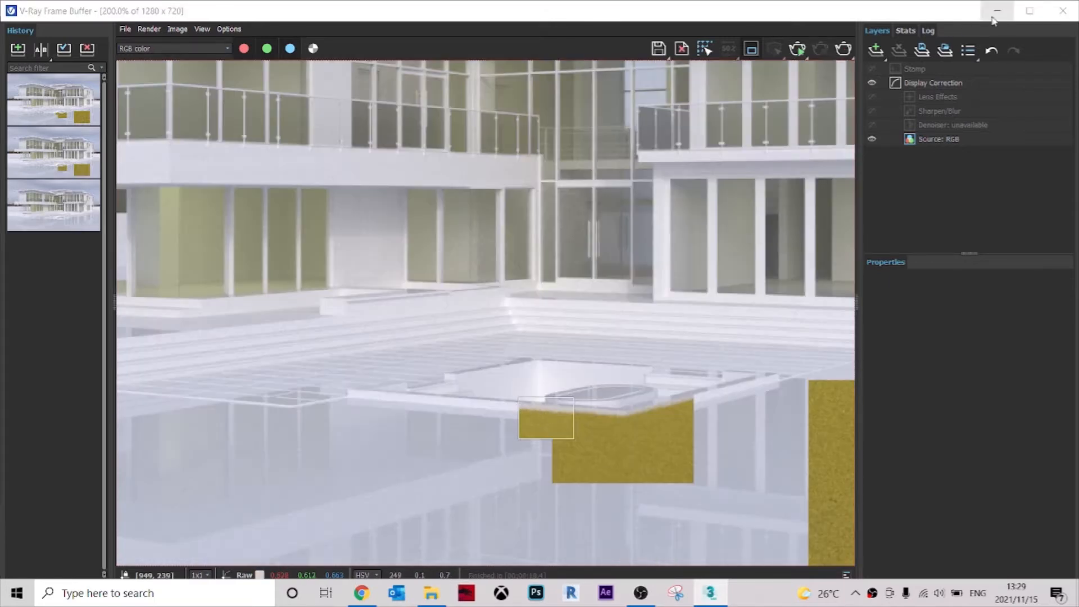
left_click(1064, 11)
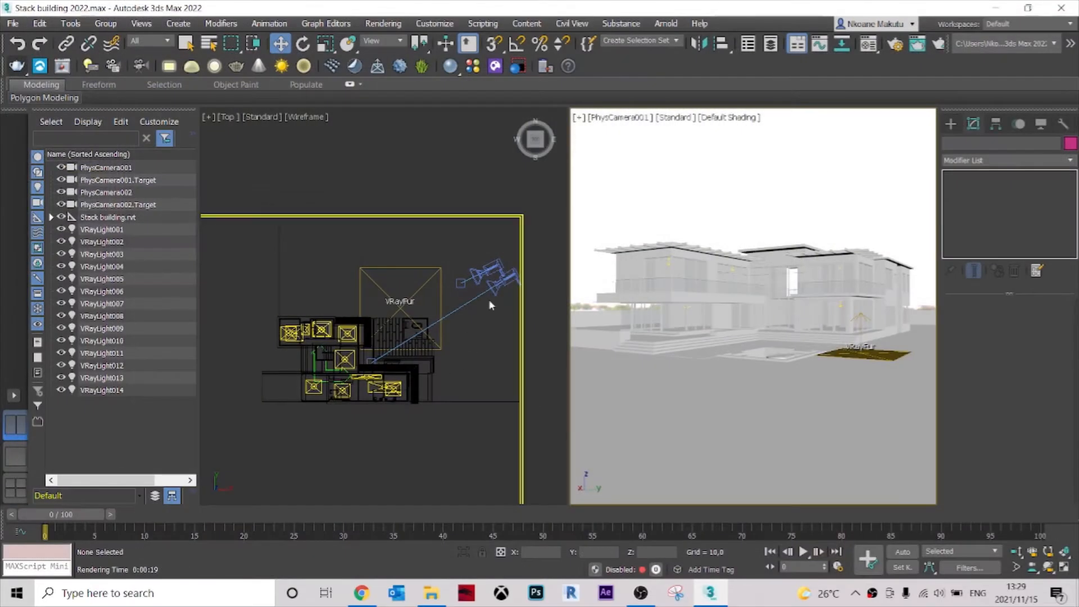
Reselect the VRayFur grass, reduce its length to 3,0 and deselect it.
left_click(416, 296)
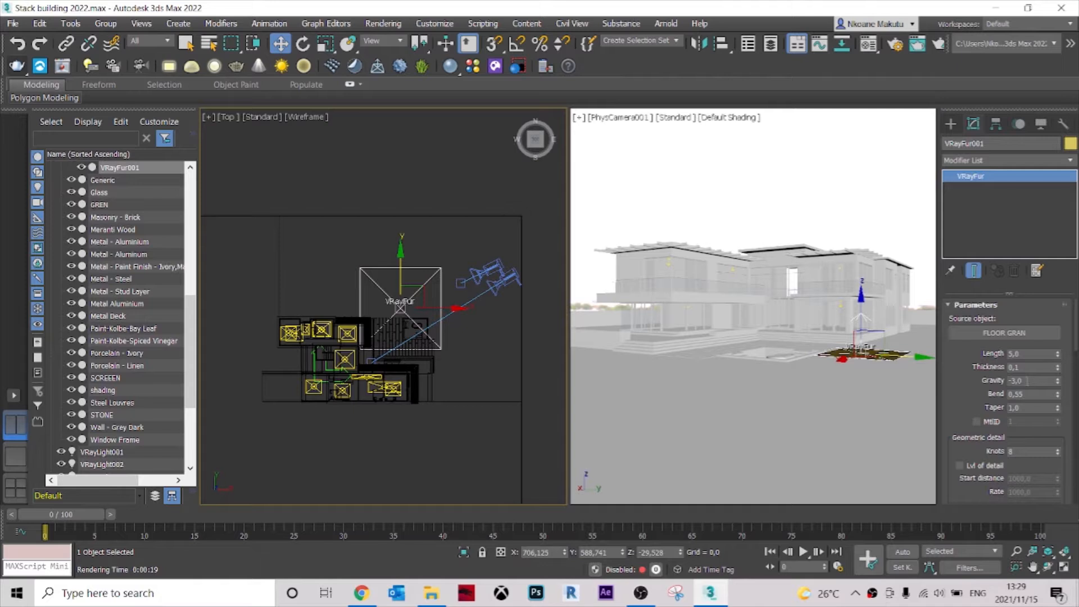
double_click(1023, 354)
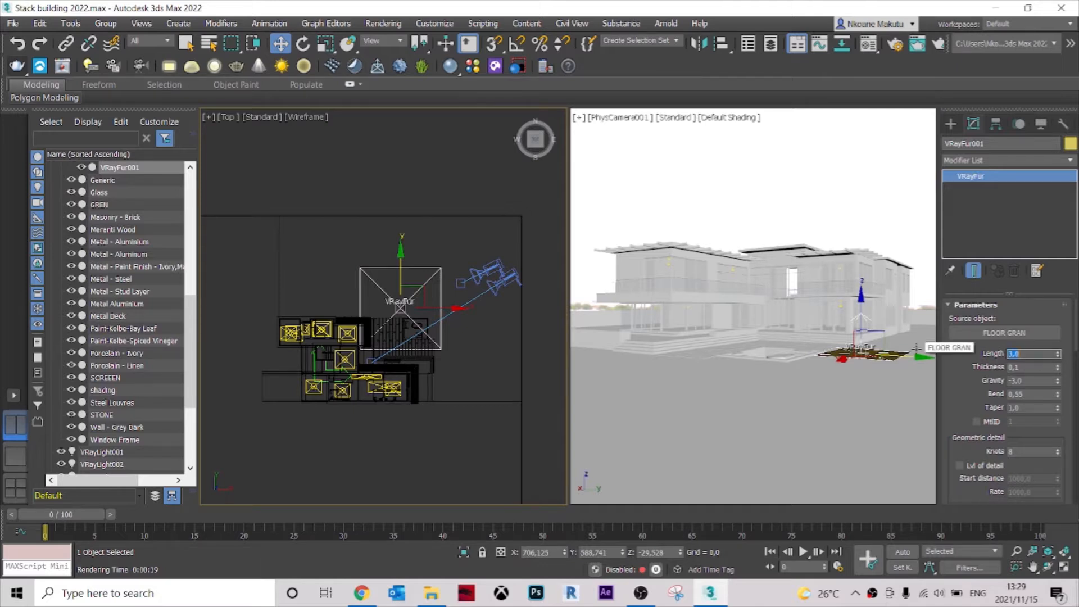
left_click(597, 159)
Rerender the small pool-edge region, and render a wide region covering the whole lawn in front of the house.
left_click(18, 66)
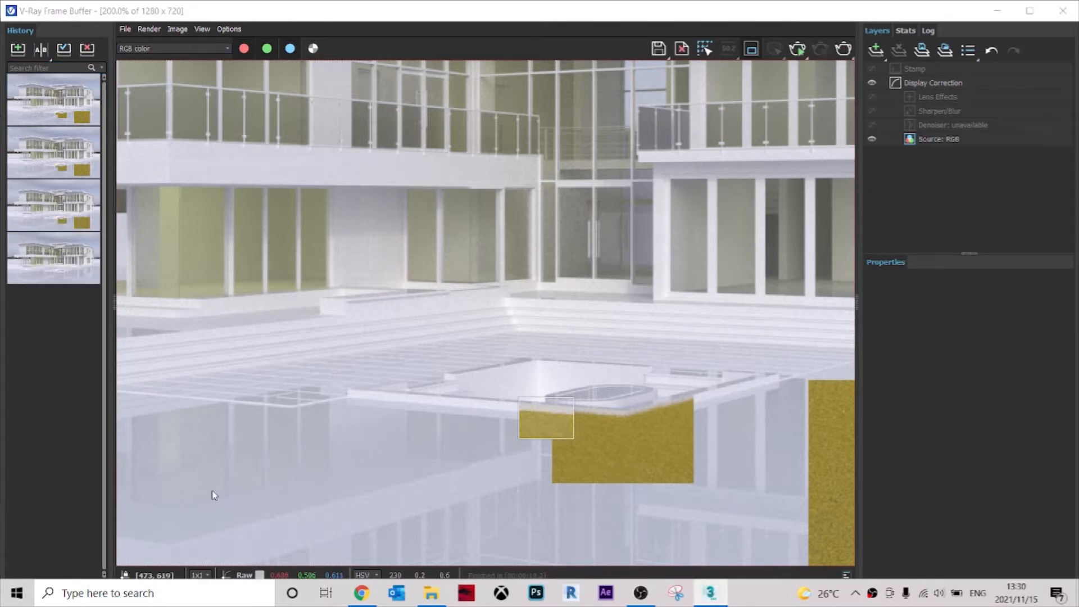
scroll(503, 443, "up", 2)
scroll(593, 401, "down", 3)
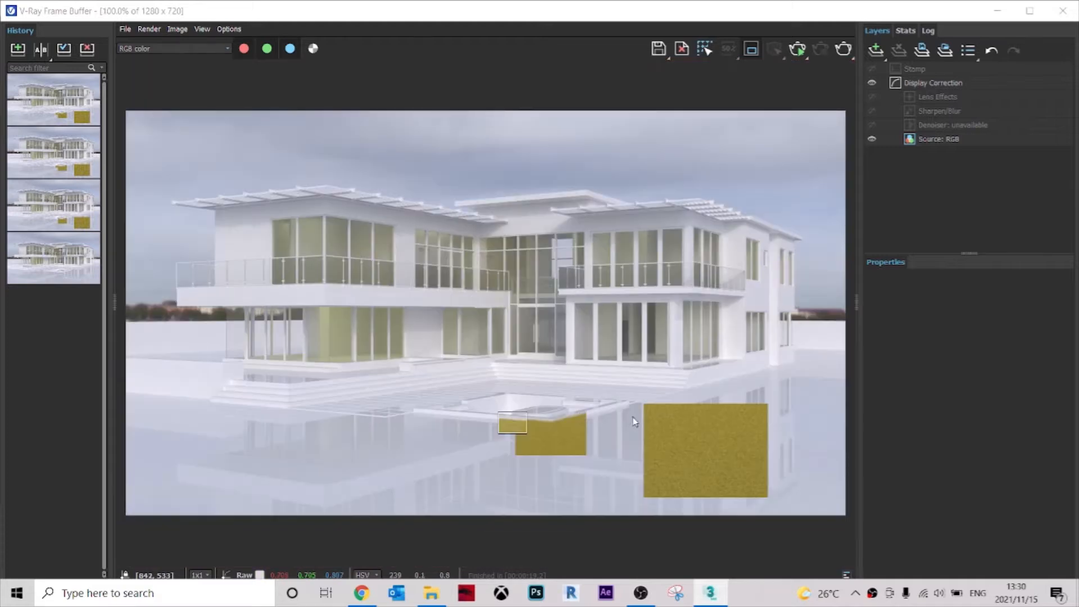
left_click_drag(848, 525, 65, 358)
left_click(848, 49)
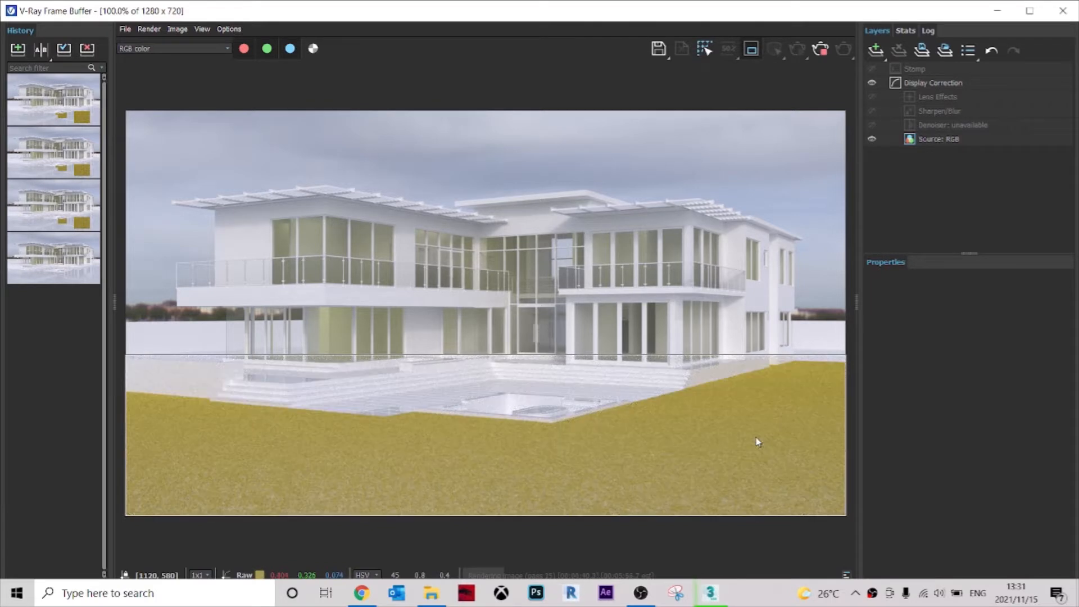
Examine the rendered grass across the lawn for blade detail, coverage and its edge along the pool and steps.
scroll(578, 497, "up", 5)
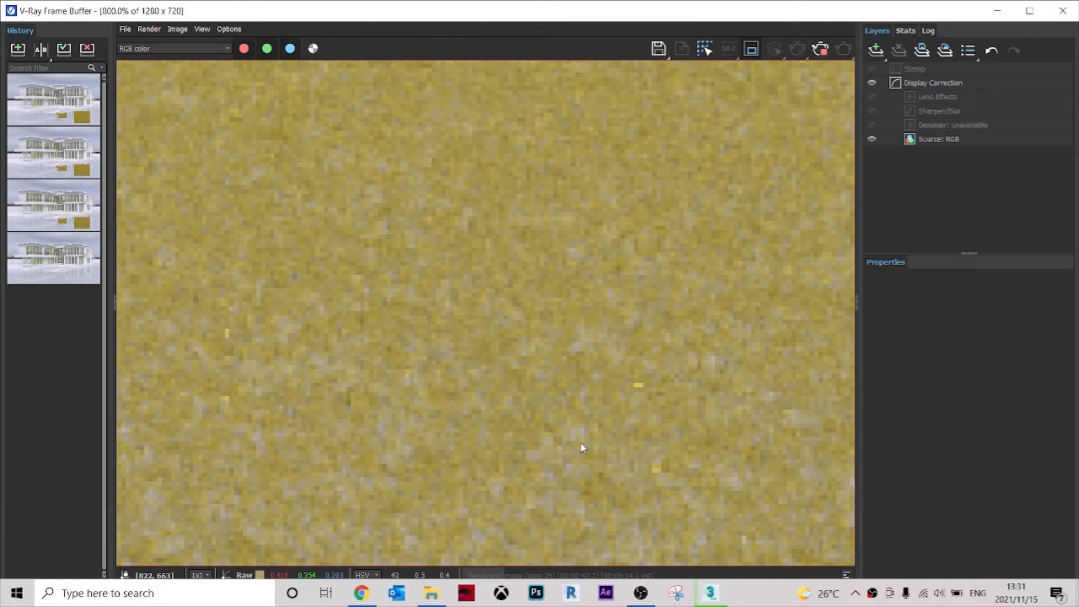
scroll(582, 448, "down", 3)
scroll(503, 397, "up", 1)
scroll(537, 399, "down", 1)
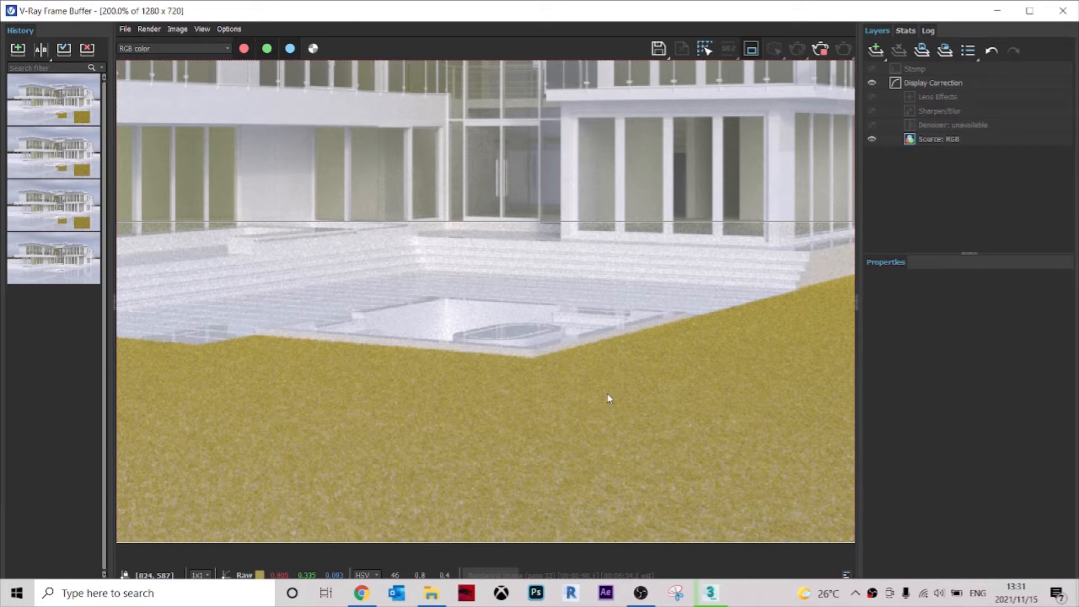
scroll(565, 360, "down", 1)
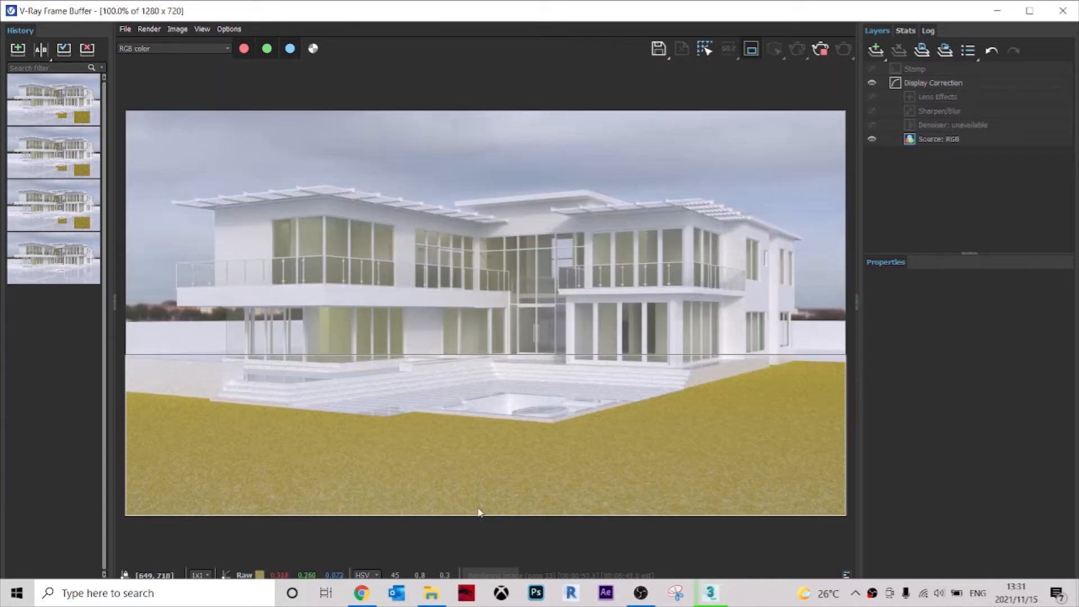
scroll(713, 410, "up", 1)
scroll(694, 438, "down", 1)
scroll(473, 502, "up", 1)
scroll(450, 499, "up", 1)
scroll(489, 421, "down", 1)
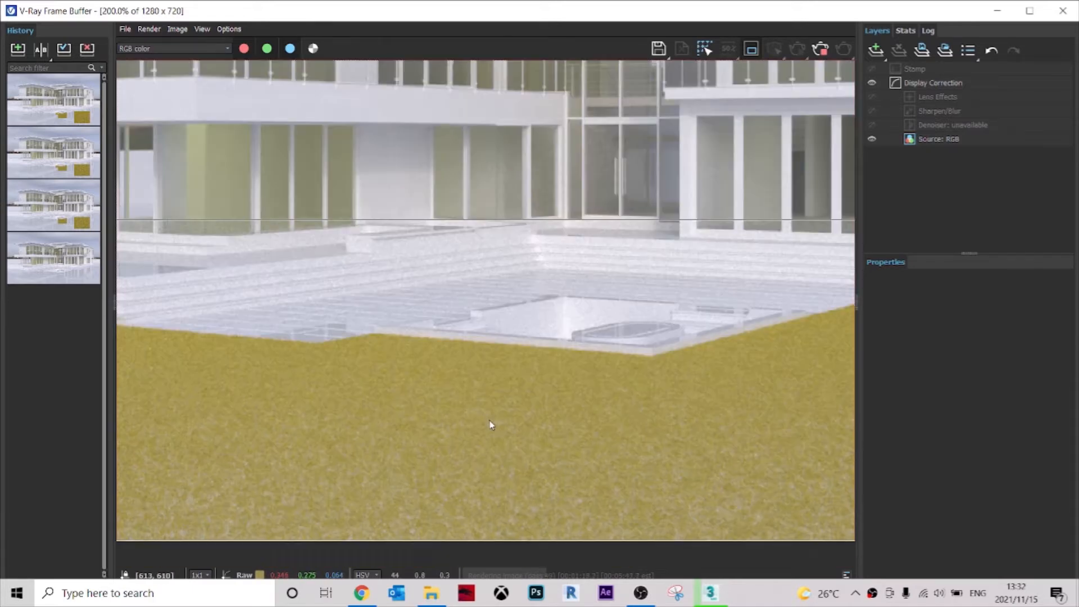
middle_click_drag(506, 473, 323, 423)
middle_click_drag(637, 493, 444, 425)
middle_click_drag(322, 453, 604, 402)
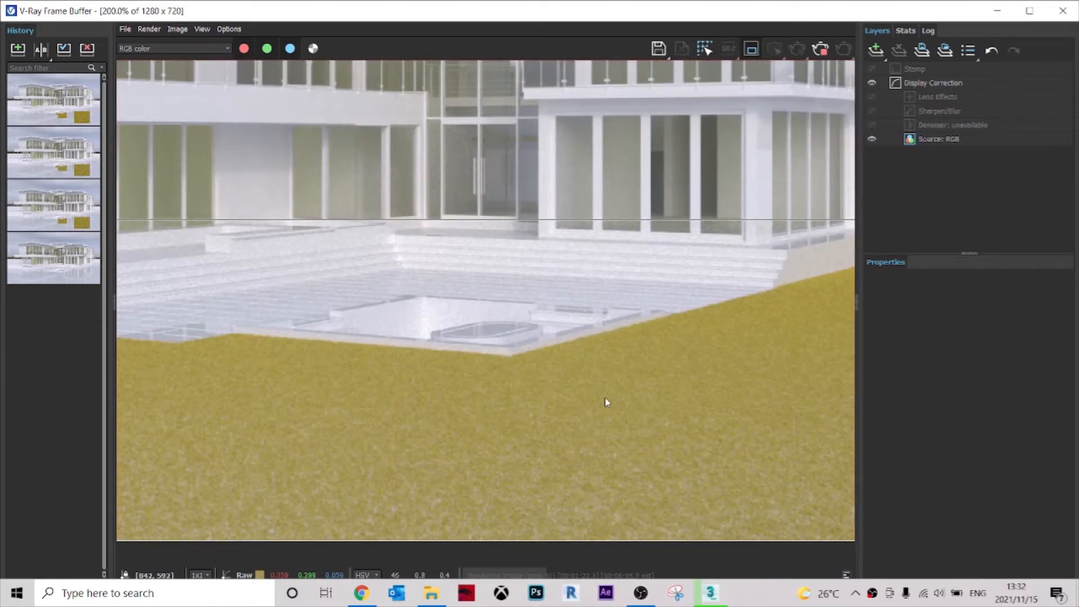
middle_click_drag(511, 450, 787, 450)
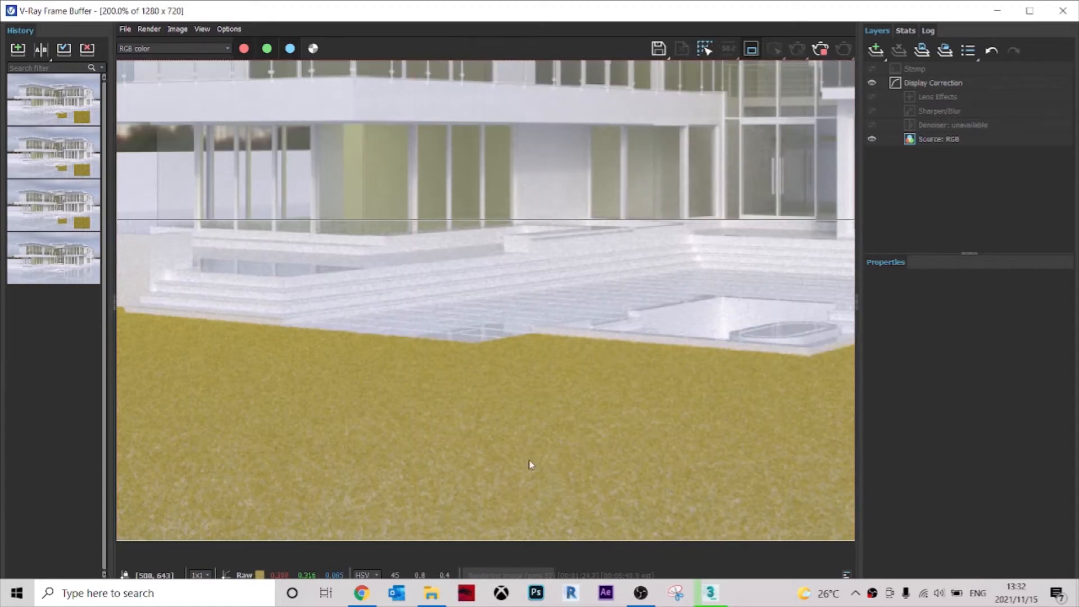
Inspect the lawn render close up along the pool and steps, stop the render and close the frame buffer.
scroll(554, 413, "down", 1)
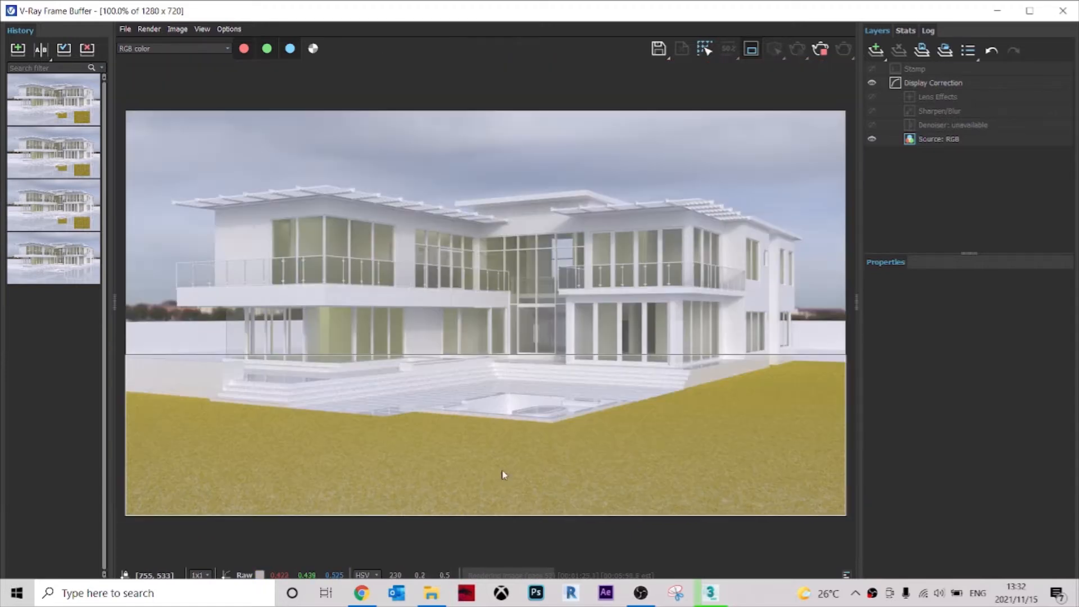
scroll(354, 492, "up", 1)
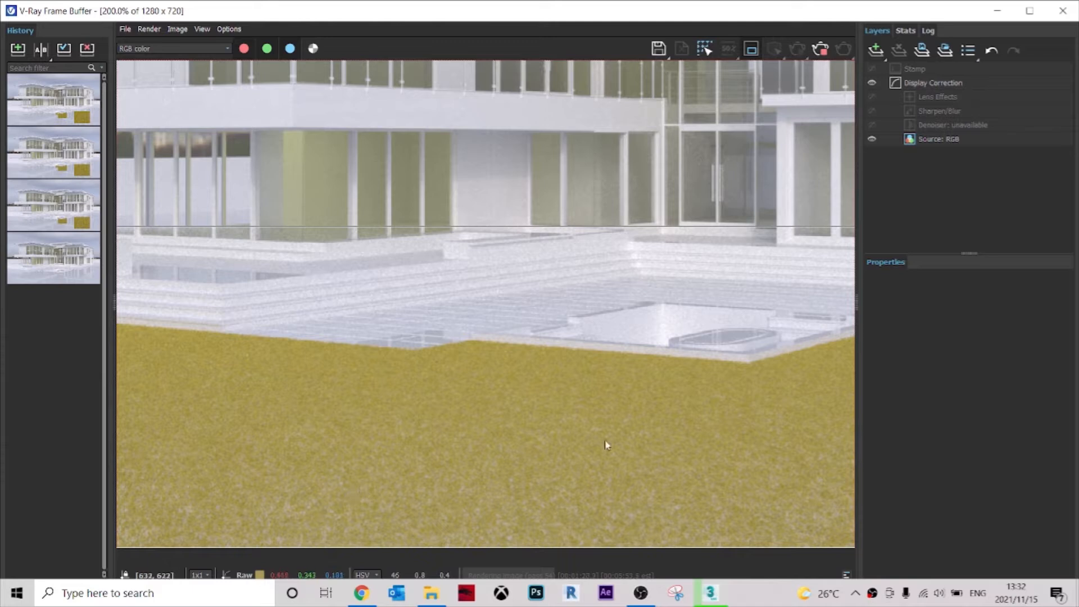
scroll(607, 418, "down", 1)
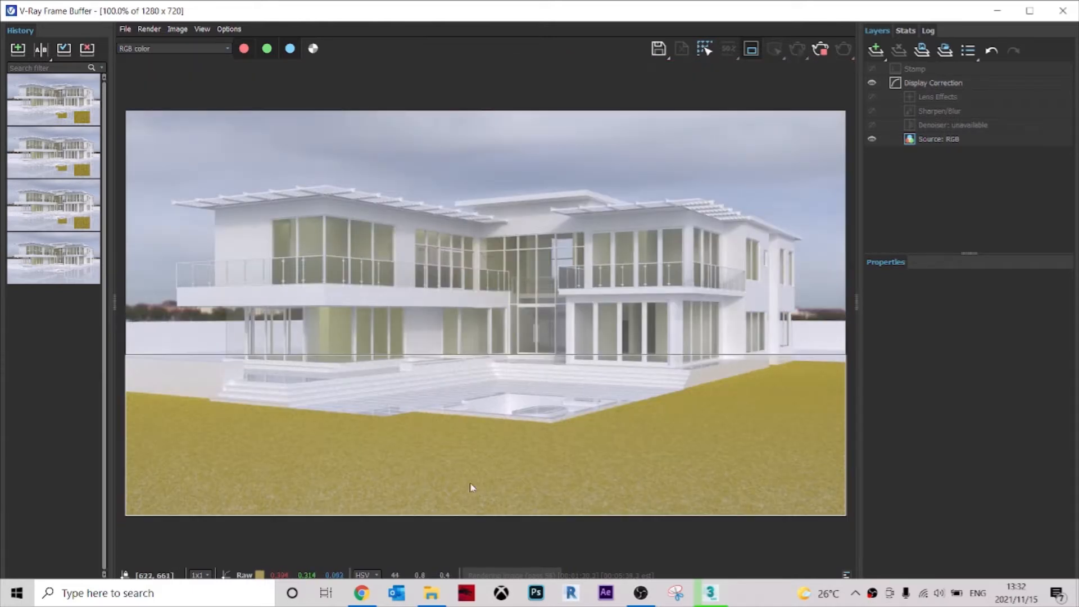
scroll(358, 498, "up", 1)
middle_click_drag(460, 476, 645, 436)
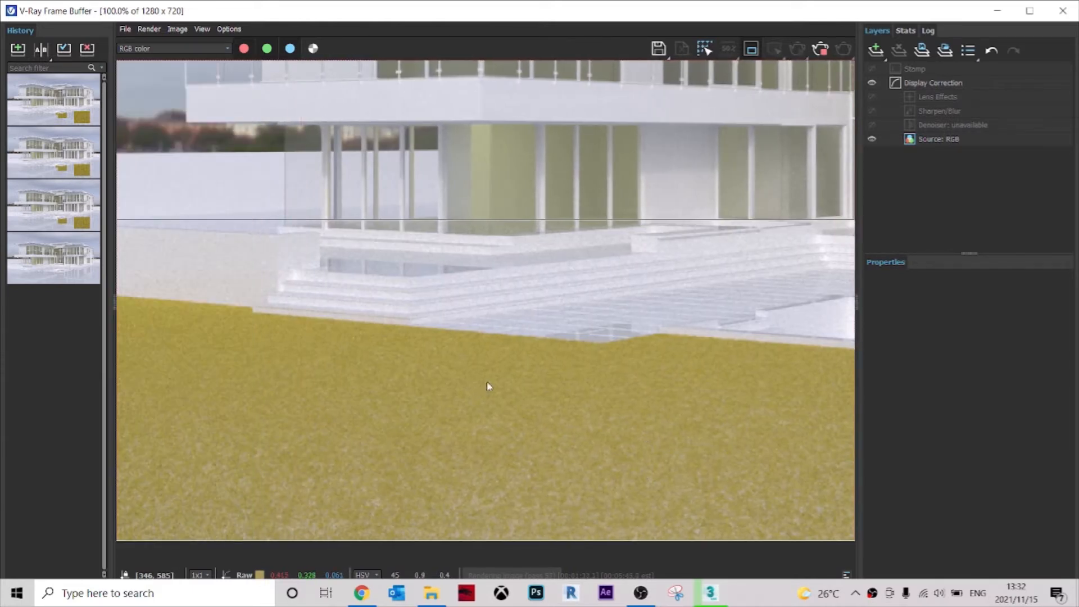
scroll(487, 386, "down", 1)
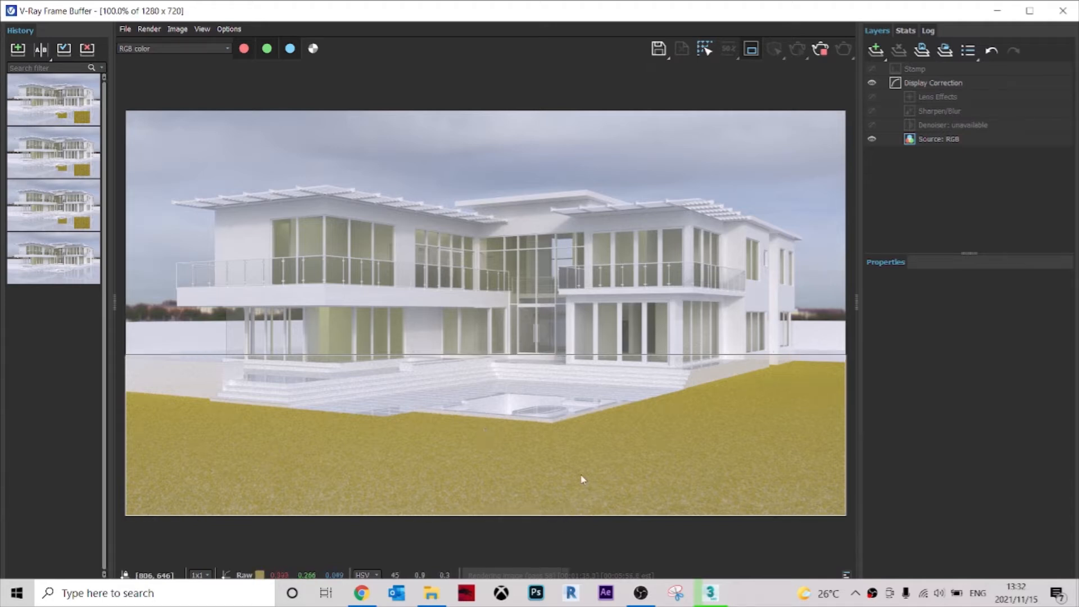
scroll(581, 485, "up", 1)
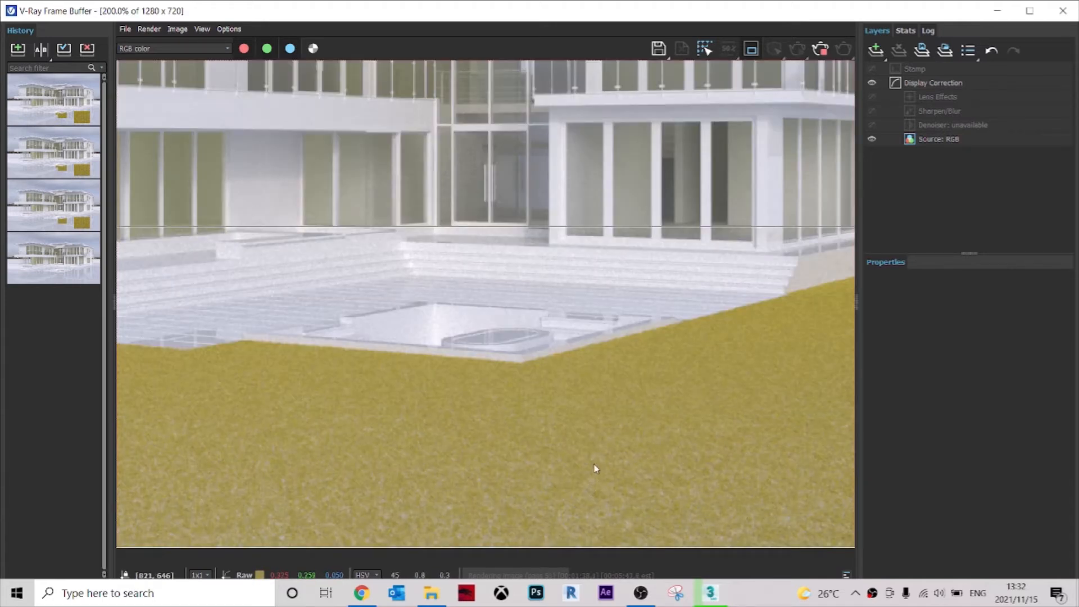
scroll(600, 453, "down", 1)
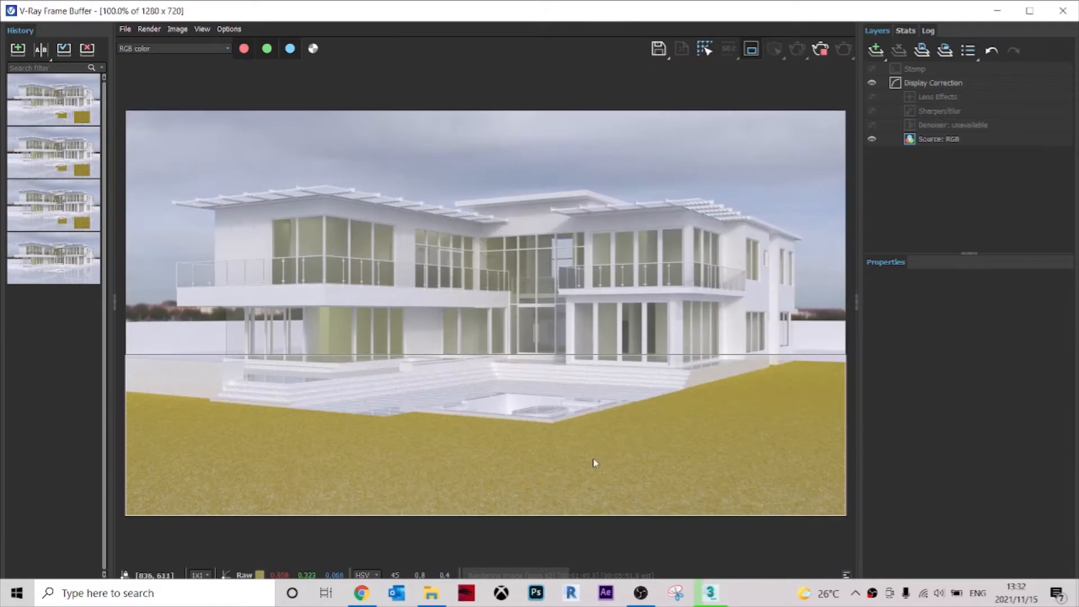
left_click(824, 50)
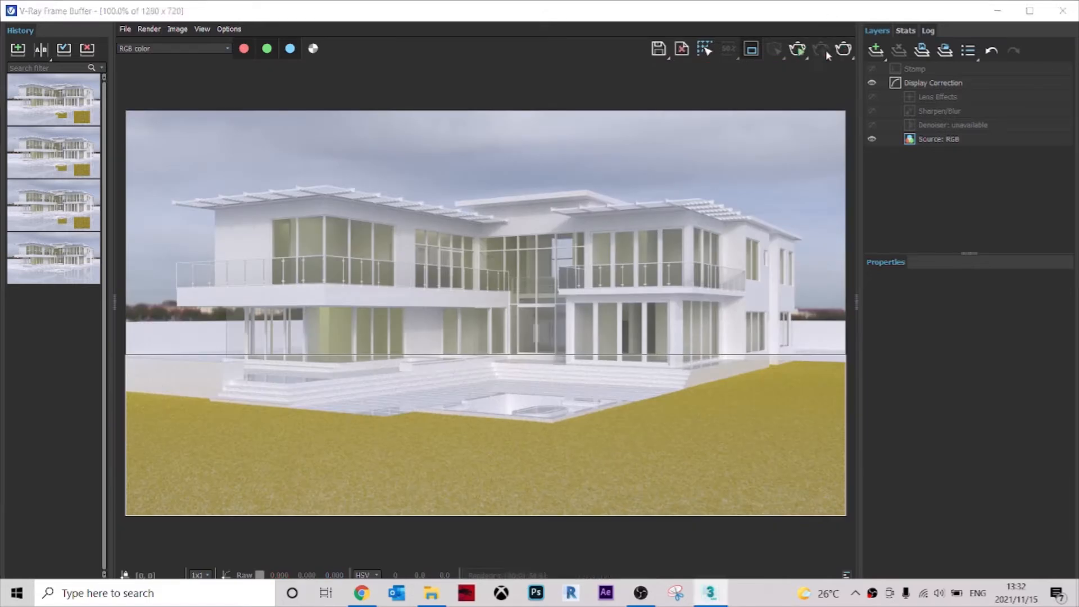
left_click(1064, 12)
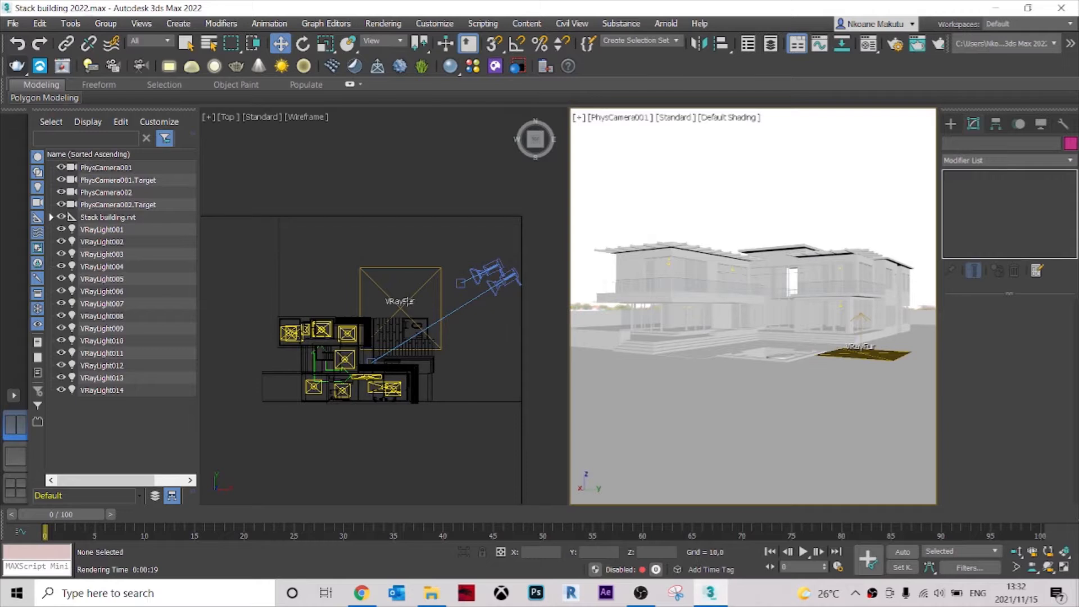
Reselect the VRayFur grass on the lawn, set its per-area distribution to 4,0 and deselect it.
left_click(408, 302)
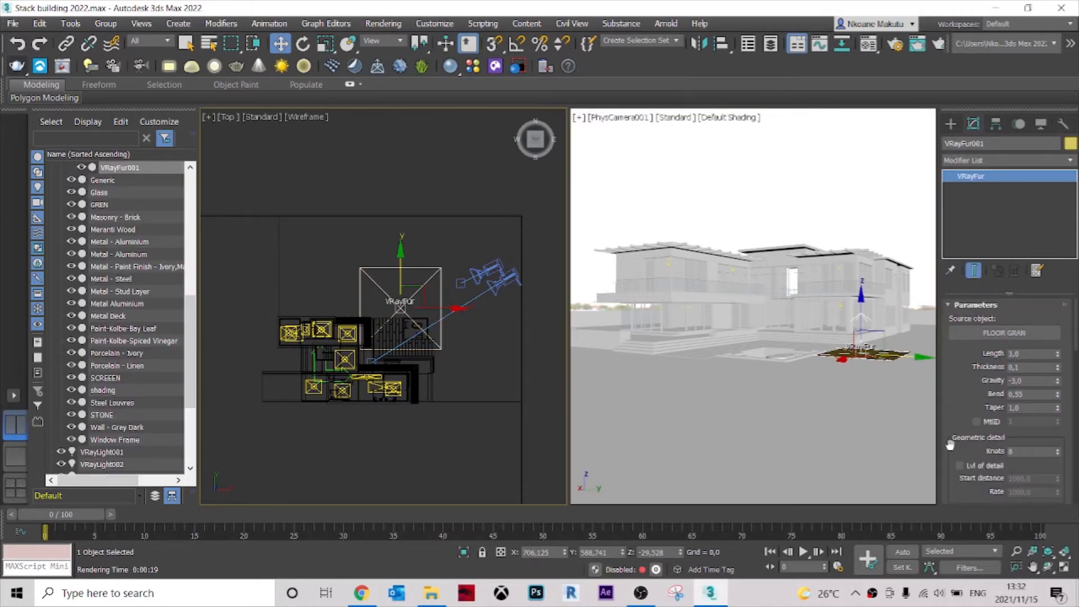
scroll(951, 445, "down", 5)
scroll(969, 444, "down", 1)
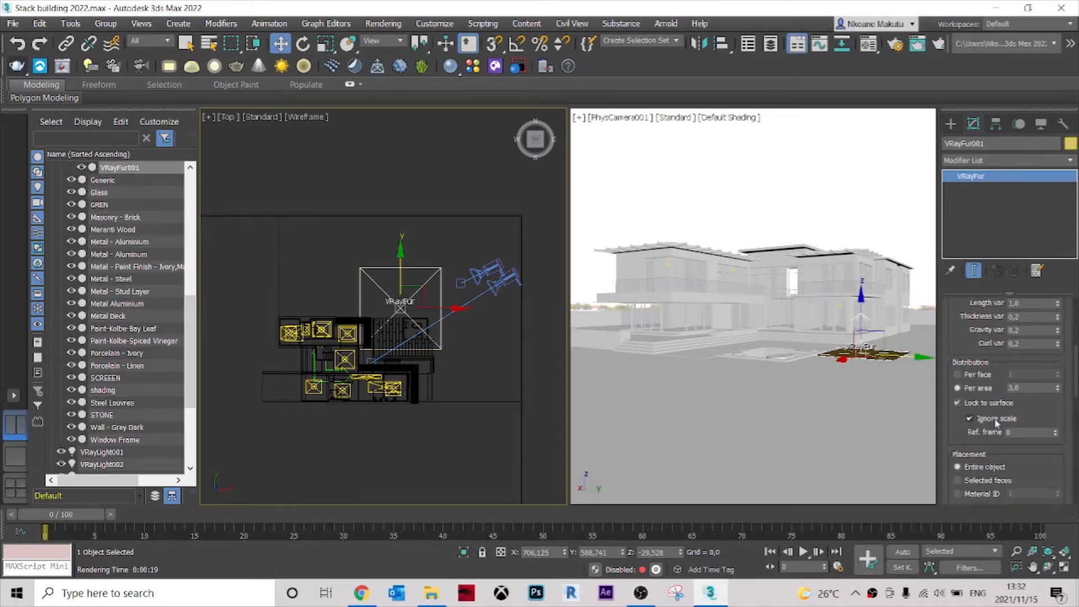
left_click(1016, 388)
scroll(985, 364, "up", 7)
left_click(749, 185)
Start V-Ray Viewport IPR in the PhysCamera001 view to preview the grass live.
left_click(673, 122)
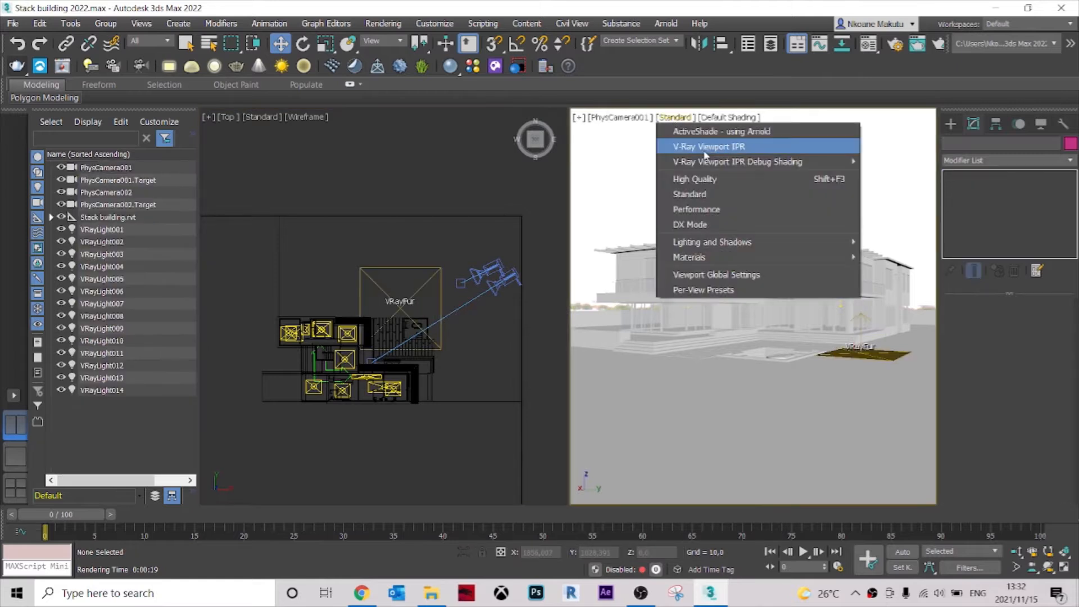
left_click(702, 147)
scroll(390, 335, "up", 3)
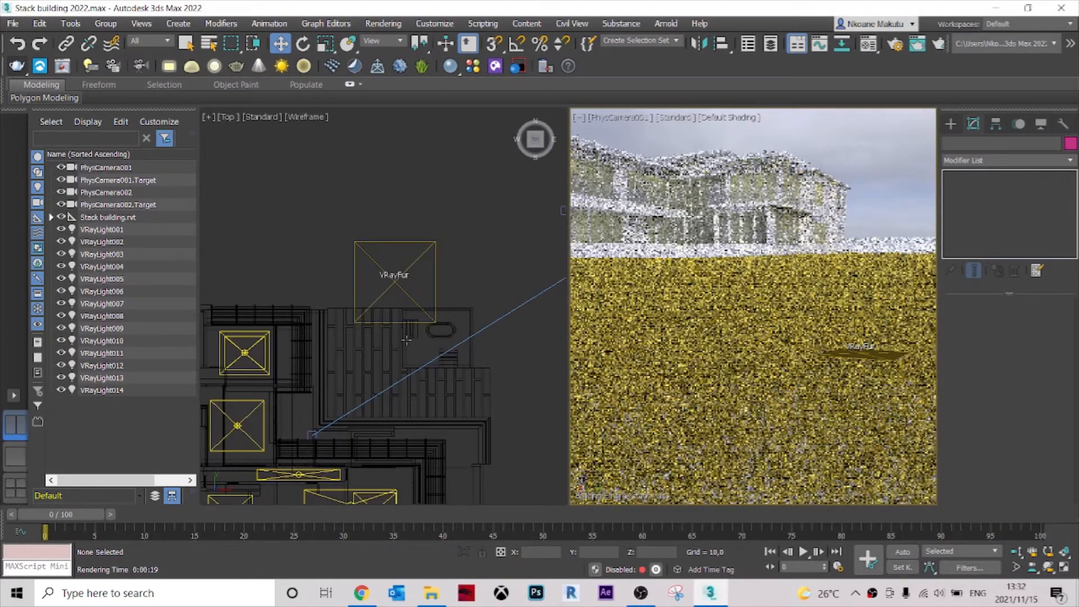
scroll(382, 395, "up", 3)
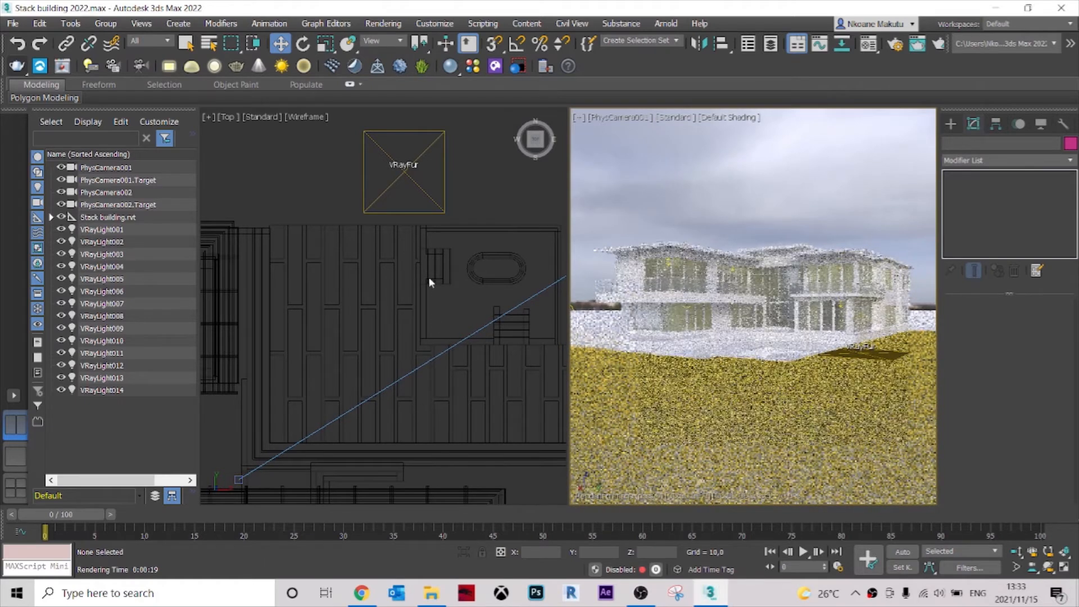
Select the Default New Material(7) mesh that forms the gaps between the paving slabs around the pool.
middle_click_drag(393, 372, 313, 347)
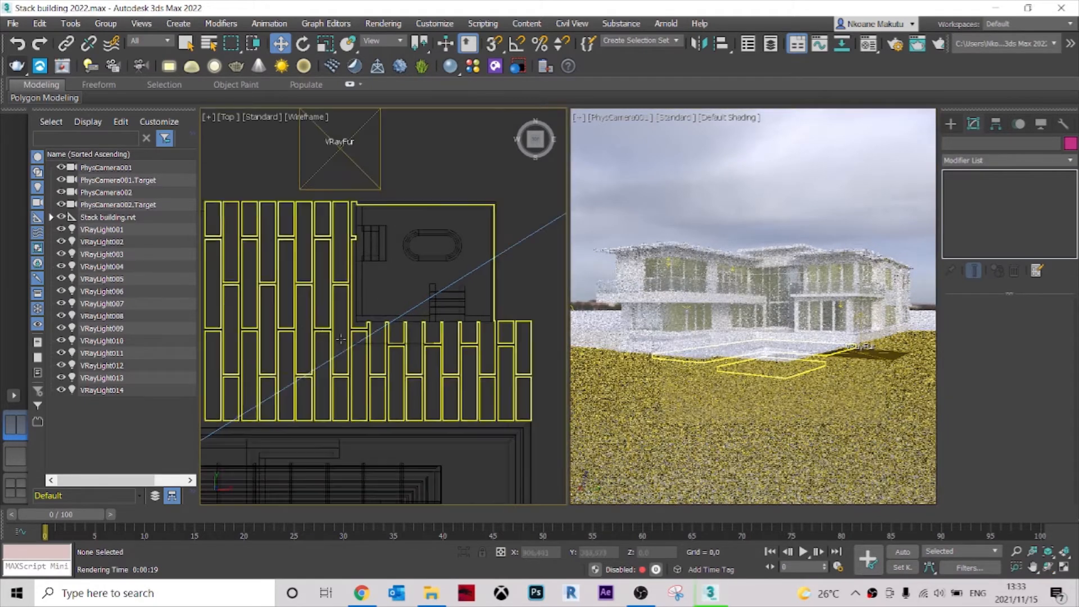
left_click(443, 365)
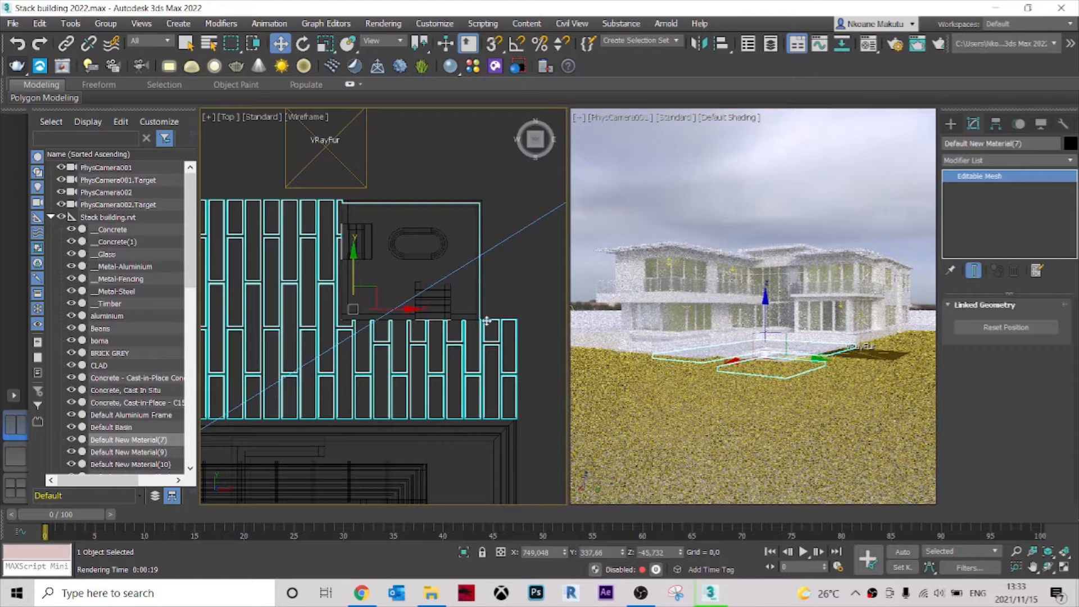
scroll(487, 328, "up", 3)
scroll(487, 329, "up", 2)
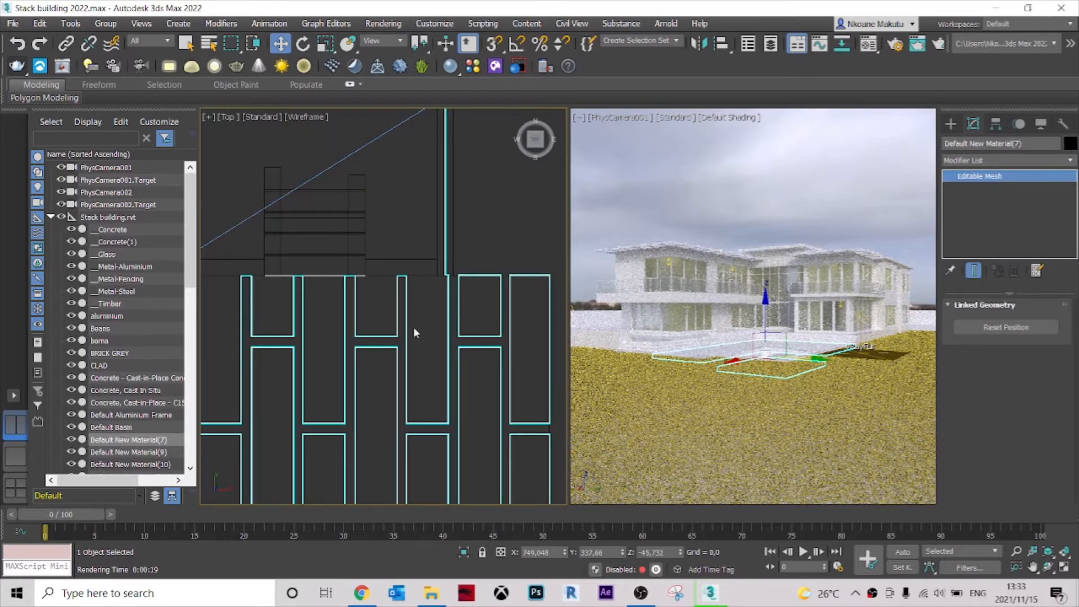
scroll(415, 332, "down", 5)
middle_click_drag(309, 329, 340, 314)
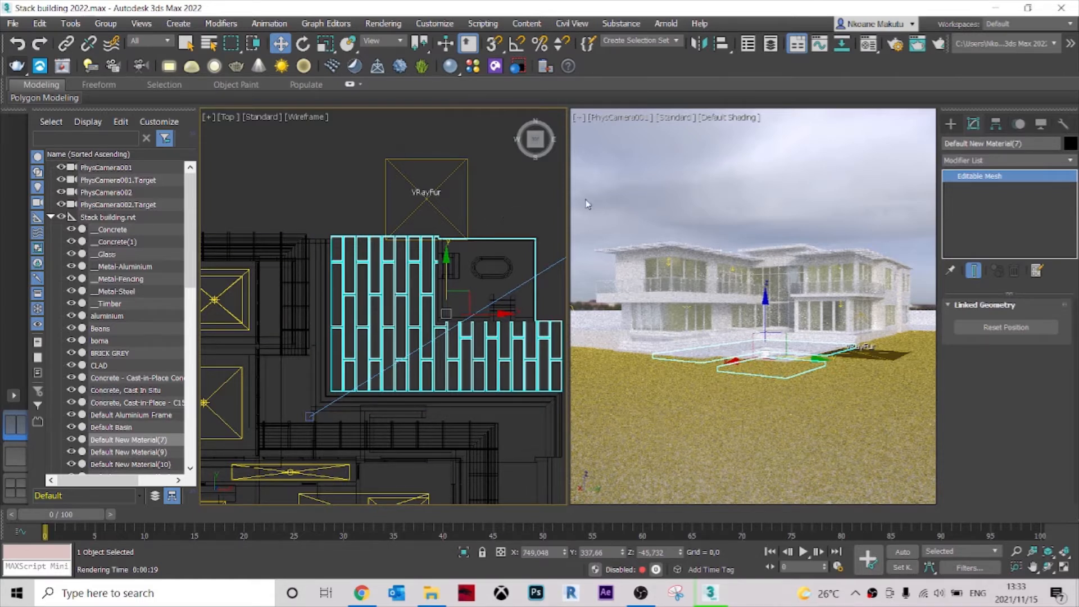
Create a VRayFur object with the selected paving-gap mesh as its source object.
middle_click_drag(457, 237, 419, 190)
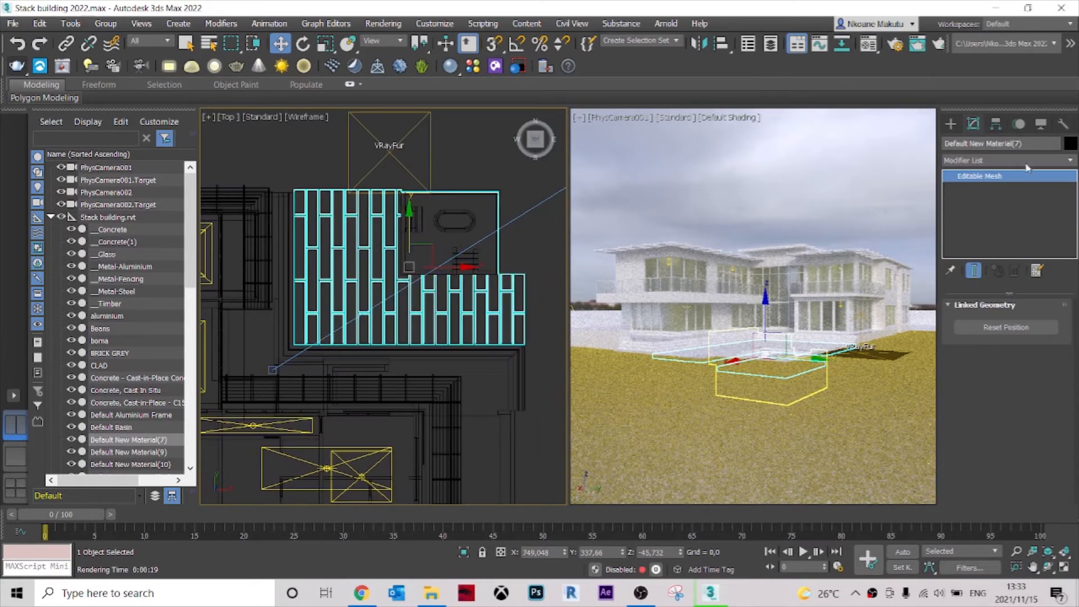
left_click(951, 124)
left_click(961, 167)
left_click(961, 167)
left_click(968, 231)
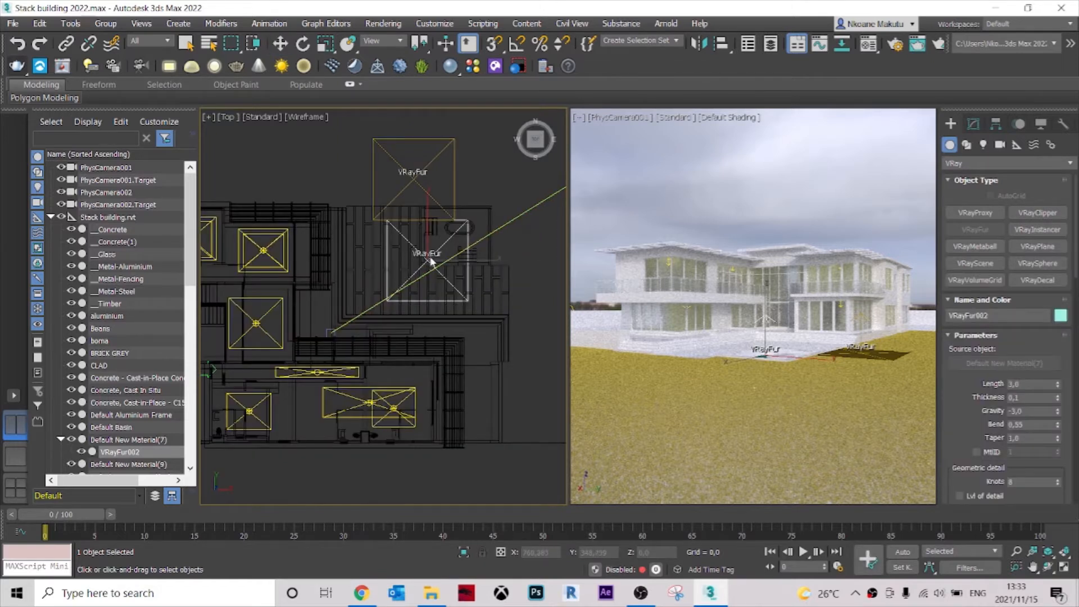
Examine the new fur's placement over the pool deck and review its length, variation, distribution and placement parameters.
scroll(430, 261, "down", 5)
scroll(415, 264, "up", 8)
scroll(456, 260, "down", 6)
scroll(456, 259, "down", 5)
scroll(483, 270, "up", 8)
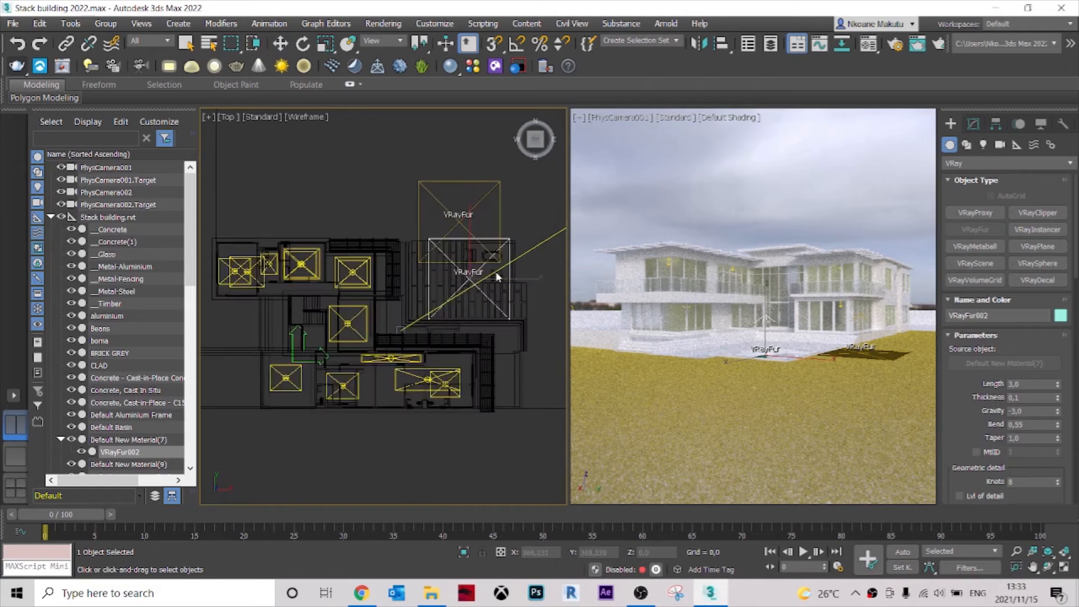
scroll(496, 275, "up", 5)
scroll(439, 306, "down", 6)
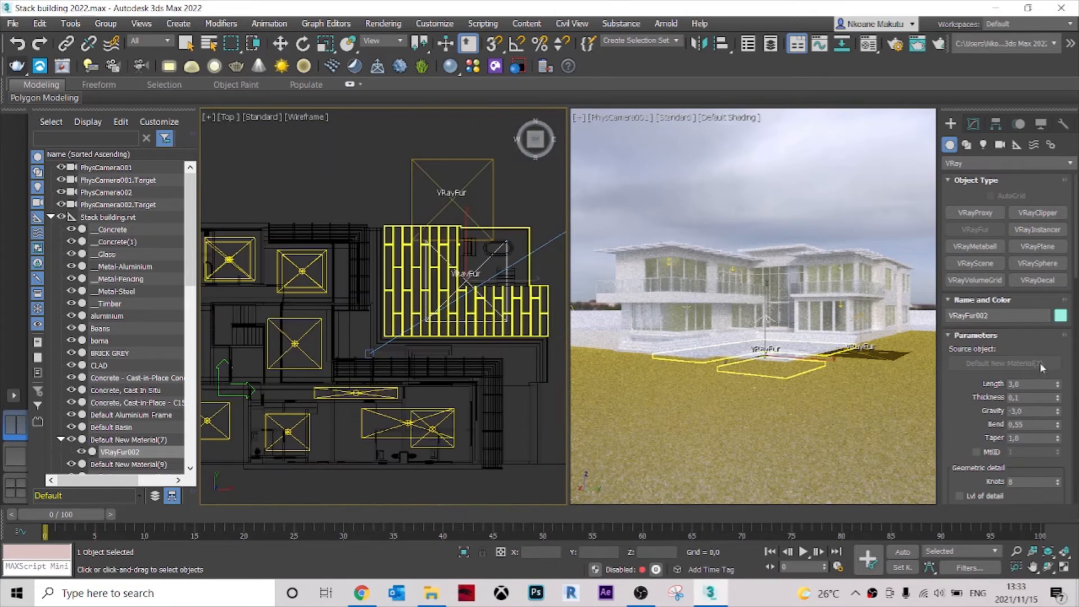
key("w")
left_click(974, 125)
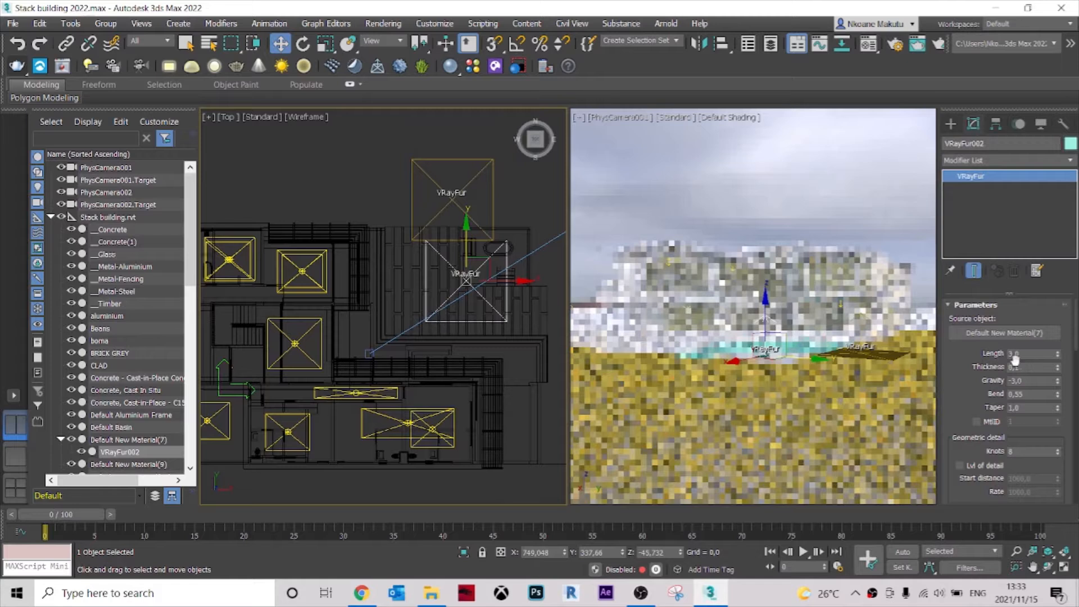
scroll(1000, 430, "down", 8)
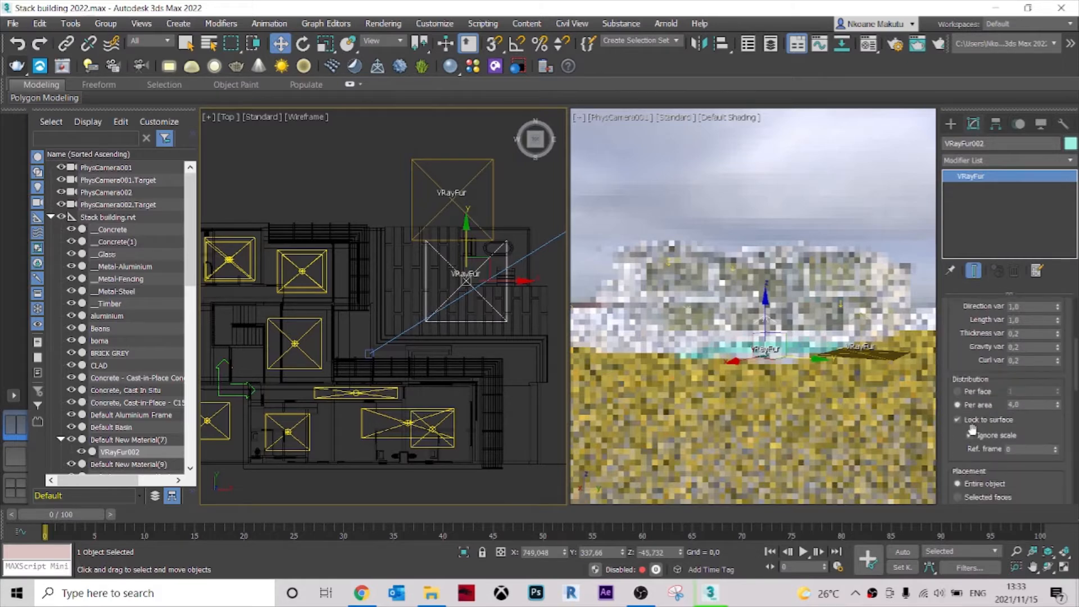
scroll(974, 434, "down", 13)
scroll(976, 434, "up", 16)
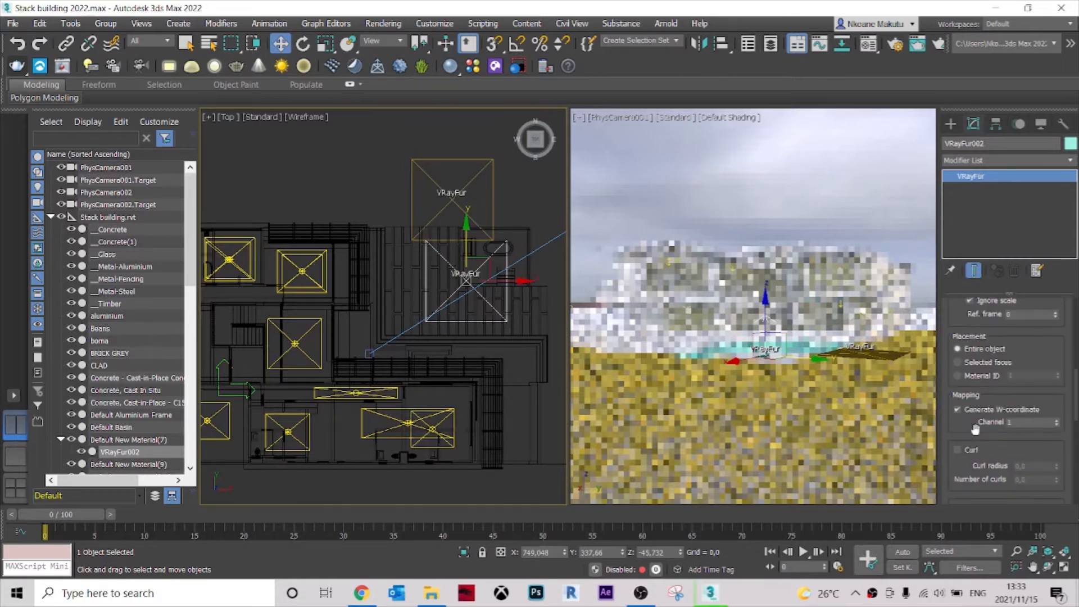
scroll(977, 435, "up", 8)
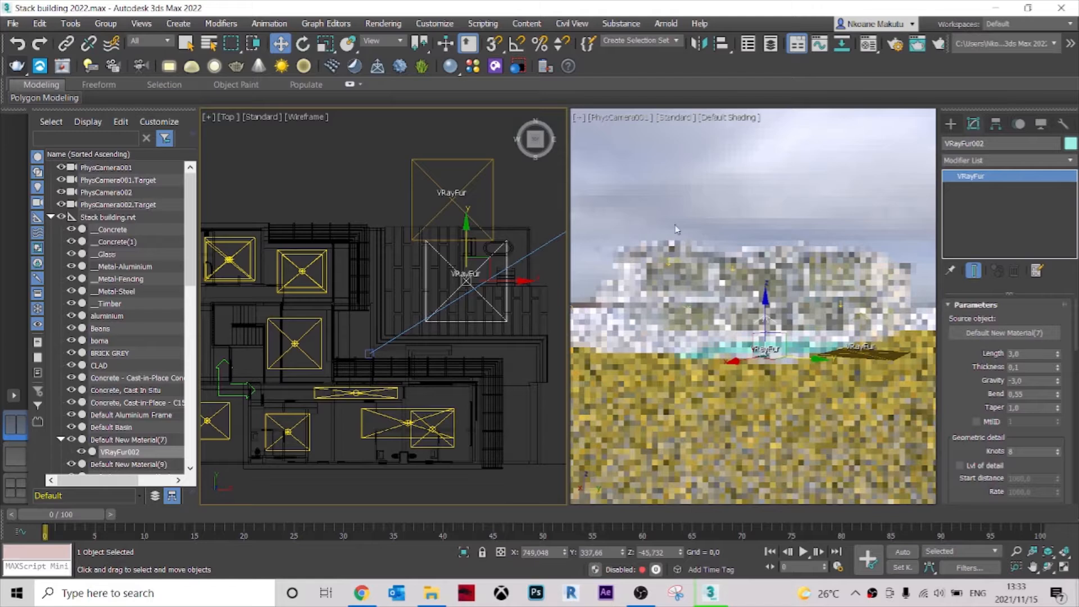
Deselect the fur, render a small region over the paving at the pool's front edge, inspect it and close the frame buffer.
left_click(681, 195)
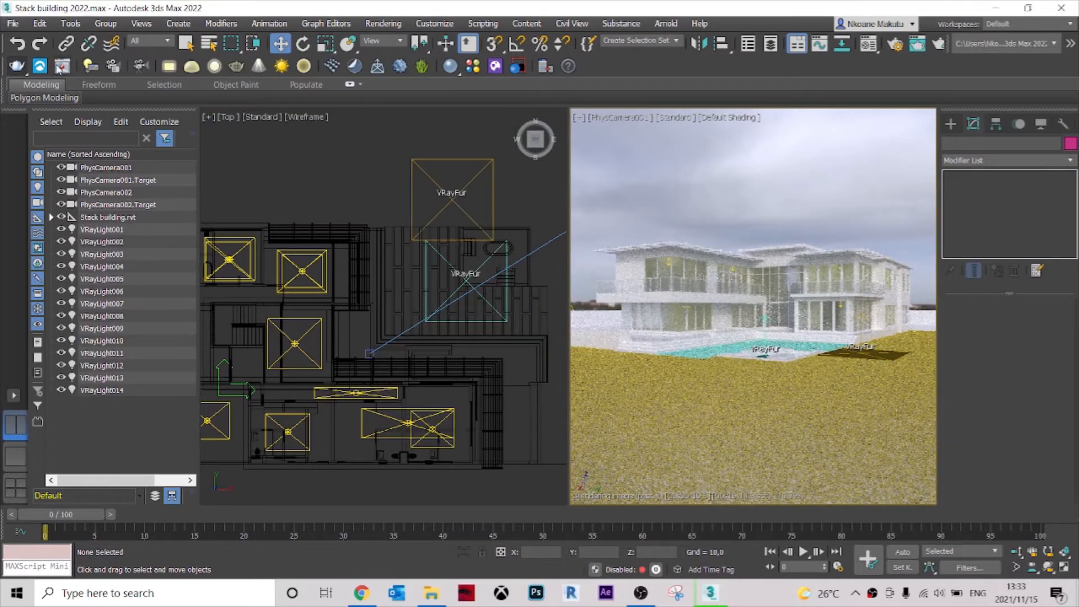
left_click(57, 66)
left_click_drag(396, 429, 360, 398)
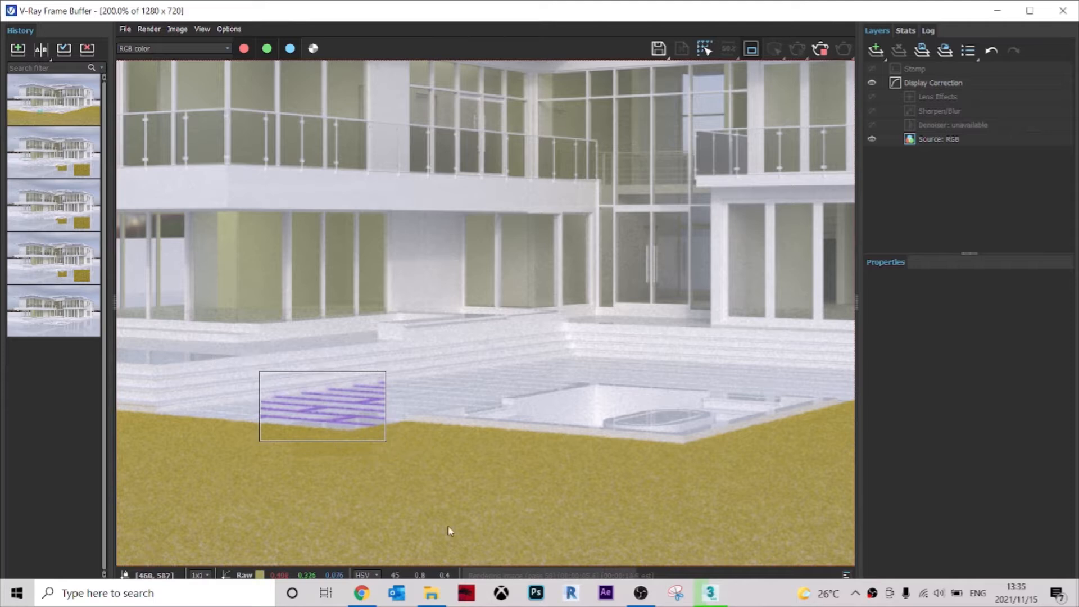
middle_click_drag(517, 428, 547, 407)
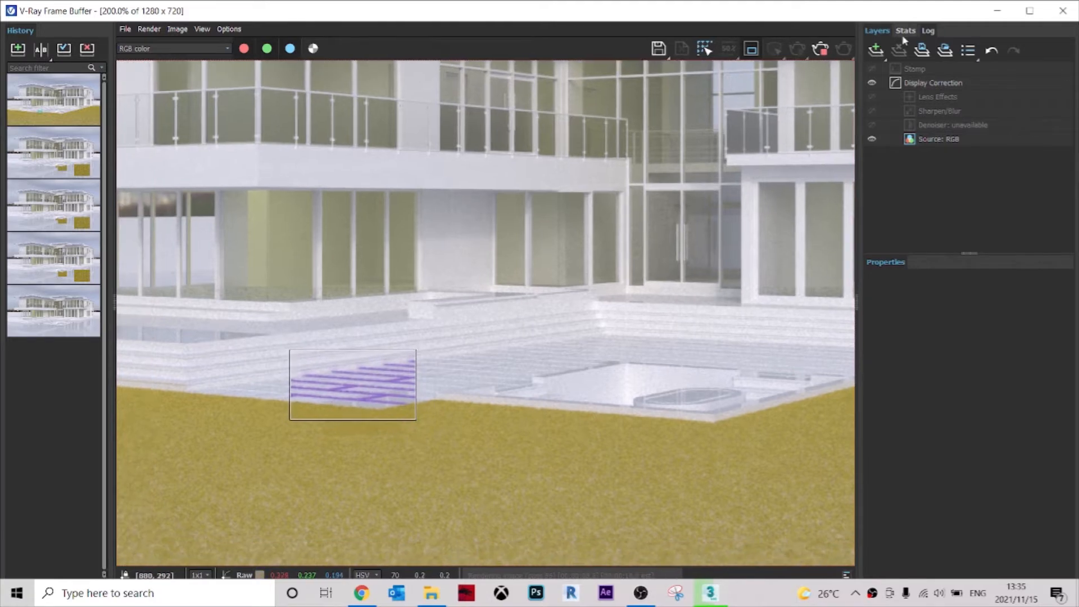
left_click(820, 49)
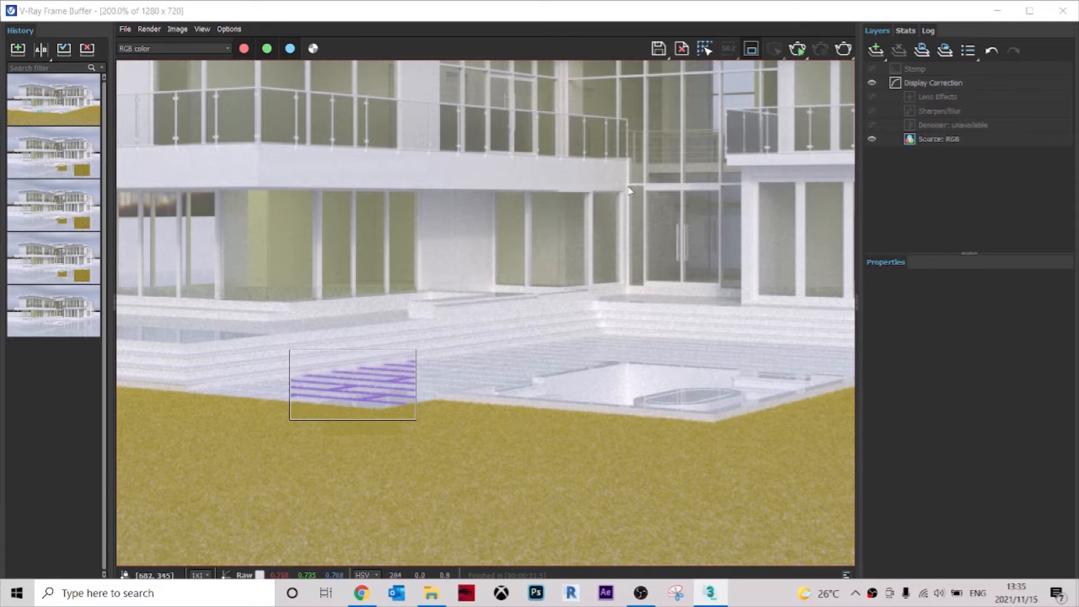
left_click(1068, 17)
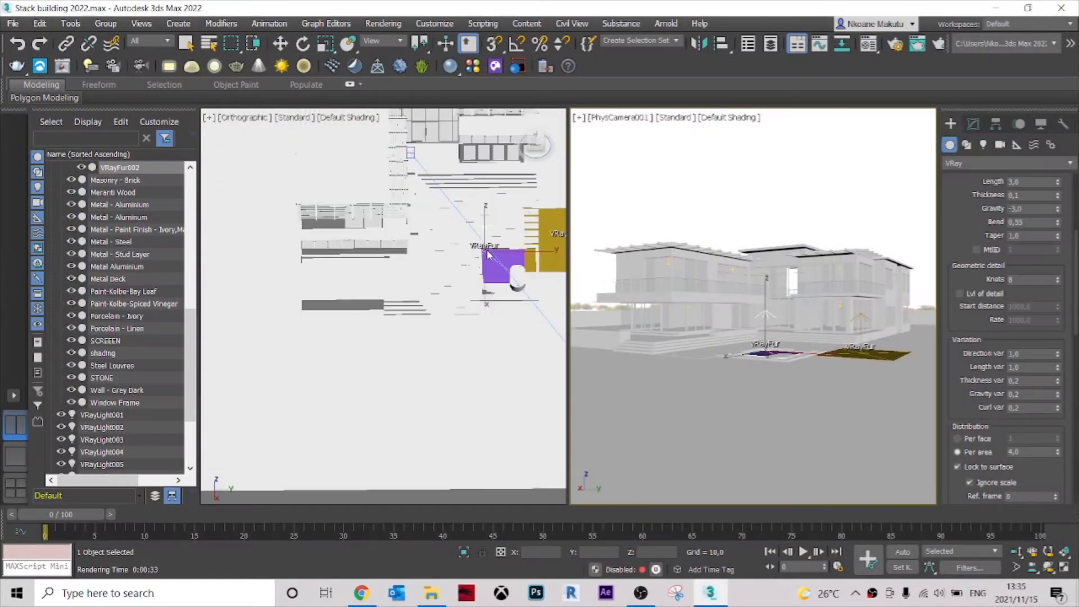
Bring the pool-deck fur into close view and create a new VRayMtl in the Material Editor's fourth sample slot.
middle_click_drag(474, 368, 461, 338, "alt")
scroll(498, 334, "up", 3)
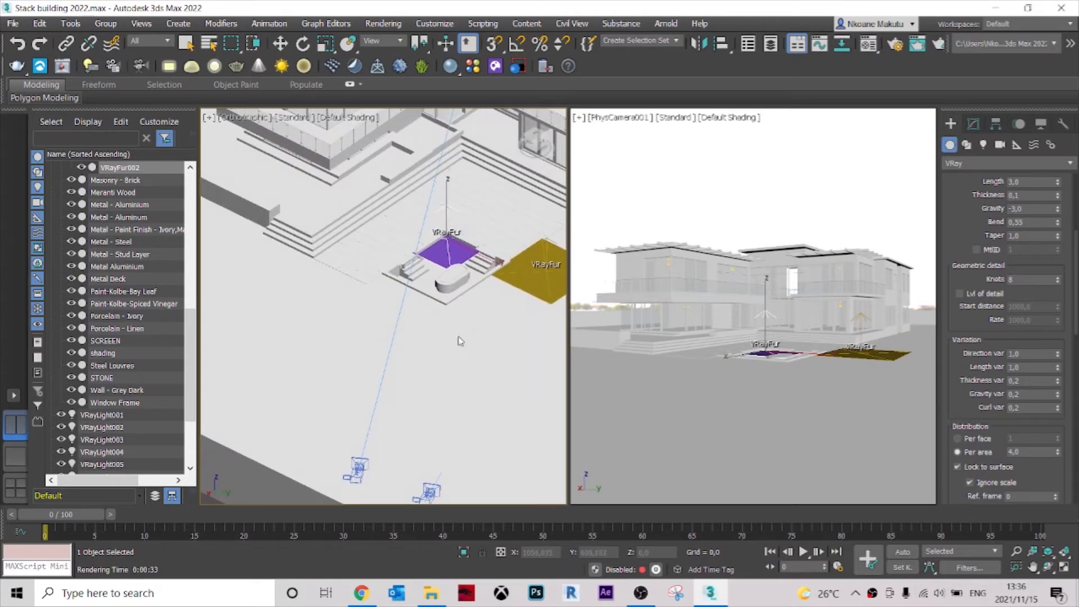
key("m")
left_click_drag(439, 235, 625, 74)
left_click(625, 120)
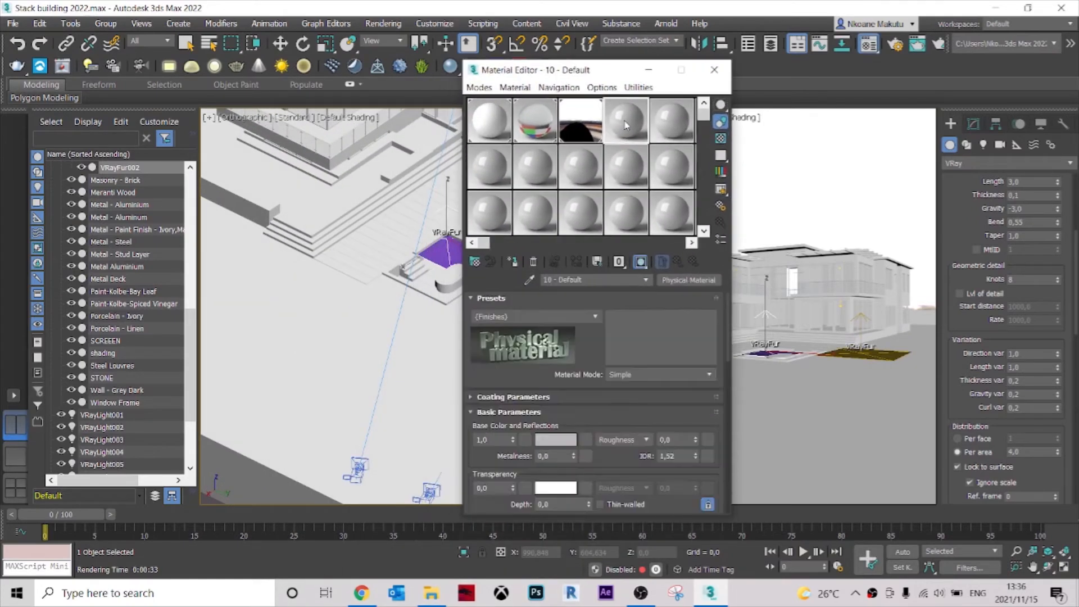
left_click(450, 67)
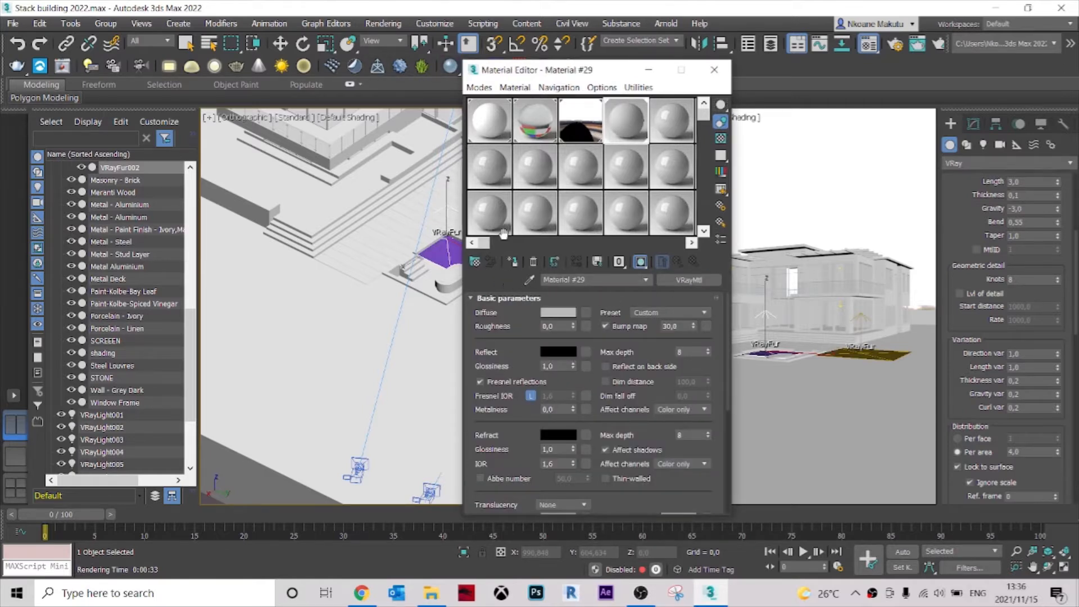
left_click_drag(589, 61, 596, 9)
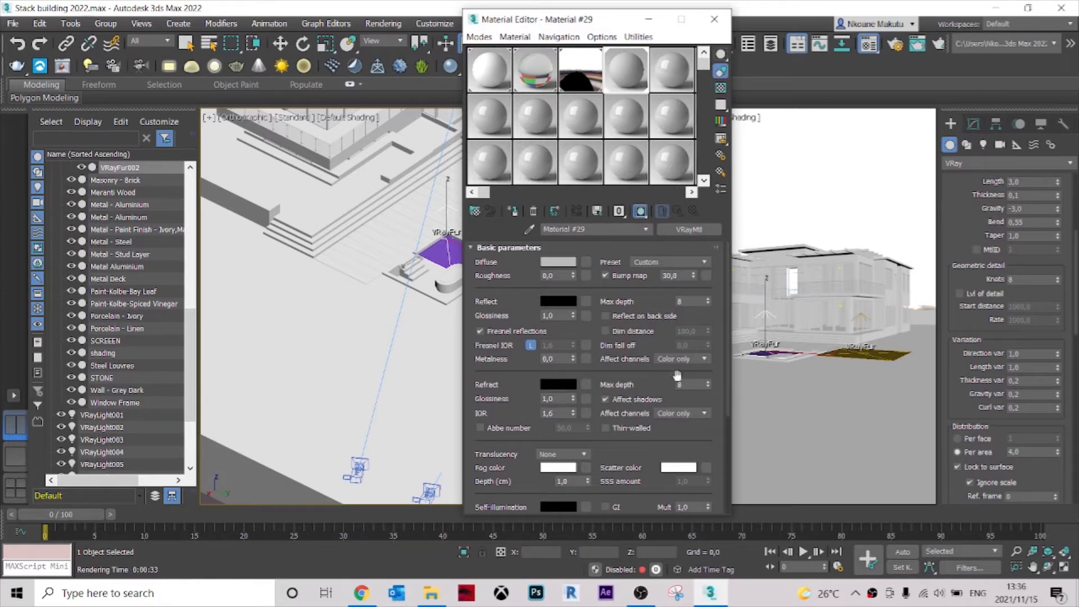
Switch to File Explorer, open the Grass materials folder and pick out the AI36_004_grass texture image.
left_click(676, 81)
left_click(450, 72)
left_click(610, 70)
left_click(431, 593)
double_click(168, 154)
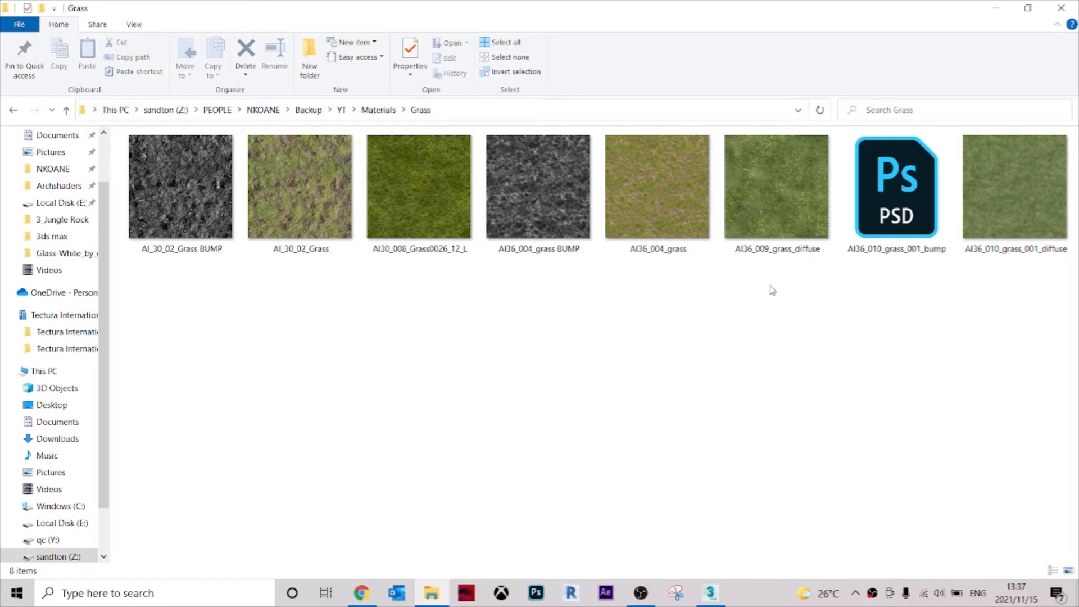
left_click(662, 204)
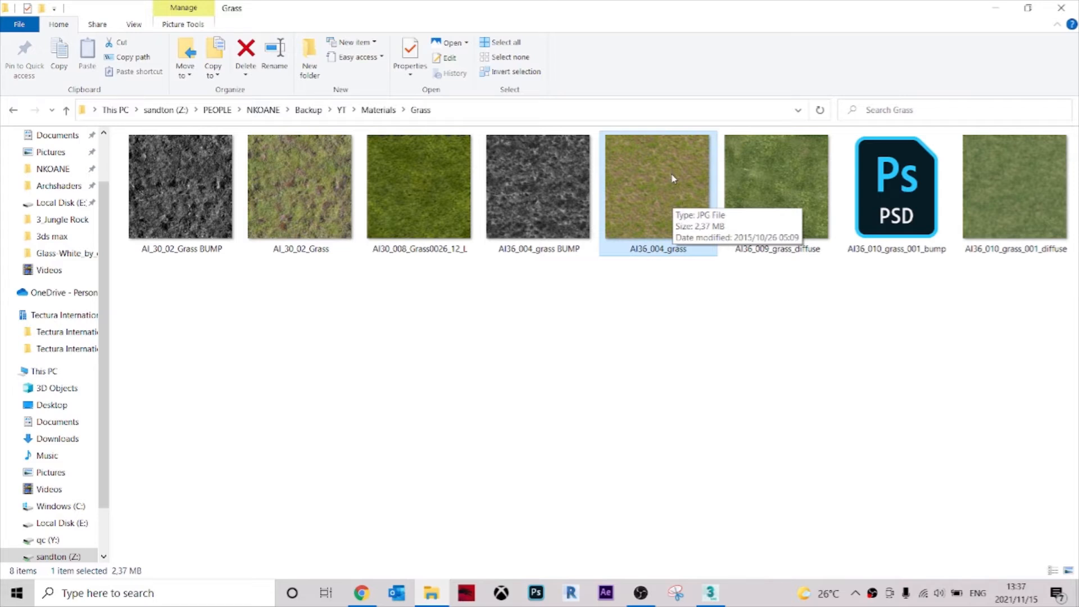
Switch to Chrome, close the YouTube tab and search Google Images for "ground textures".
left_click(368, 594)
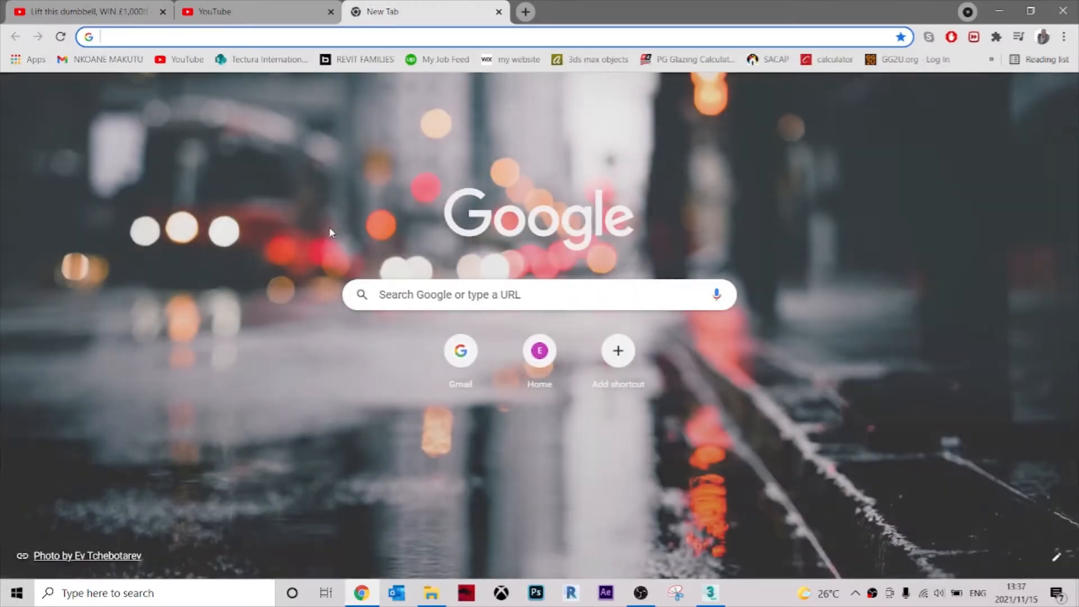
left_click(330, 11)
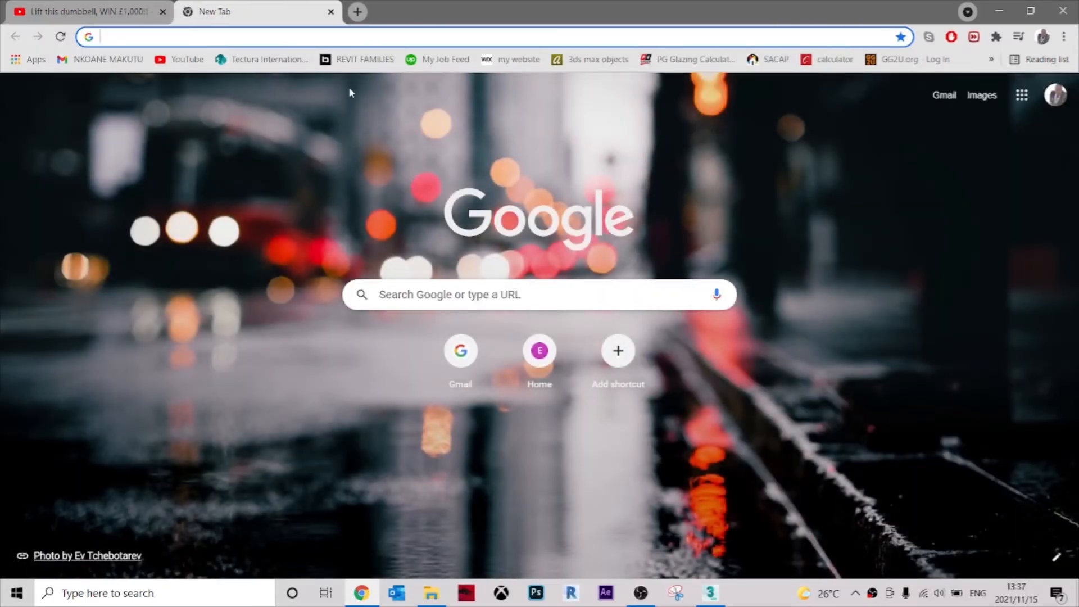
type("ground g")
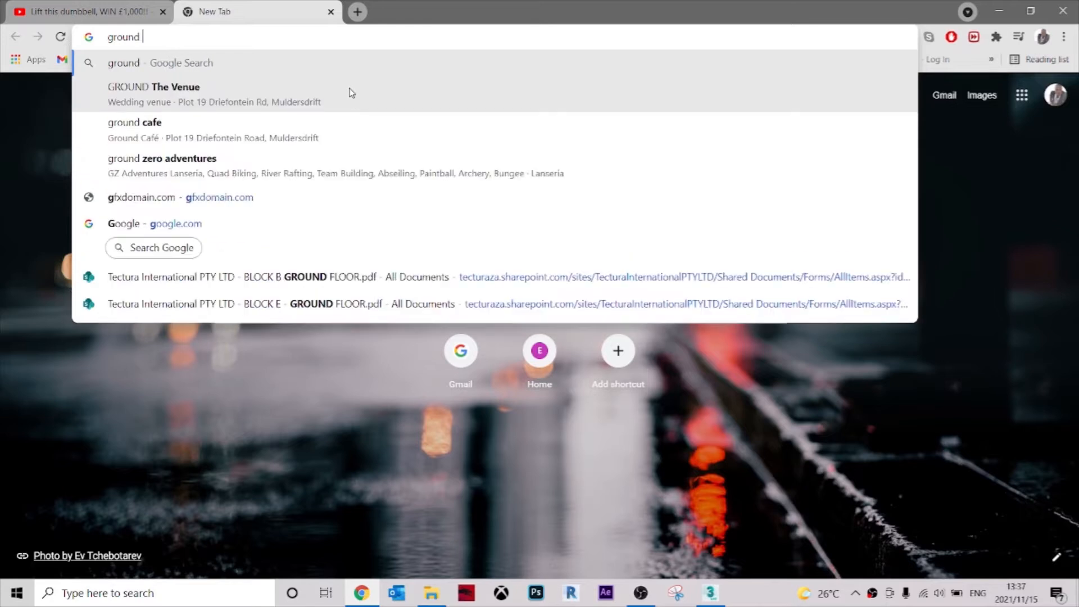
key("BackSpace")
type("textures")
key("Return")
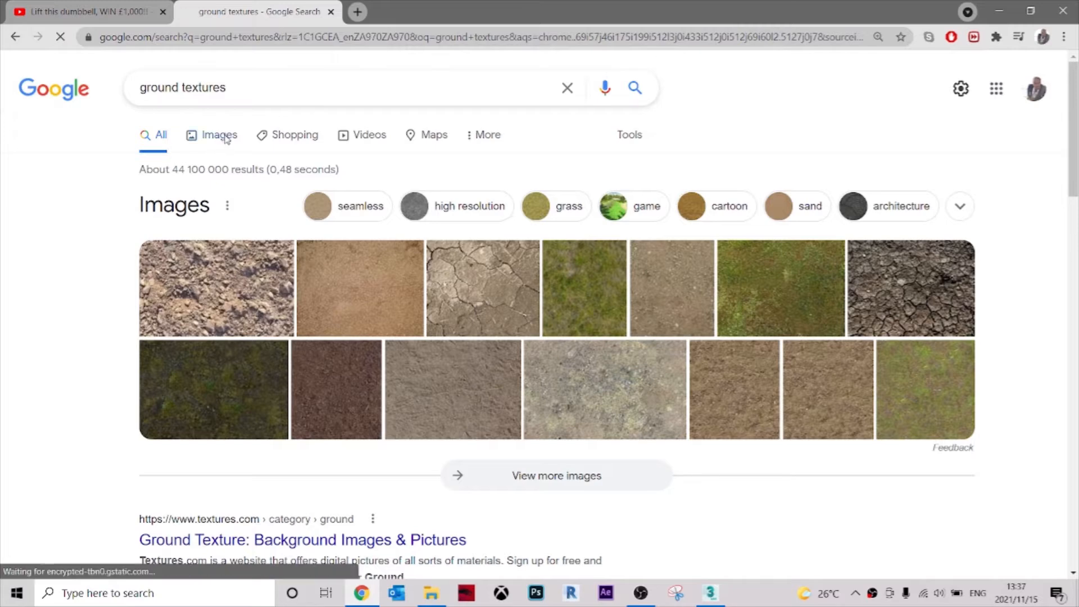
left_click(225, 138)
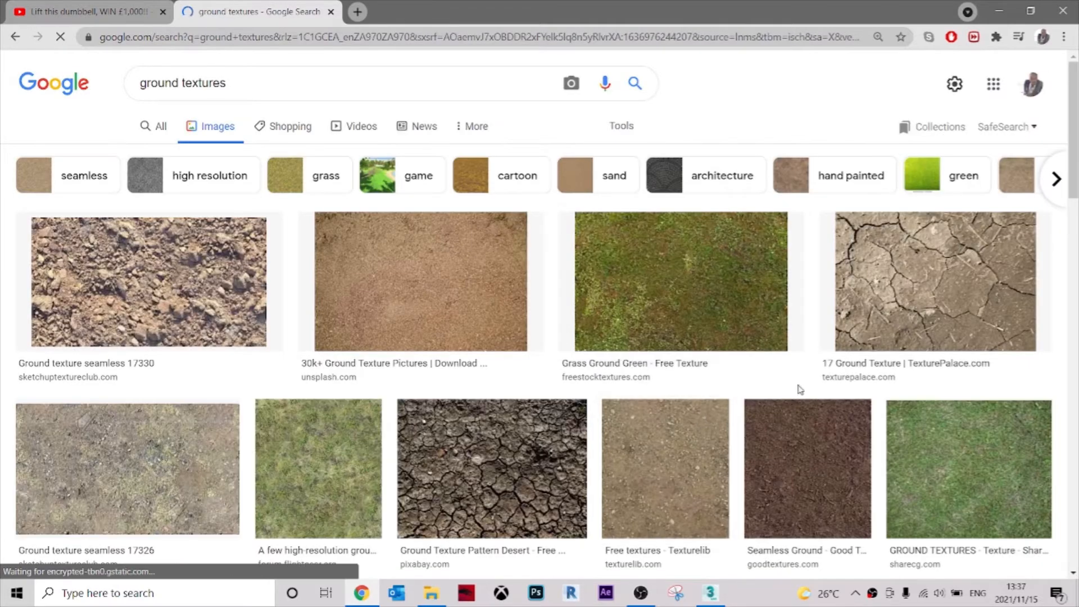
Browse the ground texture images, preview the x3dRoad Free Ground Grass PBR Texture # 3256, and minimize the browser.
scroll(441, 317, "down", 4)
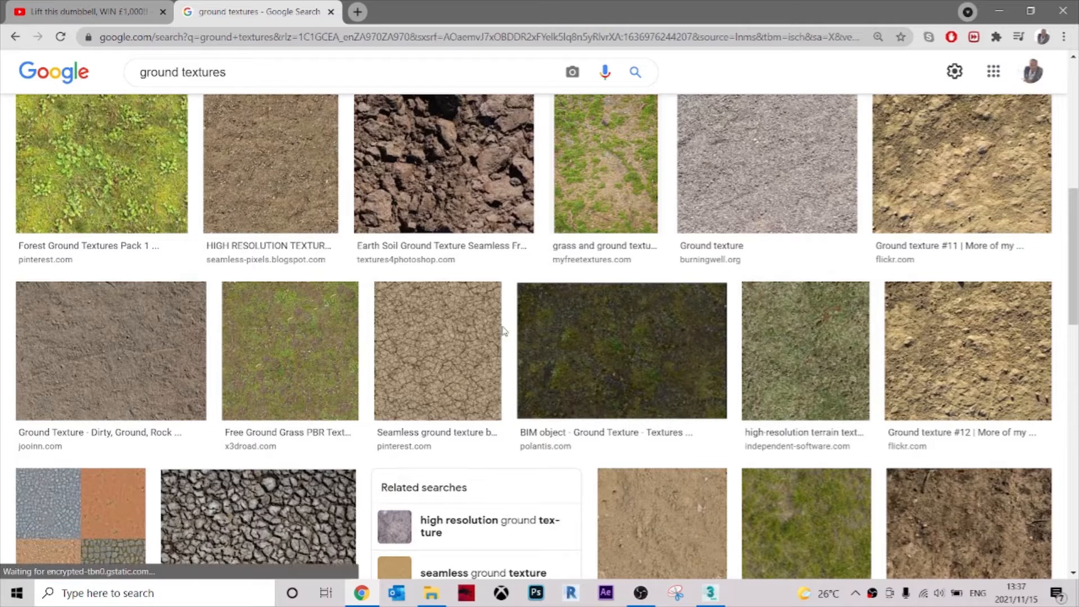
left_click(330, 350)
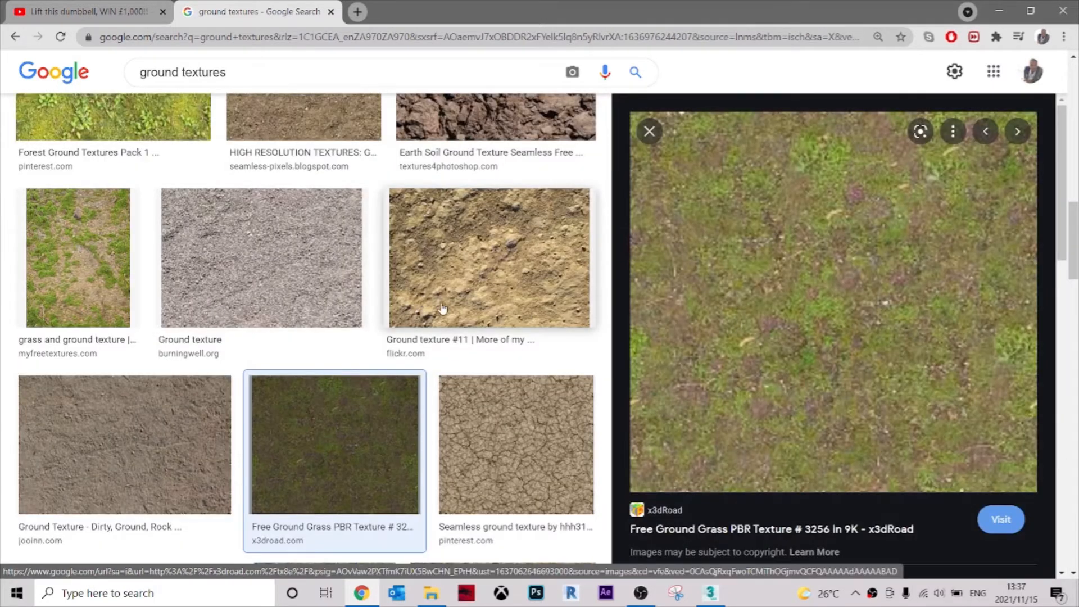
scroll(427, 304, "down", 5)
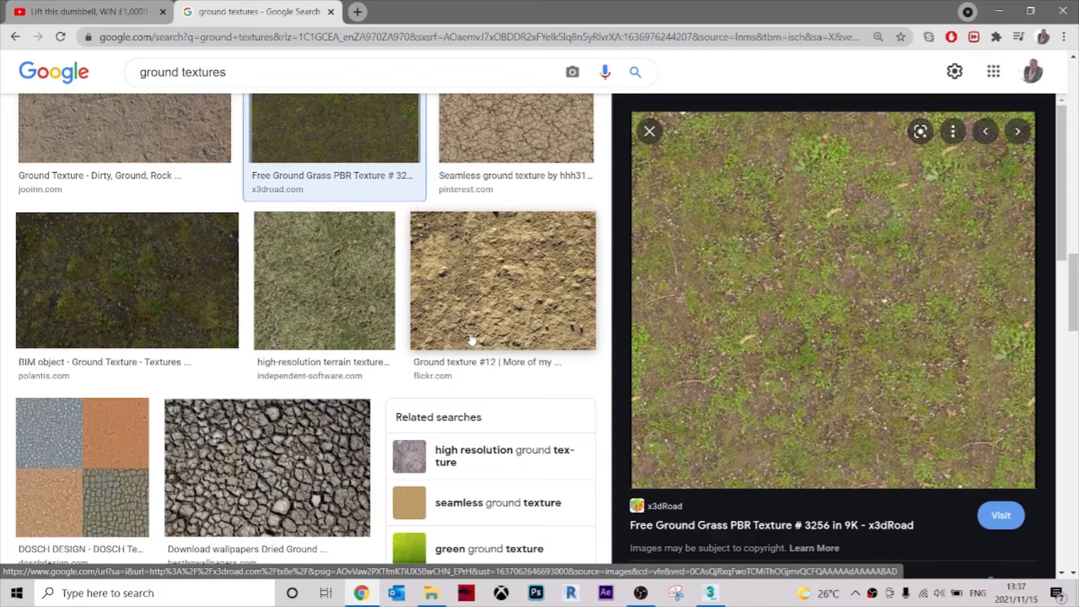
scroll(471, 340, "down", 10)
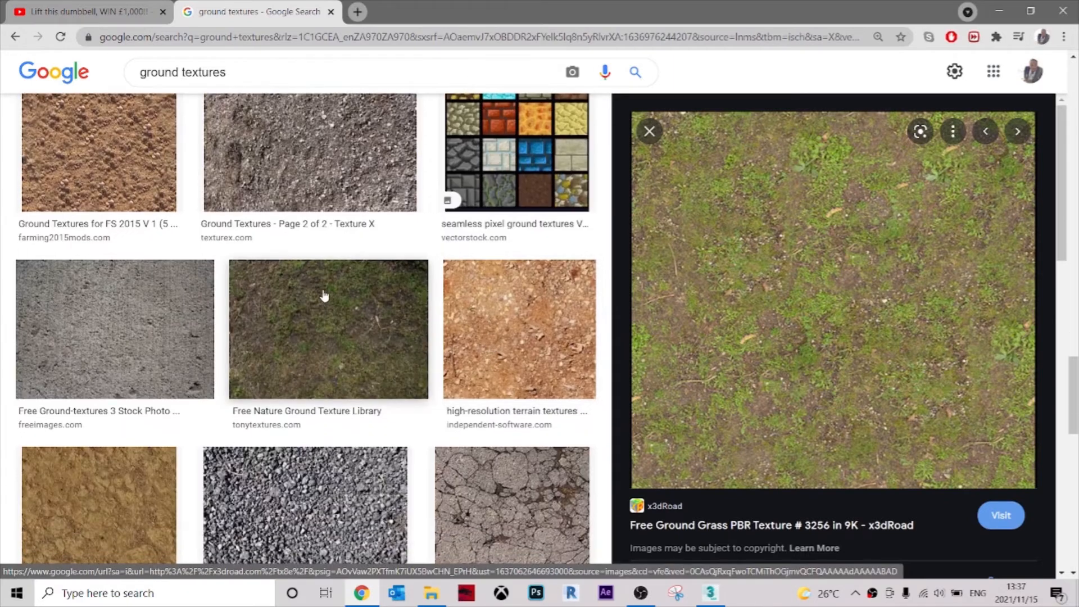
scroll(324, 296, "down", 10)
scroll(525, 326, "down", 5)
scroll(503, 329, "up", 6)
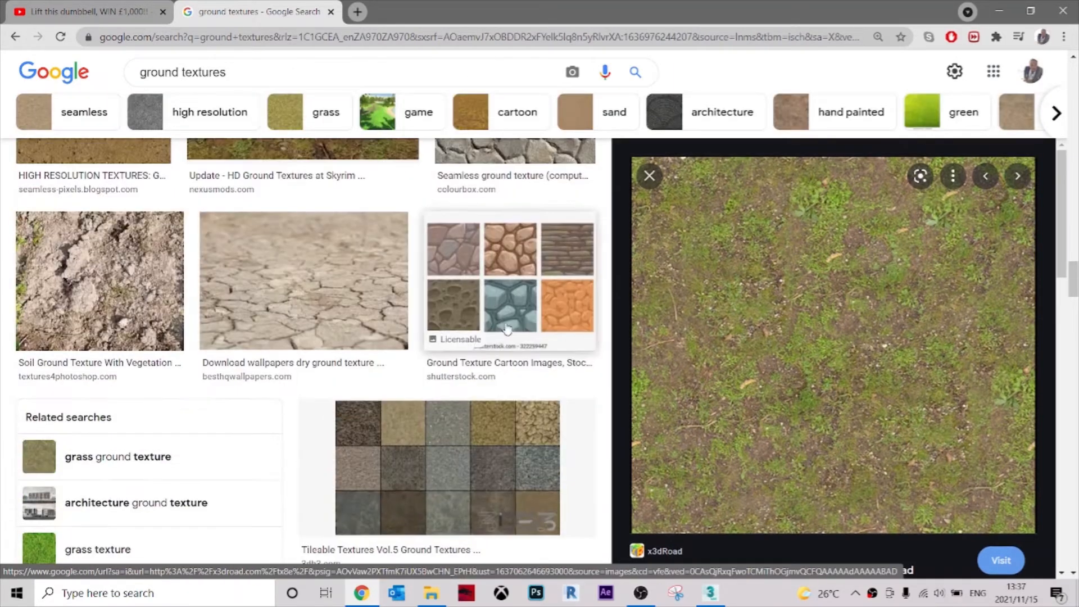
left_click(997, 12)
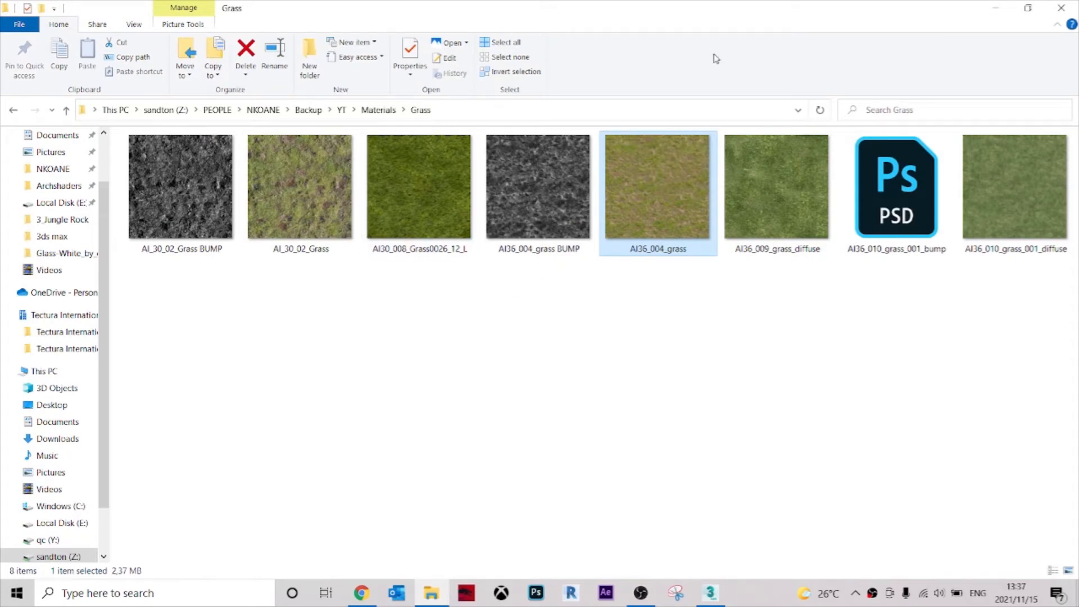
Switch back to 3ds Max and open the map choice for the new VRayMtl's diffuse slot.
left_click_drag(722, 12, 178, 97)
left_click_drag(512, 19, 633, 25)
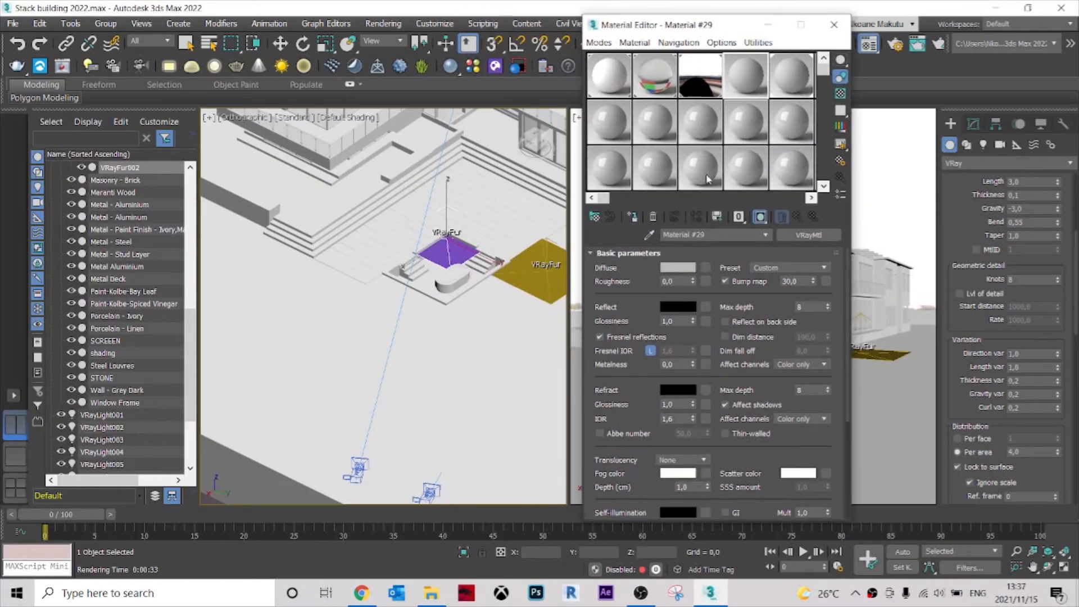
scroll(788, 322, "down", 5)
left_click(783, 312)
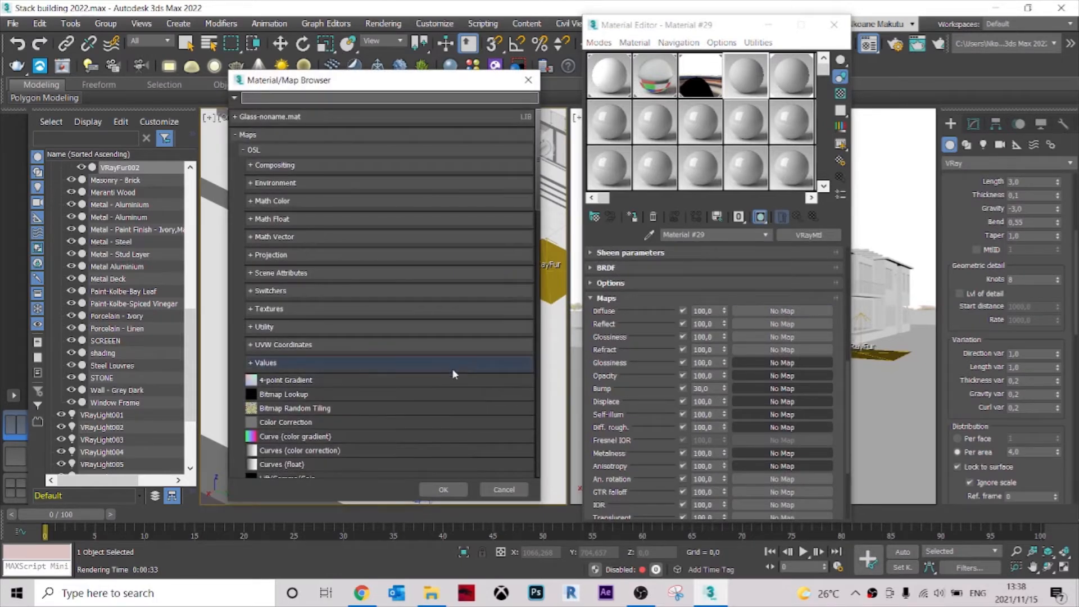
Assign a VRayBitmap to the diffuse slot and load the AI36_004_grass image into it.
scroll(352, 389, "down", 10)
scroll(341, 387, "down", 3)
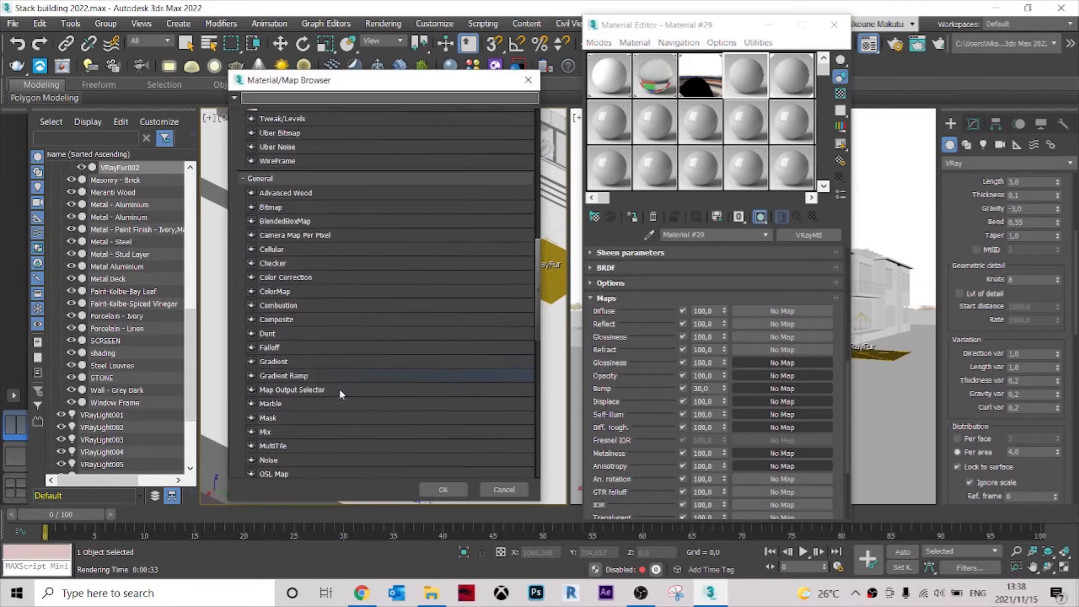
scroll(318, 371, "down", 5)
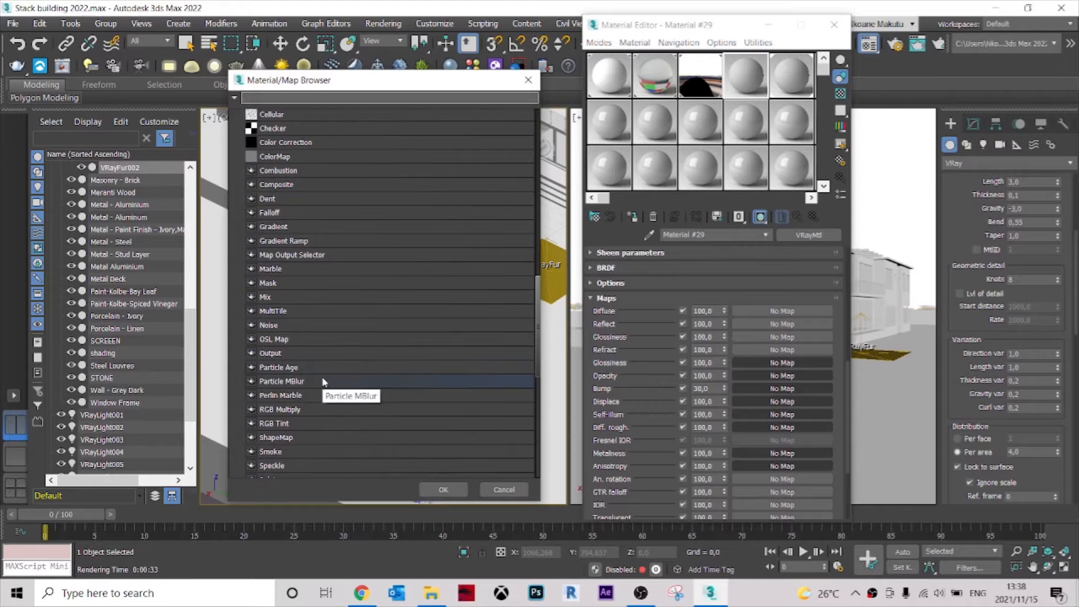
scroll(331, 376, "down", 8)
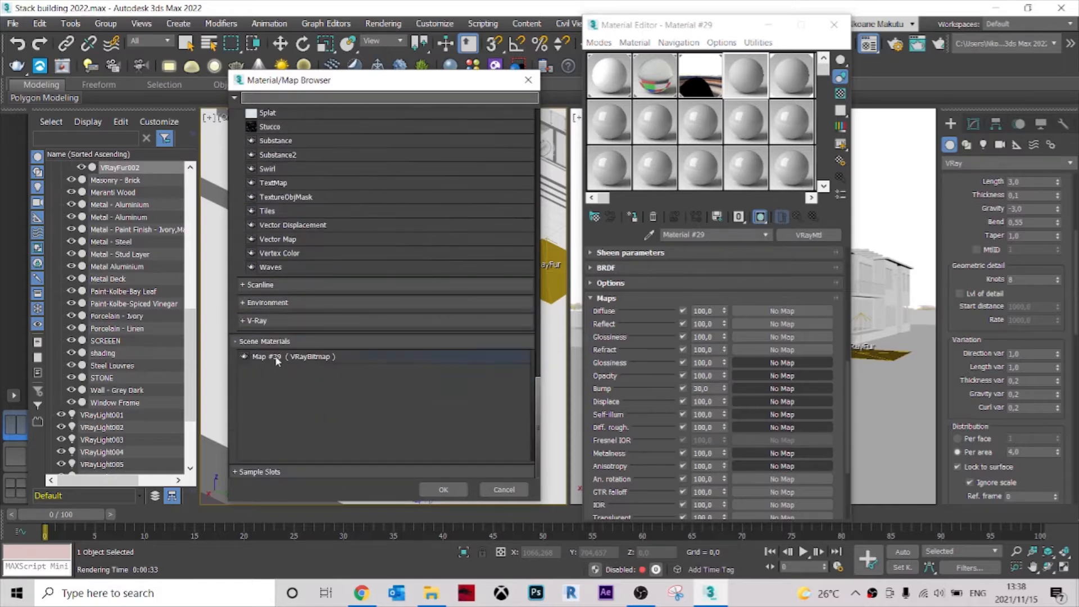
left_click(258, 320)
scroll(376, 371, "down", 4)
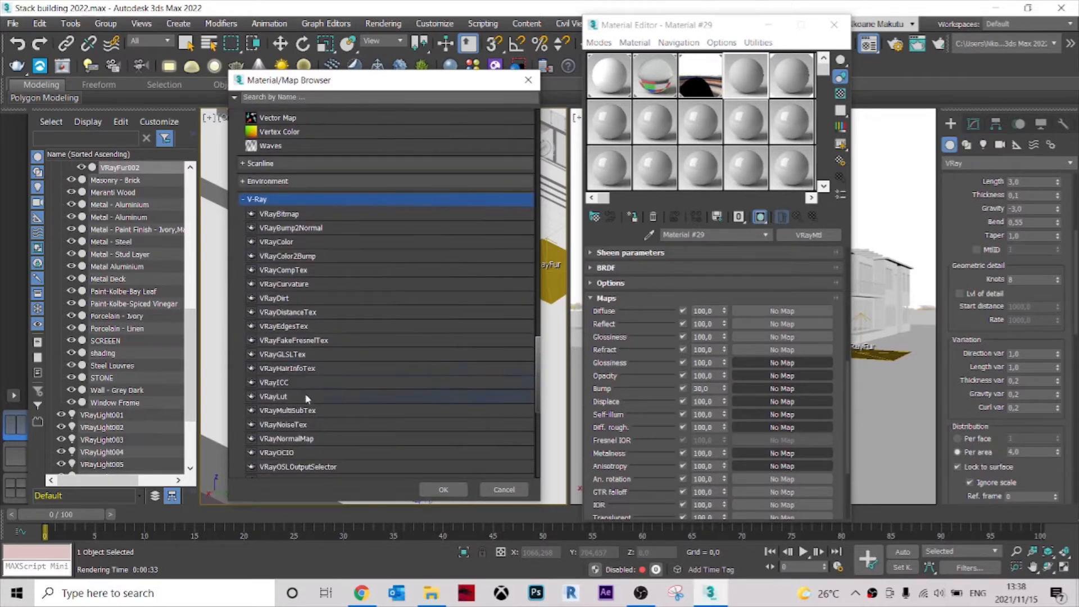
scroll(305, 396, "down", 4)
scroll(335, 410, "down", 2)
scroll(372, 341, "up", 5)
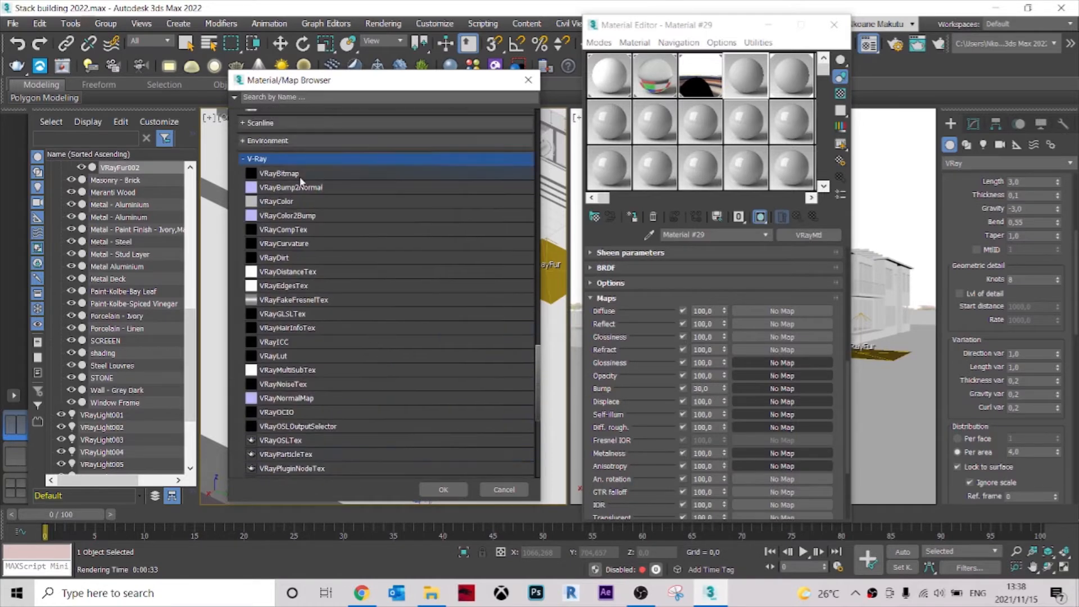
double_click(293, 173)
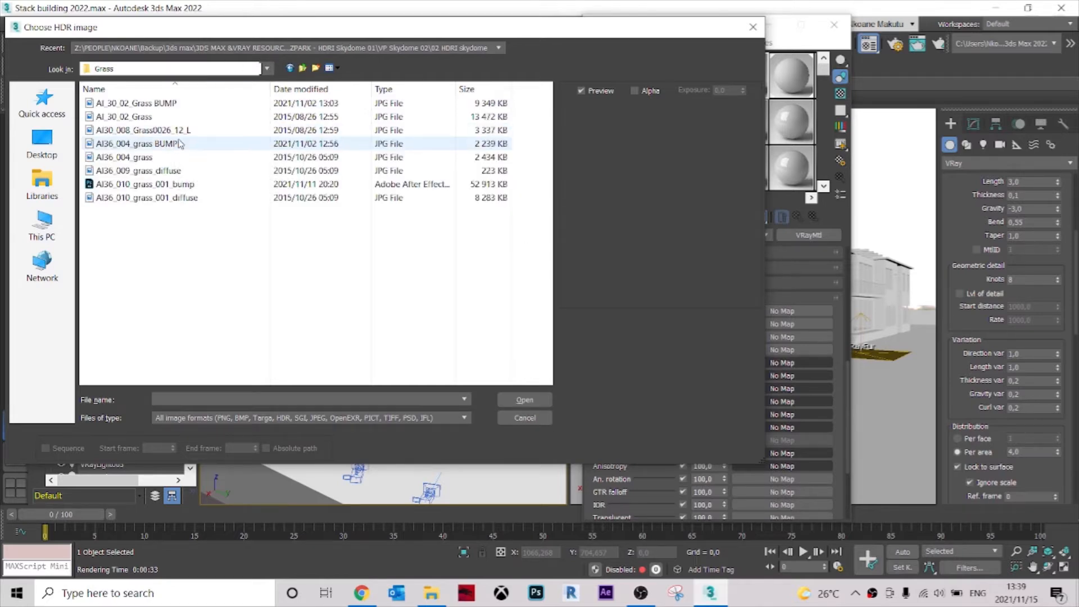
left_click(180, 157)
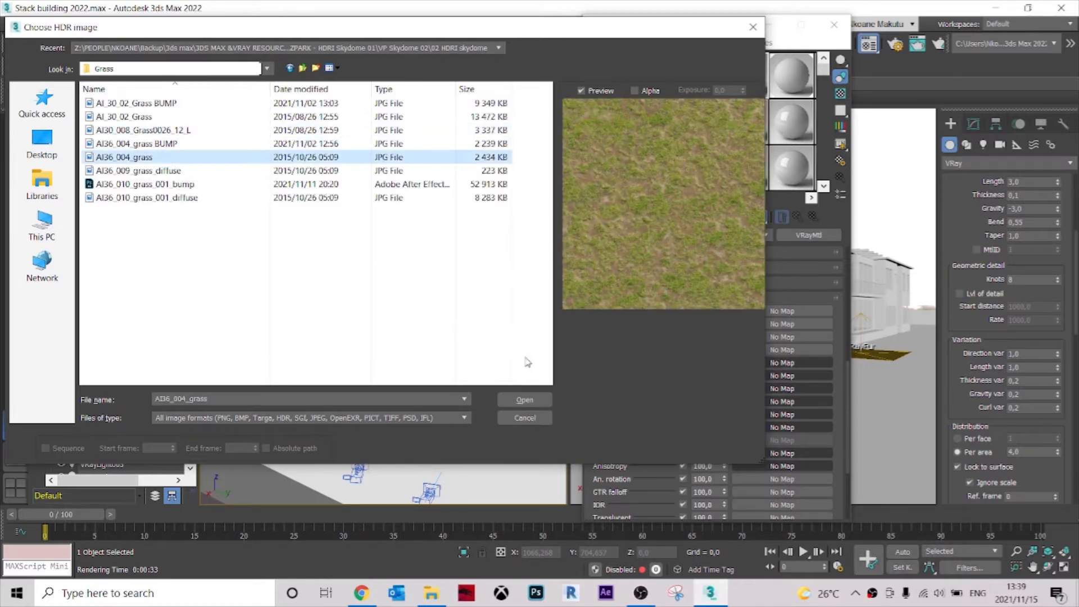
left_click(525, 400)
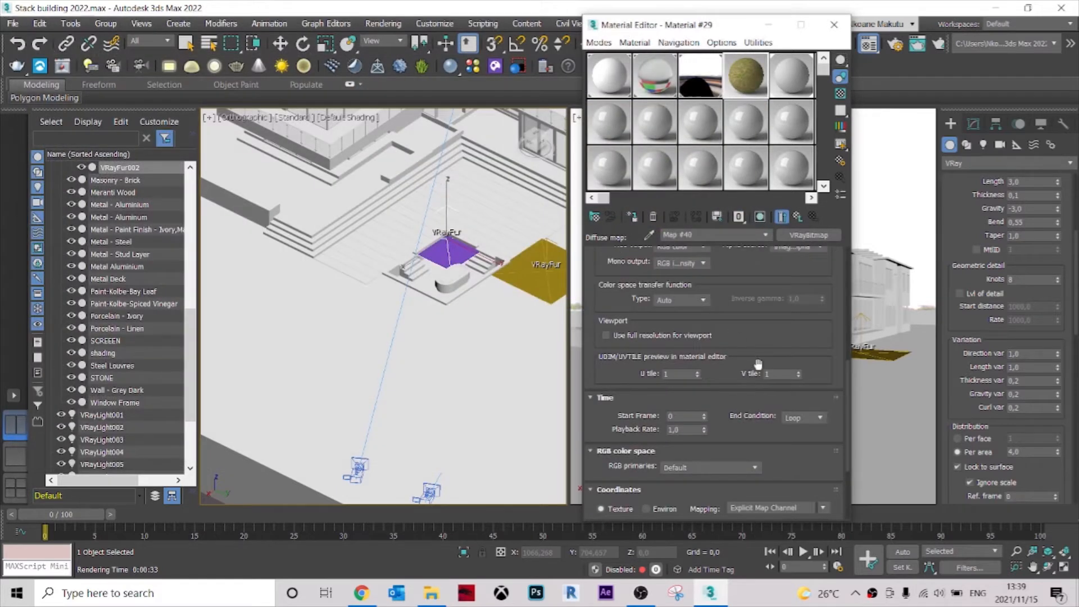
Return to the parent material and assign a VRayBitmap with the AI36_004_grass BUMP image to its bump slot.
scroll(760, 375, "up", 8)
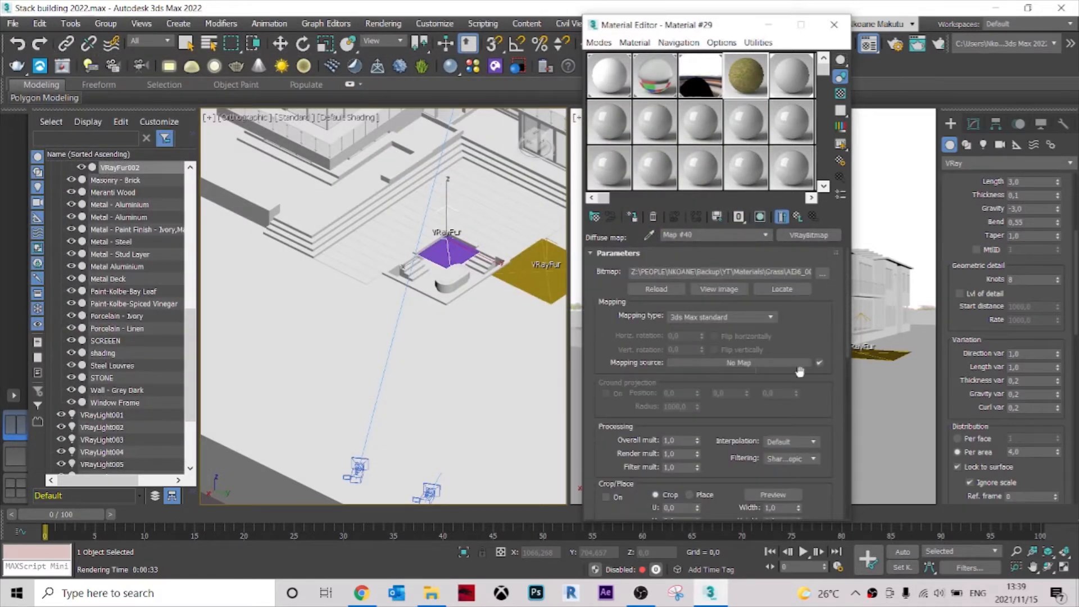
left_click(766, 234)
left_click(761, 246)
scroll(749, 480, "down", 4)
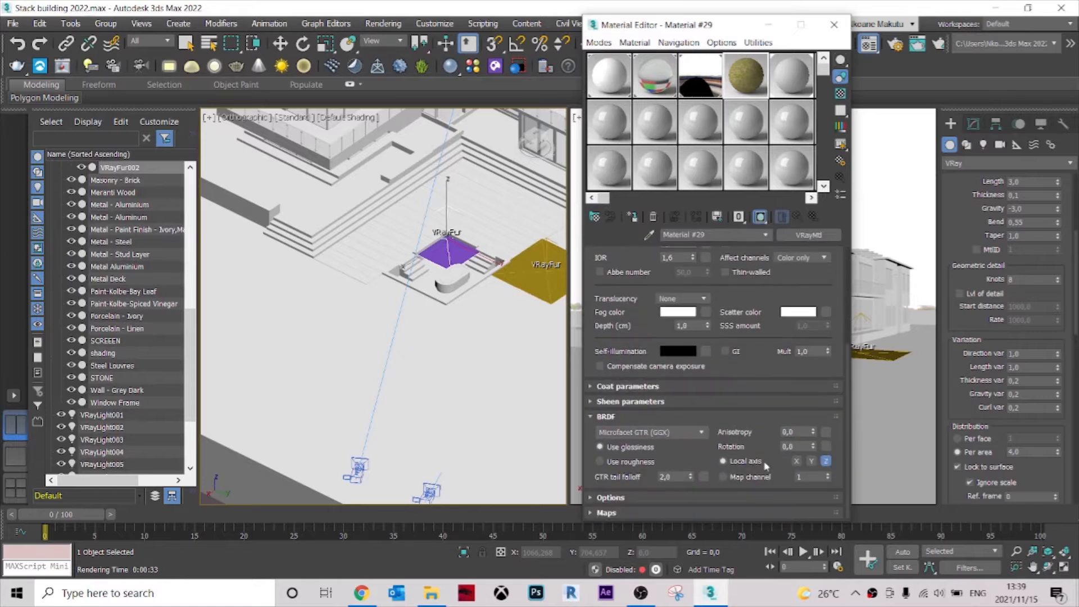
left_click(644, 513)
scroll(767, 329, "up", 3)
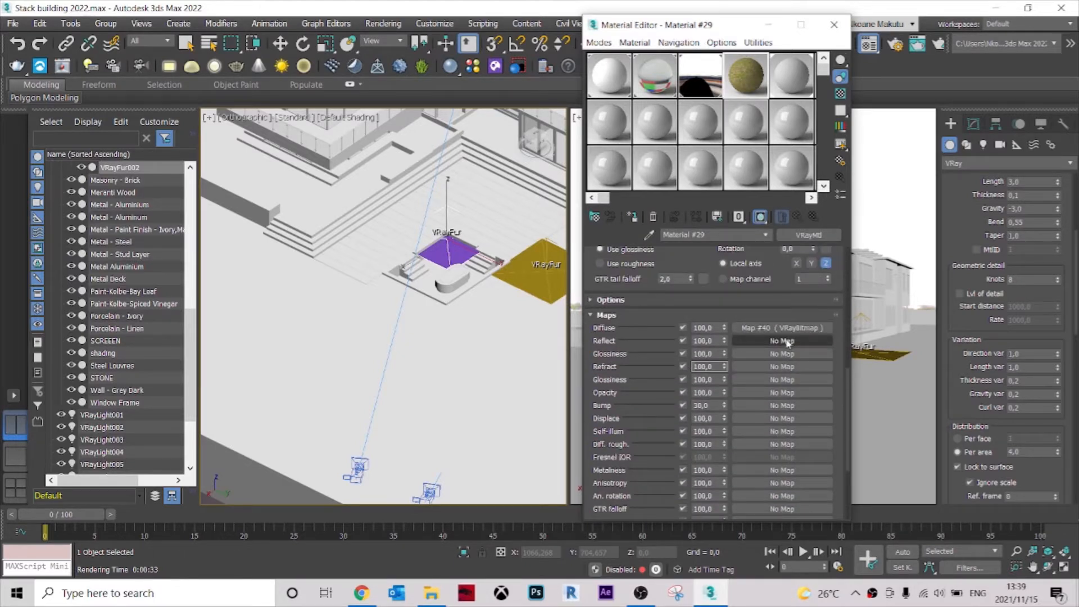
scroll(785, 345, "down", 1)
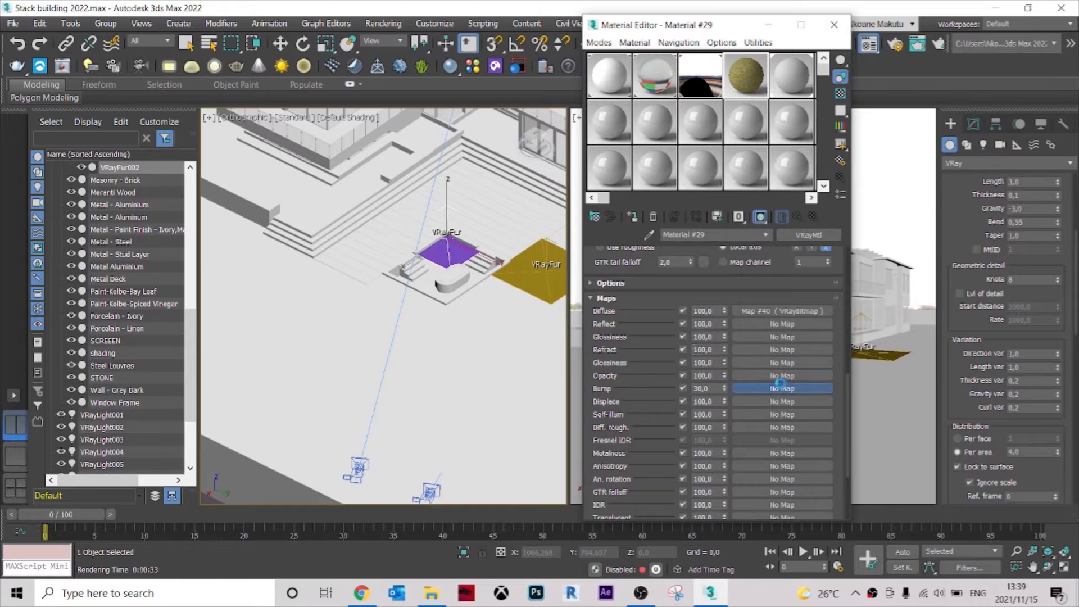
left_click(782, 388)
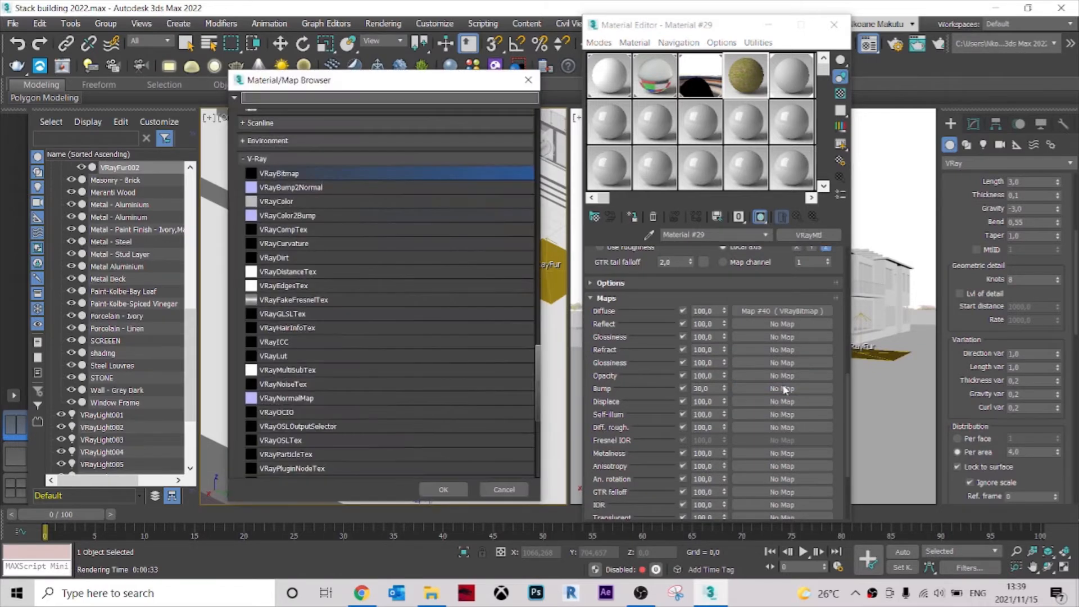
double_click(290, 176)
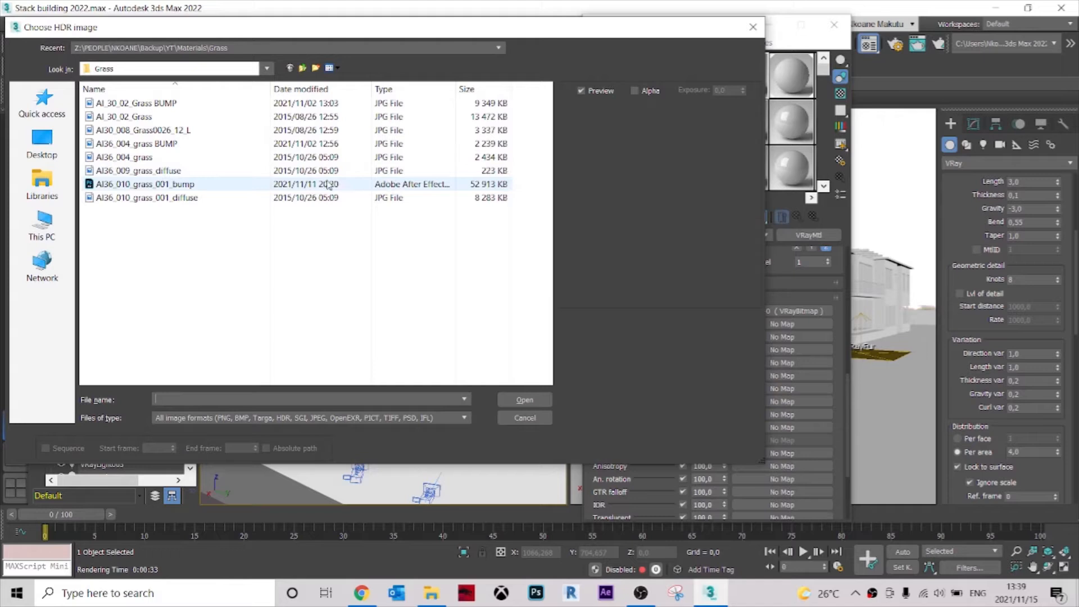
left_click(169, 145)
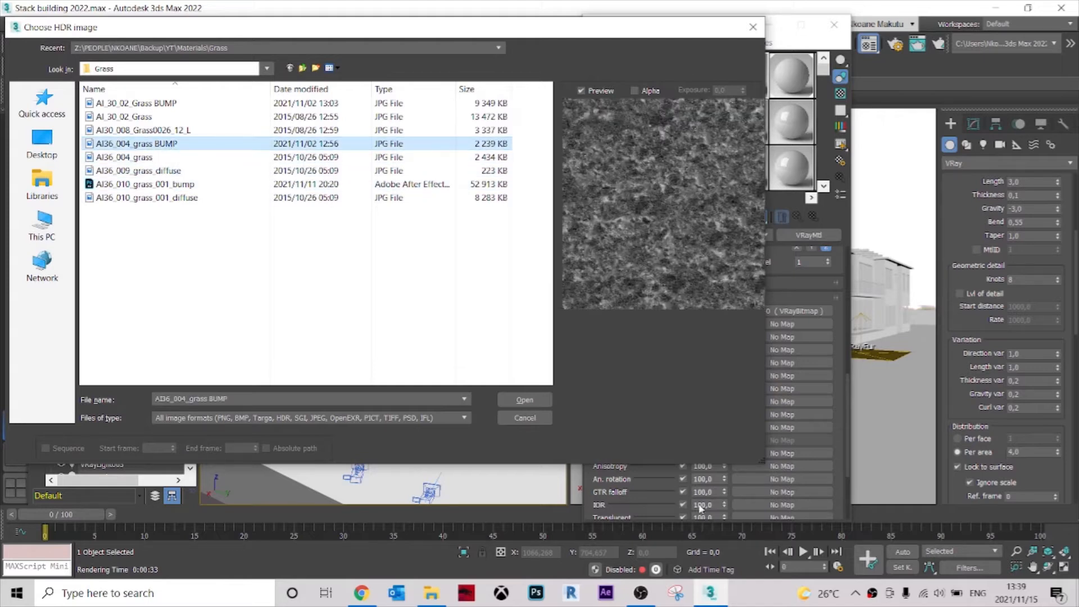
left_click(525, 400)
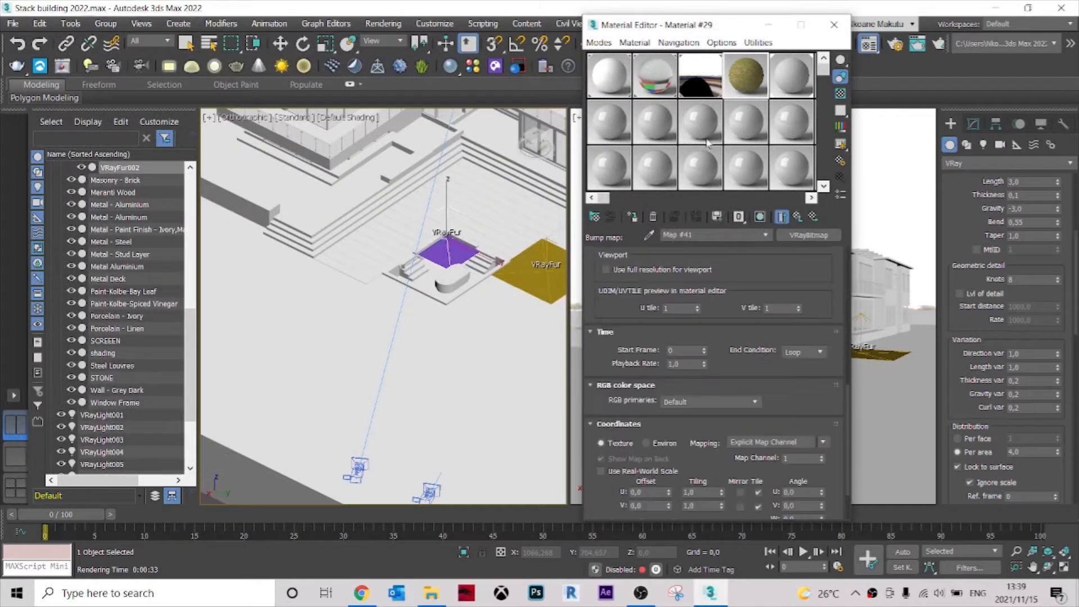
Return to the parent material and open an enlarged preview of its sample sphere.
scroll(757, 280, "up", 5)
left_click(747, 235)
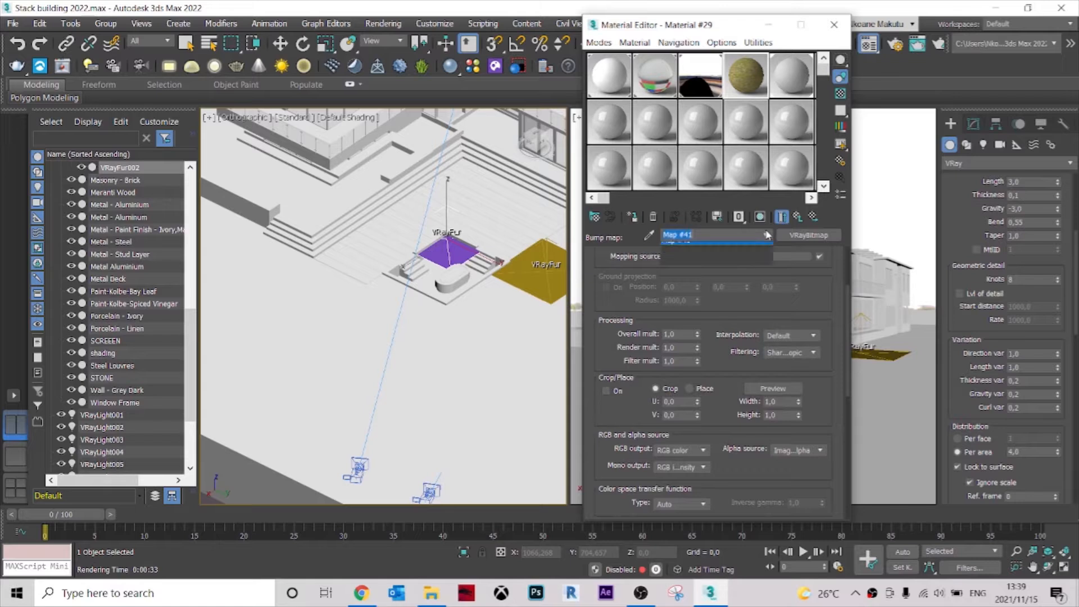
left_click(744, 247)
double_click(746, 75)
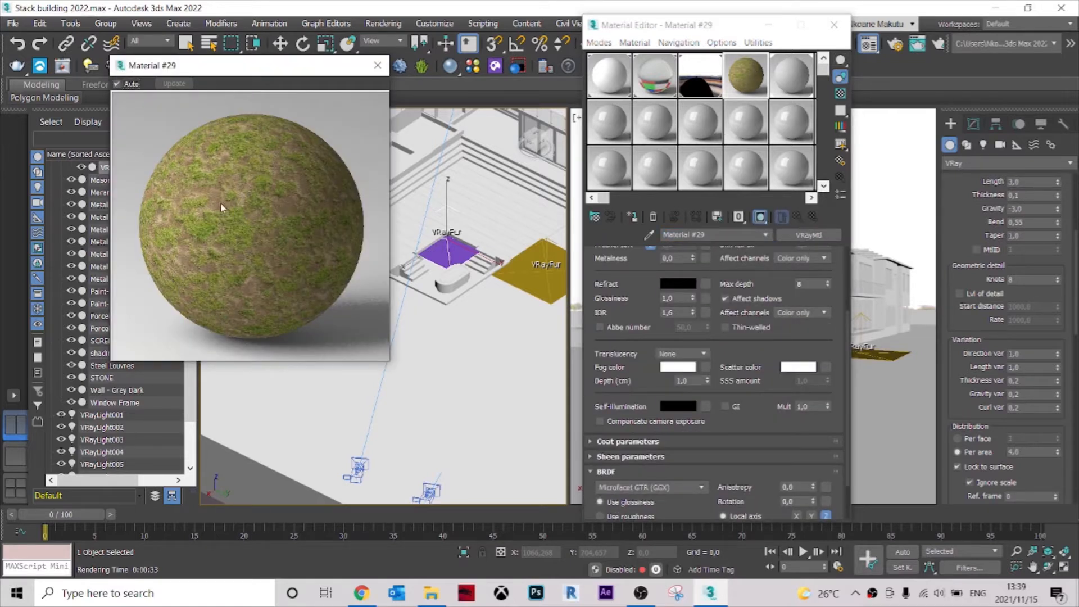
Collapse the material's BRDF settings and set its bump map amount to 40.
left_click_drag(781, 446, 781, 392)
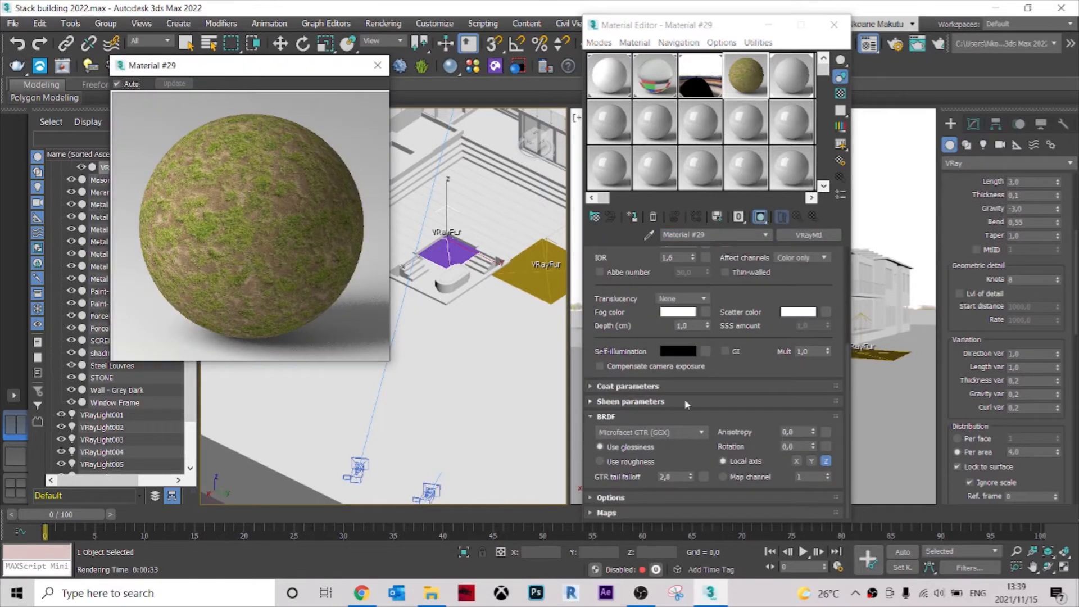
left_click(593, 417)
left_click(607, 513)
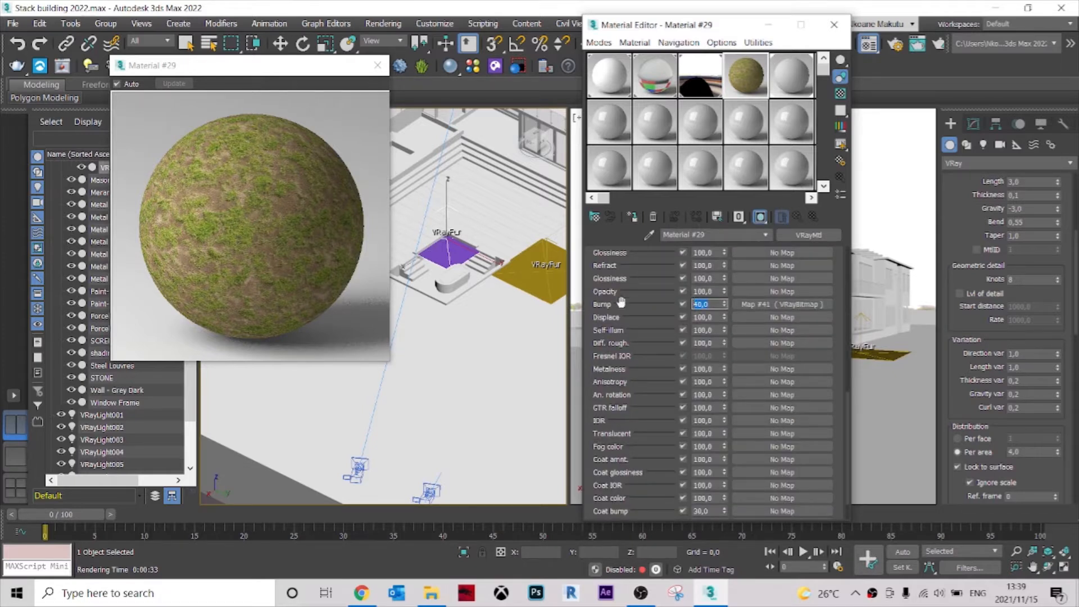
Look back over the grass material's settings and close its enlarged sample preview.
scroll(755, 288, "up", 3)
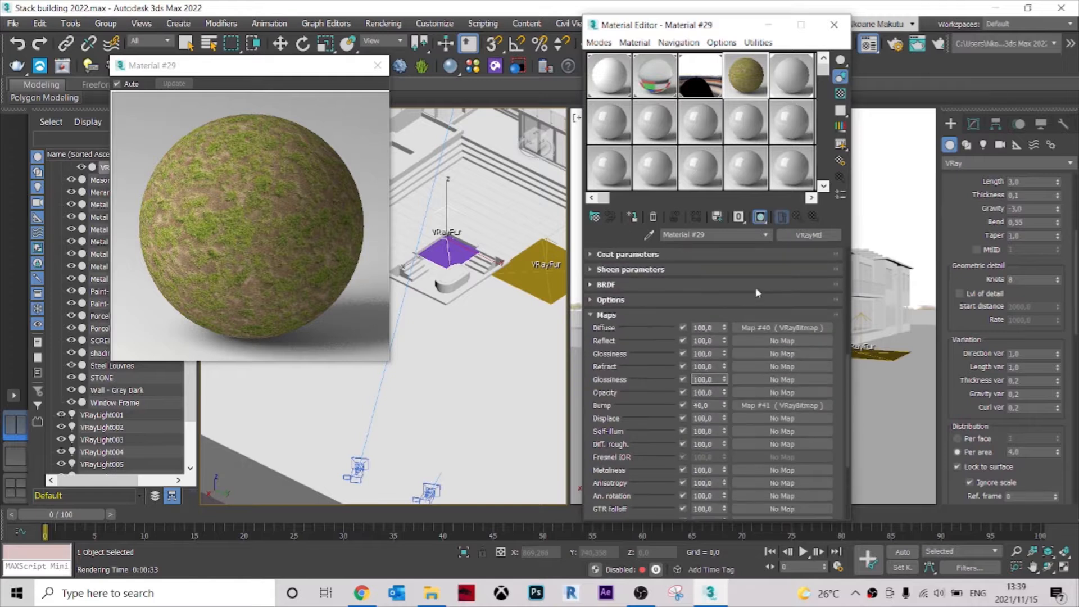
scroll(746, 310, "up", 6)
left_click(300, 207)
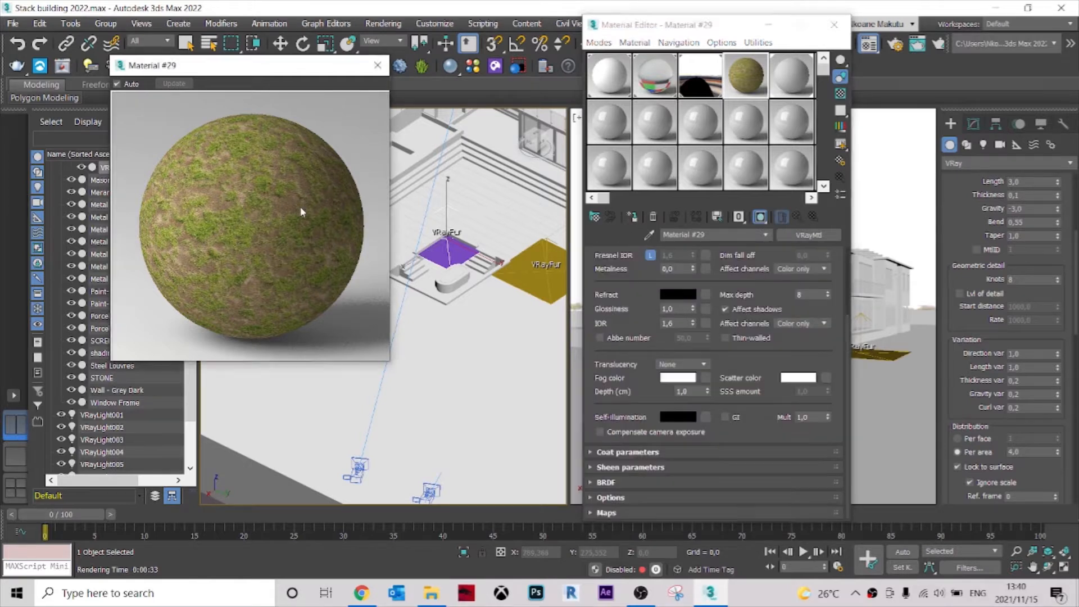
left_click(378, 66)
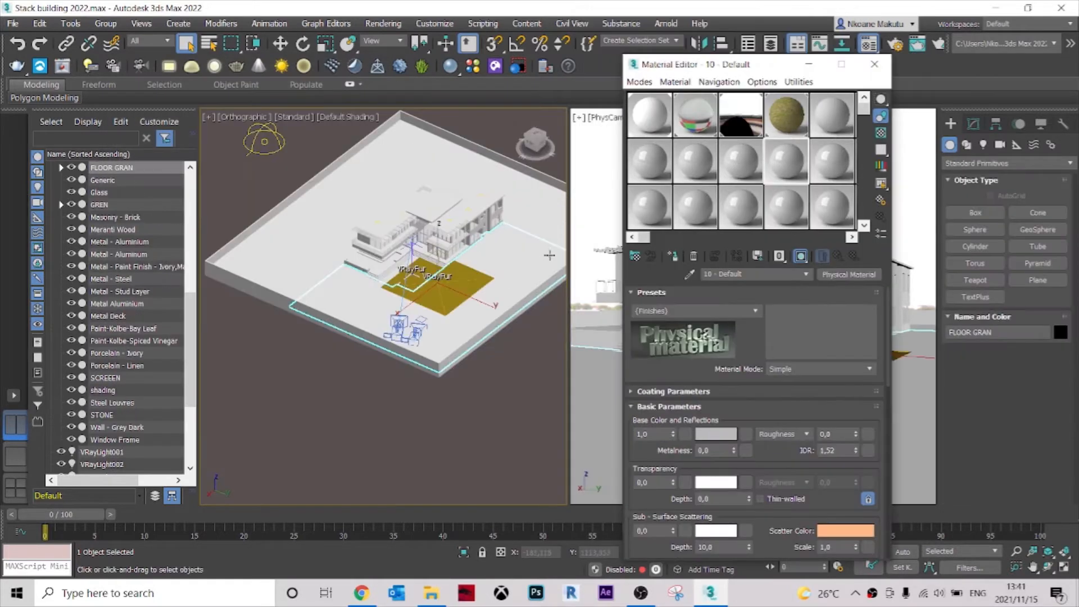
Assign the grass material to the FLOOR GRAN lawn mesh and close the Material Editor.
middle_click_drag(479, 276, 522, 353)
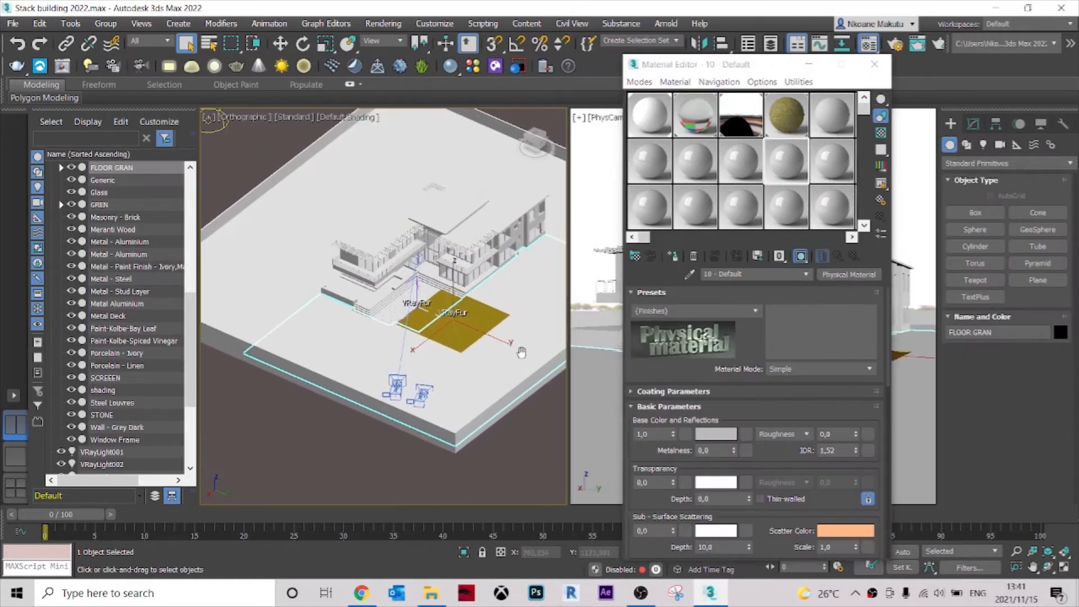
left_click(787, 123)
left_click(673, 256)
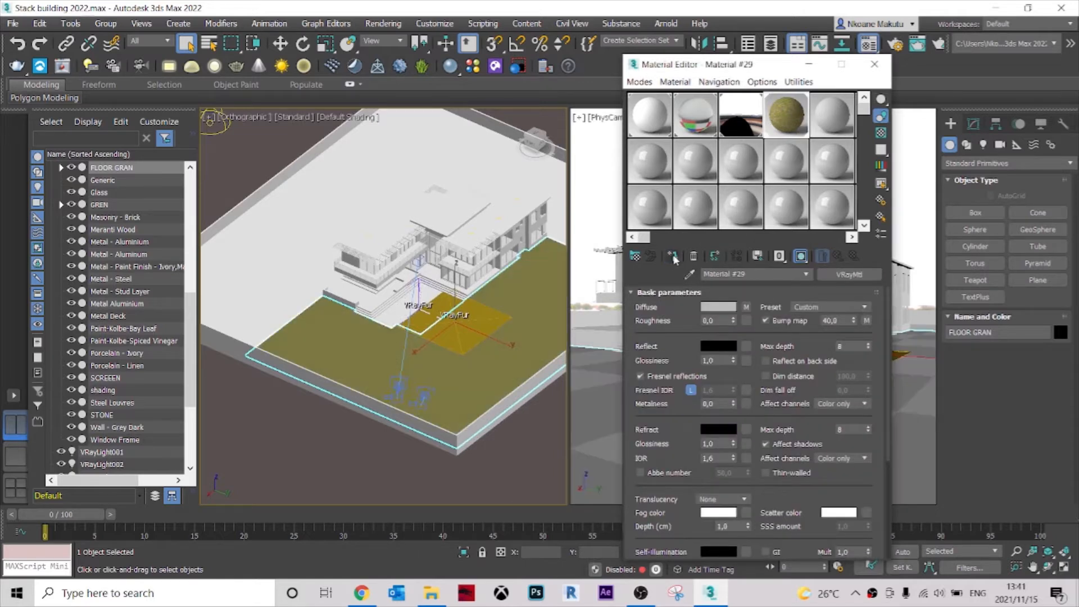
scroll(472, 377, "up", 10)
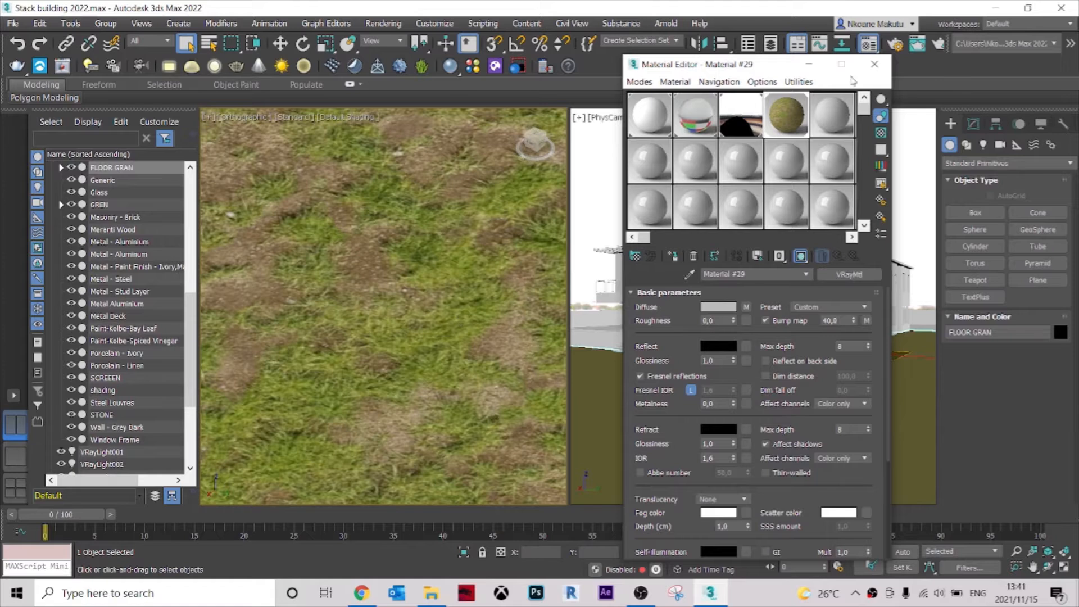
left_click(874, 67)
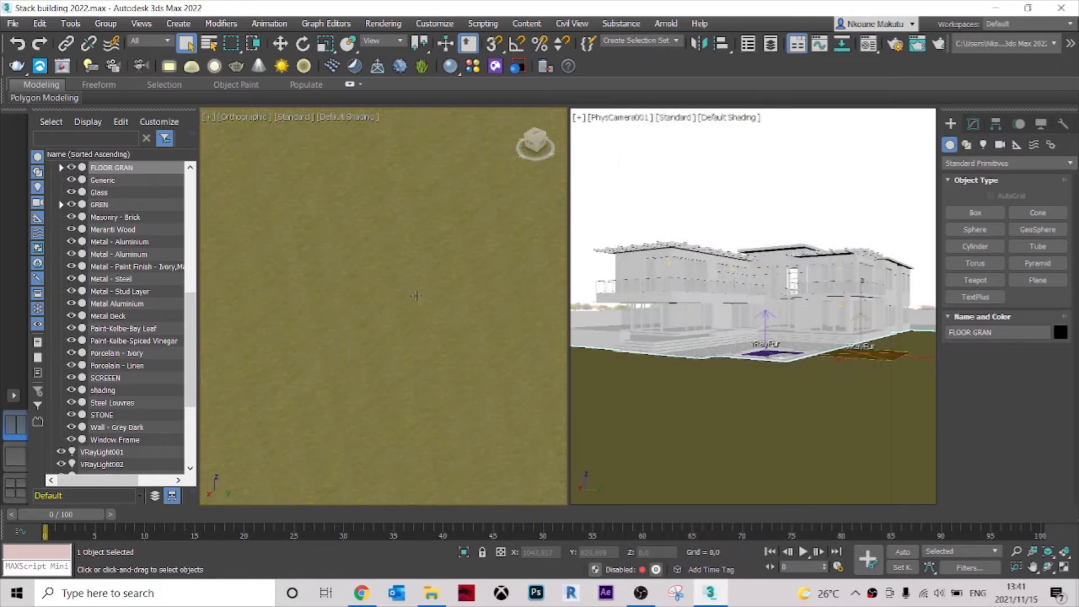
Examine the scale and appearance of the grass texture across the lawn around the house.
scroll(415, 292, "down", 10)
scroll(402, 300, "up", 5)
middle_click_drag(419, 316, 434, 361)
scroll(441, 366, "down", 8)
scroll(388, 310, "up", 5)
scroll(371, 296, "up", 3)
scroll(402, 306, "down", 8)
scroll(444, 337, "up", 3)
scroll(450, 354, "up", 2)
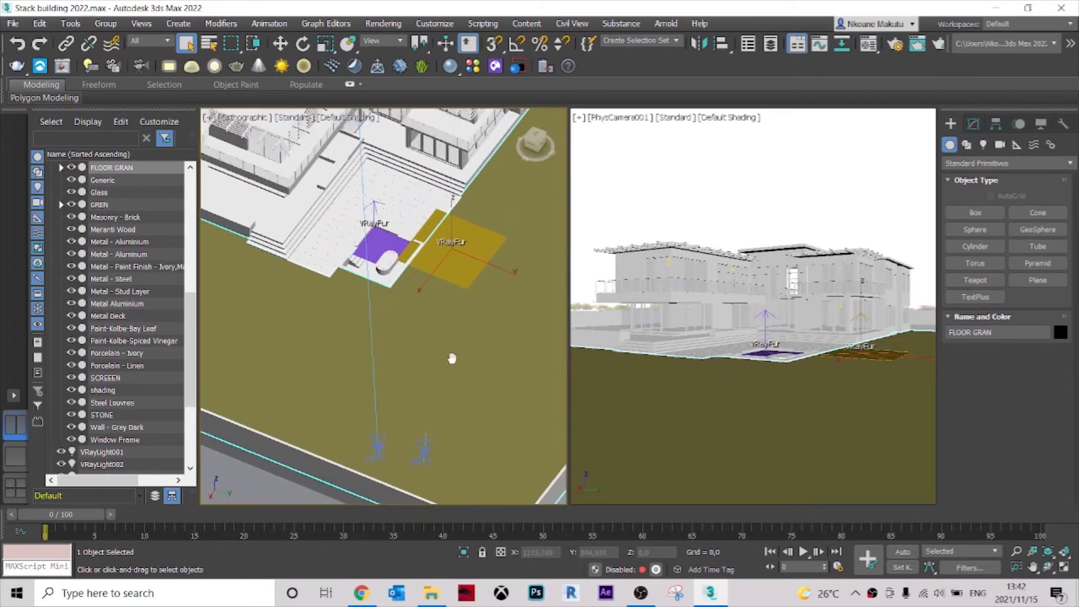
middle_click_drag(451, 357, 437, 372)
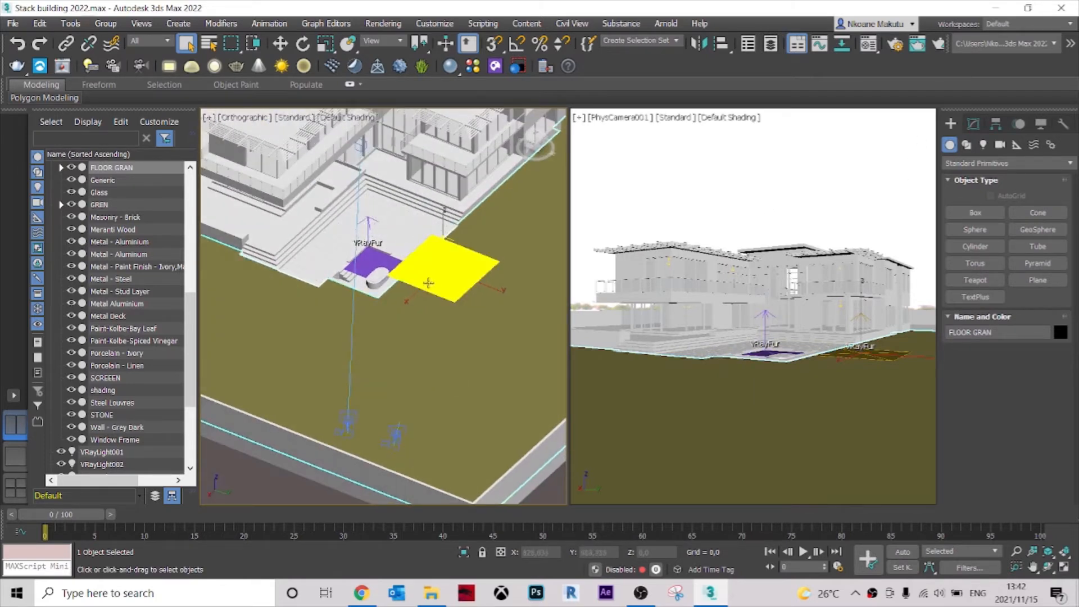
Add a UVW Map modifier to the FLOOR GRAN lawn mesh.
left_click(974, 124)
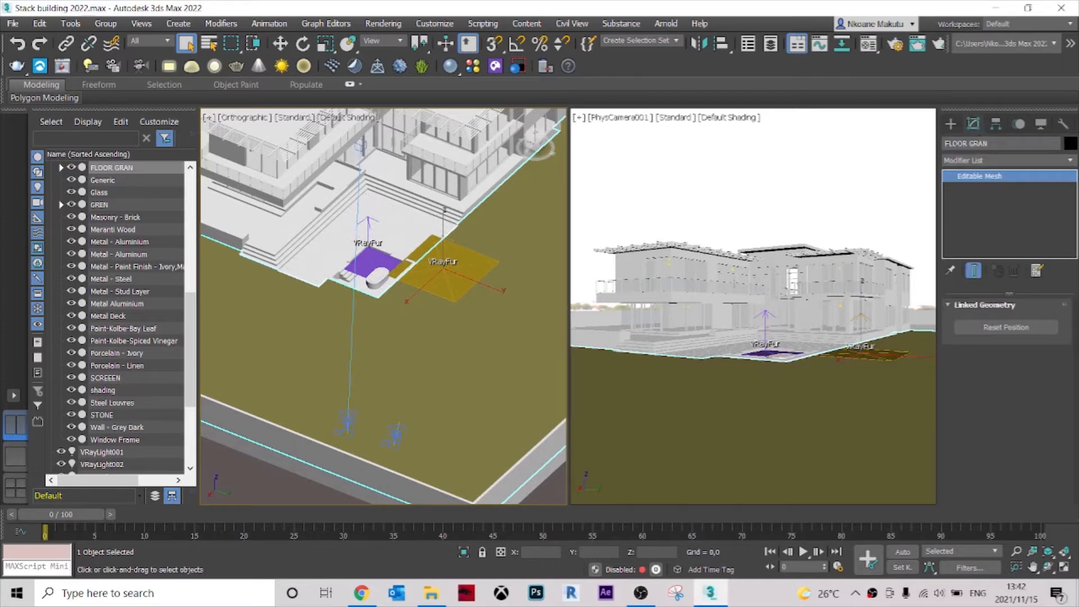
left_click(1023, 162)
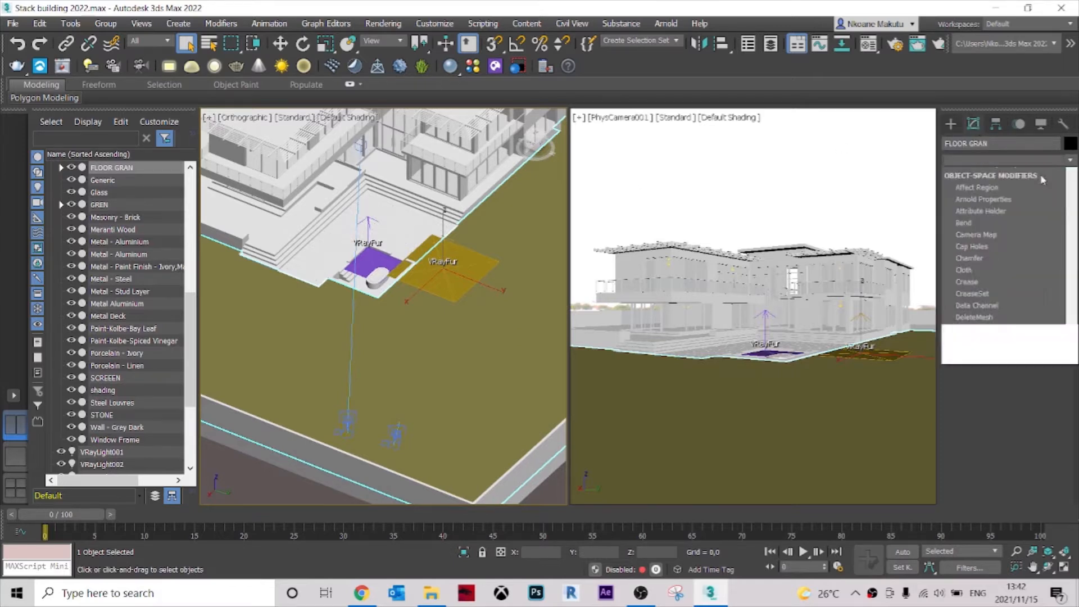
key("u")
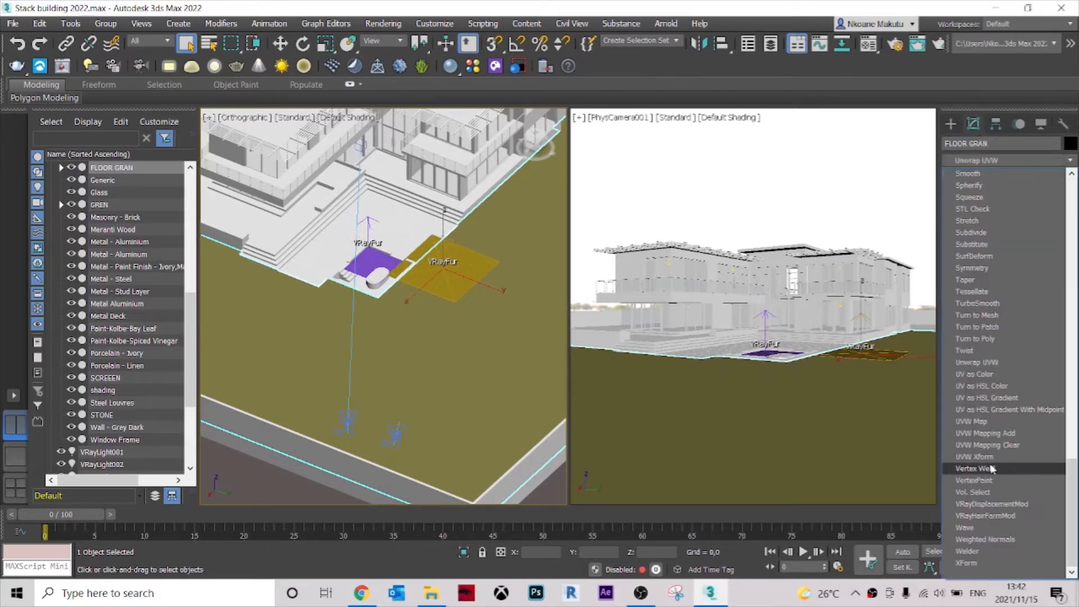
left_click(976, 421)
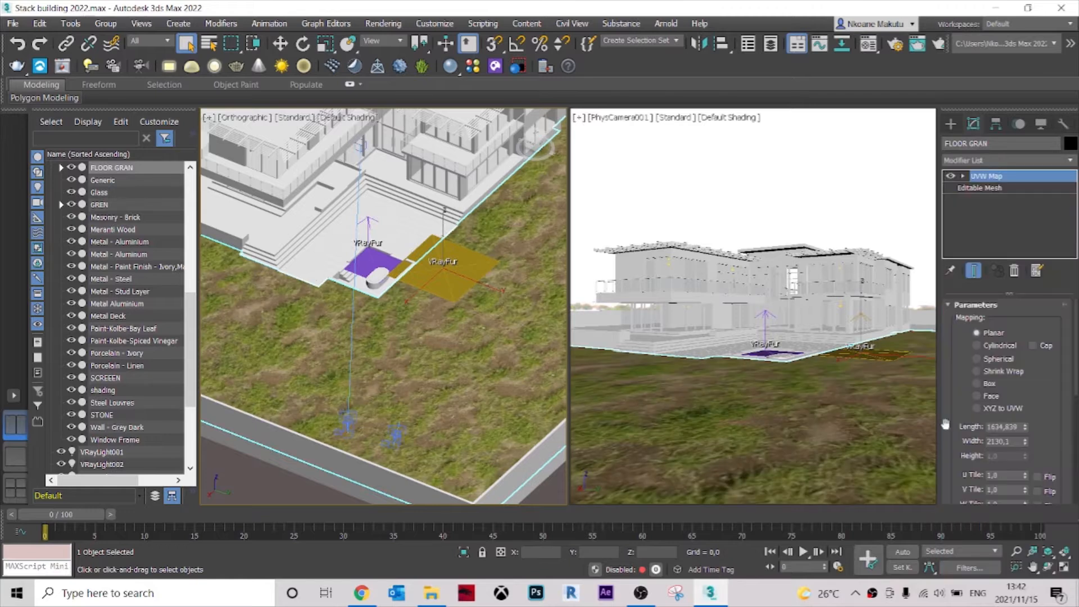
scroll(402, 326, "down", 4)
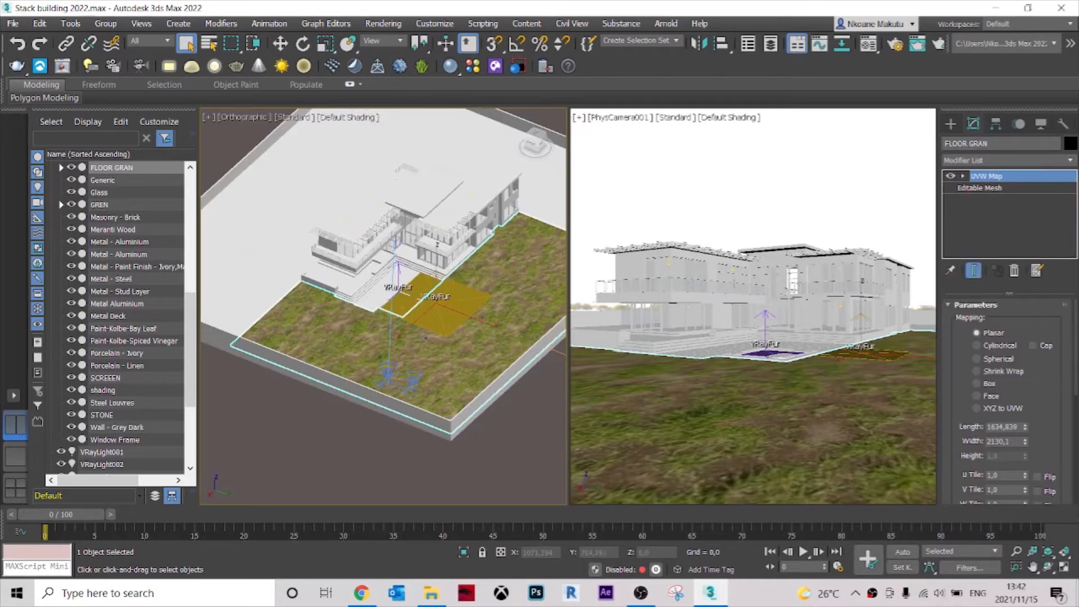
scroll(414, 345, "up", 2)
middle_click_drag(422, 357, 372, 382)
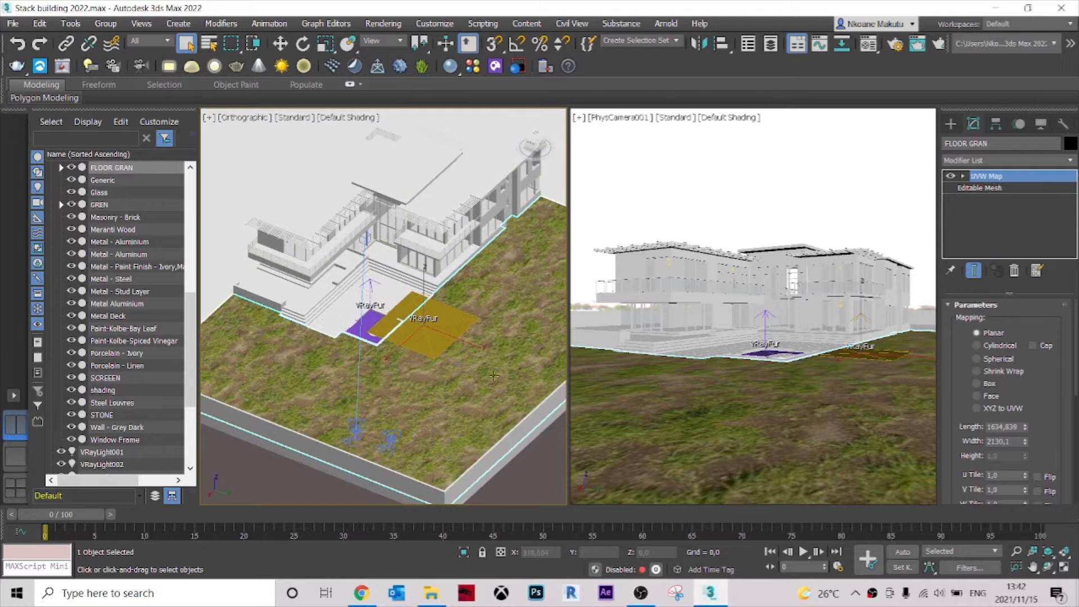
Try the Cylindrical, Spherical, Shrink Wrap, Box, Face and XYZ to UVW mappings on the lawn, and set it back to Planar.
left_click(999, 346)
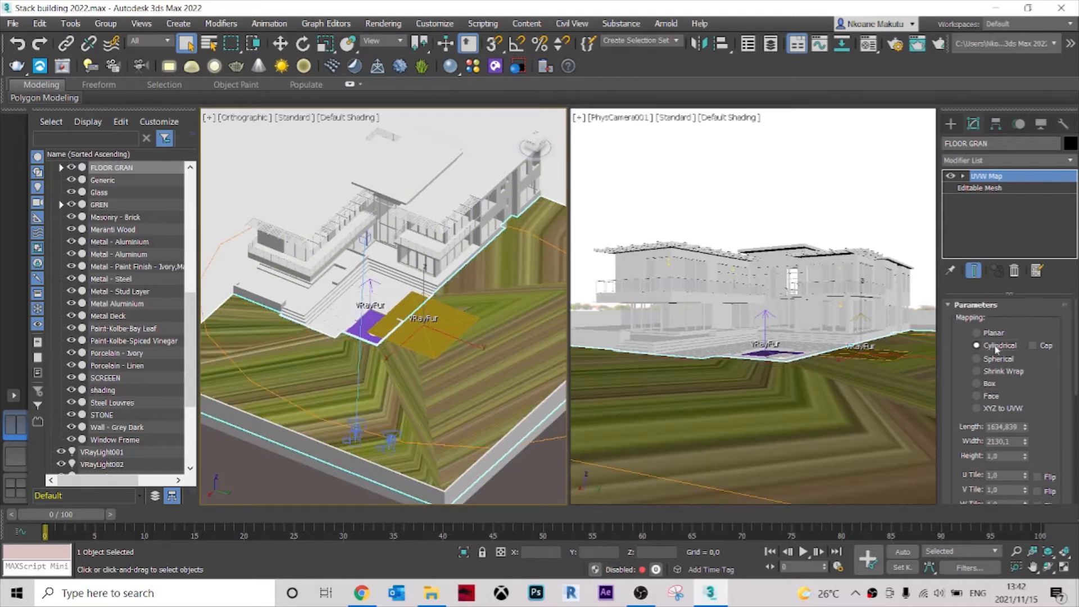
left_click(998, 359)
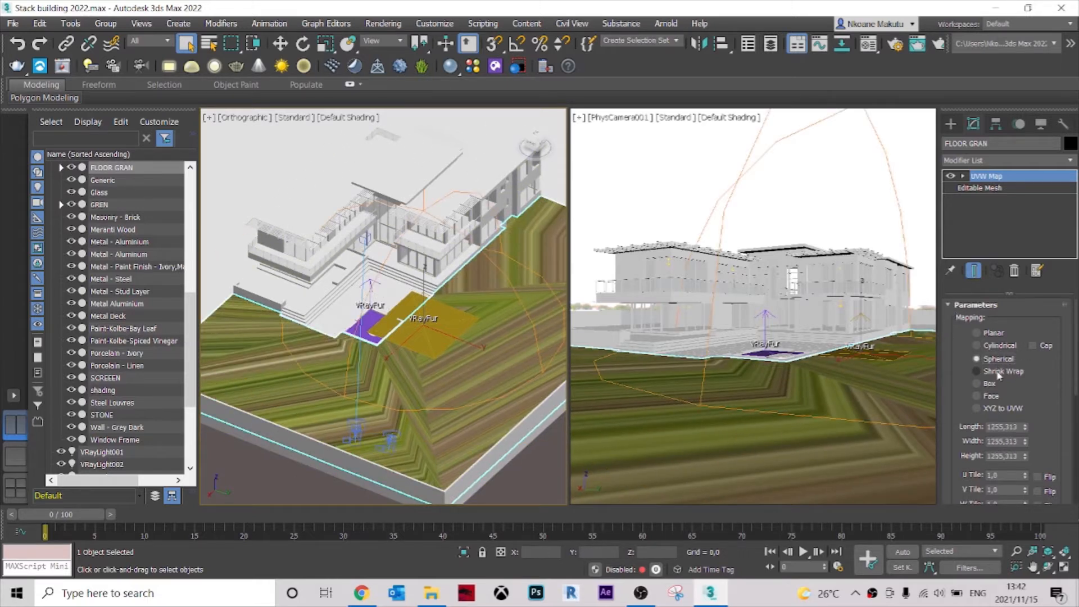
left_click(998, 372)
left_click(992, 385)
left_click(991, 396)
left_click(997, 409)
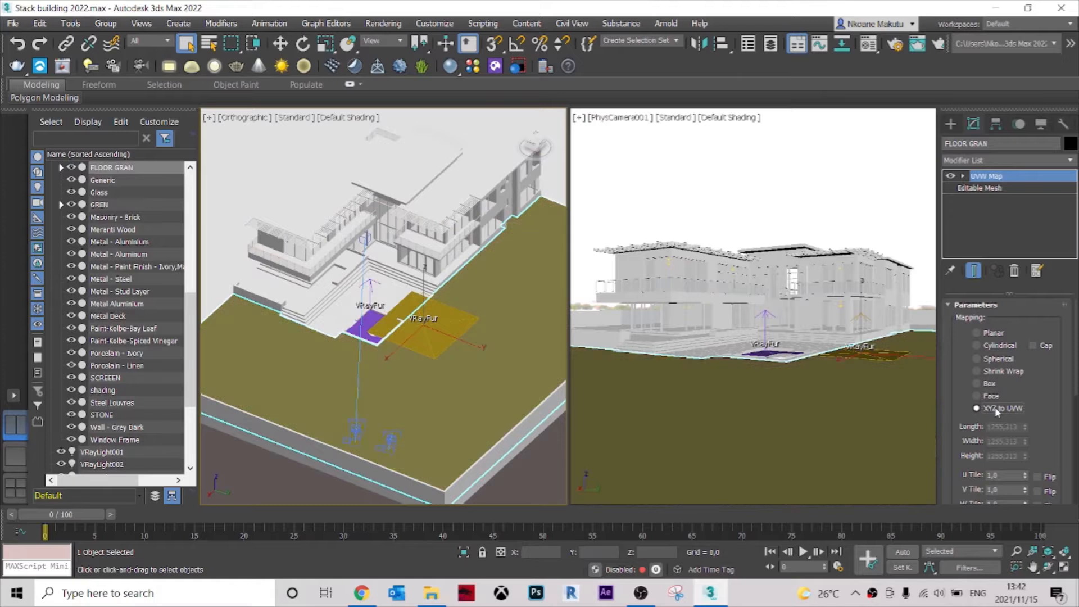
left_click(991, 385)
left_click(993, 333)
Uniformly scale the lawn's UVW Map gizmo down to about 36 percent and return to the modifier level.
middle_click_drag(525, 409, 532, 388)
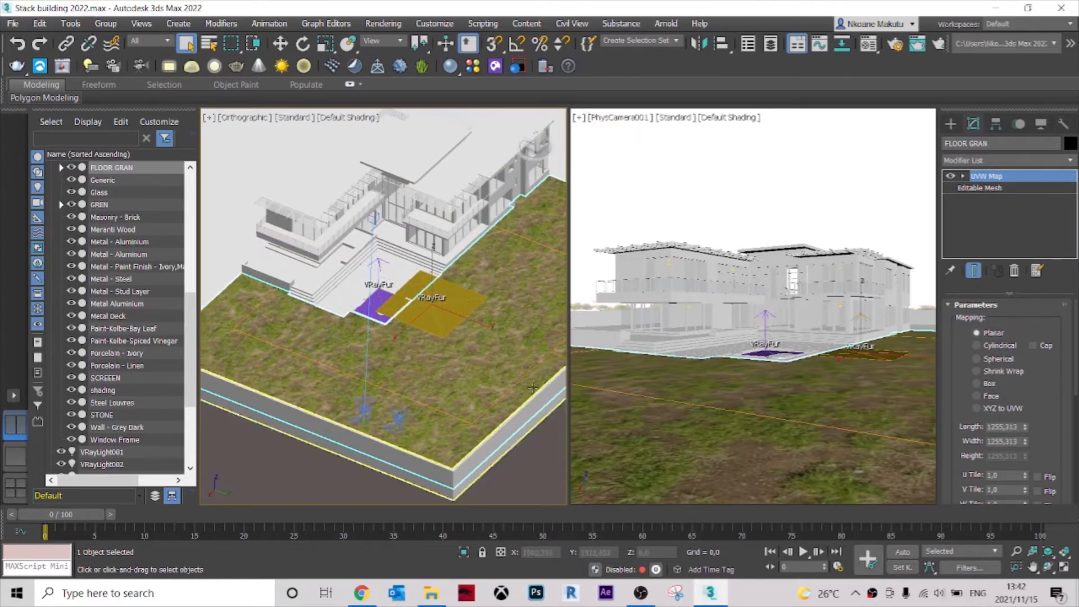
scroll(465, 287, "down", 3)
middle_click_drag(465, 287, 454, 277)
scroll(454, 277, "up", 3)
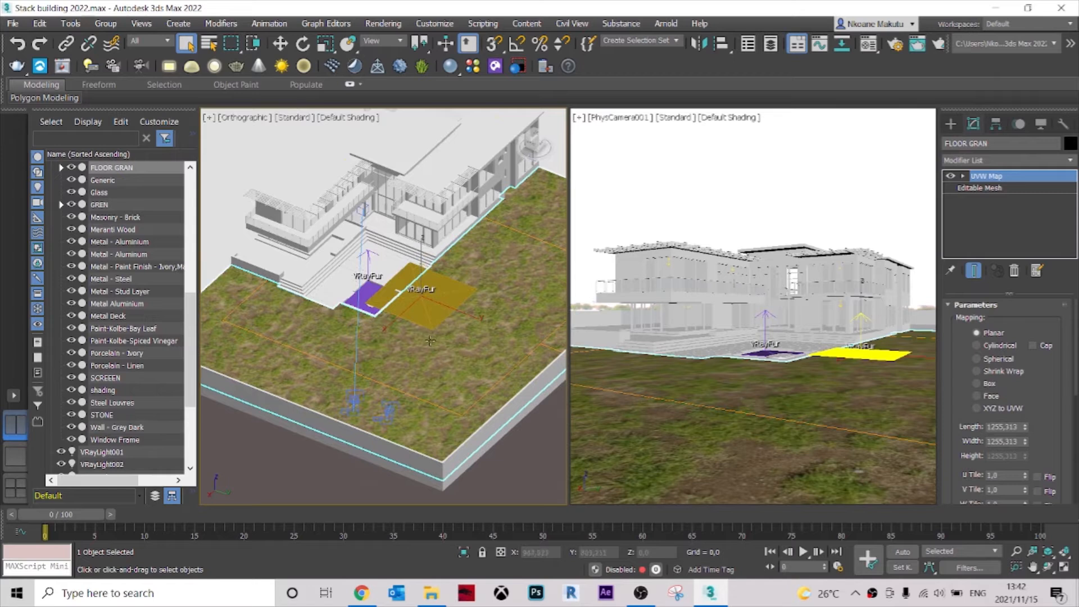
mouse_move(1043, 429)
left_mouse_down()
mouse_move(1050, 335)
mouse_move(1037, 444)
mouse_move(1034, 434)
left_mouse_up()
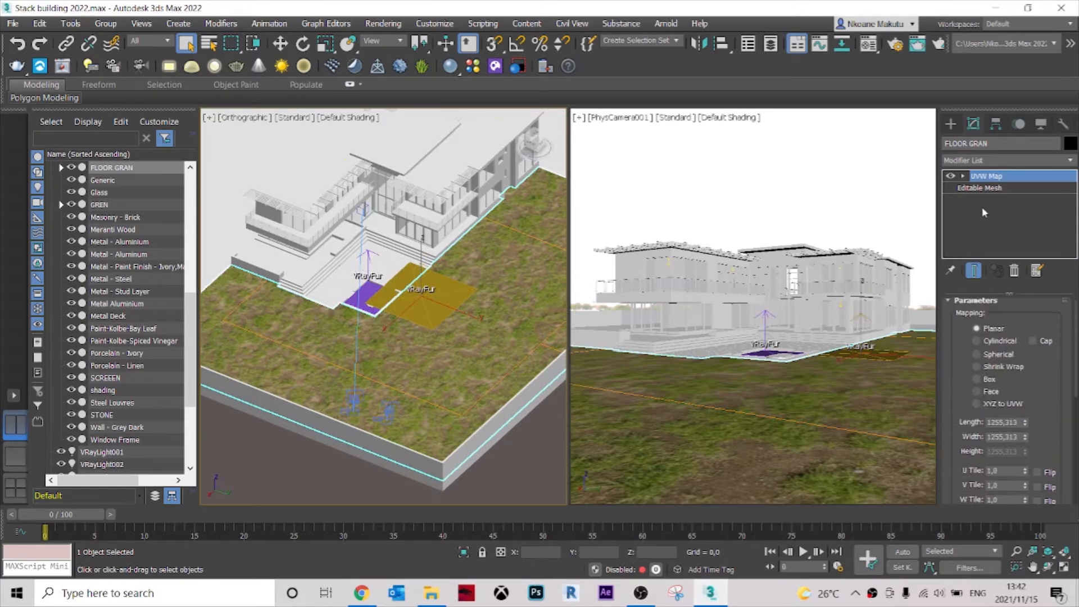
left_click(962, 176)
left_click(986, 188)
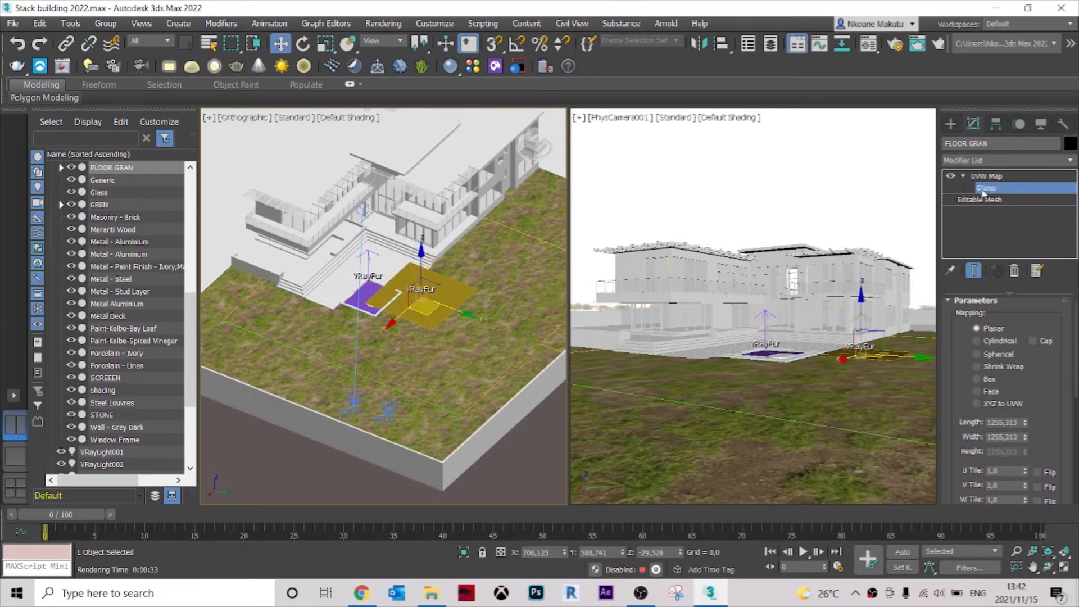
middle_click_drag(391, 252, 399, 254)
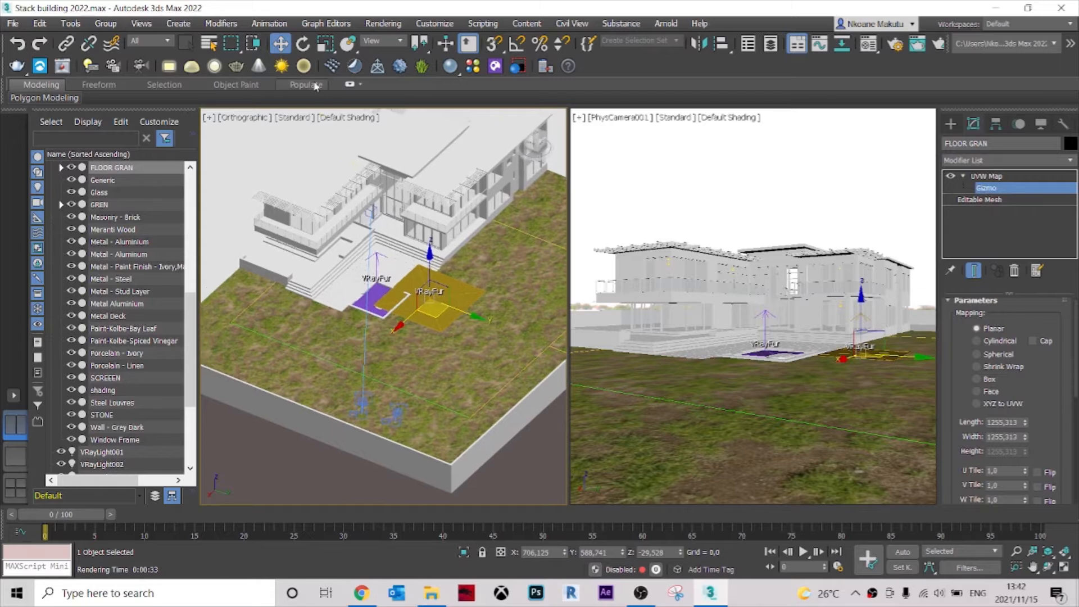
left_click(329, 45)
left_click_drag(432, 297, 453, 364)
scroll(386, 335, "up", 5)
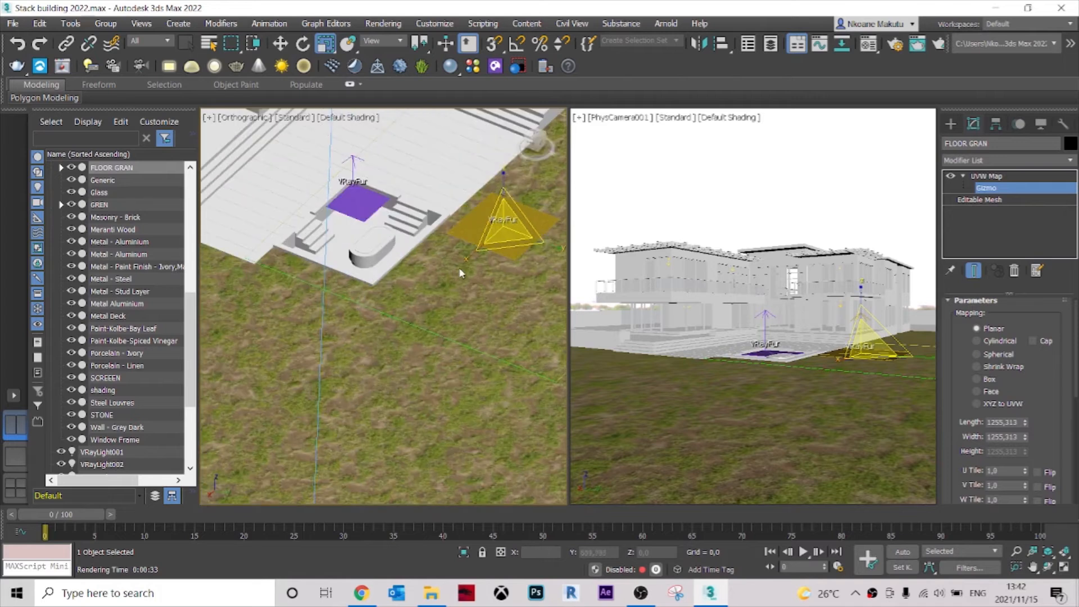
left_click_drag(459, 273, 521, 329)
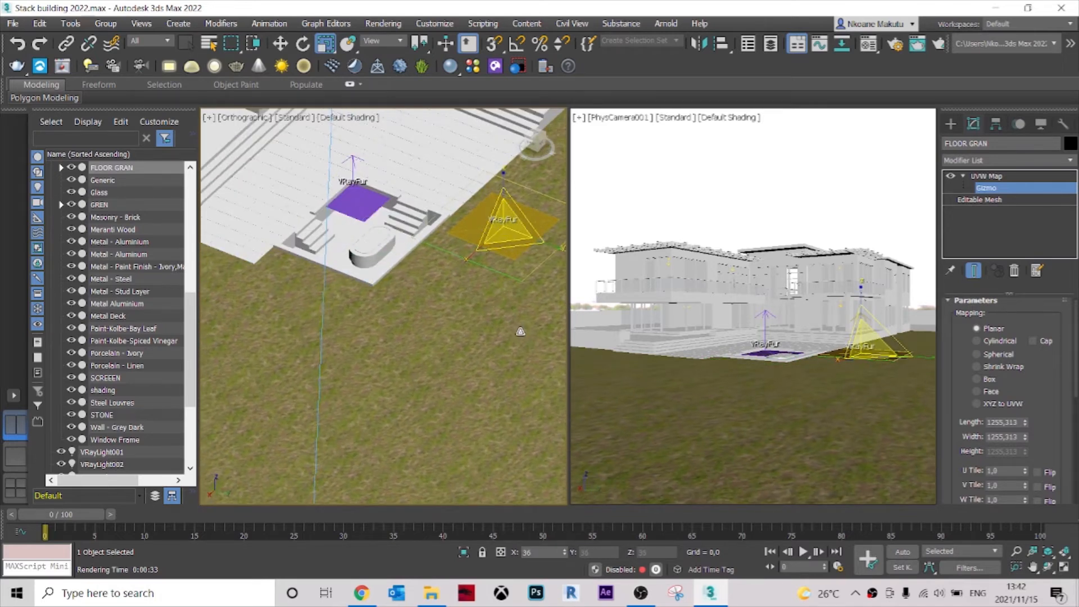
middle_click_drag(518, 332, 464, 254, "alt")
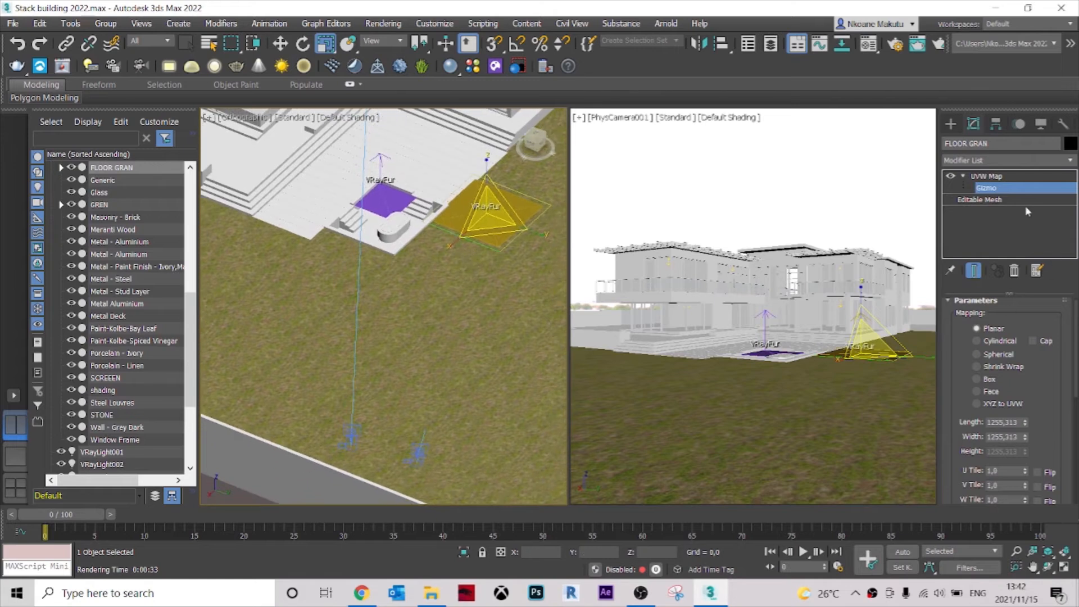
left_click(986, 177)
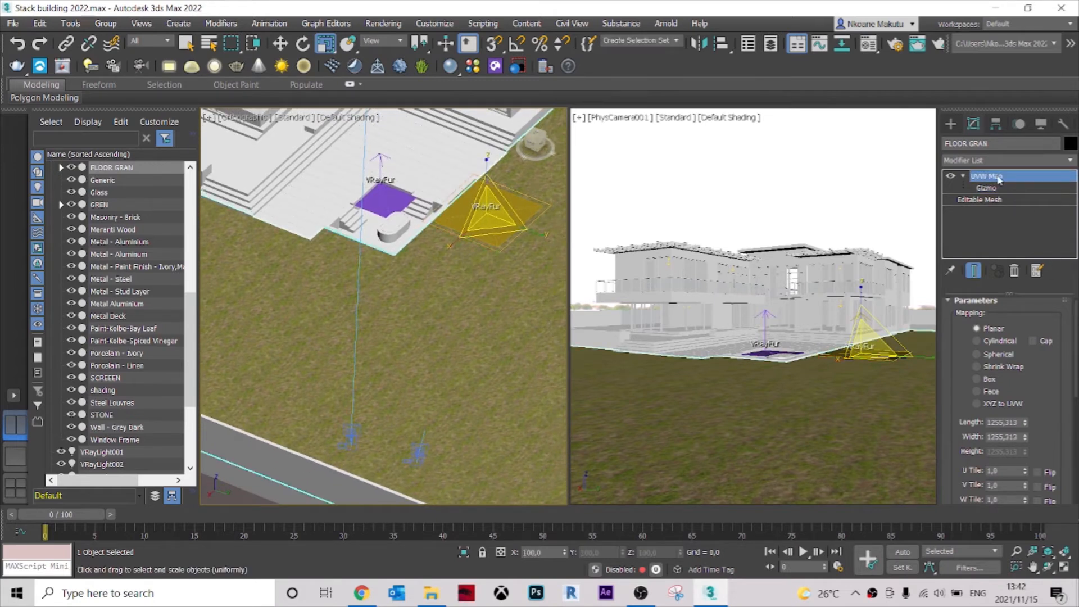
Check the lawn's texture scale from several views, switching between the UVW Map modifier and its gizmo.
scroll(364, 361, "down", 4)
left_click_drag(439, 266, 459, 370)
key("ctrl+z")
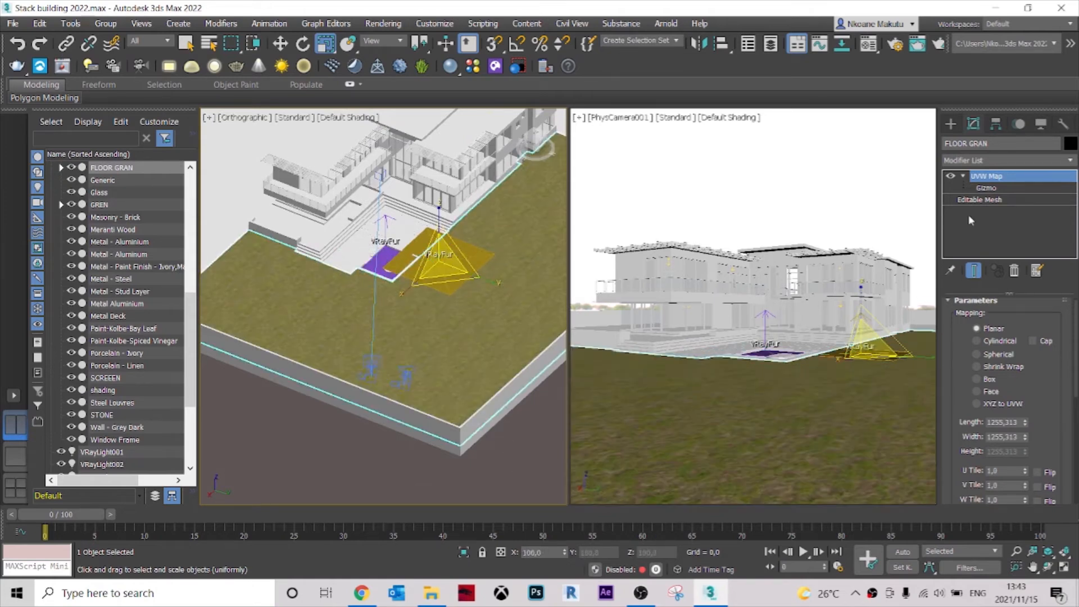
left_click(994, 189)
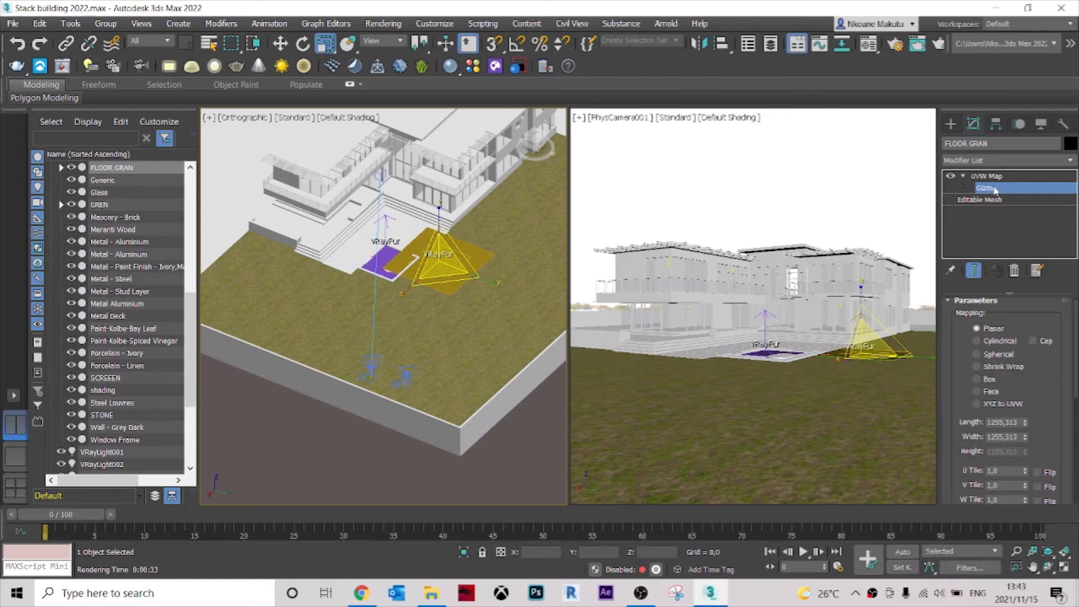
left_click(986, 179)
left_click(986, 188)
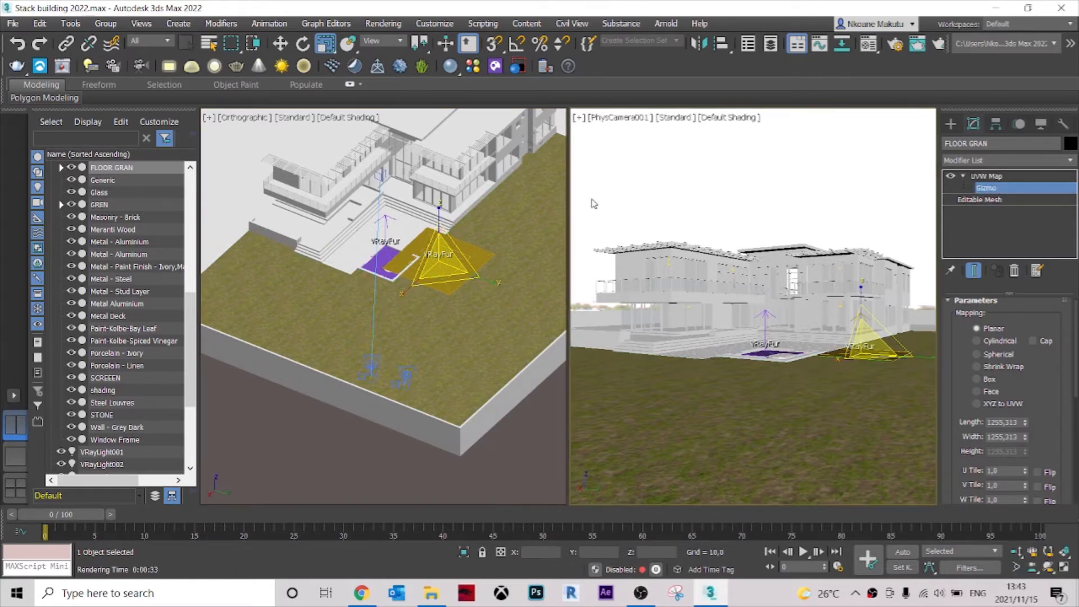
middle_click_drag(460, 194, 451, 274)
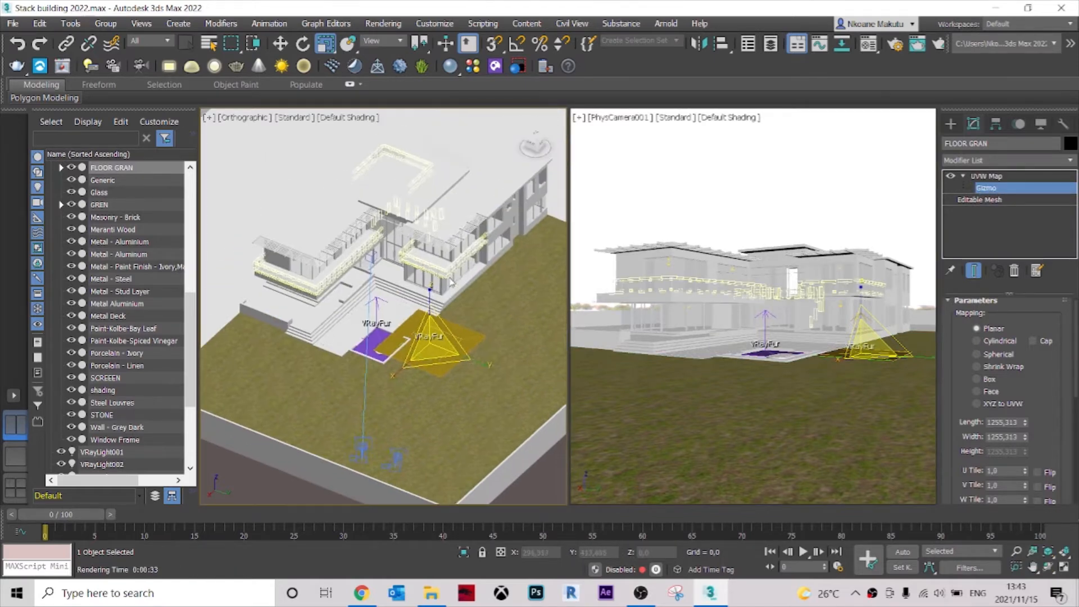
left_click(981, 178)
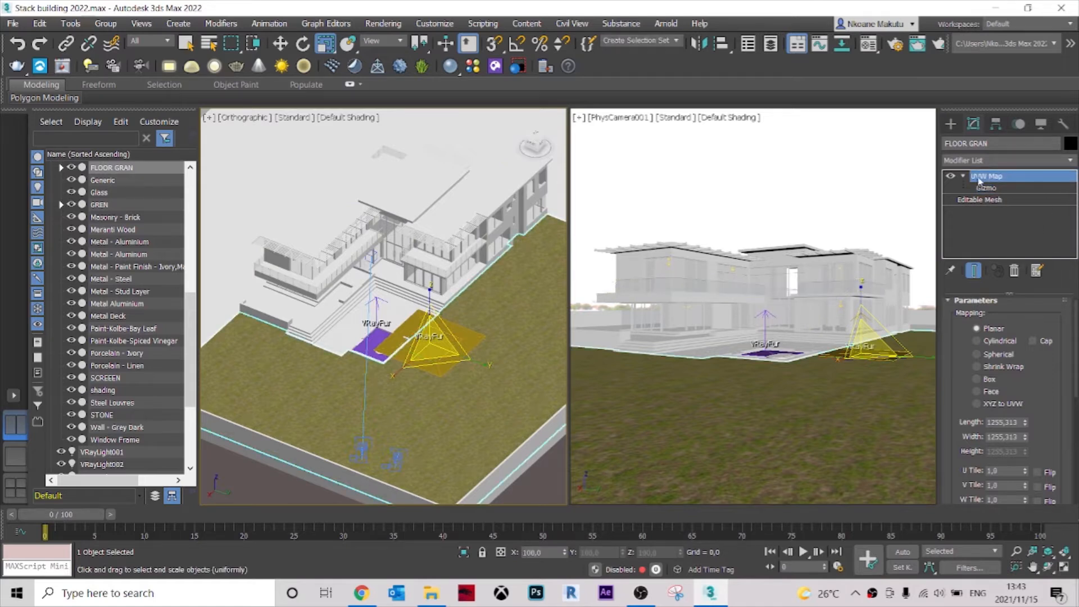
scroll(495, 242, "down", 3)
middle_click_drag(419, 247, 425, 278)
middle_click_drag(462, 355, 529, 492, "alt")
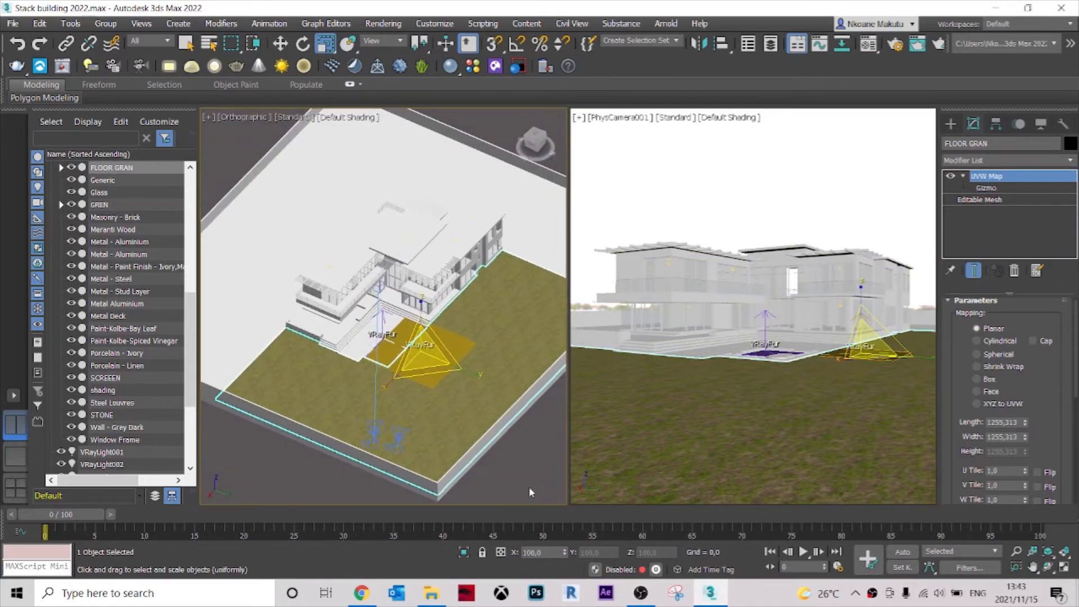
Assign the grass material Material #29 to the GREN mesh between the pool paving slabs.
left_click(538, 475)
scroll(328, 302, "up", 6)
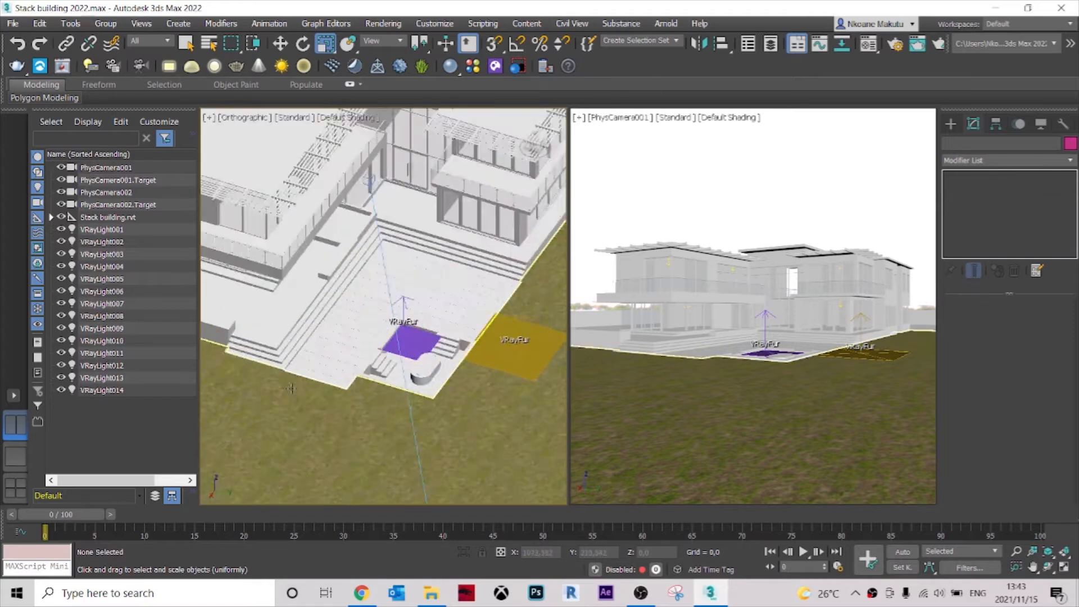
scroll(328, 303, "up", 2)
left_click(453, 319)
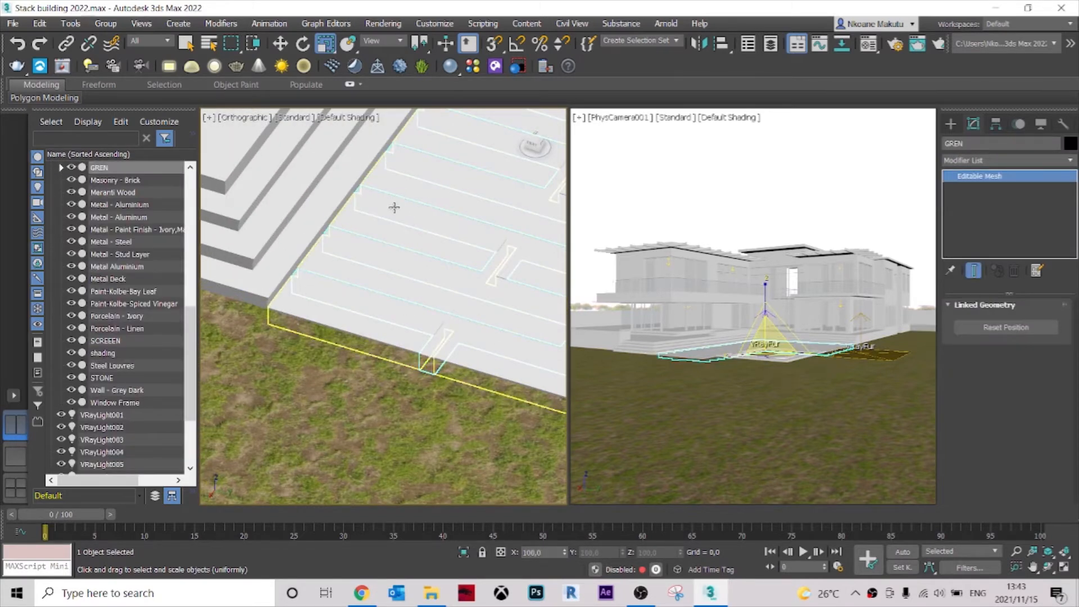
left_click(868, 43)
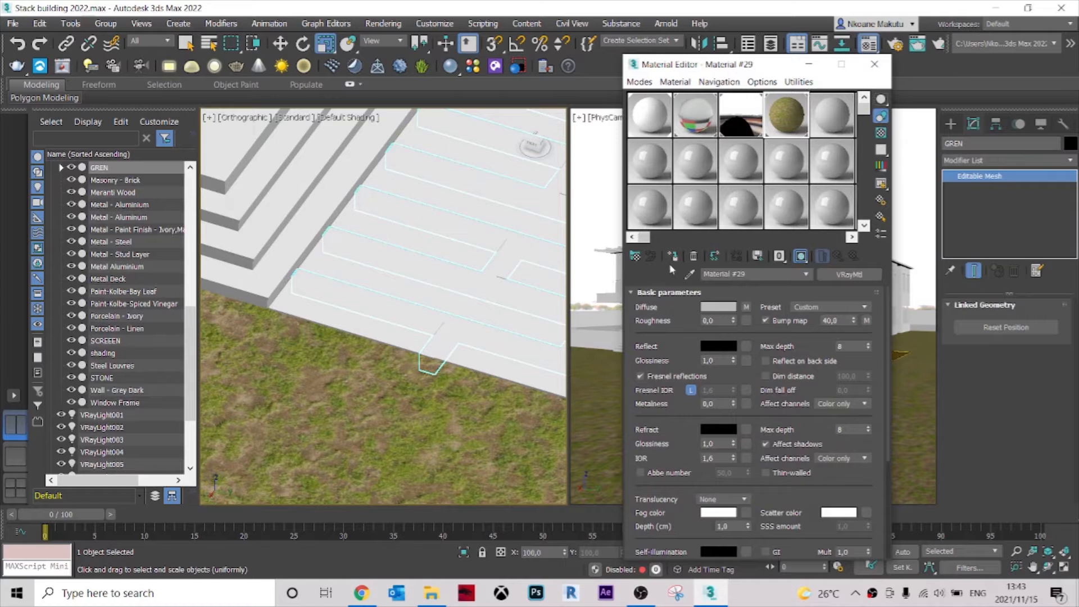
left_click(672, 257)
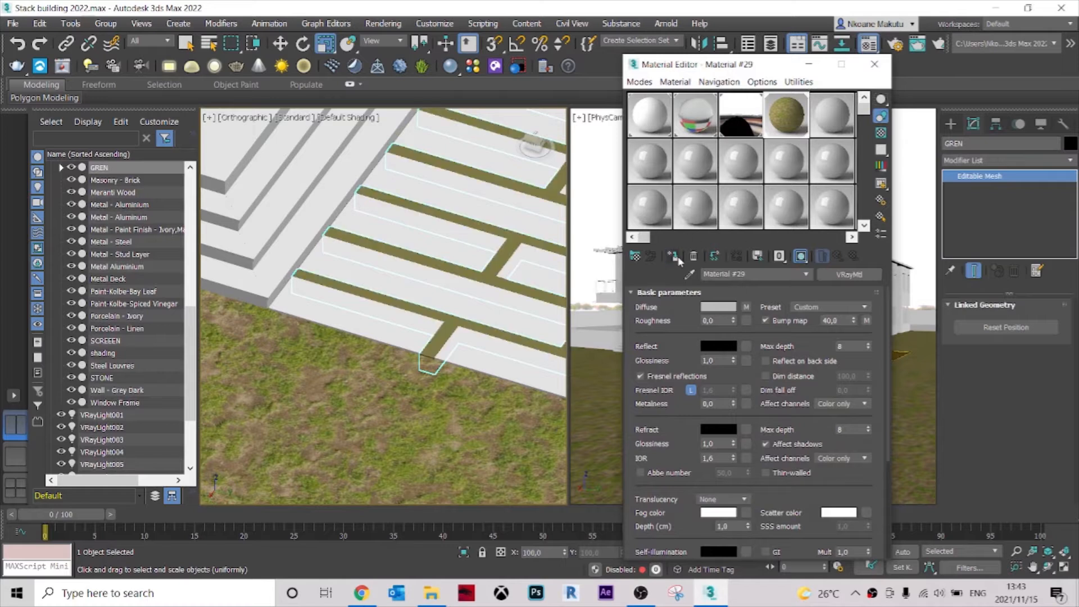
left_click(874, 66)
Add a UVW Map modifier to the GREN mesh.
left_click(1007, 160)
key("u")
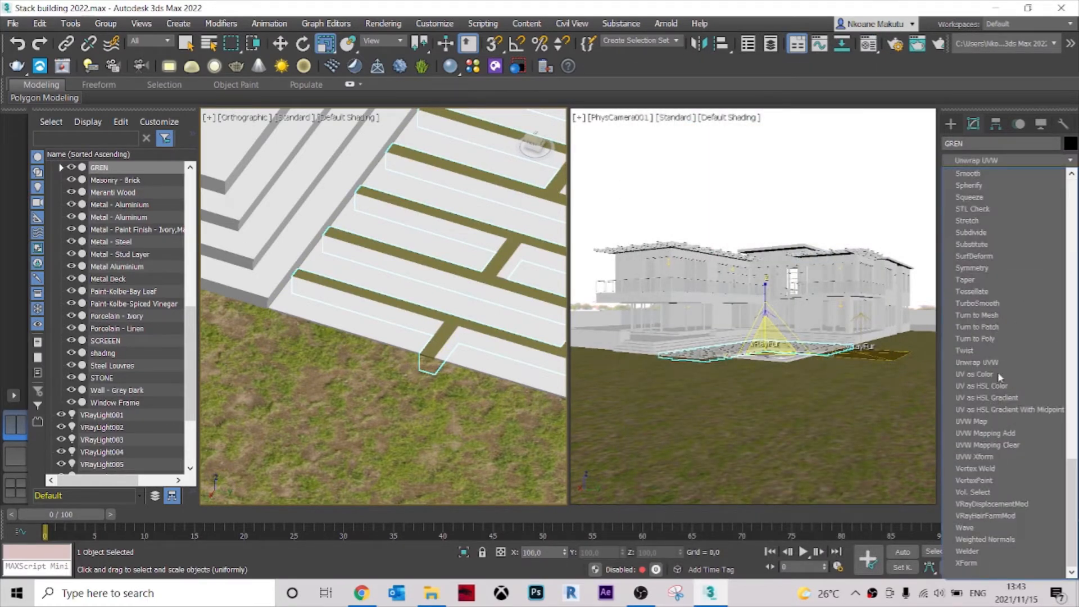
left_click(978, 421)
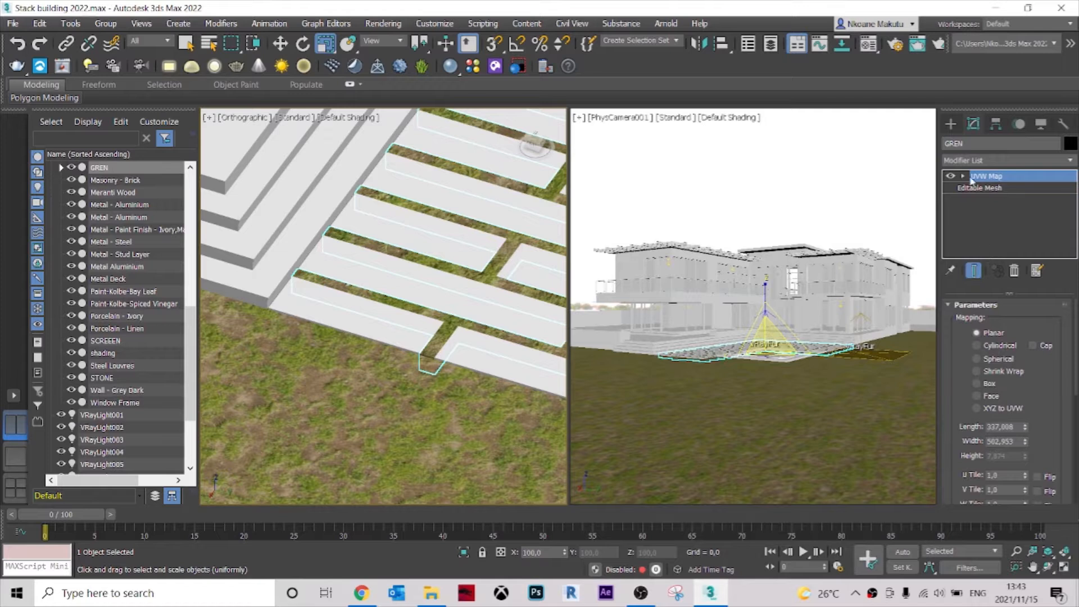
Examine the grass texture's scale between the paving slabs against the surrounding lawn, then deselect and view the whole site.
scroll(512, 373, "down", 2)
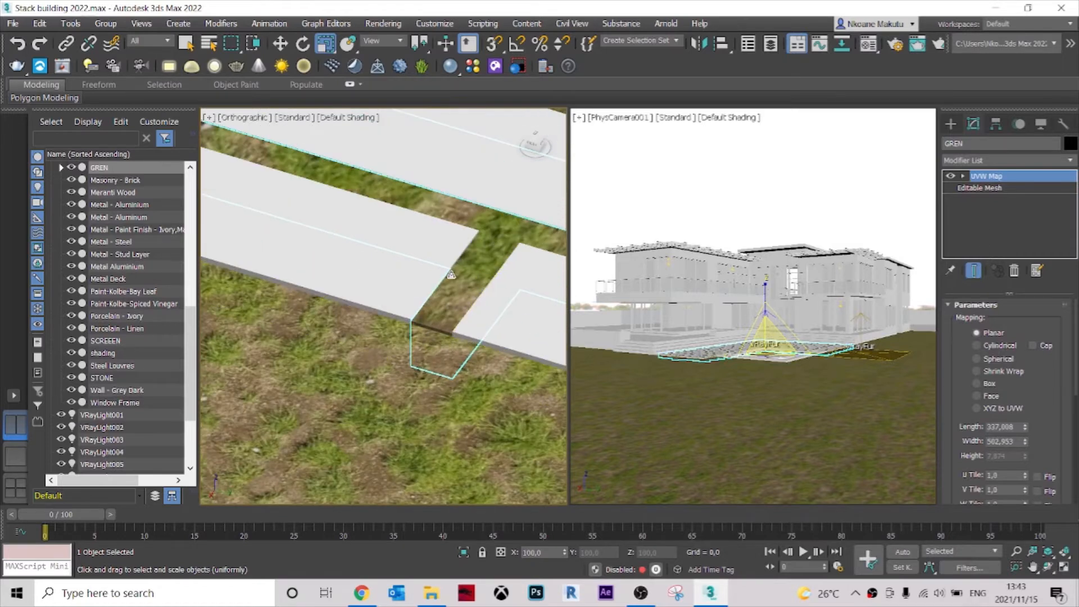
middle_click_drag(512, 373, 435, 457)
scroll(349, 349, "up", 2)
scroll(349, 349, "down", 2)
scroll(299, 332, "up", 1)
scroll(295, 360, "up", 3)
middle_click_drag(289, 375, 455, 304)
scroll(247, 386, "down", 3)
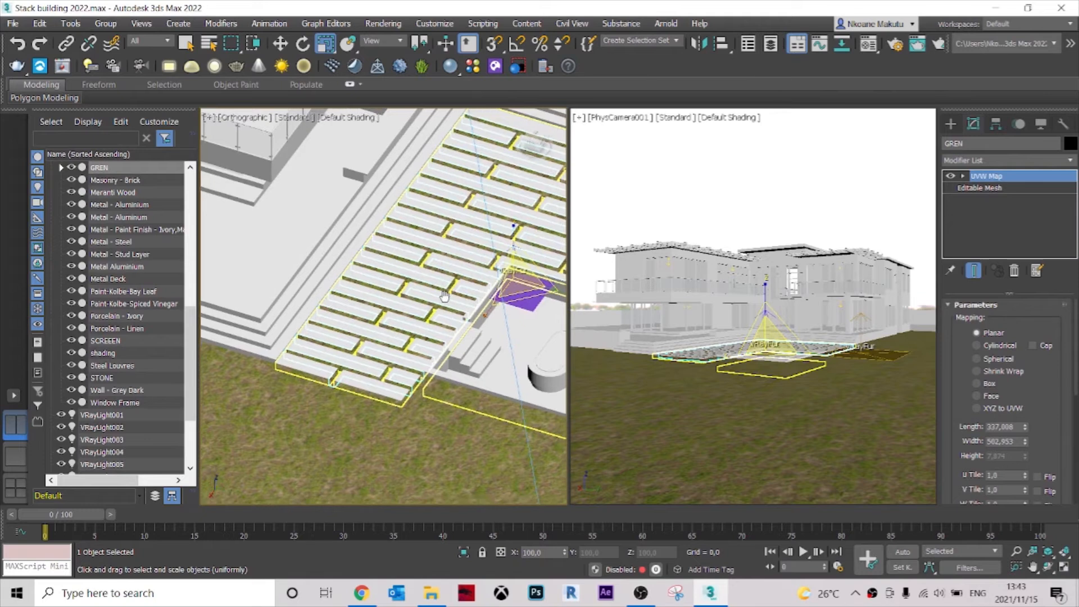
scroll(248, 386, "up", 3)
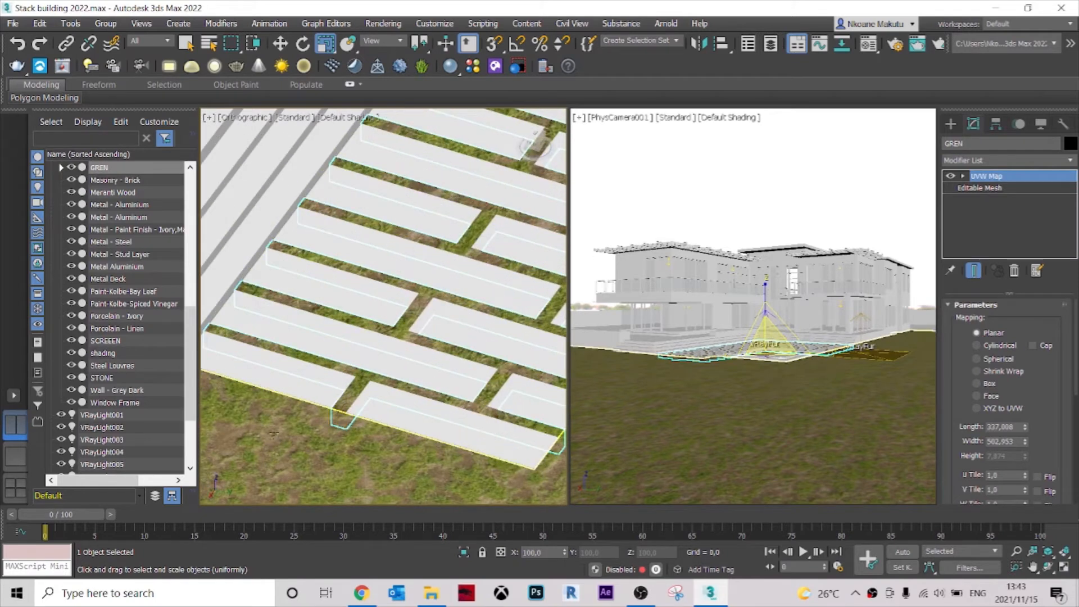
left_click_drag(312, 430, 379, 387)
scroll(380, 390, "down", 7)
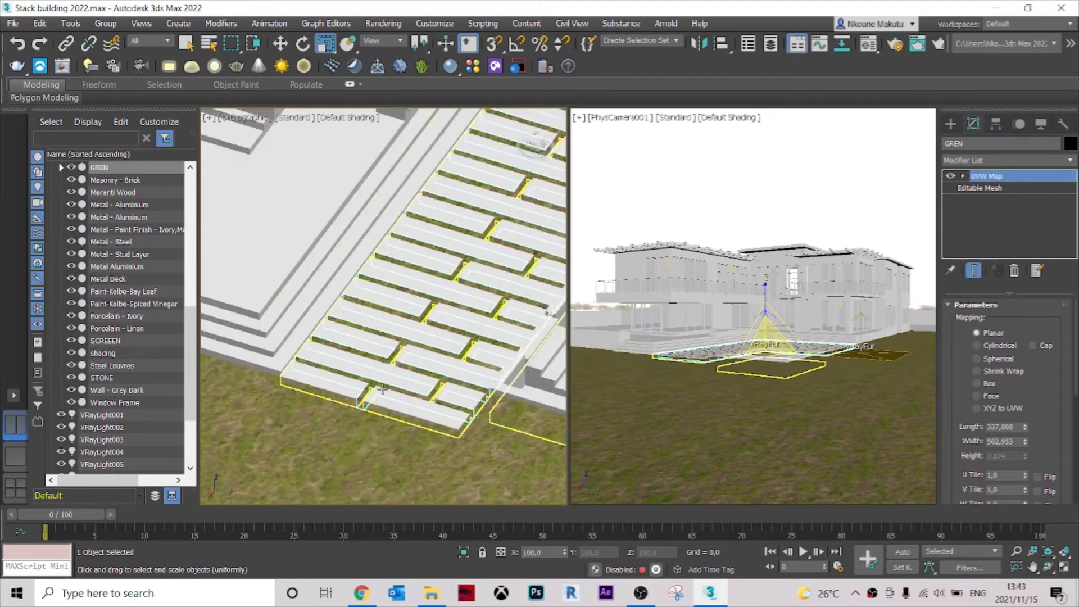
middle_click_drag(423, 418, 360, 446)
scroll(360, 446, "up", 4)
scroll(360, 445, "up", 3)
scroll(341, 362, "down", 5)
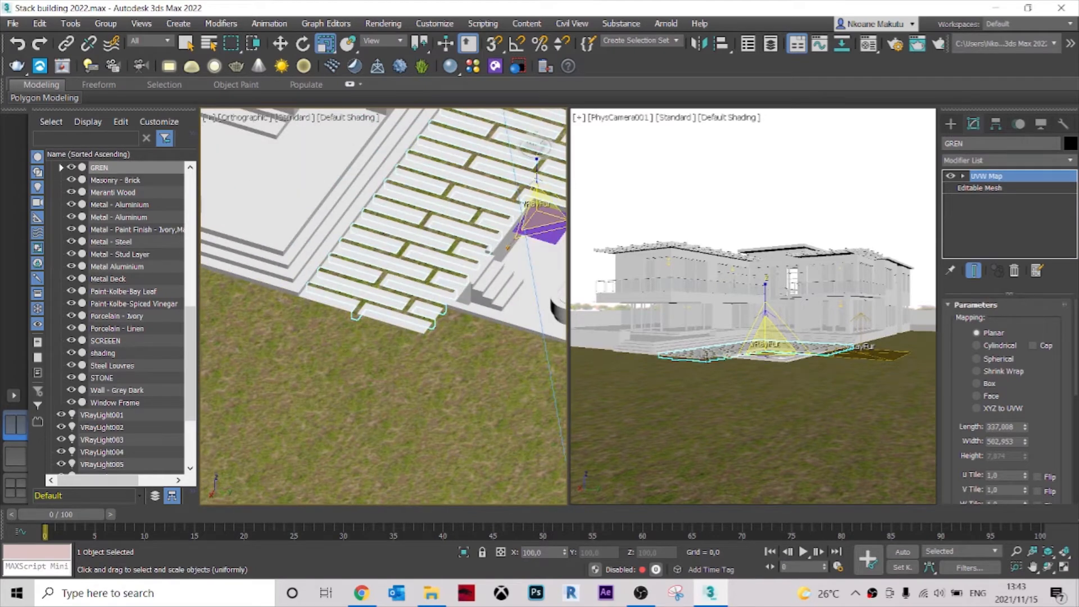
scroll(418, 354, "down", 5)
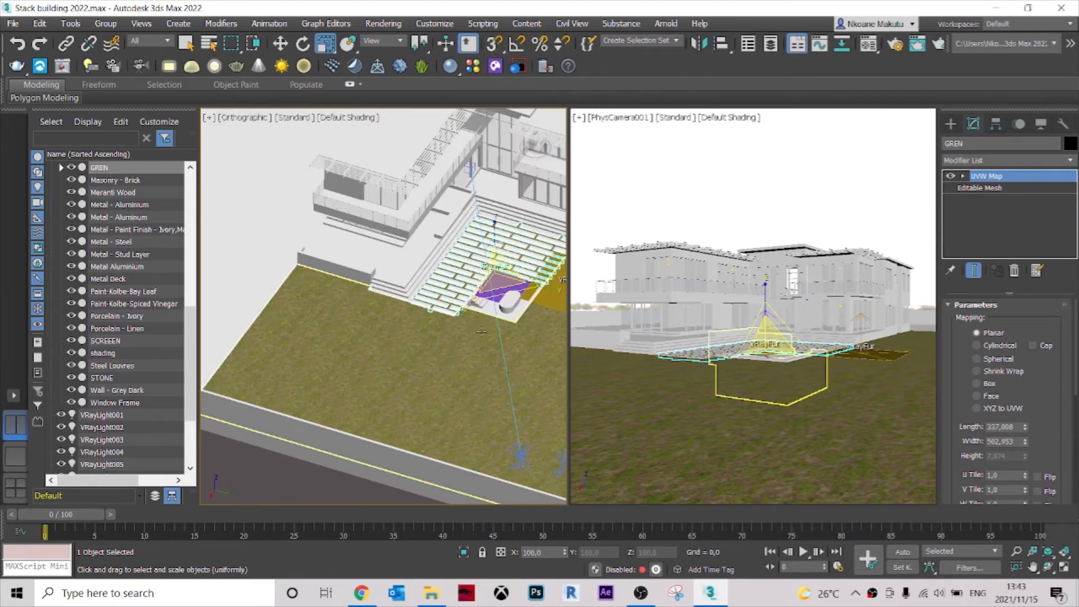
scroll(418, 354, "down", 6)
left_click(423, 439)
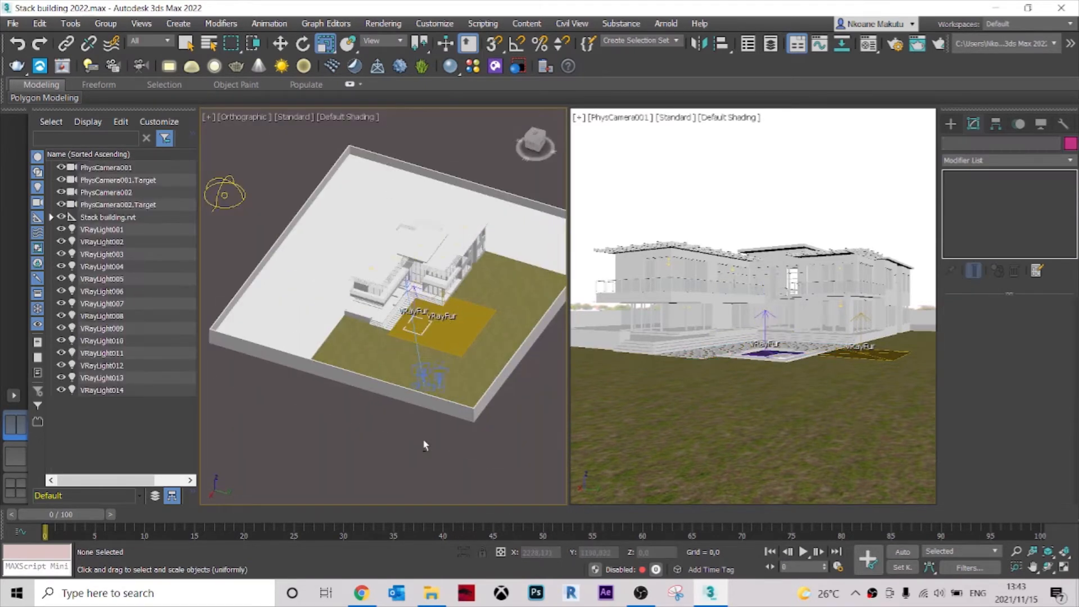
scroll(422, 435, "up", 5)
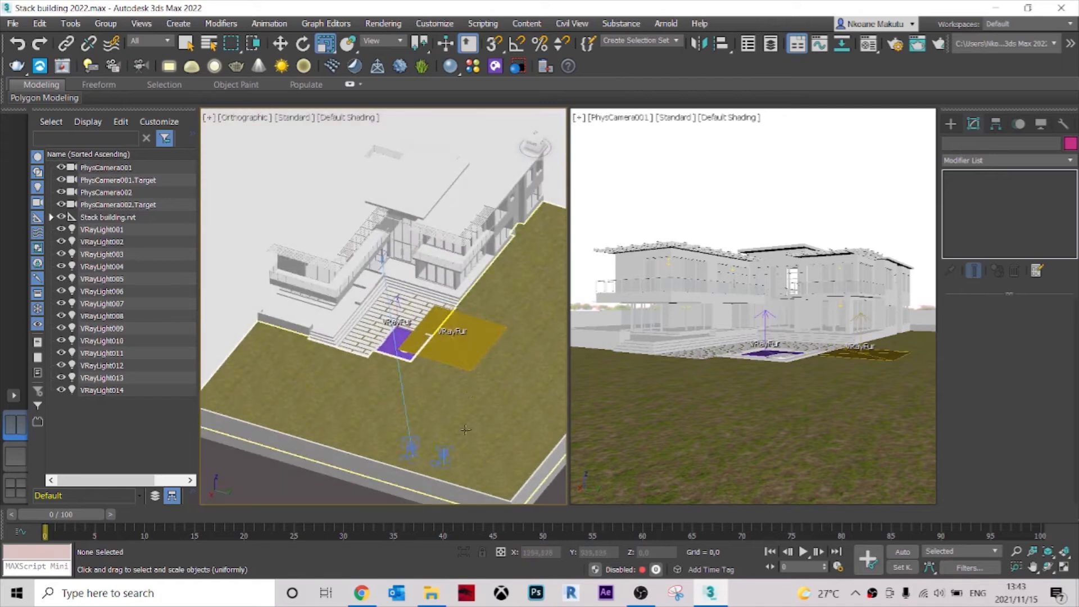
middle_click_drag(461, 398, 426, 346, "alt")
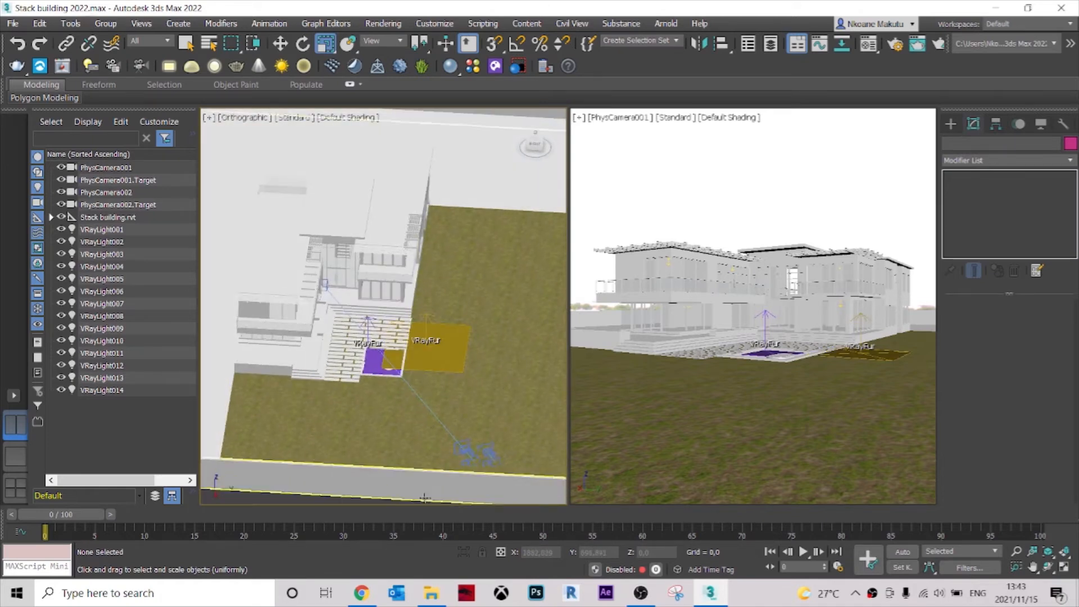
Rename the applied grass material, and name the next unused VRayMtl "grass texture".
key("m")
left_click(832, 118)
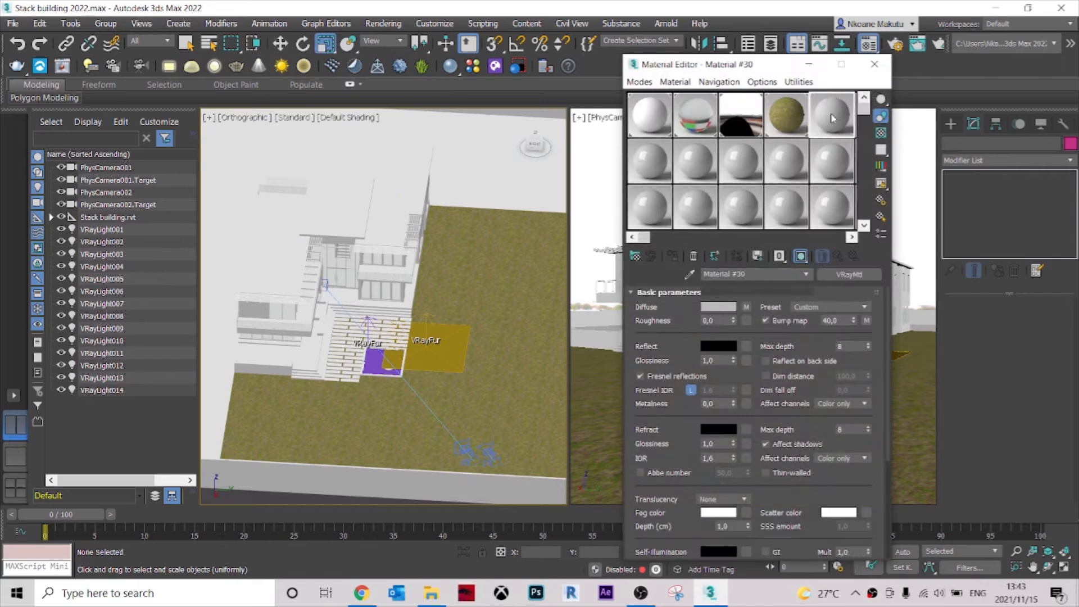
left_click(782, 131)
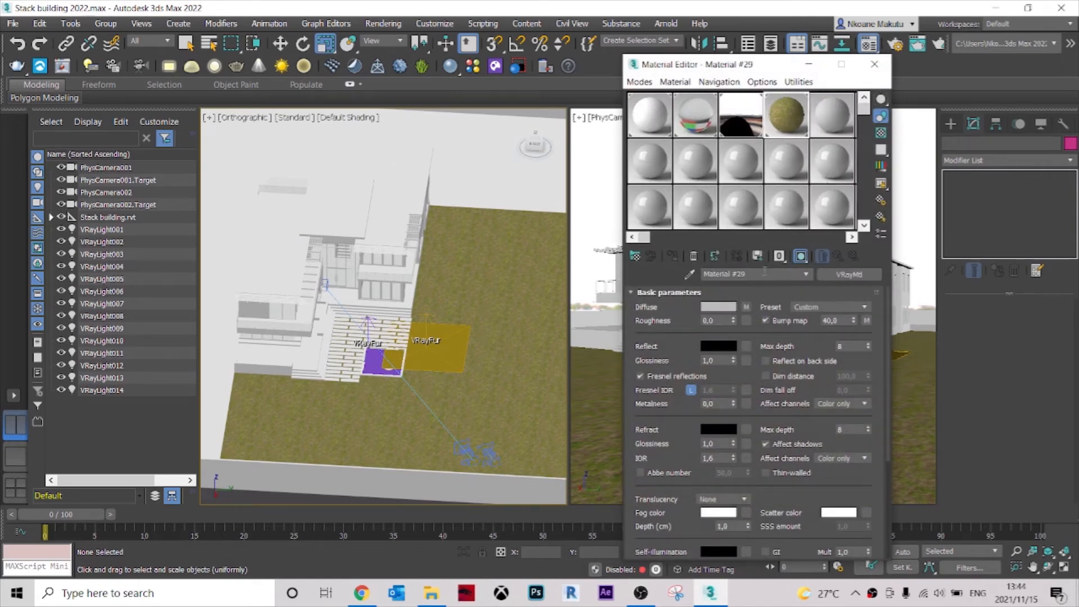
type("gro")
left_click(830, 119)
left_click_drag(748, 279, 633, 275)
type("grass texture")
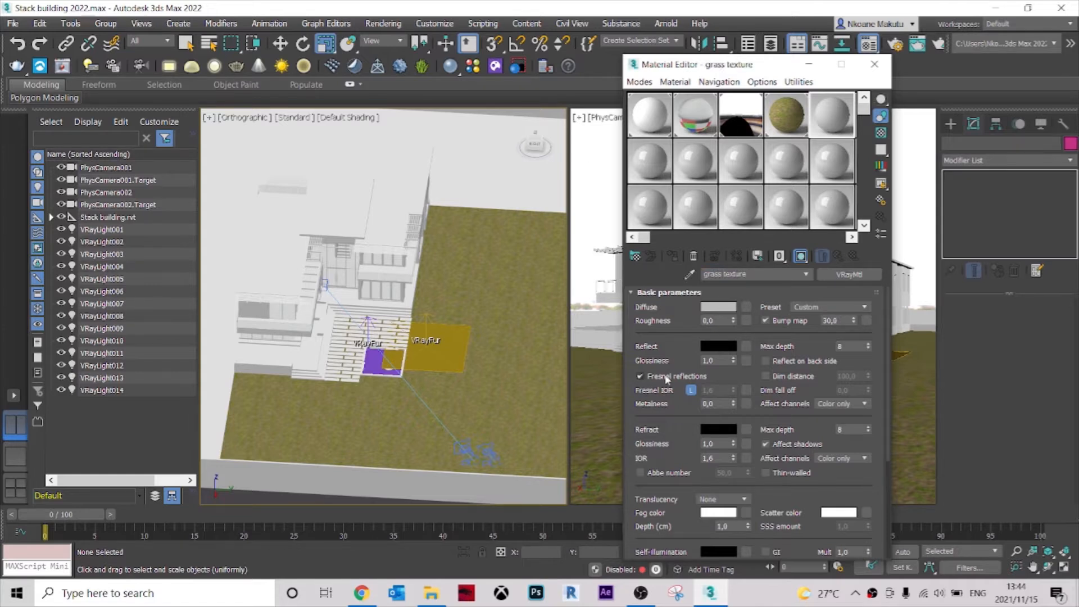
Assign a VRayBitmap map to the diffuse channel of the grass texture material.
scroll(677, 488, "down", 5)
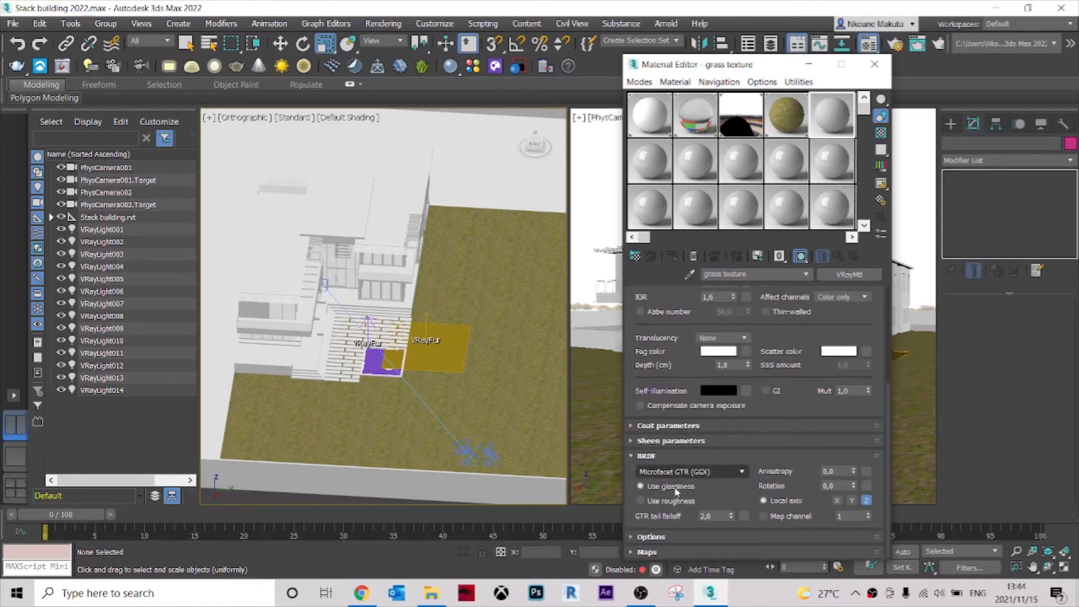
left_click(646, 455)
left_click(646, 552)
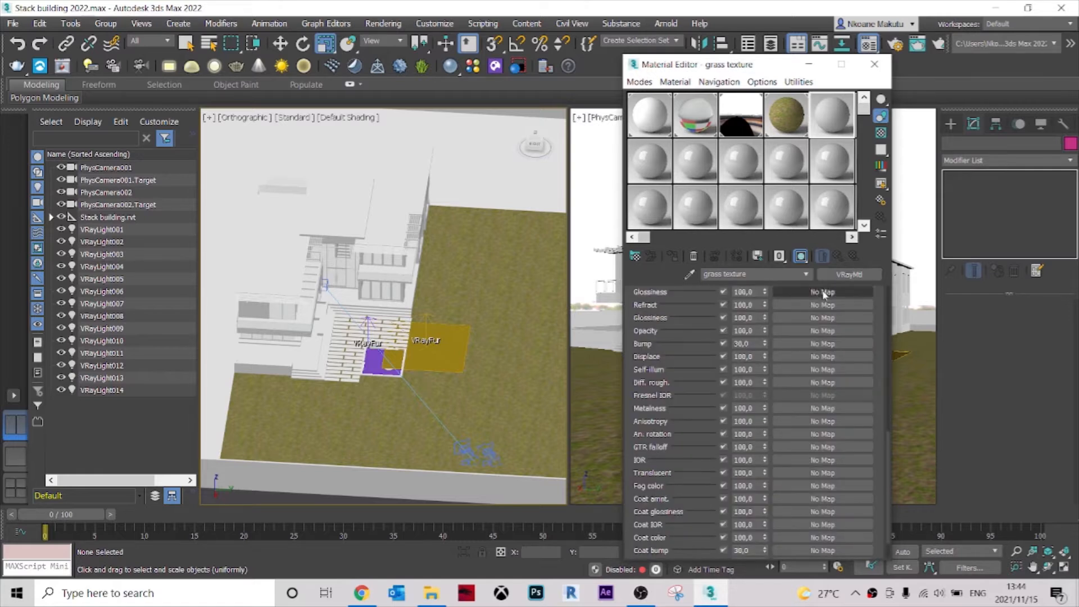
scroll(779, 382, "up", 2)
left_click(810, 348)
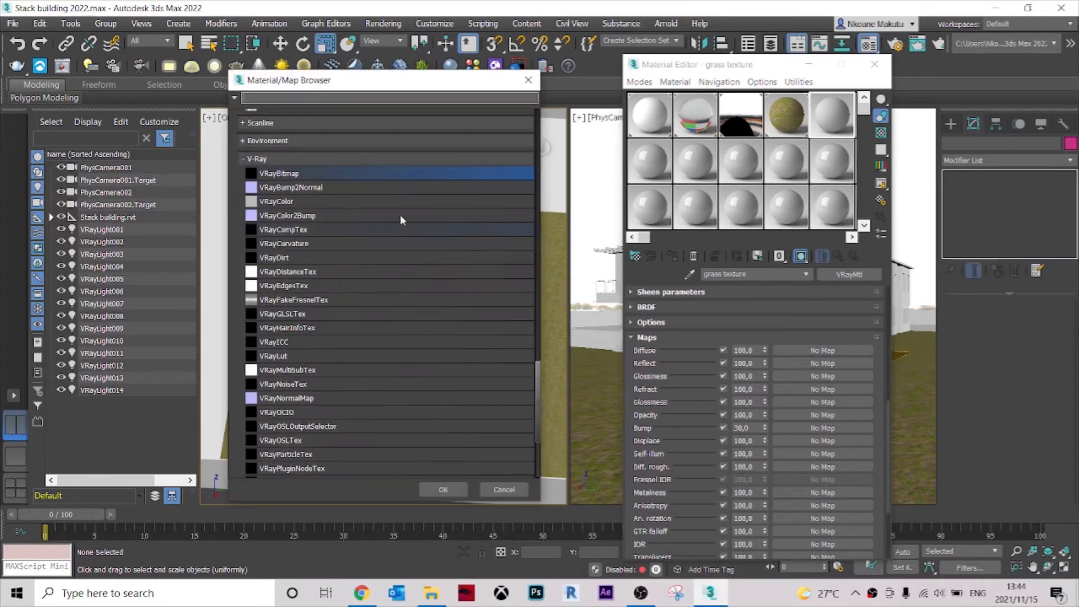
left_click(284, 174)
double_click(283, 175)
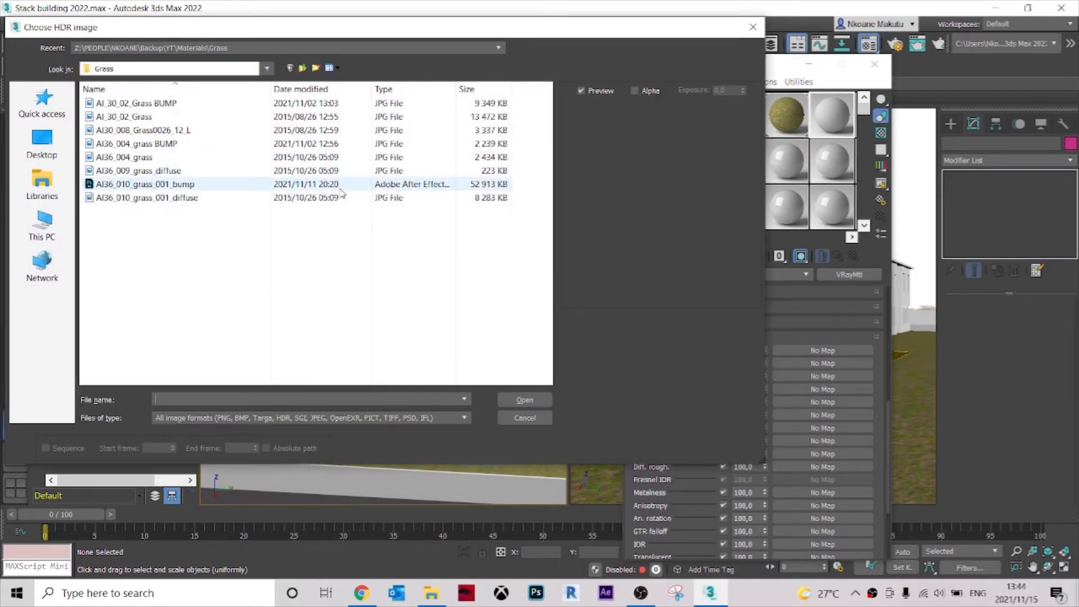
Compare the grass images in File Explorer, previewing AI36_010_grass_001_diffuse and AI36_009_grass_diffuse at full size.
left_click(431, 593)
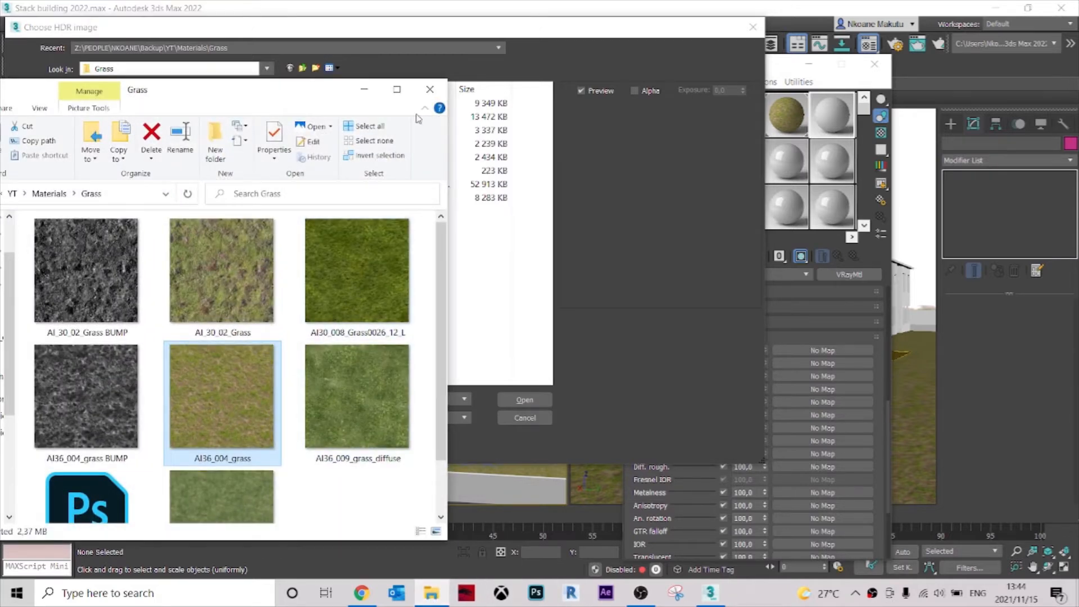
left_click(397, 89)
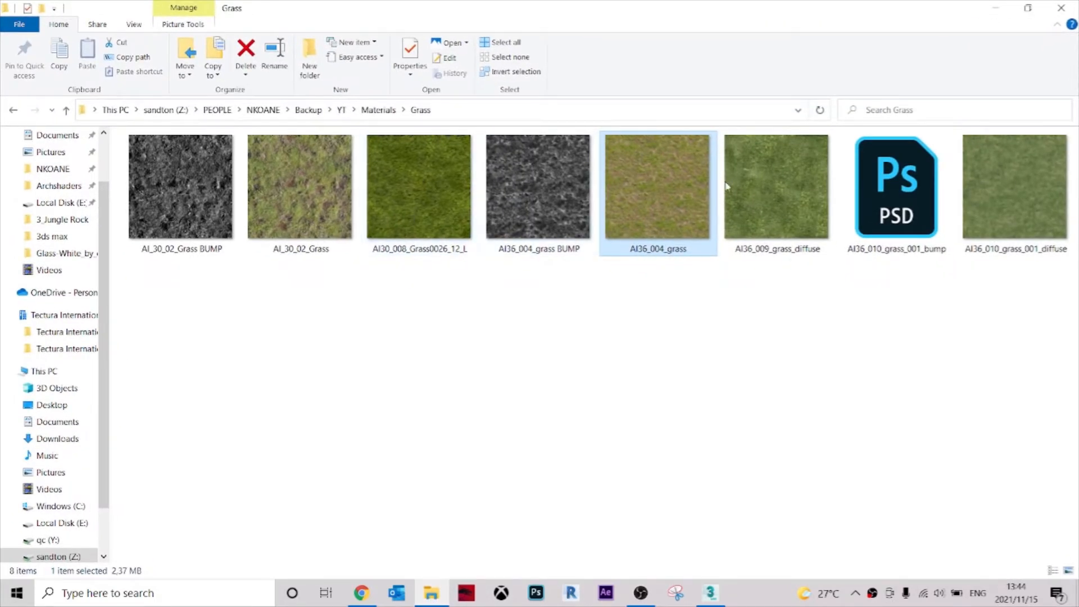
left_click(777, 200)
double_click(1040, 192)
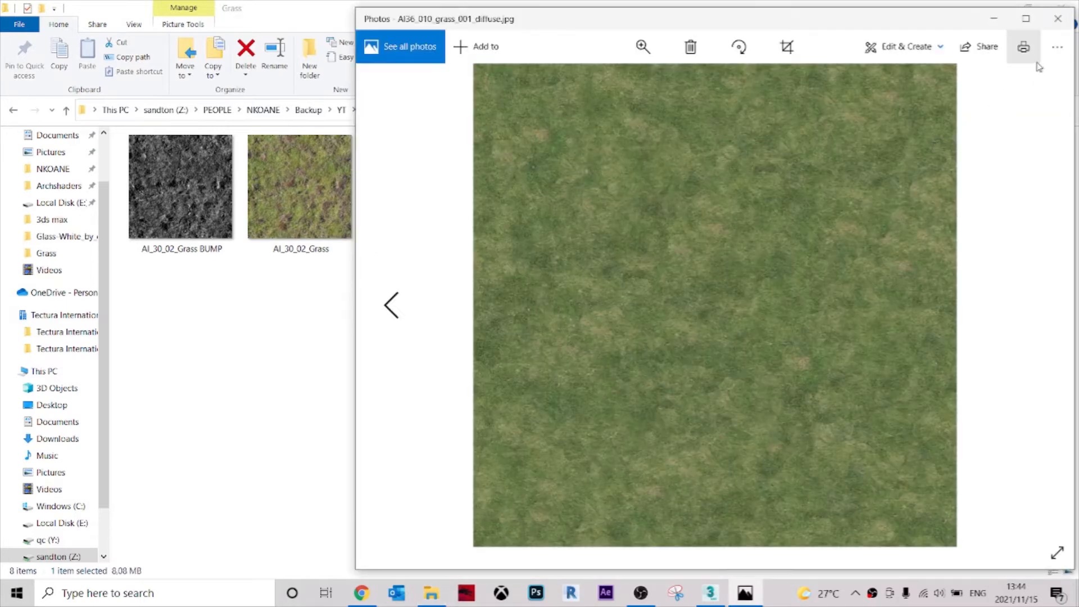
left_click(1058, 18)
double_click(801, 181)
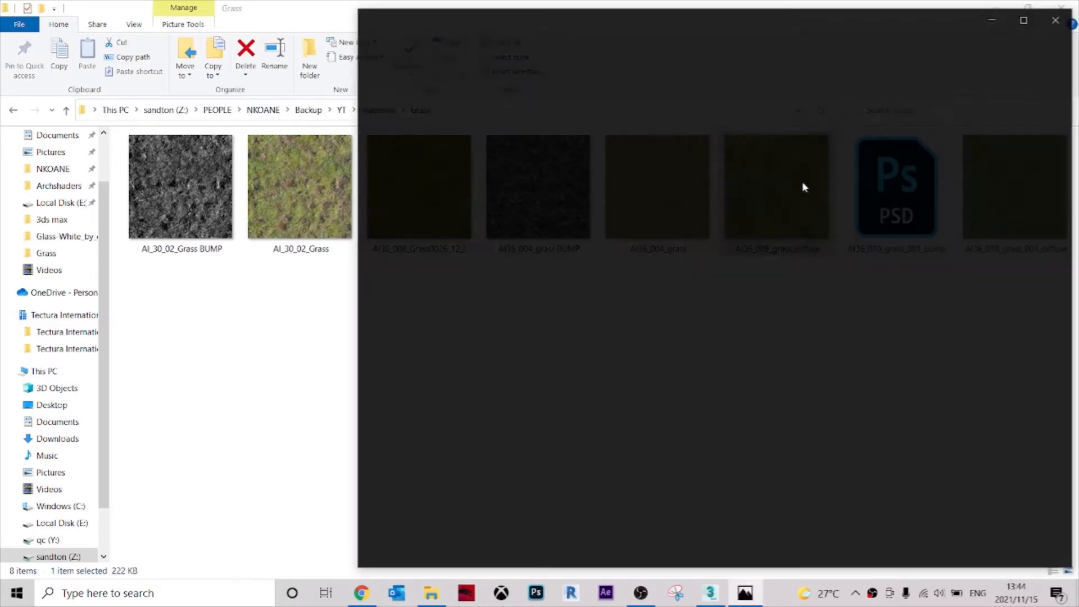
left_click(1061, 21)
left_click(1041, 168)
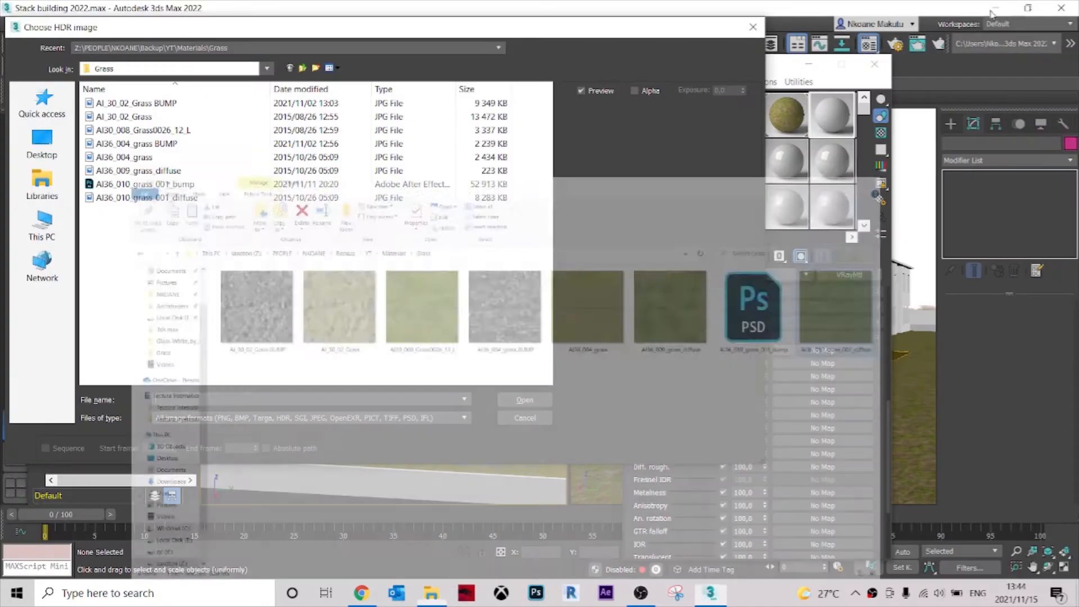
left_click(995, 8)
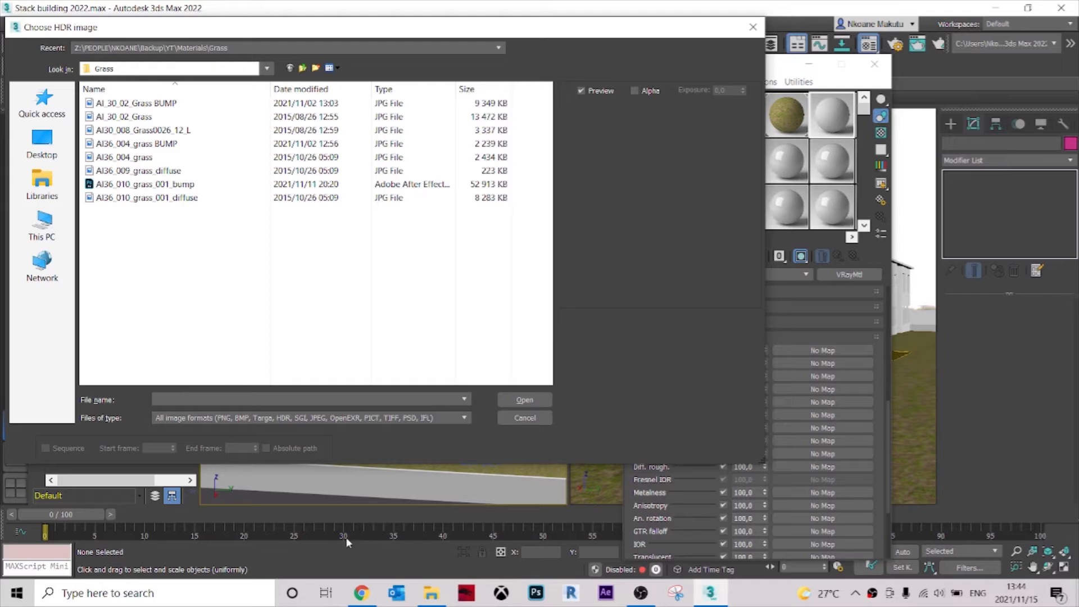
Load AI36_010_grass_001_diffuse as the diffuse bitmap and open an enlarged preview of the material sample.
left_click(163, 198)
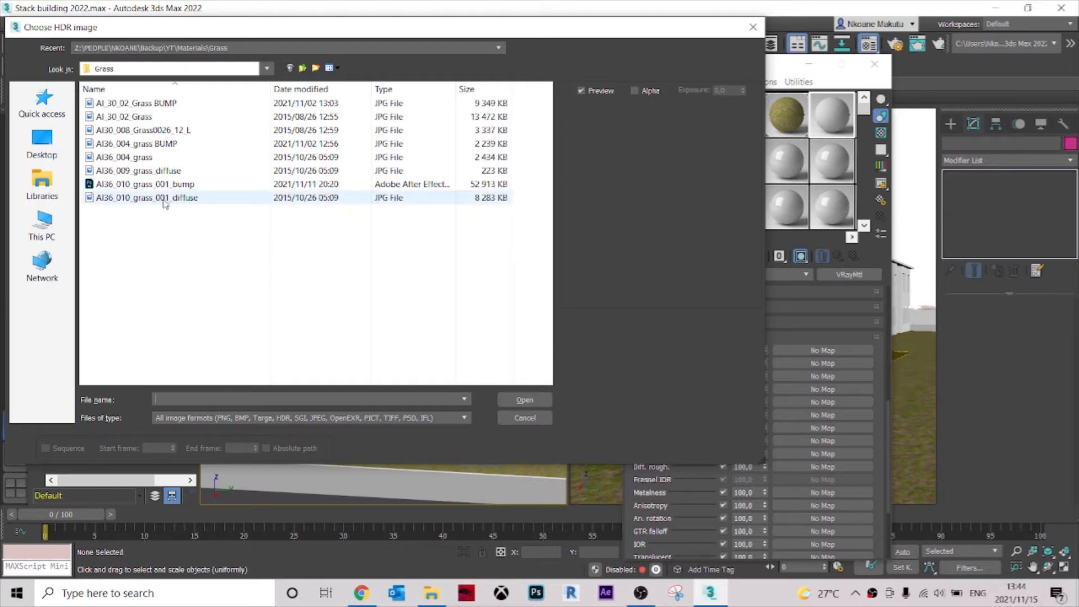
left_click(525, 399)
double_click(836, 116)
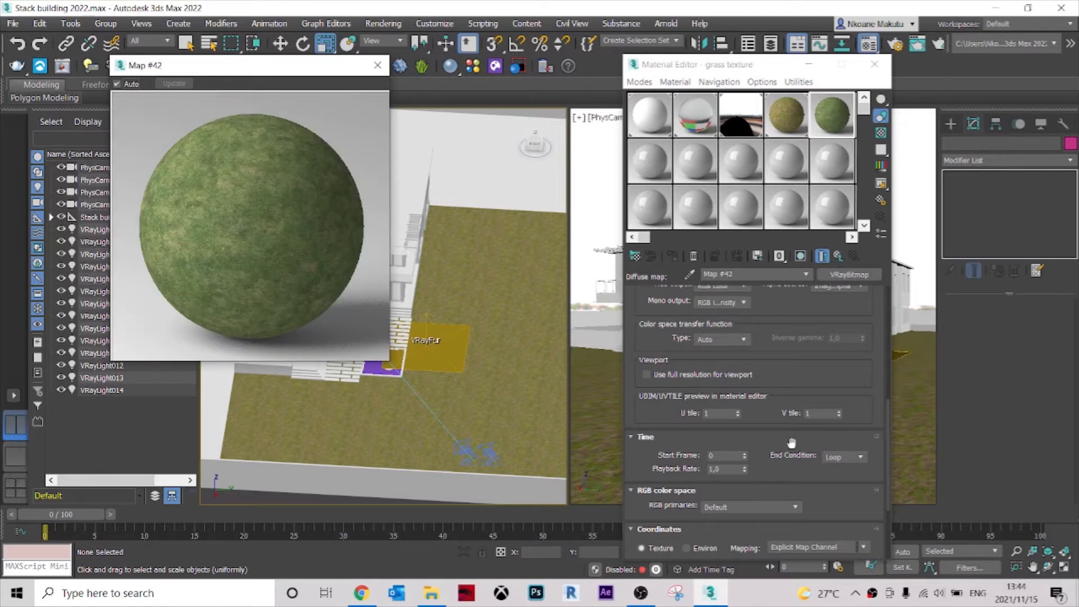
Set the diffuse bitmap's RGB primaries to Raw and return to the grass texture material's basic parameters.
scroll(792, 441, "down", 5)
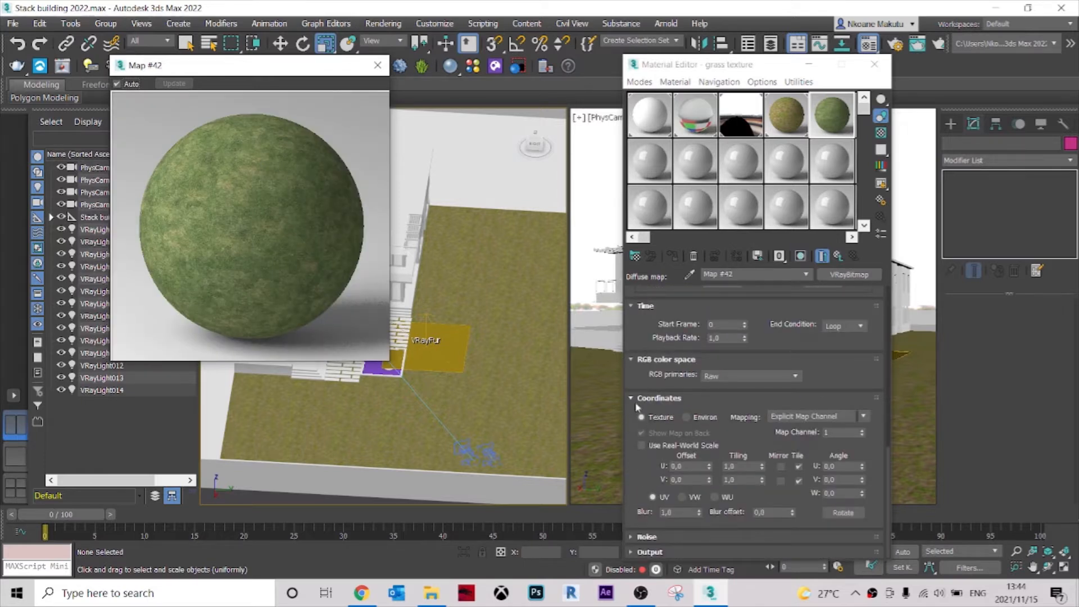
left_click(636, 401)
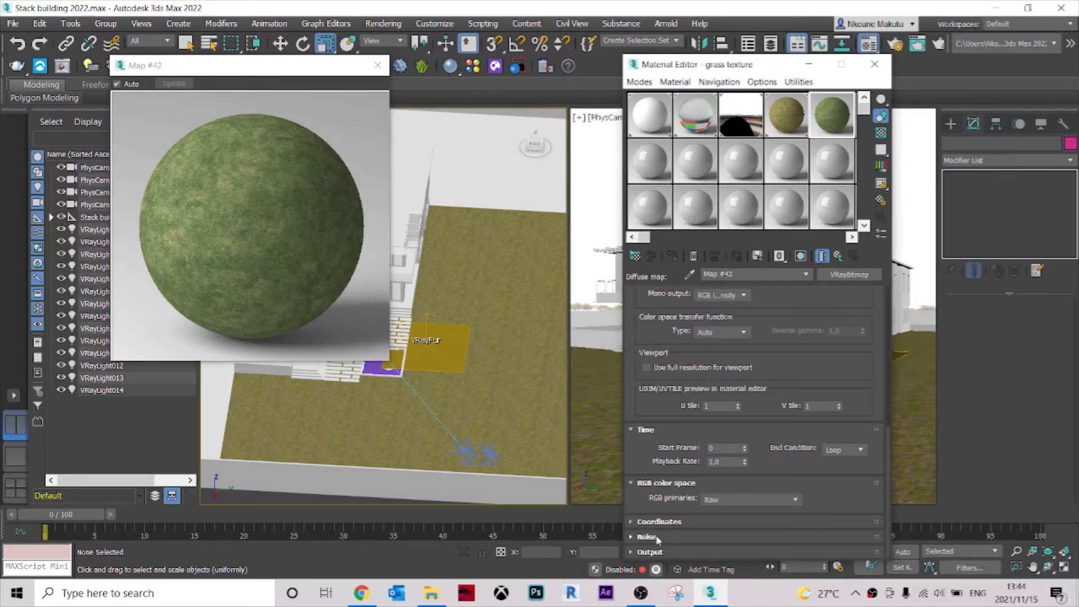
left_click(806, 274)
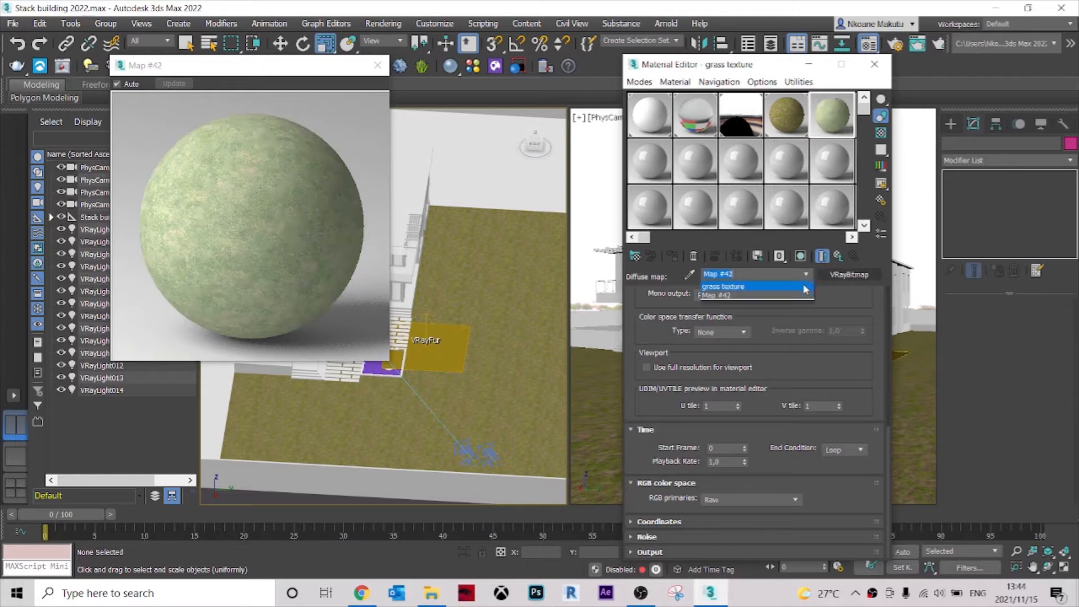
left_click(775, 283)
key("Up")
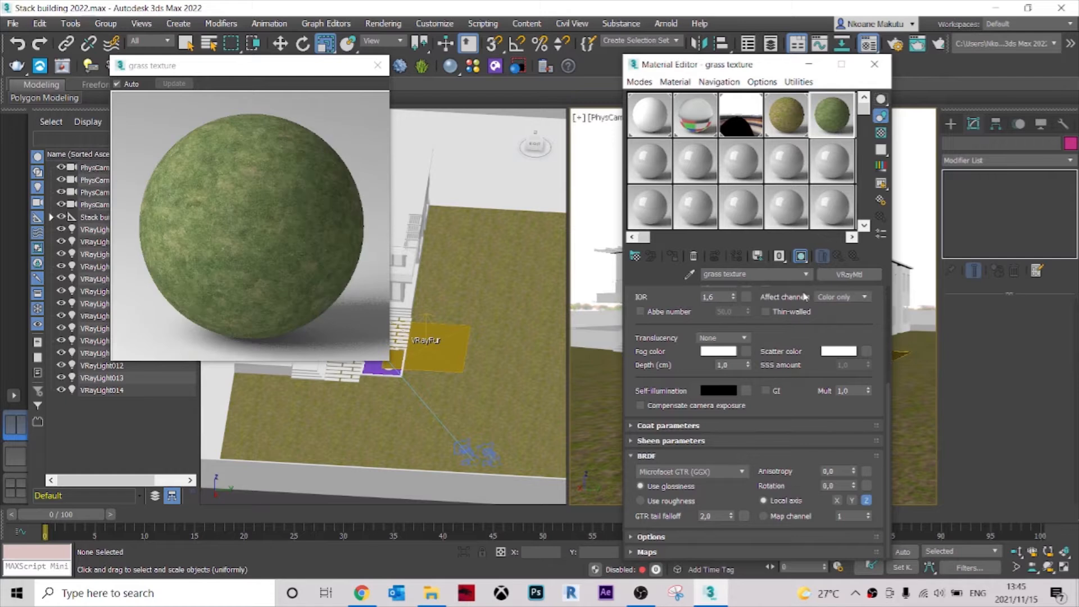
left_click(807, 276)
left_click(808, 277)
left_click_drag(836, 323, 823, 475)
scroll(798, 360, "up", 1)
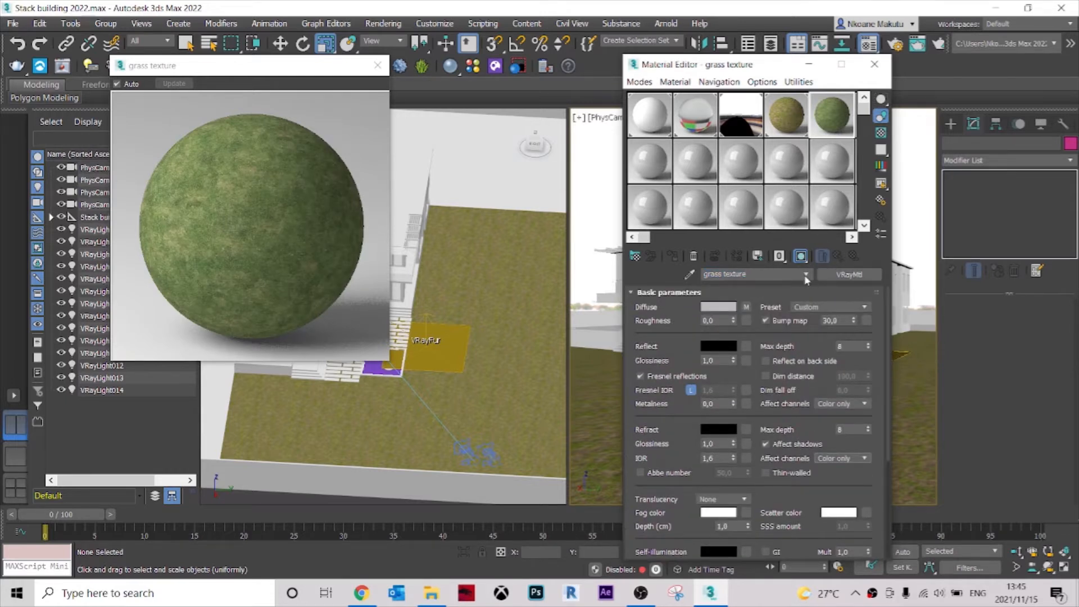
Assign a VRayBitmap map loaded with the AI36_010_grass_001_bump JPG to the grass texture material's bump channel.
left_click(836, 175)
left_click(837, 116)
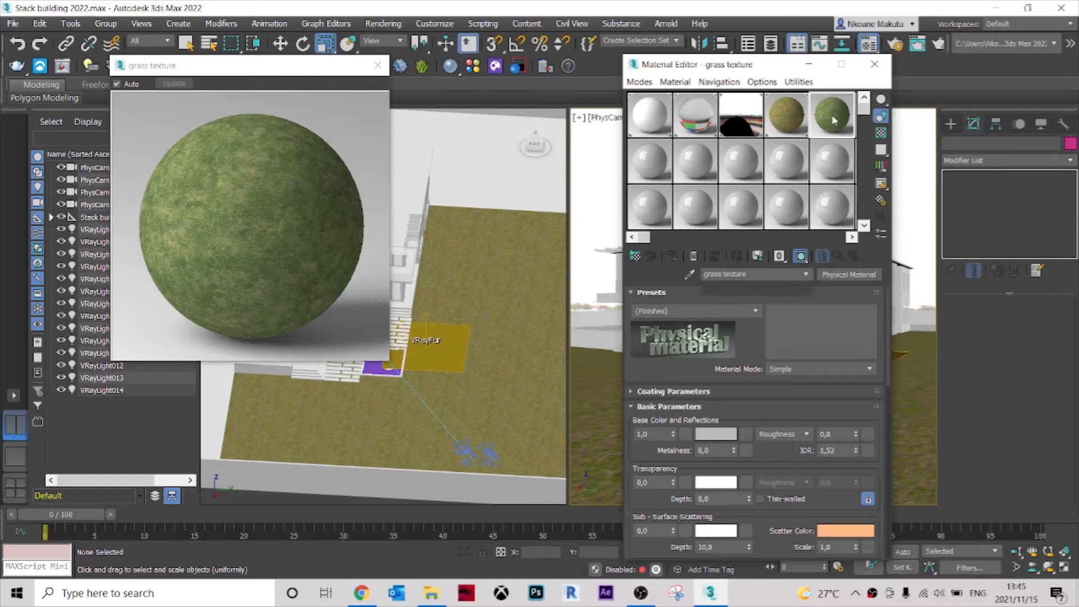
scroll(758, 495, "down", 1)
scroll(769, 433, "up", 1)
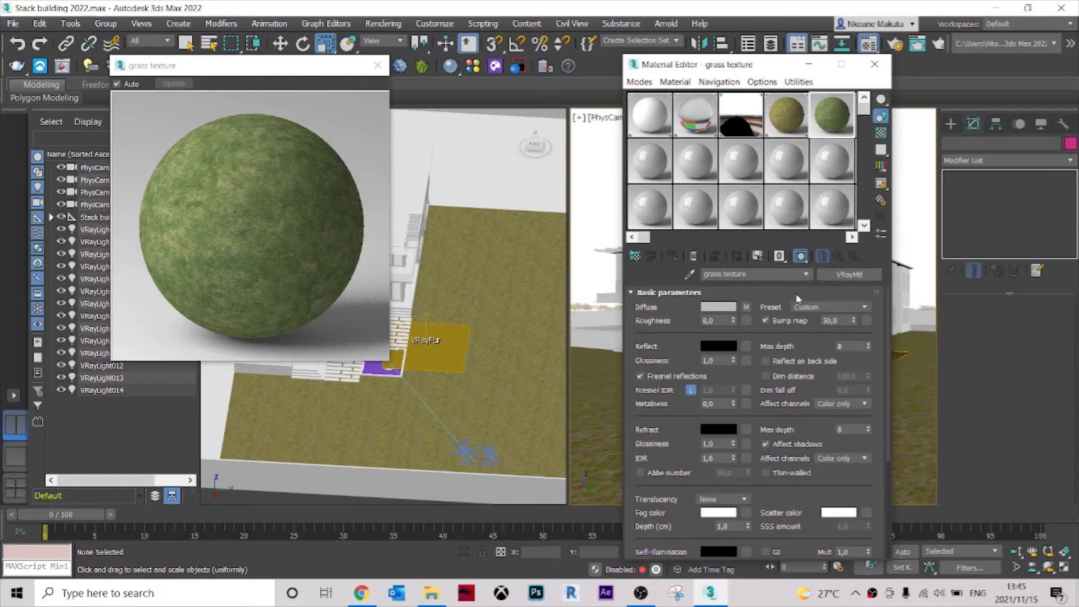
scroll(642, 515, "down", 5)
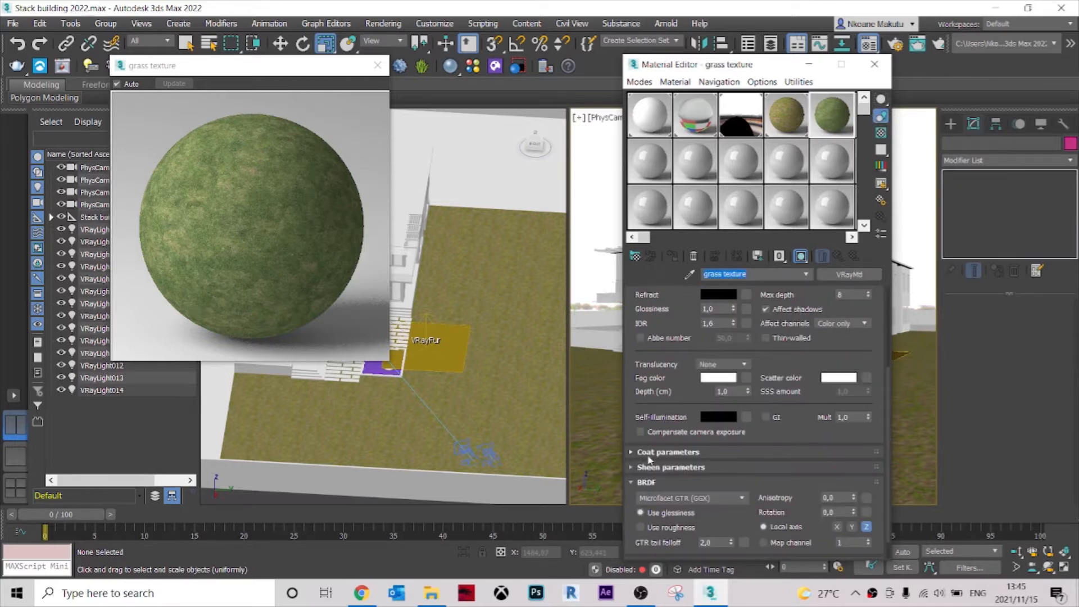
left_click(646, 552)
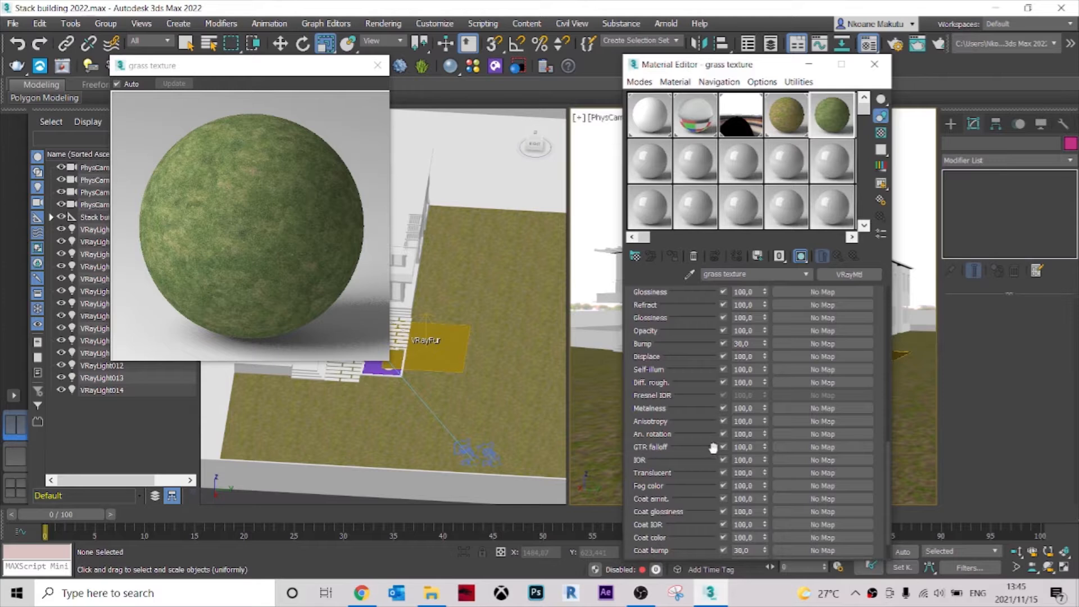
scroll(705, 356, "up", 2)
scroll(696, 359, "down", 1)
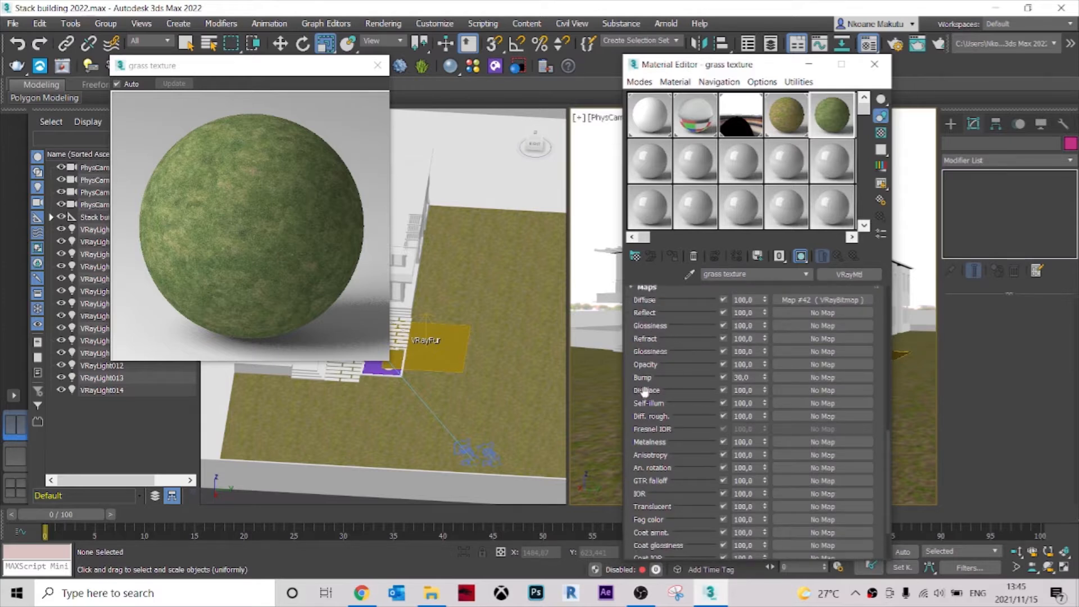
left_click(816, 377)
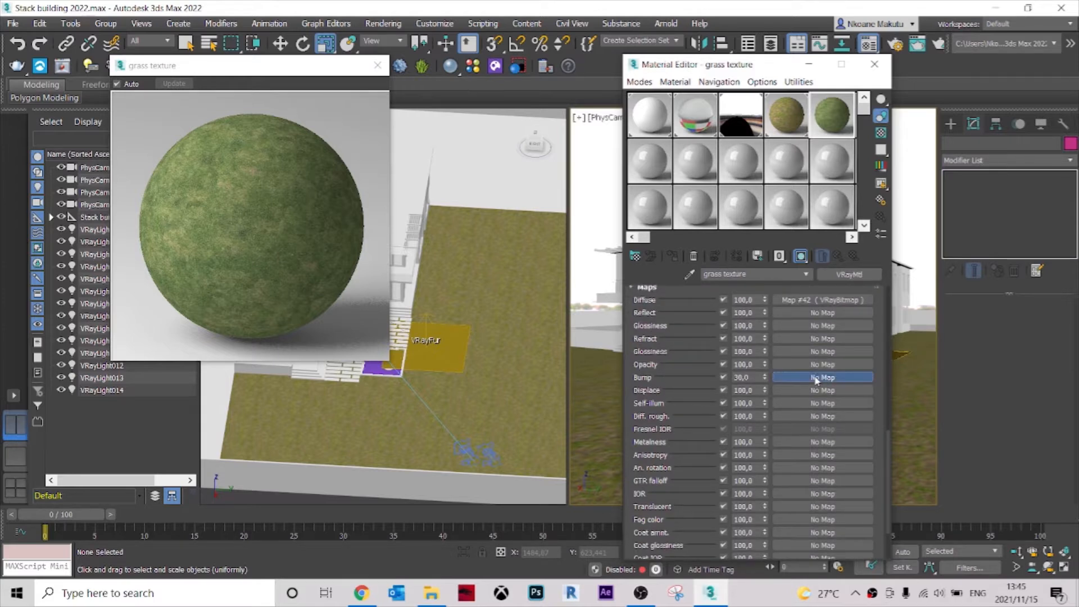
left_click(443, 490)
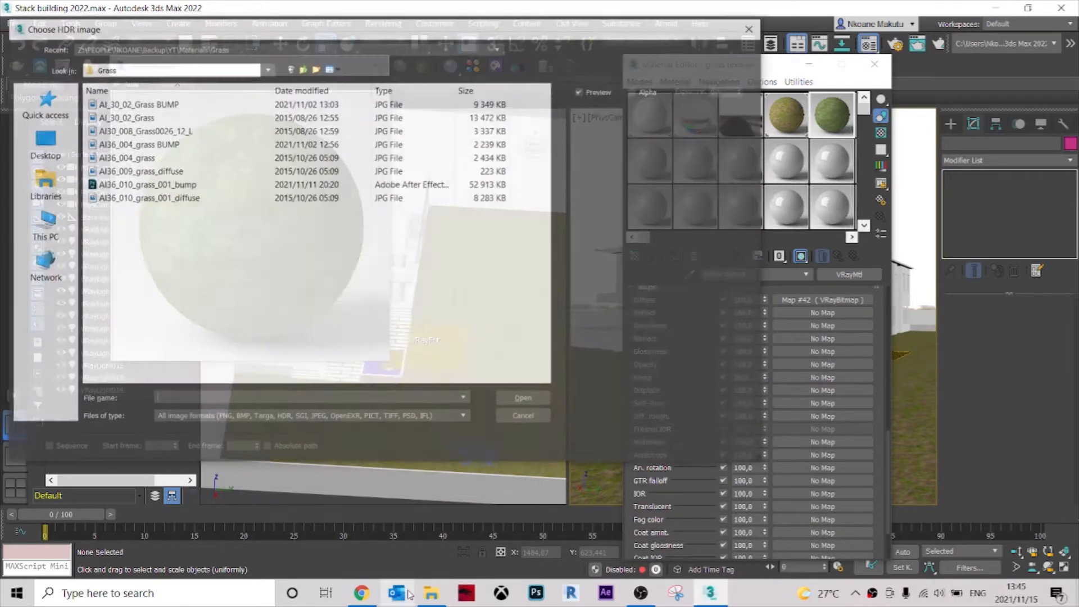
left_click(170, 212)
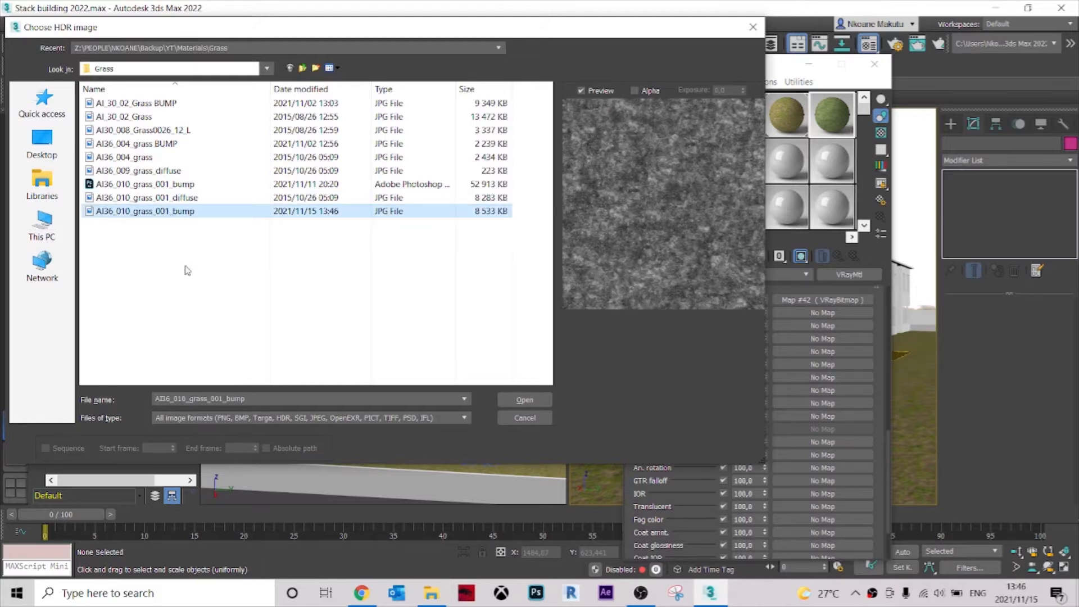
left_click(523, 399)
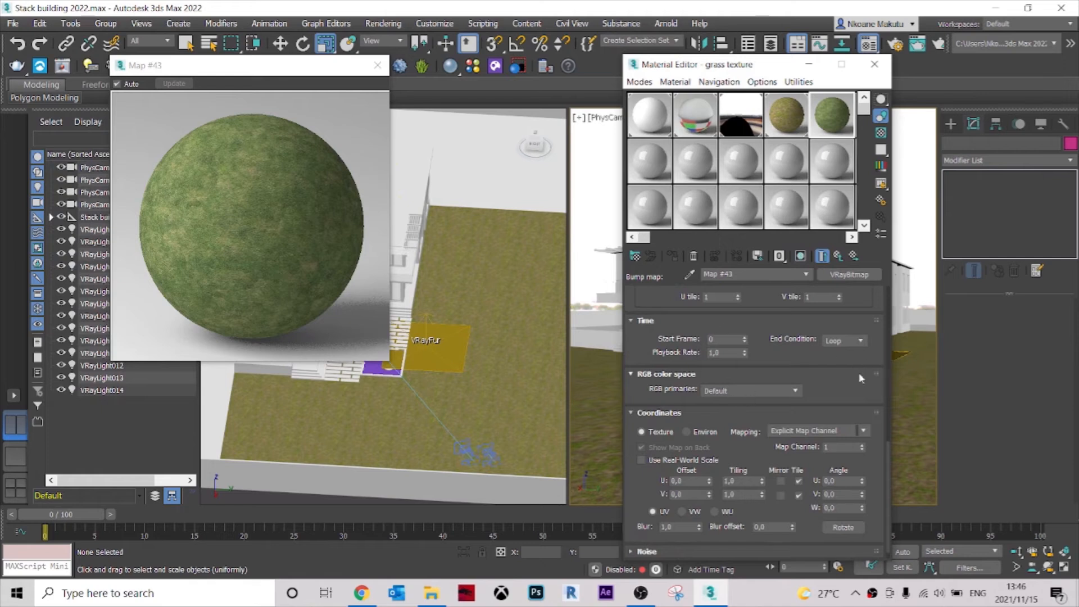
Return to the grass texture material's maps and set the bump amount to 40.
left_click(805, 275)
left_click(777, 284)
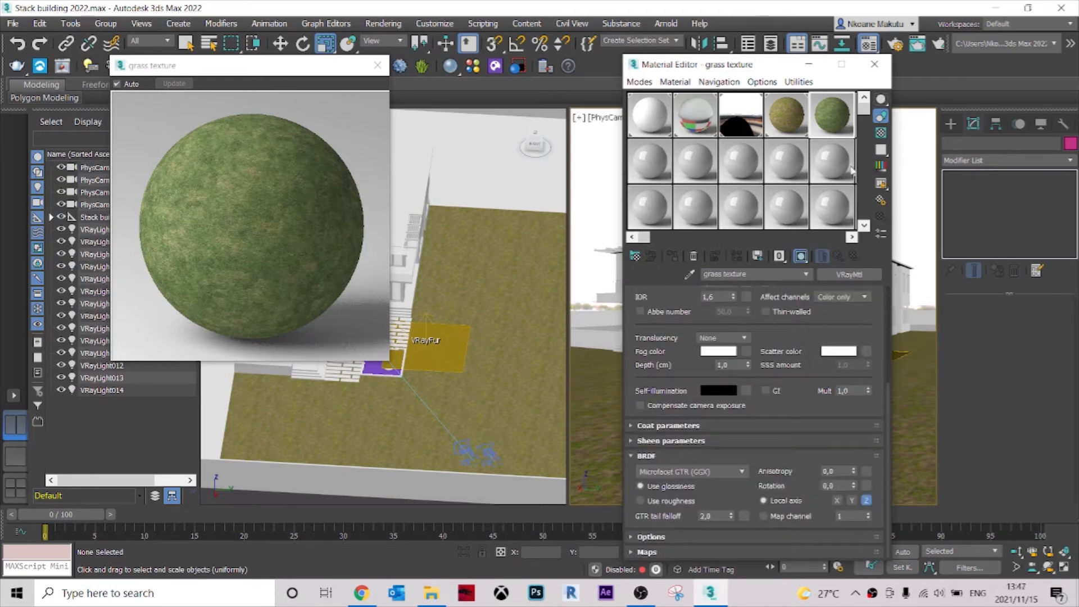
left_click(648, 551)
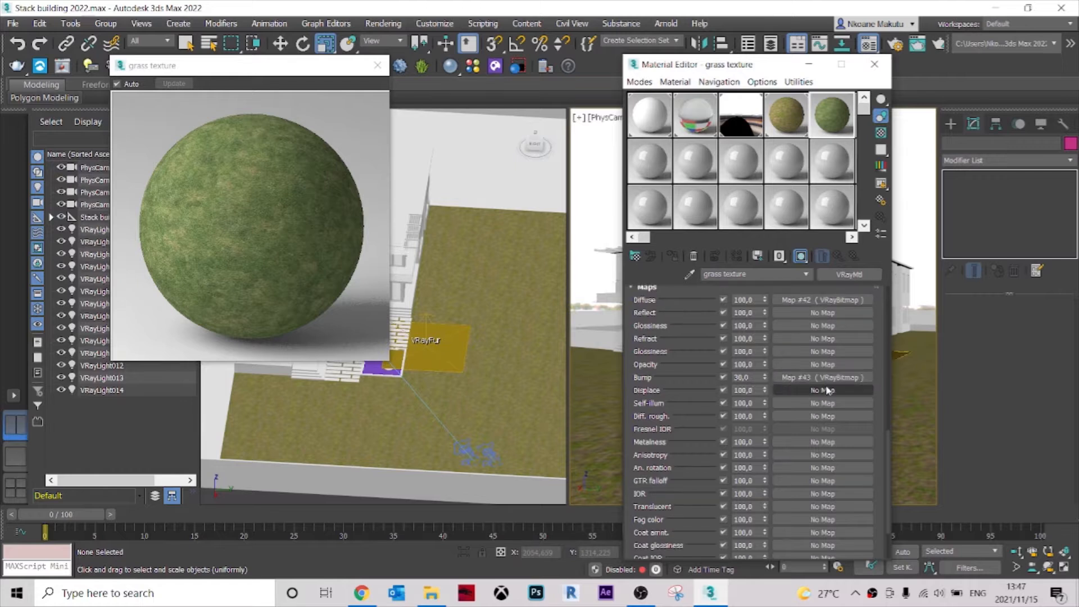
left_click(823, 377)
left_click(805, 275)
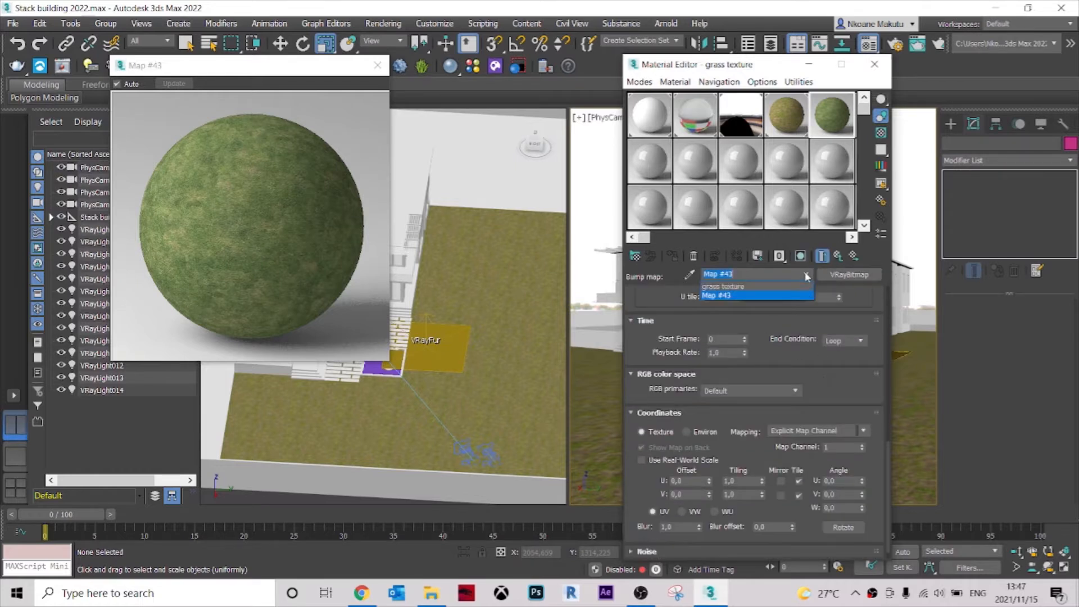
left_click(786, 287)
left_click(643, 552)
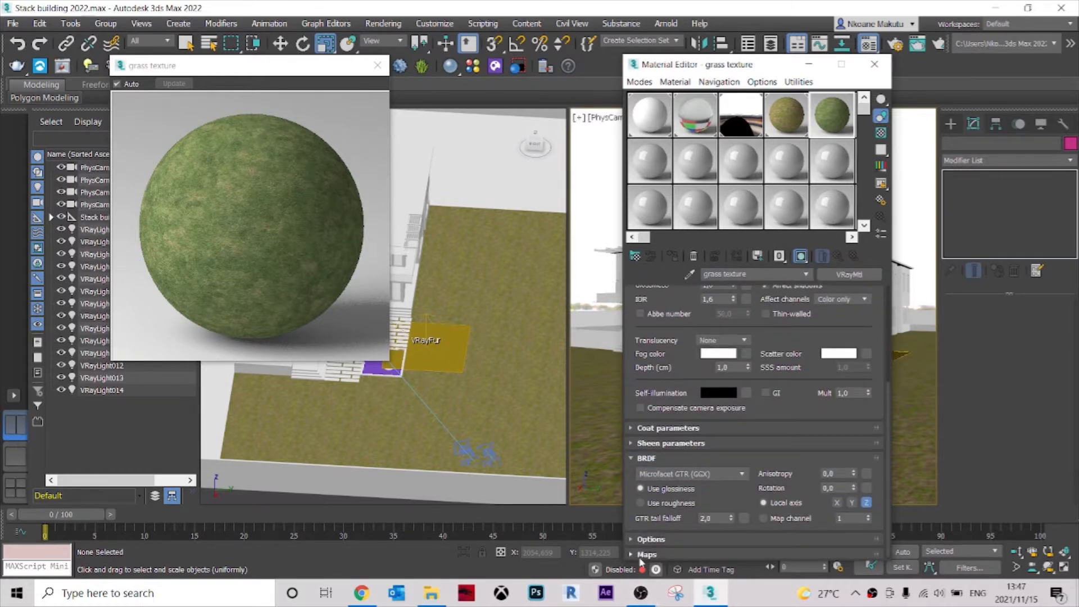
double_click(740, 344)
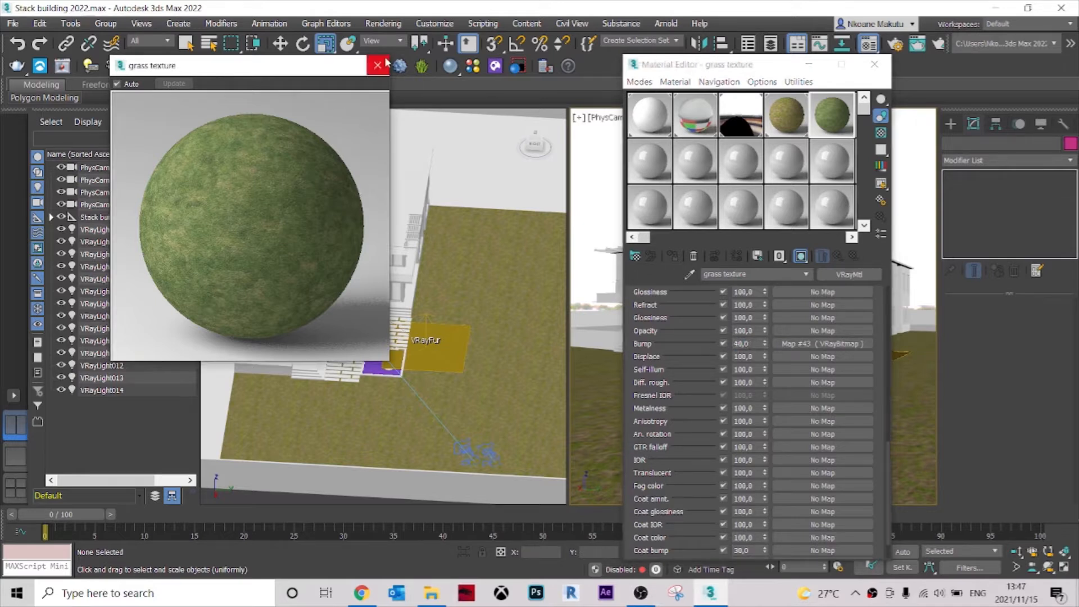
Close the enlarged sample preview and assign the grass texture material to the lawn's VRayFur.
left_click(378, 65)
left_click(417, 374)
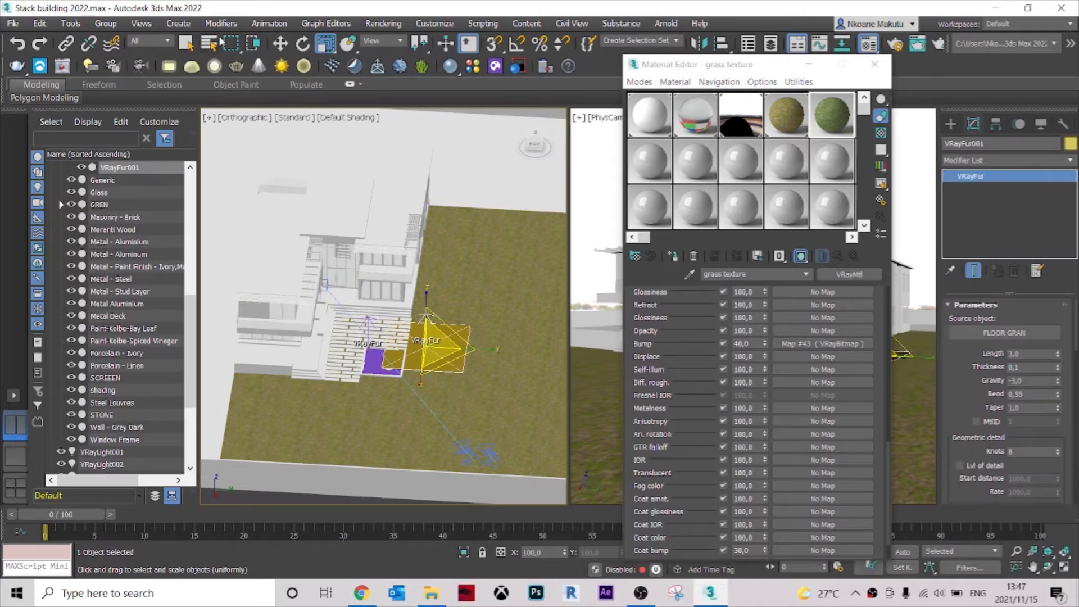
left_click(186, 43)
key("w")
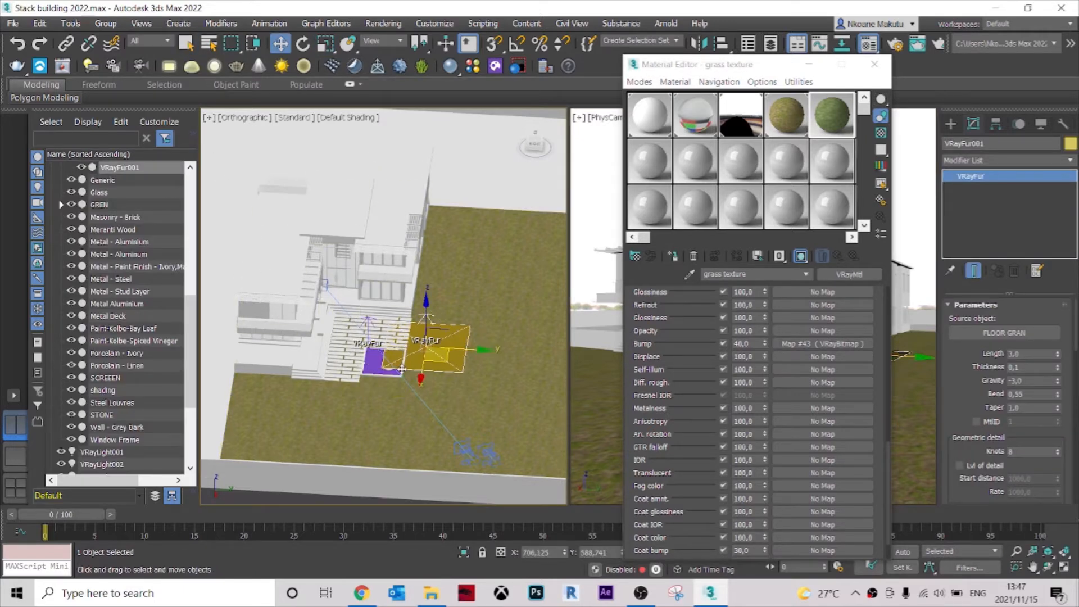
middle_click_drag(464, 360, 457, 324, "alt")
scroll(458, 324, "up", 2)
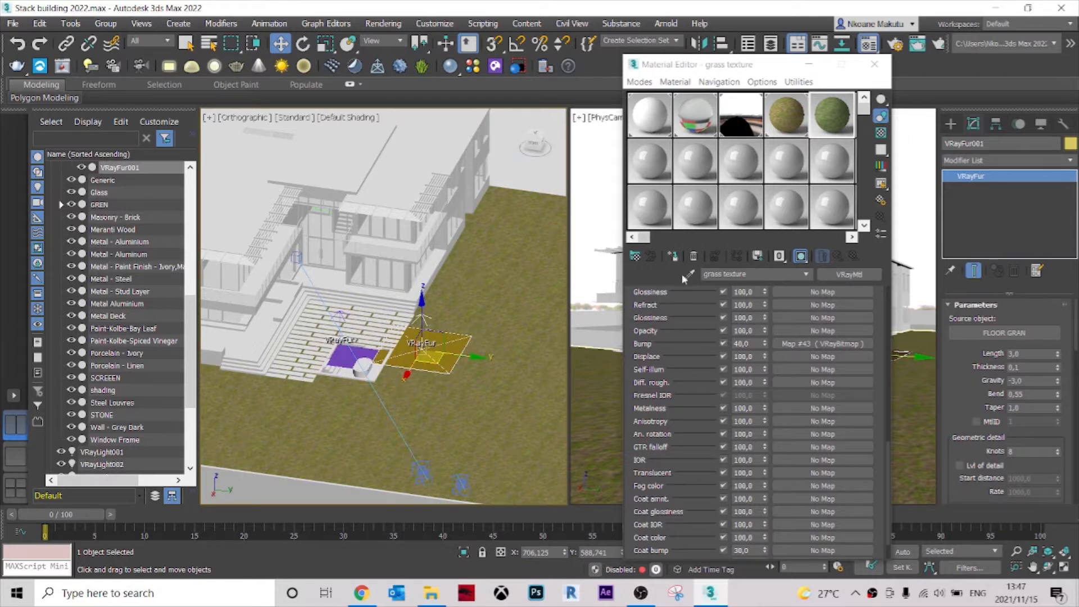
left_click(673, 257)
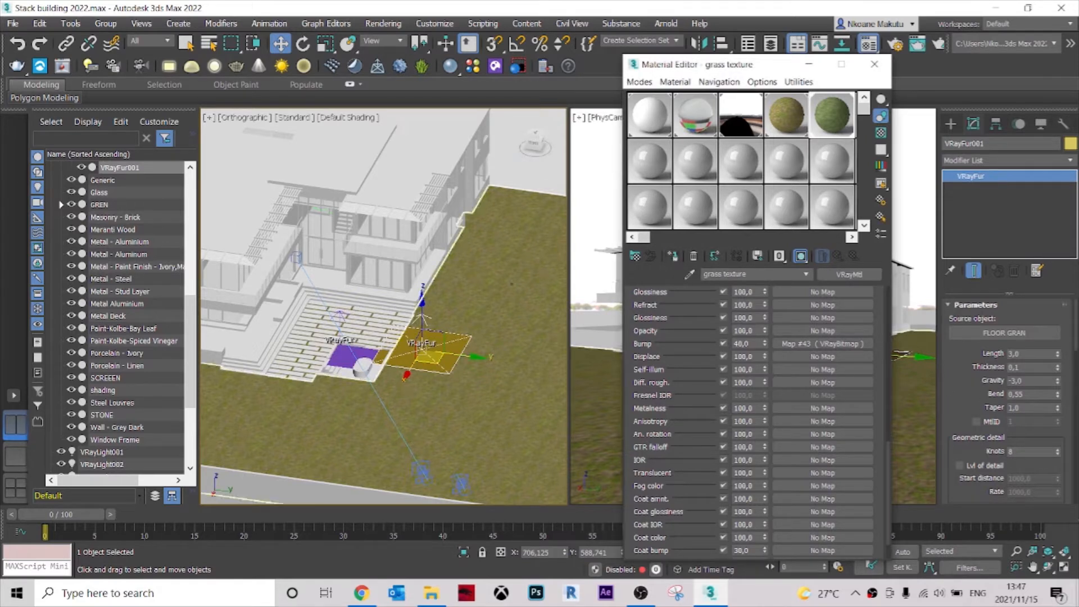
Assign the grass texture material to the VRayFur between the pool paving and clear the selection.
left_click(331, 338)
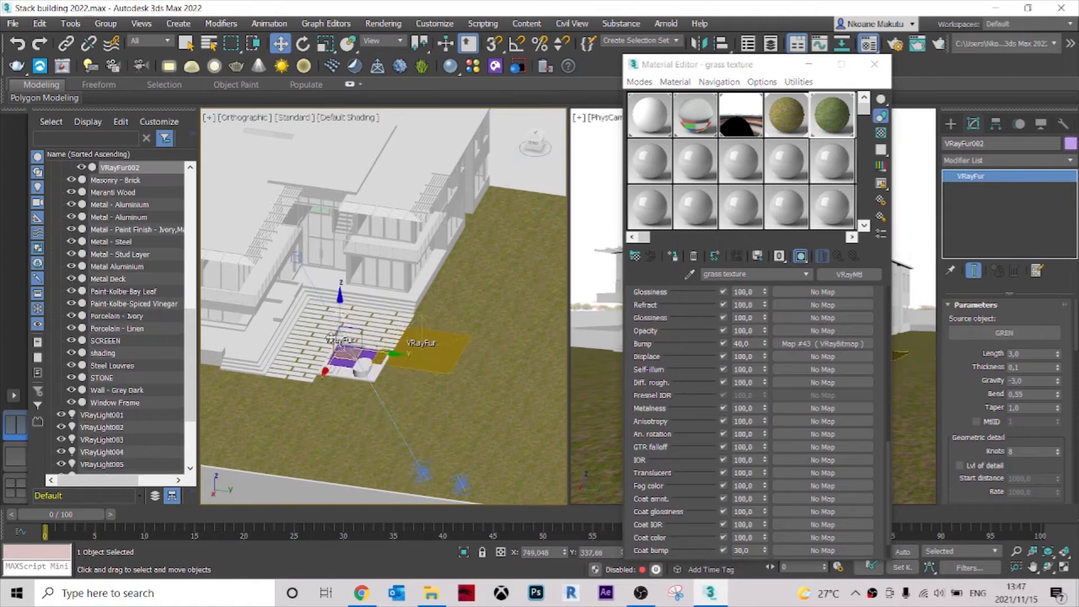
left_click(674, 260)
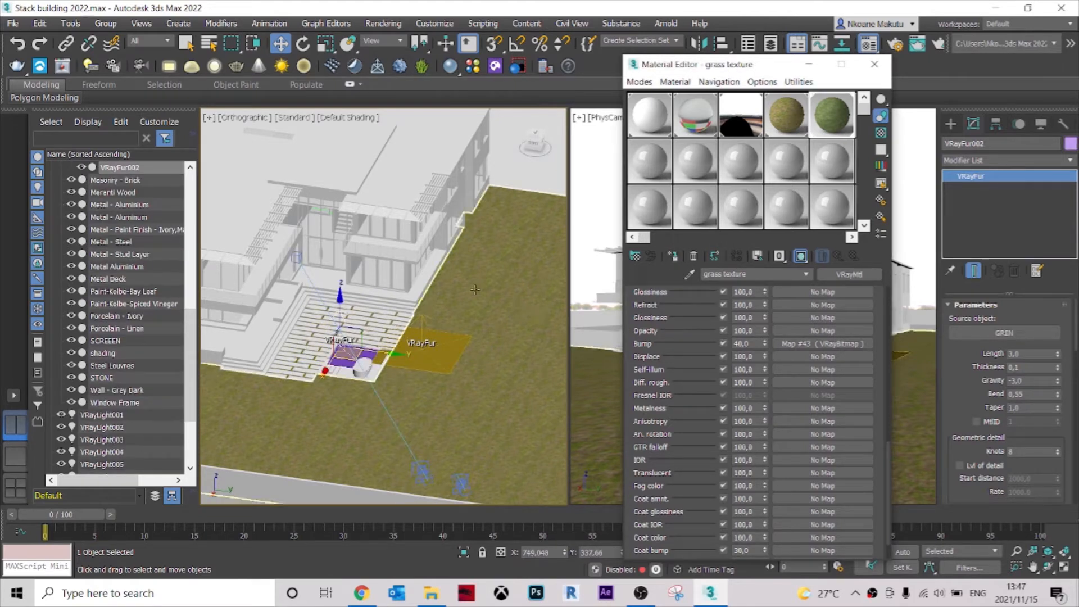
left_click(604, 185)
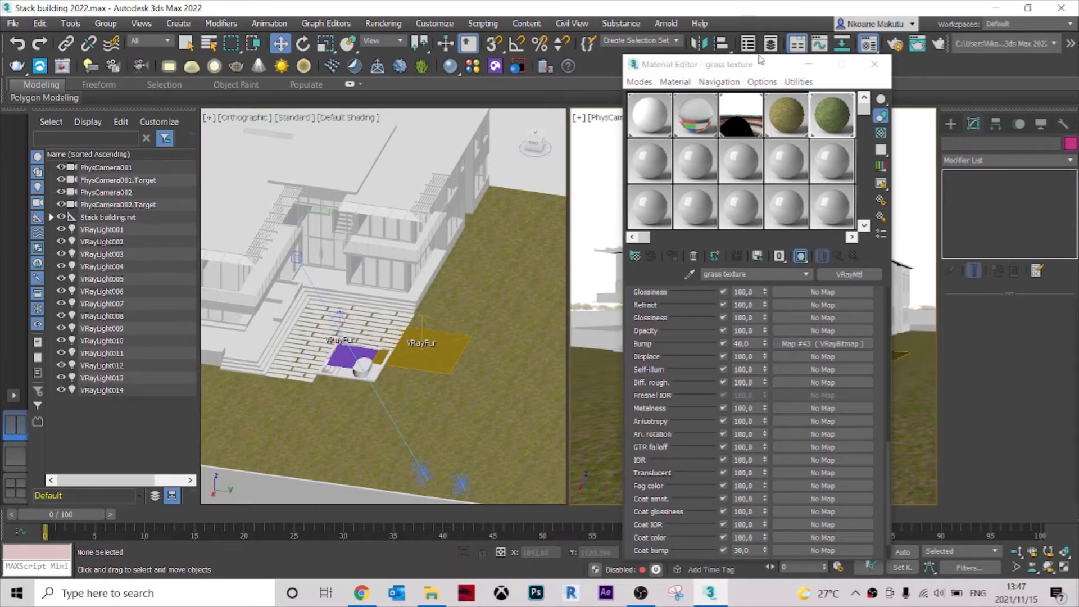
Move the Material Editor off the camera view and load the latest history render in the V-Ray Frame Buffer.
left_click_drag(761, 64, 259, 152)
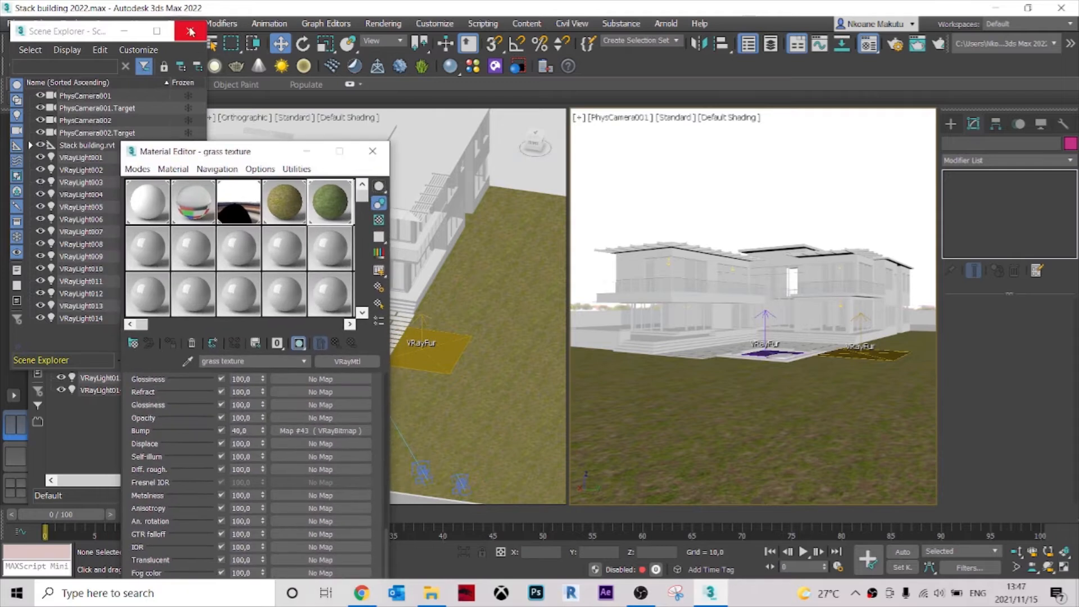
left_click(189, 31)
left_click(63, 65)
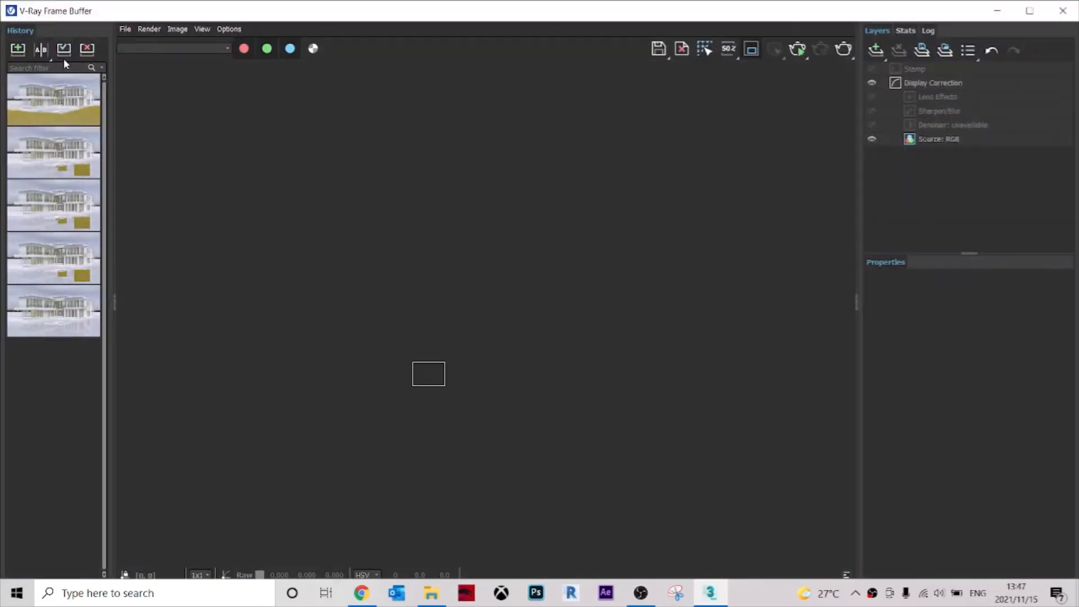
scroll(469, 371, "up", 3)
scroll(458, 408, "down", 2)
scroll(393, 388, "up", 1)
scroll(343, 397, "up", 2)
middle_click_drag(355, 385, 594, 325)
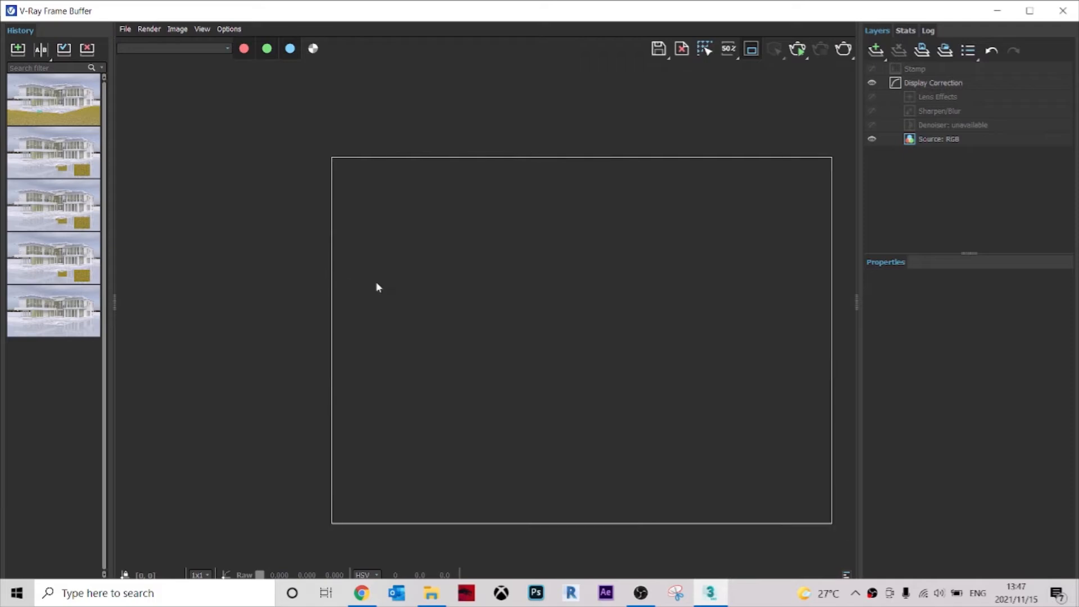
scroll(379, 284, "down", 1)
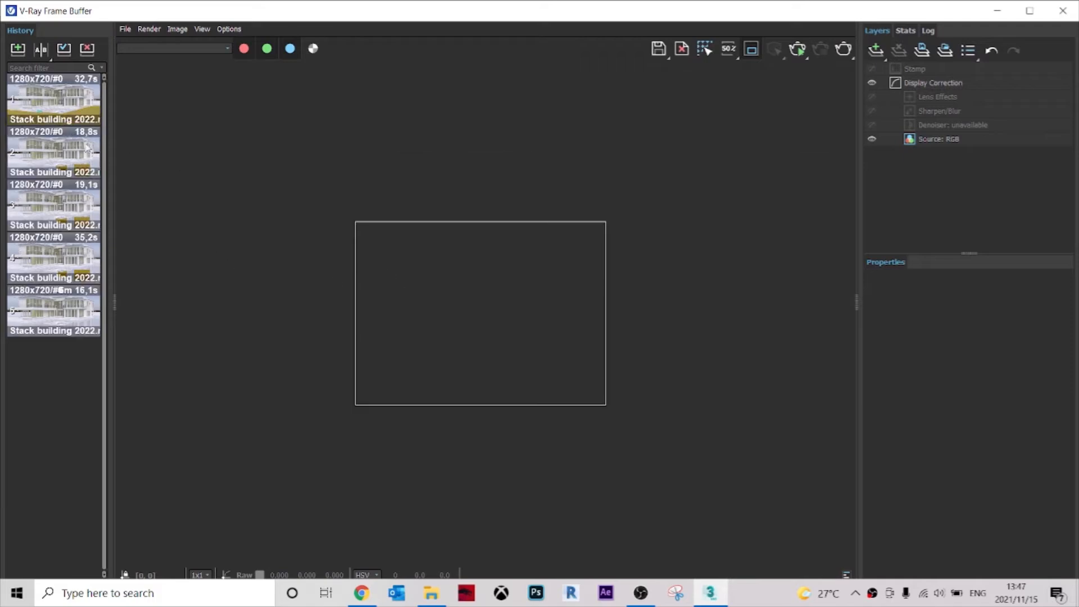
double_click(51, 101)
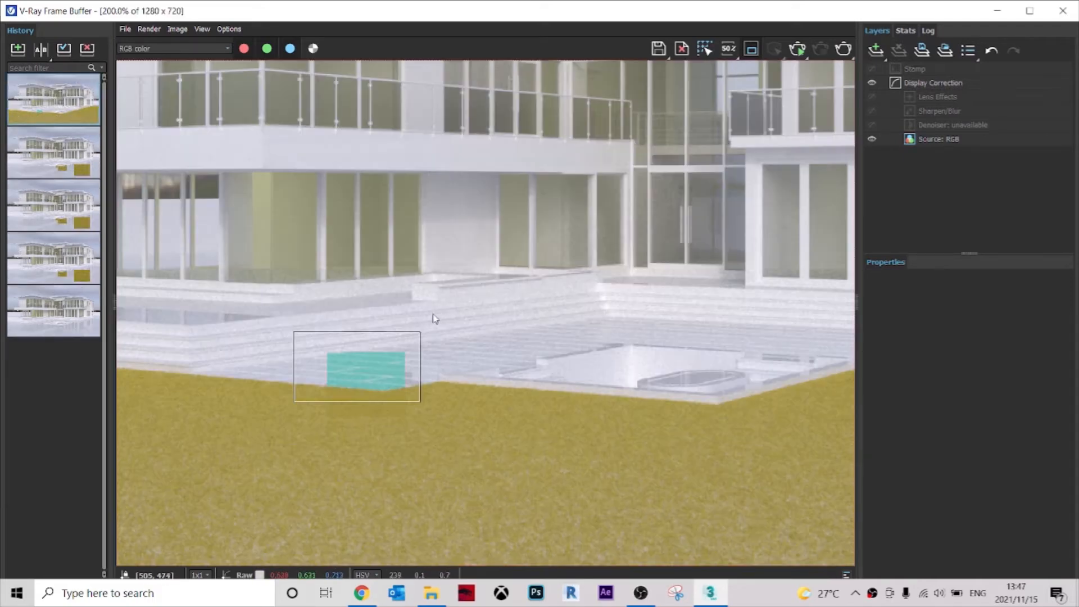
Extend the render region downward over the lawn in front of the paving and render it.
left_click_drag(341, 402, 356, 476)
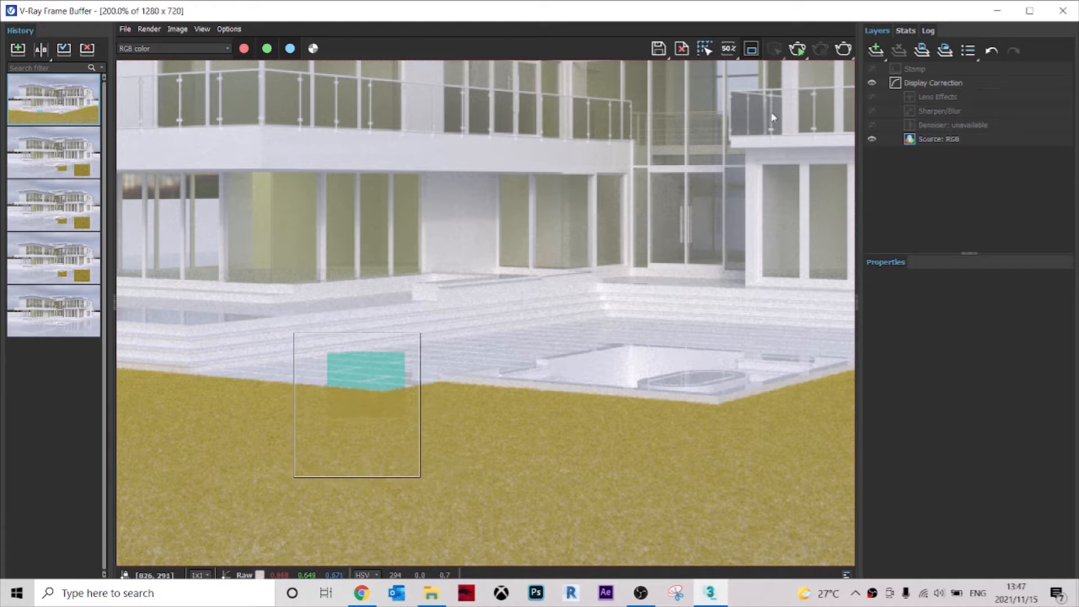
left_click(843, 49)
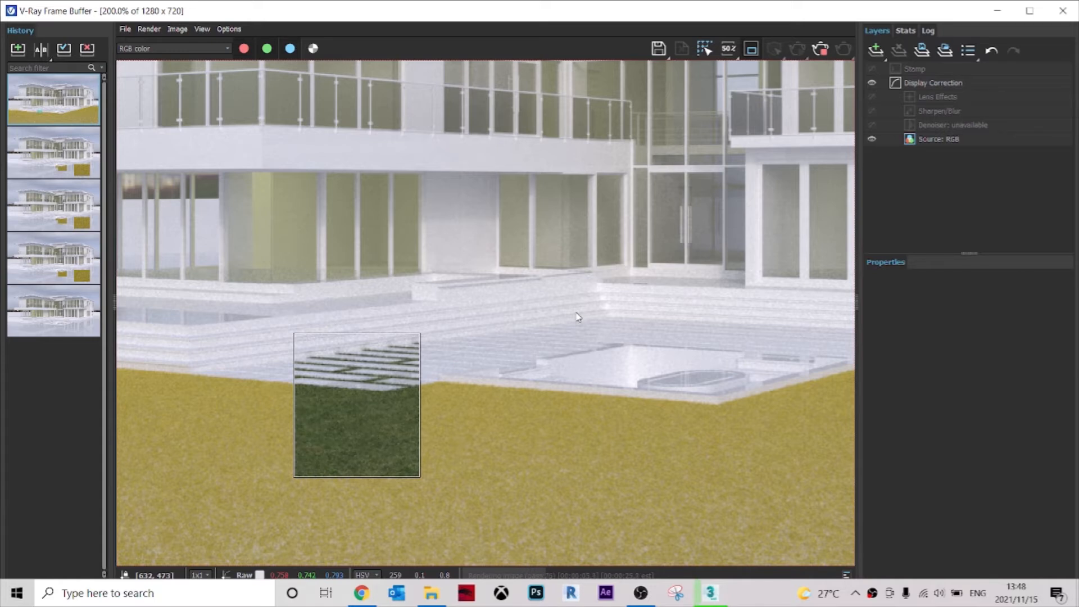
Examine the grass on the lawn and between the paving up close, stop the render and close the frame buffer.
scroll(336, 446, "up", 1)
scroll(438, 400, "down", 1)
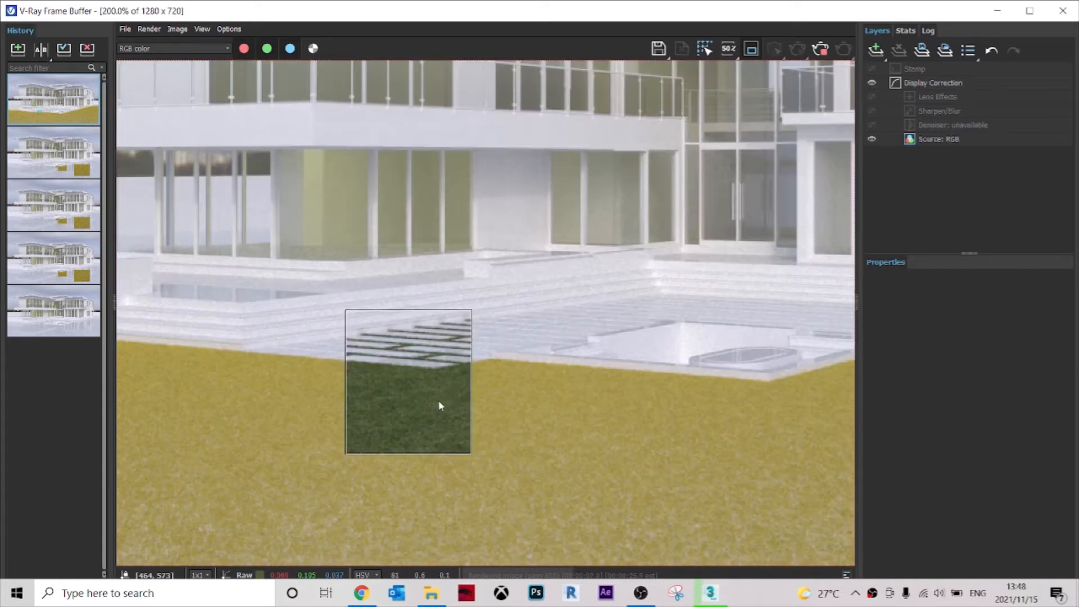
scroll(429, 380, "up", 2)
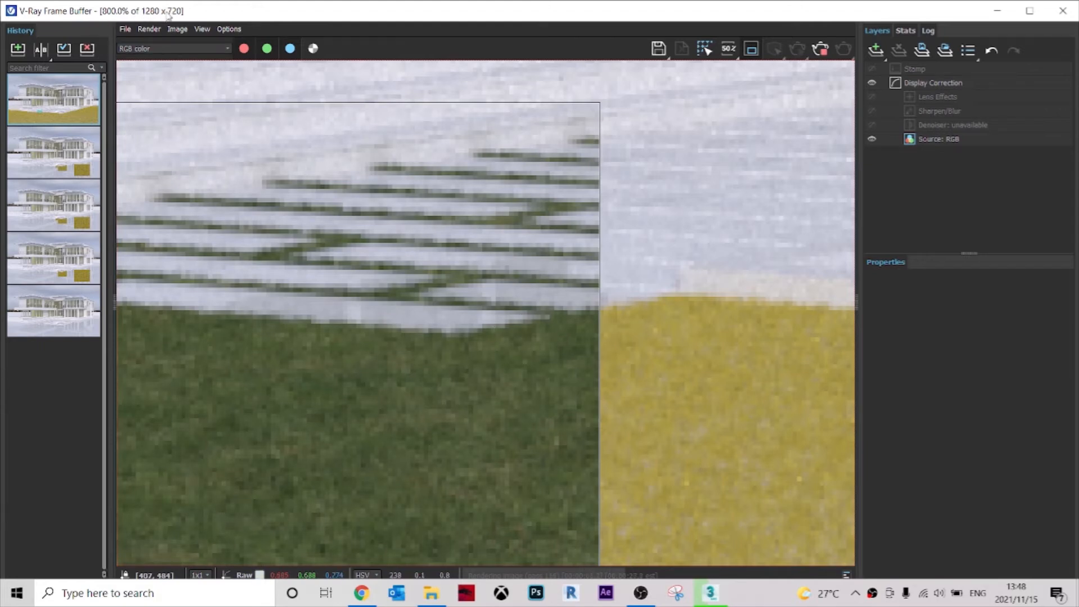
scroll(439, 366, "down", 1)
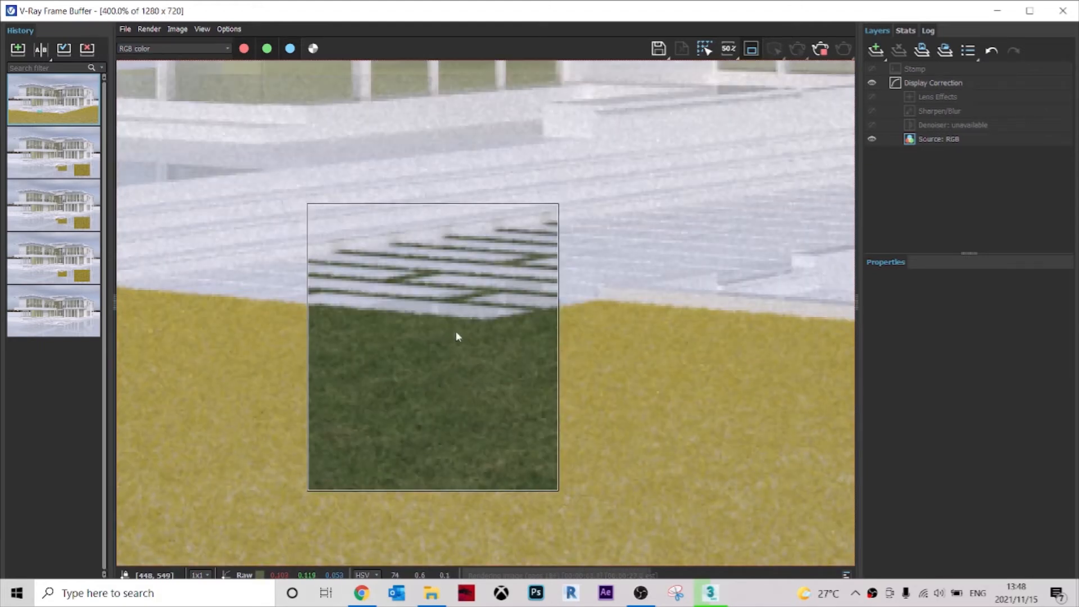
scroll(467, 360, "down", 1)
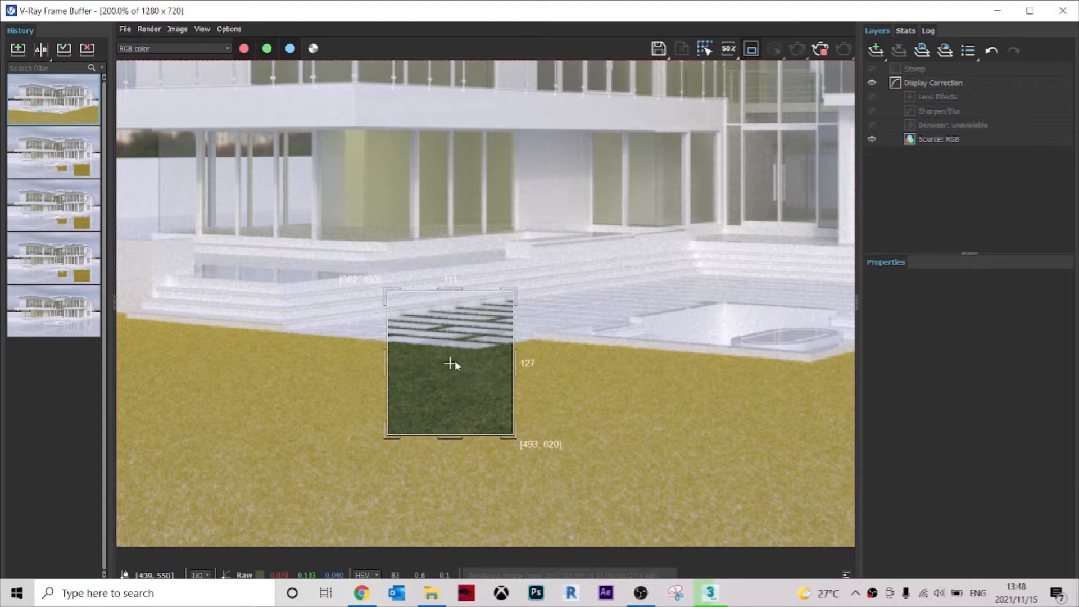
scroll(464, 353, "down", 1)
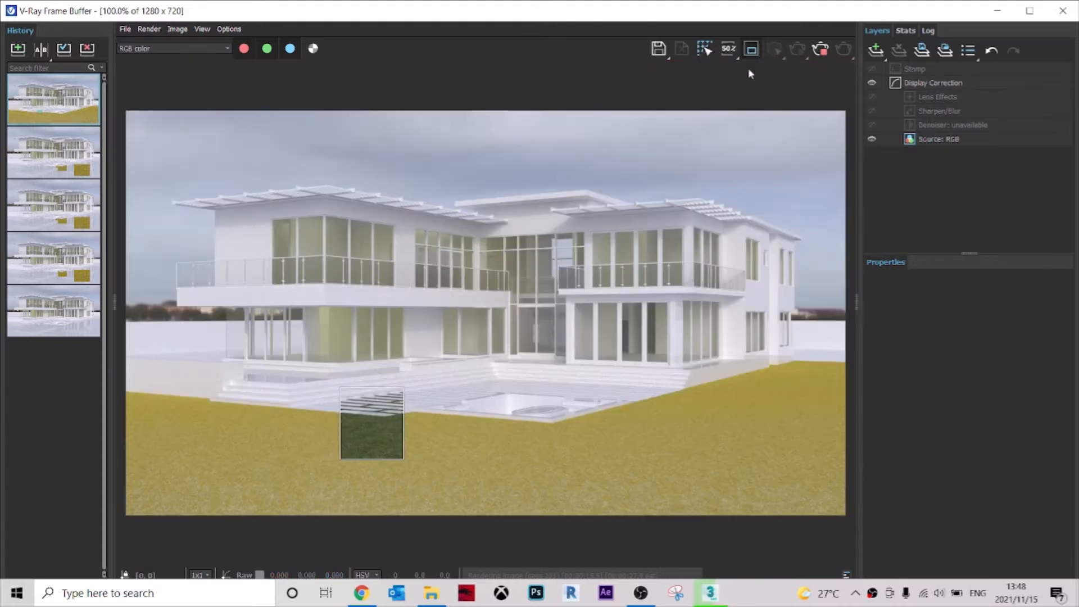
left_click(822, 50)
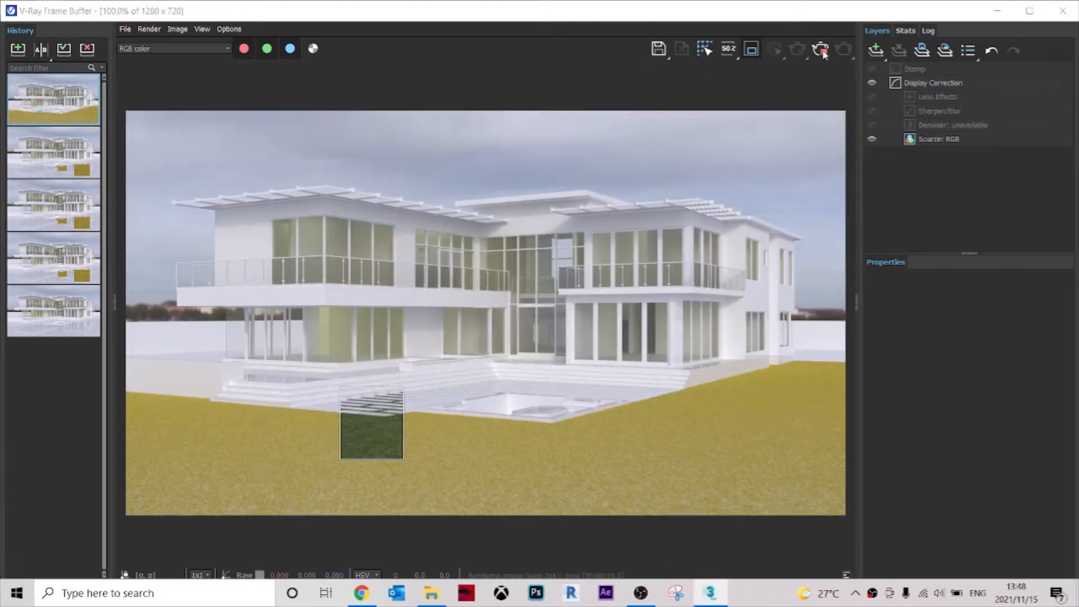
left_click(1062, 11)
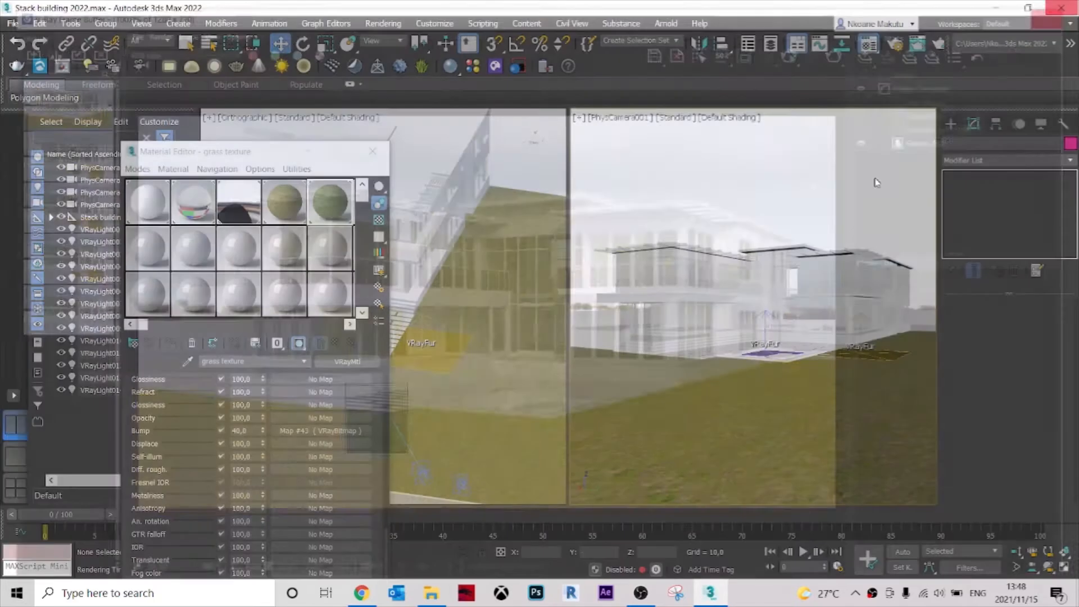
Start V-Ray Viewport IPR in the PhysCamera001 viewport to preview the grass across the whole lawn.
left_click(686, 118)
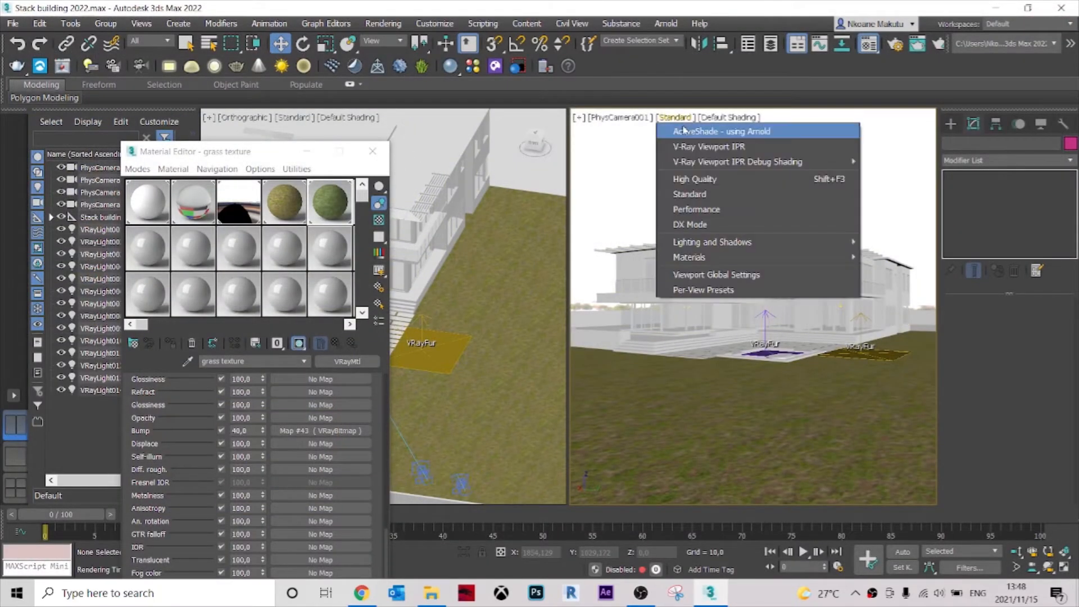
left_click(694, 147)
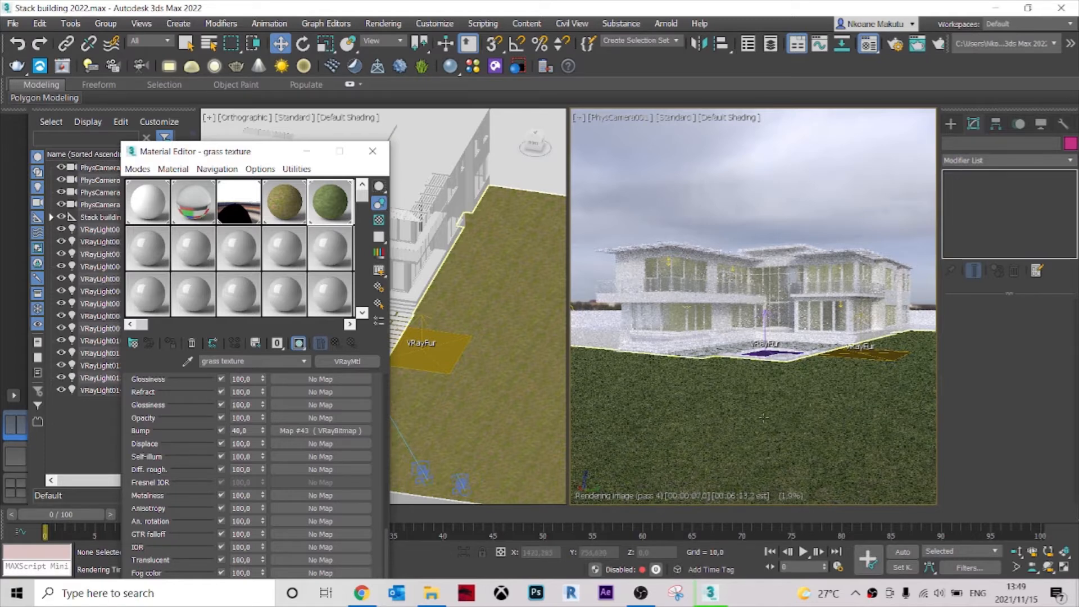
left_click(794, 386)
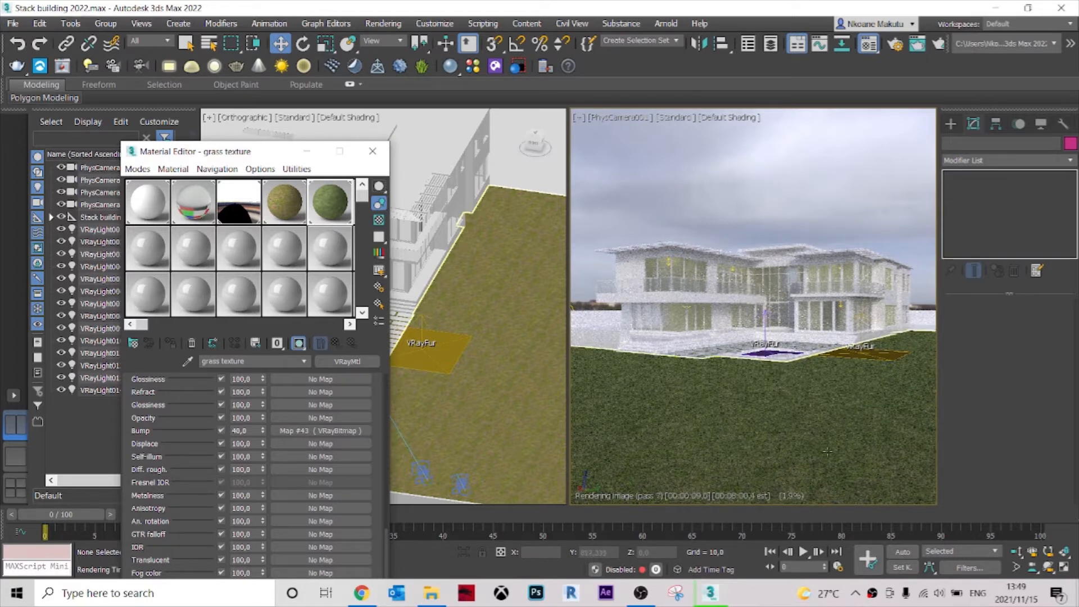
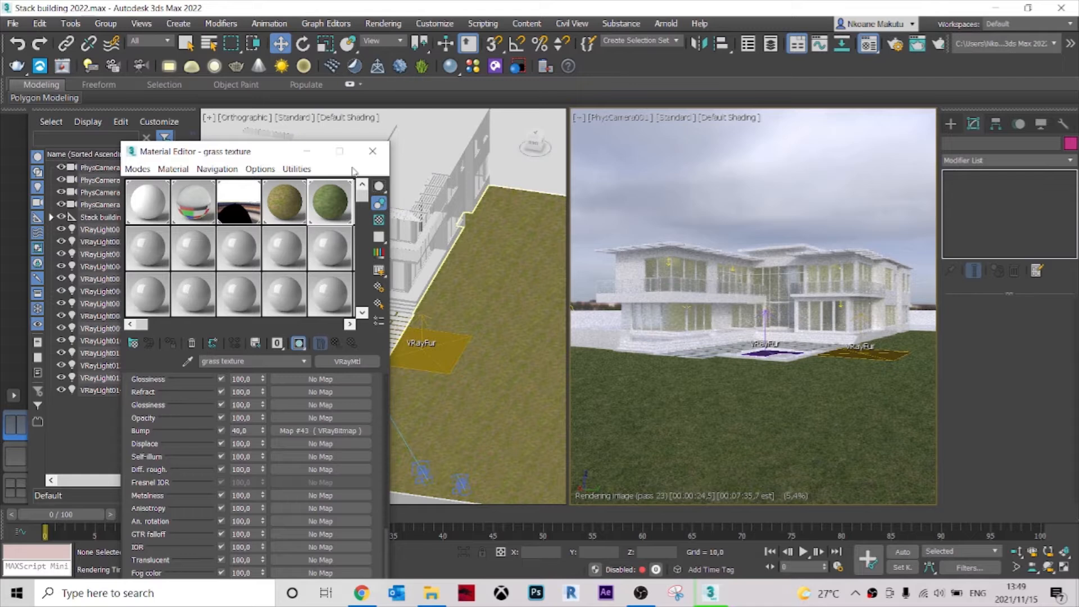
Close the Material Editor and look through the archmodels vol. 58 PDF catalogue for a suitable tree.
left_click(372, 153)
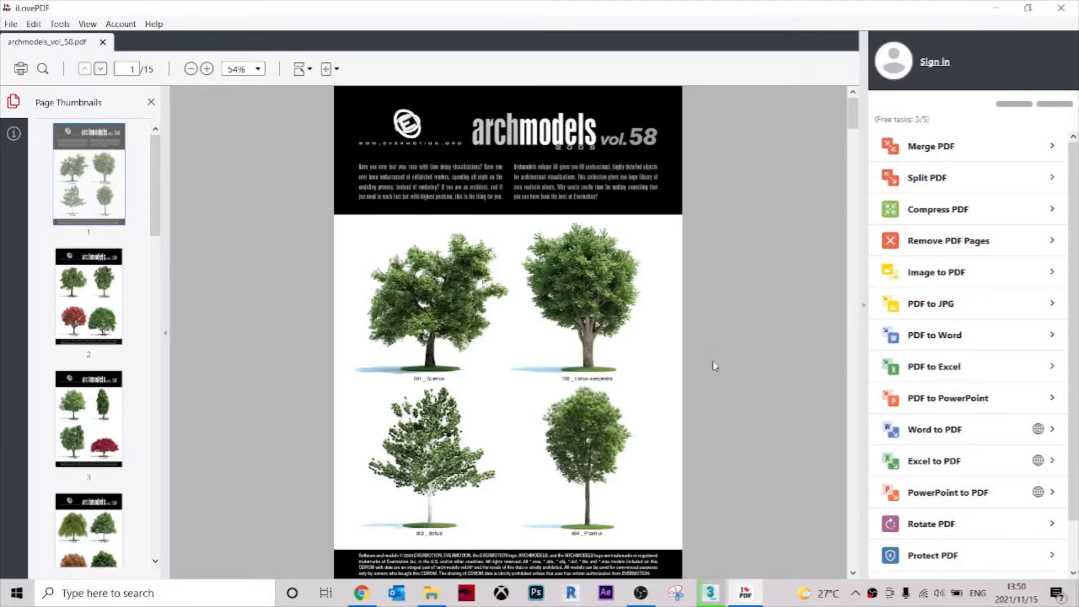
scroll(674, 354, "down", 12)
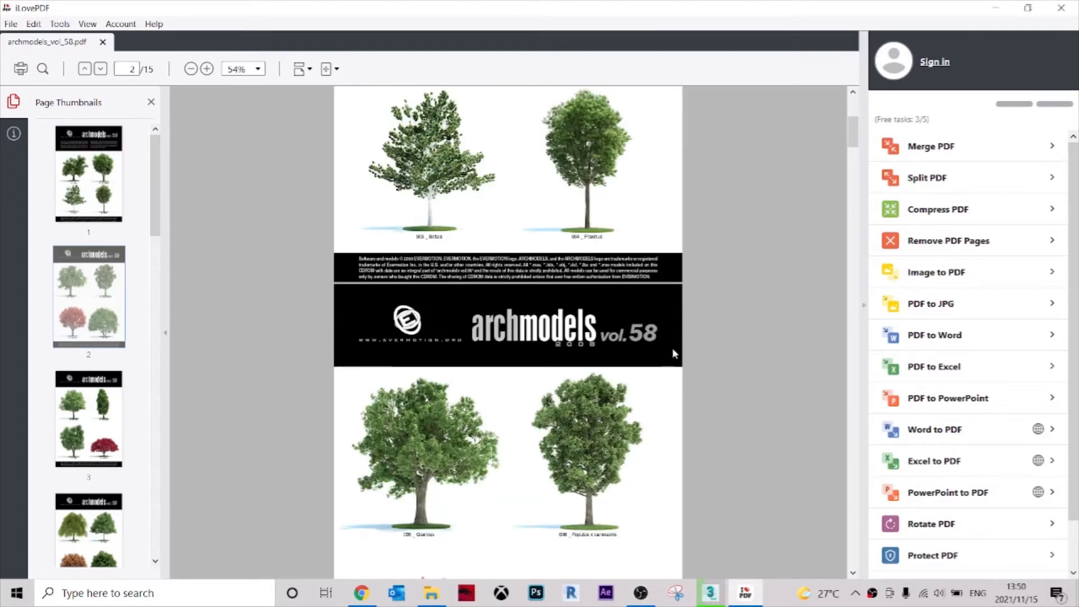
scroll(672, 356, "down", 3)
scroll(663, 345, "up", 3)
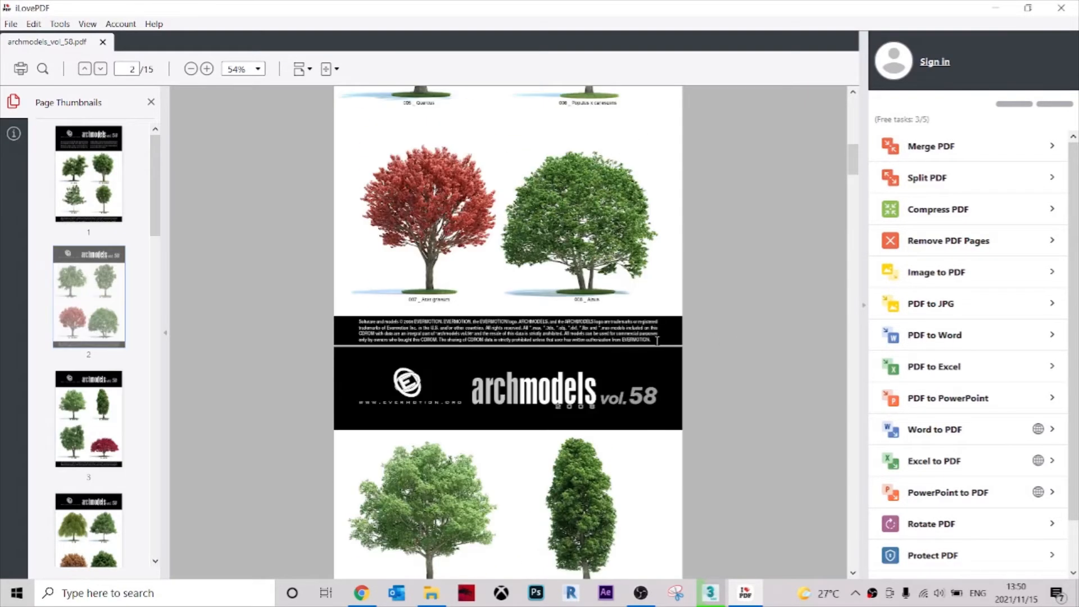
scroll(562, 219, "down", 5)
scroll(702, 242, "up", 8)
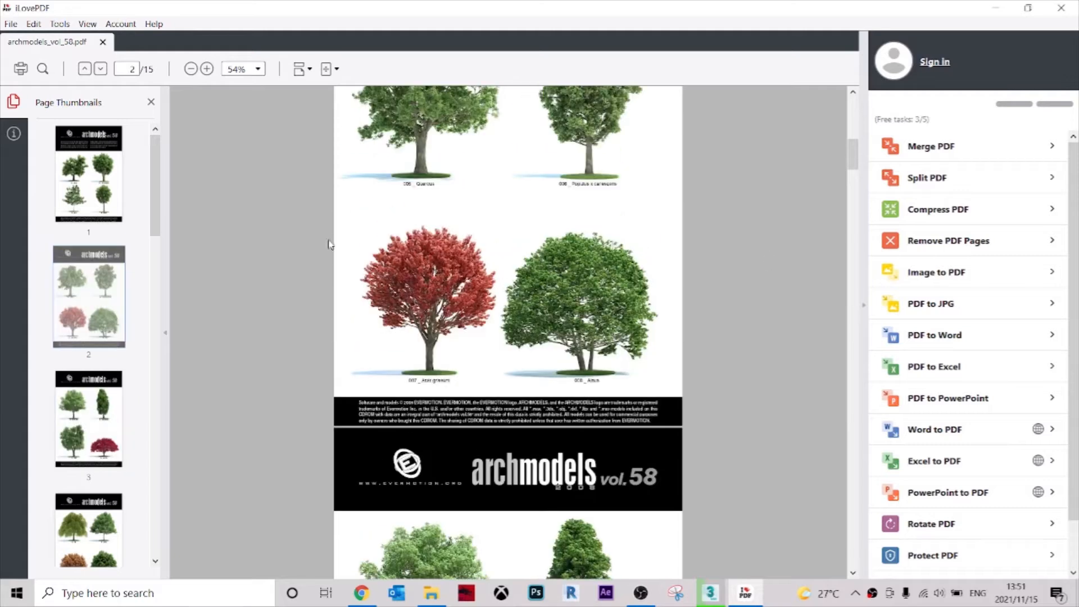
scroll(618, 289, "down", 15)
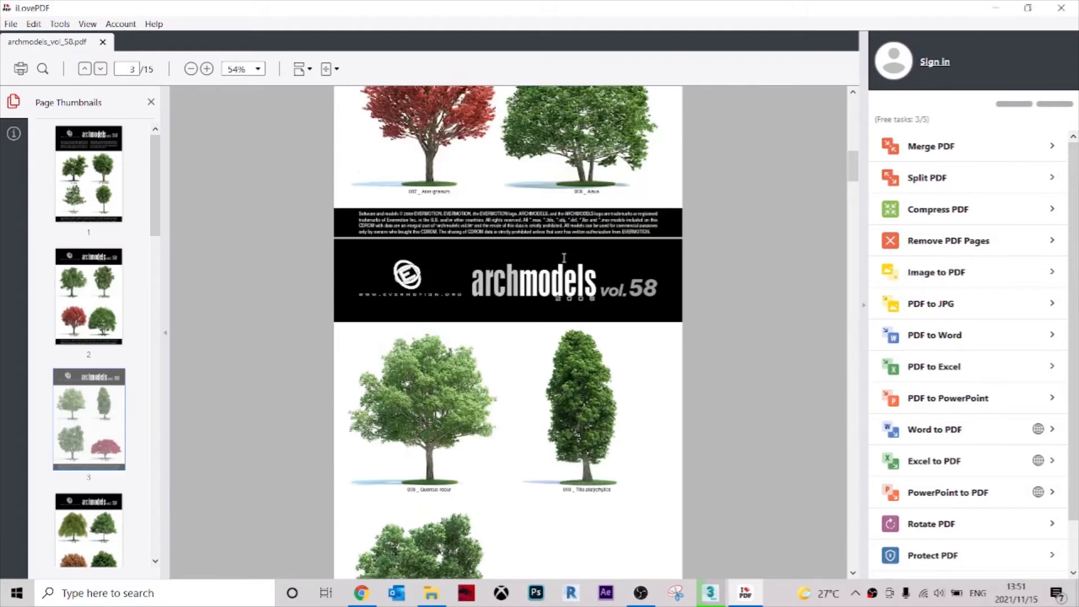
scroll(625, 291, "down", 4)
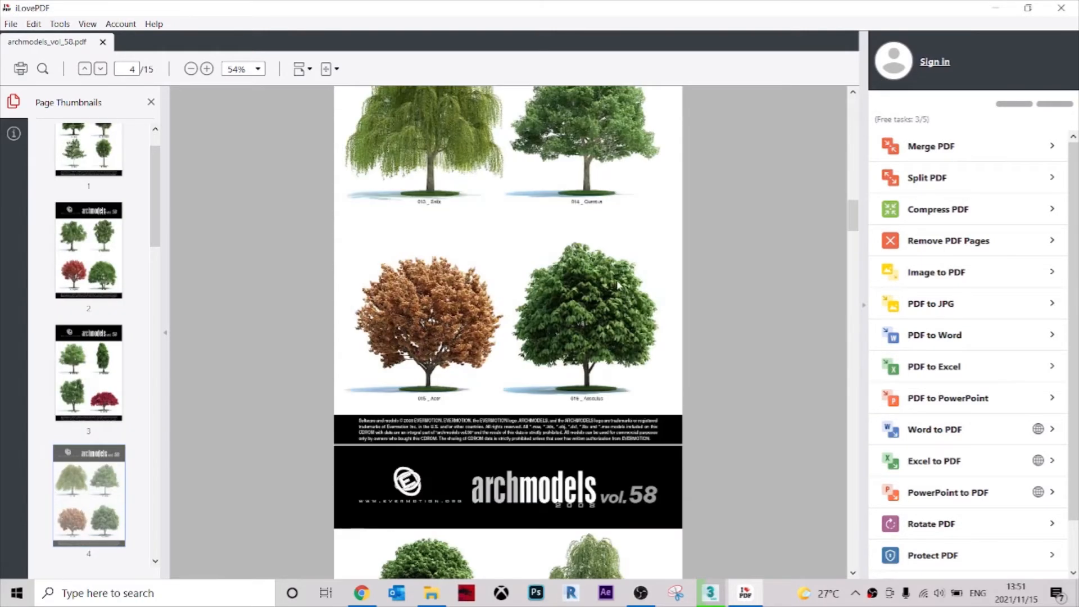
scroll(624, 336, "down", 20)
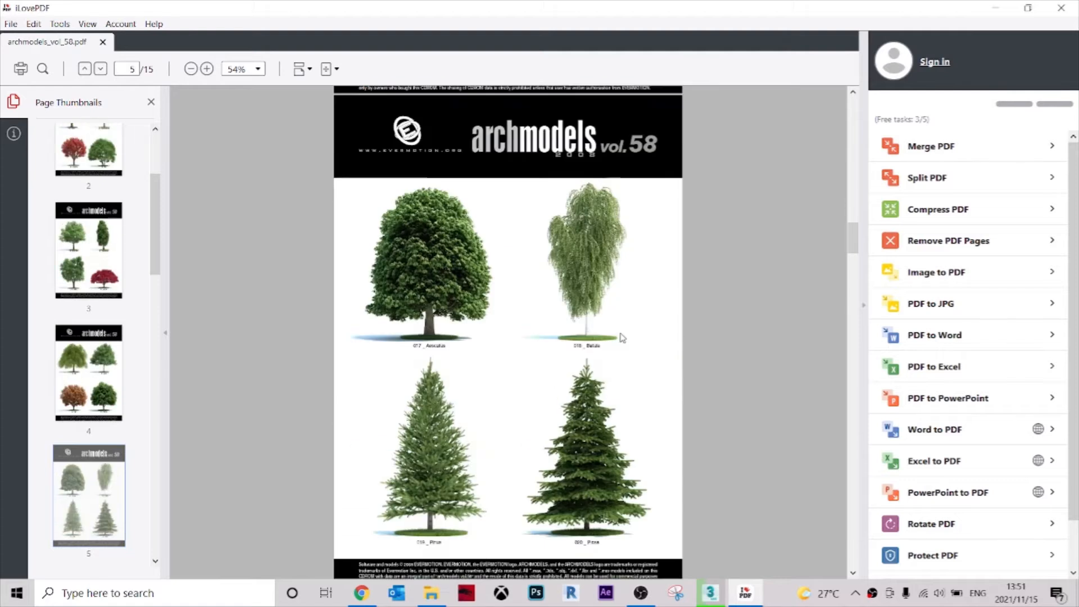
scroll(629, 333, "down", 5)
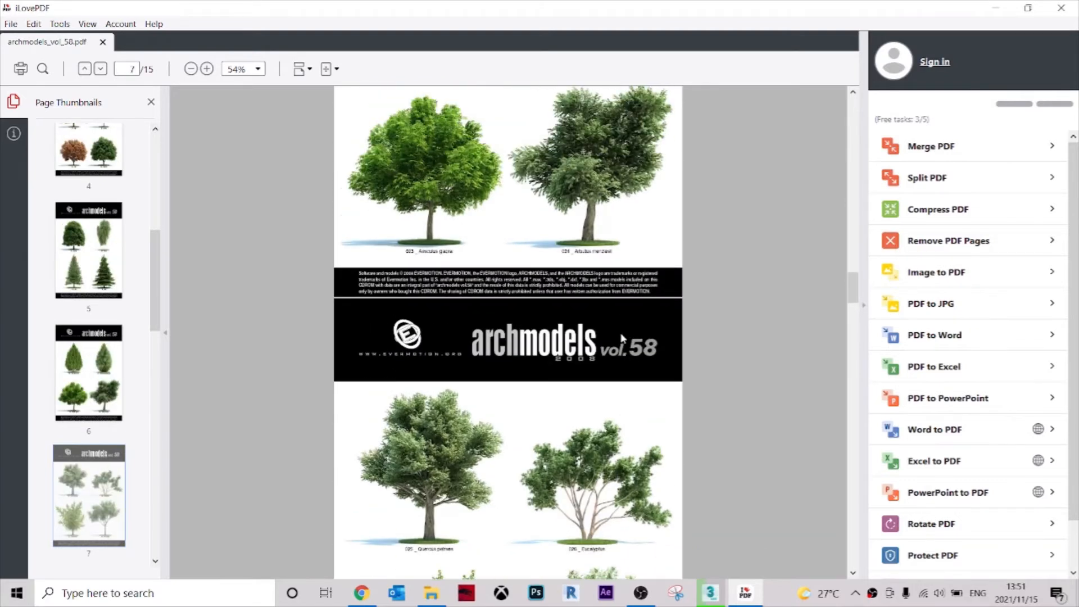
scroll(624, 333, "up", 7)
scroll(621, 335, "down", 5)
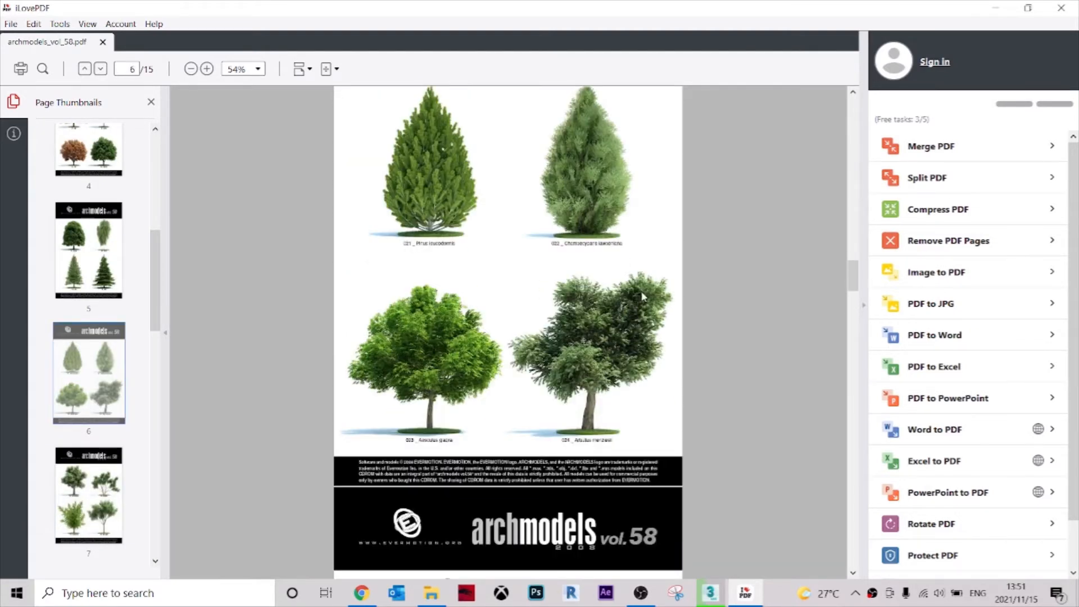
scroll(644, 296, "down", 20)
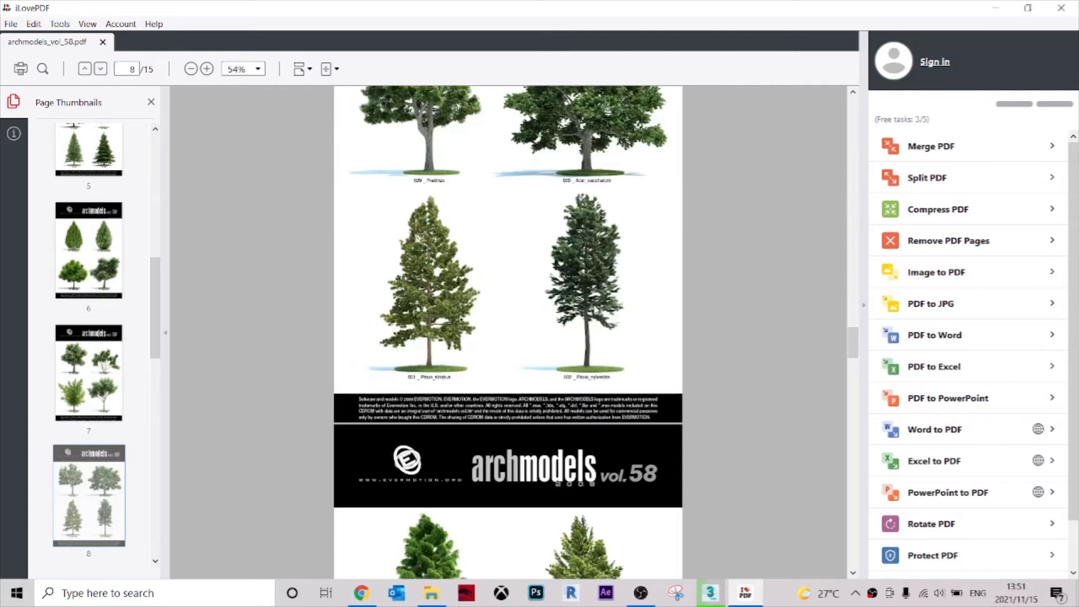
scroll(593, 298, "down", 20)
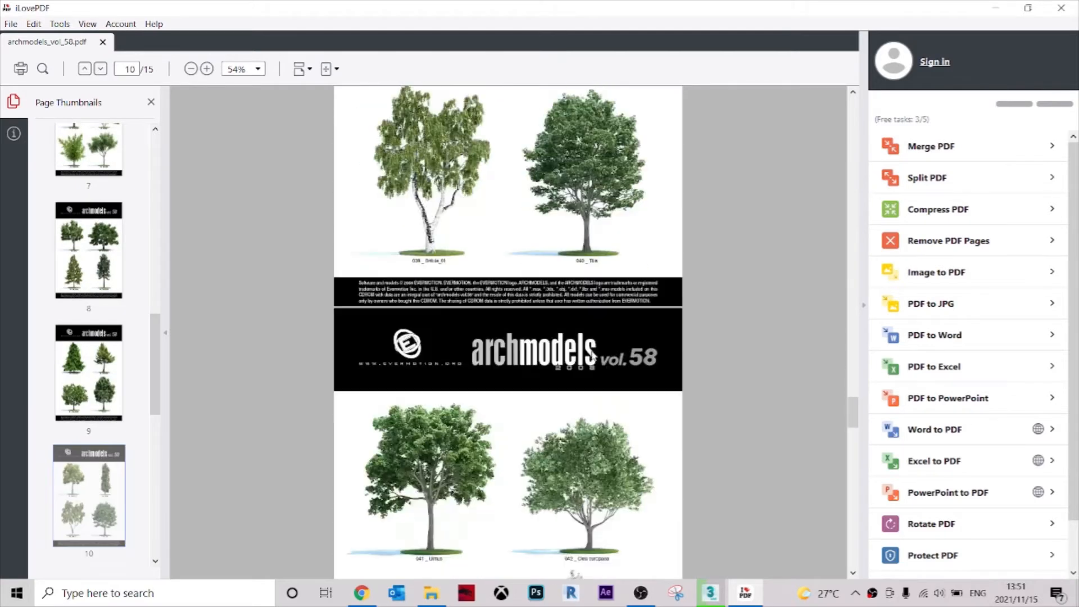
scroll(594, 358, "down", 9)
scroll(854, 495, "down", 20)
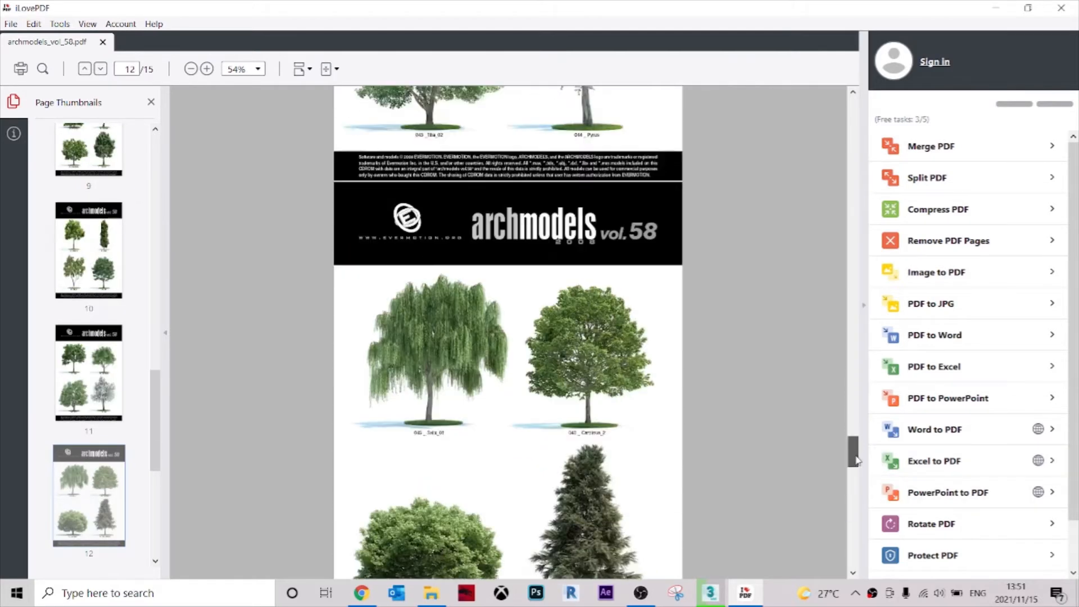
left_click_drag(853, 493, 849, 545)
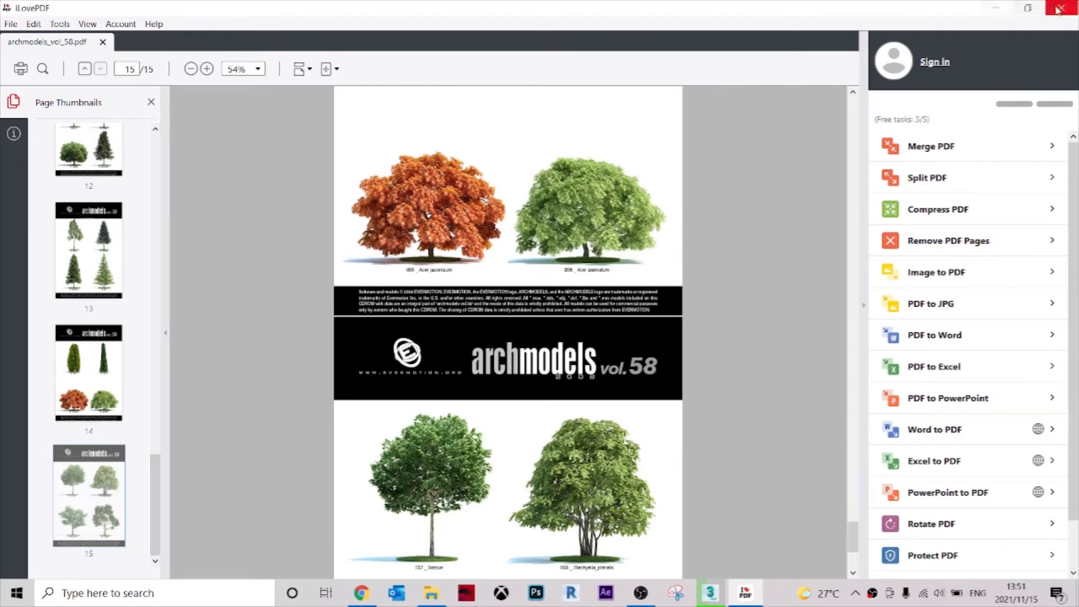
Merge tree file 055 from the Vol.58 - Trees Vray folder into the scene and dismiss the Scene Converter.
left_click(996, 15)
double_click(147, 172)
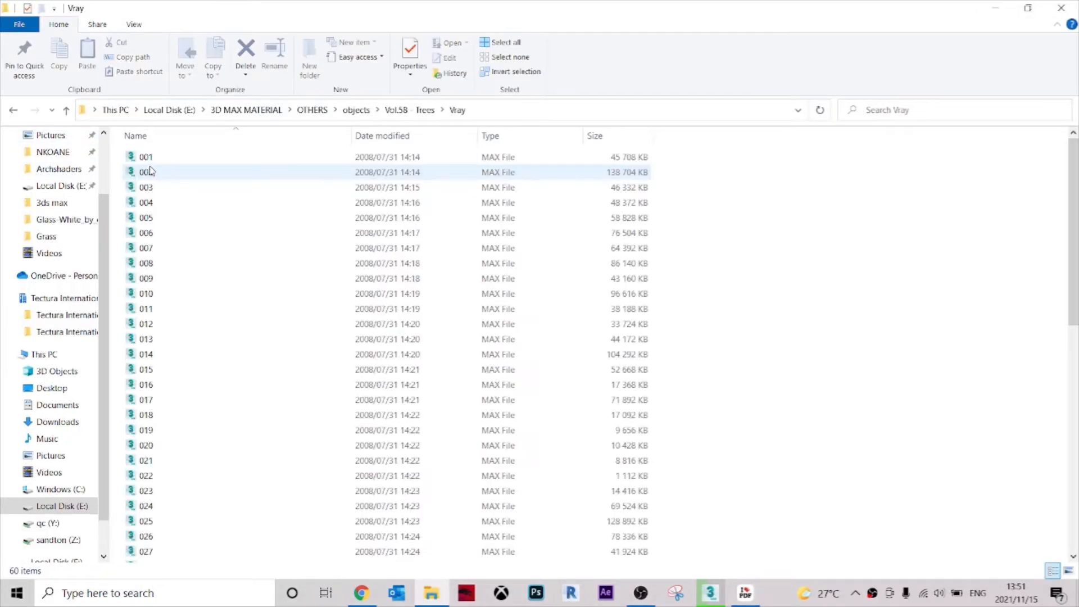
scroll(180, 462, "down", 5)
scroll(180, 462, "down", 6)
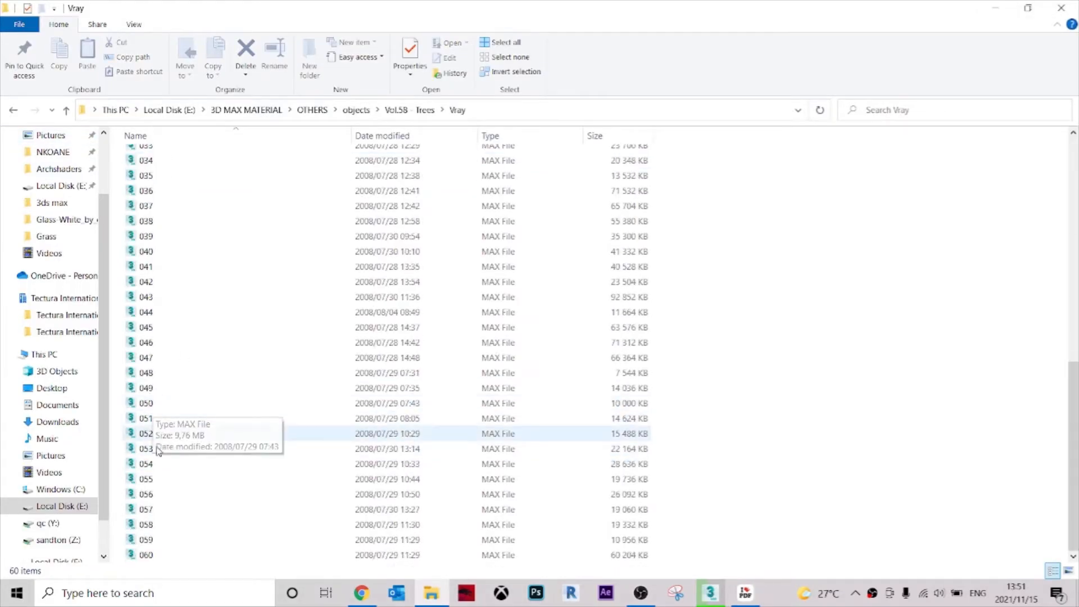
left_click_drag(149, 479, 431, 419)
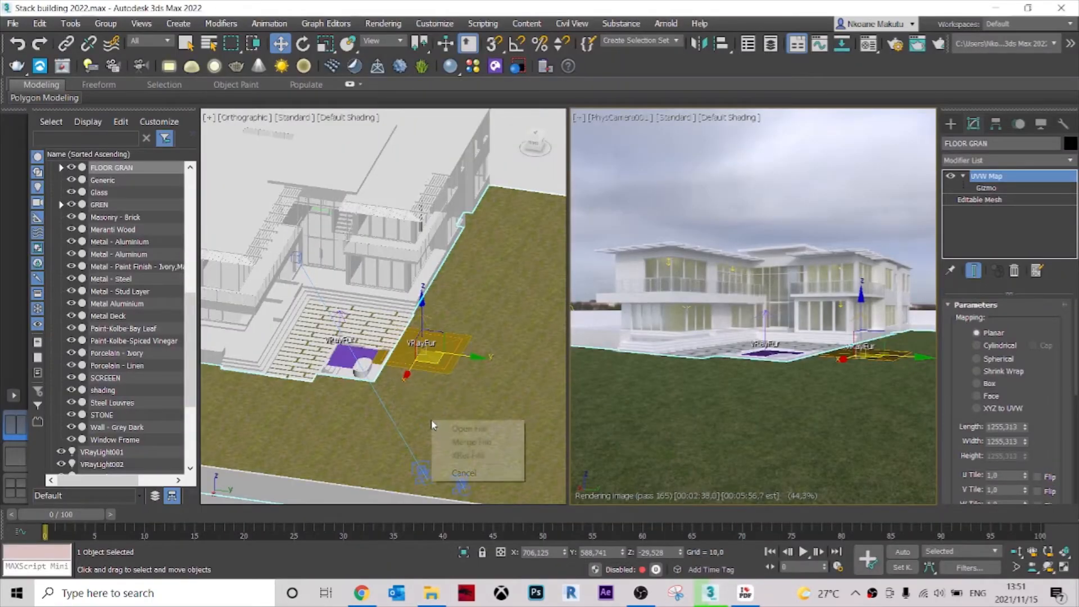
left_click(462, 443)
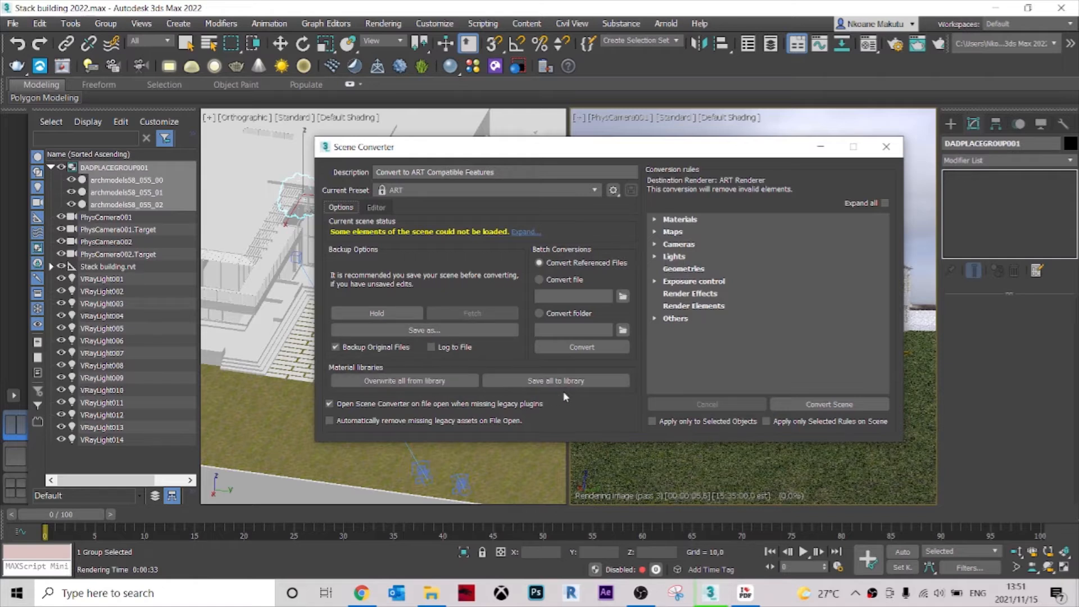
left_click(886, 147)
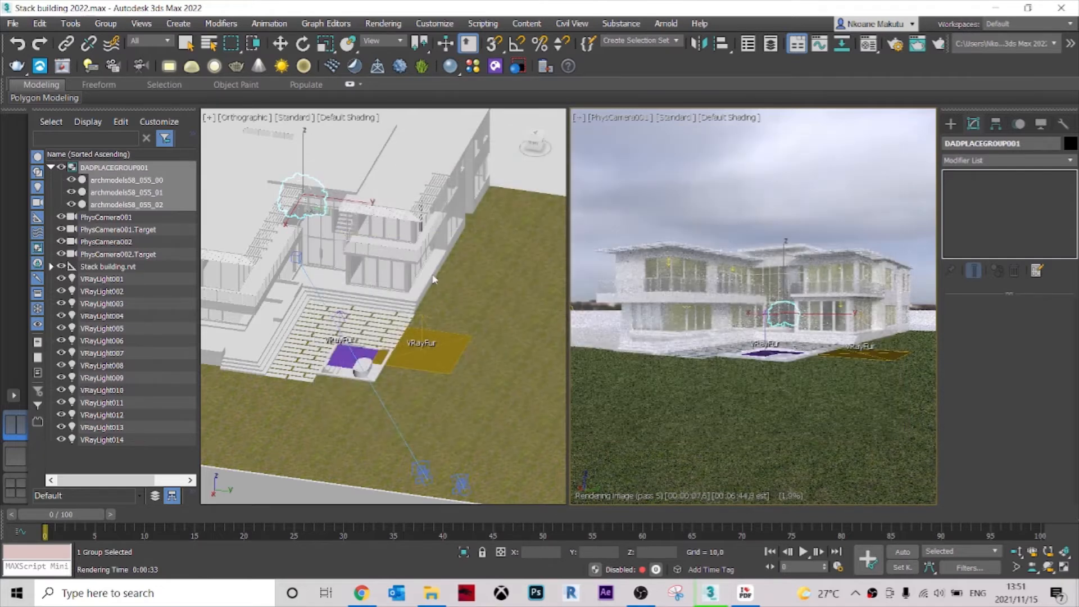
In the Top view, move the three merged tree objects off the building onto the lawn behind the VRayFur patch.
scroll(424, 268, "down", 5)
key("t")
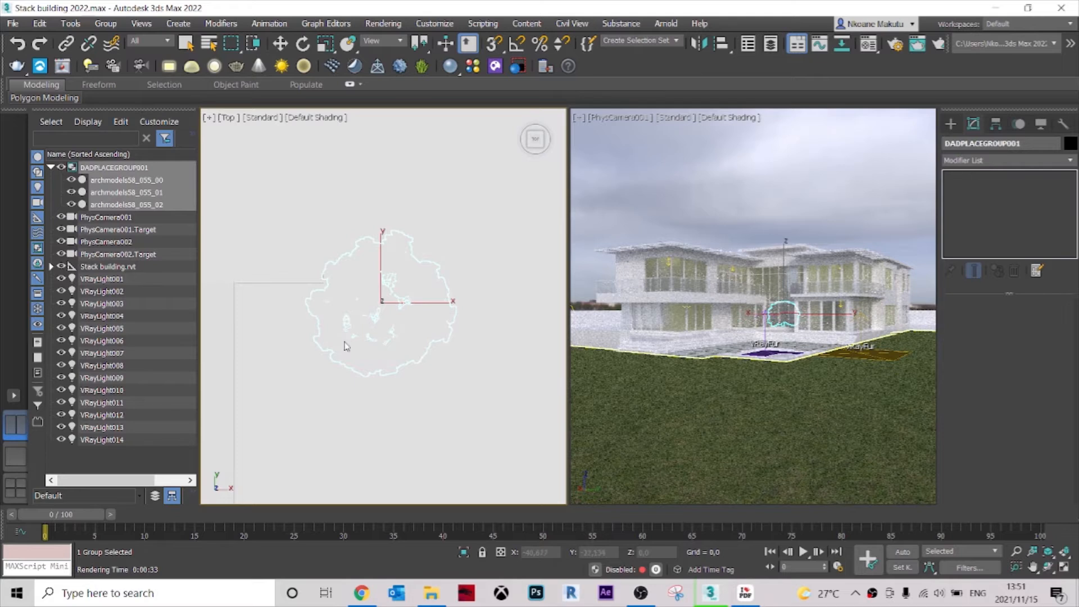
scroll(331, 341, "down", 8)
middle_click_drag(330, 340, 293, 269)
key("w")
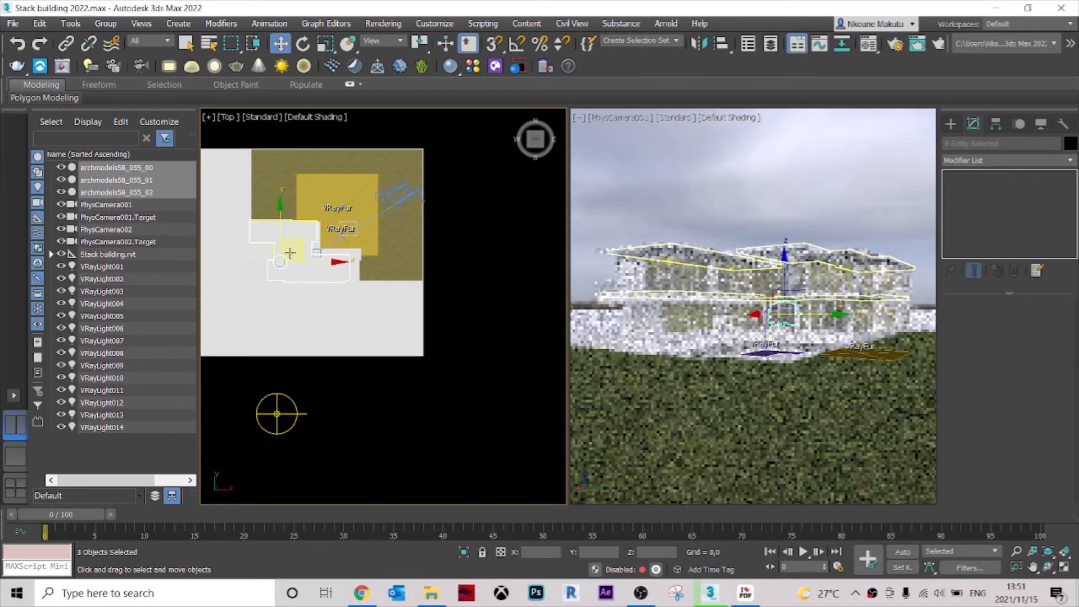
left_click(296, 246)
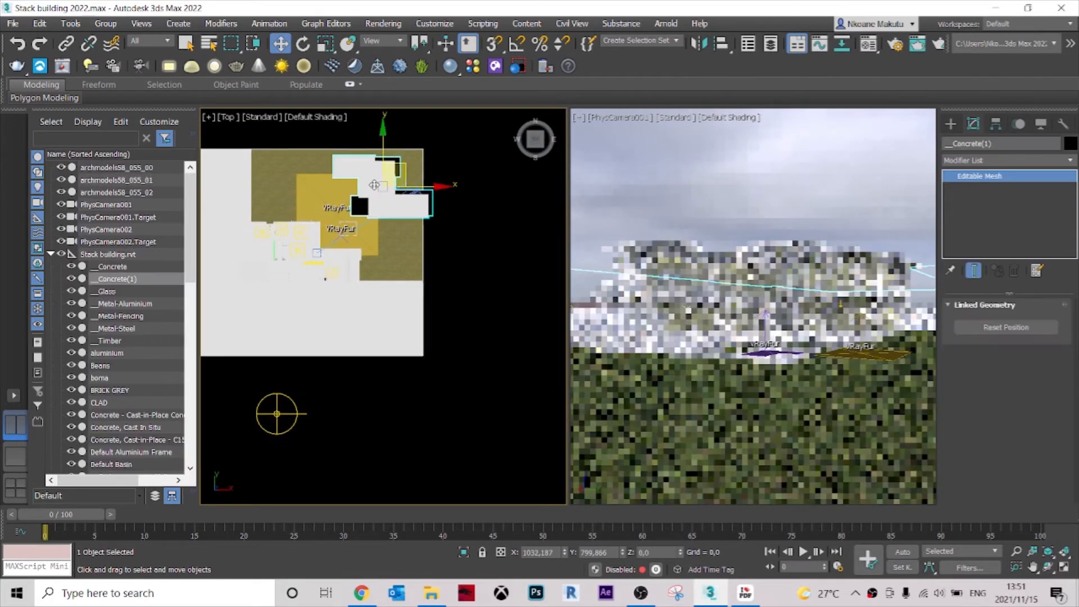
left_click(296, 209)
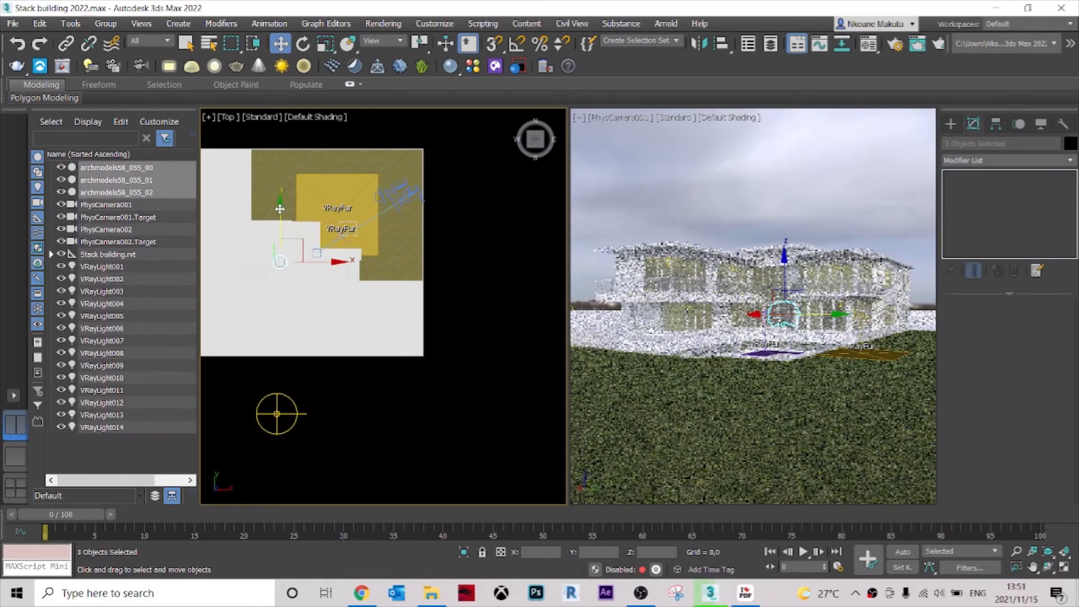
left_click_drag(281, 209, 291, 128)
scroll(290, 168, "up", 4)
middle_click_drag(298, 192, 263, 257)
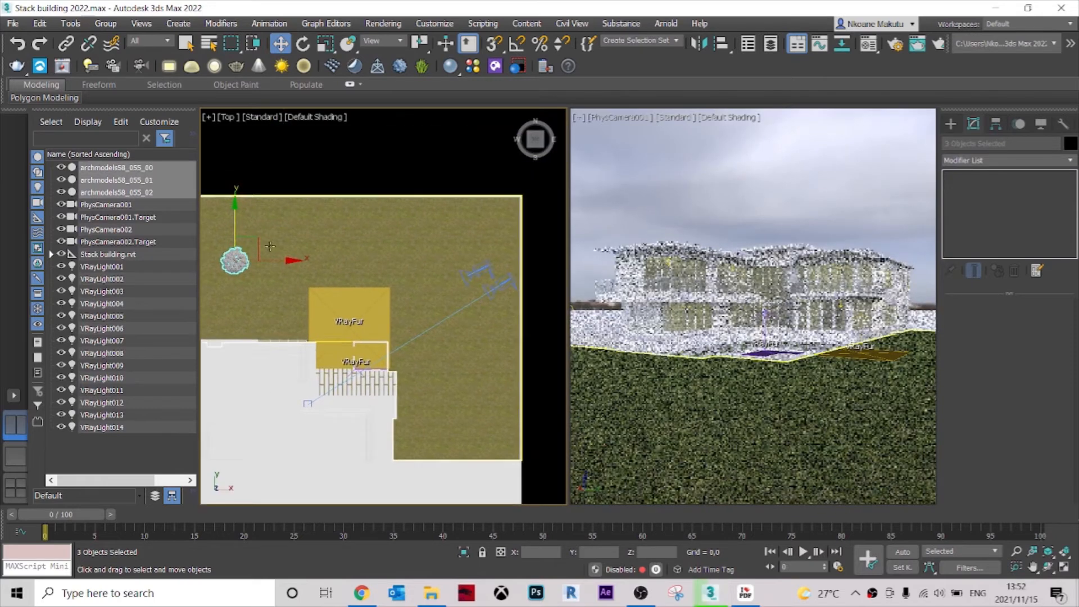
Move the tree across the lawn along the X axis and inspect its foliage above the grass up close.
left_click_drag(256, 245, 408, 241)
middle_click_drag(411, 249, 395, 212, "alt")
scroll(388, 269, "up", 6)
mouse_move(444, 267)
middle_mouse_down("alt")
mouse_move(465, 241)
mouse_move(438, 264)
middle_mouse_up("alt")
scroll(437, 270, "up", 5)
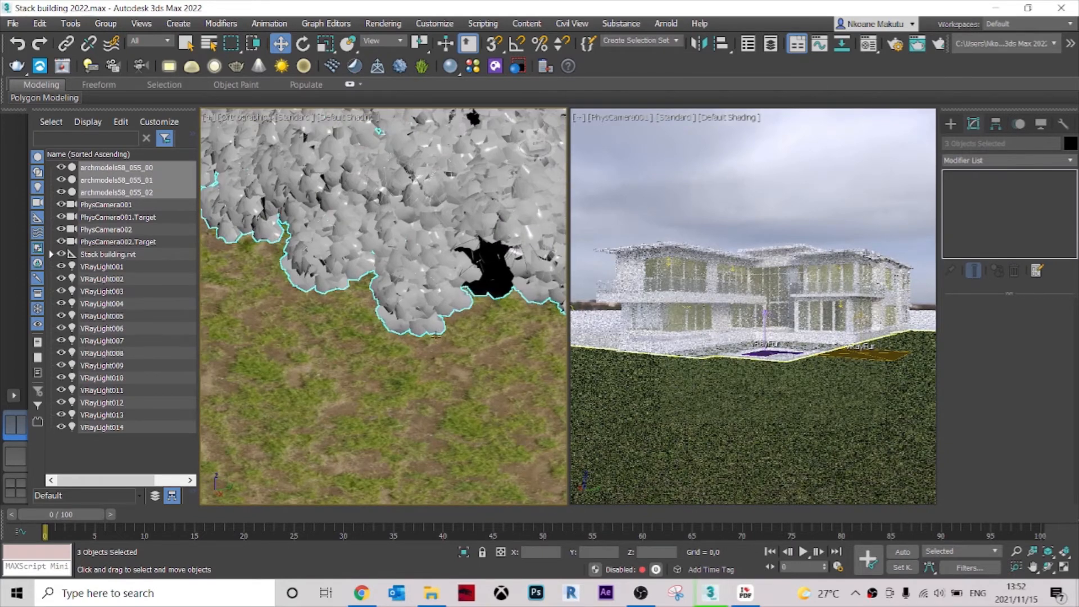
scroll(436, 336, "down", 8)
middle_click_drag(454, 344, 446, 366, "alt")
In the Top view, move the tree nearer to the cameras so it enters the edge of the PhysCamera001 view.
key("t")
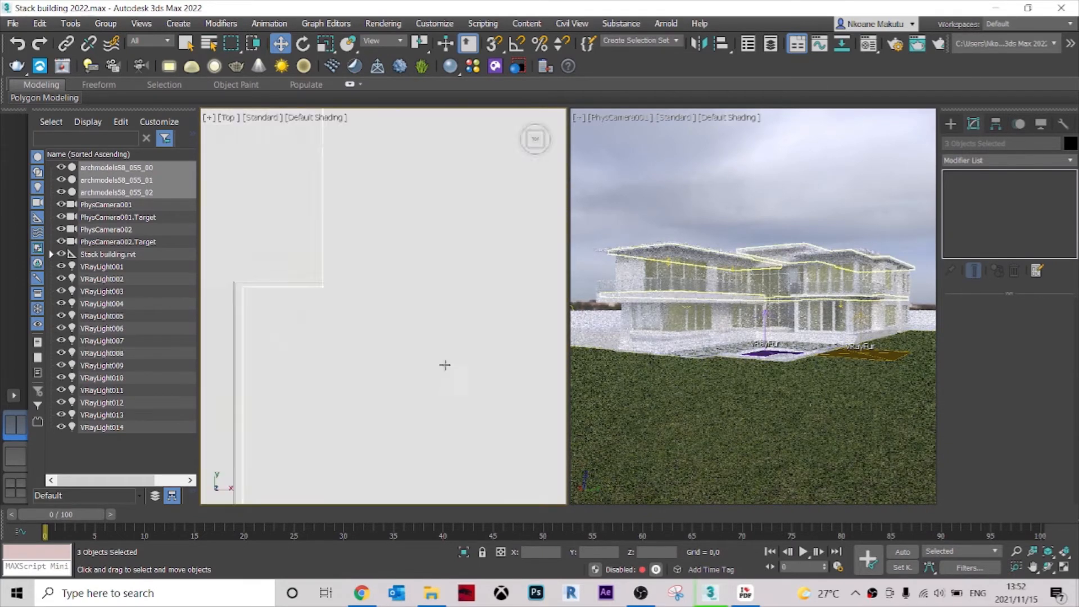
scroll(453, 332, "down", 9)
middle_click_drag(514, 295, 443, 310)
scroll(459, 266, "up", 5)
left_click_drag(442, 219, 534, 275)
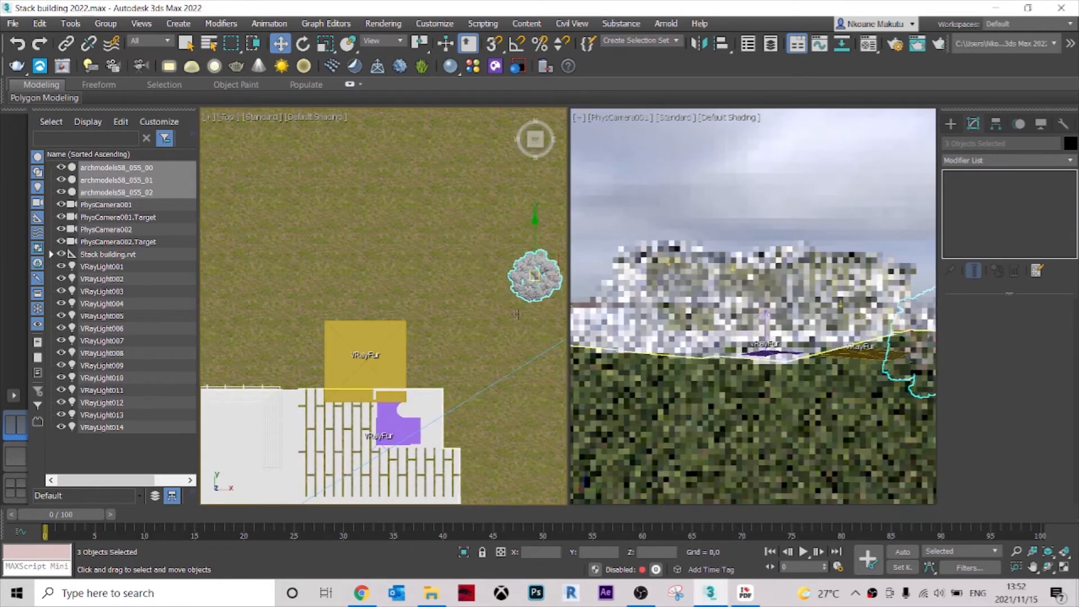
middle_click_drag(517, 315, 415, 277)
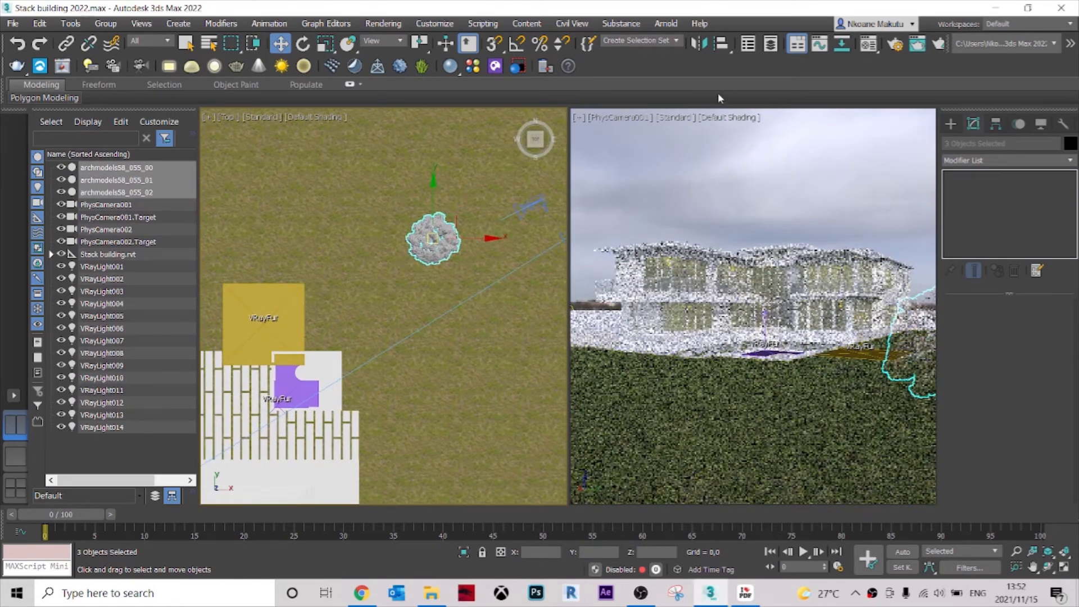
Stop the V-Ray IPR preview in the PhysCamera001 viewport and view the whole site with the tree in an orthographic view.
left_click(669, 117)
left_click(700, 145)
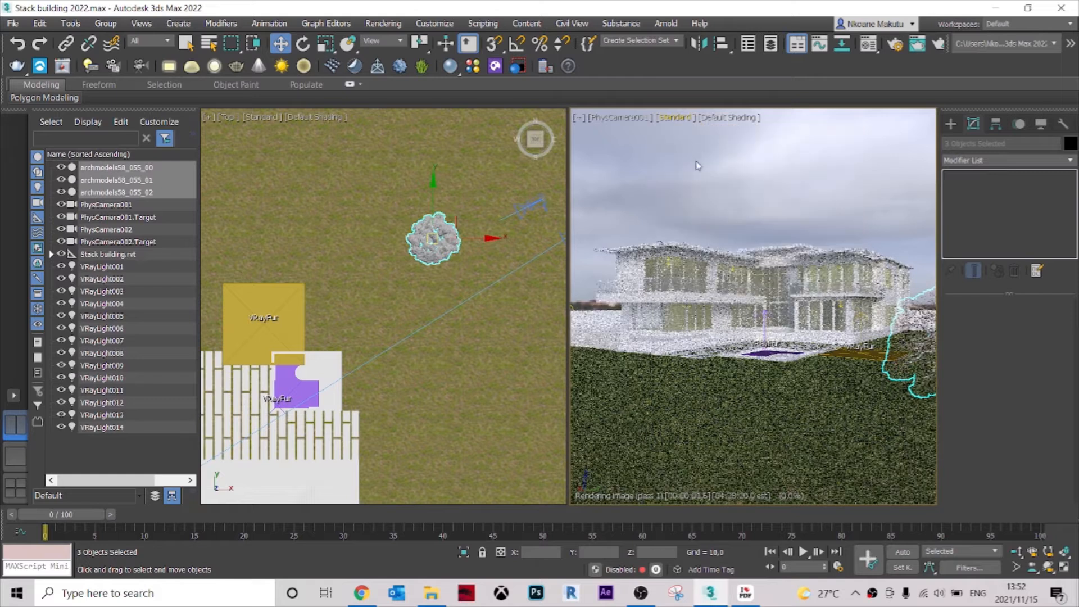
middle_click_drag(386, 265, 417, 281, "alt")
scroll(412, 259, "down", 5)
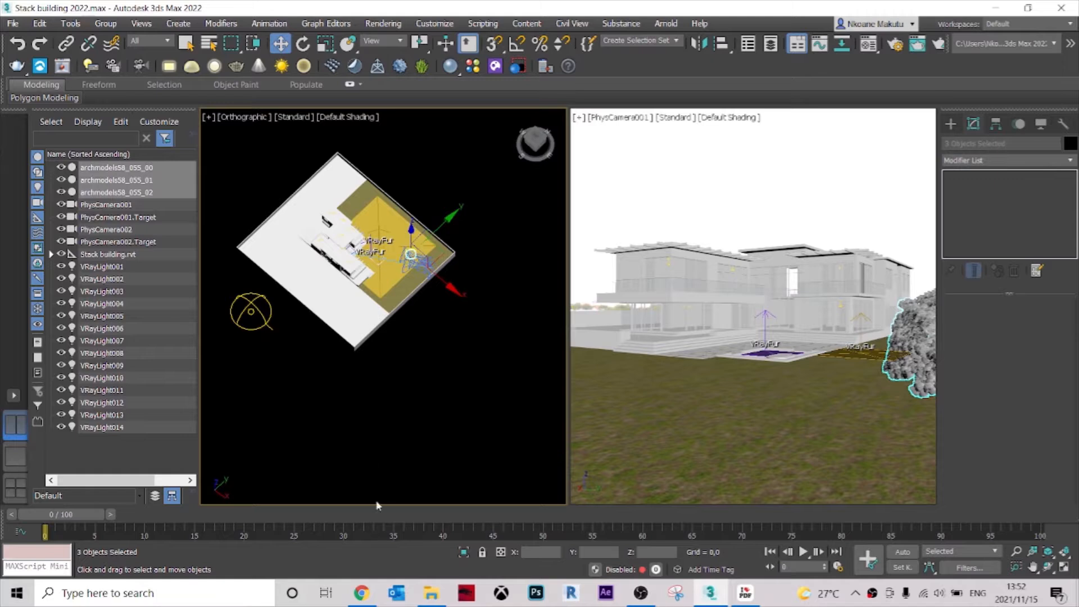
Switch to the archmodels vol. 58 PDF catalogue and look through its tree pages for a second tree to add.
left_click(432, 603)
left_click(432, 604)
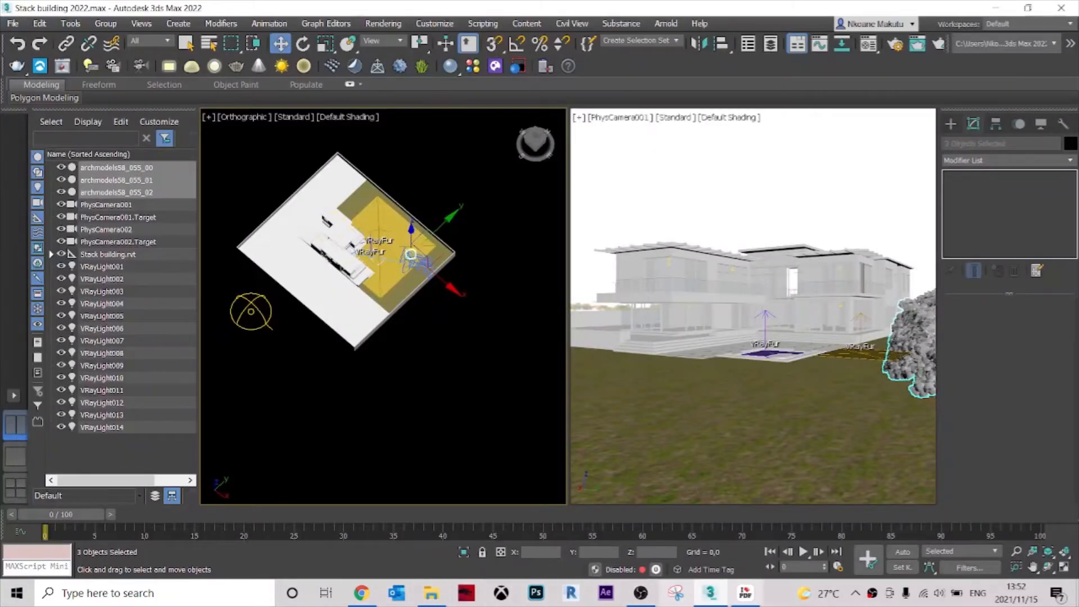
left_click(745, 597)
scroll(674, 322, "down", 4)
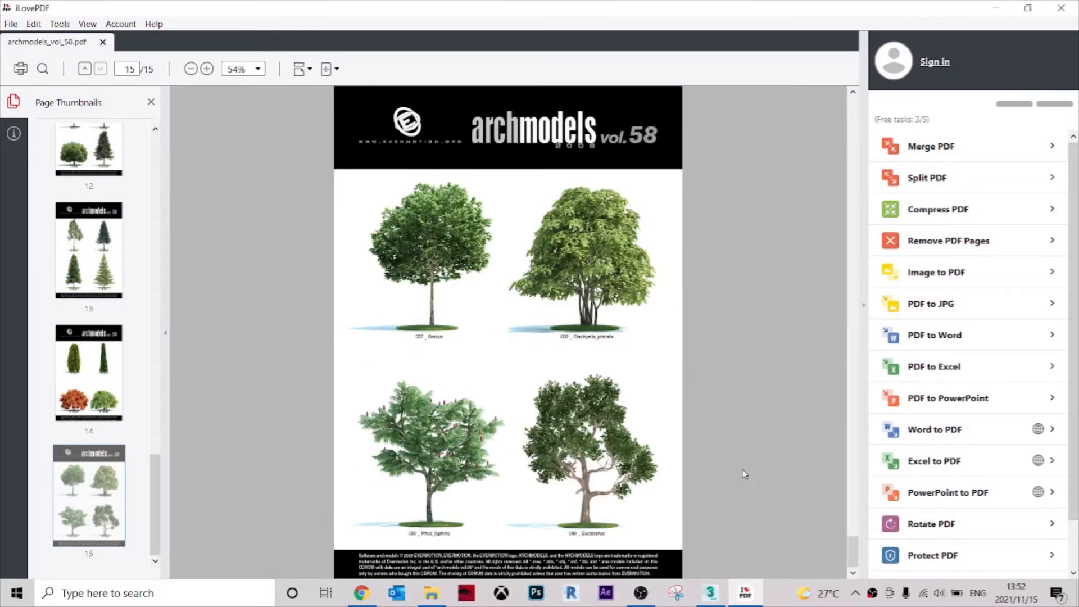
scroll(745, 473, "up", 1)
scroll(744, 474, "up", 10)
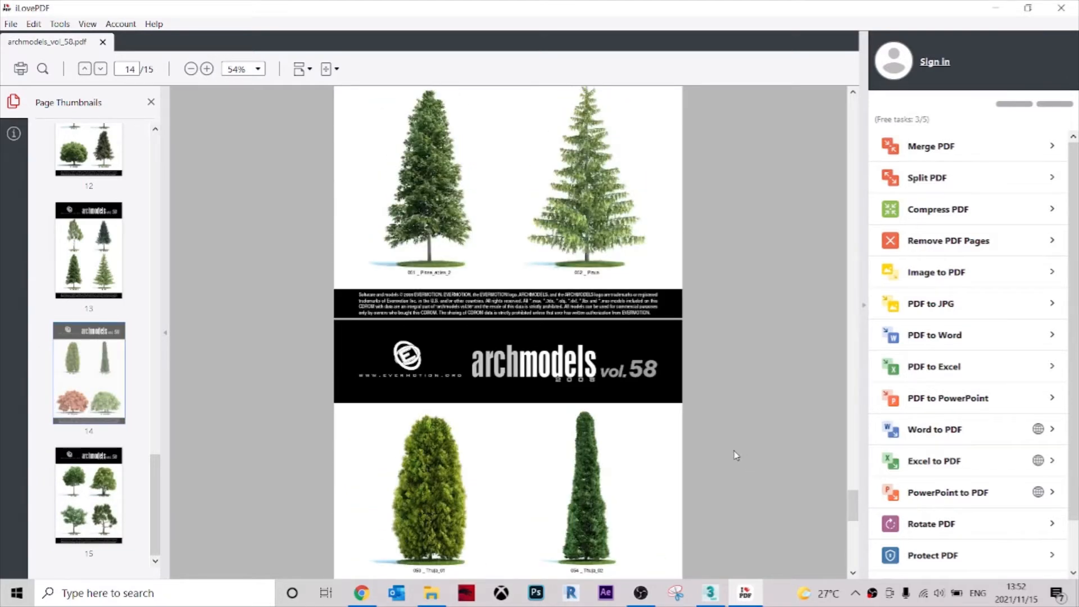
scroll(733, 452, "up", 15)
scroll(732, 450, "up", 10)
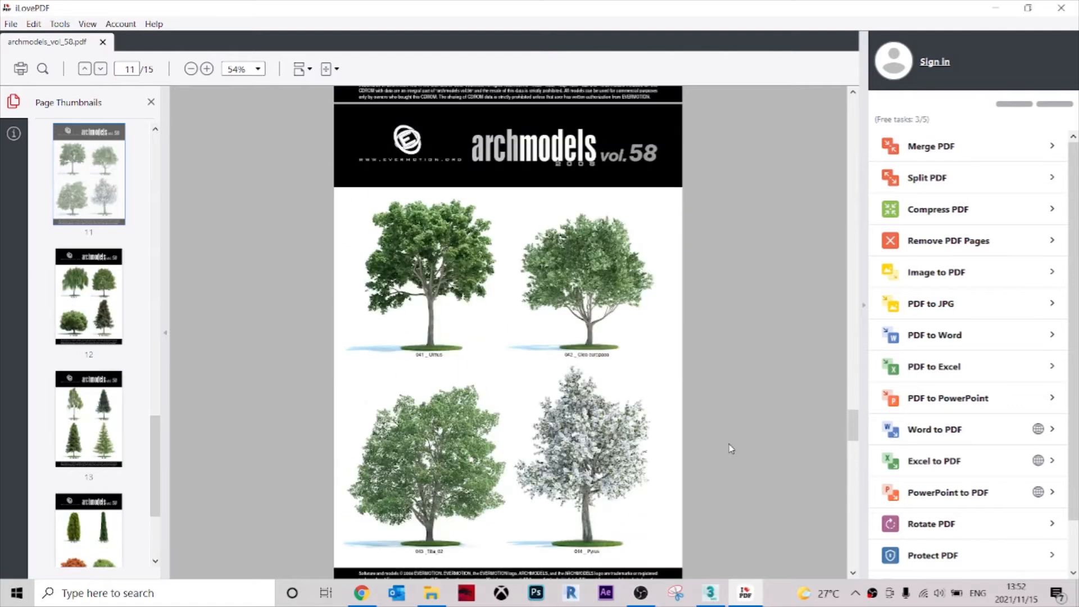
scroll(730, 448, "up", 10)
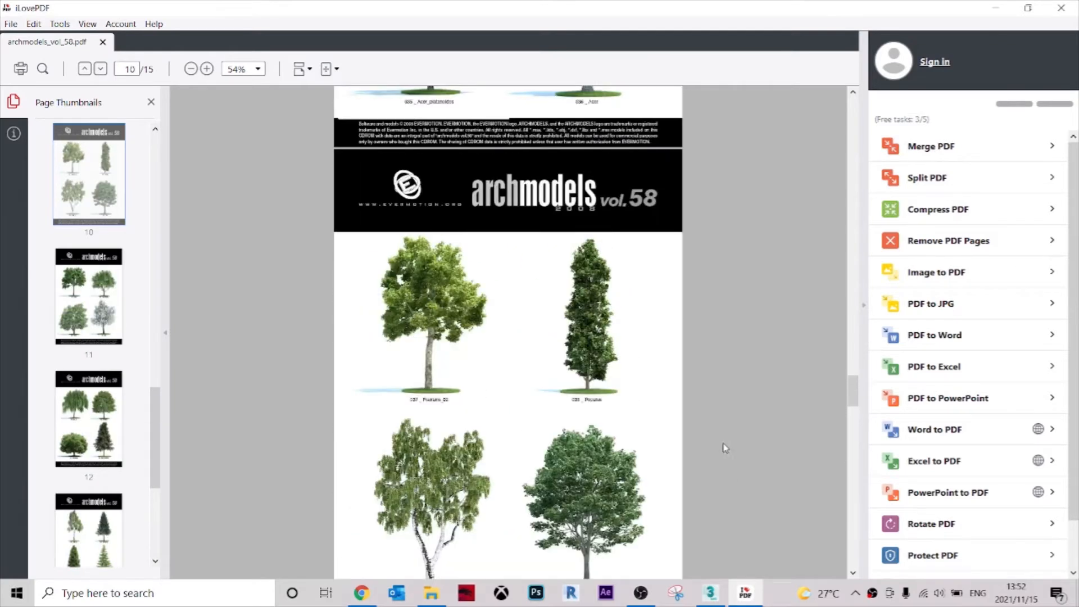
scroll(724, 448, "up", 3)
scroll(724, 447, "down", 5)
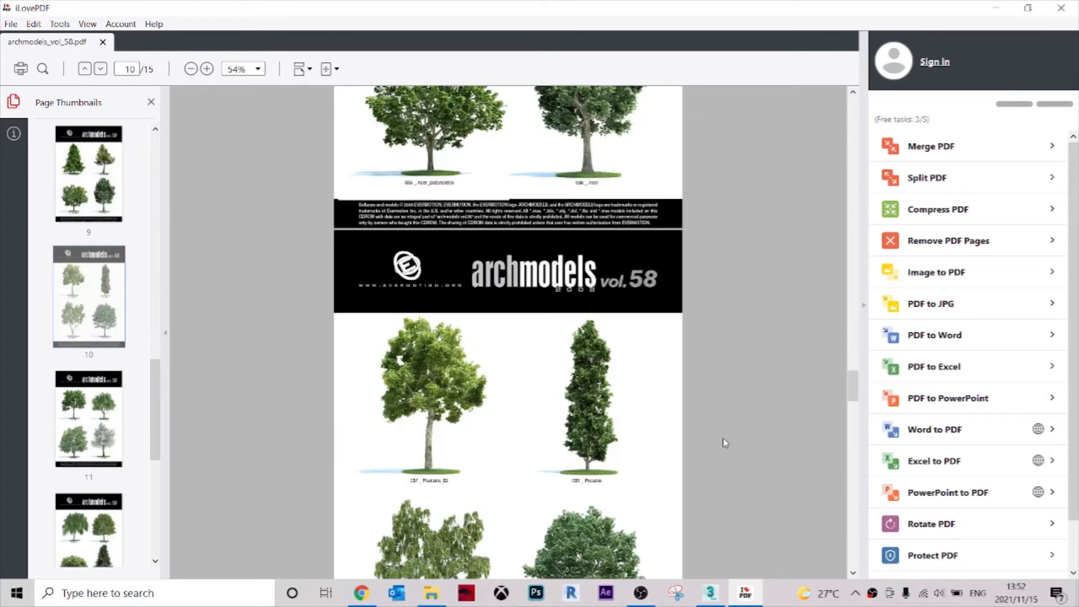
scroll(723, 444, "down", 4)
scroll(722, 442, "up", 4)
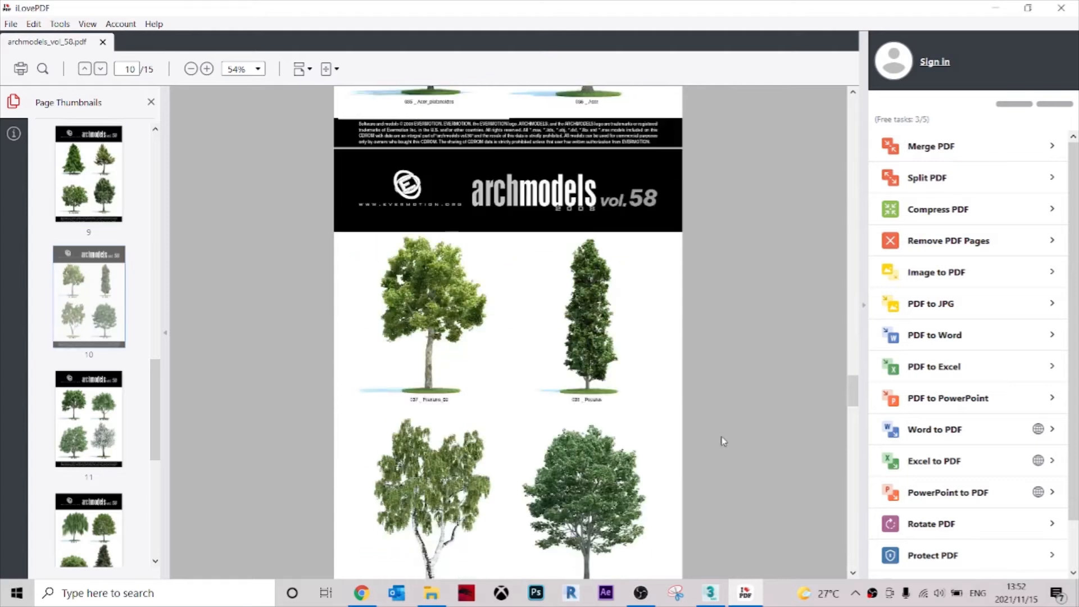
scroll(719, 440, "down", 3)
scroll(534, 357, "up", 7)
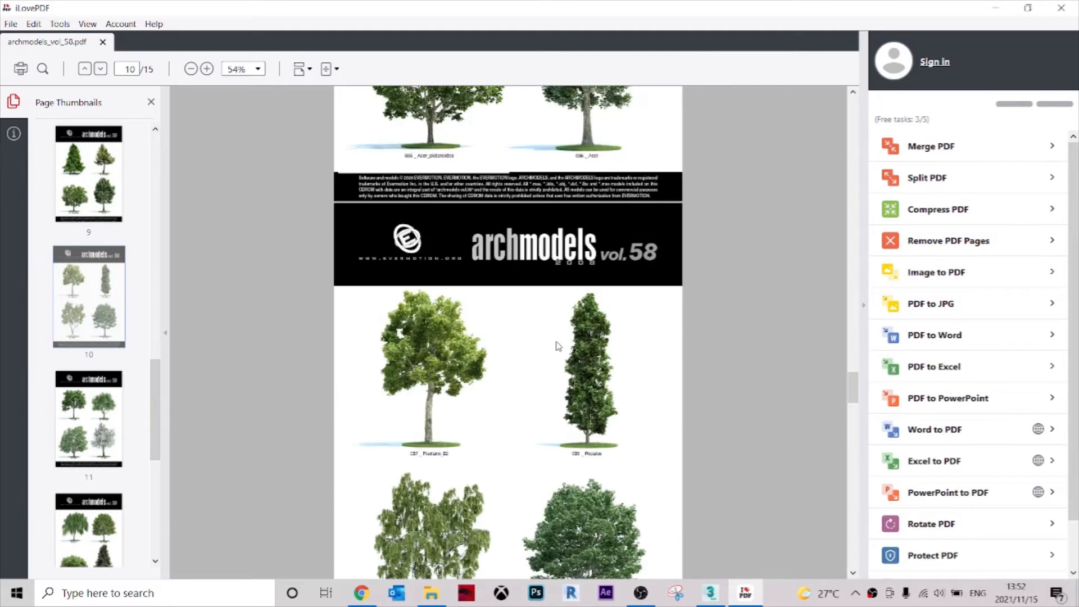
left_click(995, 9)
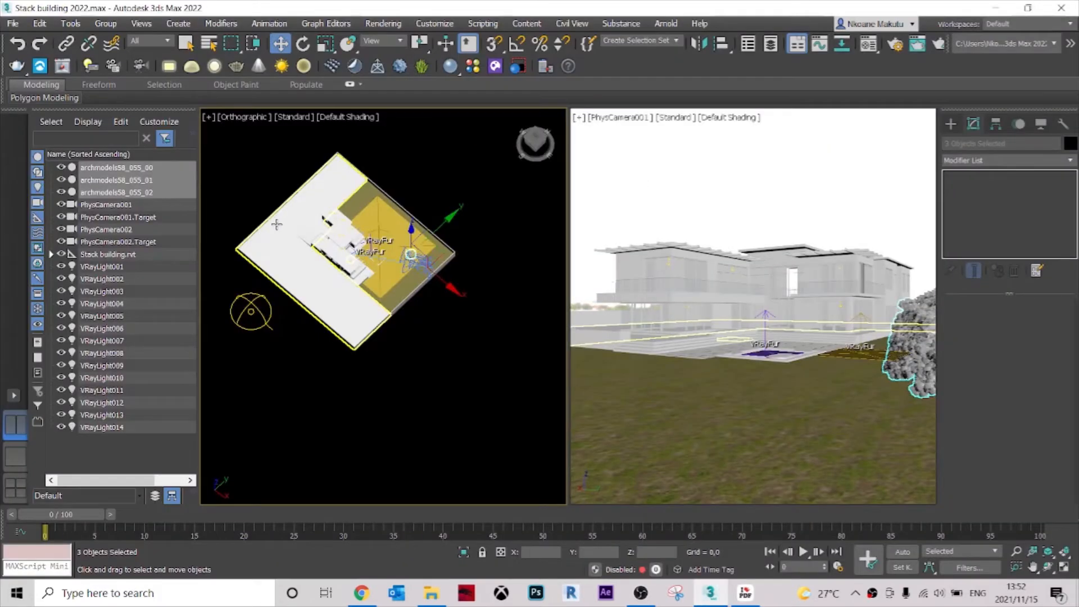
Merge the archmodels58_039 tree file from the file browser into the scene and dismiss the Scene Converter.
left_click(438, 589)
left_click_drag(147, 237, 648, 495)
left_click_drag(432, 349, 437, 365)
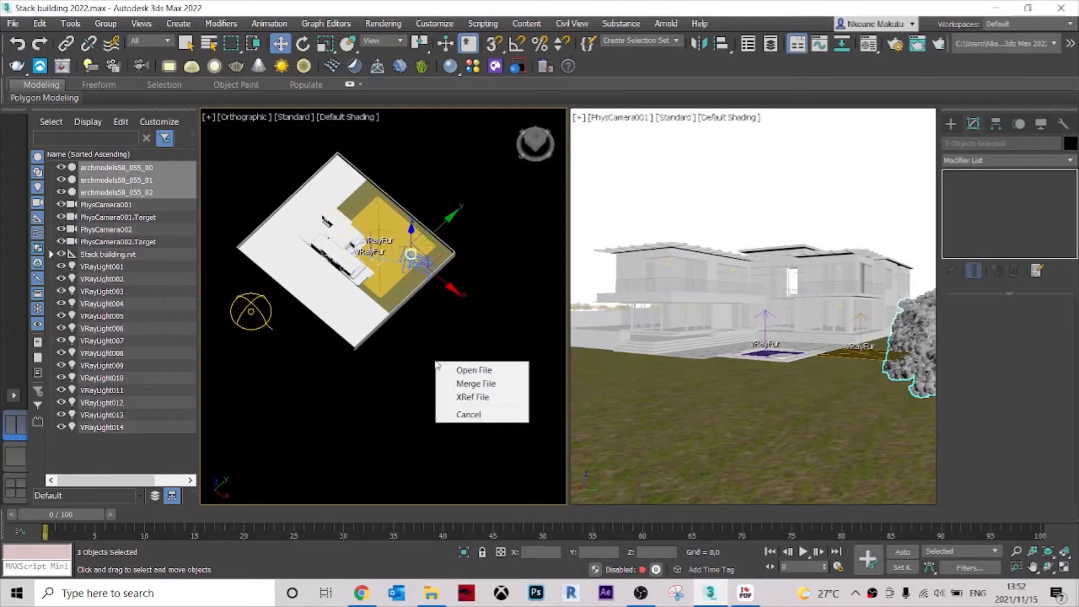
left_click(475, 384)
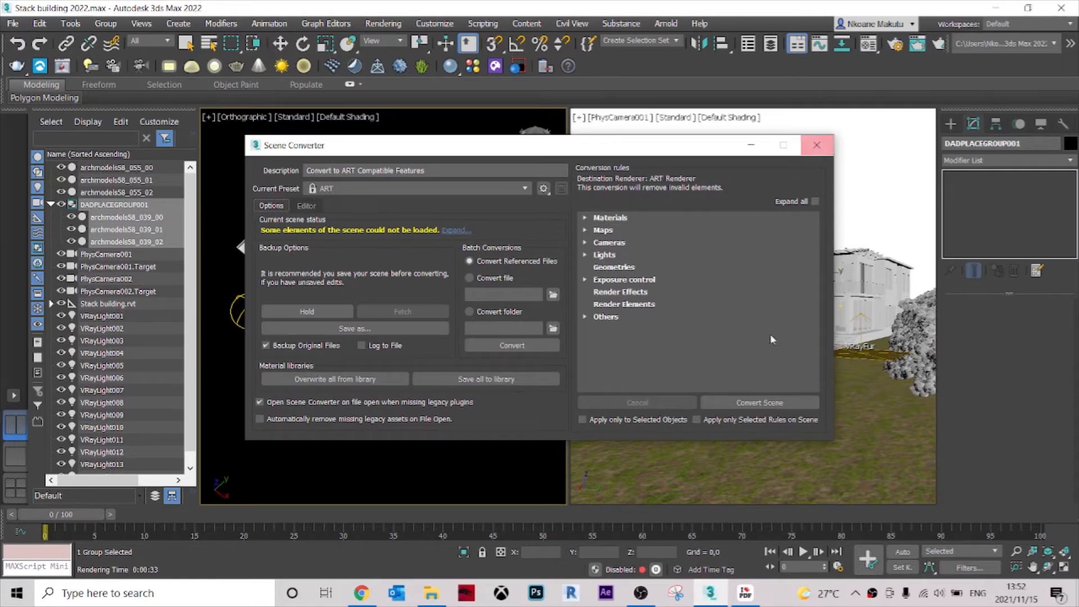
left_click(817, 146)
In the Top view, move the merged archmodels58_039 tree off the building onto the lawn in front of PhysCamera001.
scroll(419, 298, "up", 3)
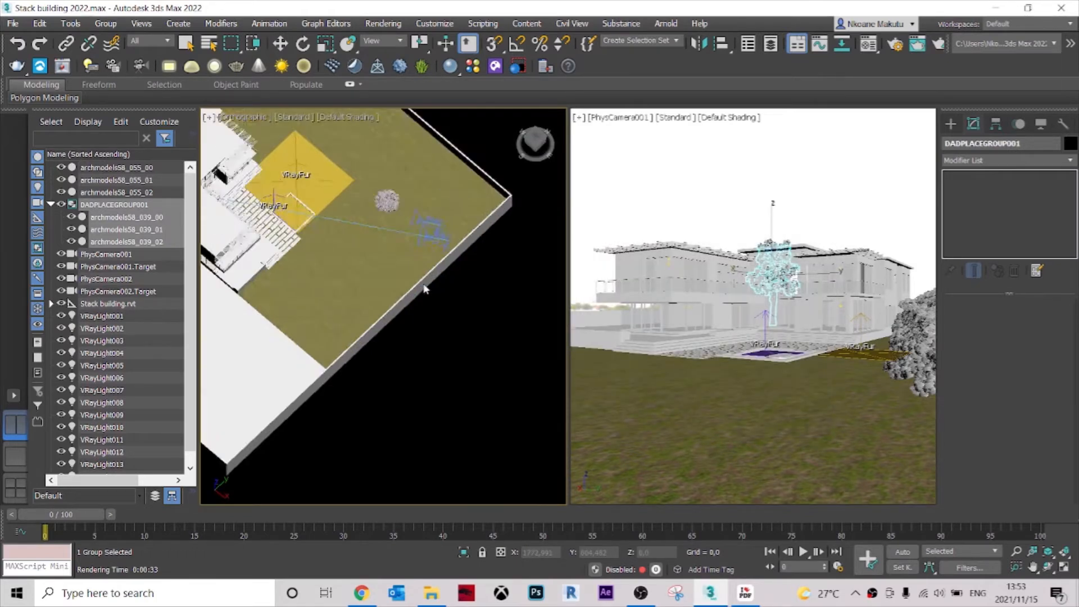
scroll(437, 324, "down", 3)
key("p")
key("t")
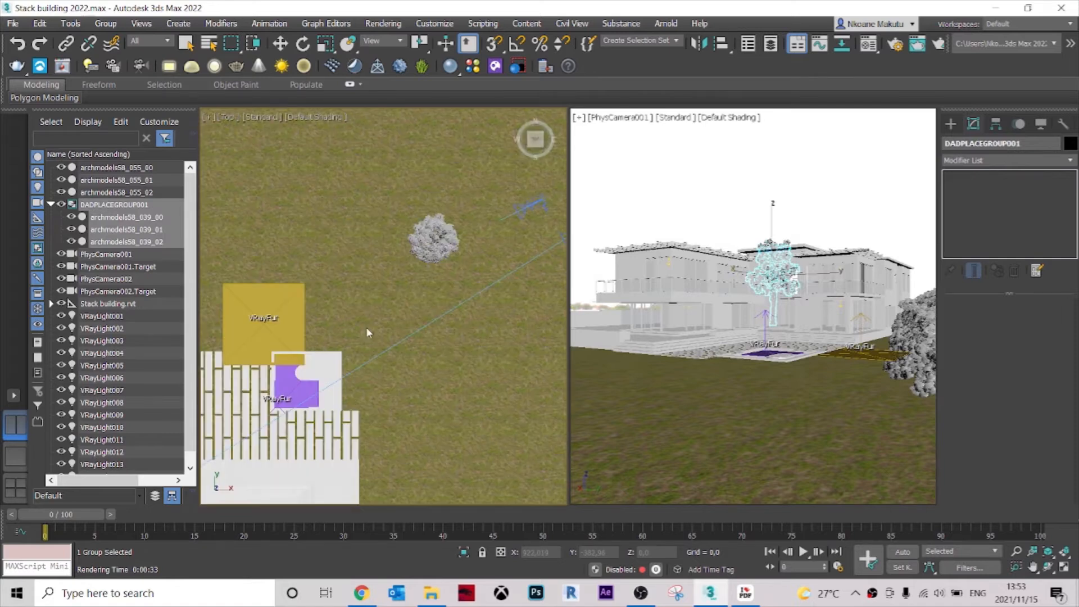
key("w")
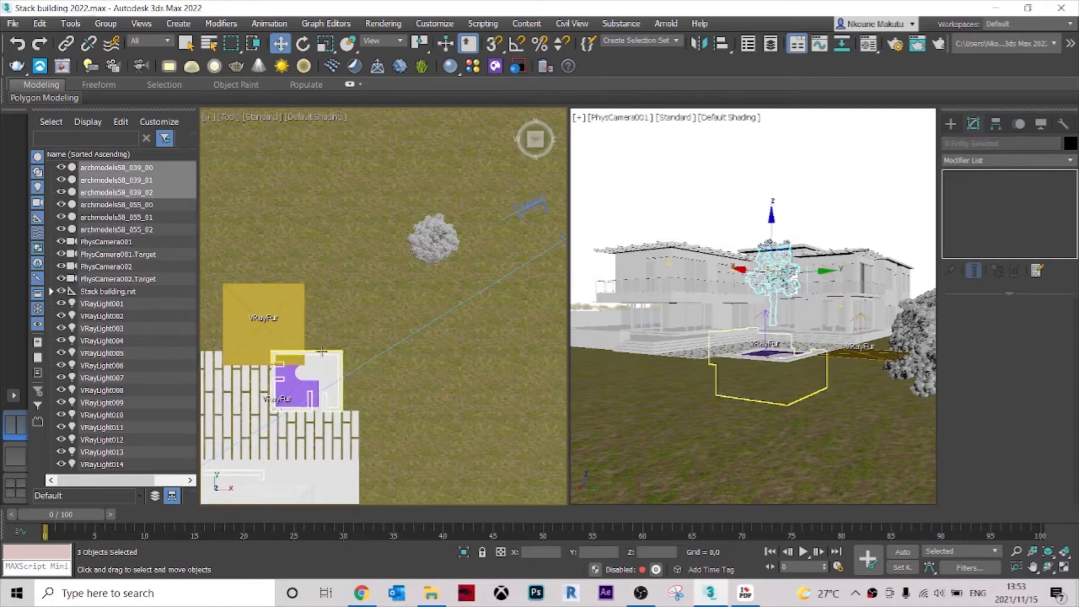
key("z")
scroll(340, 339, "down", 2)
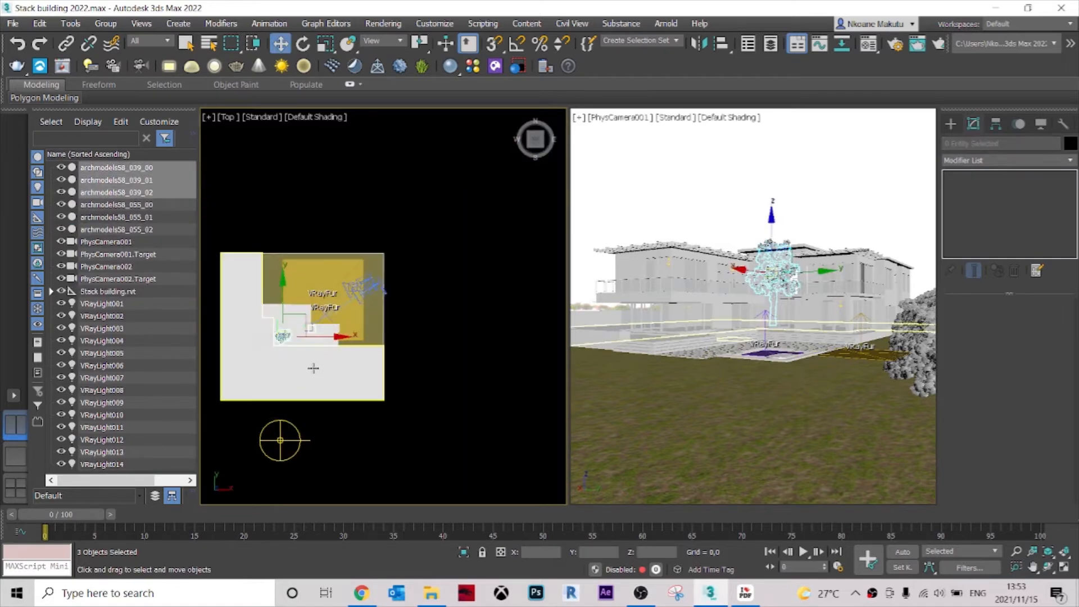
left_click_drag(342, 338, 423, 349)
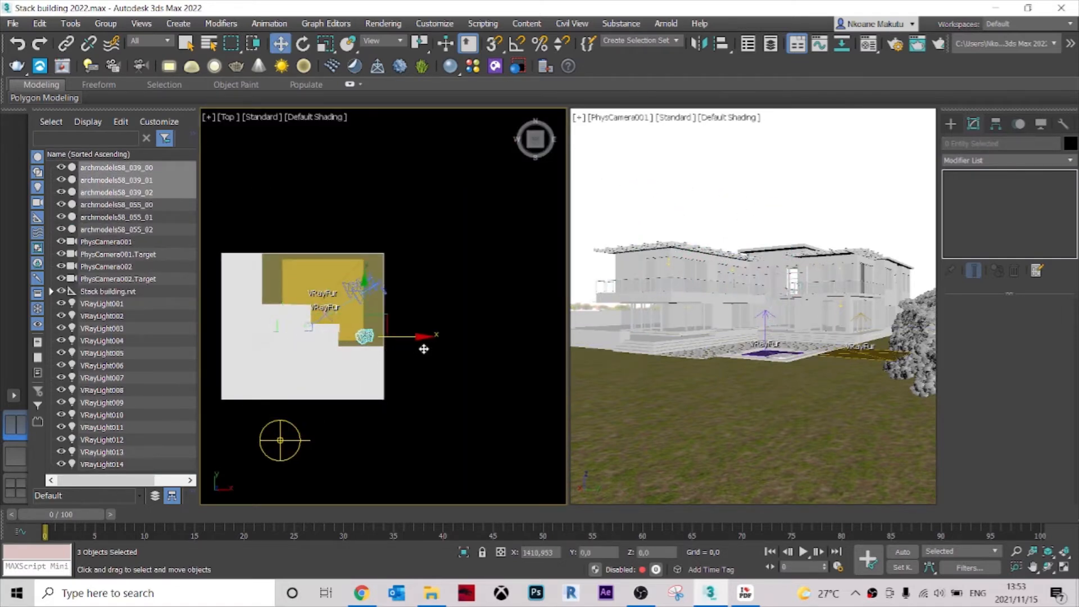
left_click_drag(366, 319, 361, 291)
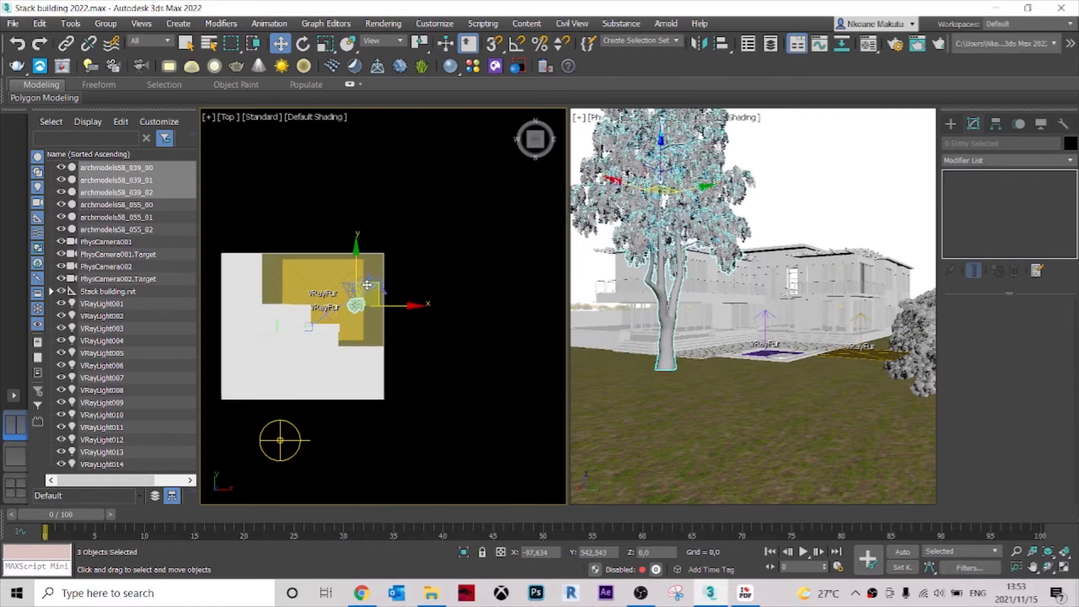
Shift the archmodels58_039 tree slightly nearer to PhysCamera001, checking its place on the lawn.
middle_click_drag(393, 337, 401, 247, "alt")
scroll(415, 301, "up", 3)
middle_click_drag(402, 247, 390, 290, "alt")
left_click_drag(360, 191, 372, 211)
key("t")
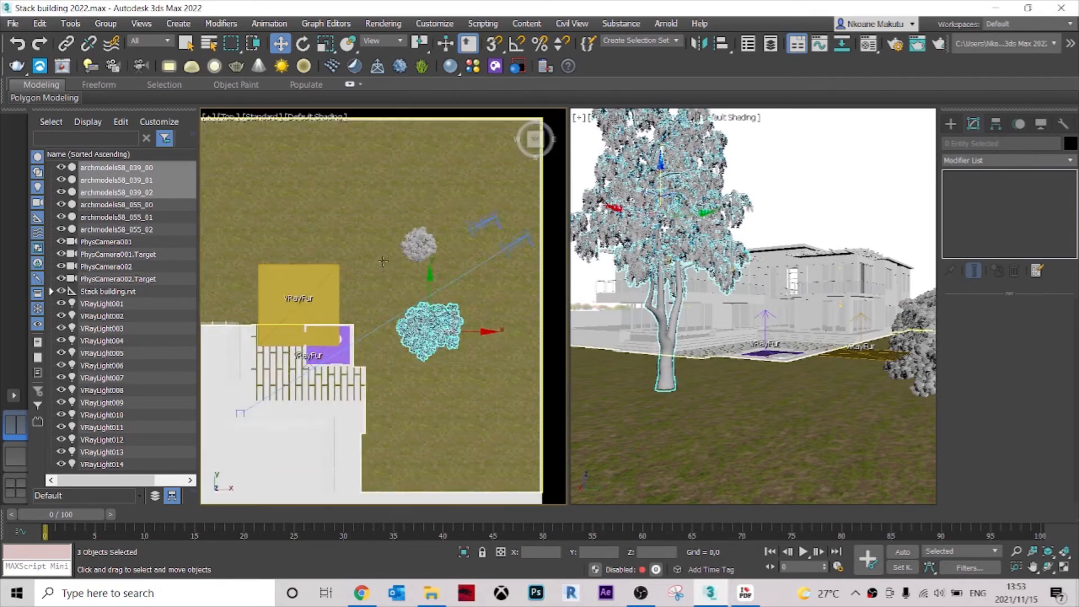
Rotate the archmodels58_039 tree about its vertical axis in the Top view to change how its branches face the camera.
scroll(396, 264, "up", 3)
left_click_drag(396, 264, 397, 286)
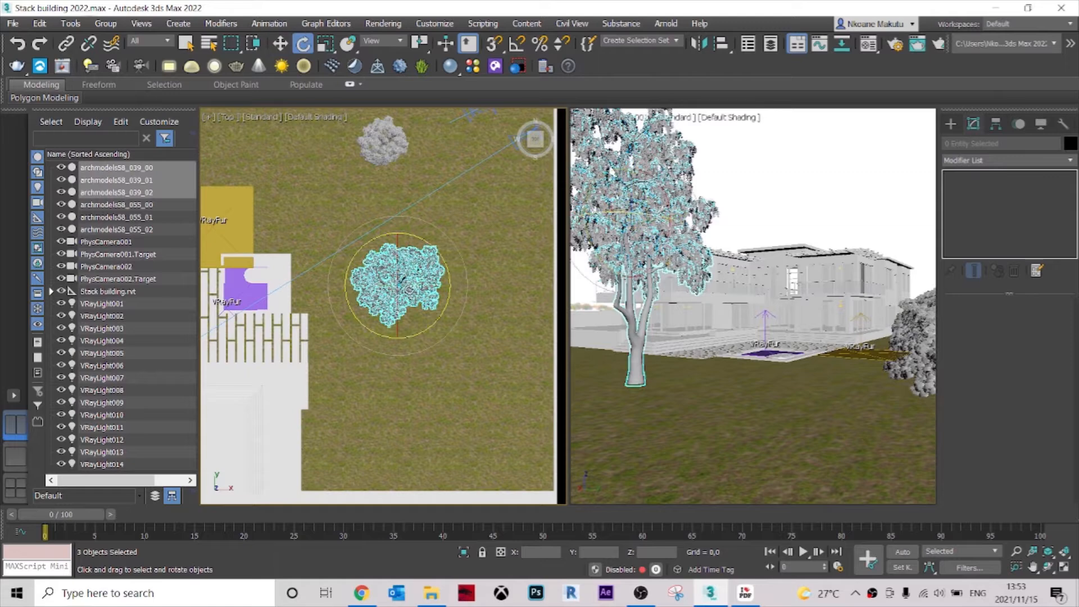
left_click_drag(427, 244, 247, 243)
key("w")
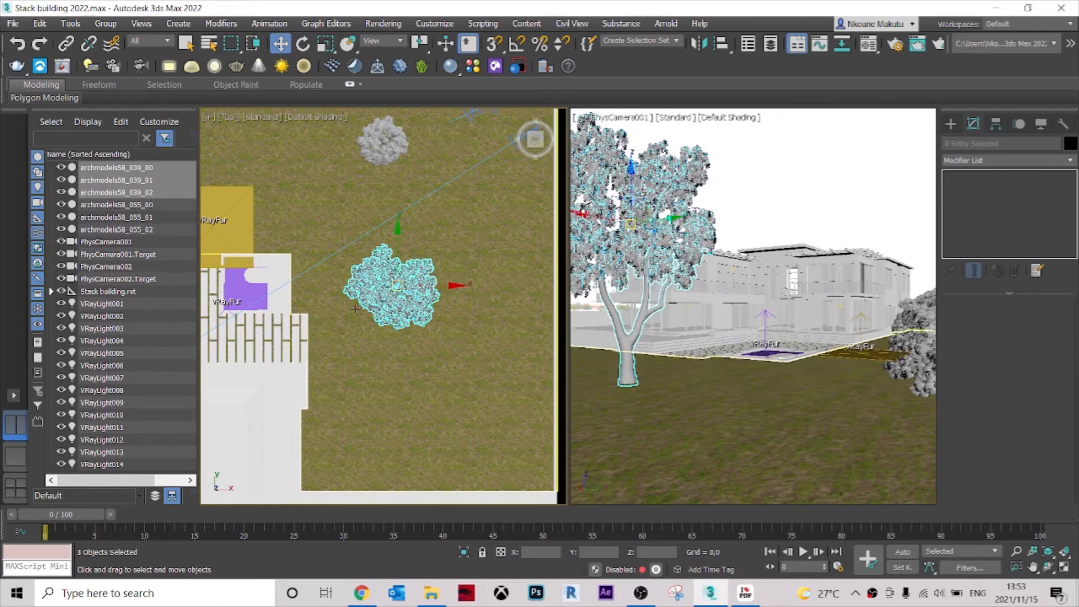
Move the archmodels58_039 tree across the lawn so it only frames the edge of the PhysCamera001 view, and deselect it.
middle_click_drag(378, 353, 400, 313)
left_click_drag(417, 246, 494, 216)
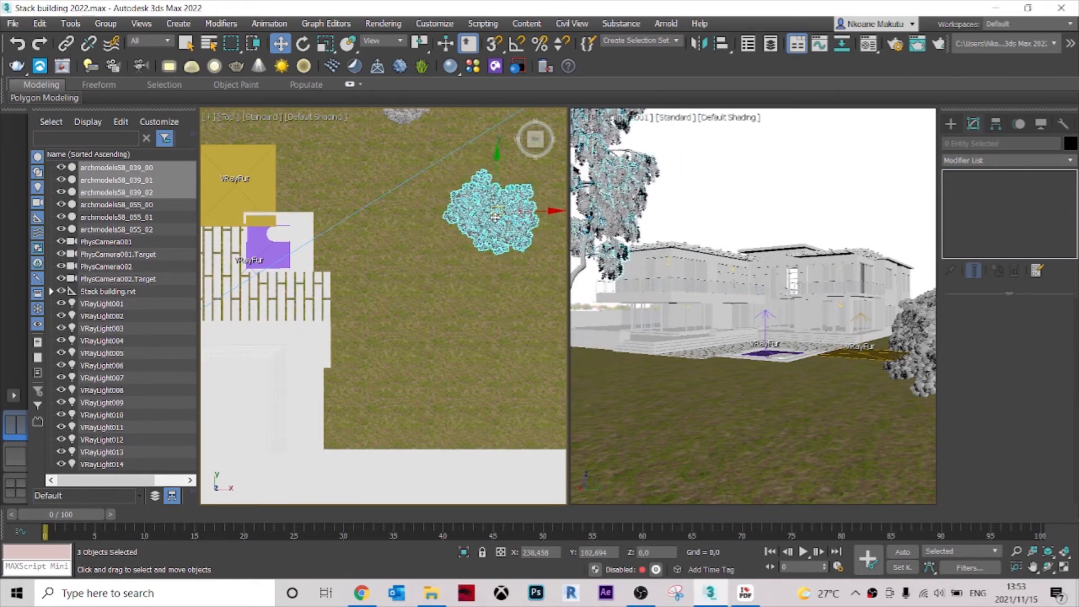
left_click(729, 182)
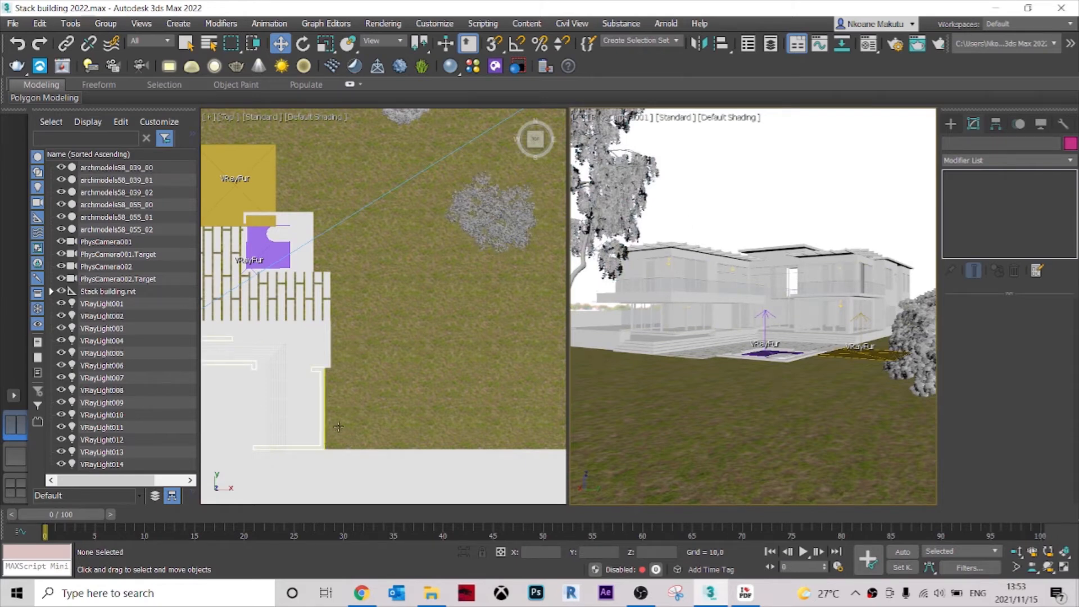
Look through the archmodels vol. 58 PDF catalogue again for a third tree, going back to page 4.
left_click(743, 592)
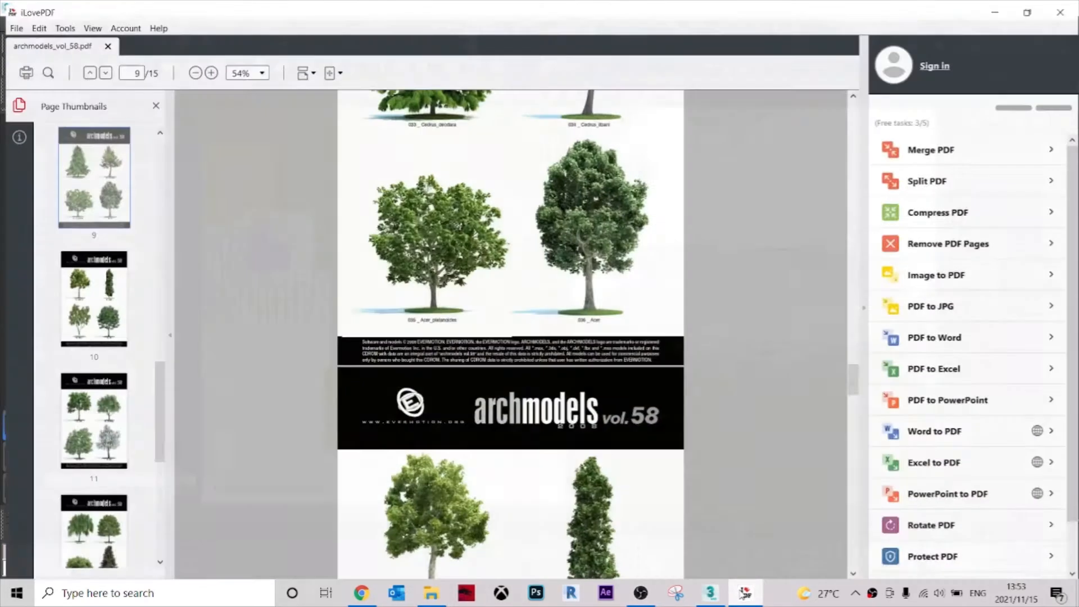
scroll(638, 325, "up", 5)
scroll(638, 324, "up", 10)
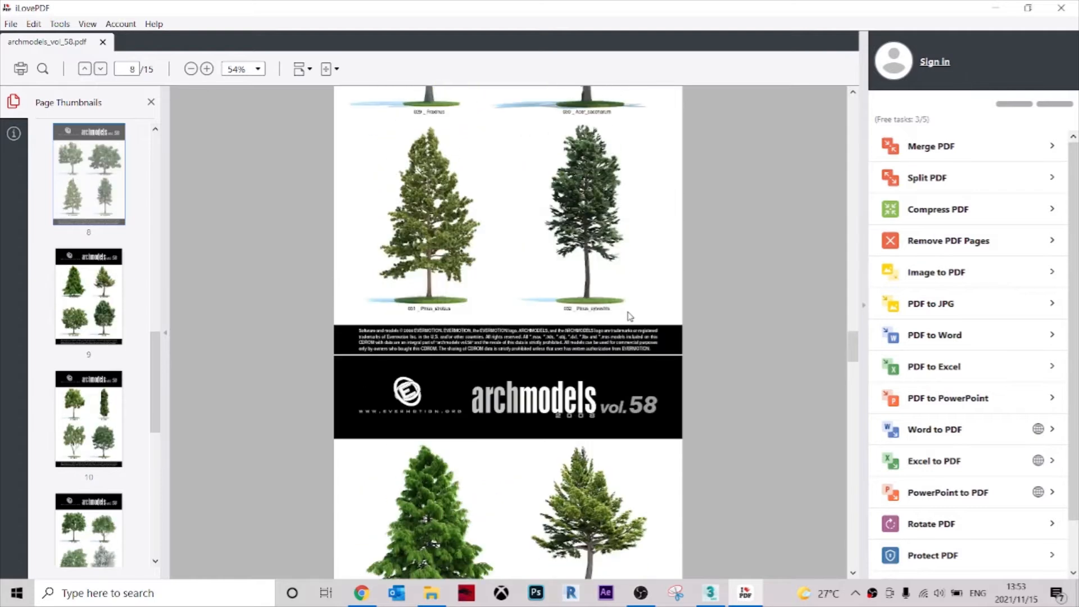
scroll(604, 323, "up", 4)
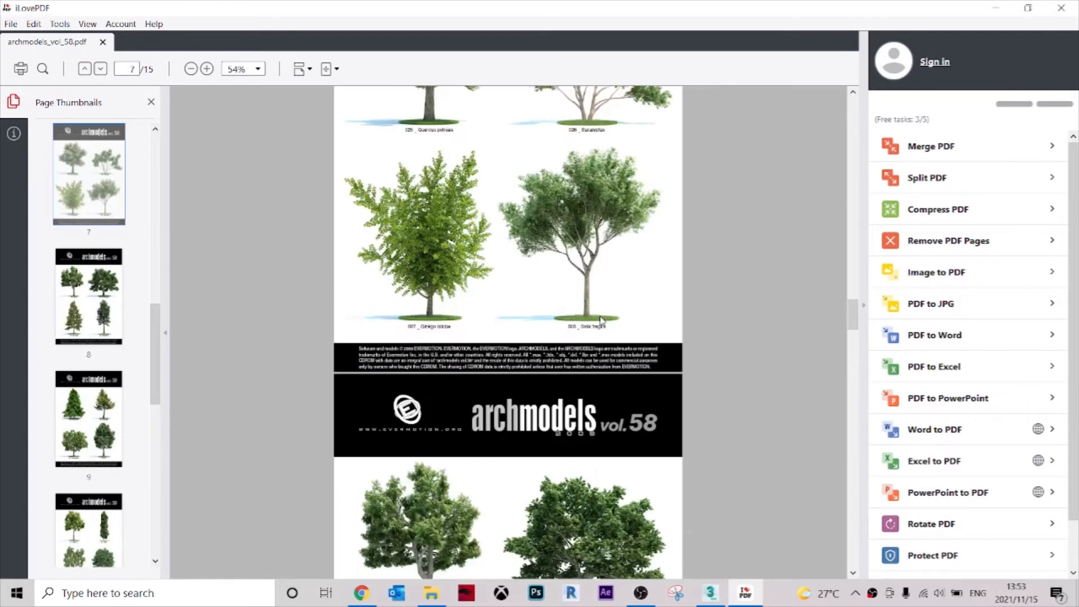
scroll(600, 318, "down", 10)
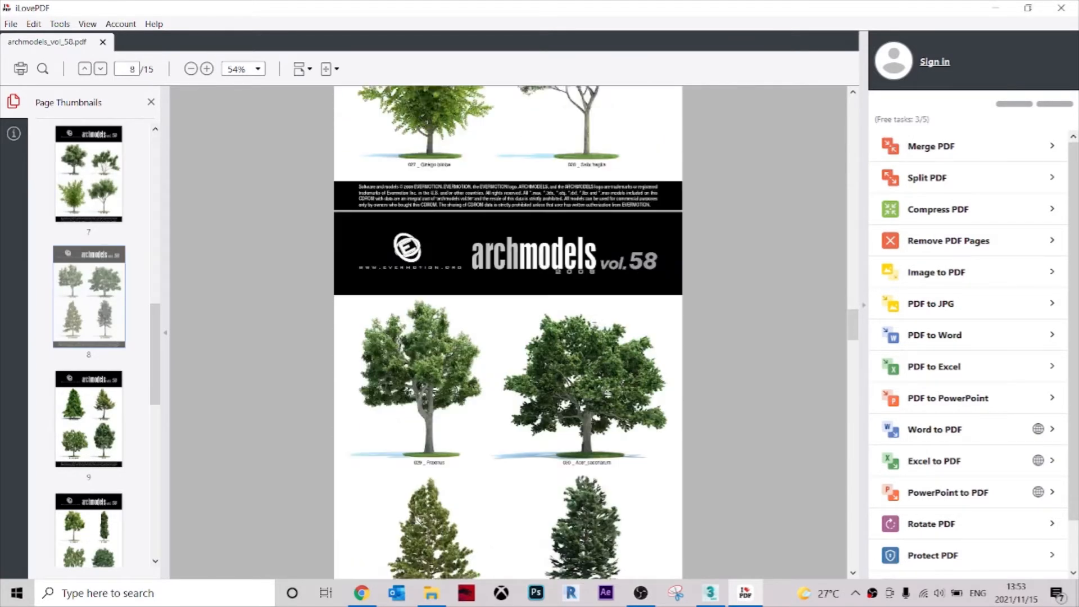
scroll(597, 336, "down", 1)
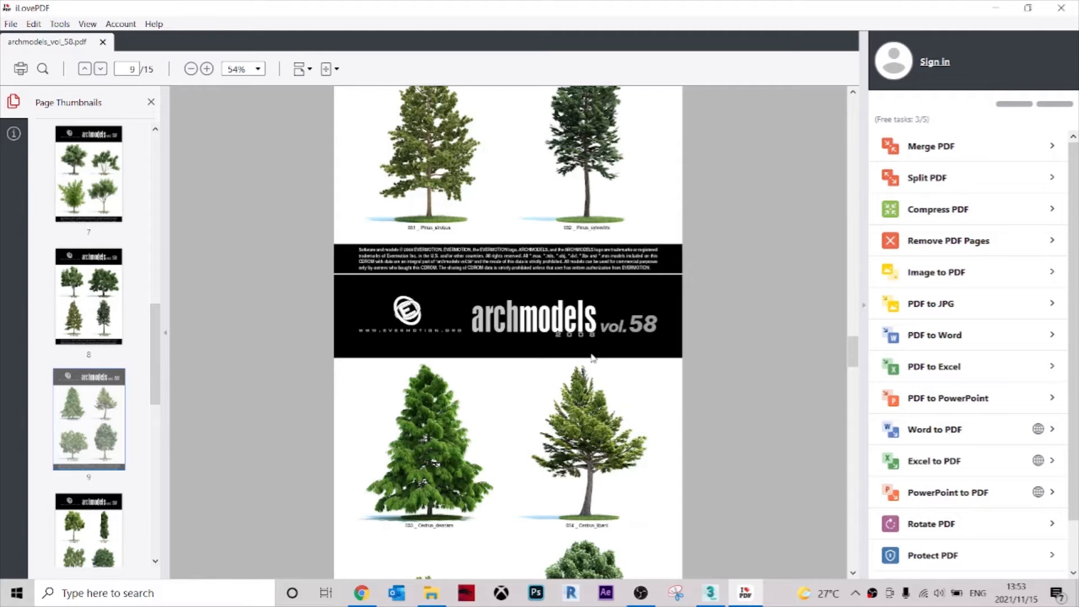
scroll(594, 360, "down", 5)
left_click_drag(853, 371, 854, 218)
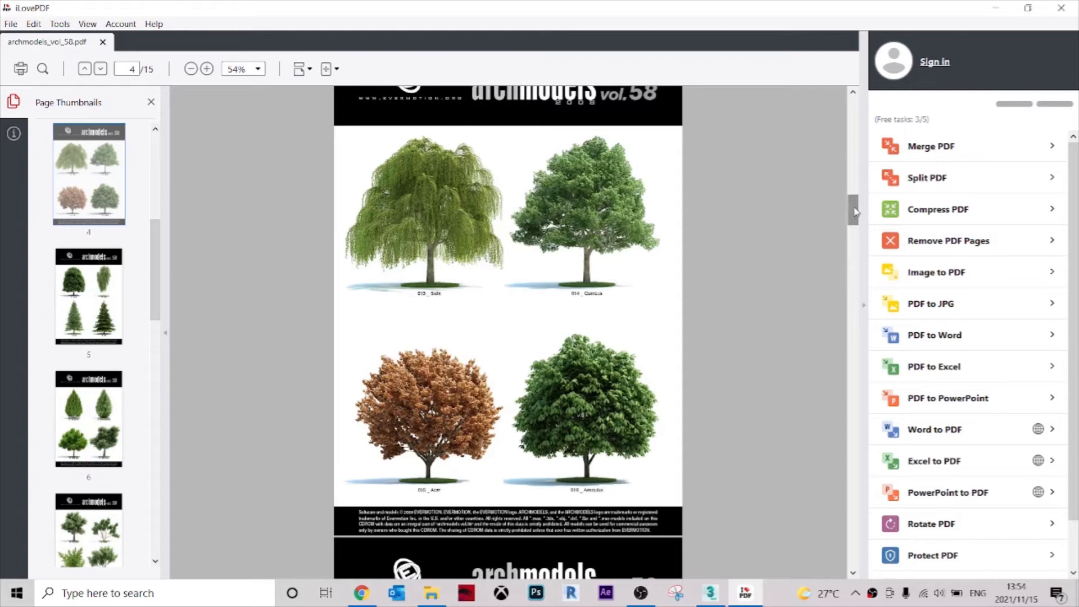
left_click(998, 9)
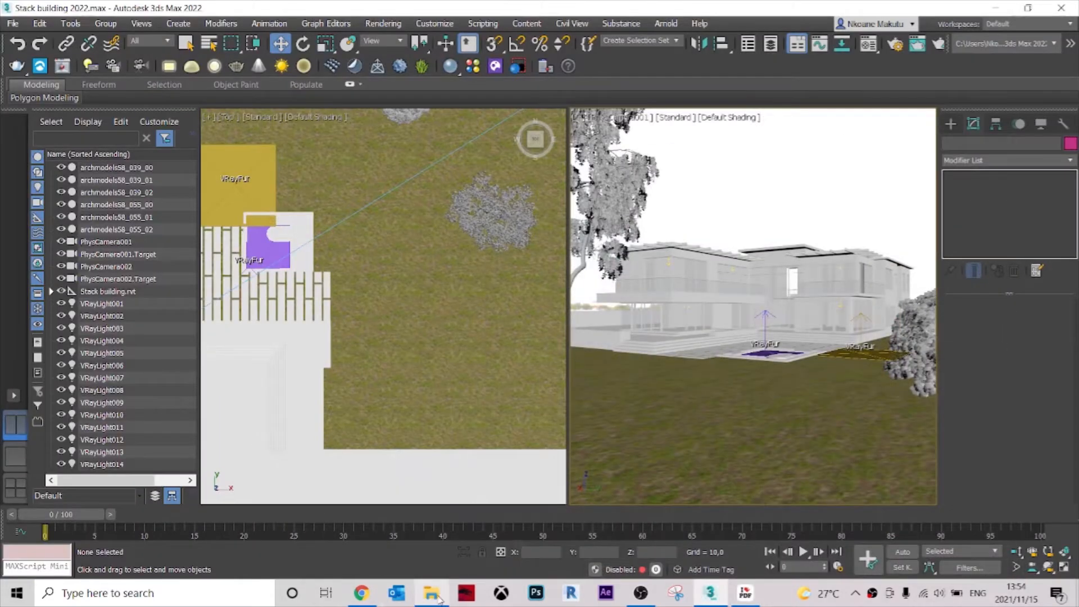
Merge the archmodels58_015 tree file from the file browser into the scene and dismiss the Scene Converter.
left_click(439, 599)
scroll(191, 286, "up", 10)
left_click_drag(166, 371, 439, 359)
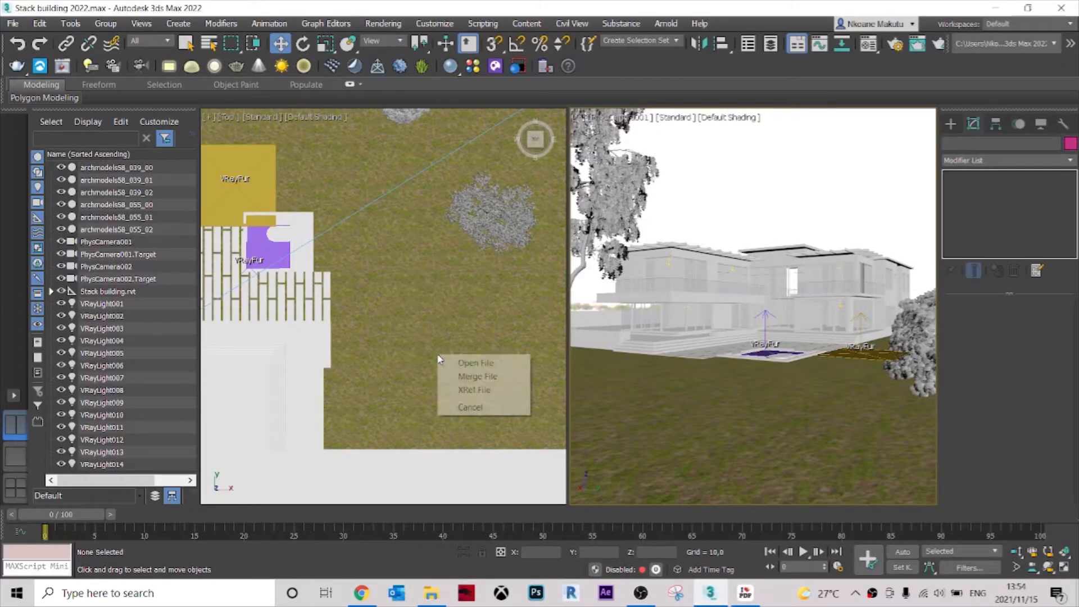
left_click(476, 377)
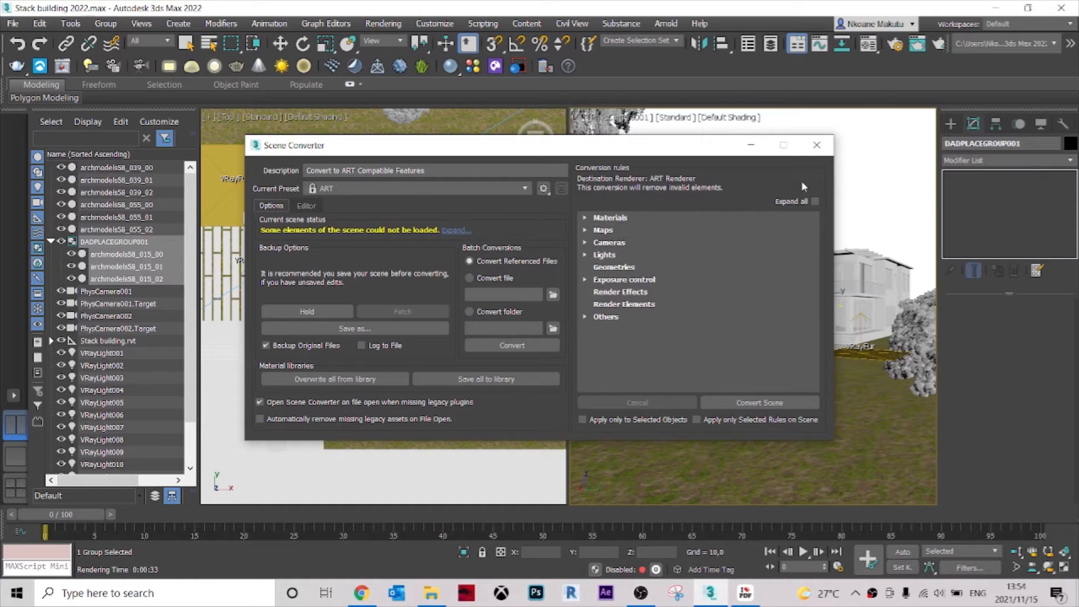
left_click(819, 151)
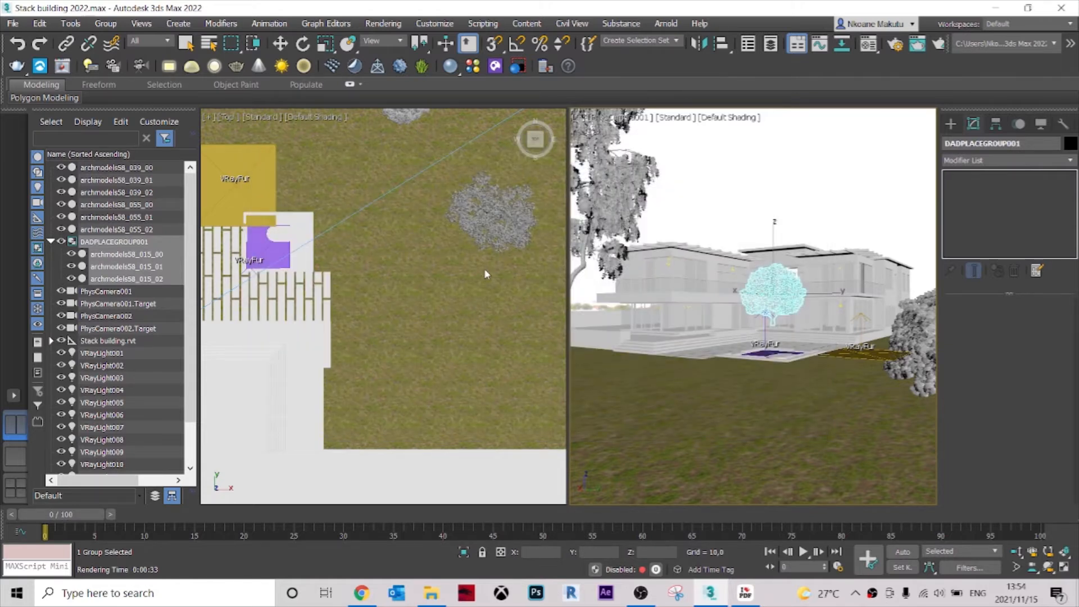
In the Top view, move the merged archmodels58_015 tree off the building onto the lawn between the existing trees.
scroll(484, 268, "down", 5)
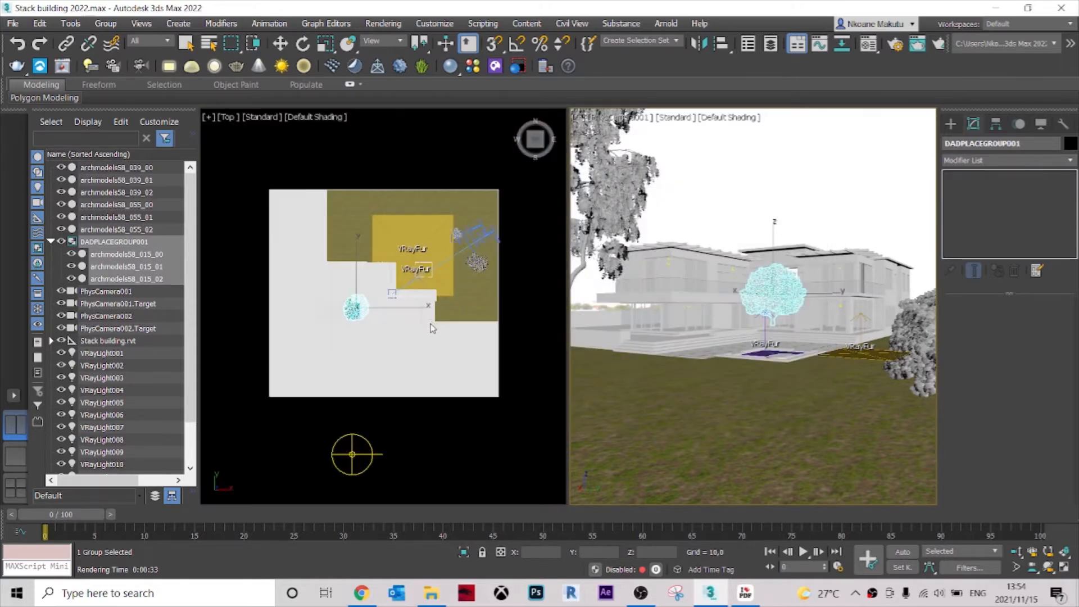
right_click(430, 325)
scroll(392, 348, "up", 2)
middle_click_drag(393, 349, 388, 319)
left_click_drag(338, 264, 478, 192)
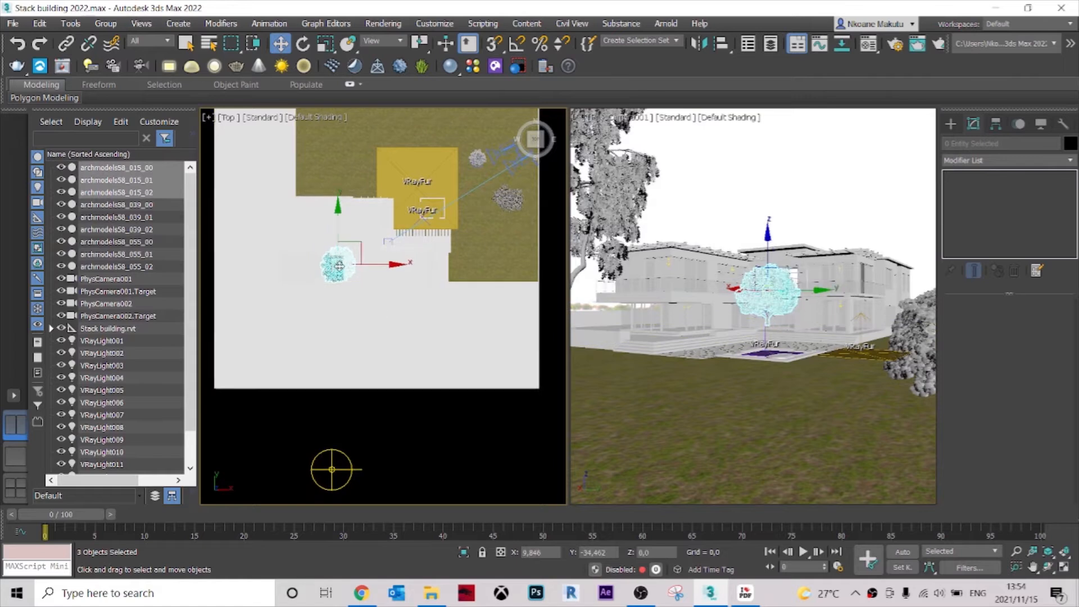
Uniformly scale up the archmodels58_015 tree in an orthographic view and return to the Top view with the Move tool.
middle_click_drag(486, 253, 245, 104, "alt")
scroll(484, 205, "up", 3)
scroll(484, 205, "up", 2)
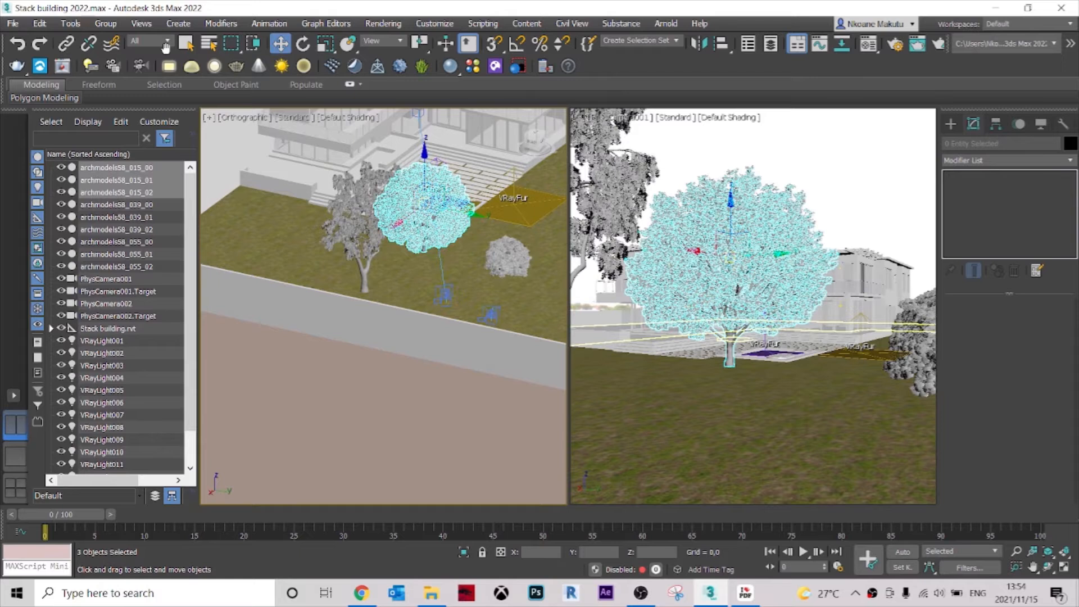
key("r")
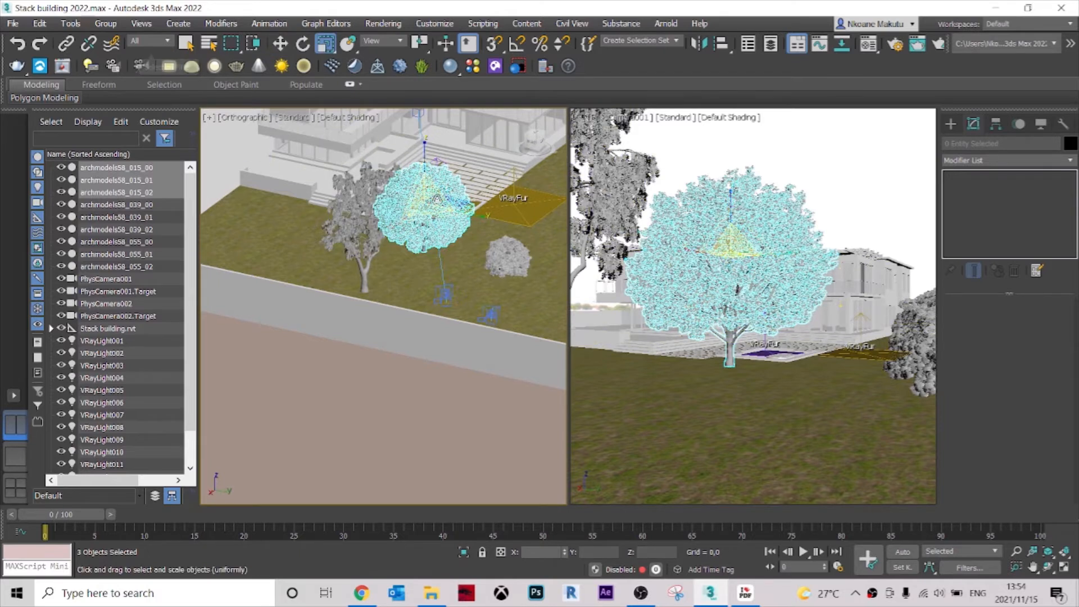
left_click_drag(433, 201, 425, 148)
key("w")
key("t")
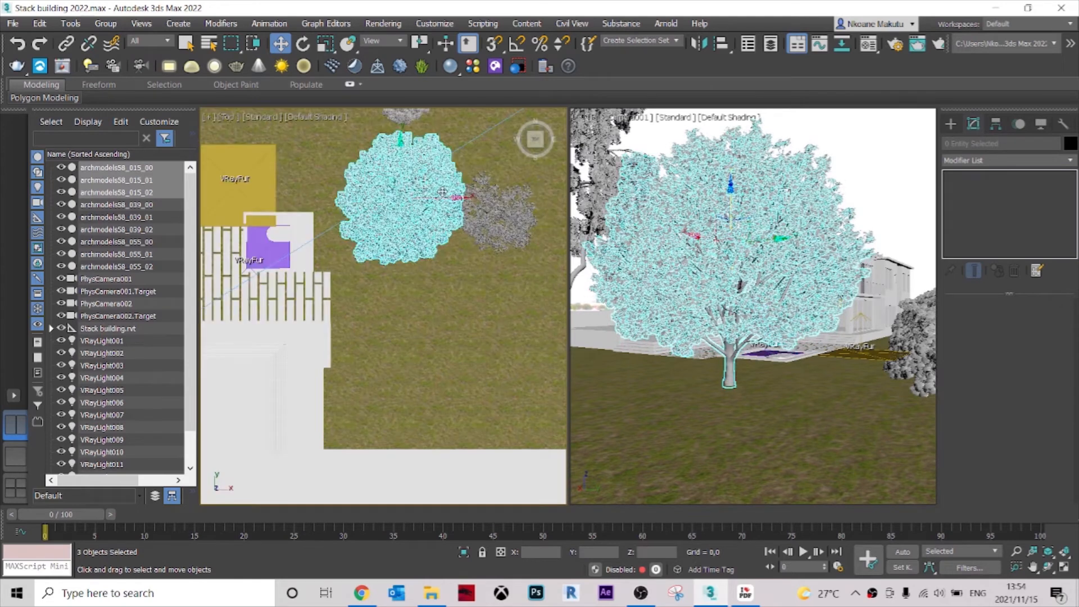
In the Top view, move the archmodels58_015 tree behind the building to just outside the plot's south edge, check its position and deselect it.
scroll(427, 149, "down", 5)
left_click_drag(431, 149, 283, 363)
middle_click_drag(360, 387, 428, 309)
left_click(428, 313)
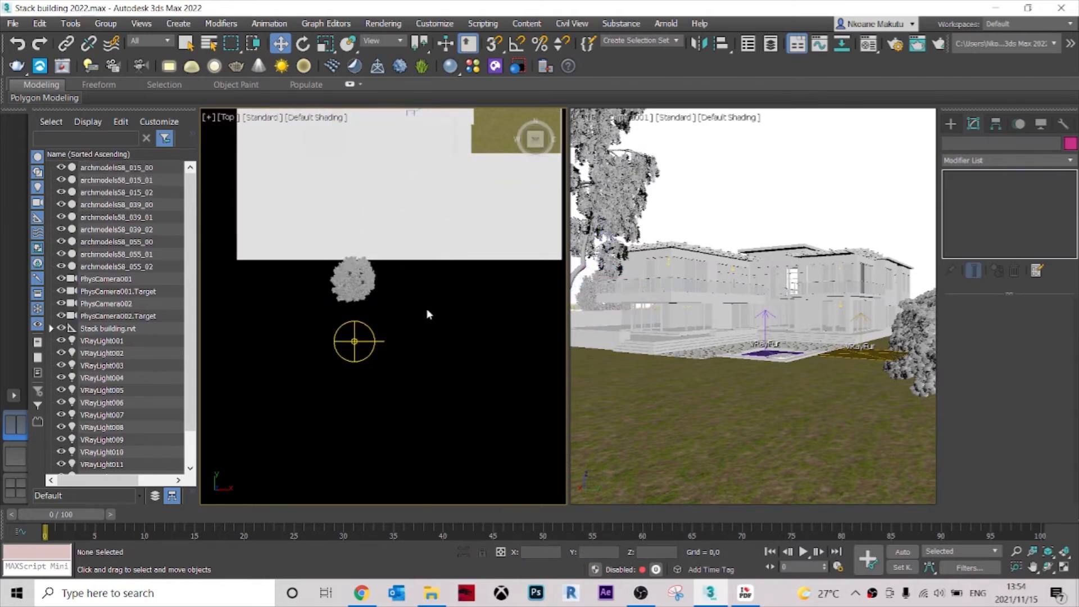
left_click(357, 292)
key("z")
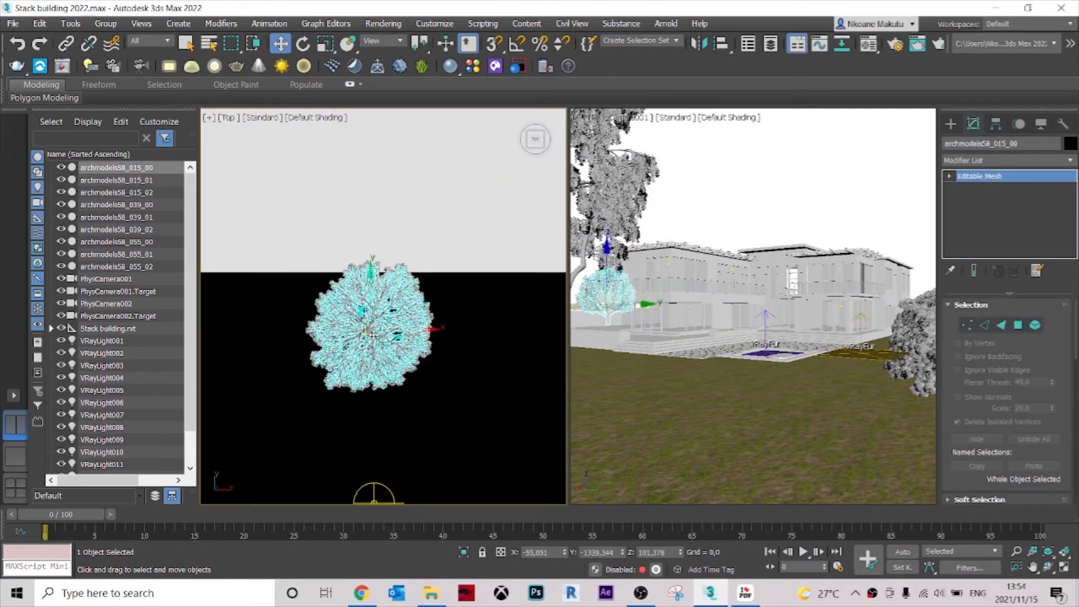
left_click(477, 349)
scroll(466, 347, "down", 5)
middle_click_drag(464, 349, 397, 417)
scroll(470, 294, "up", 2)
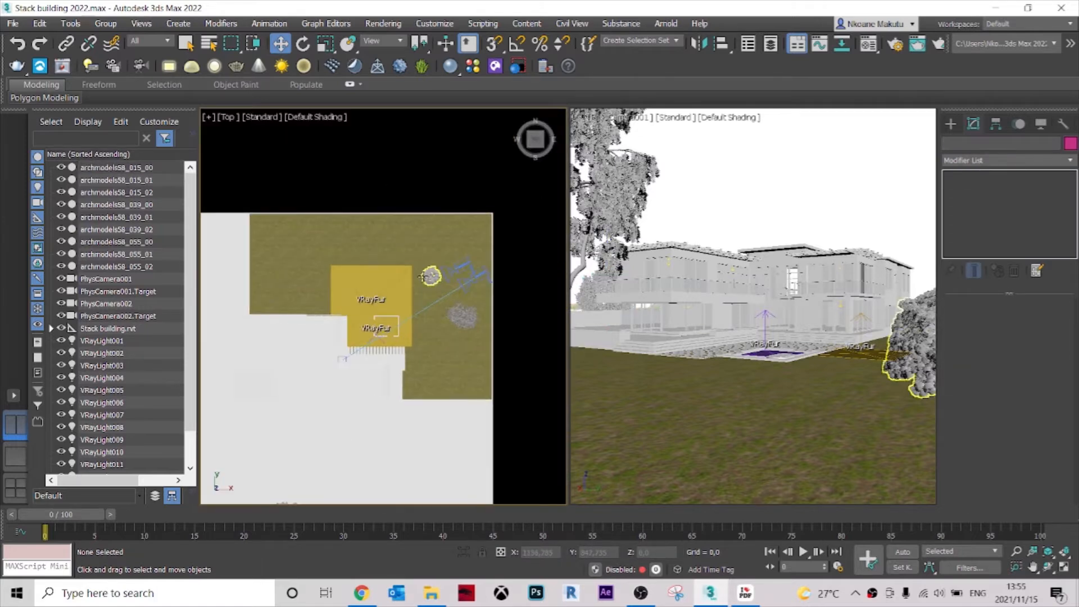
Select the archmodels58_055_01 mesh of the small lawn tree and move it beyond the plot's north edge.
scroll(432, 275, "up", 1)
left_click(430, 275)
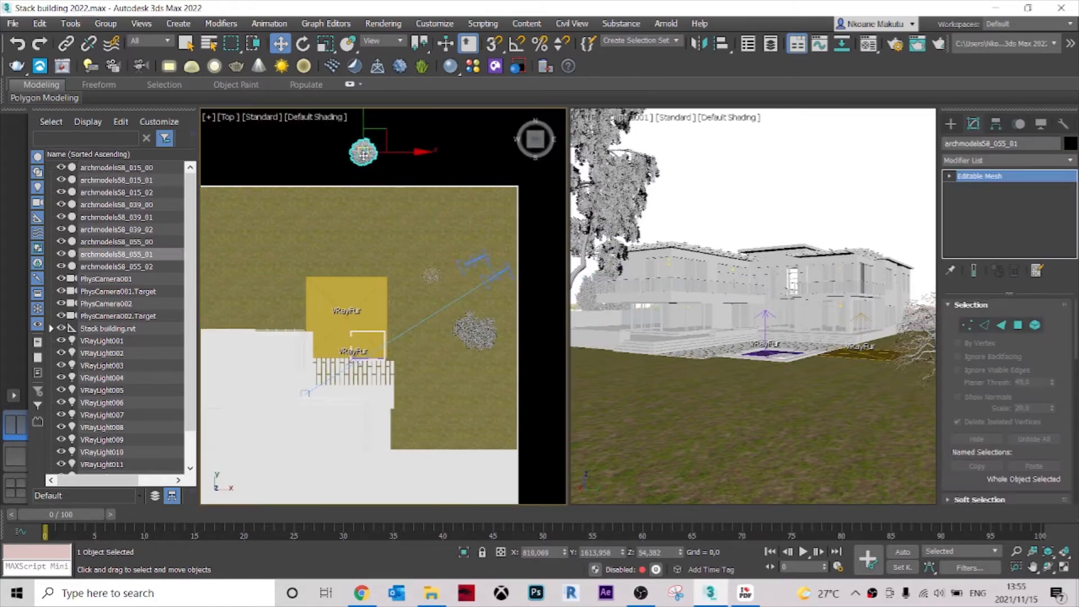
left_click(433, 166)
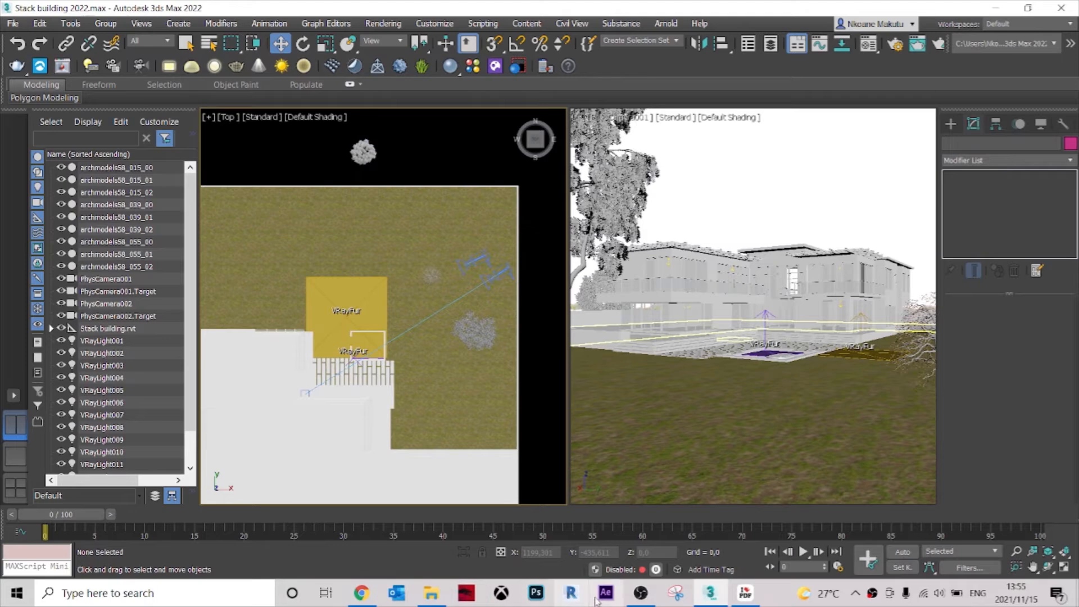
Switch to the archmodels vol. 58 PDF catalogue and look over the trees on page 3 for another model.
left_click(750, 598)
left_click_drag(849, 216, 858, 191)
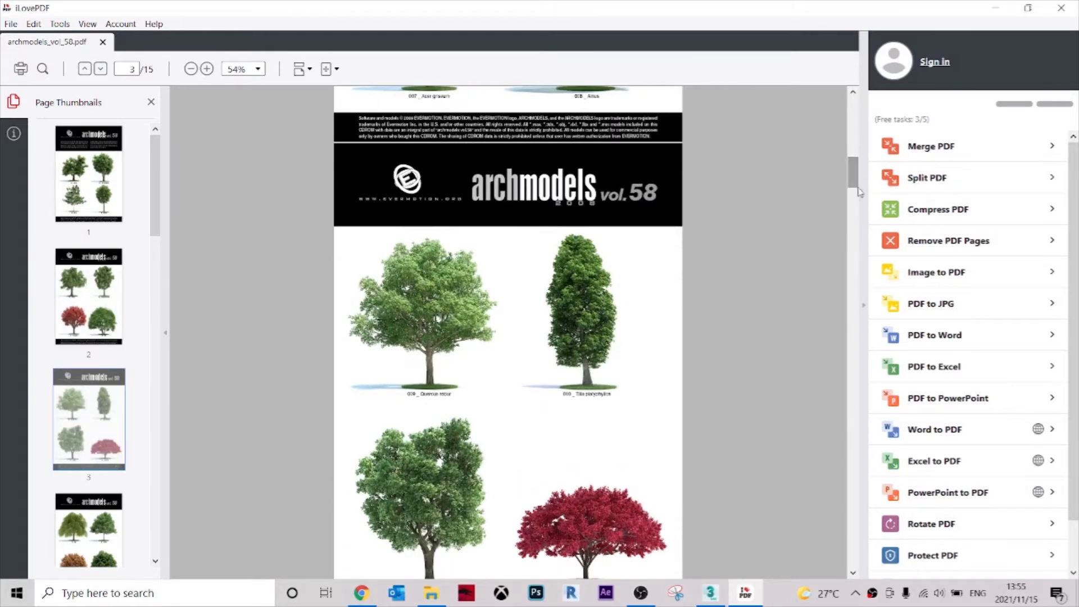
left_click(999, 7)
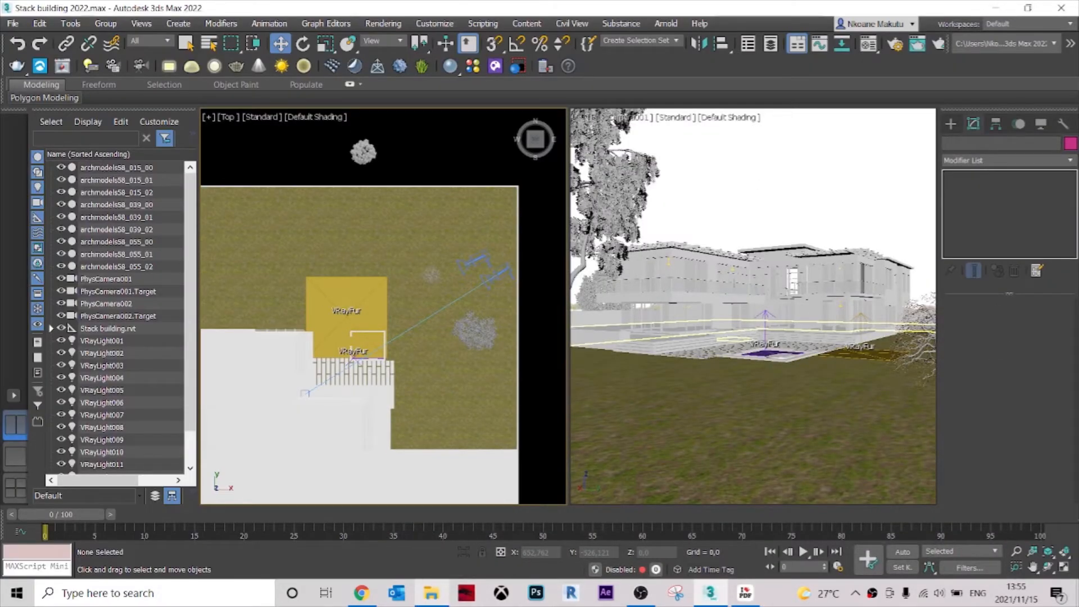
Merge tree file 010 from the Vol.58 Vray folder in the file browser into the scene and dismiss the Scene Converter.
left_click(440, 596)
left_click_drag(529, 5, 0, 111)
left_click(238, 273)
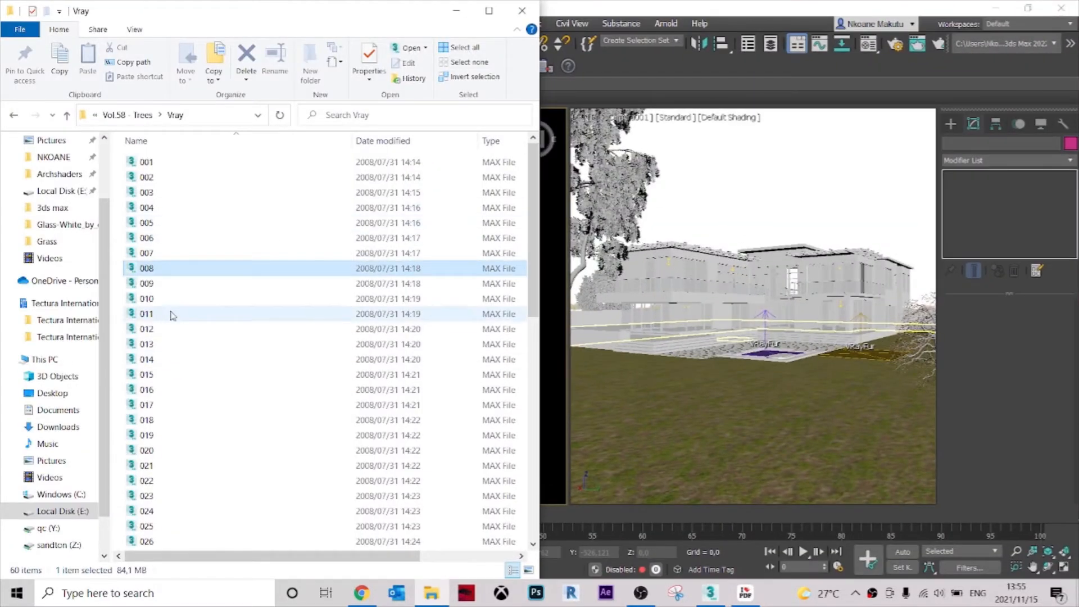
left_click(157, 301)
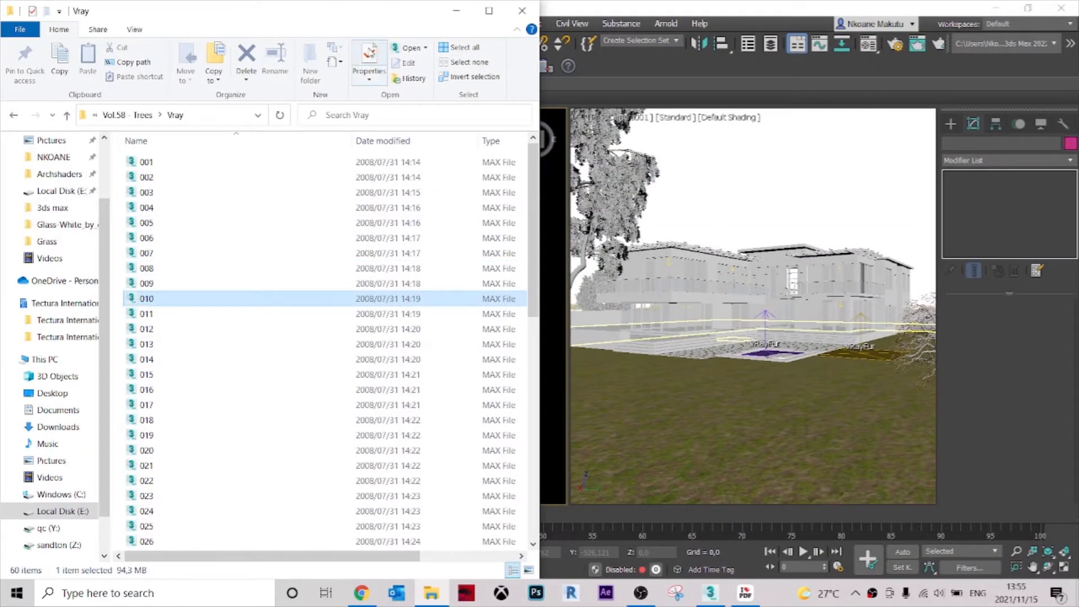
left_click_drag(536, 100, 287, 100)
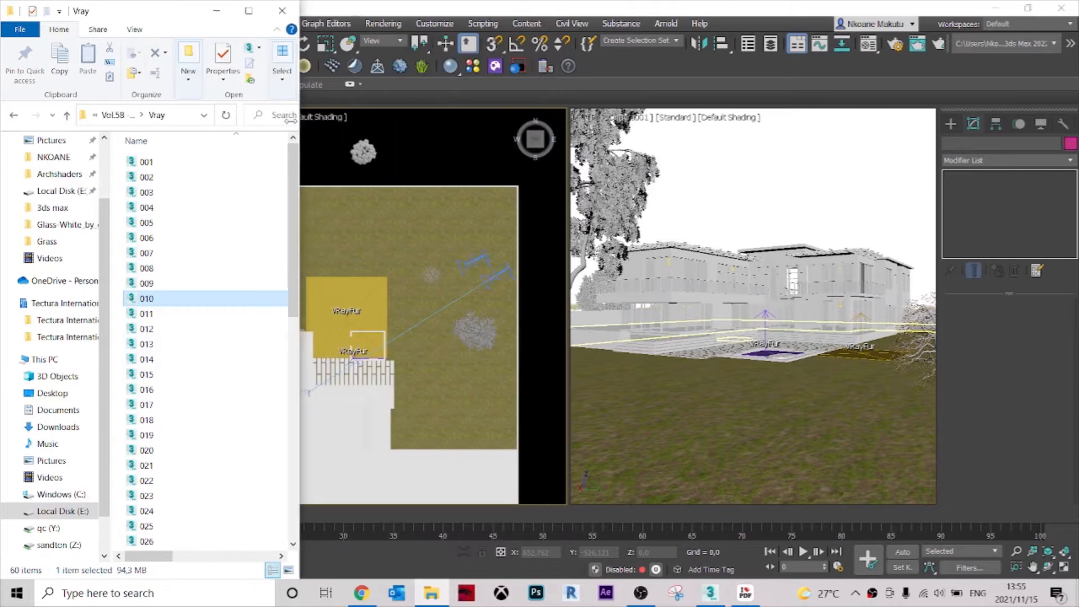
left_click_drag(208, 301, 432, 289)
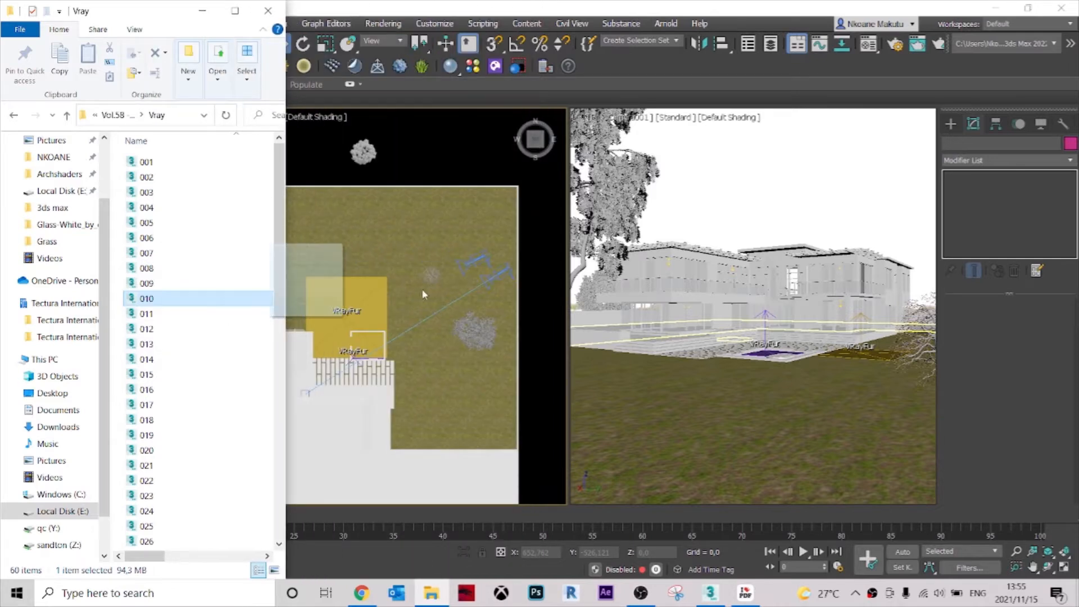
left_click_drag(416, 227, 417, 230)
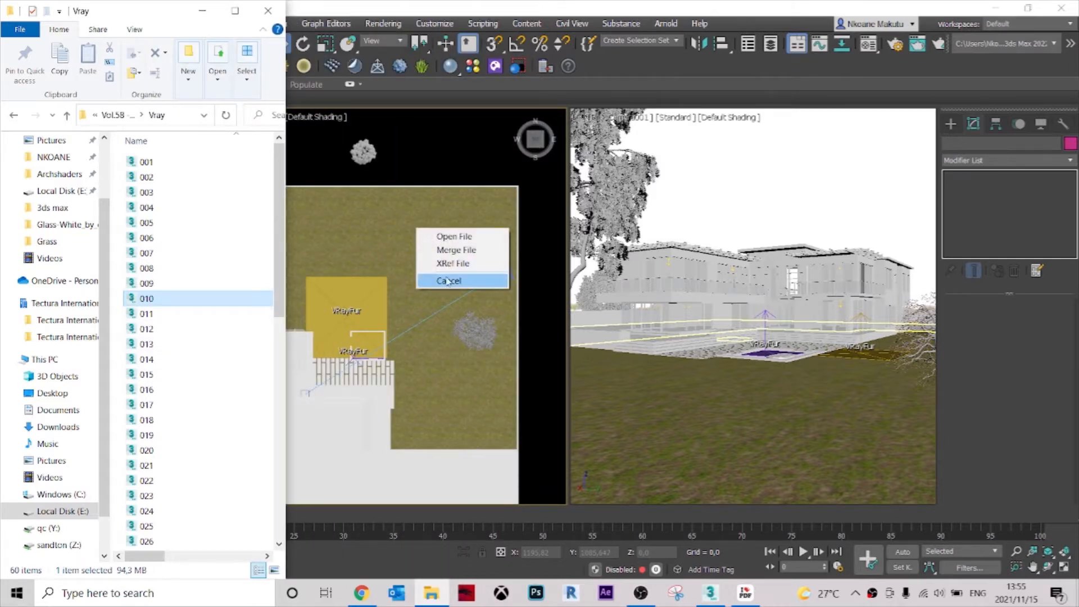
left_click(456, 249)
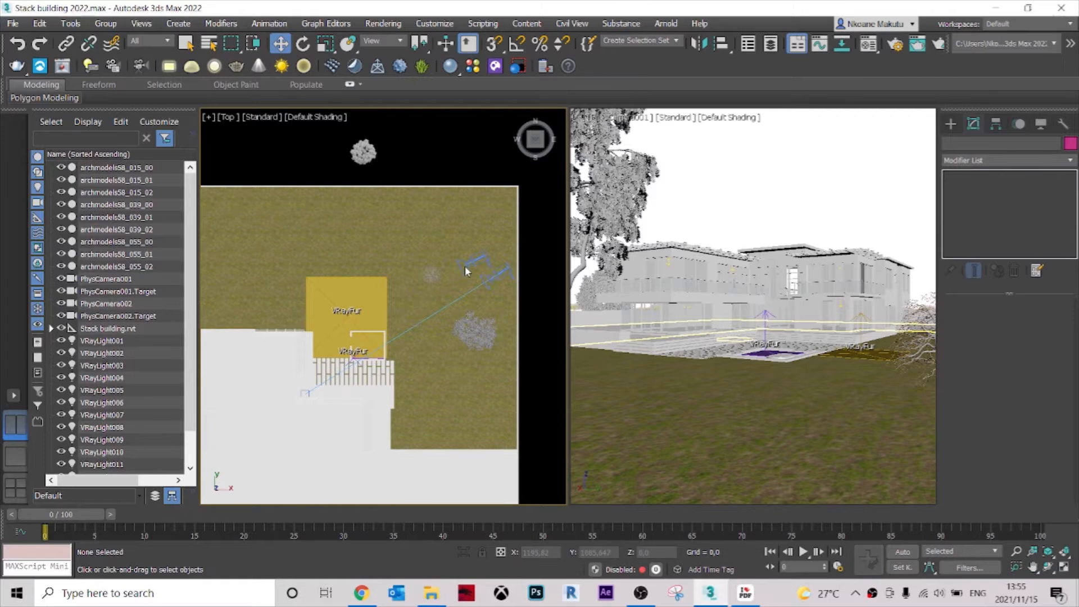
left_click(816, 145)
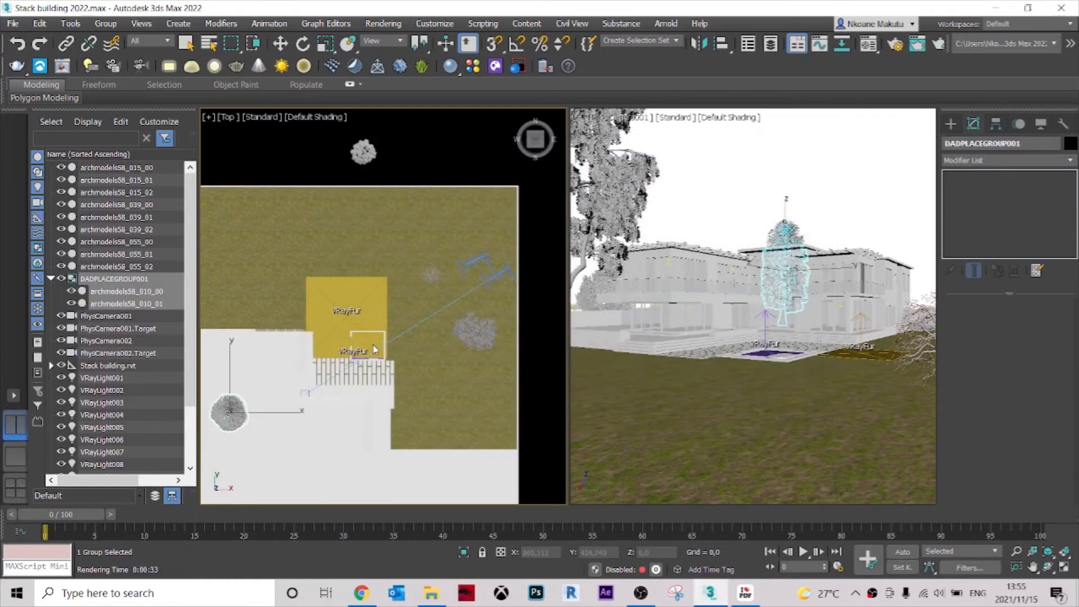
Ungroup the merged archmodels58_010 tree, move it off the building onto the lawn and lower it towards the ground in the camera view.
scroll(374, 349, "down", 4)
scroll(374, 348, "up", 2)
key("ctrl+u")
key("w")
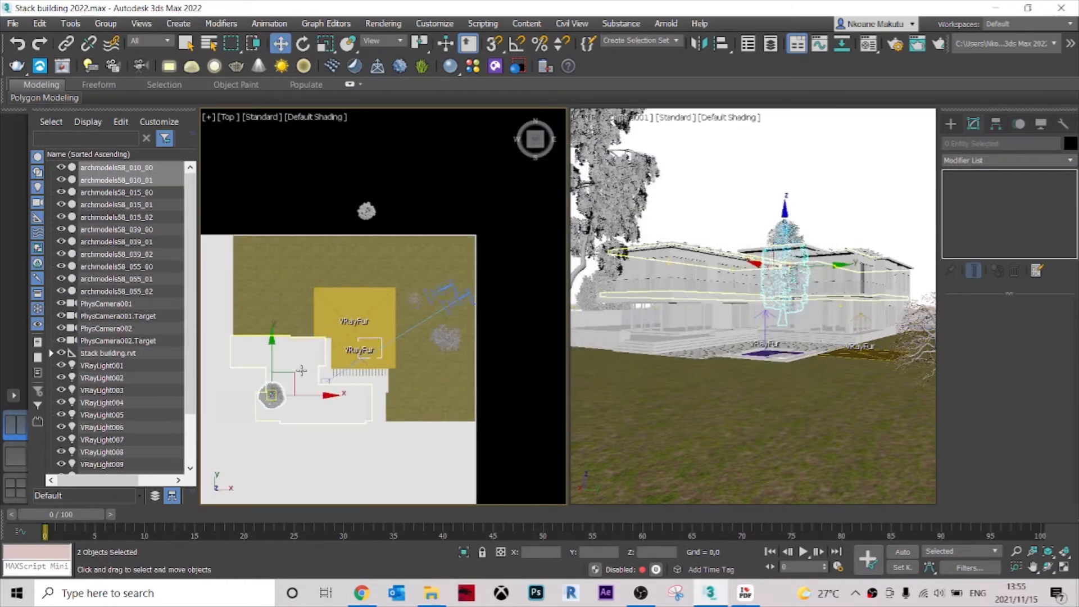
left_click_drag(302, 369, 444, 317)
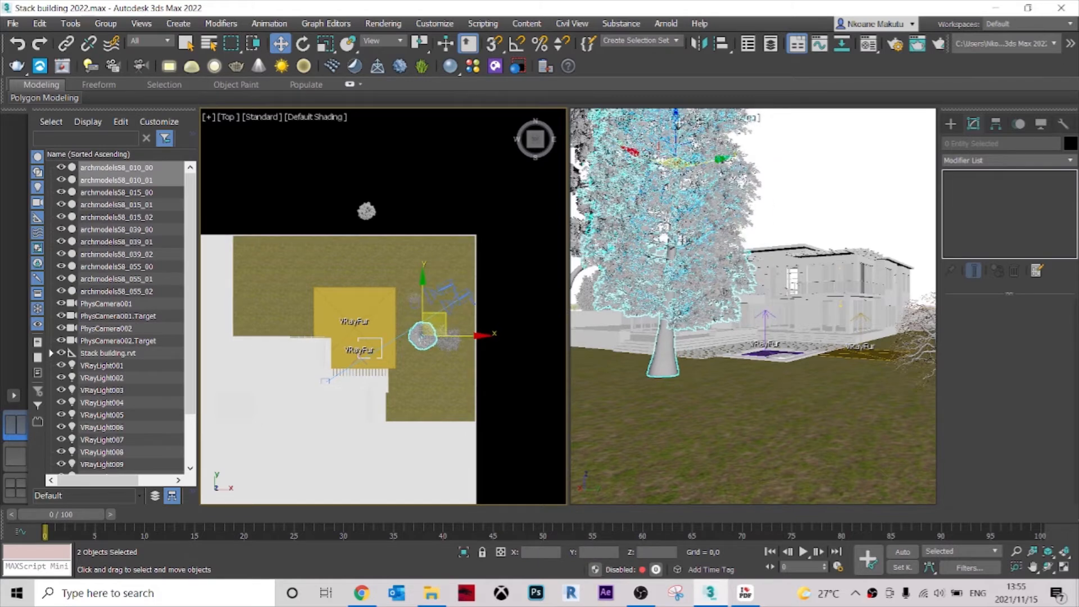
left_click_drag(675, 125, 675, 149)
Move the archmodels58_010 tree across the plot to its west edge in the Top view and deselect it.
right_click(481, 279)
middle_click_drag(431, 422, 468, 311)
scroll(469, 307, "down", 2)
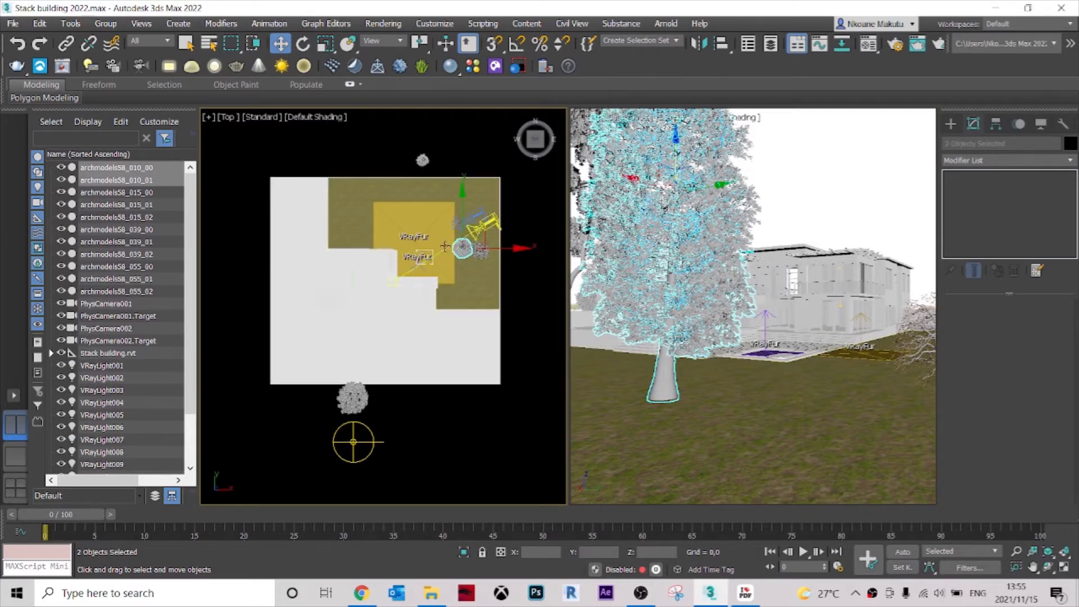
left_click_drag(461, 249, 313, 216)
scroll(252, 226, "up", 6)
left_click_drag(304, 174, 291, 275)
scroll(287, 266, "down", 5)
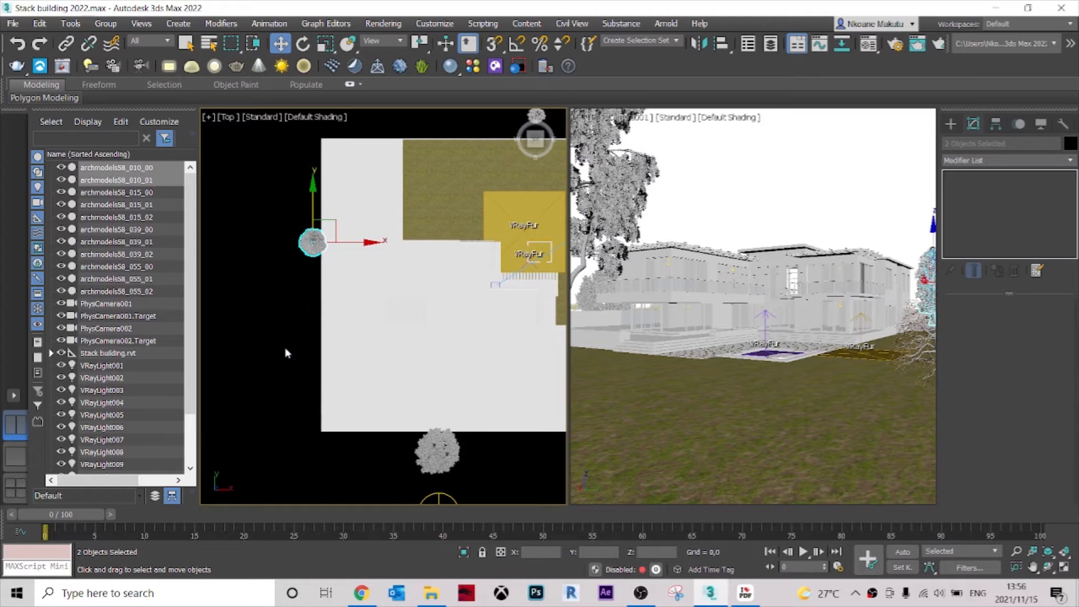
left_click(283, 388)
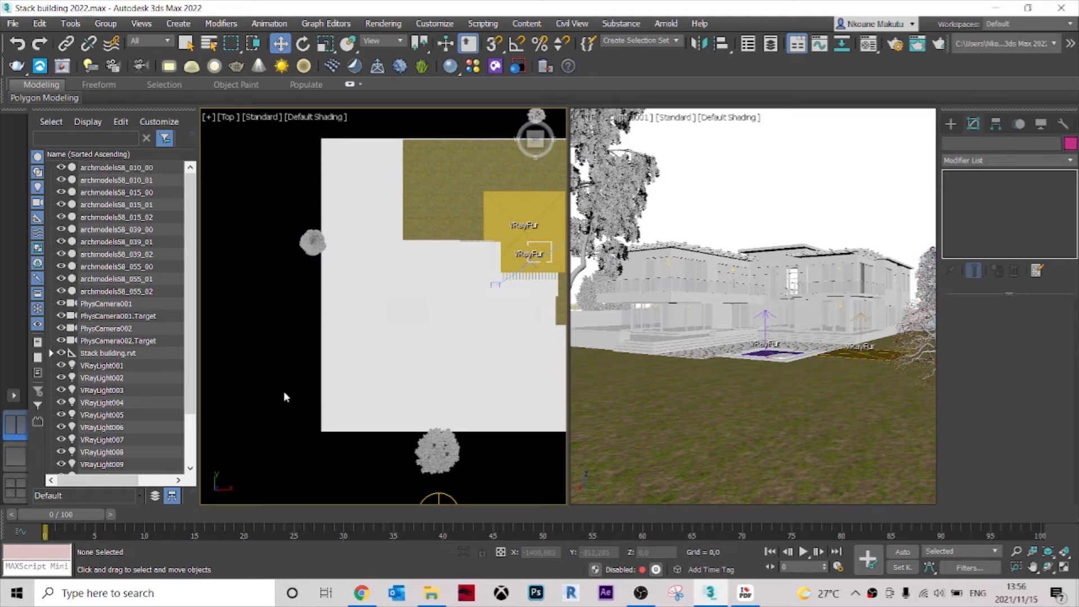
Browse the archmodels PDF catalogue from page 3 to page 4 for the next tree.
left_click(745, 593)
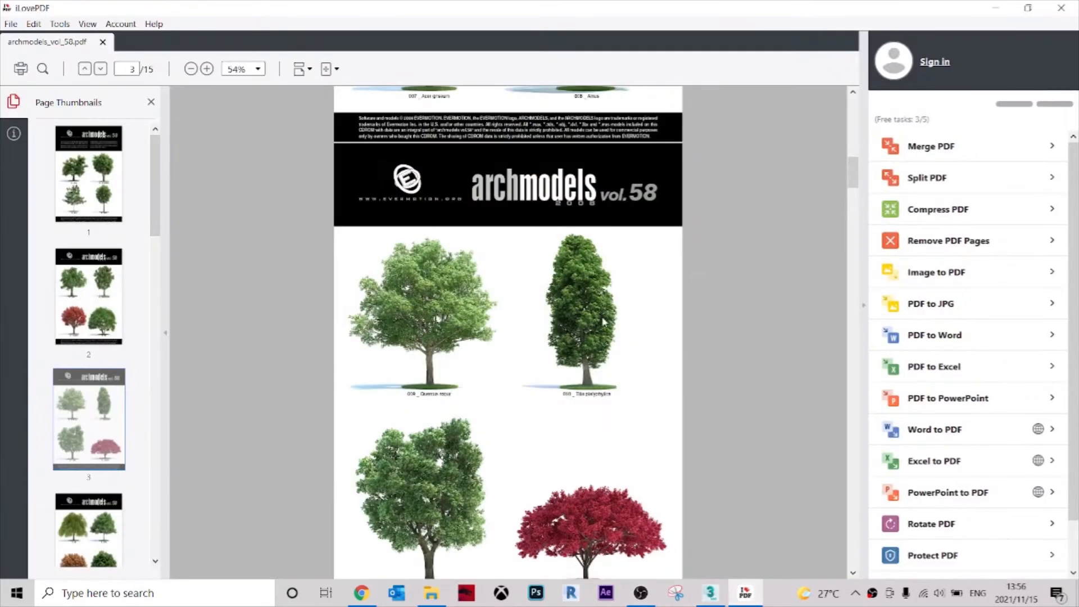
scroll(853, 157, "down", 3)
left_click_drag(852, 156, 858, 216)
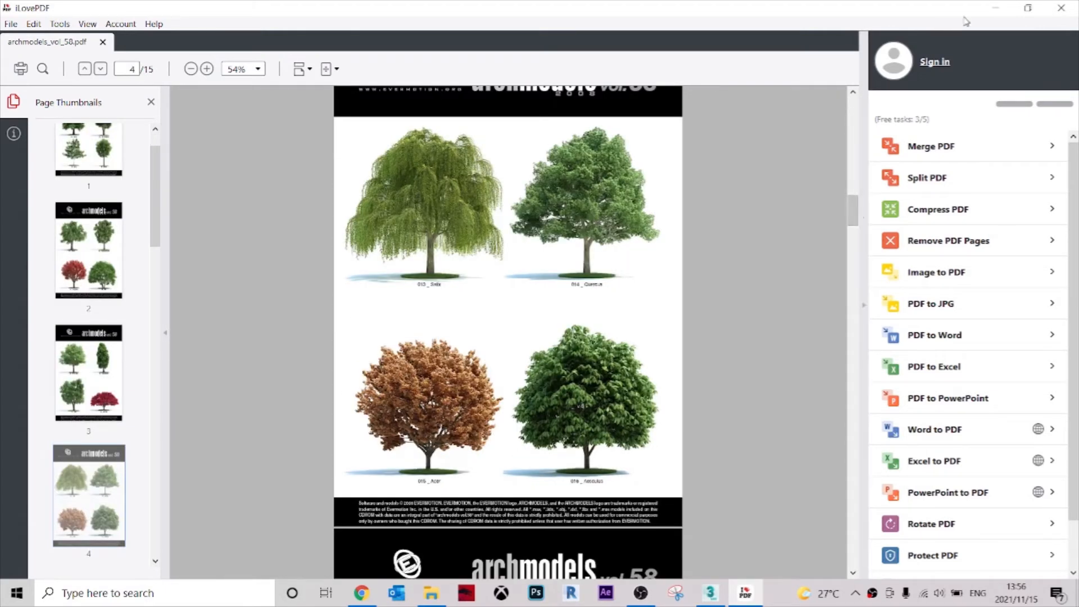
left_click(1000, 10)
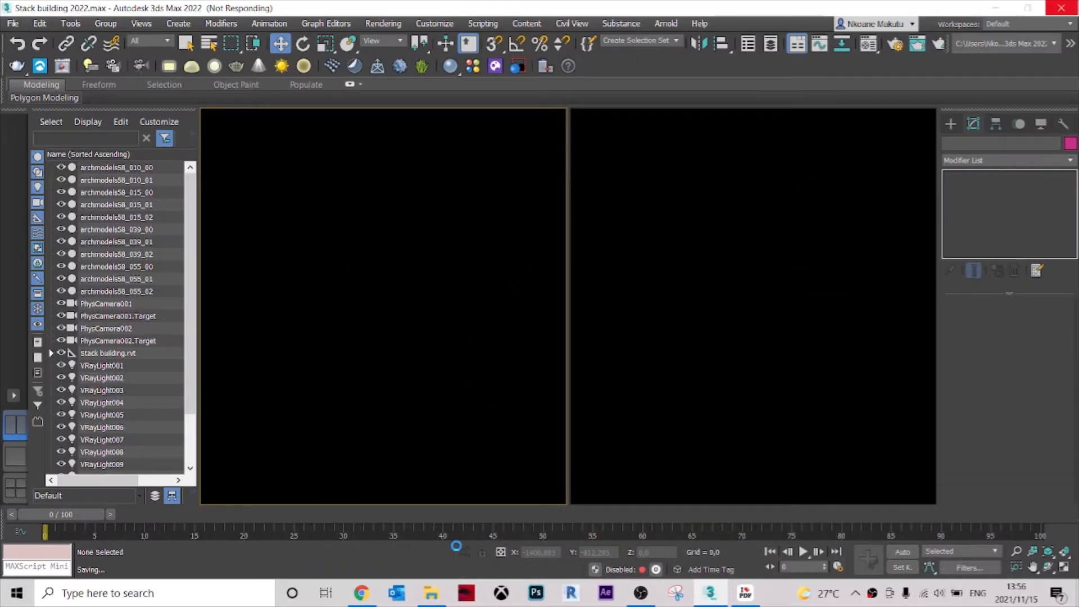
Merge tree file 013 from the Vray folder into the scene and close the Scene Converter.
left_click(430, 594)
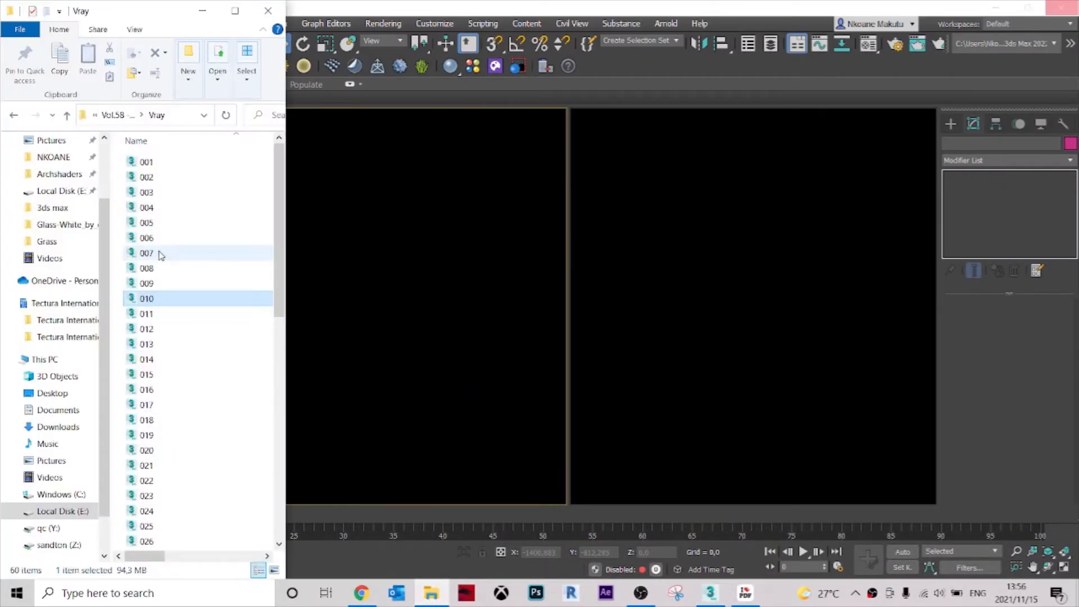
left_click(167, 346)
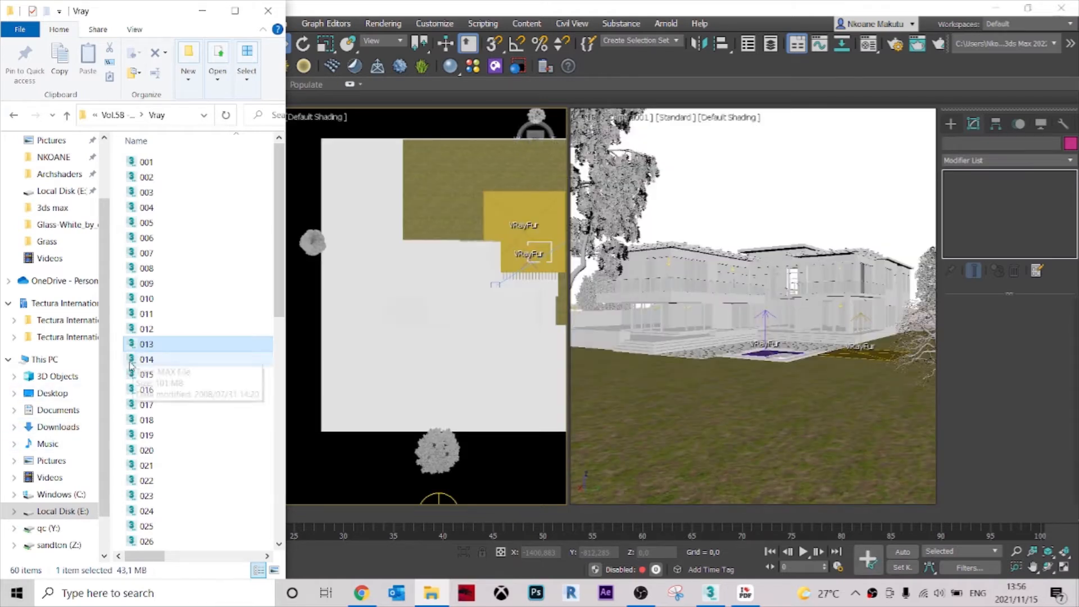
left_click_drag(165, 347, 513, 344)
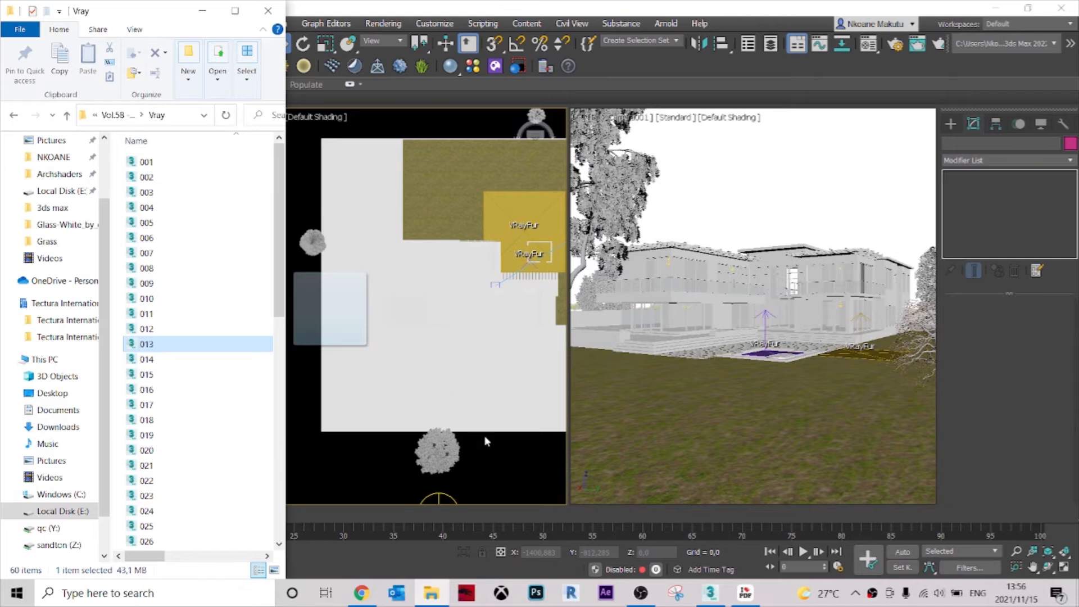
left_click_drag(480, 439, 481, 440)
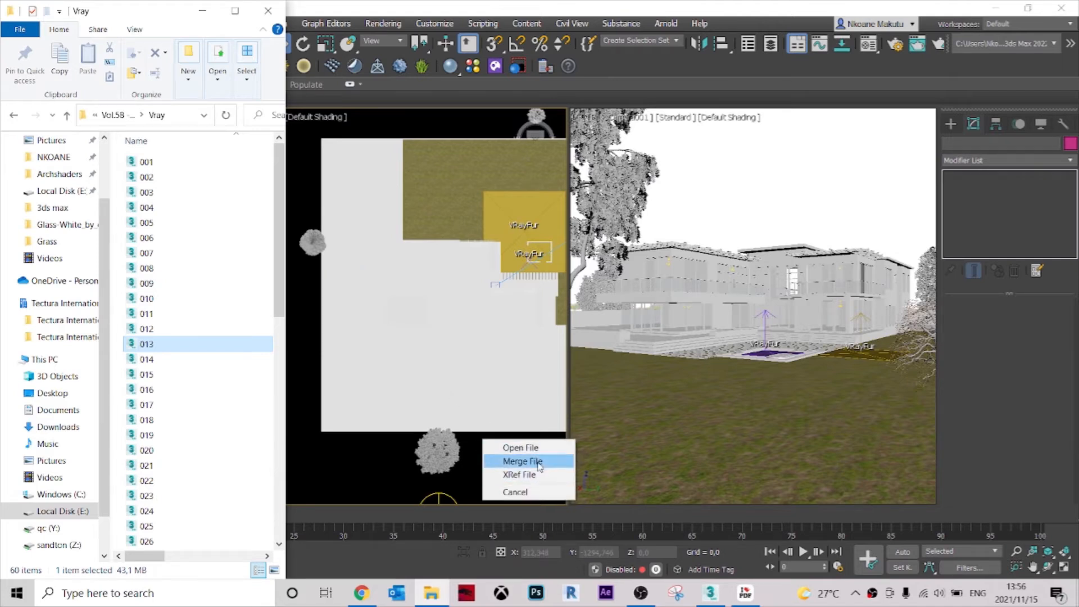
left_click(512, 460)
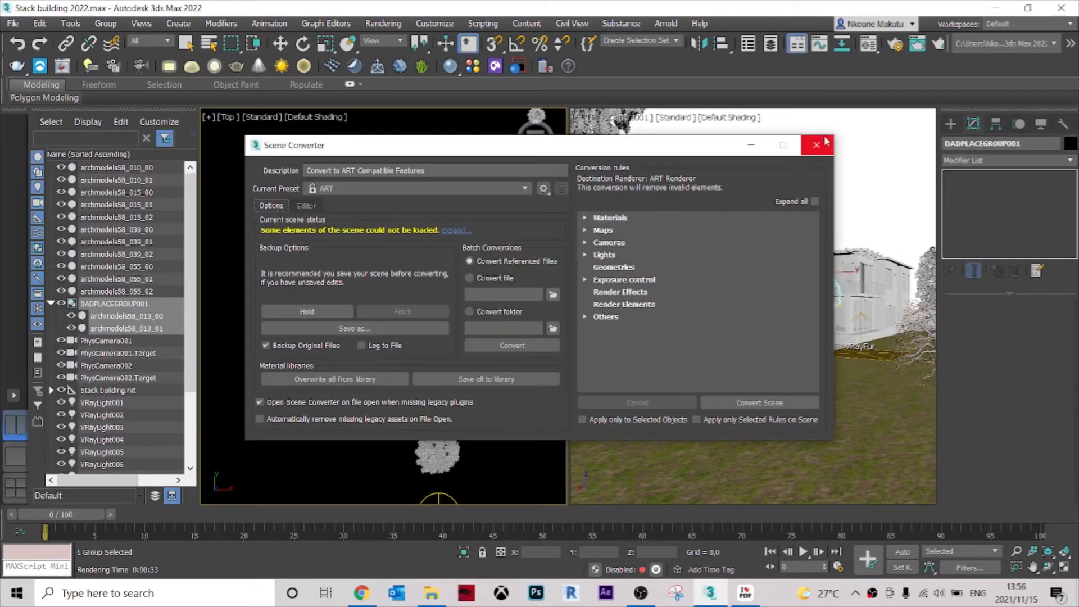
left_click(815, 145)
Move the merged archmodels58_013 tree off the building to beside the archmodels58_015 tree outside the plot's south edge.
middle_click_drag(444, 382, 436, 356)
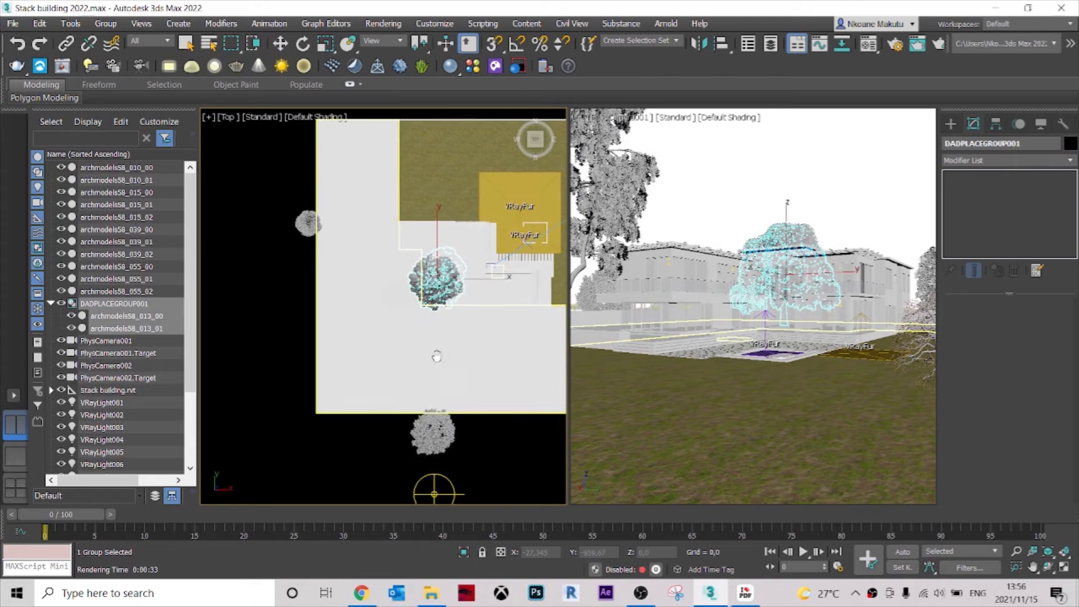
key("w")
left_click_drag(440, 279, 471, 466)
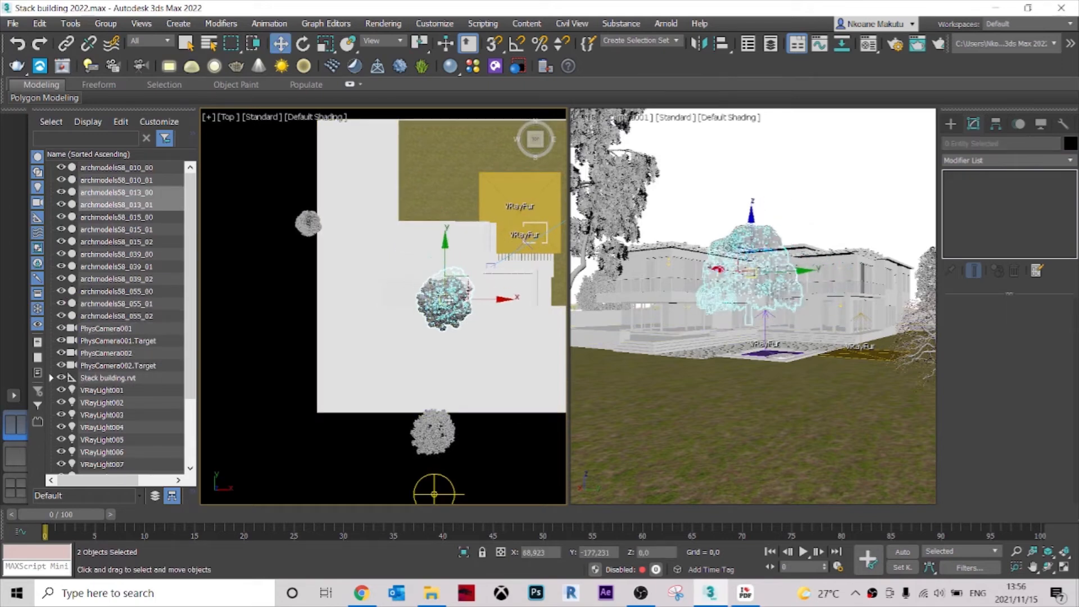
middle_click_drag(470, 466, 477, 348)
Clone the archmodels58_013 tree to the west of the original, lower the copy in the camera view and deselect it.
scroll(458, 350, "up", 3)
mouse_move(435, 353)
left_mouse_down()
mouse_move(462, 344)
mouse_move(453, 369)
mouse_move(352, 369)
left_mouse_up()
left_click(540, 356)
left_click_drag(605, 229, 605, 242)
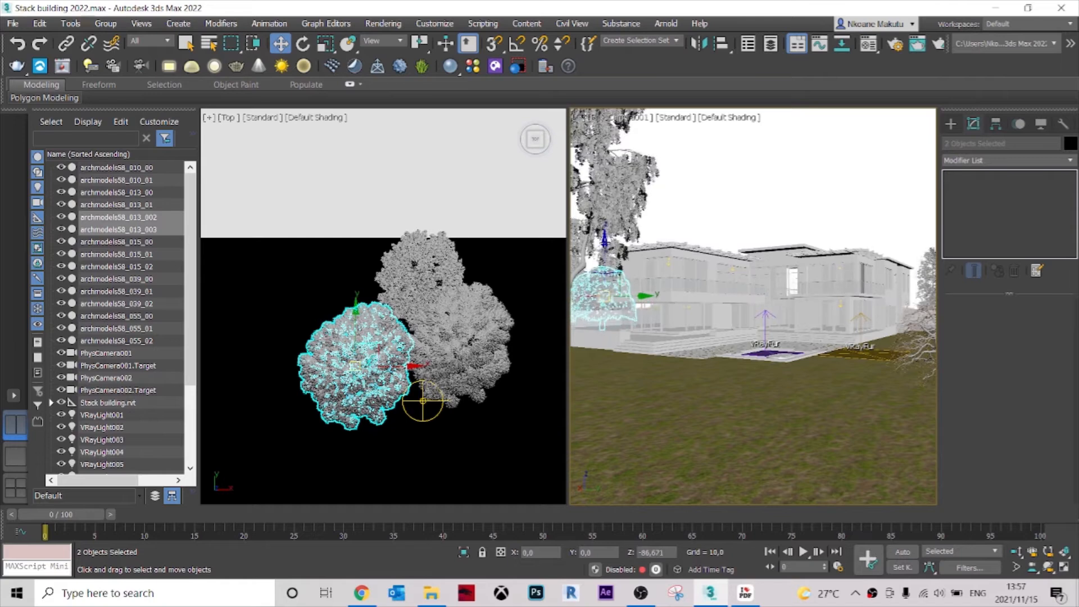
scroll(464, 363, "down", 2)
left_click(515, 438)
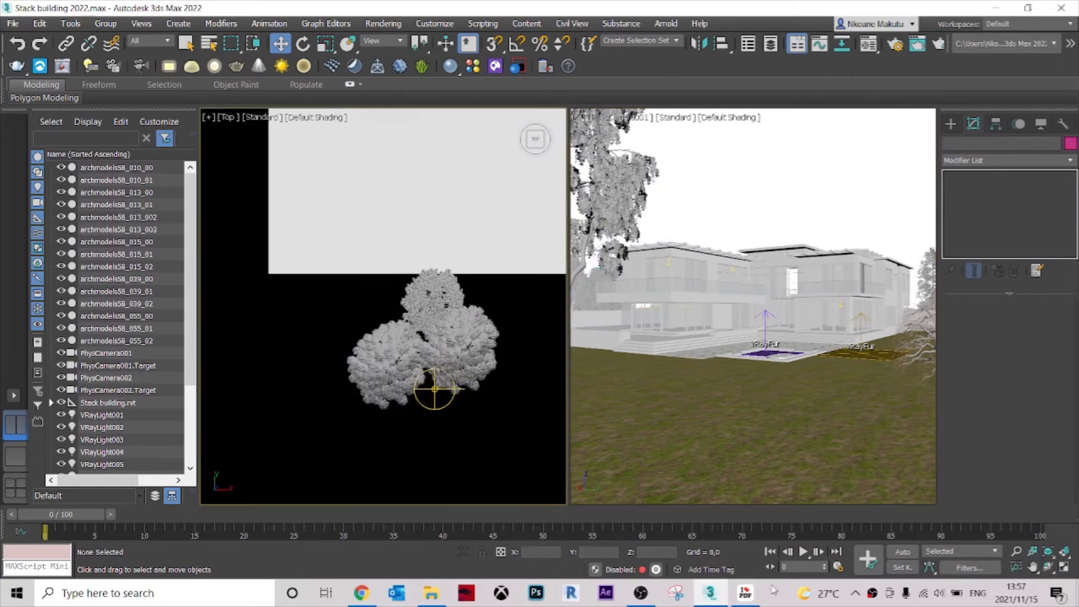
Look further through the archmodels PDF catalogue as far as page 9 for another tree model.
left_click(745, 592)
scroll(775, 274, "down", 5)
left_click_drag(850, 249, 835, 450)
left_click_drag(835, 447, 849, 371)
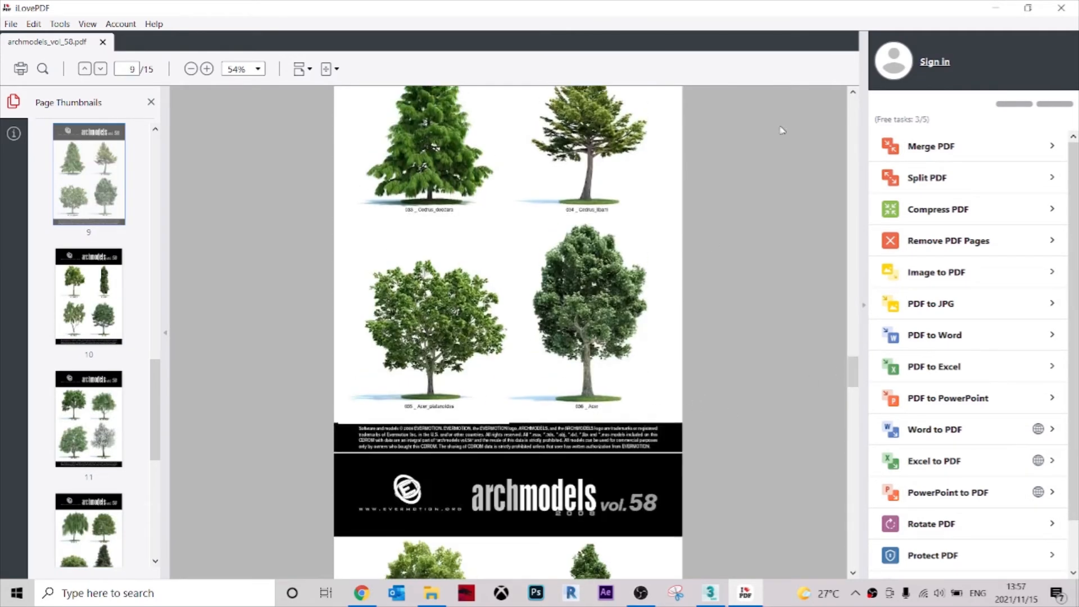
left_click(988, 13)
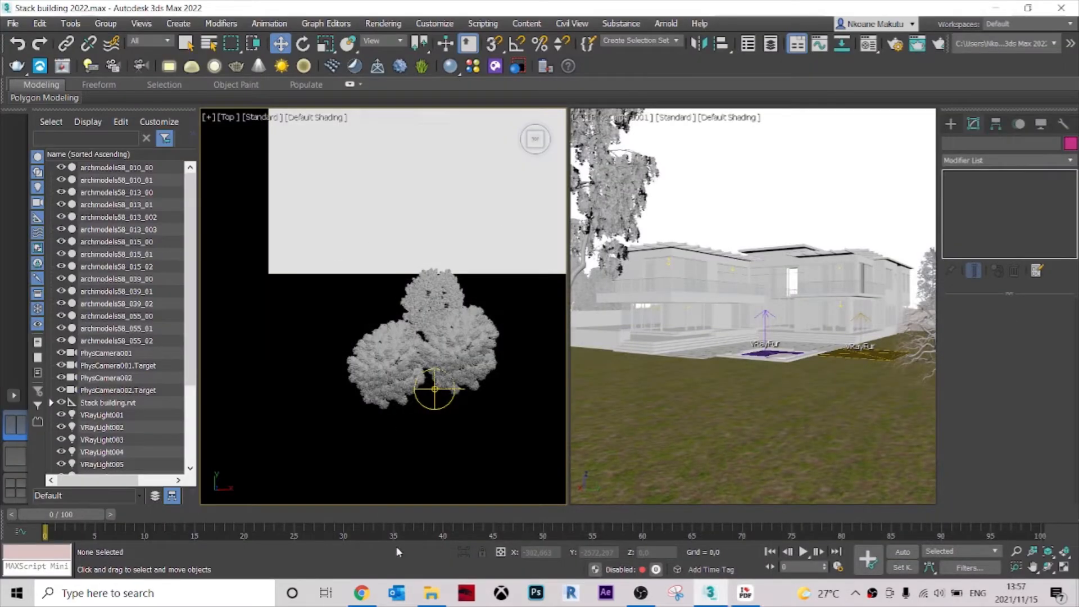
Merge tree file 036 from the Vray folder into the scene and dismiss the Scene Converter.
left_click(431, 592)
scroll(52, 373, "down", 1)
scroll(193, 432, "down", 8)
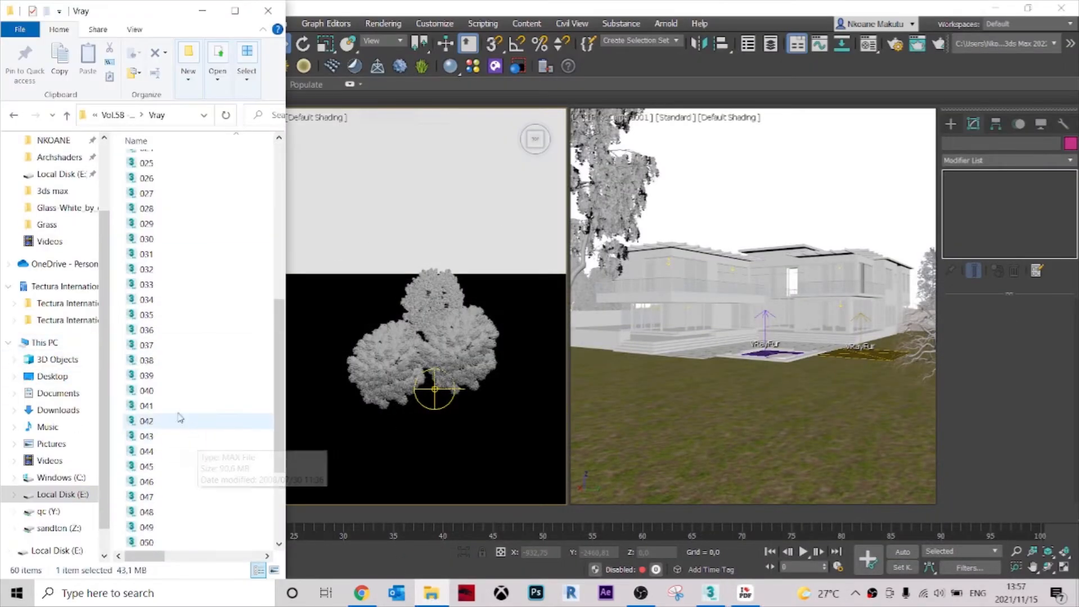
left_click_drag(148, 330, 486, 428)
left_click(512, 443)
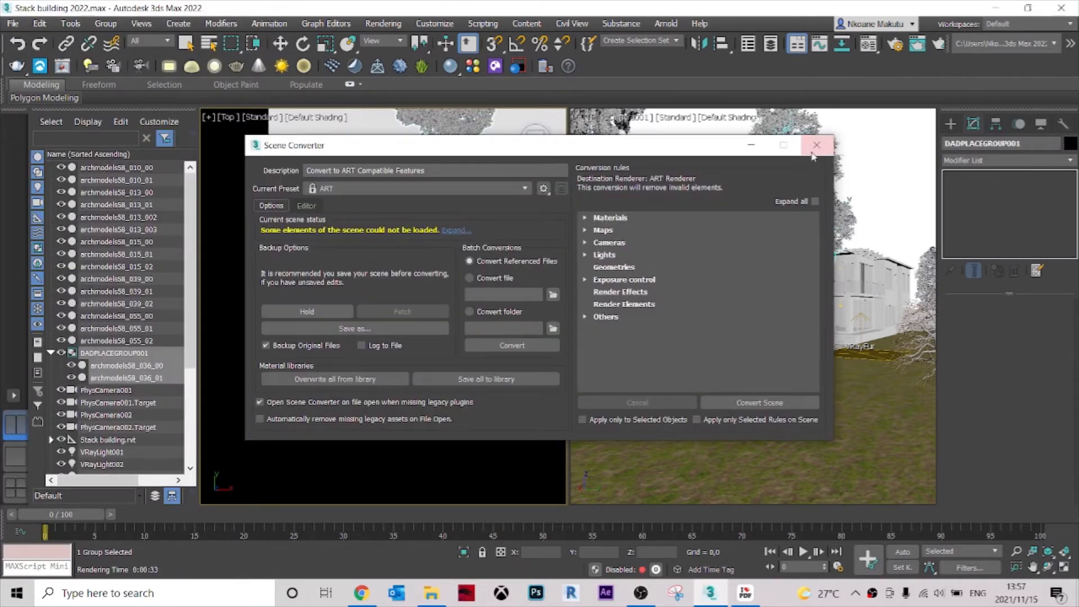
left_click(813, 149)
scroll(475, 374, "down", 6)
scroll(467, 337, "up", 5)
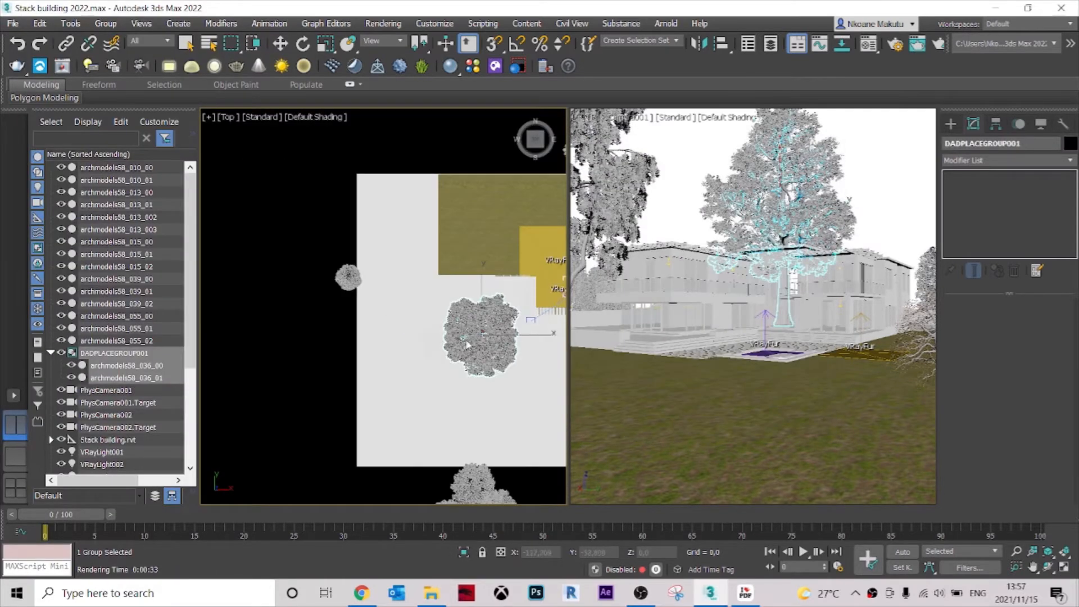
Move the merged archmodels58_036 tree off the plot to just outside its west edge.
key("w")
left_click_drag(483, 336, 314, 299)
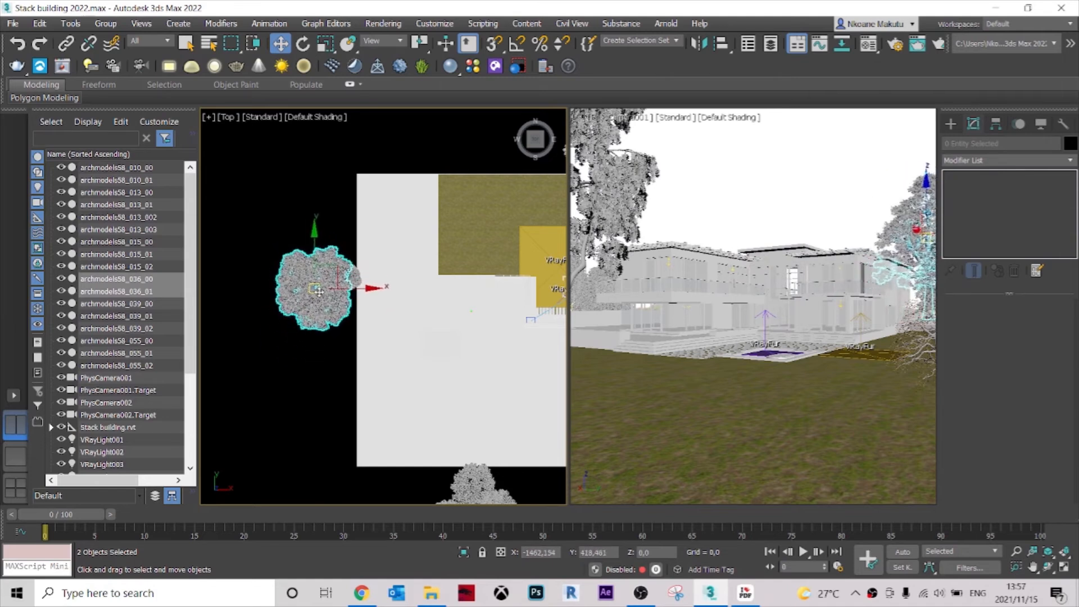
left_click_drag(921, 188, 914, 194)
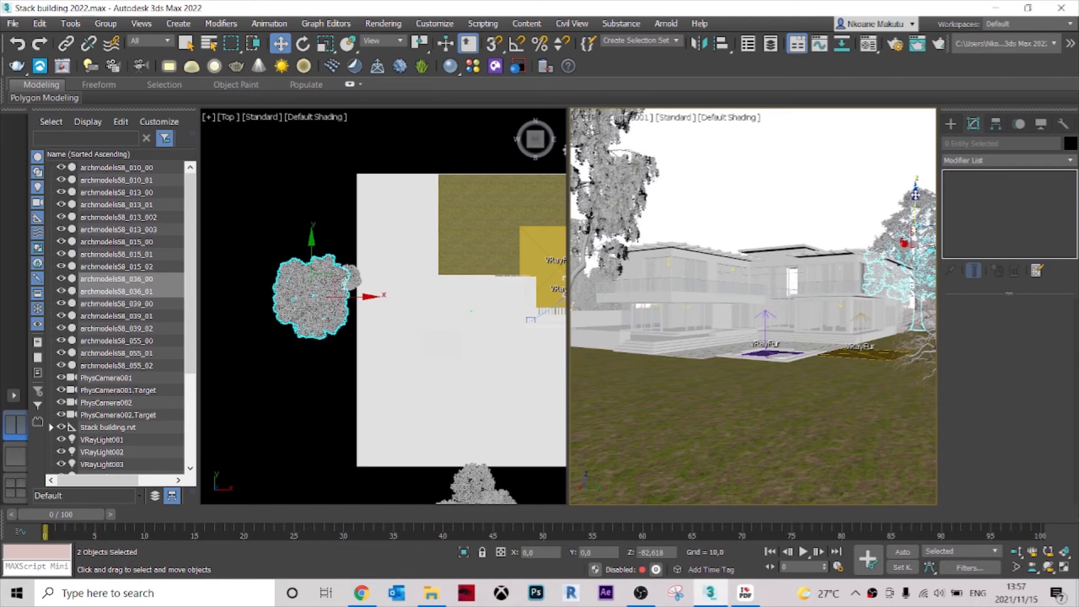
Clone the archmodels58_036 tree directly south of the original along the west edge and rotate the copy.
left_click_drag(313, 248, 309, 296)
left_click(543, 354)
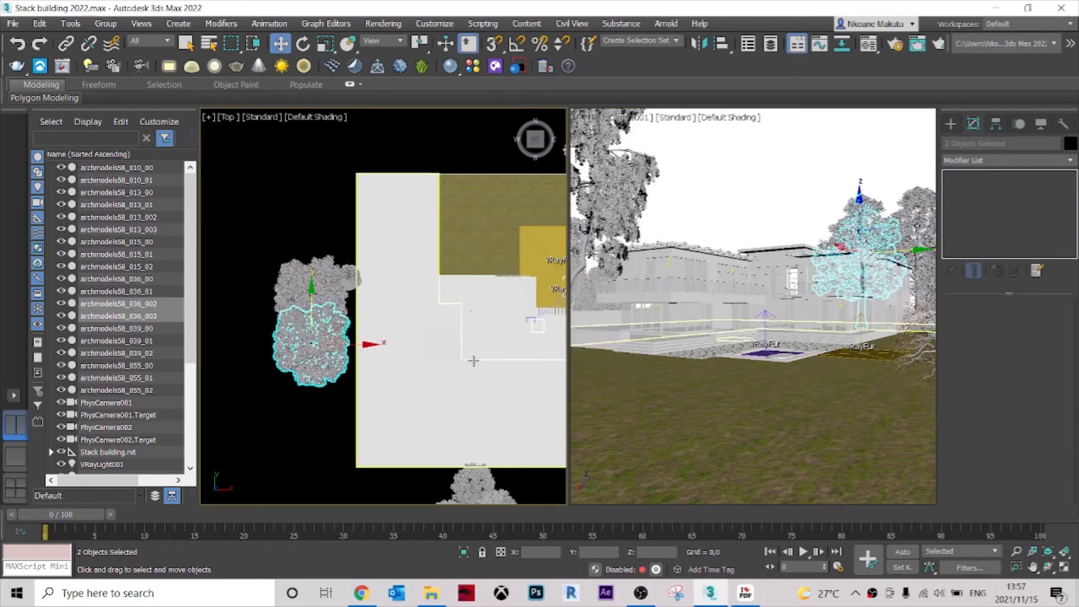
key("e")
left_click_drag(354, 316, 295, 389)
key("w")
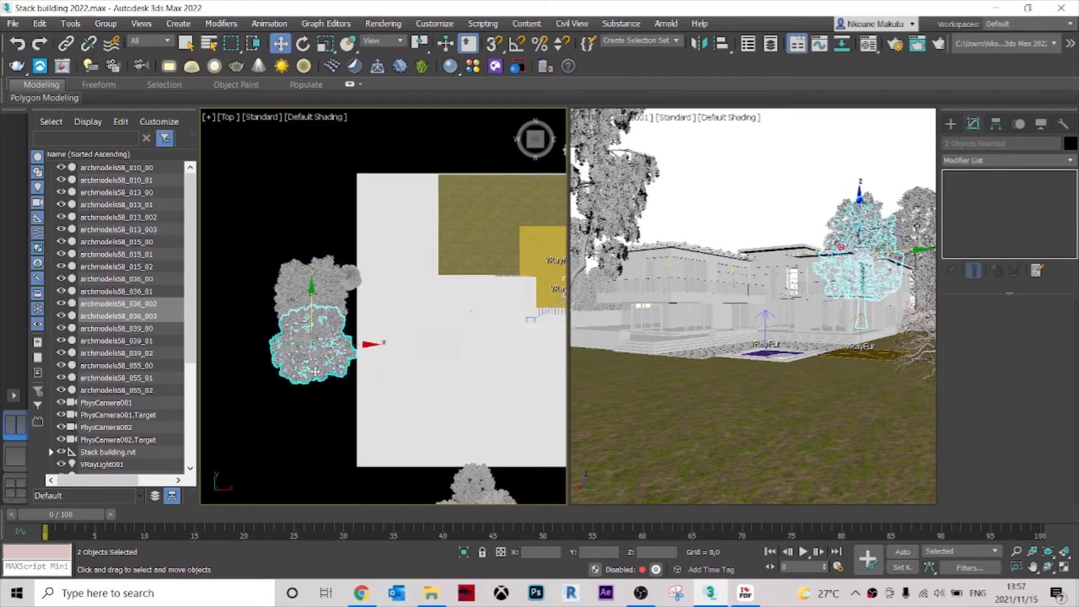
Clone the southern archmodels58_036 tree to a spot south of the plot, beyond the archmodels58_013 trees, and deselect it.
scroll(291, 275, "down", 2)
mouse_move(290, 275)
left_mouse_down("shift")
mouse_move(291, 399)
mouse_move(290, 389)
mouse_move(333, 398)
mouse_move(313, 457)
mouse_move(341, 487)
left_mouse_up("shift")
left_click(541, 354)
left_click(467, 454)
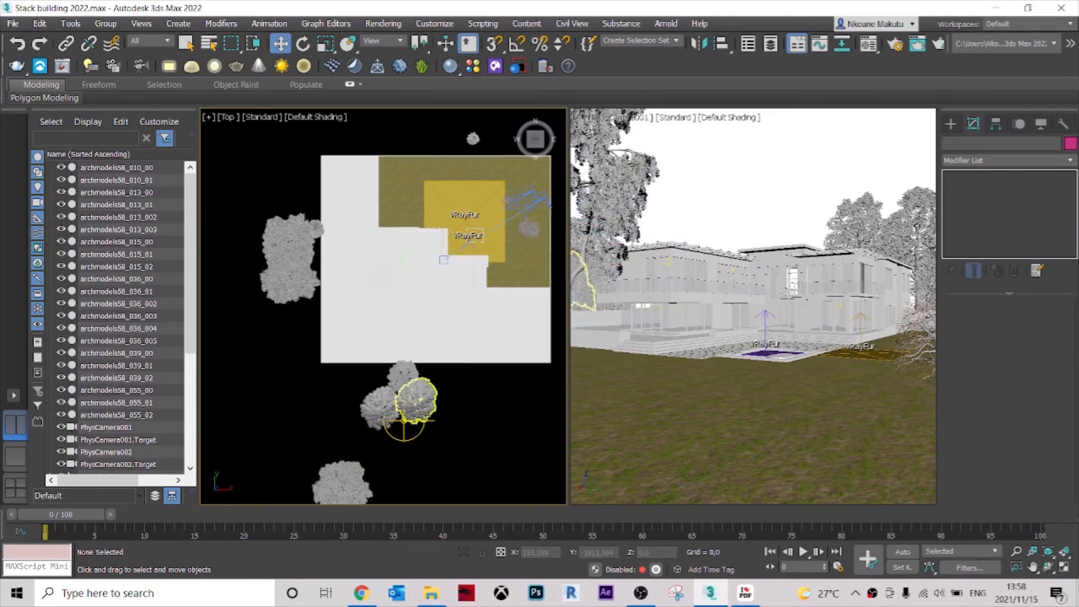
Clone the western archmodels58_013 tree south of the plot as one copy, placed further to the southwest.
left_click(367, 410)
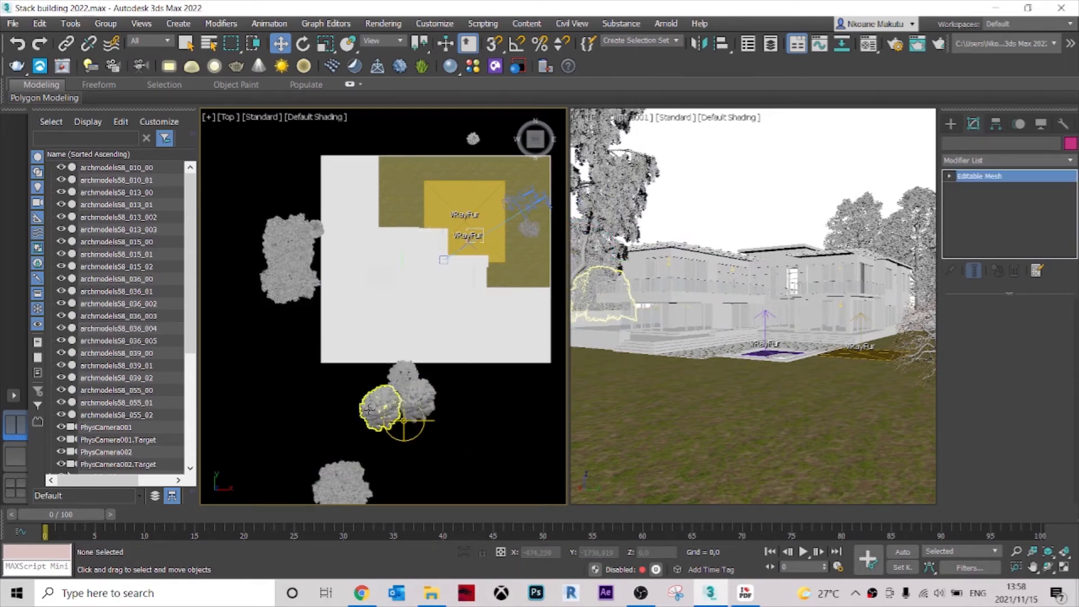
scroll(375, 441, "up", 2)
left_click_drag(375, 440, 361, 376)
scroll(377, 423, "up", 2)
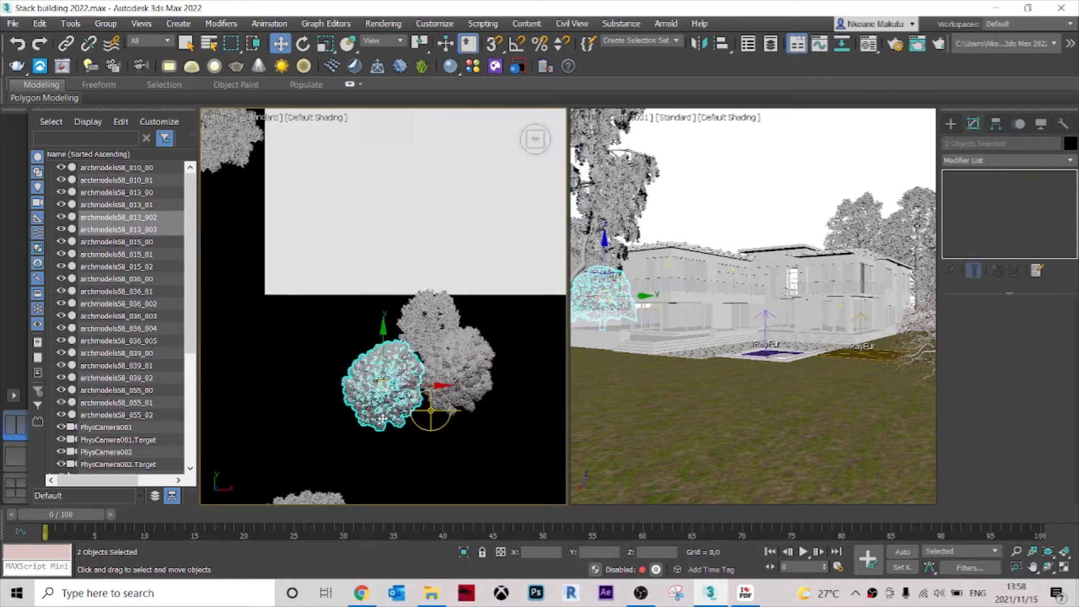
left_click(409, 458)
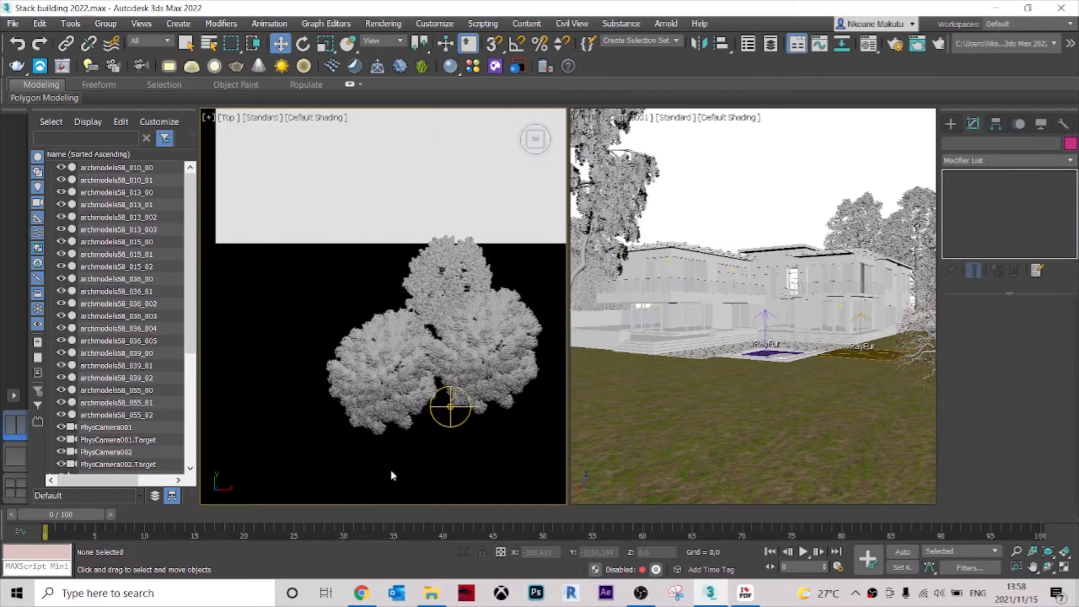
left_click_drag(306, 338, 306, 337)
scroll(415, 375, "down", 2)
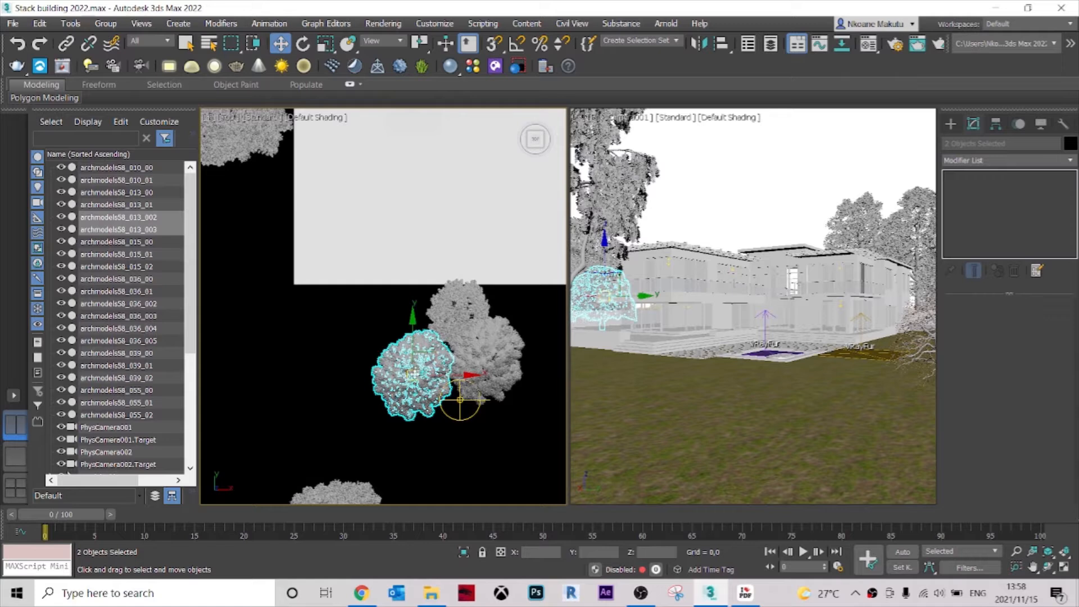
mouse_move(414, 374)
left_mouse_down()
mouse_move(299, 398)
mouse_move(285, 410)
mouse_move(310, 403)
mouse_move(297, 425)
left_mouse_up()
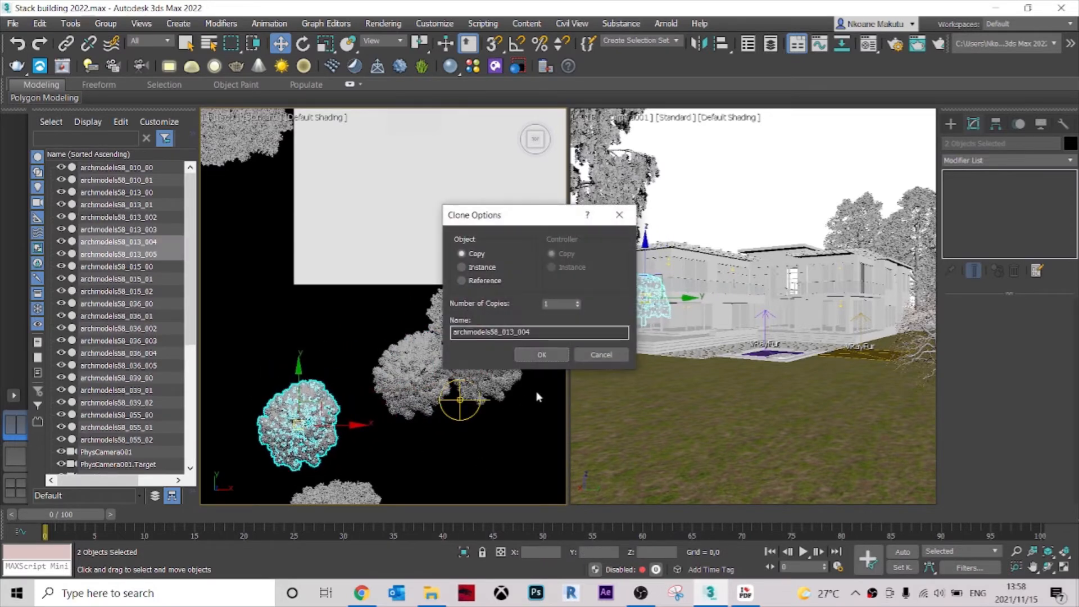
left_click(541, 355)
Clone the new archmodels58_013 tree to the west of the archmodels58_036 pair, deselect it and save the scene.
scroll(499, 421, "down", 3)
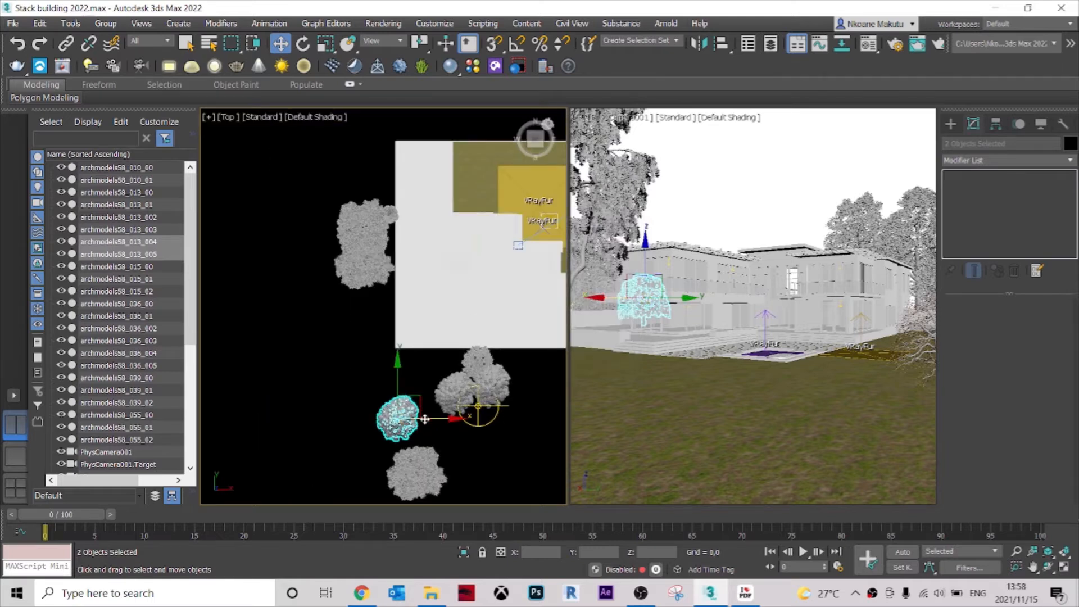
mouse_move(397, 419)
left_mouse_down()
mouse_move(284, 259)
mouse_move(249, 255)
left_mouse_up()
left_click(539, 354)
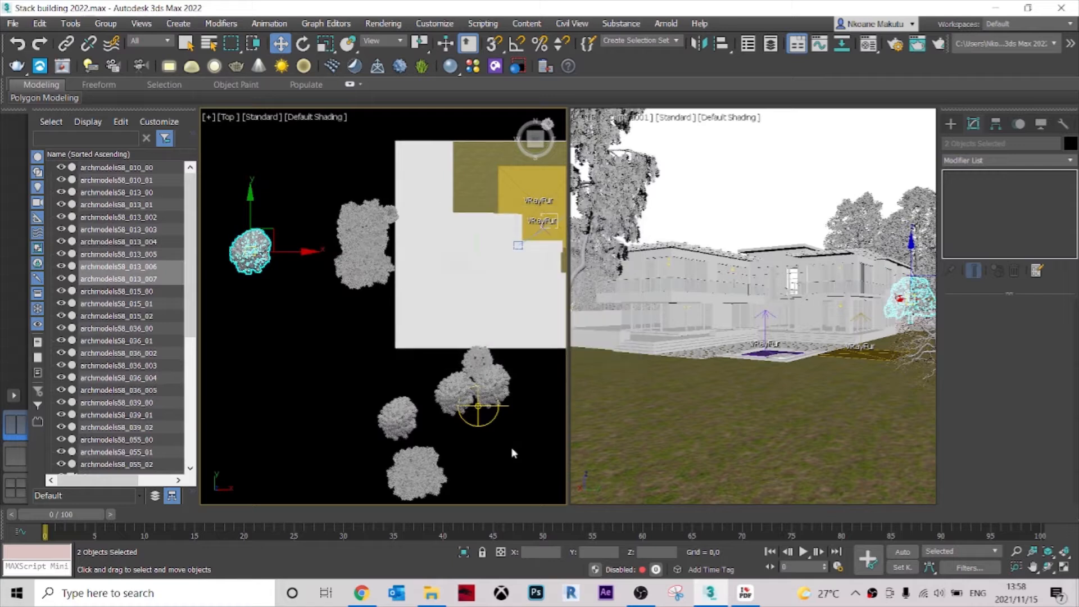
left_click(511, 447)
left_click(750, 162)
key("ctrl+s")
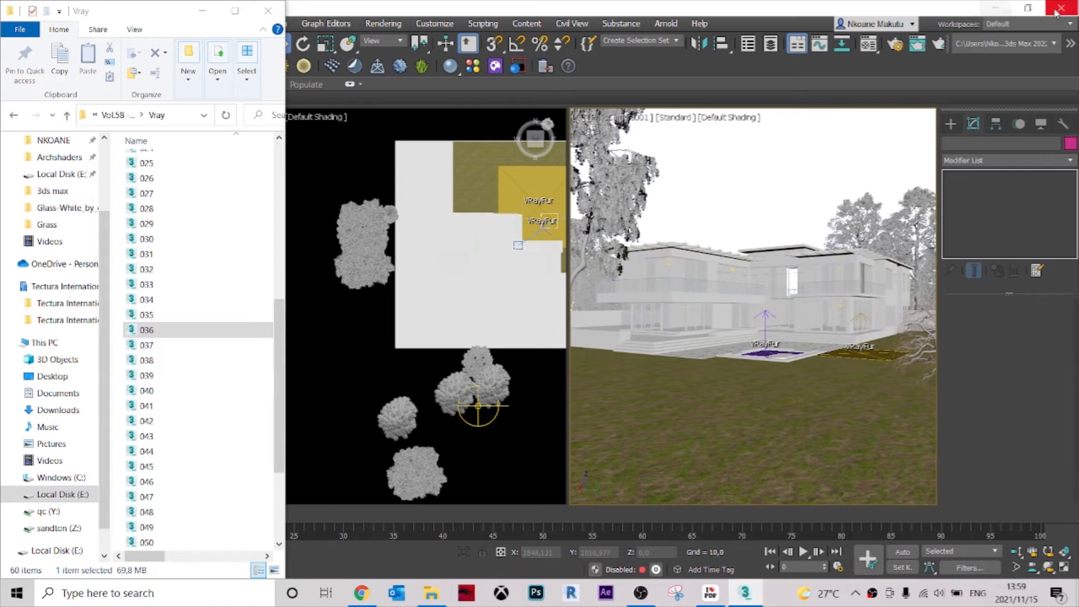
left_click(1028, 11)
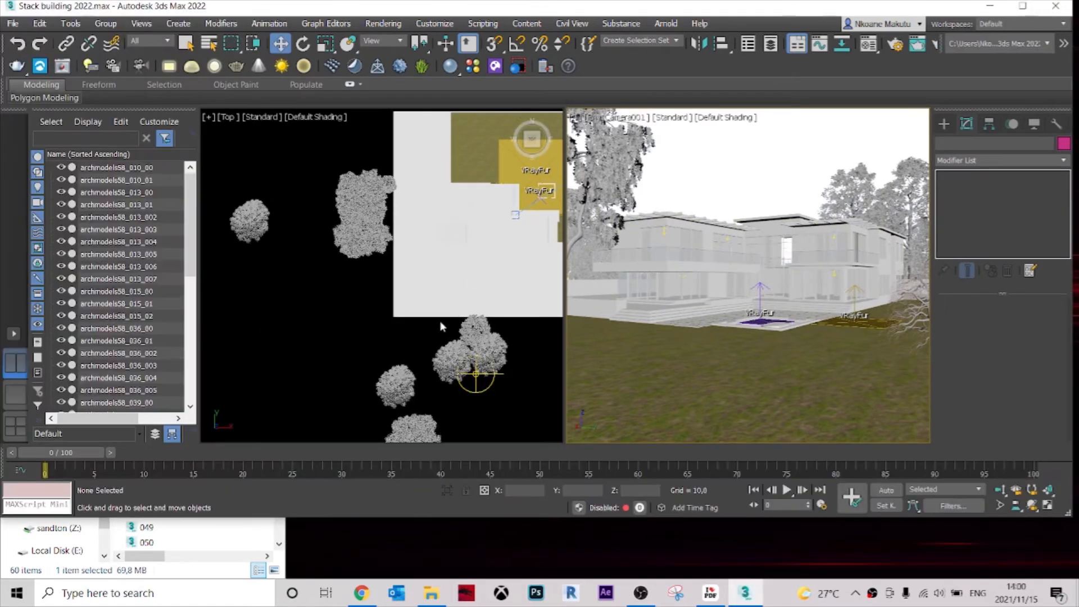
left_click(1022, 8)
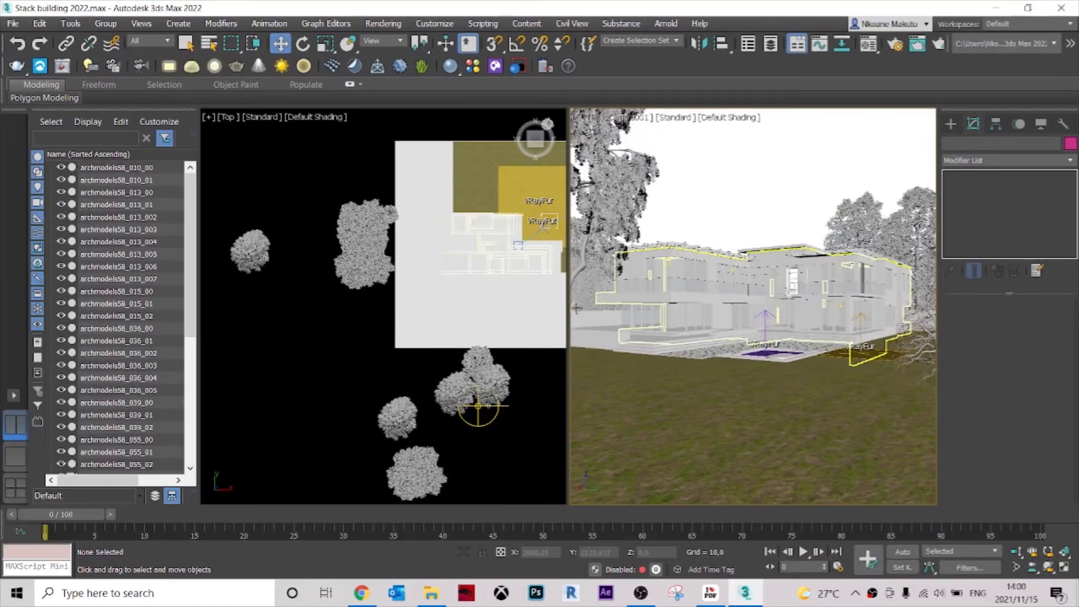
middle_click_drag(383, 365, 369, 360)
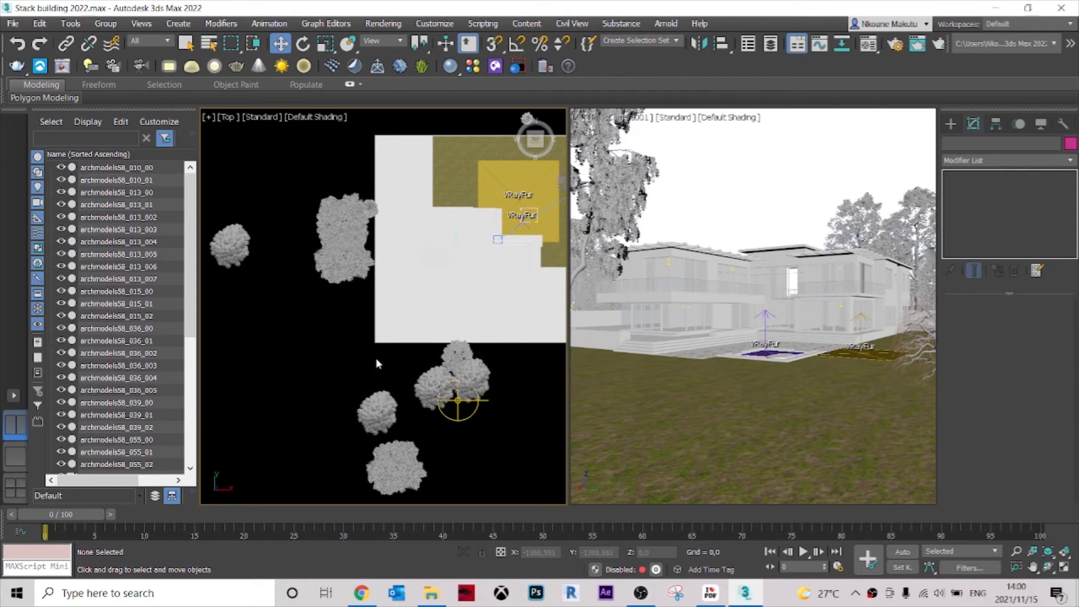
middle_click_drag(343, 351, 233, 355)
middle_click_drag(476, 330, 469, 354)
scroll(472, 231, "up", 2)
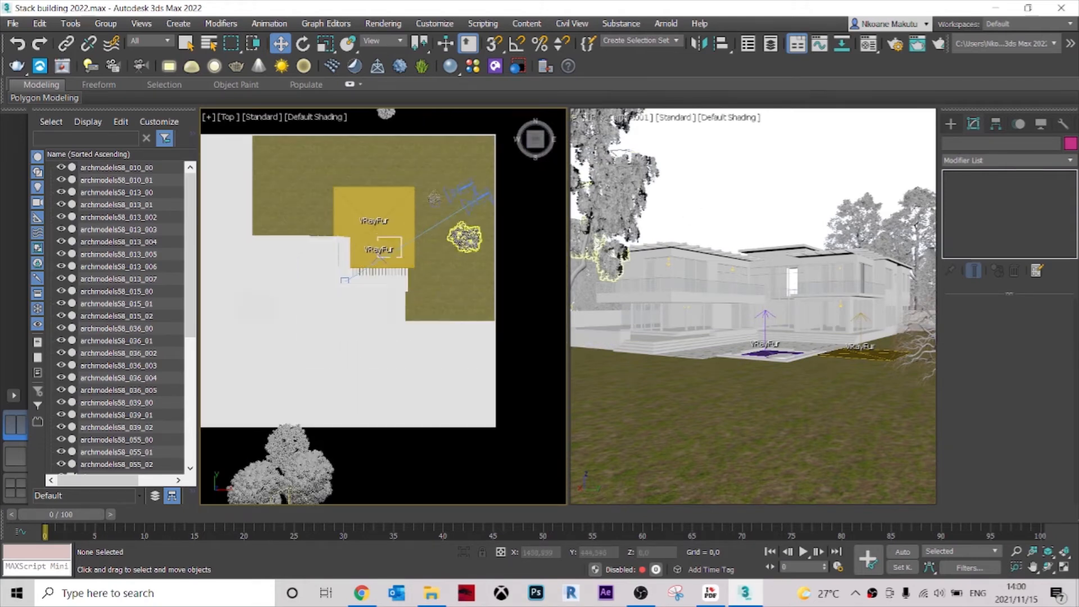
left_click(463, 236)
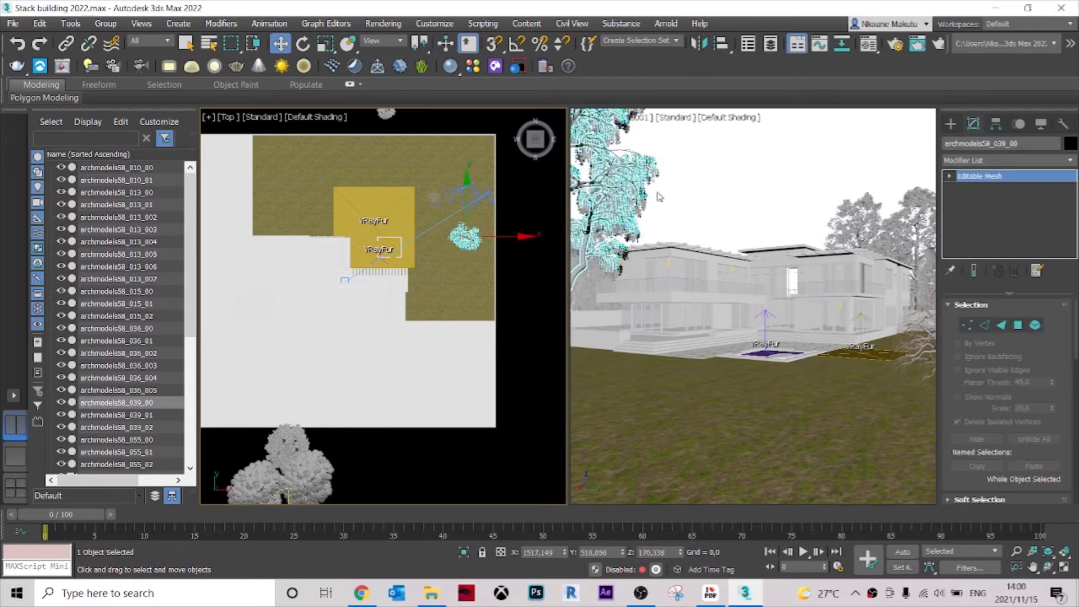
left_click(728, 192)
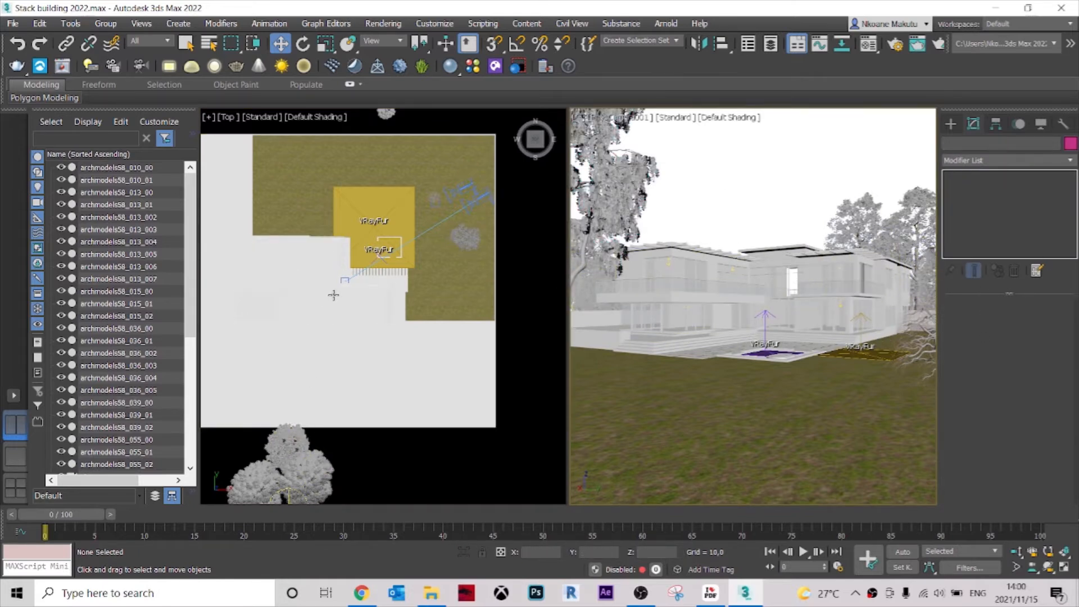
Clone the southern archmodels58_036 tree of the west pair to the open area southwest of the plot.
scroll(333, 295, "down", 5)
middle_click_drag(278, 301, 444, 259)
scroll(444, 259, "up", 3)
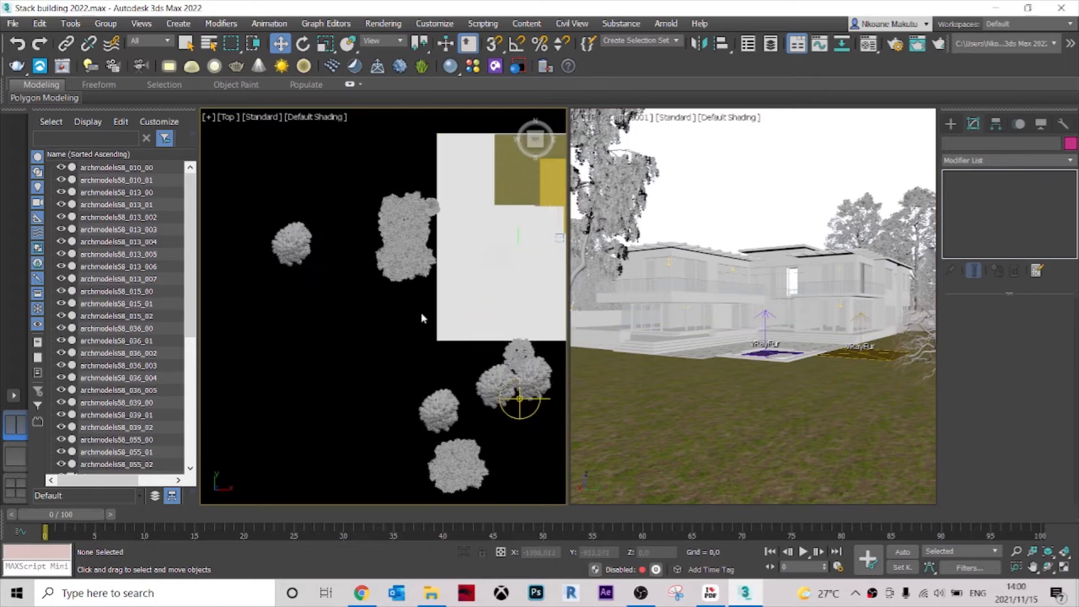
mouse_move(383, 254)
left_mouse_down()
mouse_move(378, 338)
mouse_move(391, 346)
mouse_move(346, 363)
left_mouse_up()
scroll(370, 292, "down", 3)
left_click(546, 353)
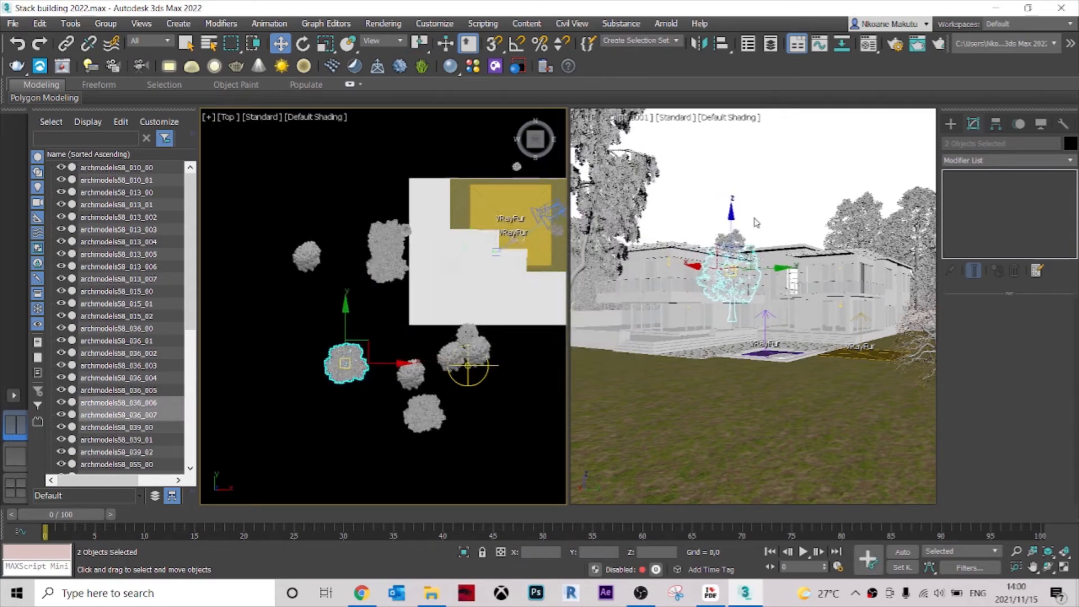
Rotate the new archmodels58_036 copy southwest of the plot about its vertical axis.
middle_click_drag(345, 368, 350, 359)
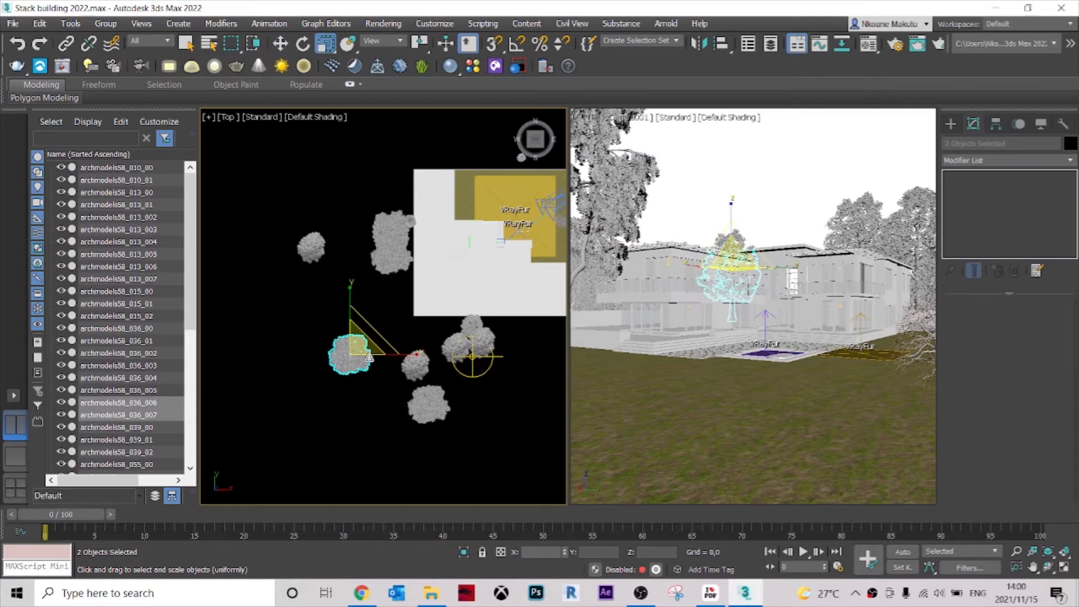
key("e")
left_click_drag(366, 312, 307, 298)
Deselect the tree copy and start V-Ray Viewport IPR in the camera view.
right_click(727, 203)
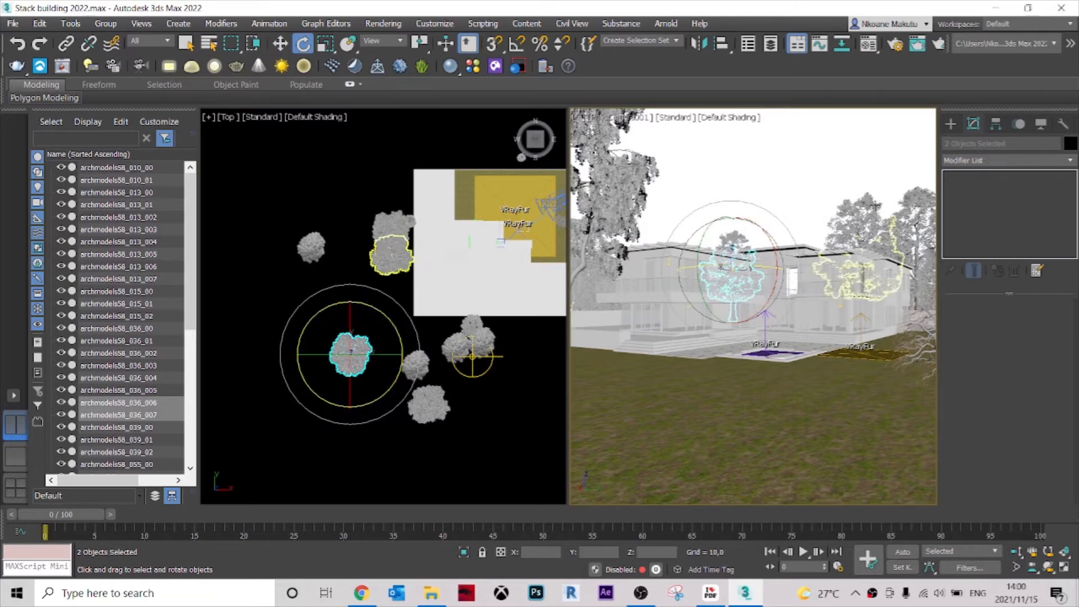
left_click(700, 175)
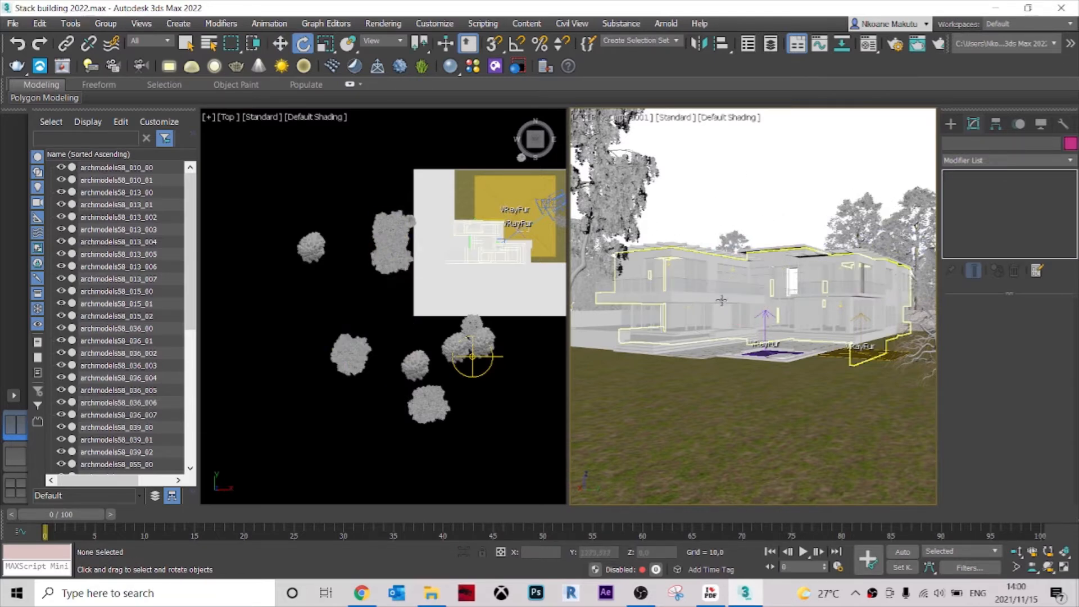
left_click(674, 118)
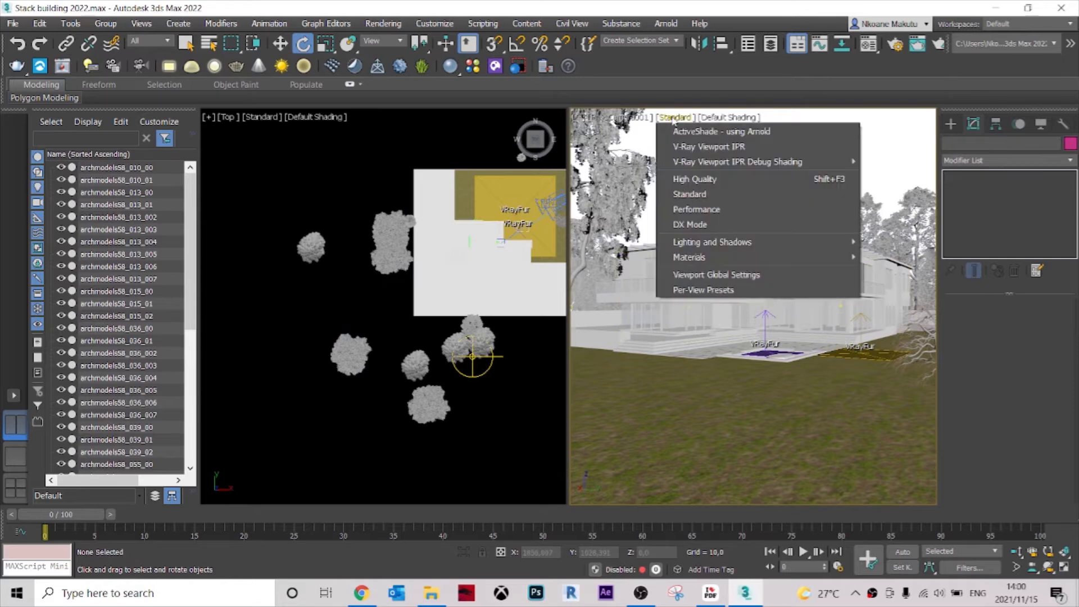
left_click(703, 147)
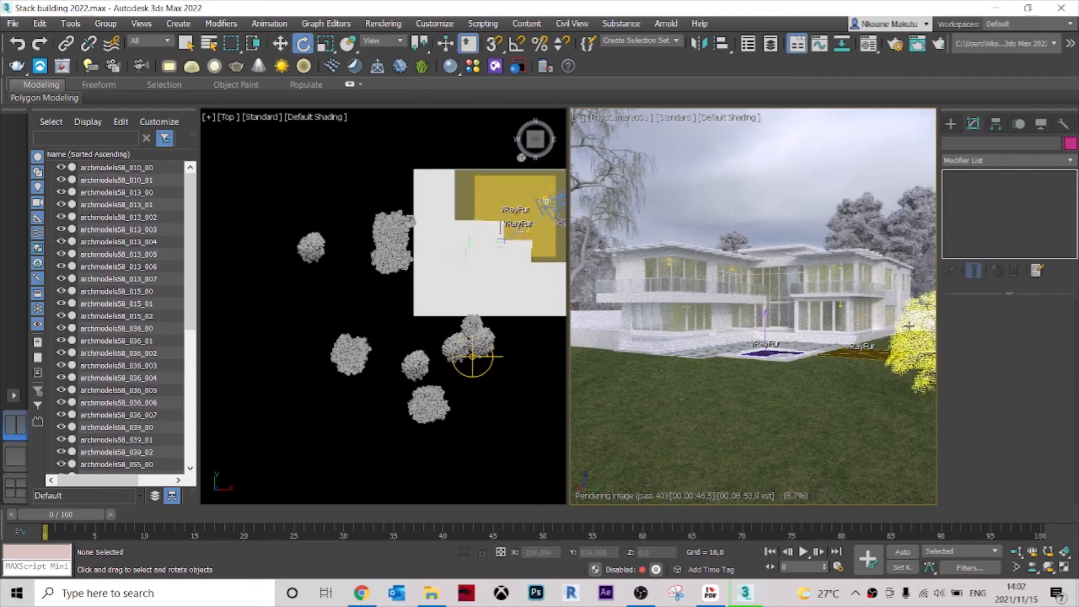
Select the Concrete, Cast-in-Place - C15 slab around the house in an angled orthographic overview of the plot.
left_click(605, 328)
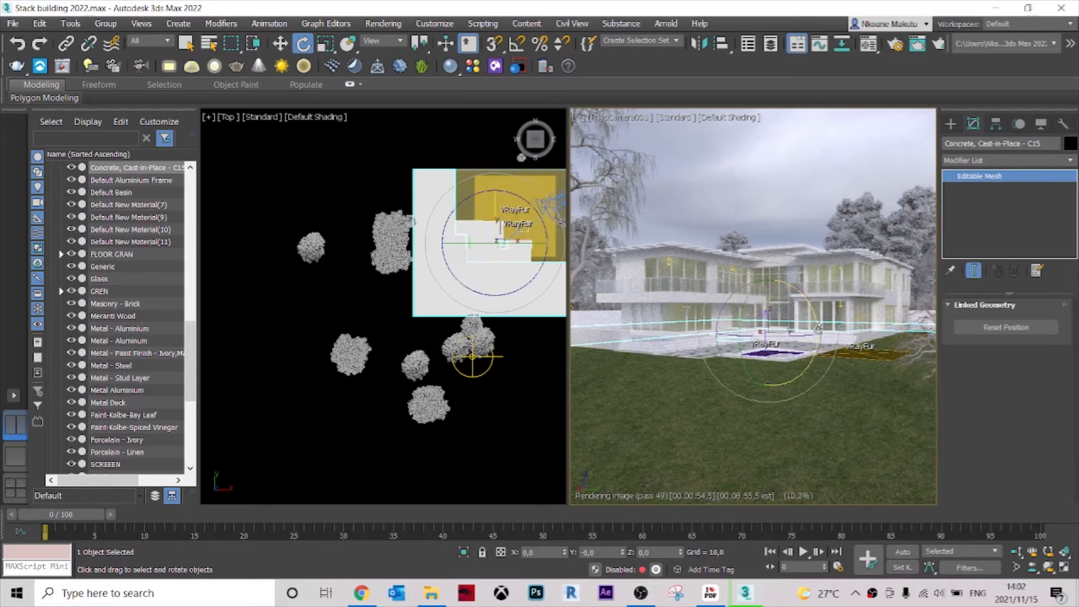
left_click(495, 397)
middle_click_drag(496, 396, 409, 355, "alt")
middle_click_drag(359, 304, 335, 343, "alt")
middle_click_drag(336, 337, 330, 327, "alt")
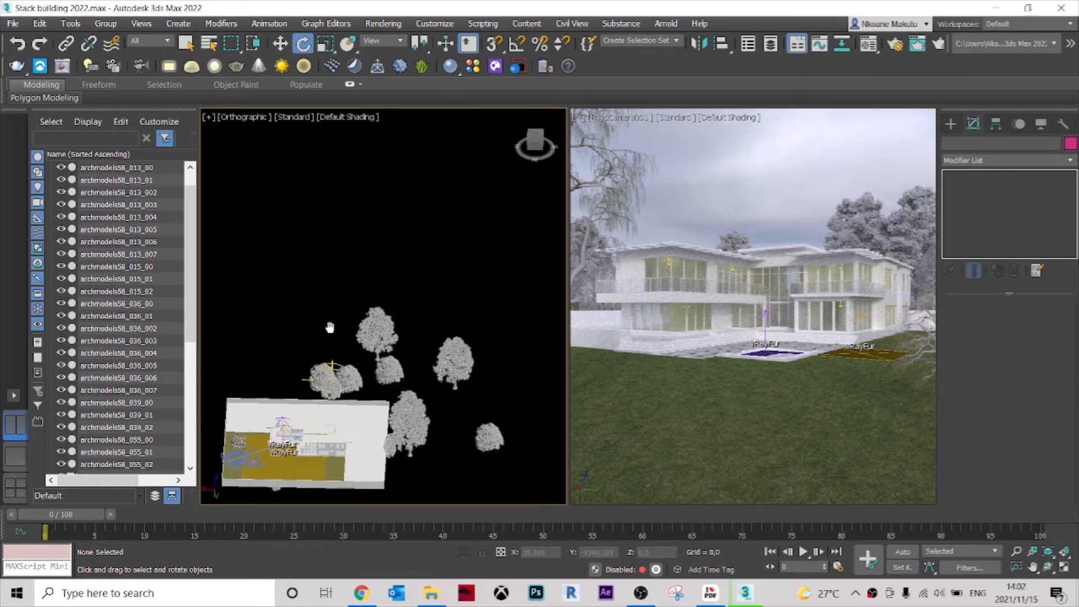
middle_click_drag(390, 390, 438, 306)
middle_click_drag(439, 306, 469, 336, "alt")
scroll(458, 331, "up", 2)
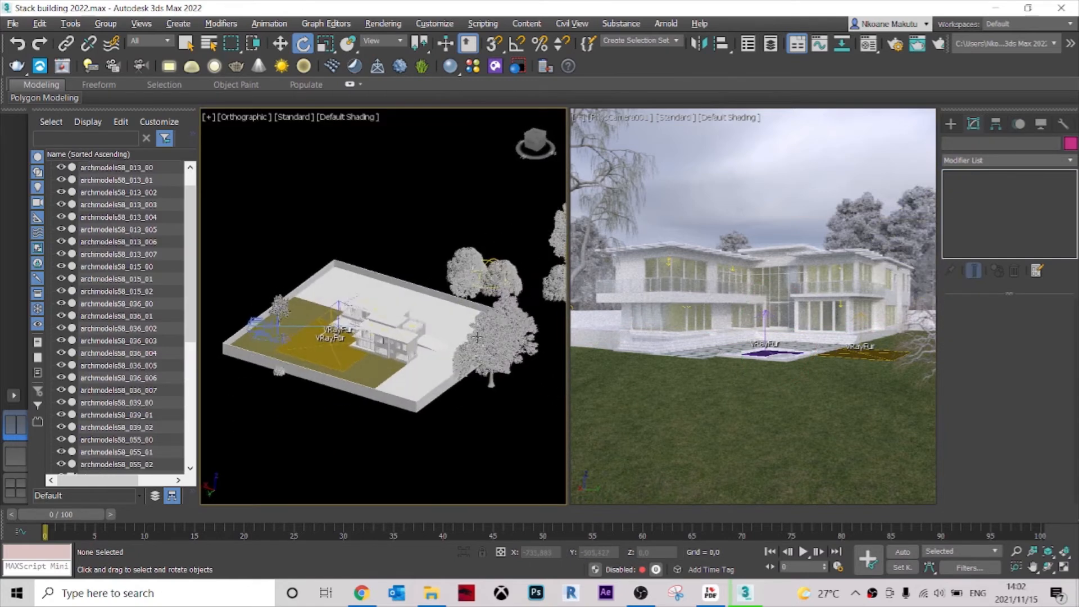
scroll(448, 310, "up", 1)
left_click(450, 312)
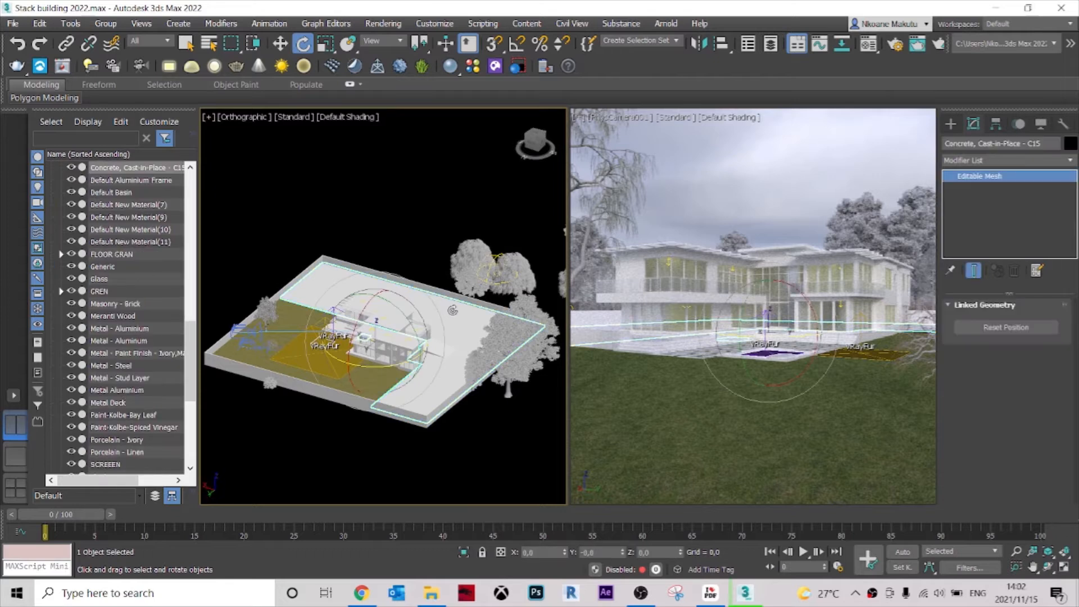
Switch to File Explorer and browse the Poliigon Terrazzo folder with its textures shown as large thumbnails.
left_click(431, 594)
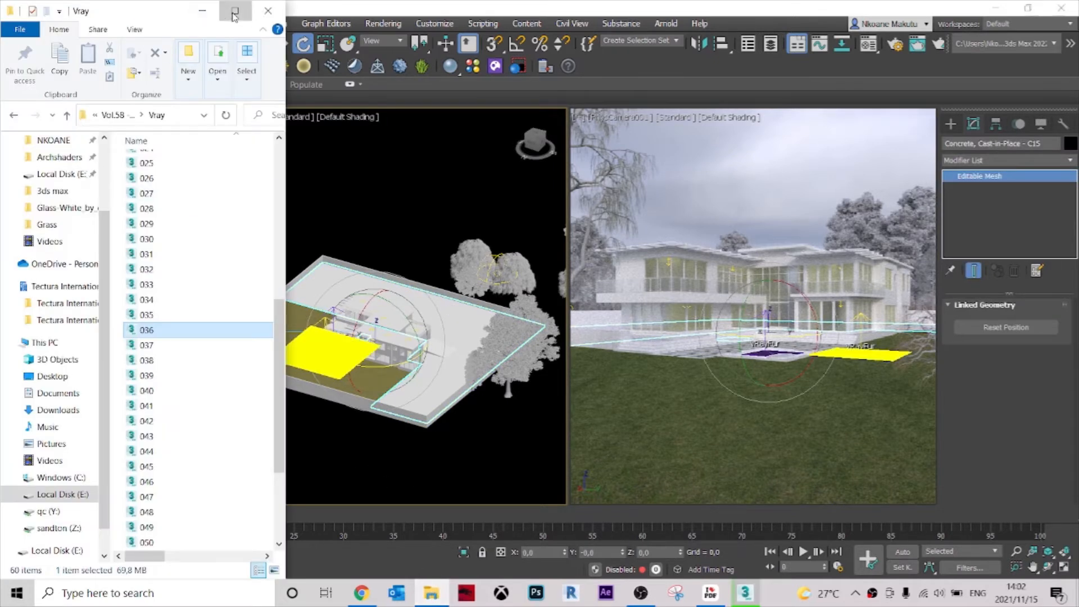
left_click(235, 10)
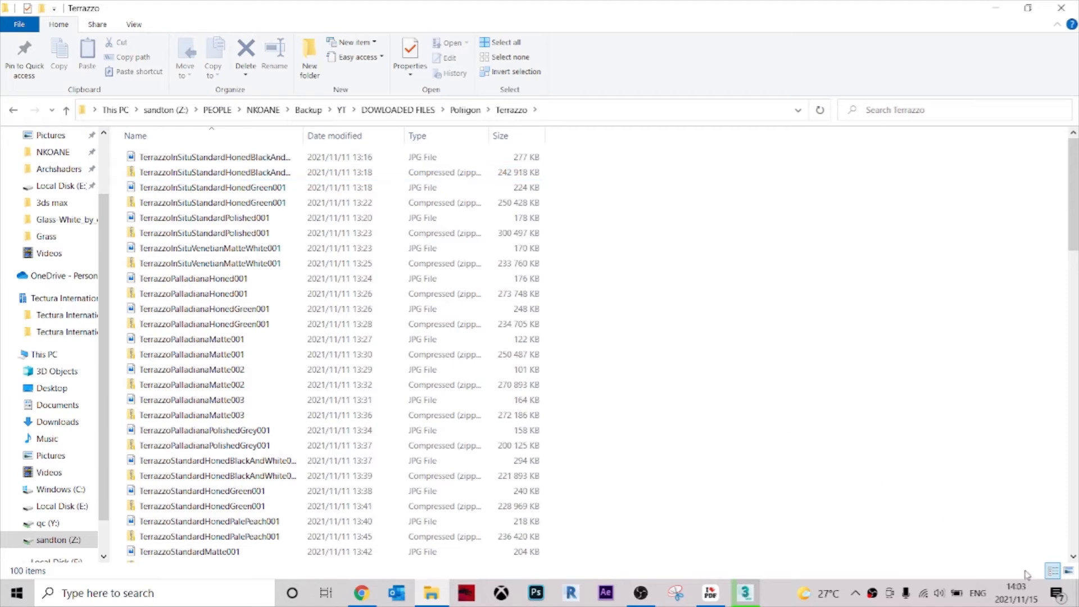
left_click(1067, 571)
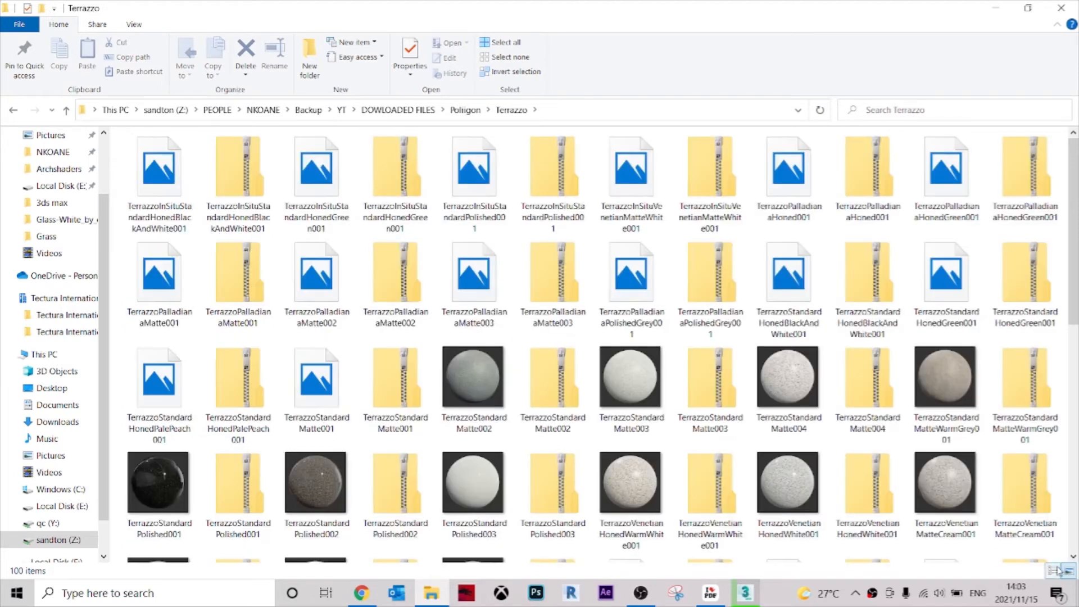
left_click(186, 174)
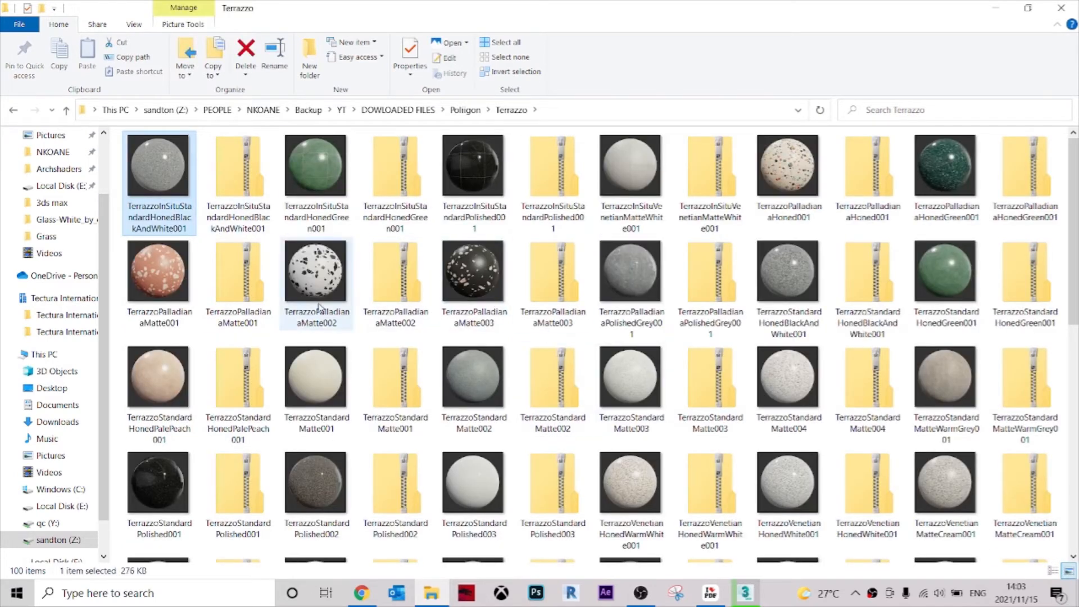
scroll(319, 307, "up", 3, "ctrl")
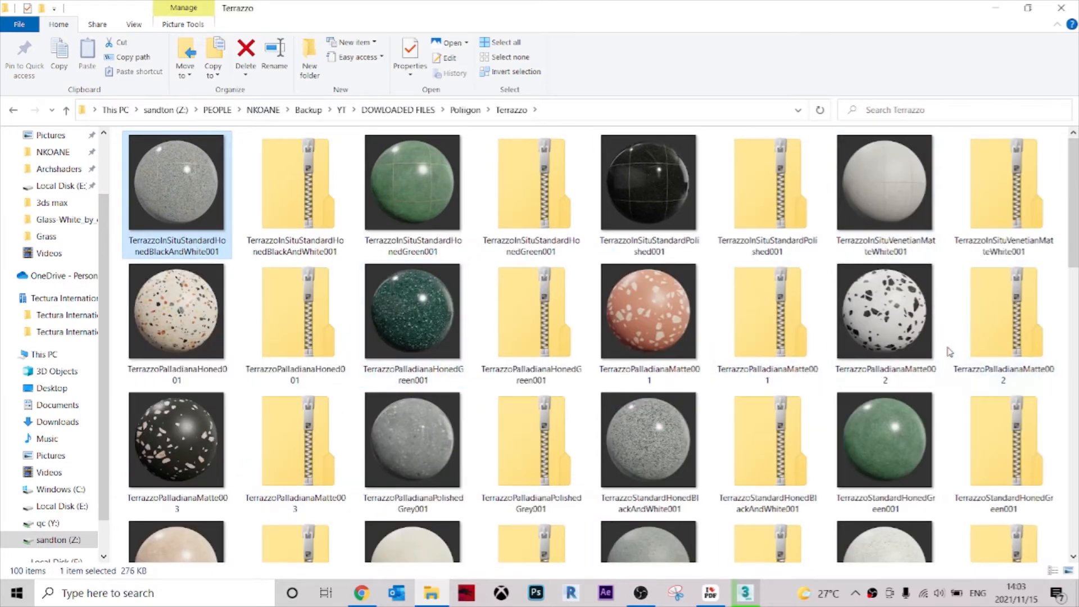
Preview the TerrazzoStandardMatteWarmGrey001 and TilesTerrazzoStandardMatteWarmGrey001 texture images in the Terrazzo folder.
scroll(948, 382, "down", 8)
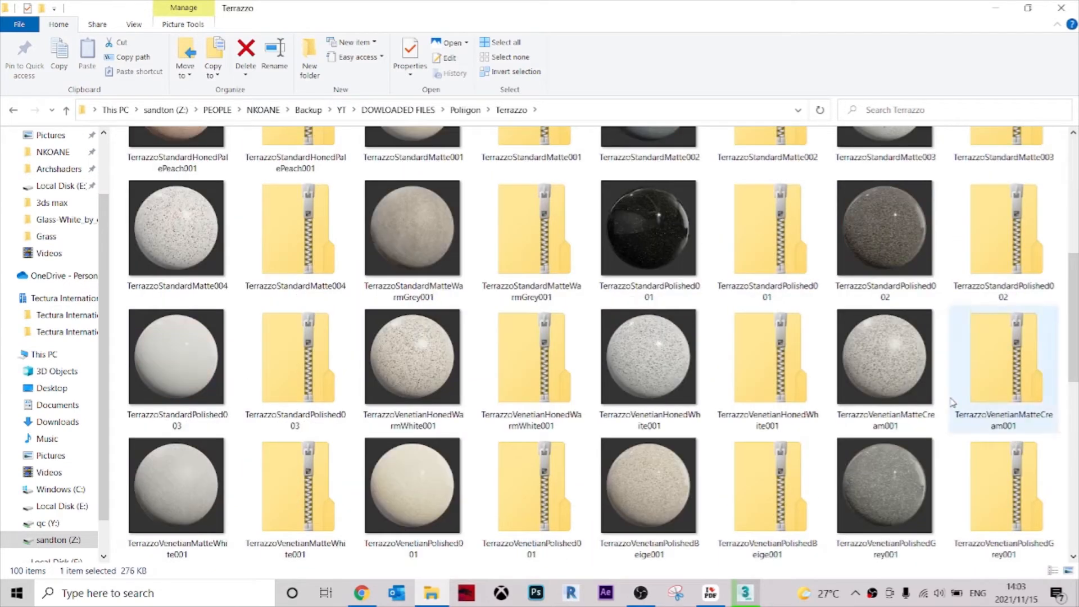
double_click(421, 235)
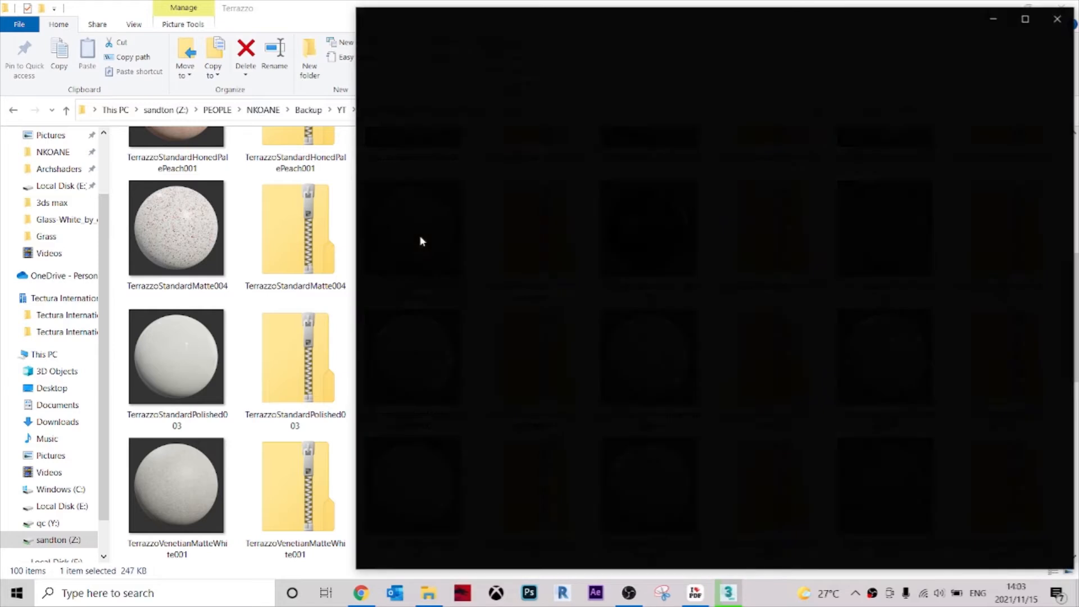
left_click(1058, 14)
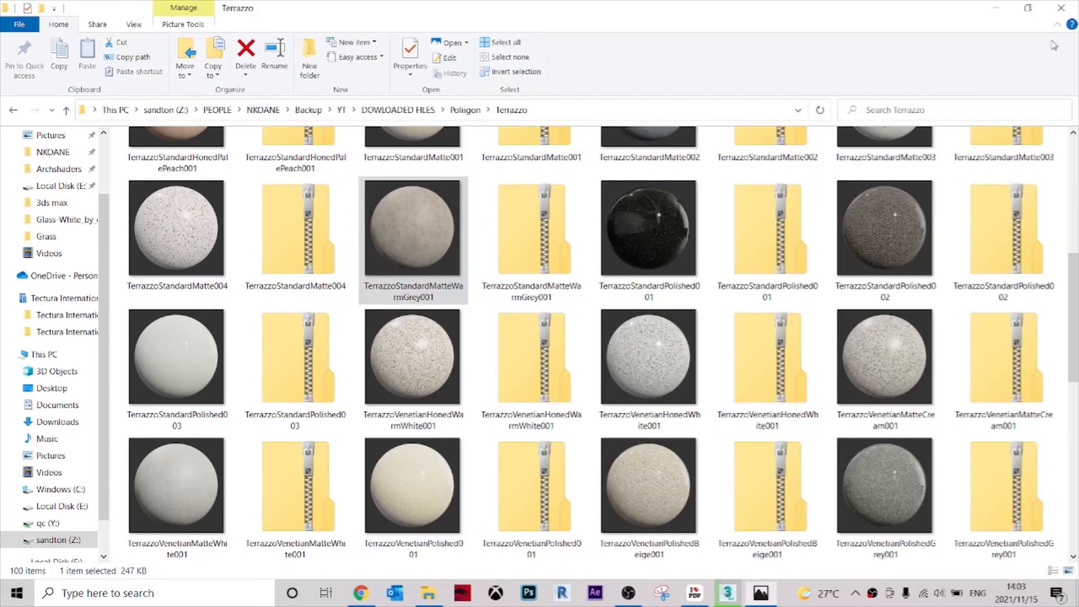
scroll(806, 365, "down", 10)
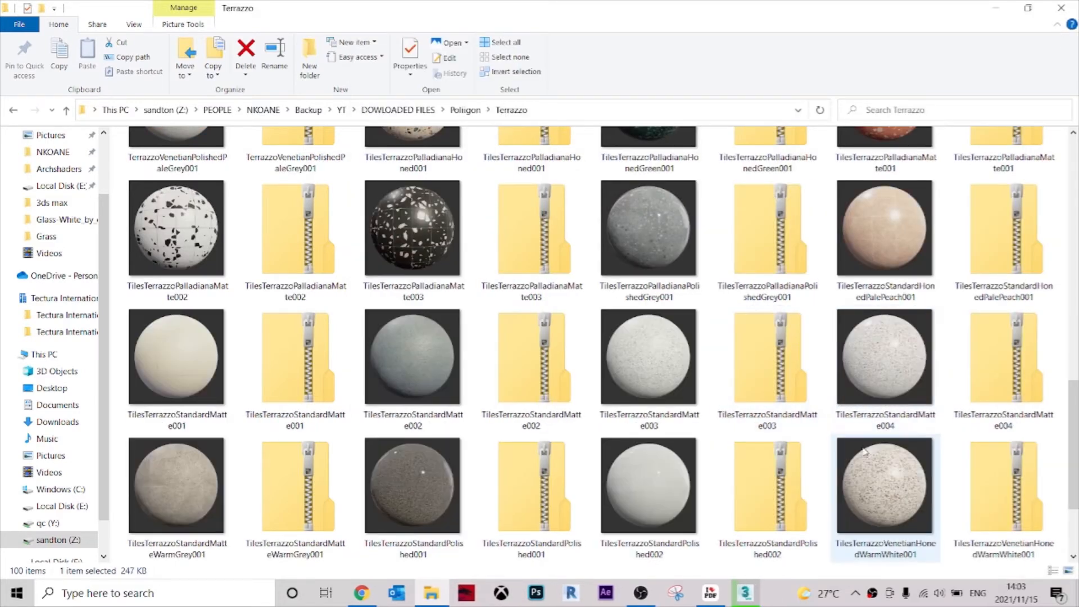
scroll(830, 447, "down", 5)
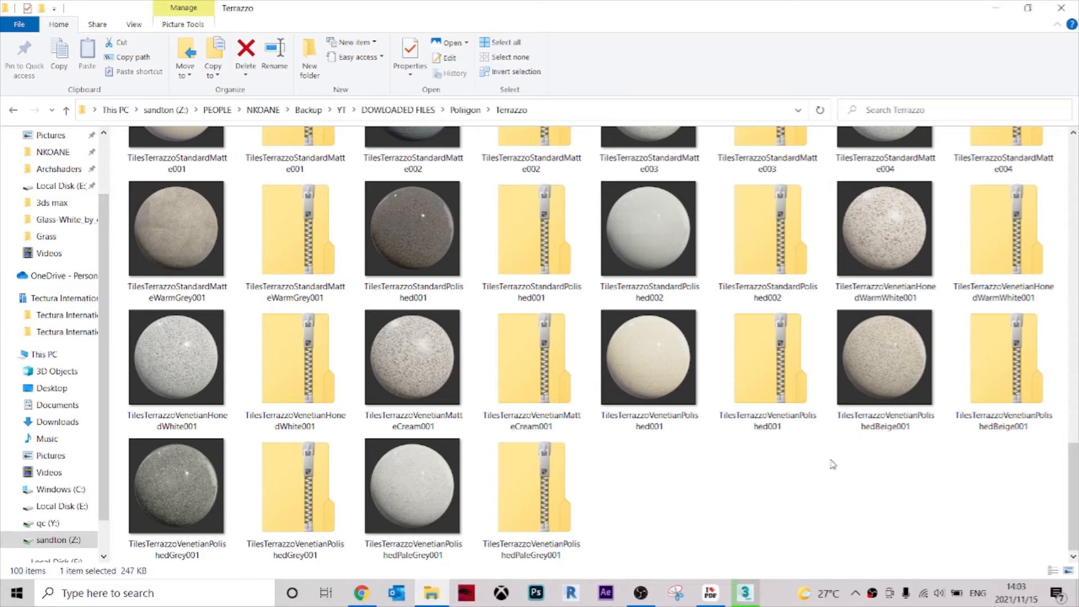
double_click(181, 228)
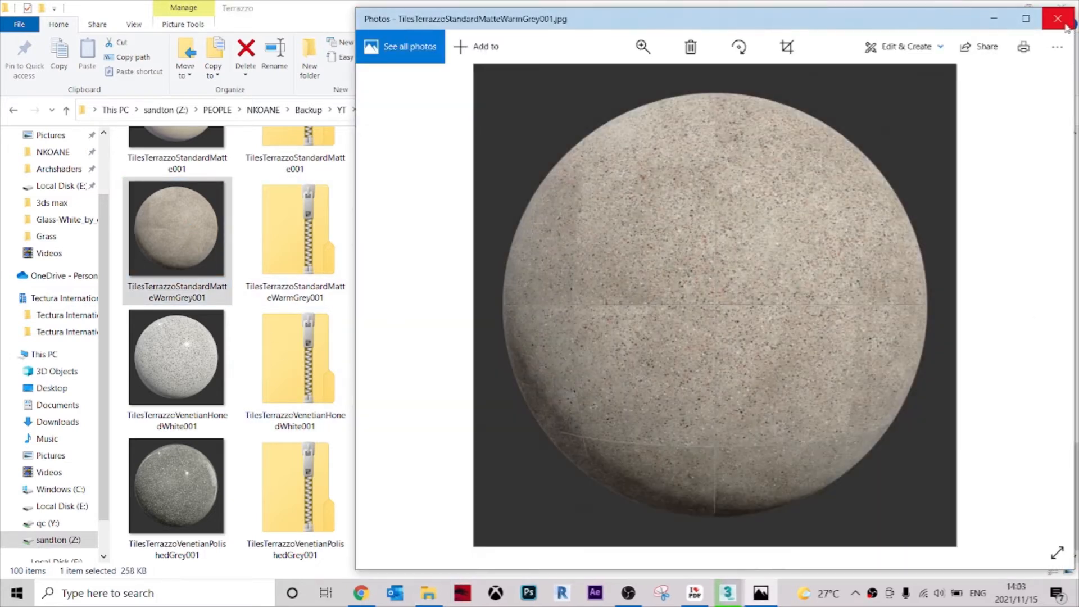
left_click(1057, 18)
Look back through the Terrazzo thumbnails to compare the tiled and standard variants.
scroll(768, 493, "up", 3)
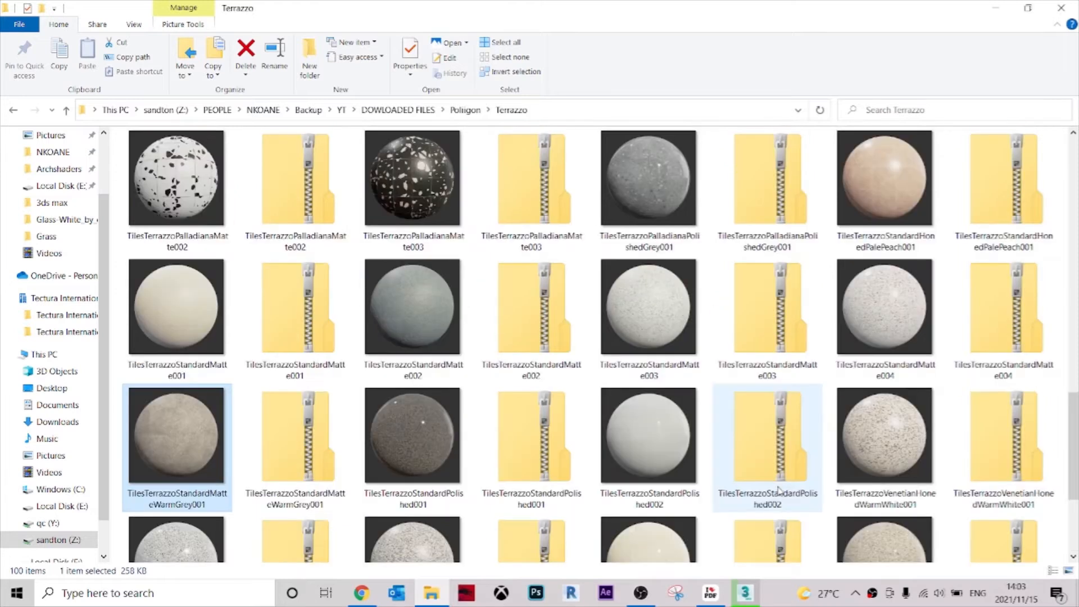
scroll(785, 326, "up", 4)
scroll(786, 326, "down", 3)
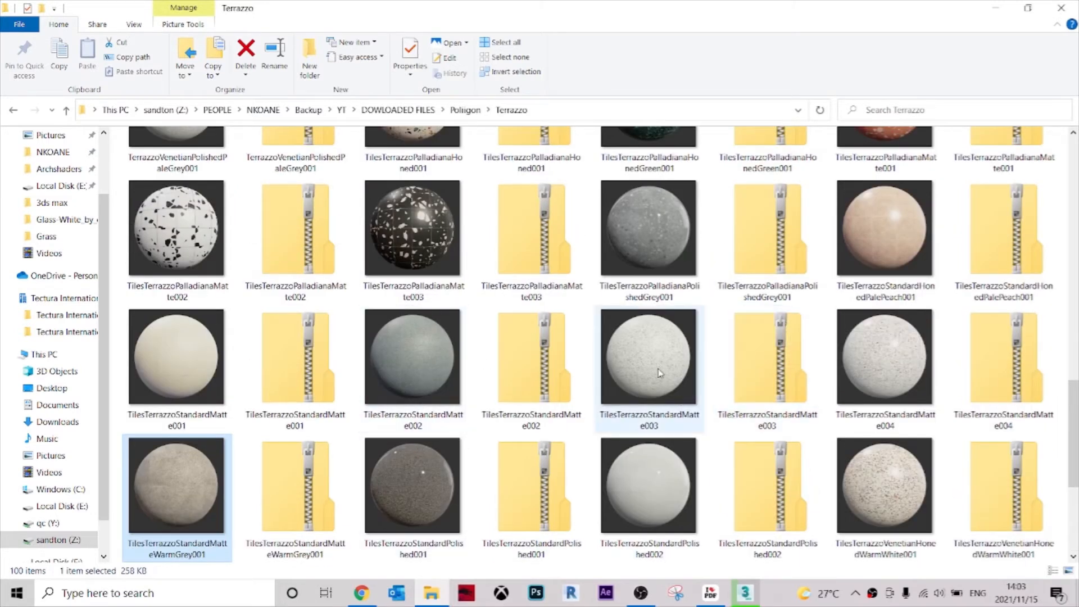
scroll(731, 348, "up", 5)
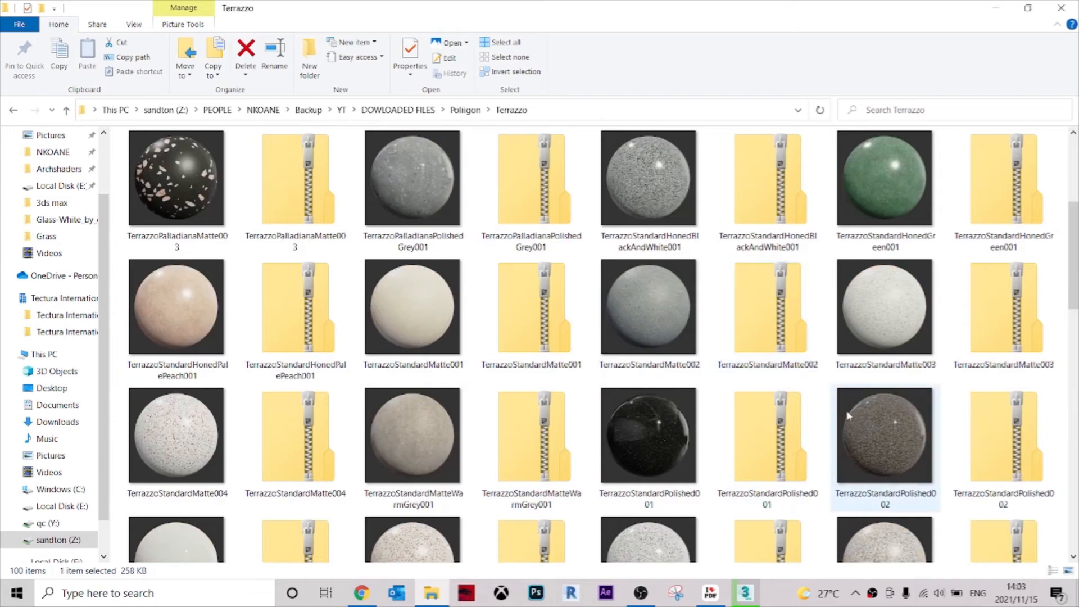
scroll(855, 410, "up", 3)
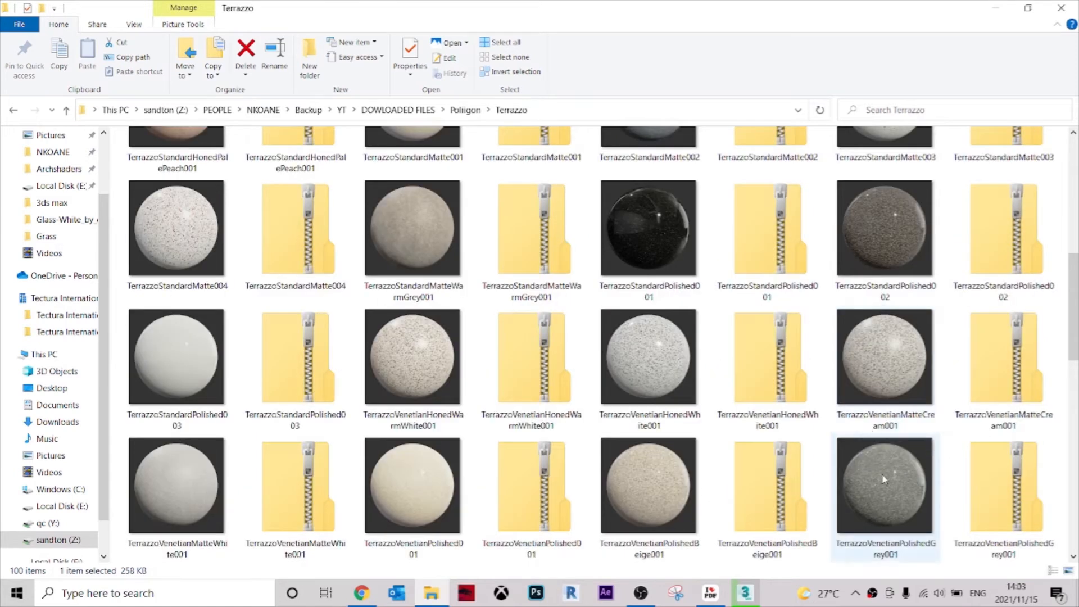
scroll(491, 361, "up", 3)
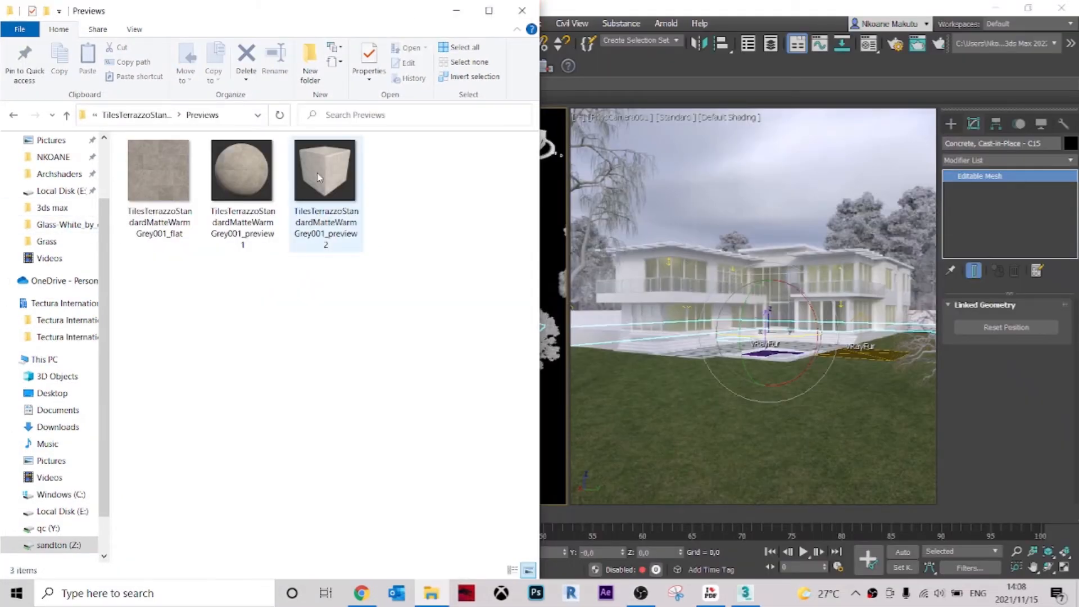
View the sphere and cube preview images of TilesTerrazzoStandardMatteWarmGrey001 in its Previews folder.
double_click(242, 170)
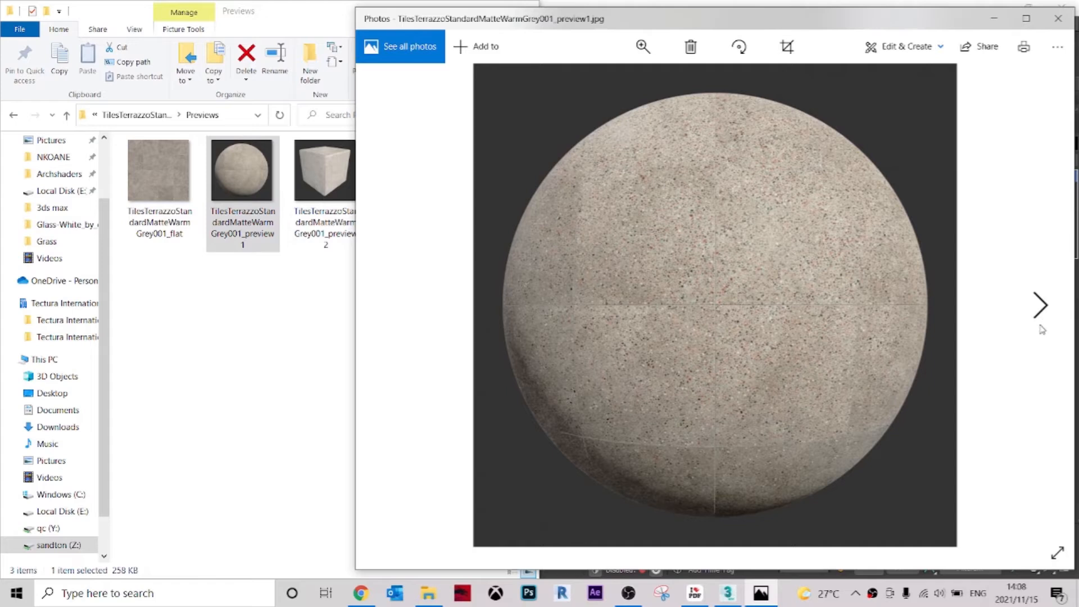
left_click(1041, 314)
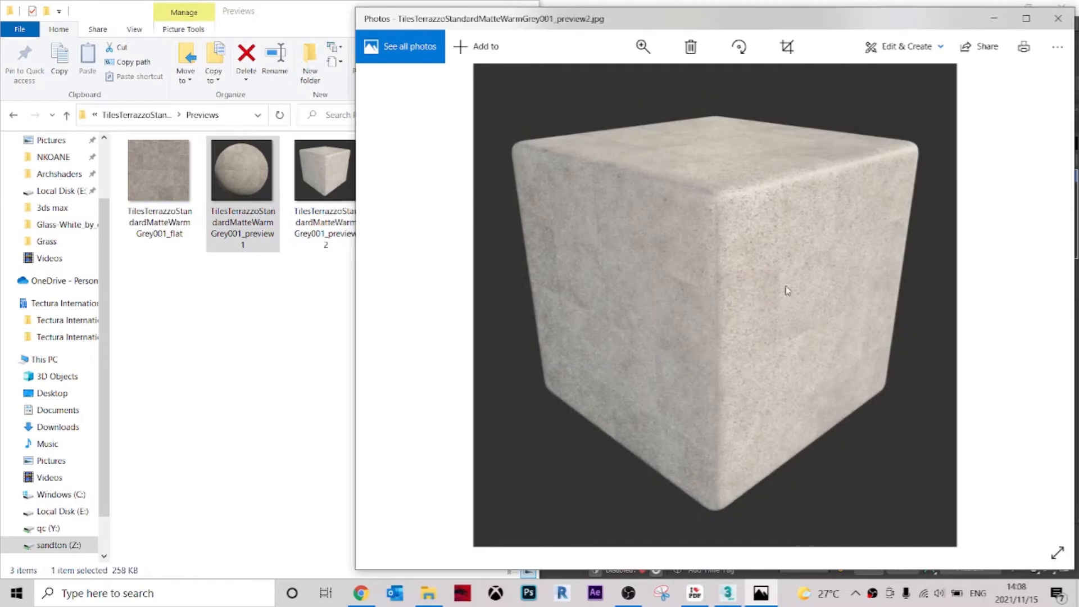
left_click(1056, 19)
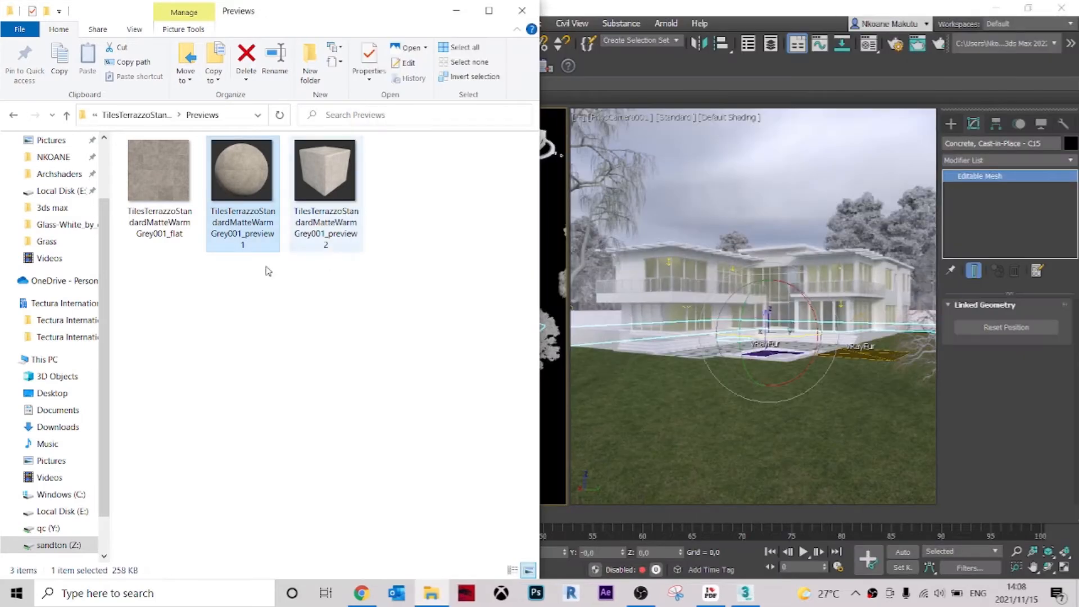
Open the texture's REGULAR > 6K folder and look over its map files.
left_click(67, 116)
double_click(164, 174)
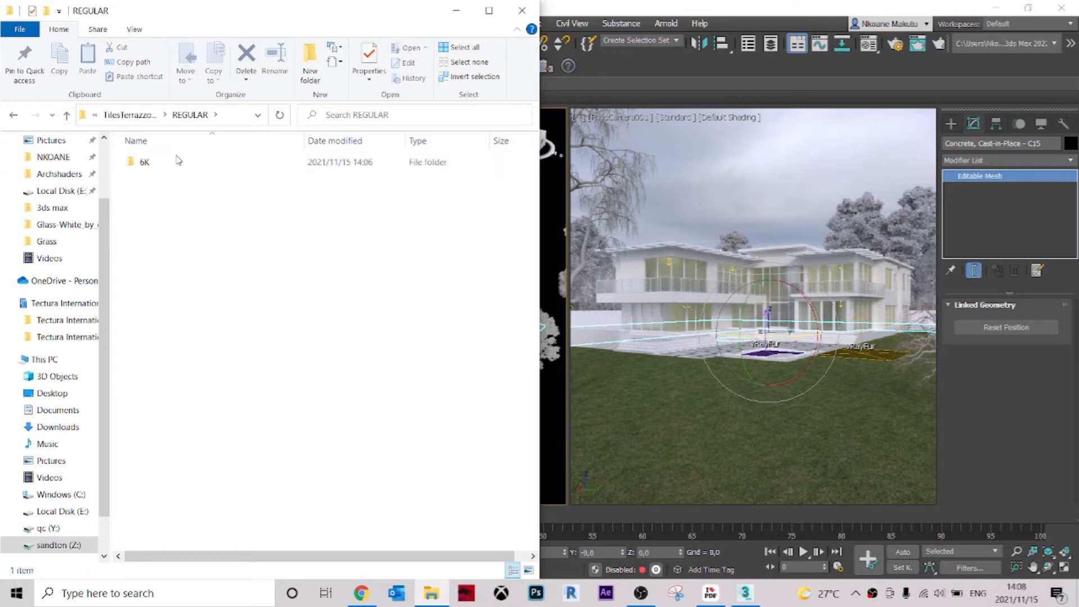
double_click(177, 161)
scroll(349, 366, "down", 2)
scroll(281, 338, "up", 2)
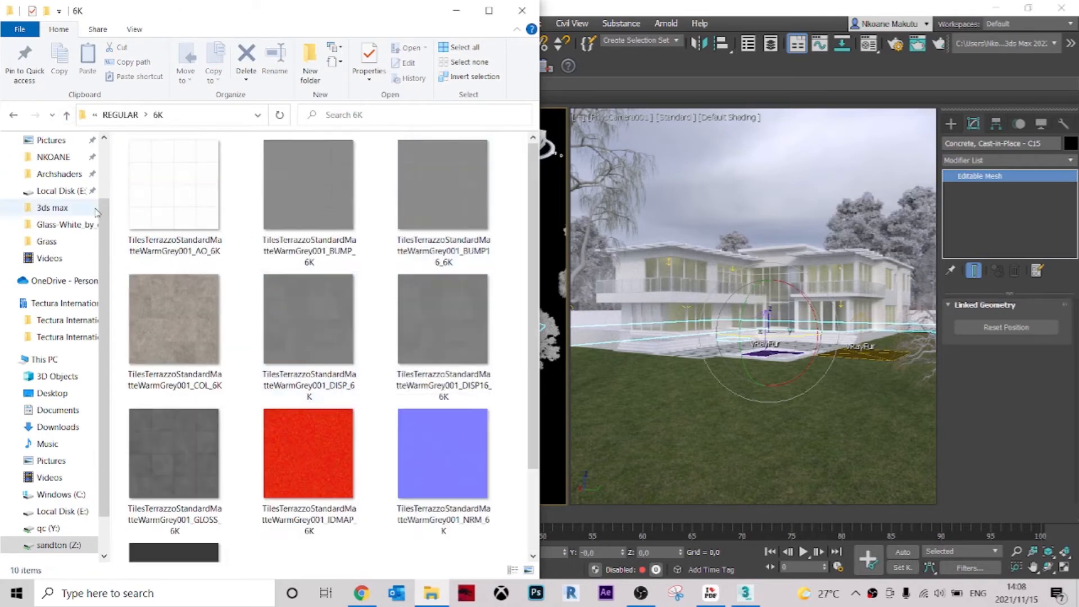
Switch to 3ds Max and create a VRayMtl in the first unused slot of the Material Editor.
left_click(645, 74)
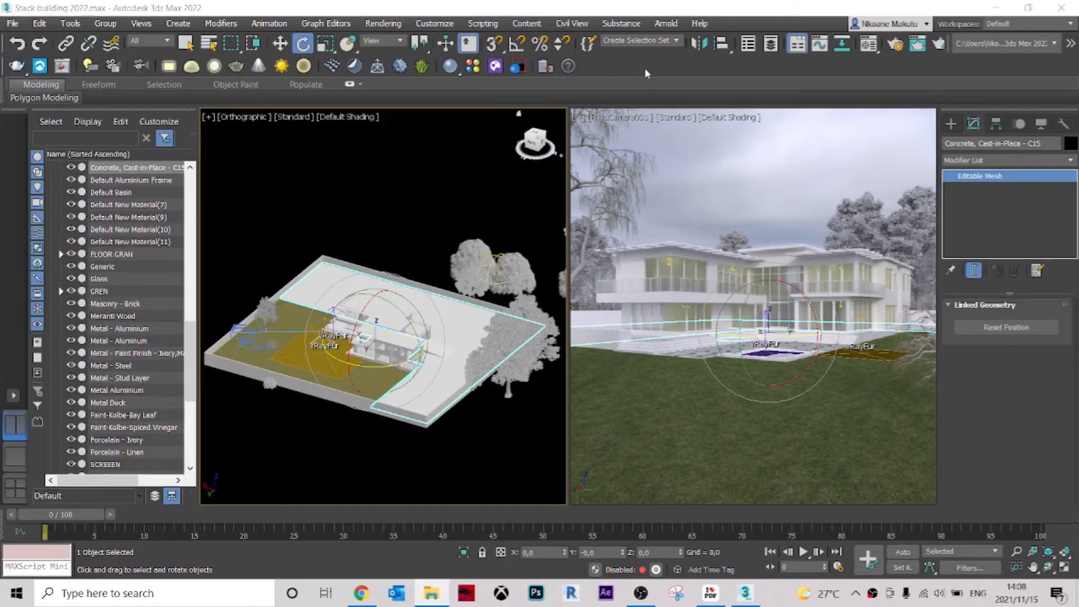
left_click(868, 43)
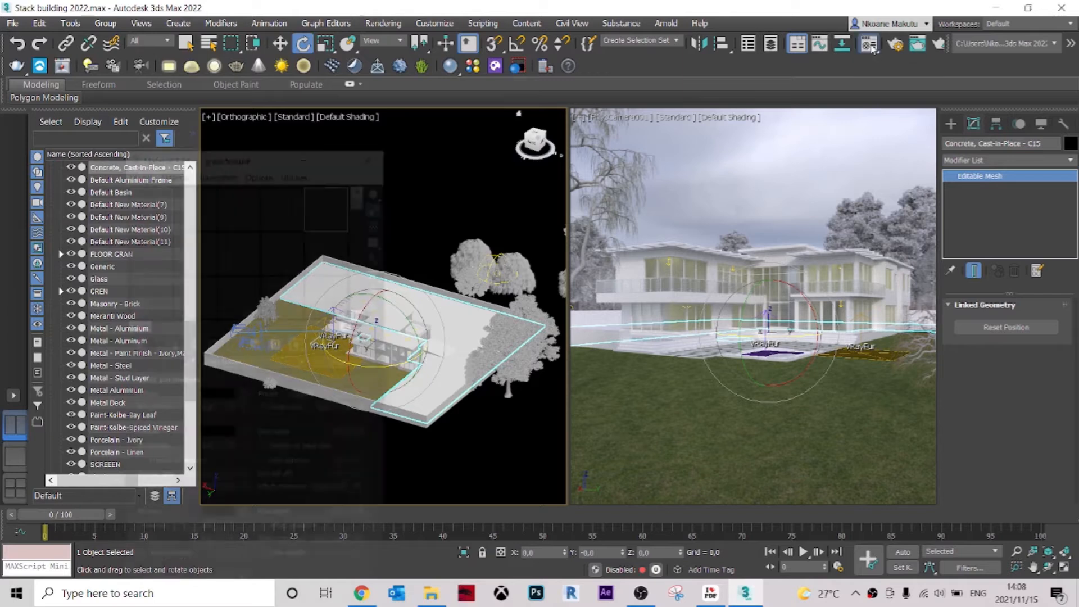
left_click_drag(230, 157, 747, 43)
left_click(338, 118)
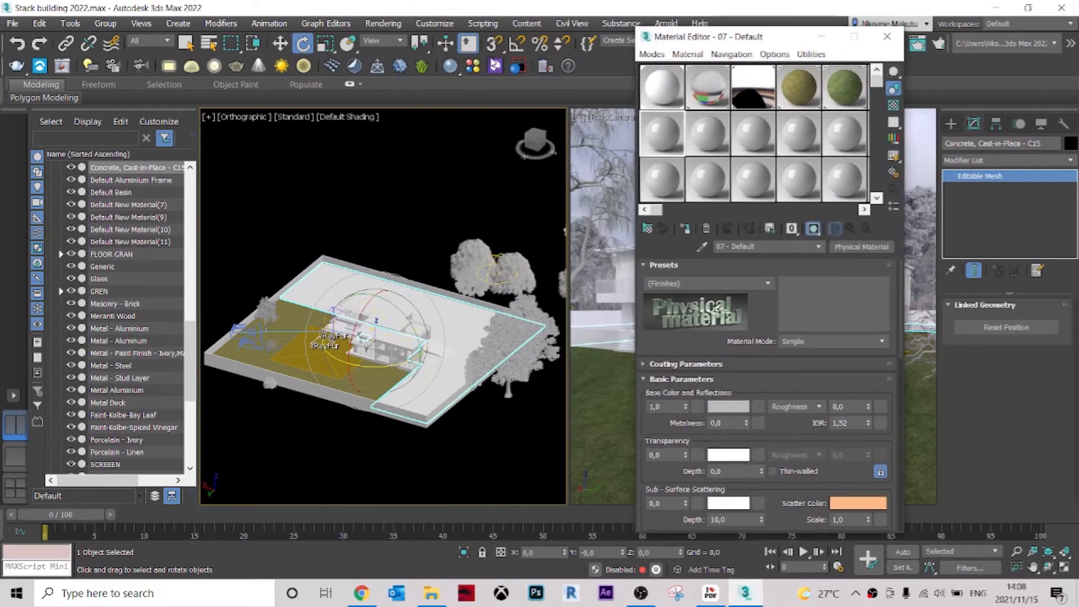
left_click(451, 67)
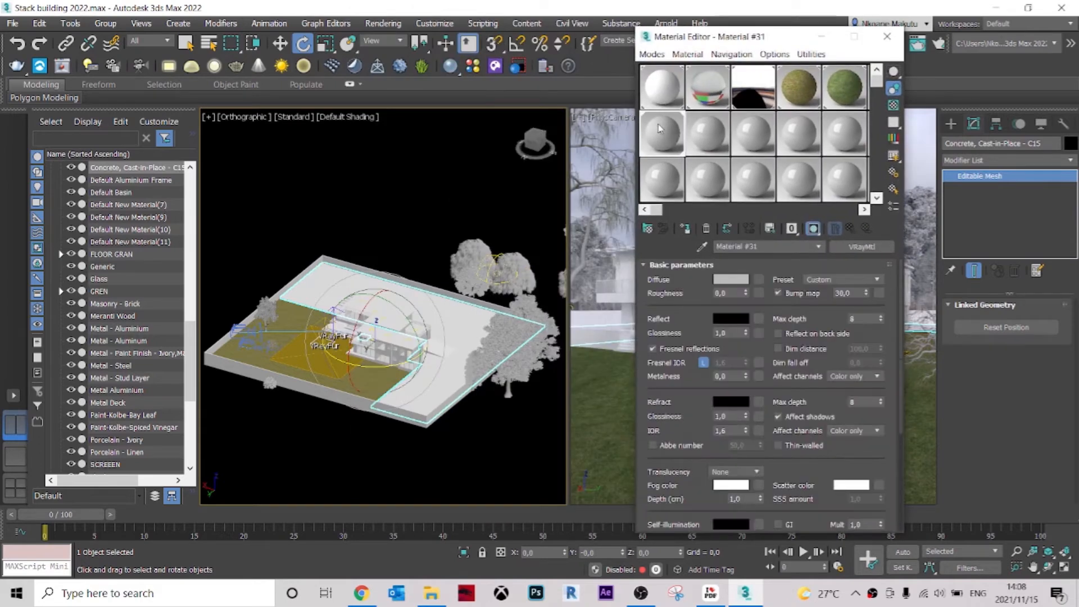
Name the new VRayMtl "Concrete floor" and assign it to the selected concrete slab.
left_click(759, 246)
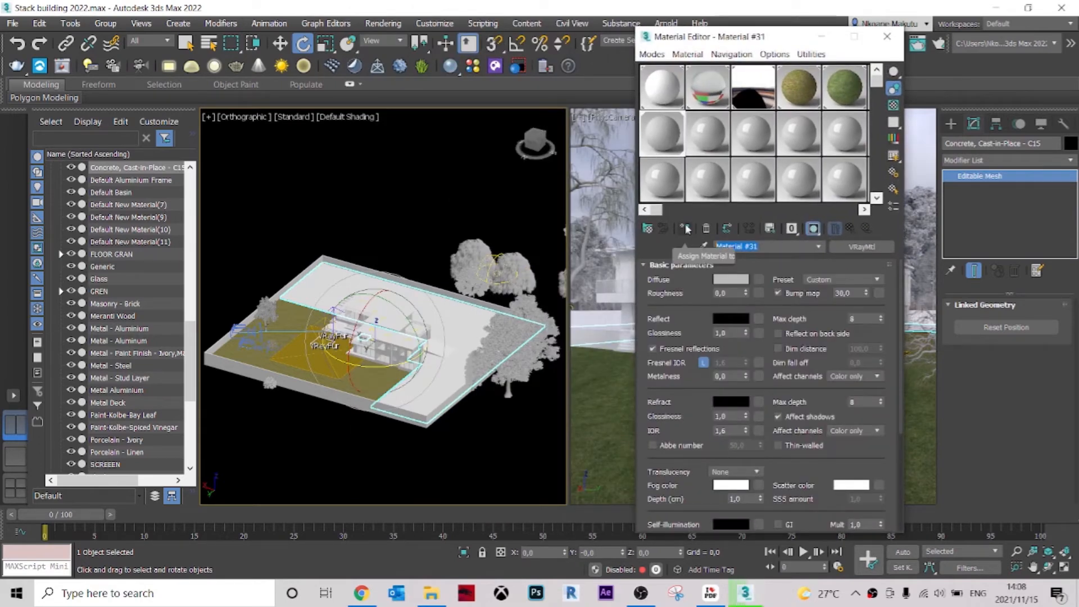
type("Co")
type("ncrete gr")
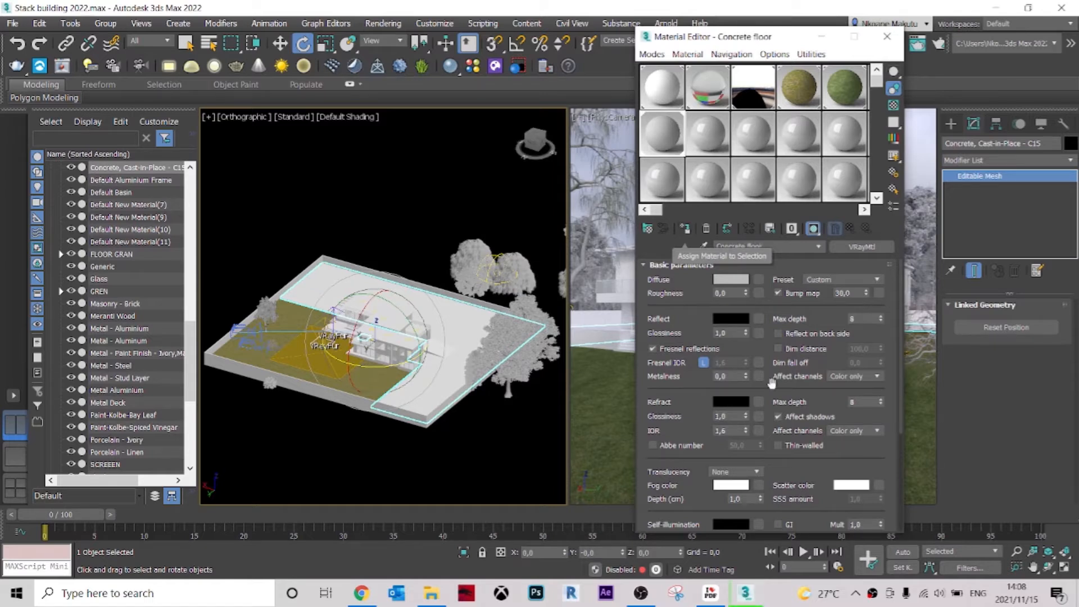
Add a VRayBitmap to the Diffuse map slot of the Concrete floor material.
left_click(648, 269)
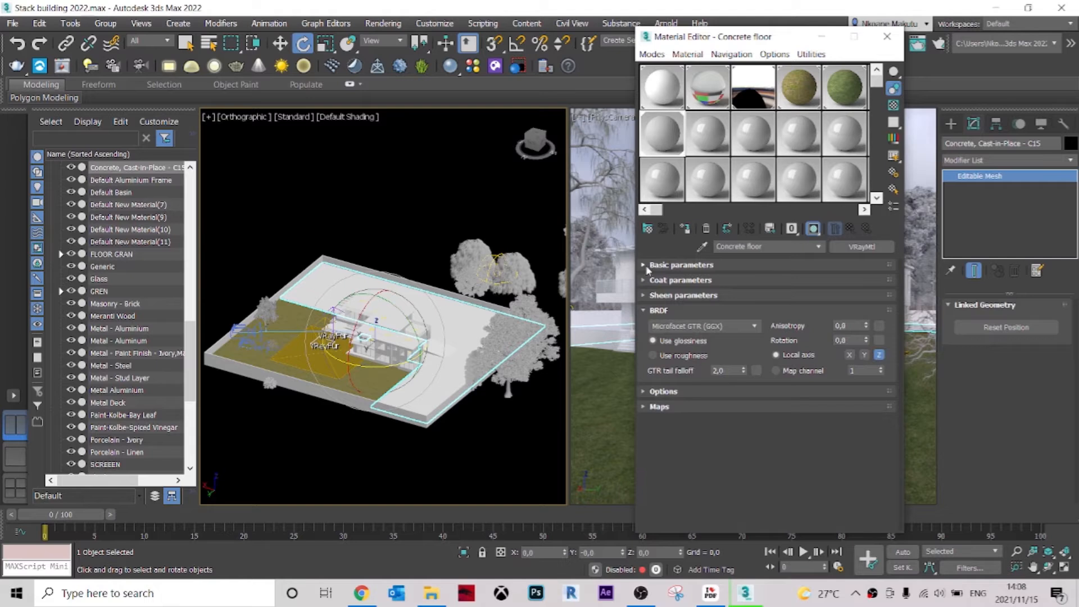
left_click(644, 311)
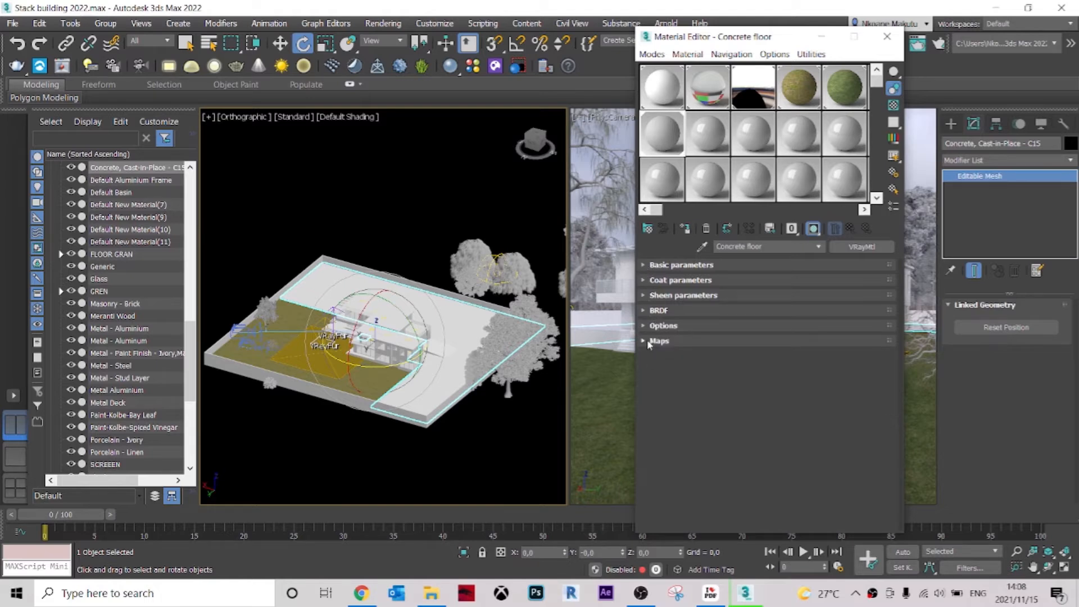
left_click(647, 341)
scroll(688, 370, "down", 3)
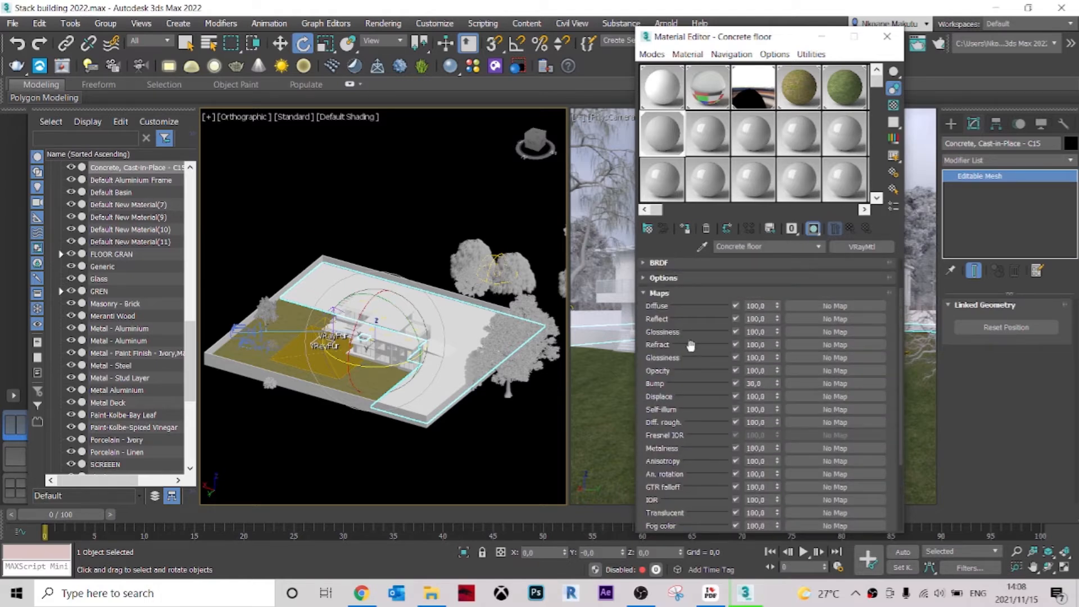
left_click(815, 304)
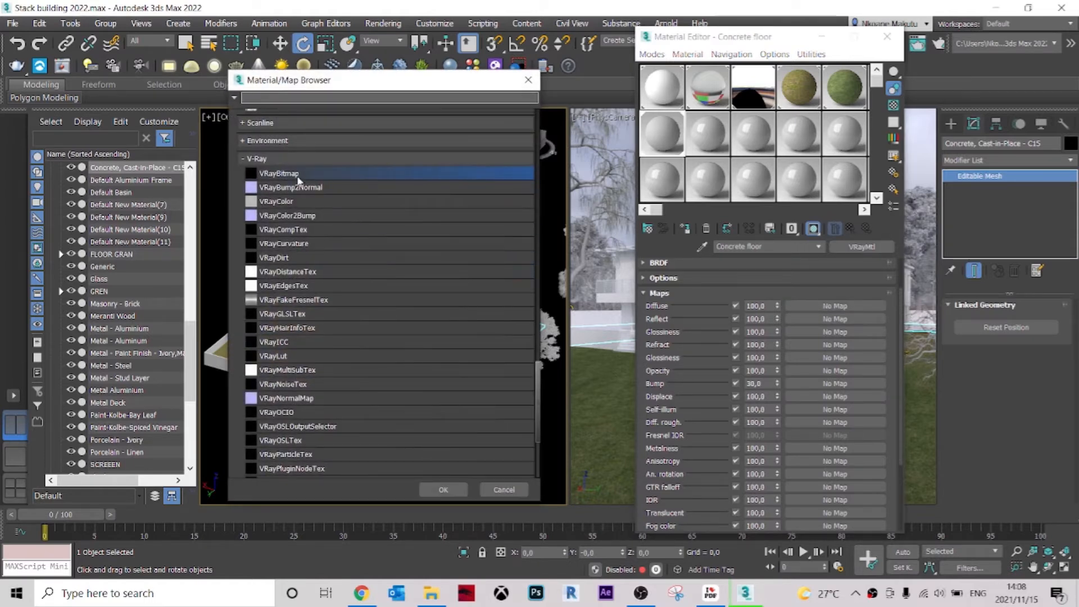
left_click(439, 494)
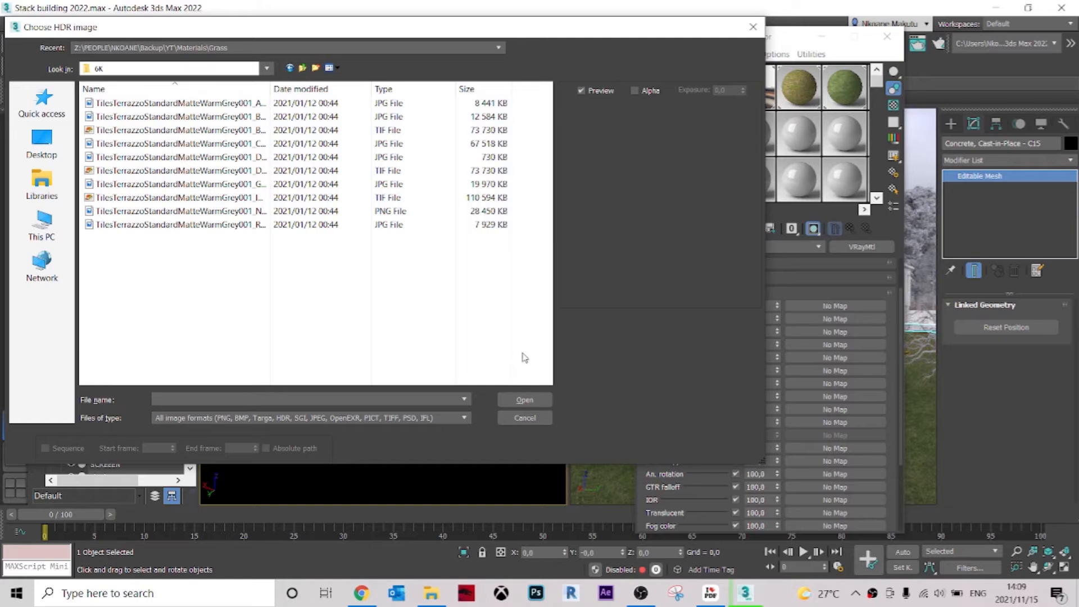
Identify the colour map among the 6K textures and load TilesTerrazzoStandardMatteWarmGrey001_COL_6K as the diffuse bitmap.
left_click(430, 597)
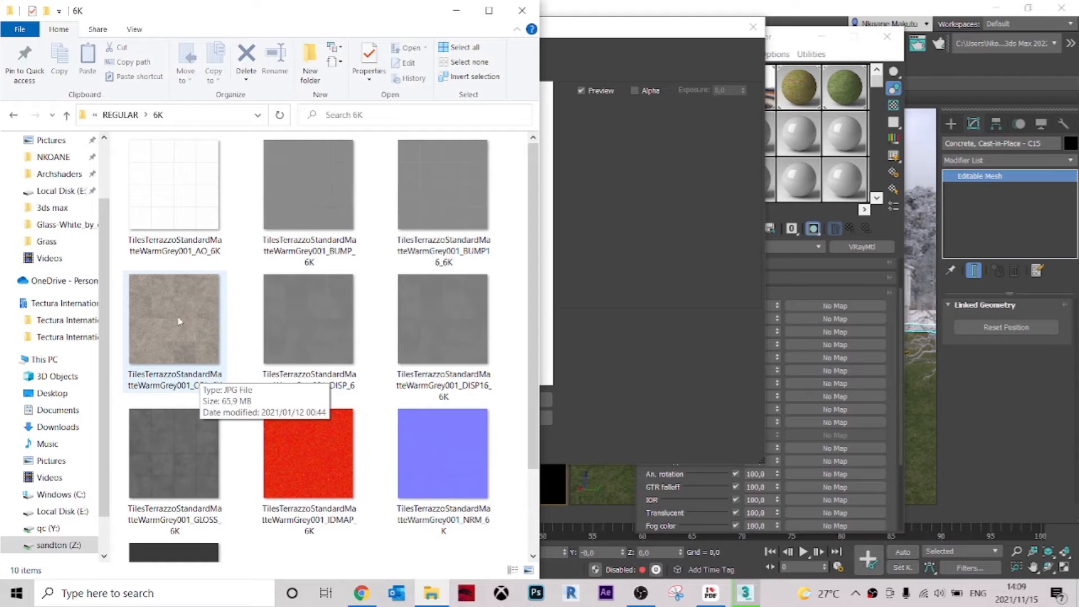
left_click(181, 325)
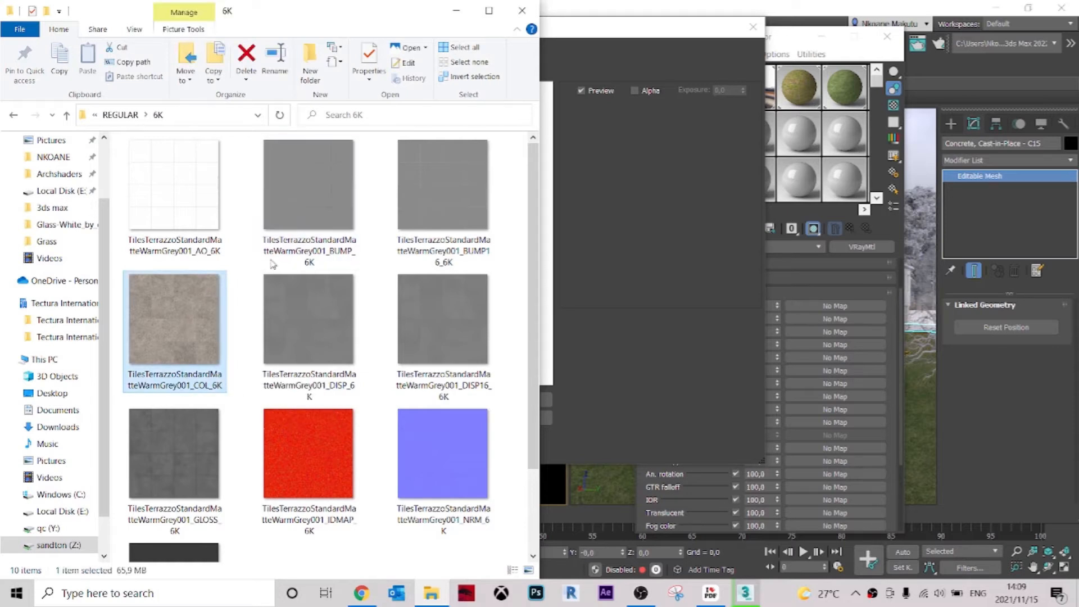
left_click(595, 201)
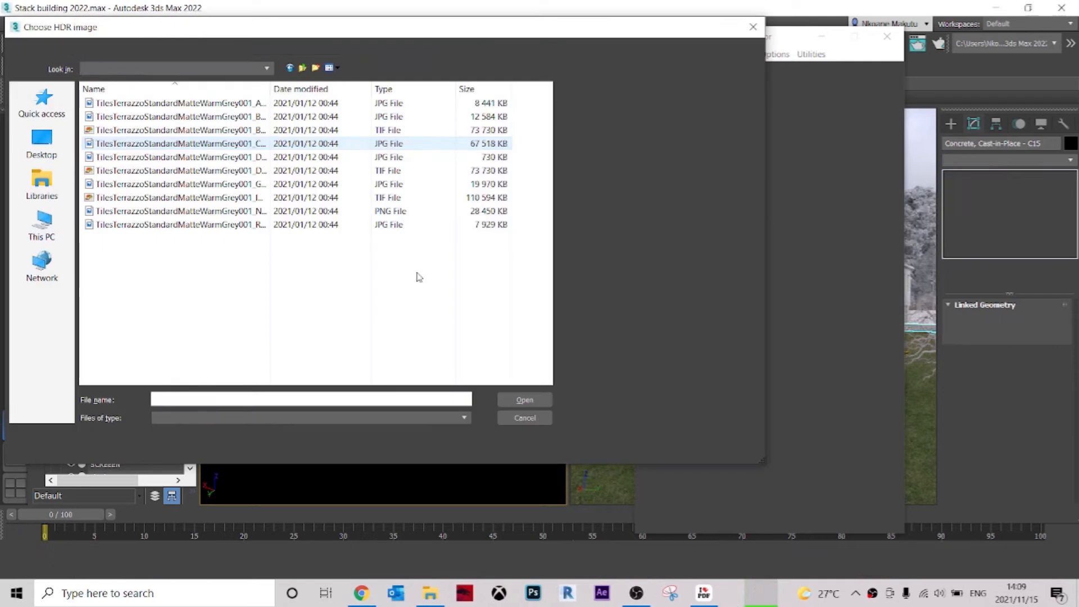
left_click(524, 401)
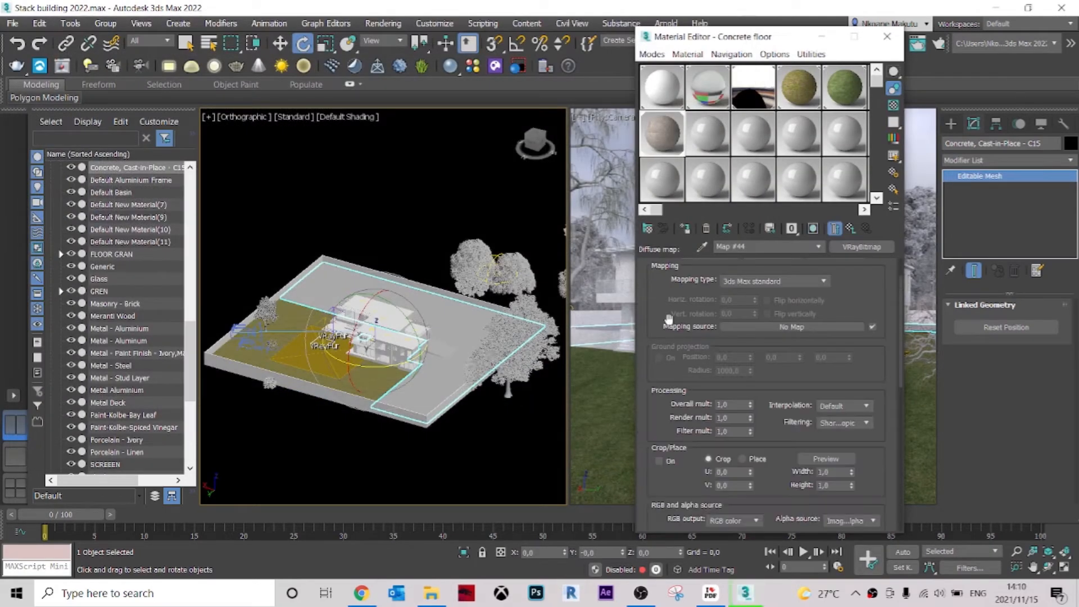
Keep the diffuse bitmap's mapping type at 3ds Max standard and return to the Concrete floor material's main parameters.
left_click(724, 332)
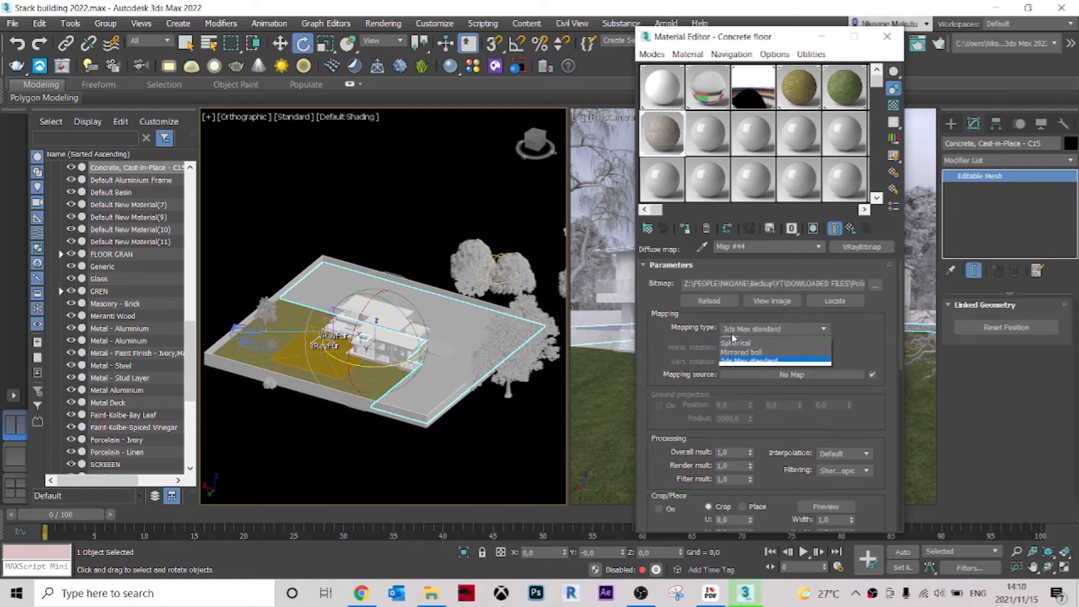
left_click(733, 330)
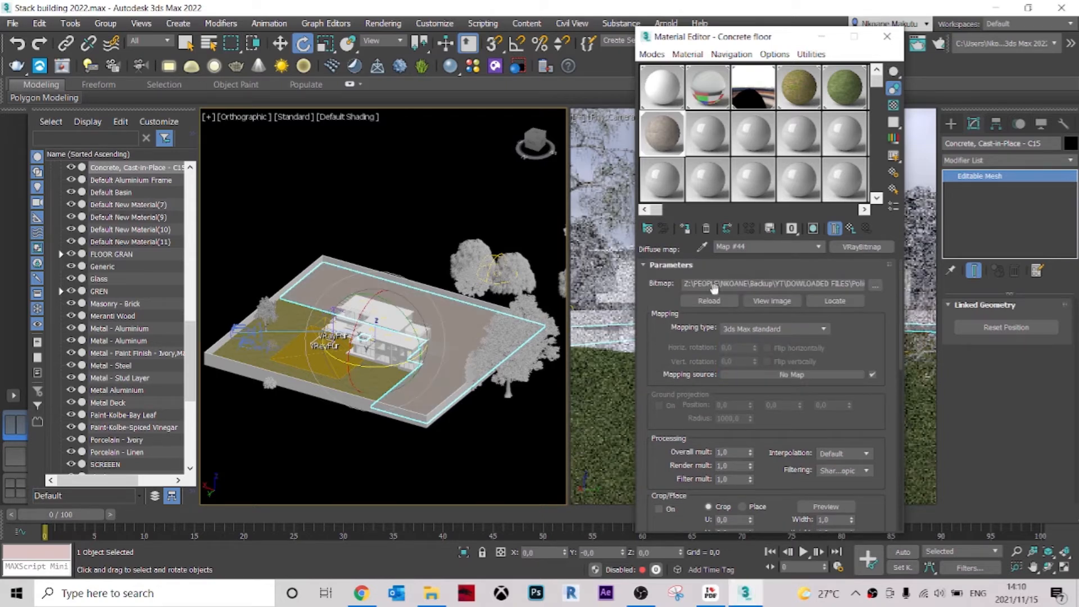
left_click(818, 247)
left_click(793, 258)
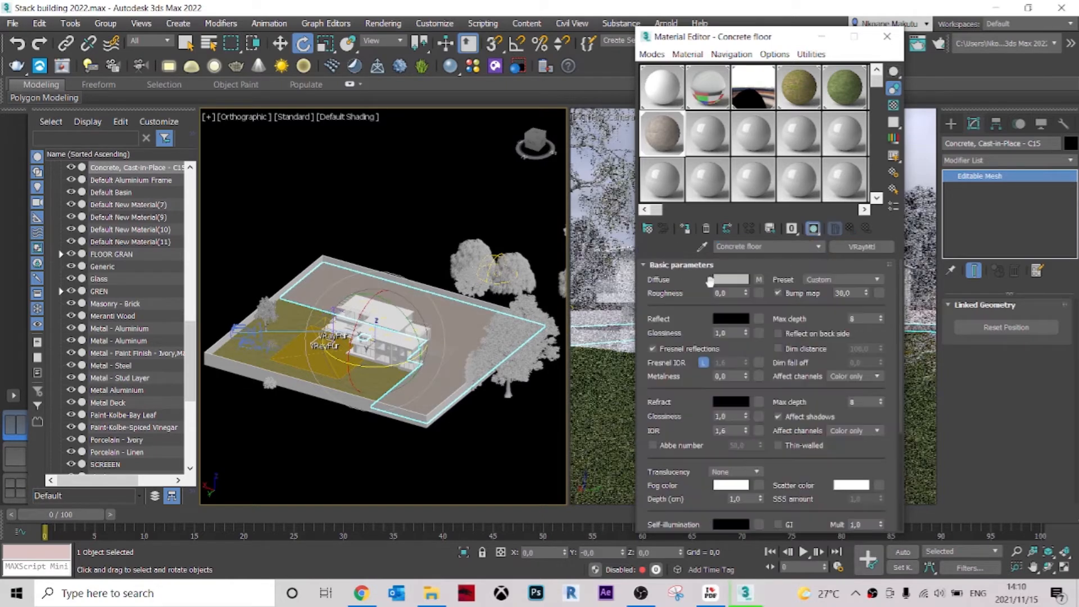
scroll(640, 505, "down", 5)
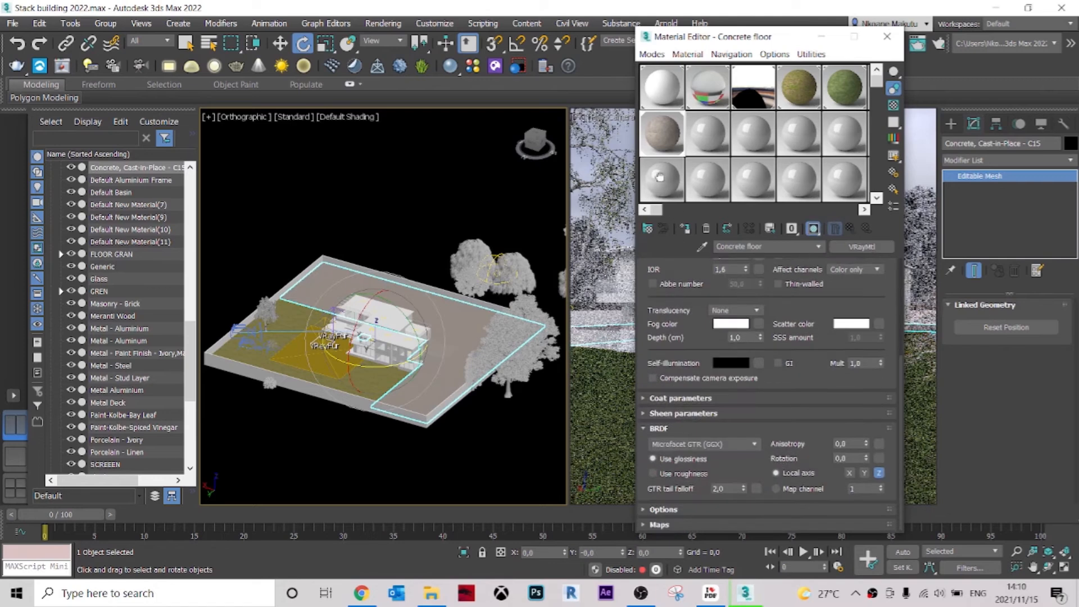
Add a VRayBitmap to the Bump map slot of the Concrete floor material.
left_click(658, 526)
scroll(680, 317, "up", 1)
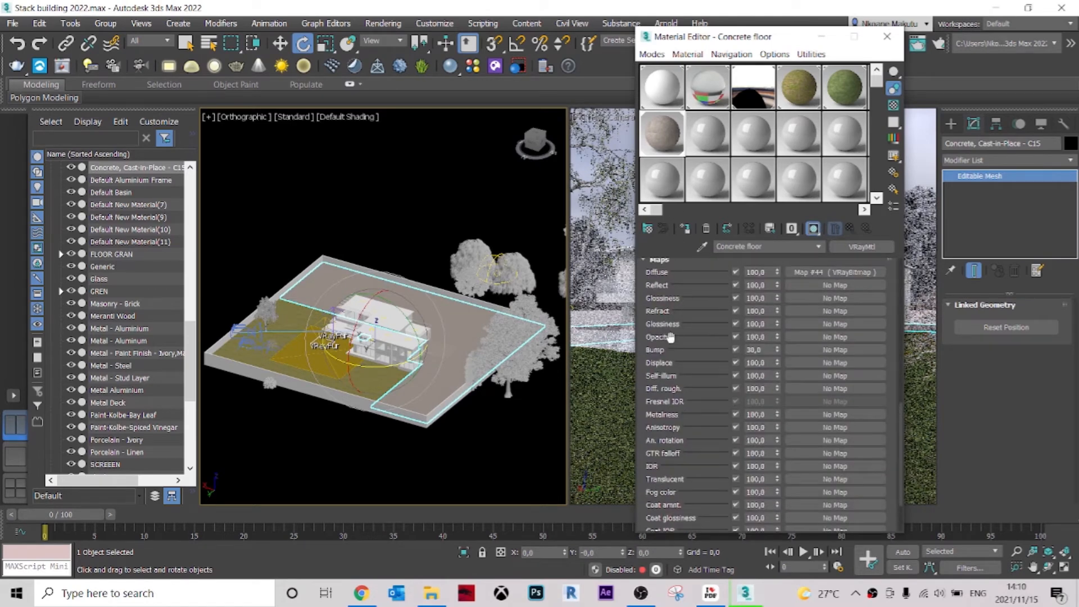
scroll(670, 336, "up", 1)
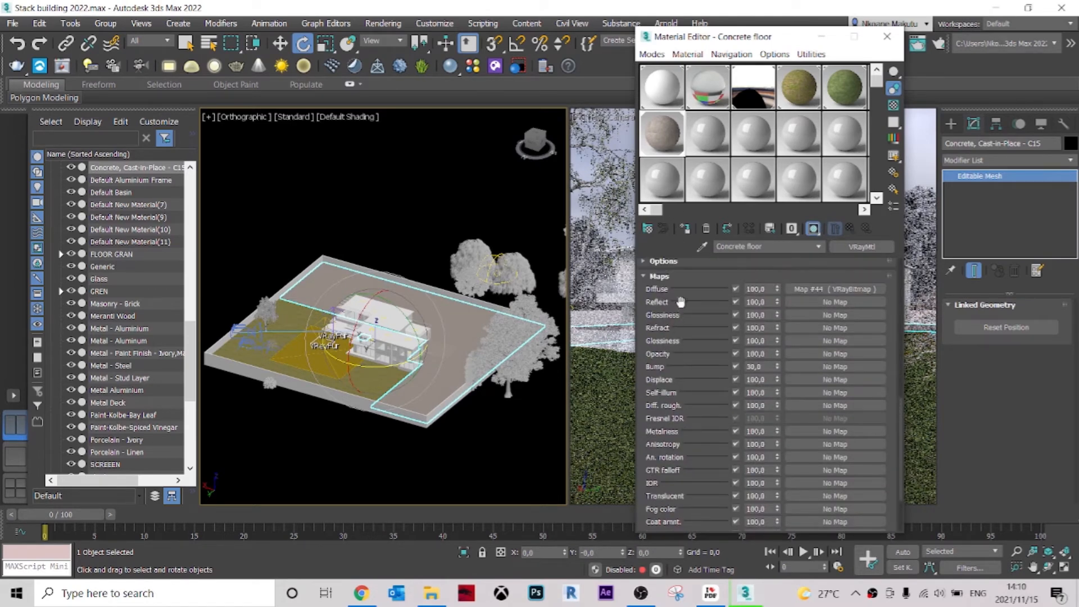
left_click(812, 366)
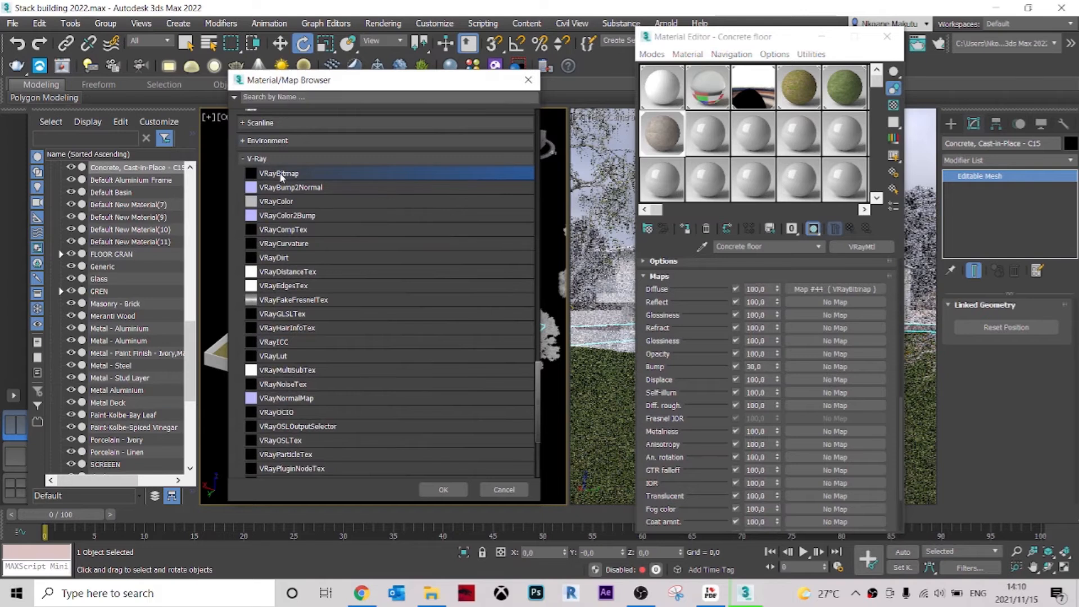
double_click(280, 174)
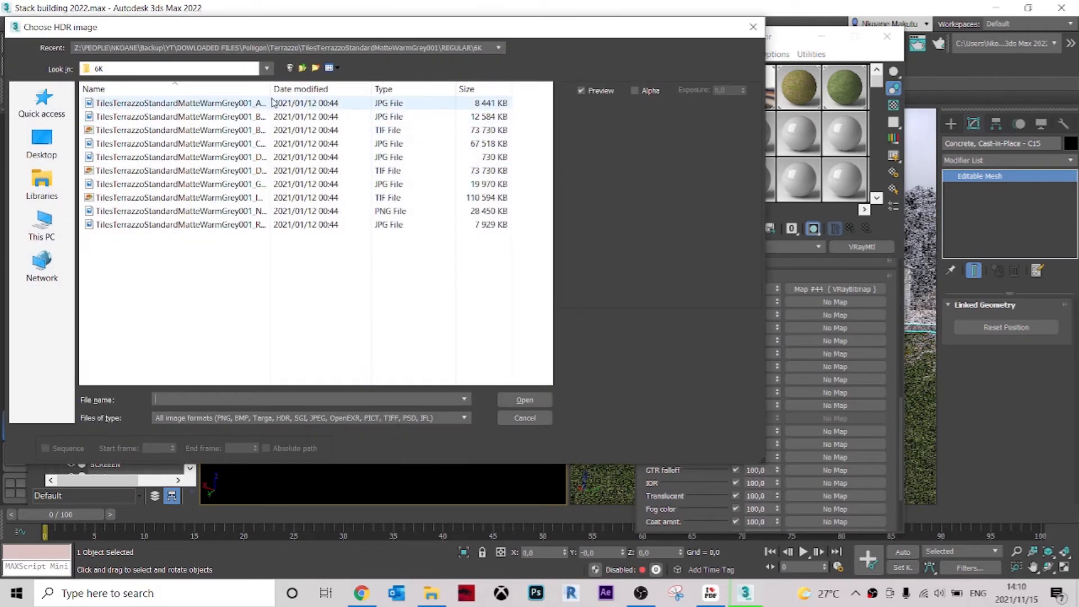
Load TilesTerrazzoStandardMatteWarmGrey001_BUMP_6K as the bump bitmap and return to the Concrete floor material's main parameters.
left_click_drag(271, 86, 385, 85)
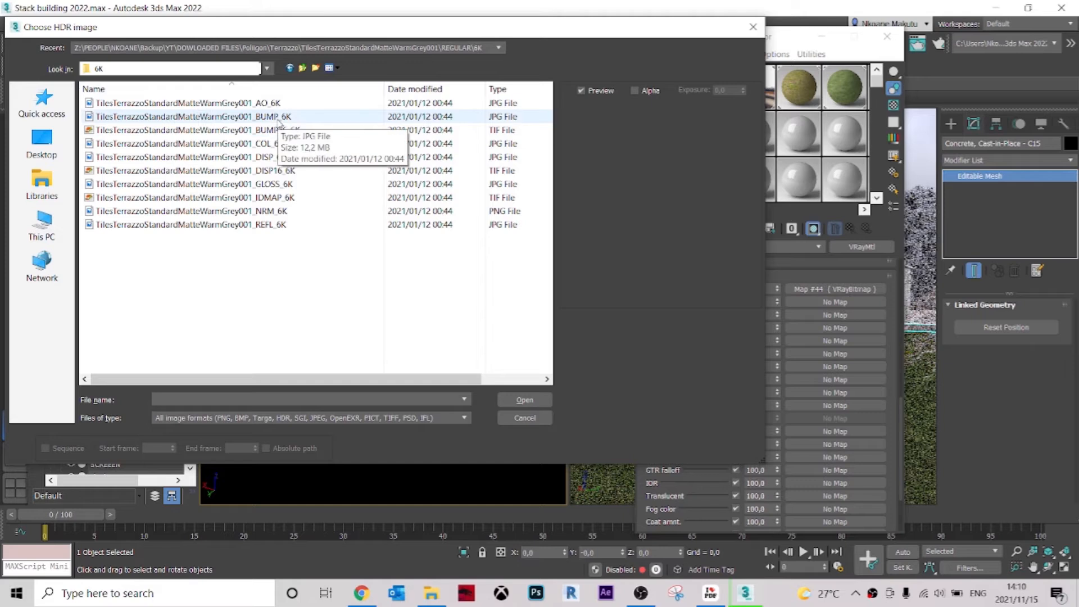
left_click(264, 116)
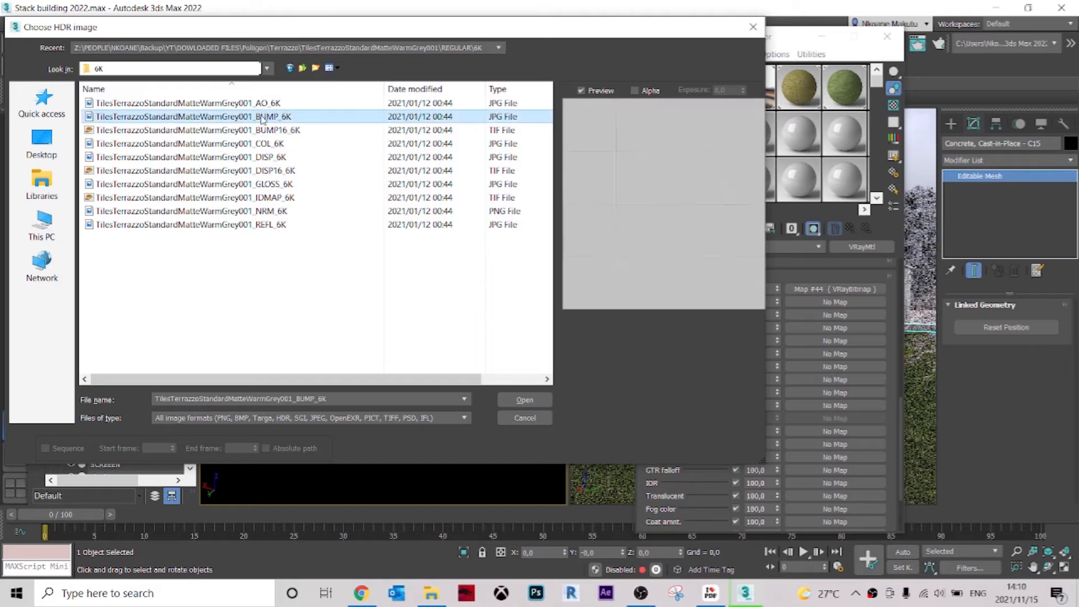
left_click(525, 399)
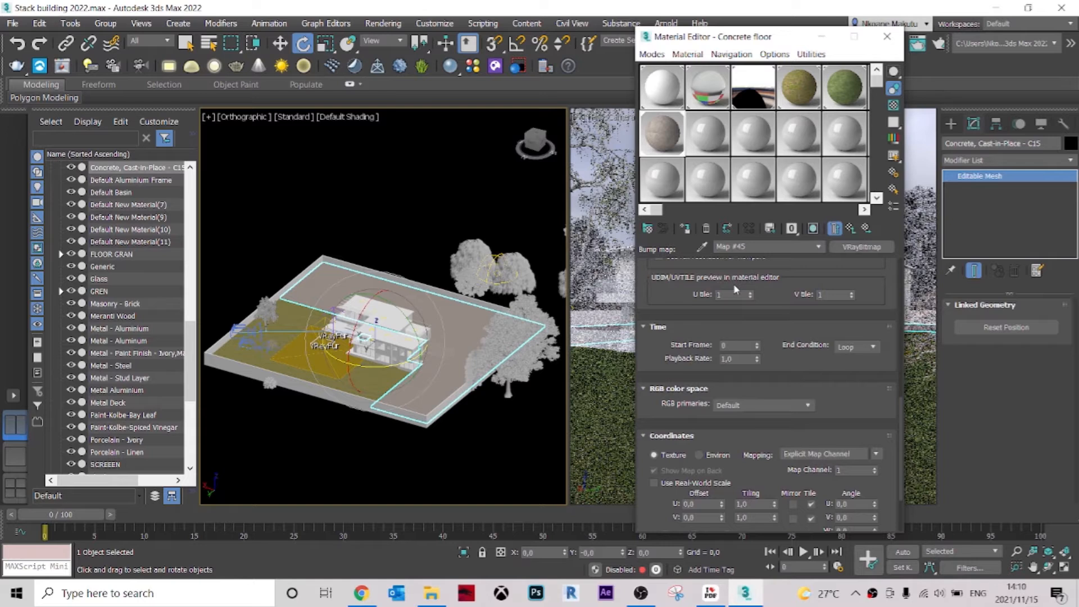
left_click(818, 248)
left_click(777, 254)
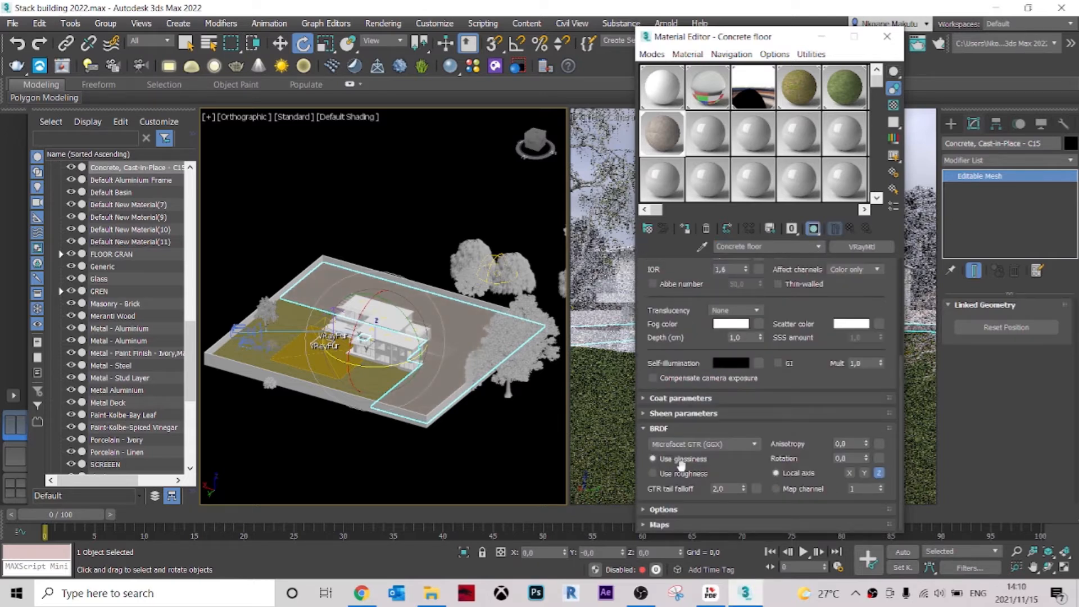
Add a VRayBitmap with TilesTerrazzoStandardMatteWarmGrey001_GLOSS_6K to the refraction Glossiness map slot of the Concrete floor material.
left_click(658, 524)
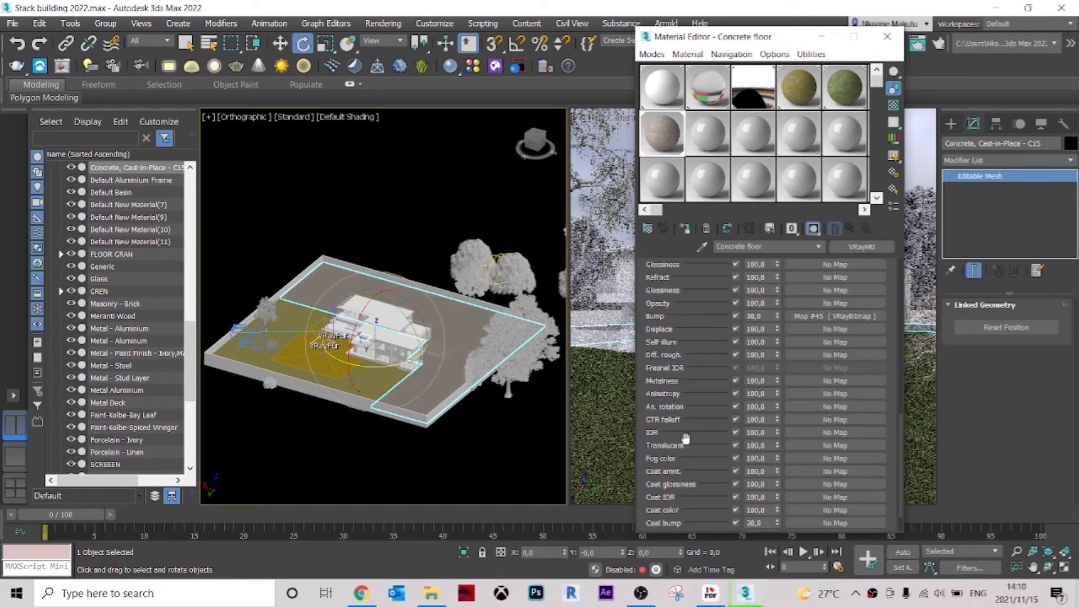
left_click(832, 290)
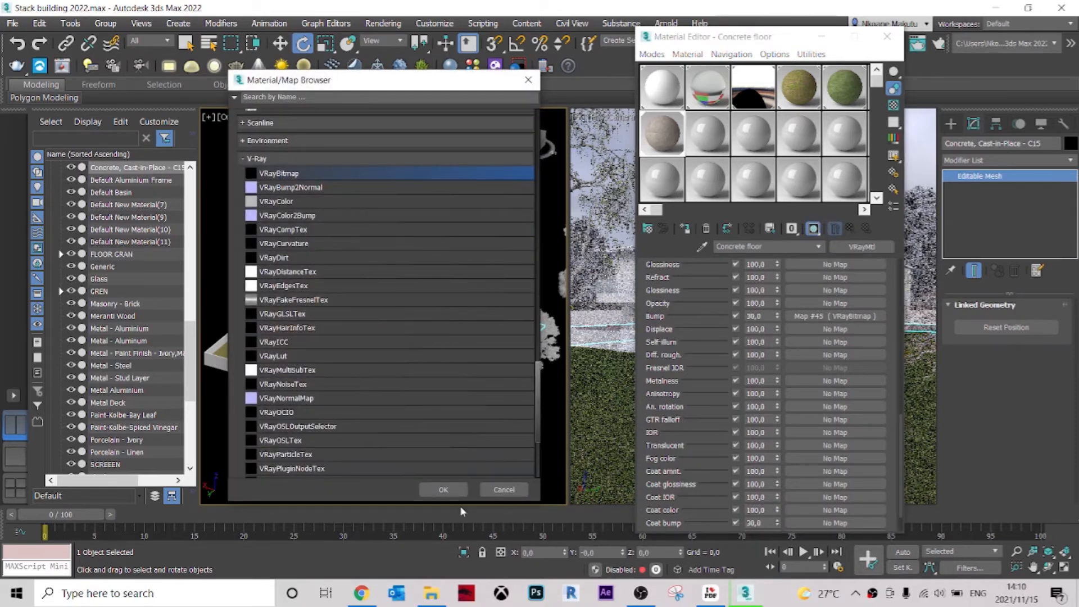
left_click(452, 490)
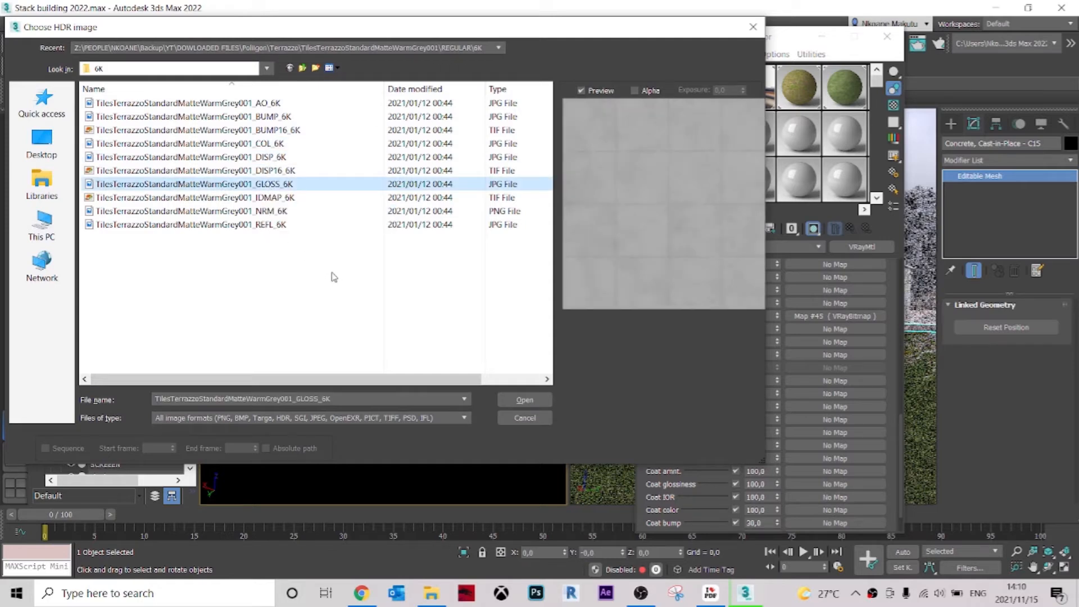
left_click(524, 399)
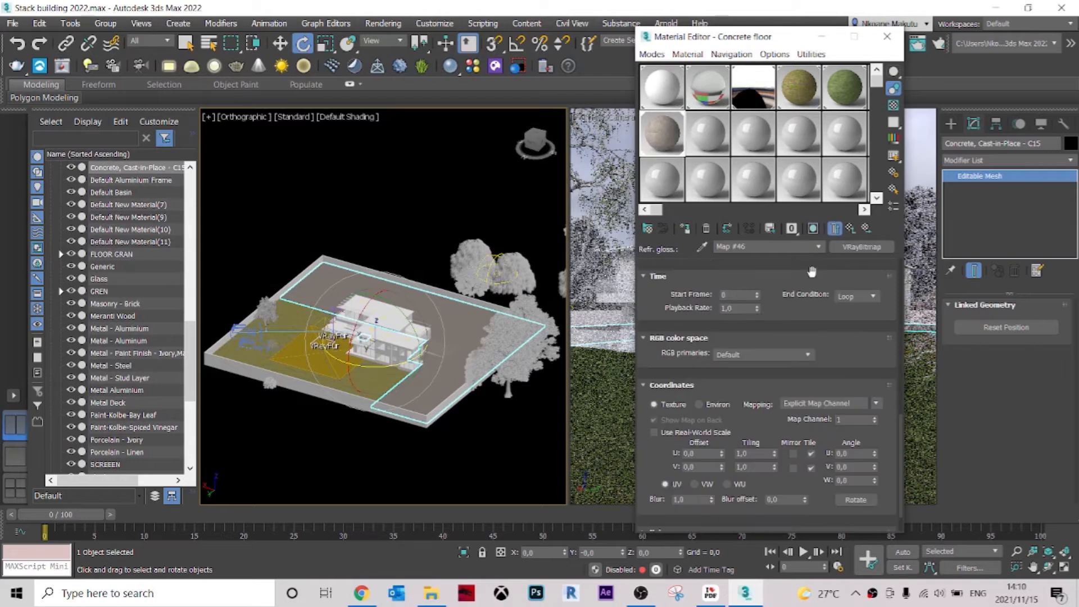
left_click(818, 246)
left_click(818, 246)
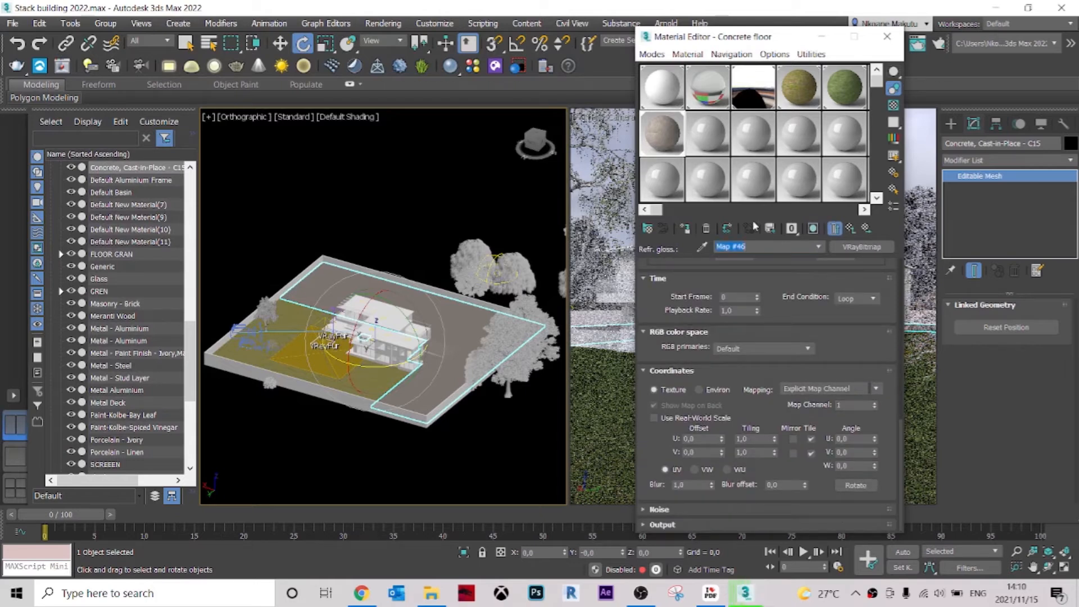
Show an enlarged preview of the terrazzo material sample and return from the gloss bitmap to the Concrete floor material's main parameters.
double_click(665, 136)
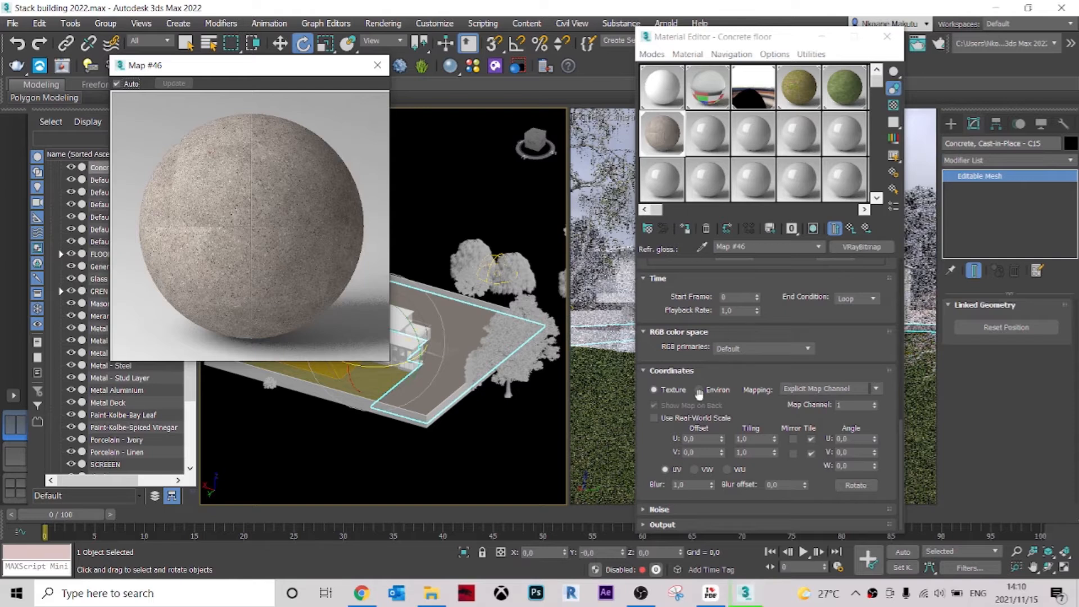
left_click(662, 526)
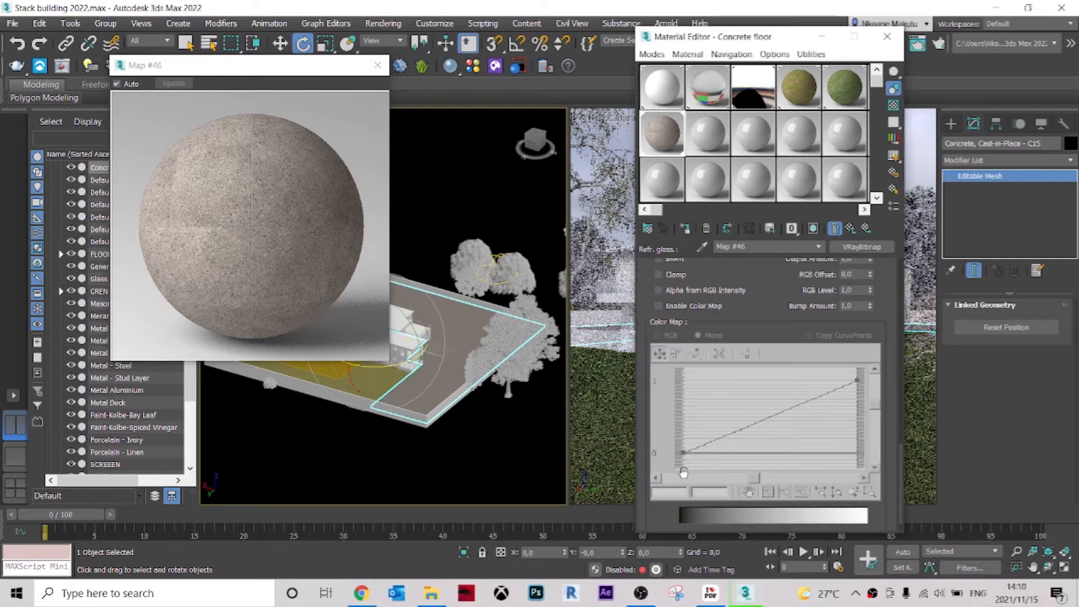
scroll(665, 333, "up", 3)
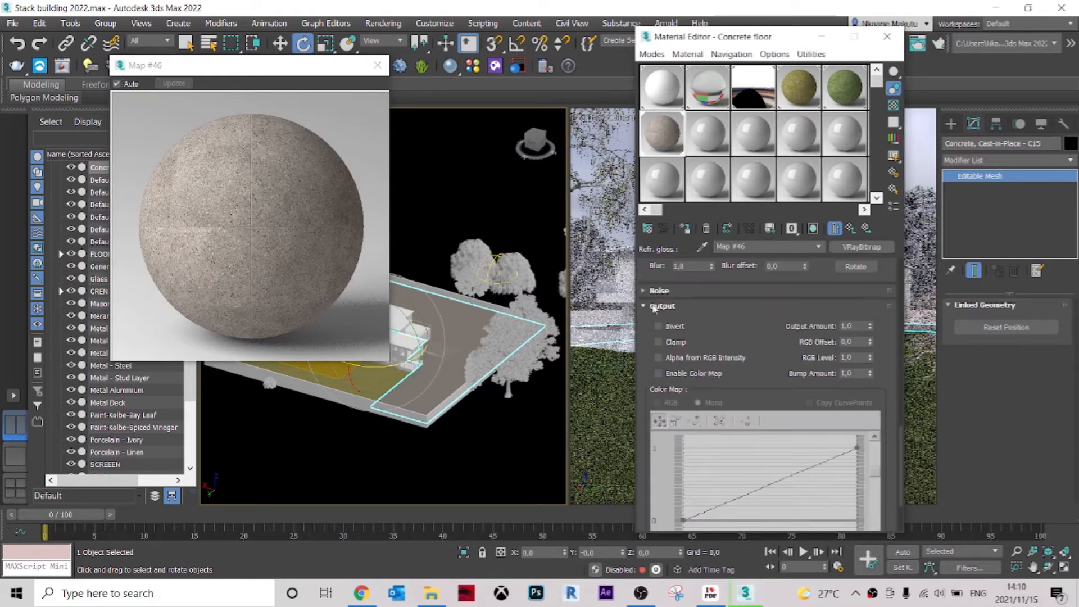
left_click(656, 306)
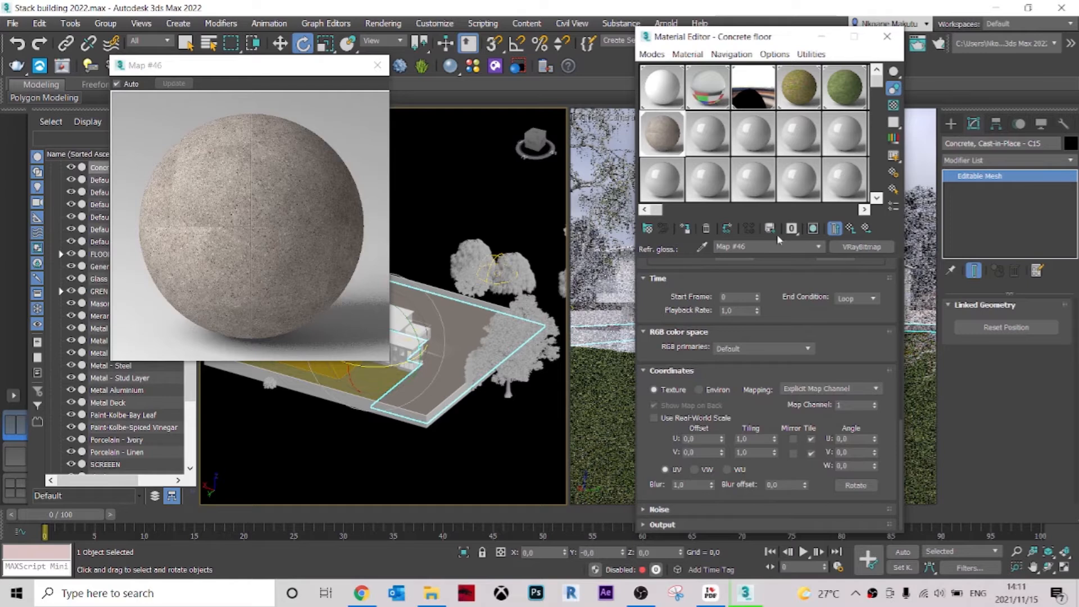
left_click(818, 246)
left_click(777, 257)
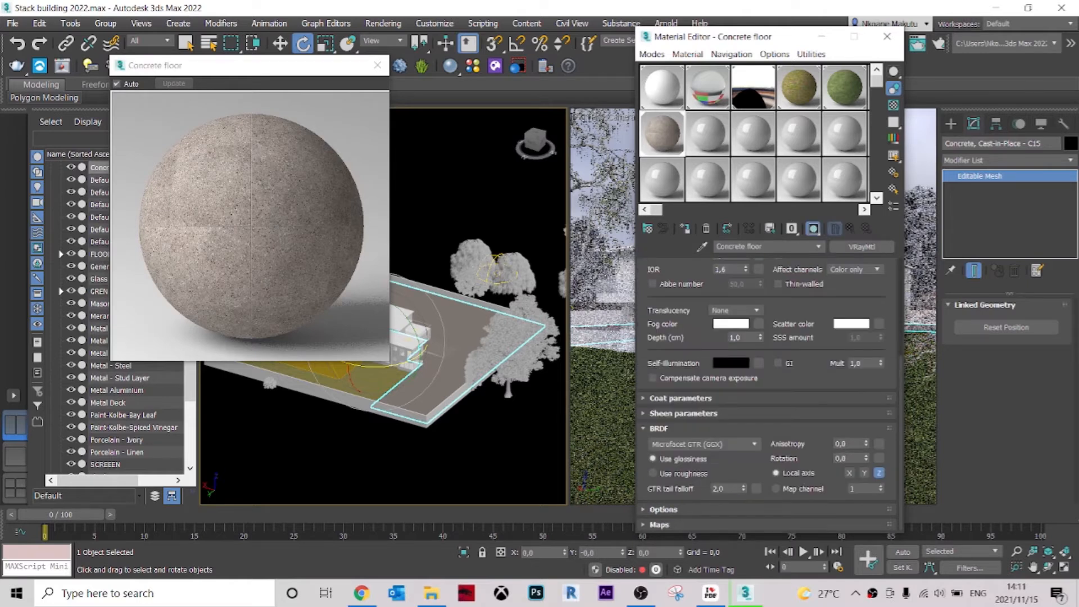
Add a VRayBitmap to the Displace map slot of the Concrete floor material.
left_click(653, 525)
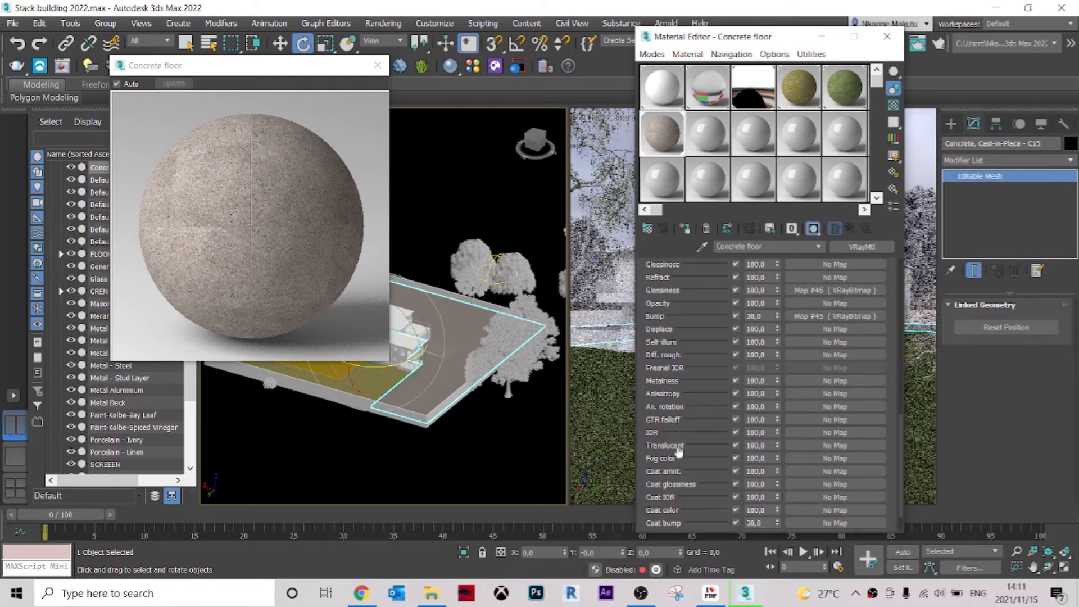
scroll(683, 489, "up", 2)
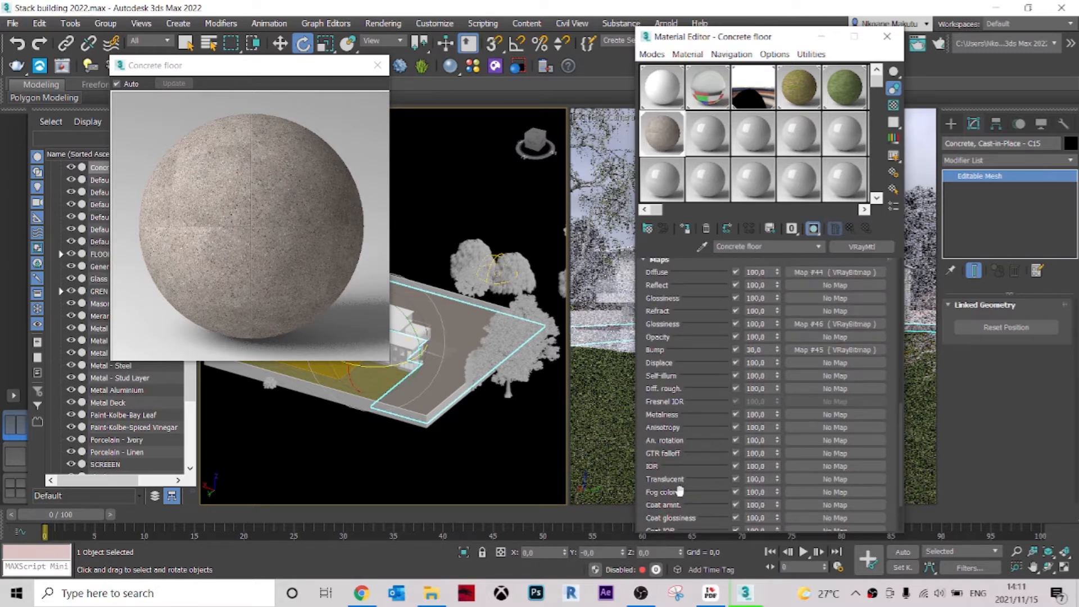
scroll(681, 378, "down", 4)
scroll(691, 496, "down", 1)
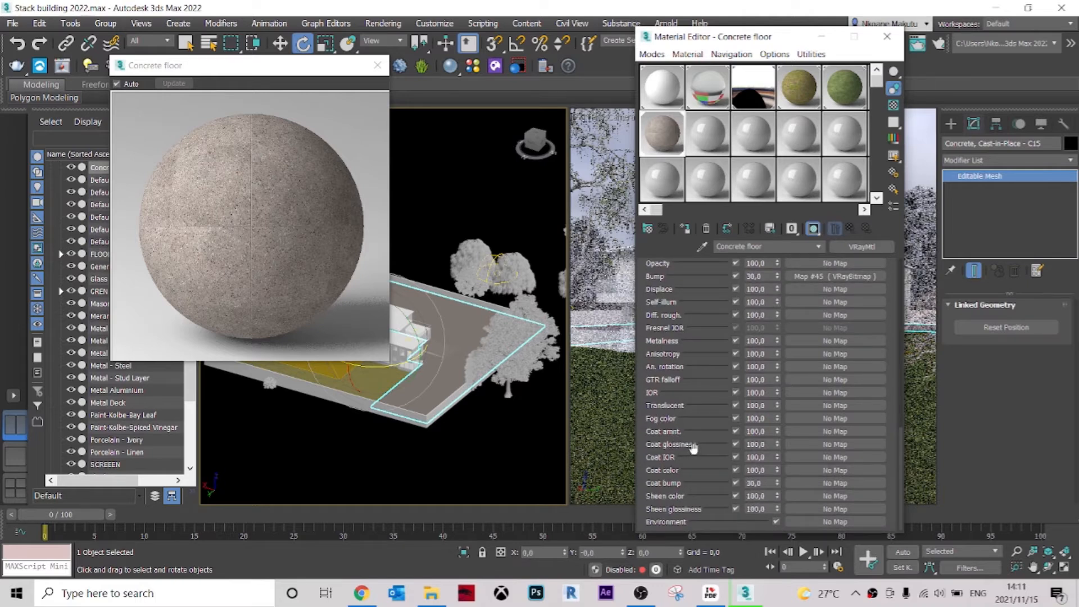
scroll(693, 447, "up", 3)
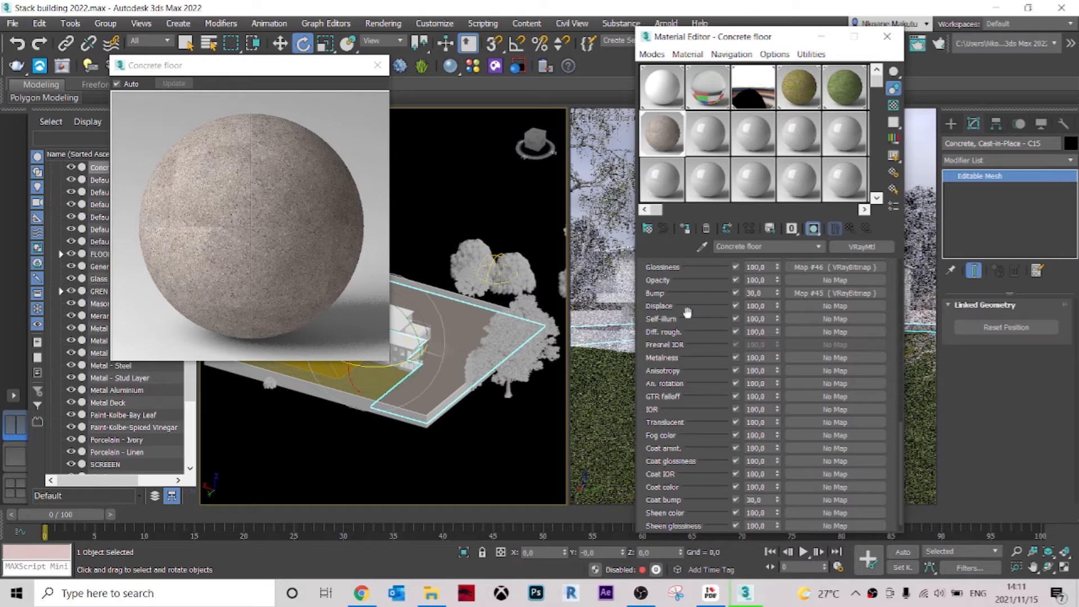
left_click(836, 306)
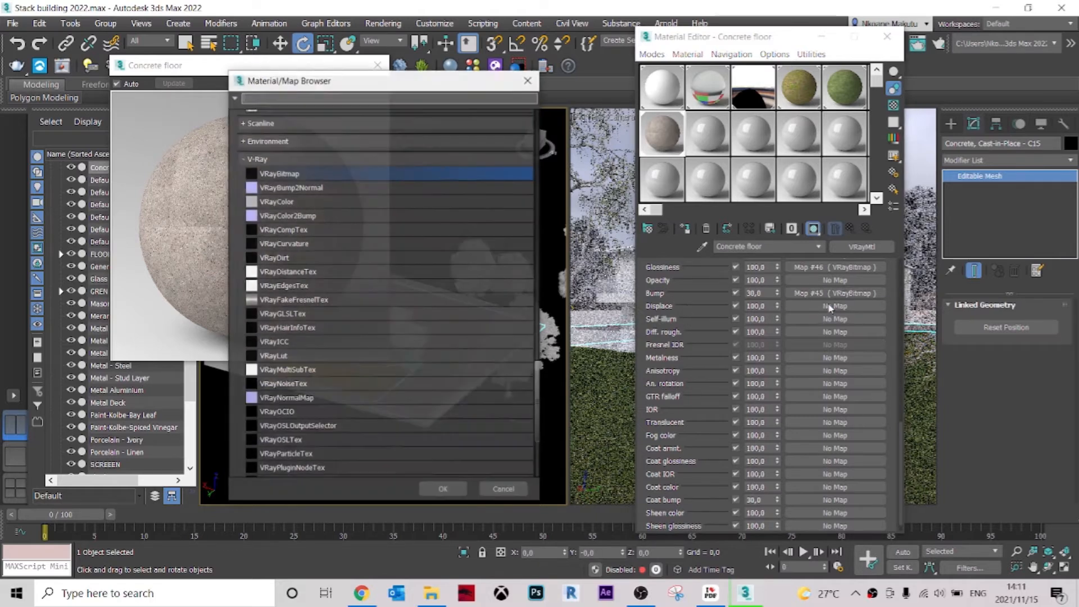
left_click(444, 490)
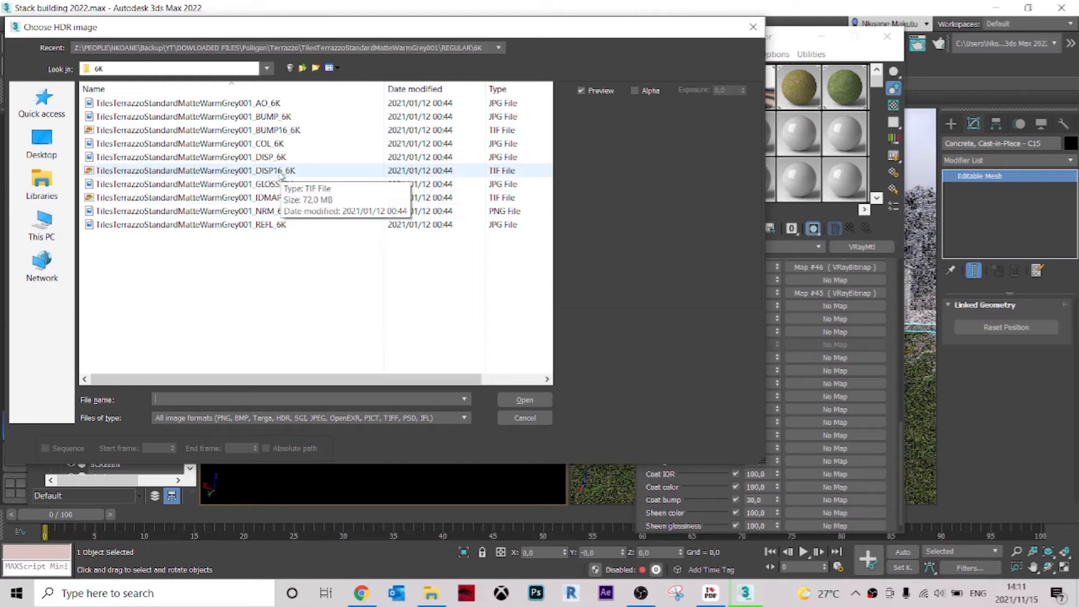
Load TilesTerrazzoStandardMatteWarmGrey001_DISP_6K as the displacement bitmap and return to the Concrete floor material's main parameters.
left_click(281, 157)
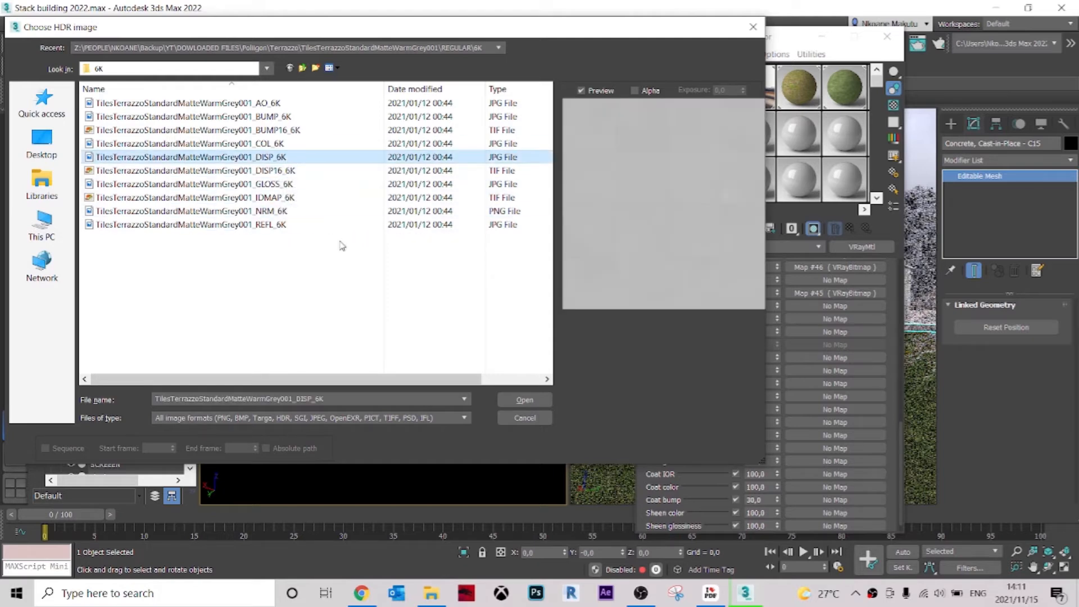
left_click(538, 402)
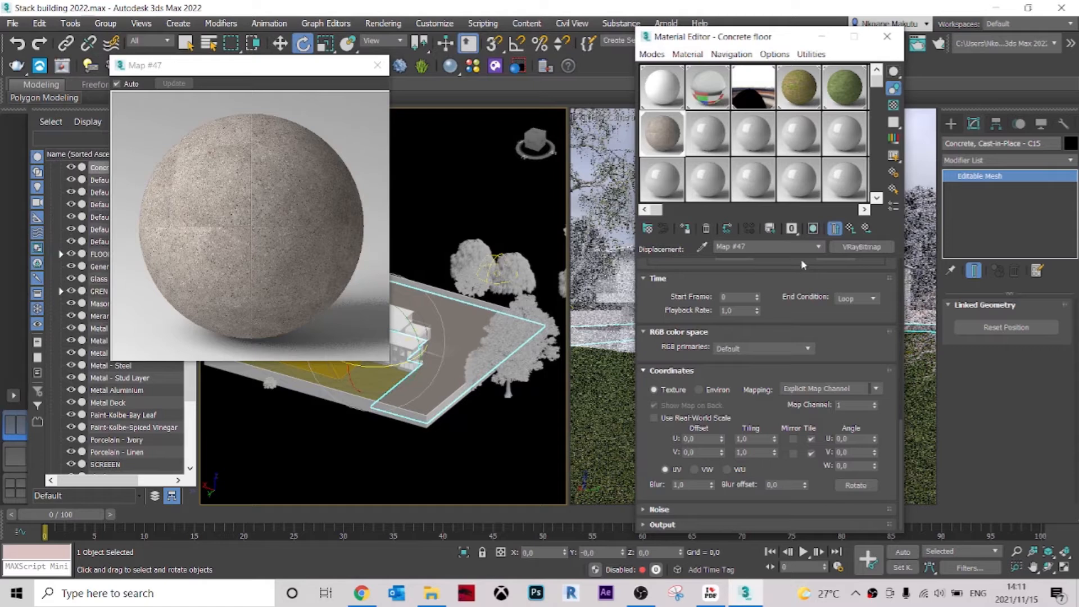
left_click(818, 248)
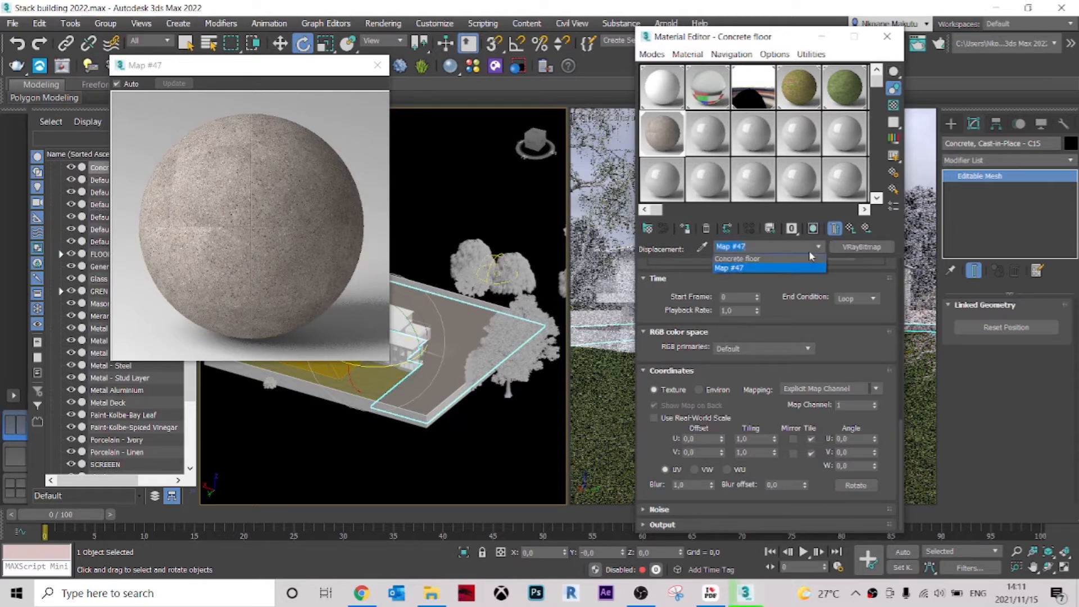
left_click(793, 254)
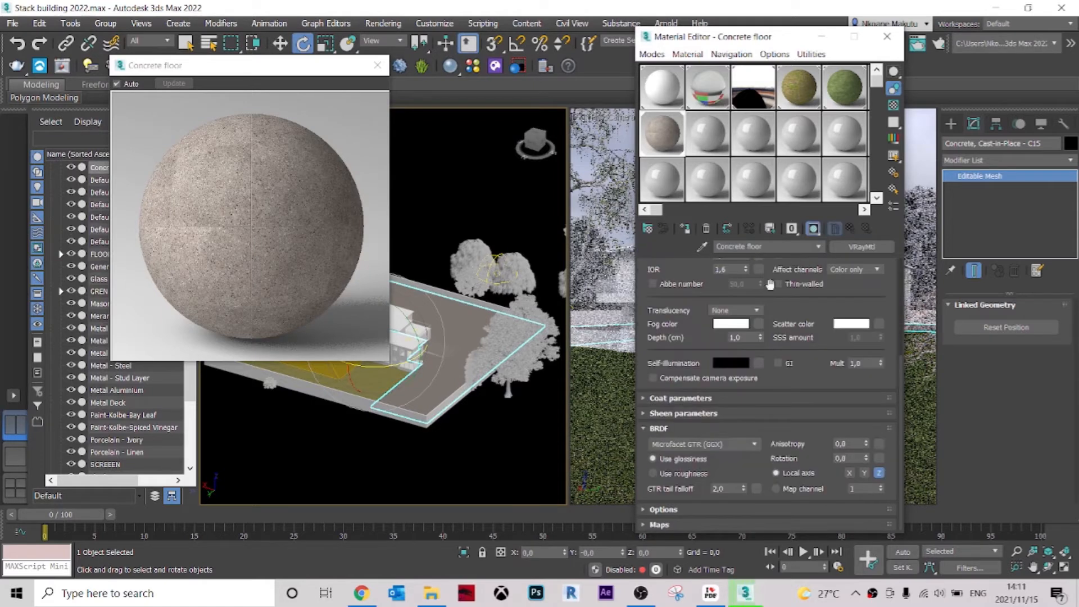
Add a VRayBitmap to the Reflect map slot of the Concrete floor material.
left_click(672, 524)
scroll(683, 478, "down", 2)
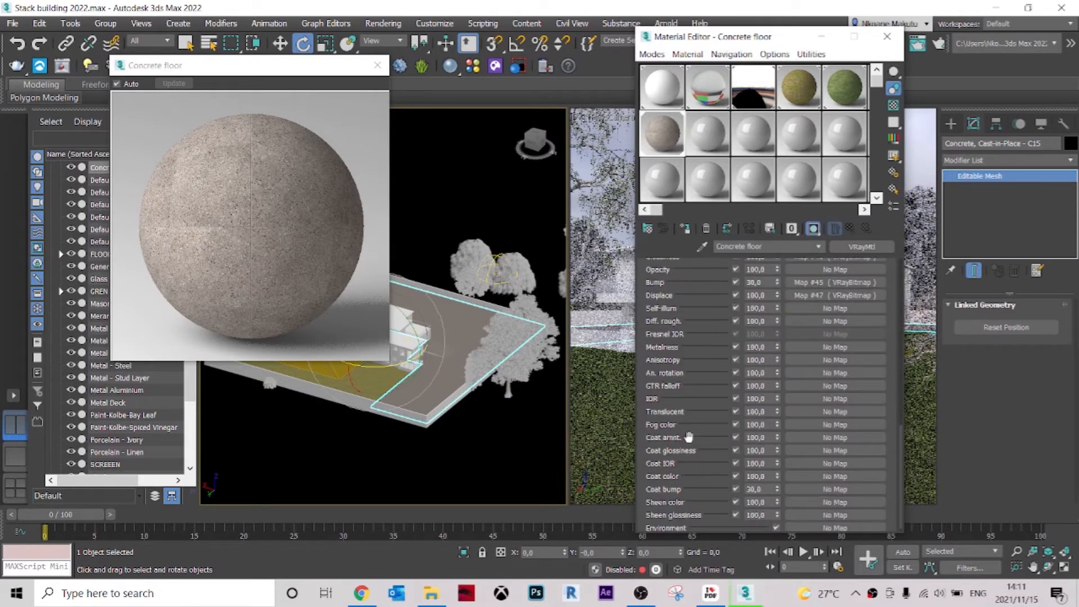
scroll(689, 436, "up", 2)
scroll(690, 295, "up", 1)
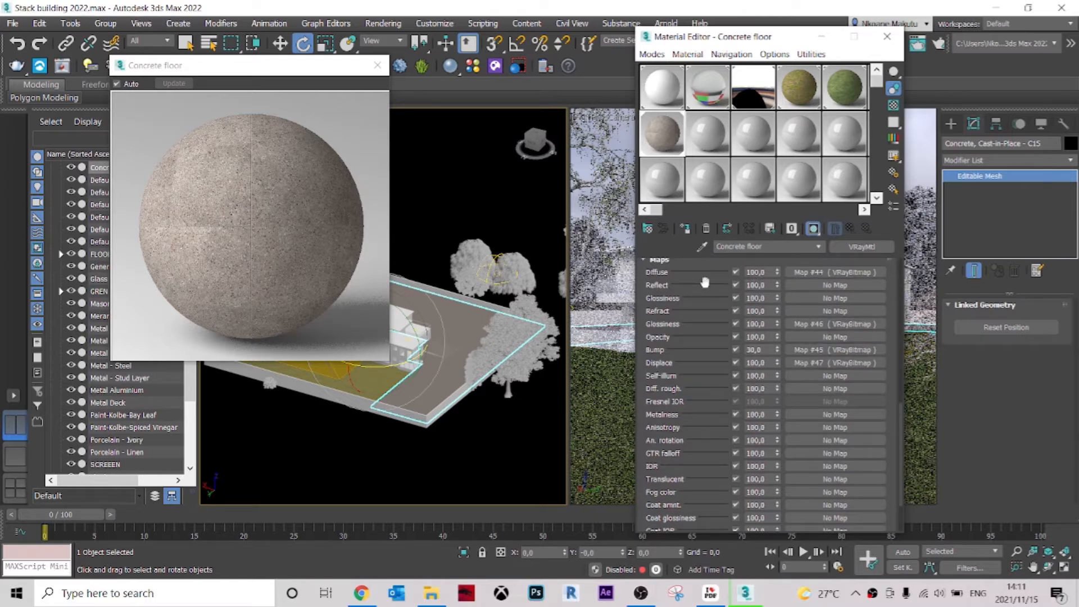
left_click(818, 285)
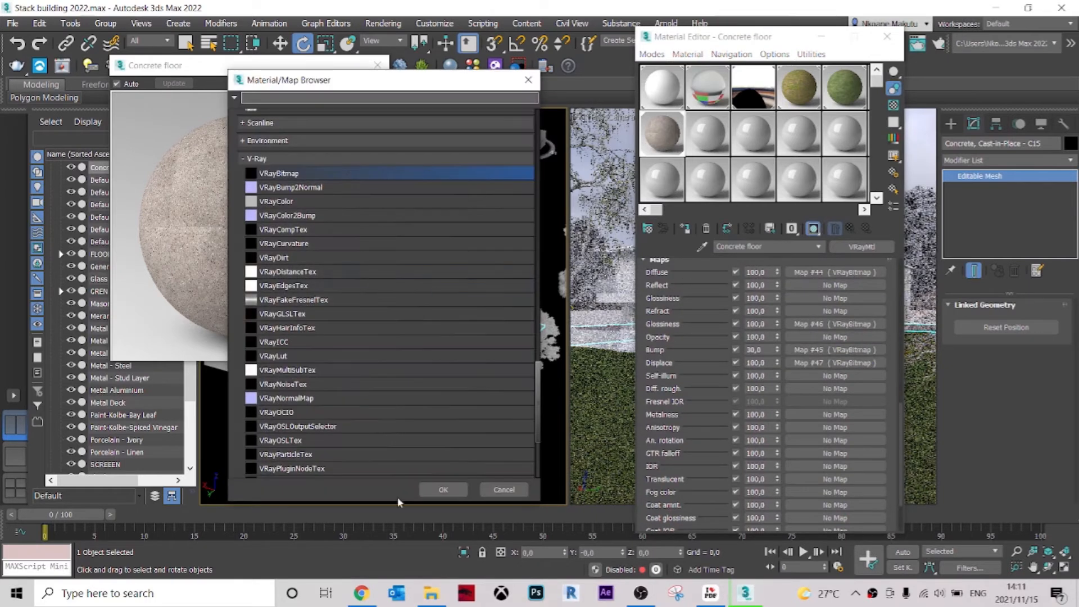
left_click(442, 490)
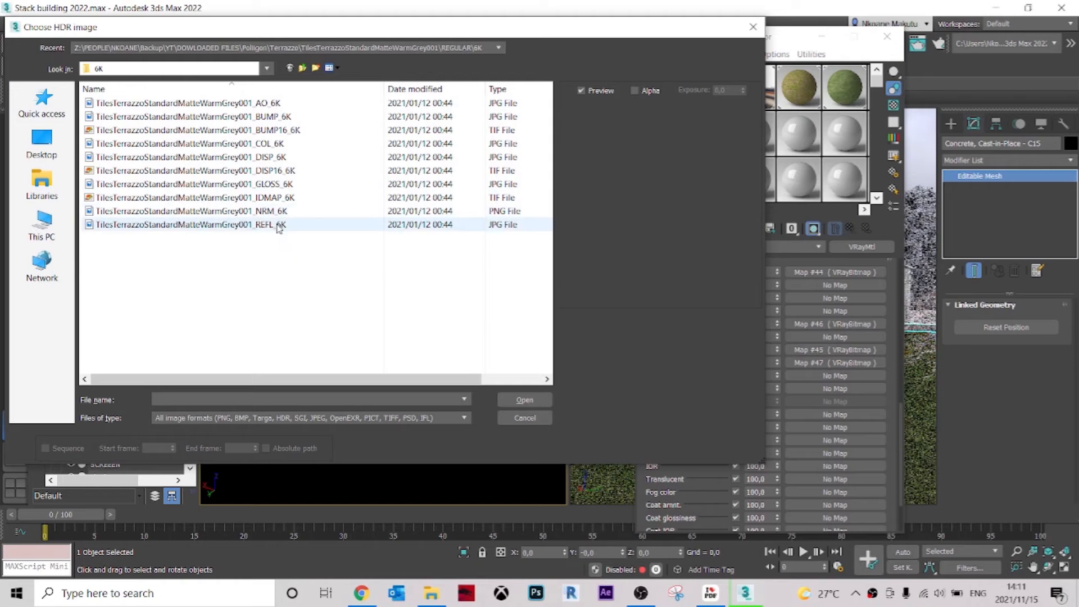
Load TilesTerrazzoStandardMatteWarmGrey001_REFL_6K as the reflection bitmap and return to the Concrete floor material's main parameters.
left_click(524, 399)
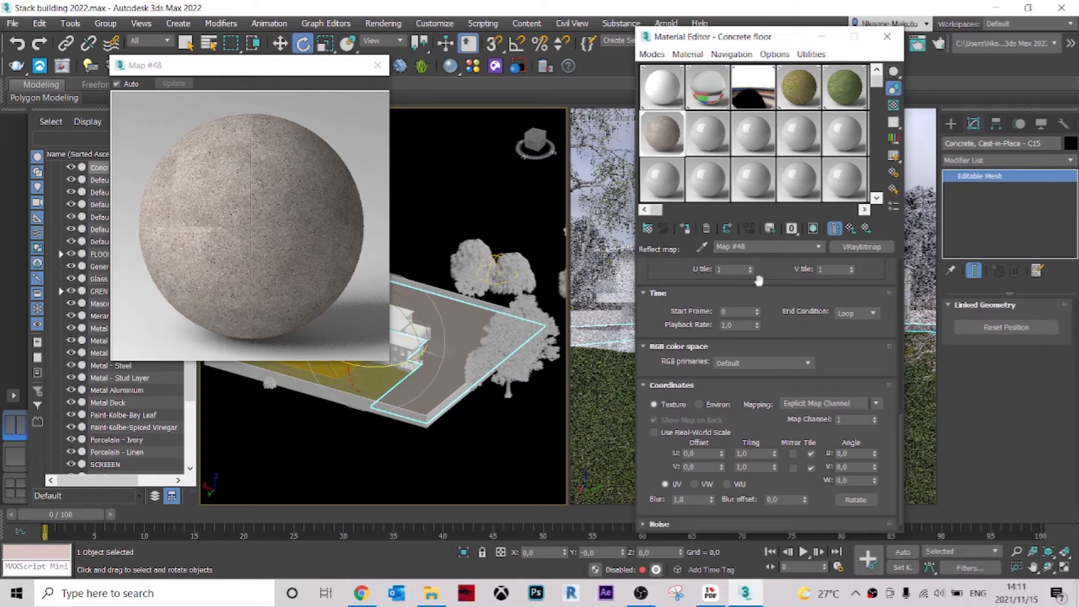
left_click(789, 248)
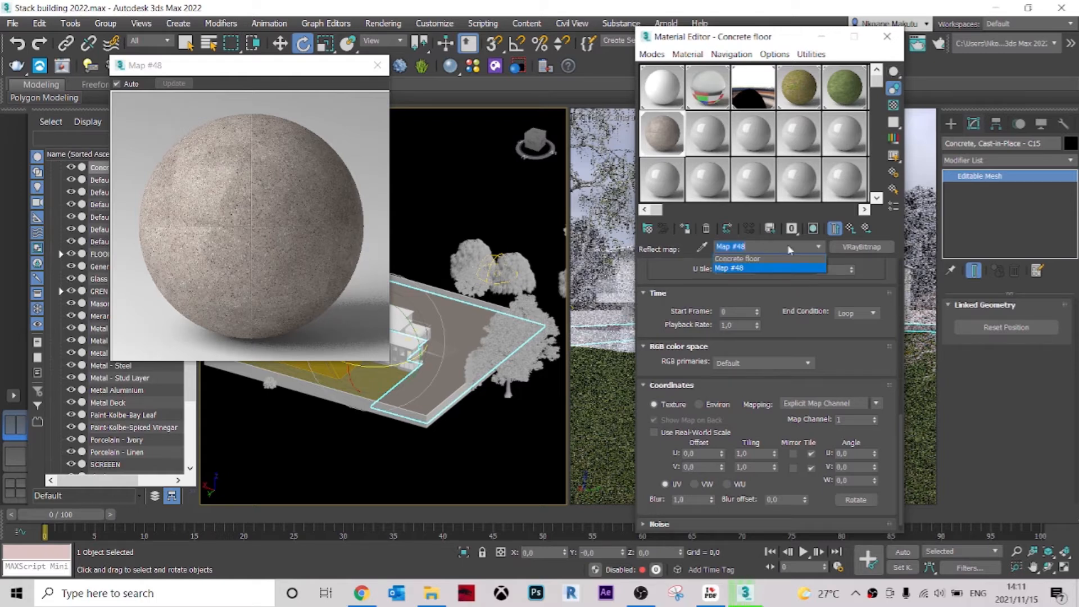
left_click(751, 259)
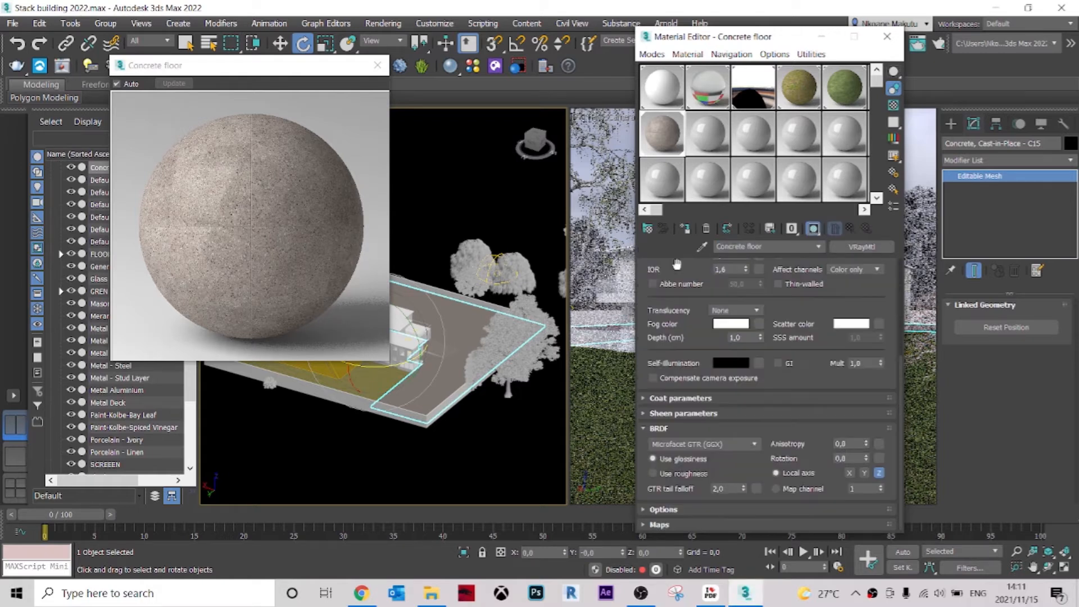
Check the map assignments of the Concrete floor material and its look on the slab, and close the preview and Material Editor.
left_click(659, 525)
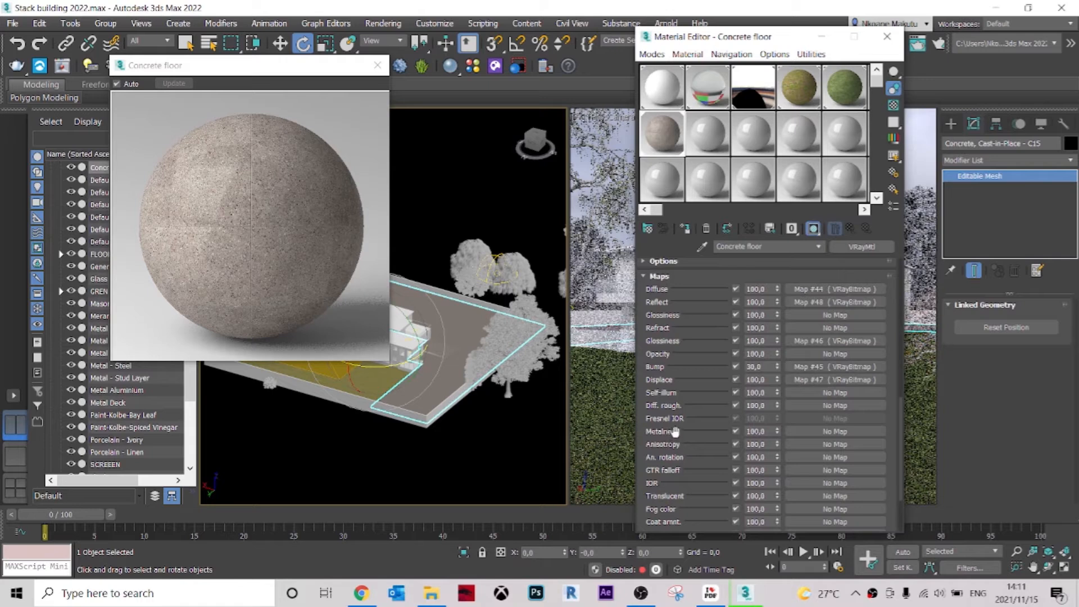
scroll(684, 394, "down", 5)
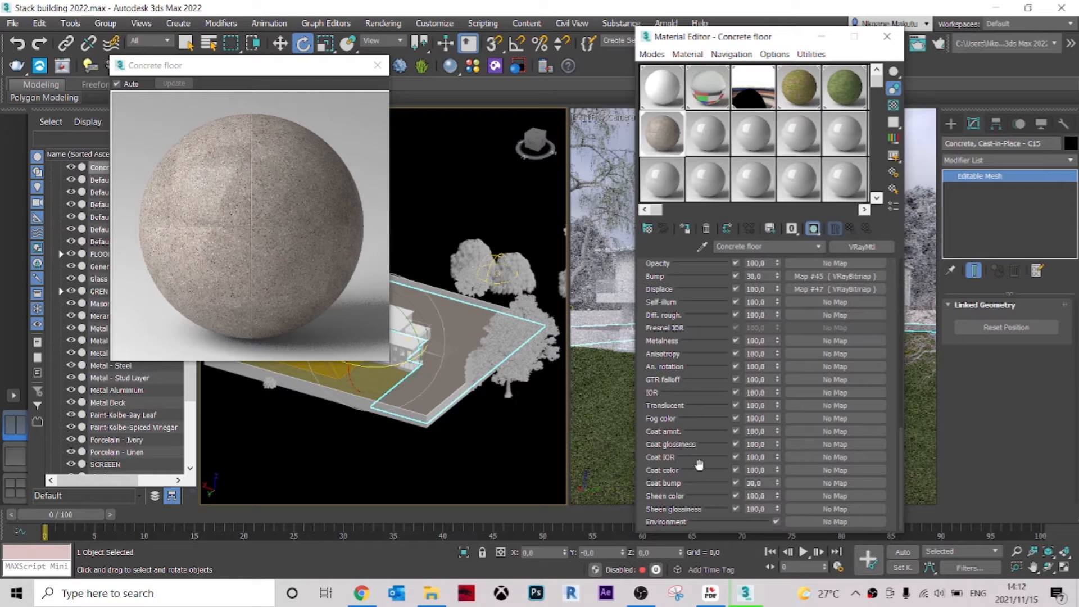
scroll(696, 514, "up", 3)
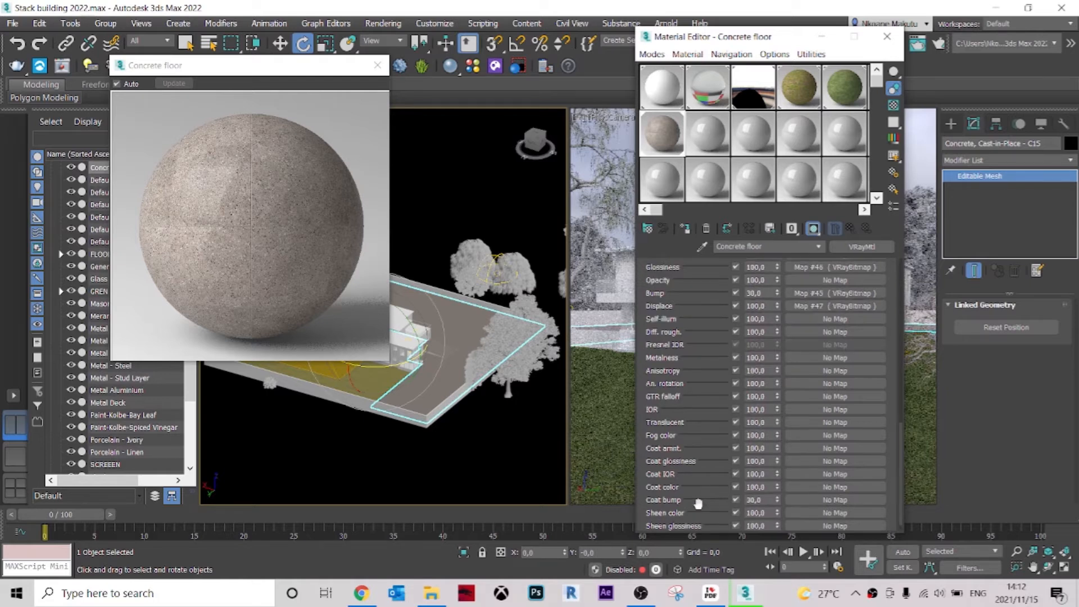
left_click(306, 181)
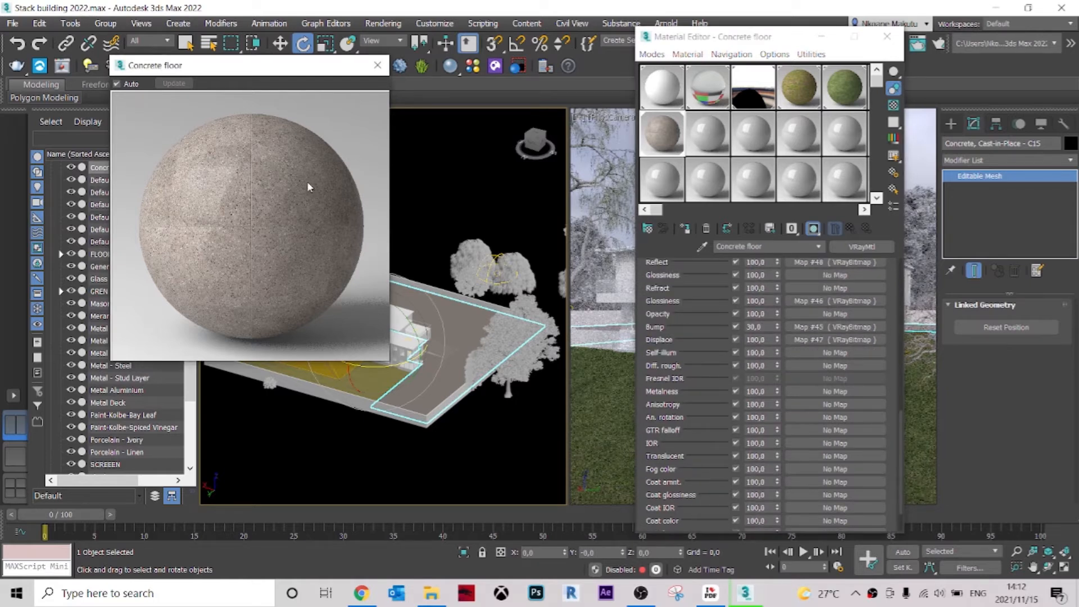
left_click(378, 67)
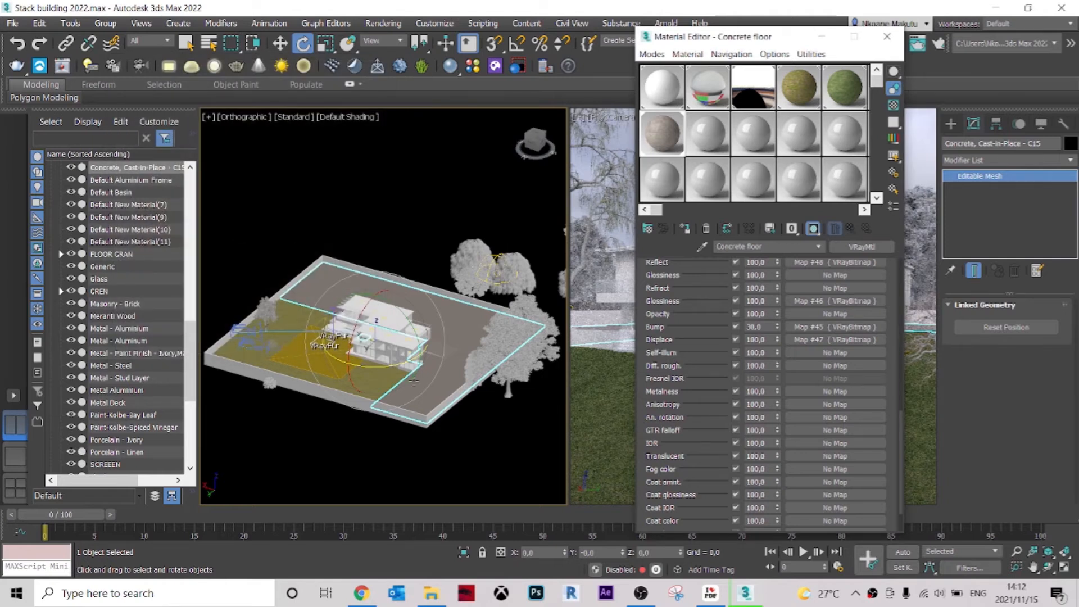
scroll(414, 381, "up", 10)
scroll(434, 315, "up", 6)
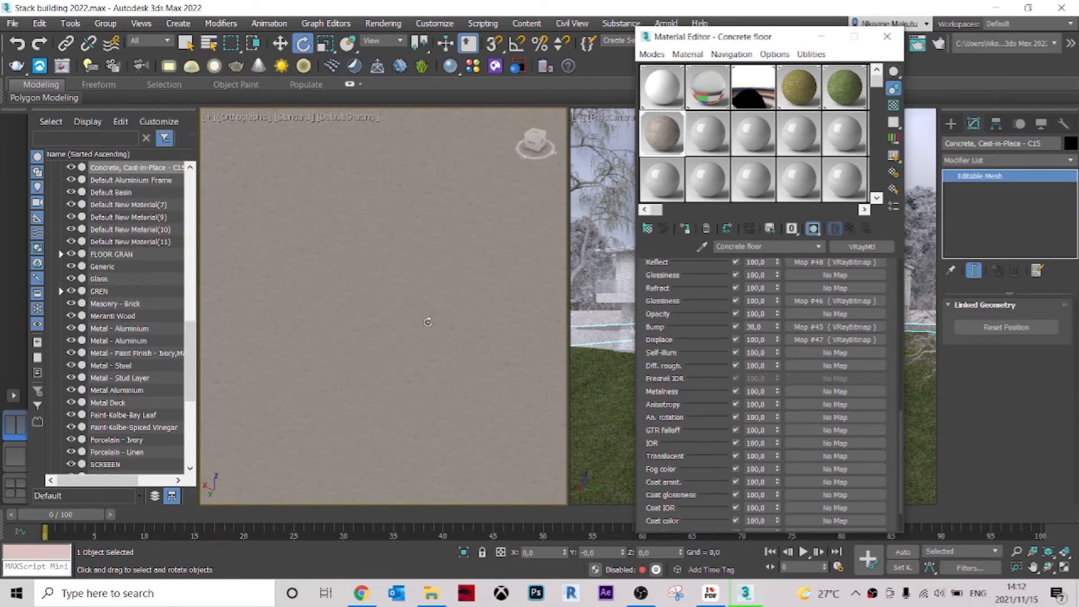
scroll(428, 322, "down", 15)
left_click(887, 38)
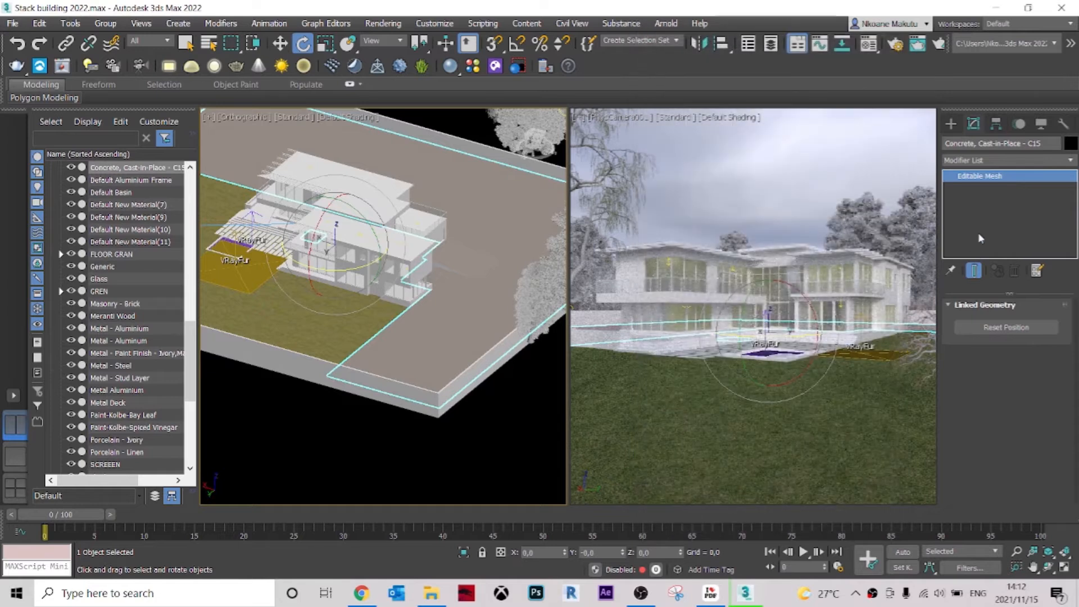
Add a UVW Map modifier with planar mapping to the Concrete, Cast-in-Place slab.
left_click(1010, 161)
scroll(997, 366, "down", 20)
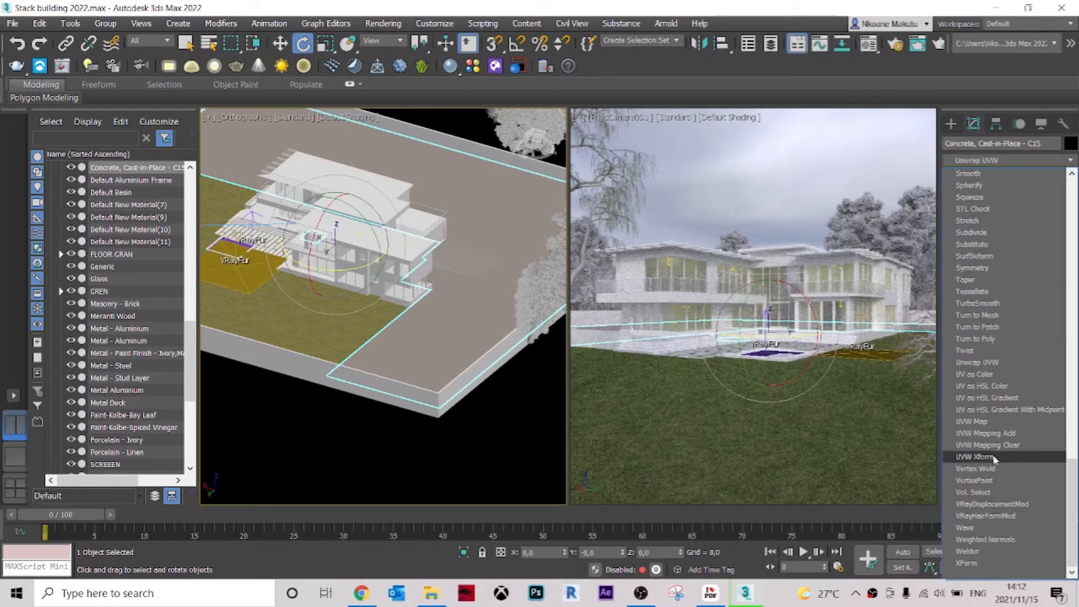
left_click(1001, 422)
scroll(449, 303, "up", 8)
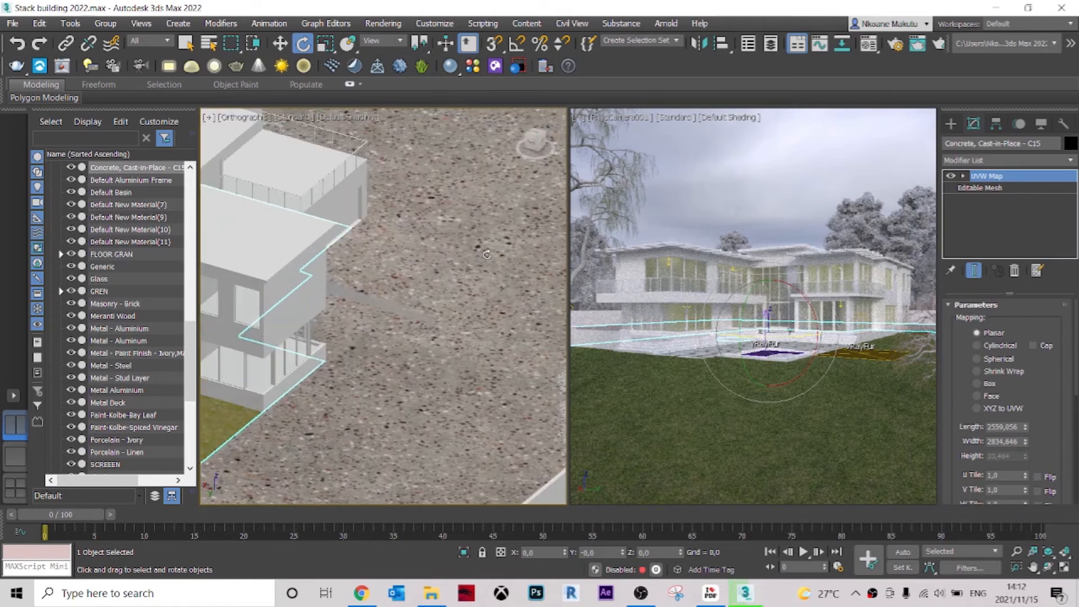
scroll(449, 304, "down", 15)
scroll(450, 303, "up", 6)
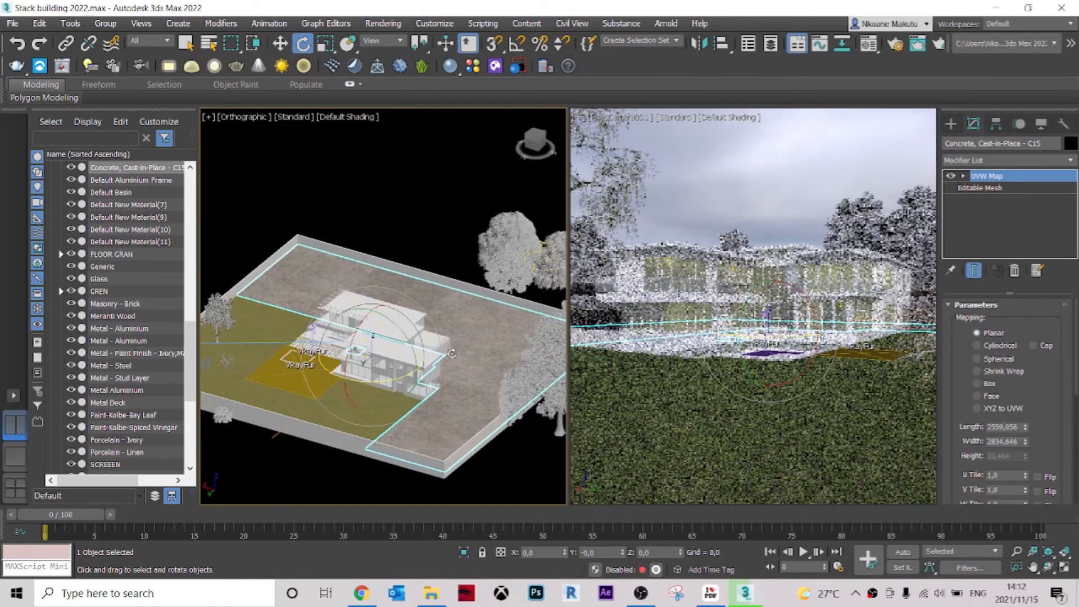
left_click(991, 386)
left_click(994, 334)
scroll(402, 298, "up", 4)
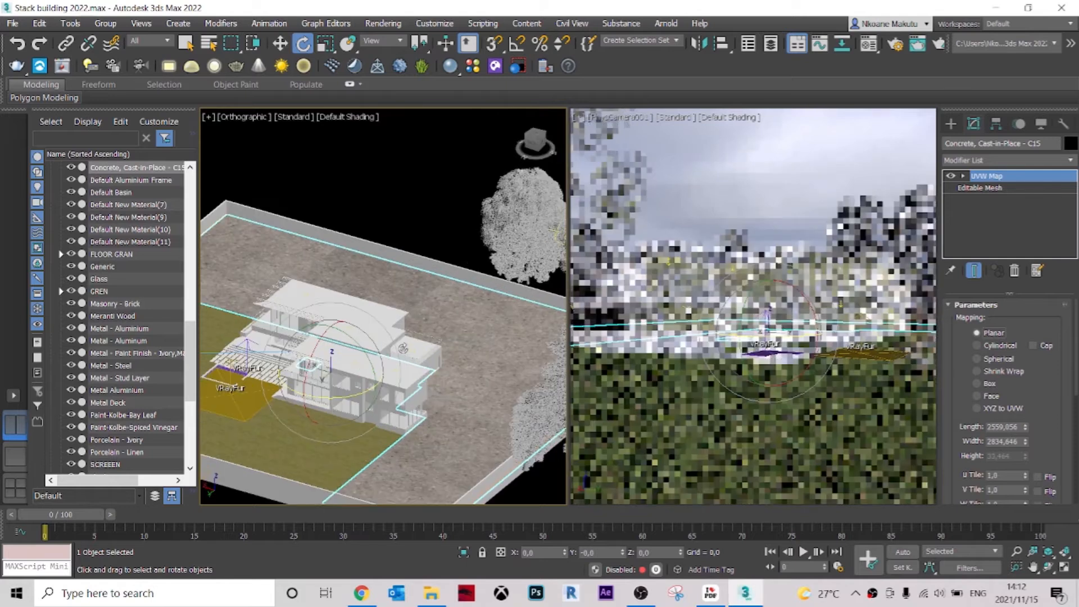
Scale the slab's UVW Map gizmo down uniformly so the terrazzo texture repeats more finely, and leave the scale tool.
left_click(962, 176)
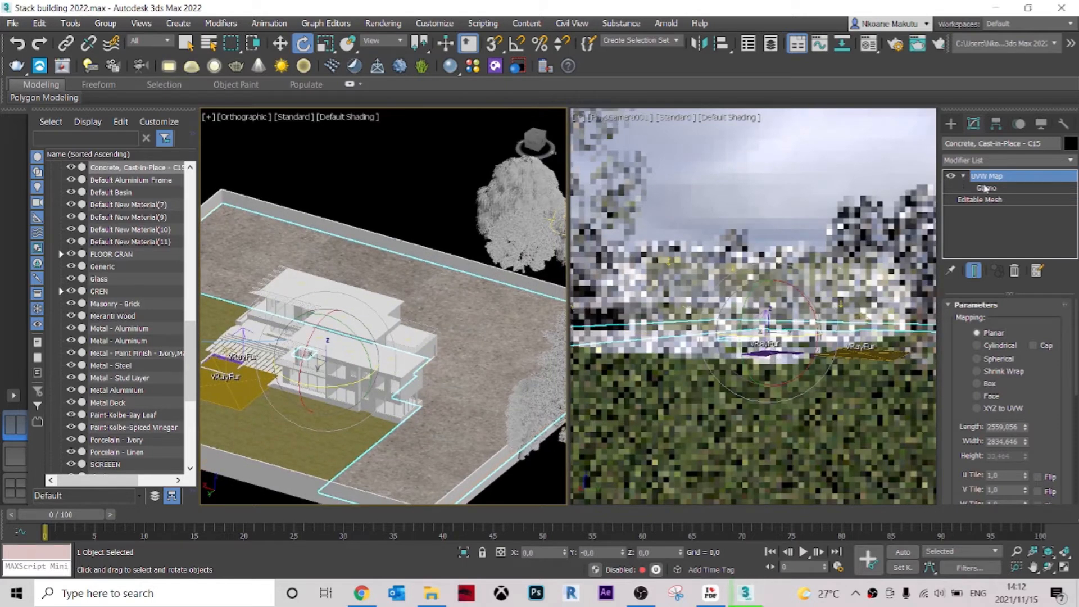
left_click(986, 188)
left_click(325, 43)
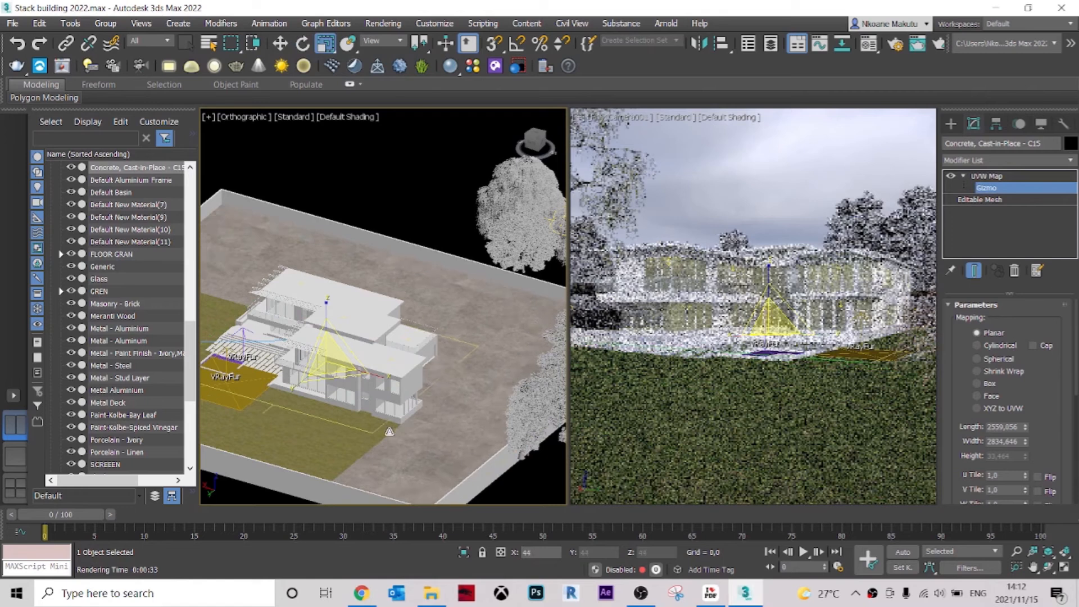
left_click_drag(330, 357, 413, 491)
scroll(418, 467, "up", 5)
scroll(418, 422, "down", 7)
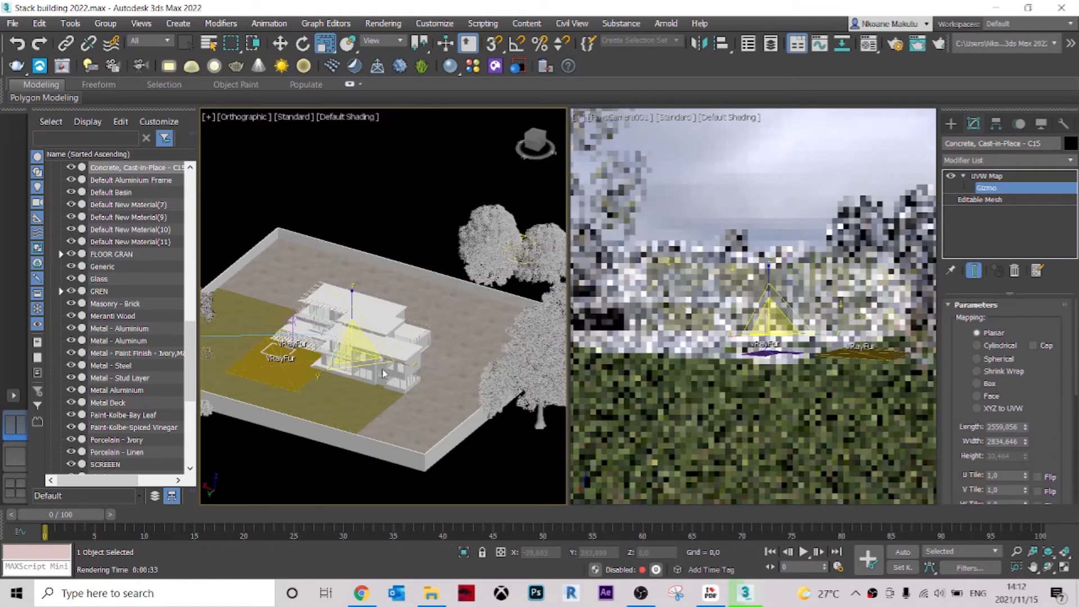
left_click_drag(355, 353, 381, 387)
left_click_drag(365, 352, 376, 380)
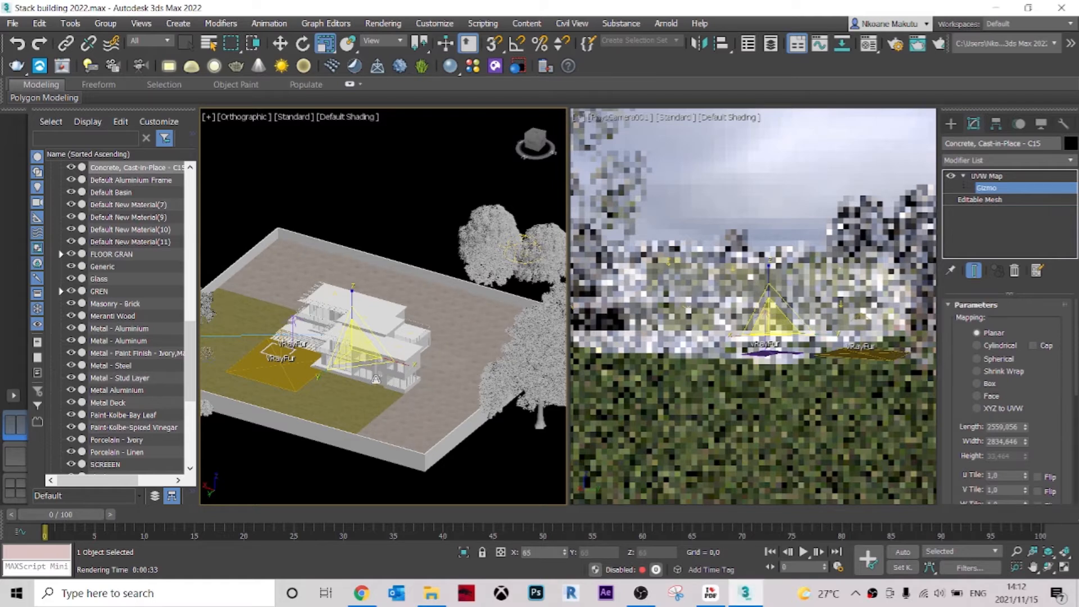
scroll(380, 376, "up", 12)
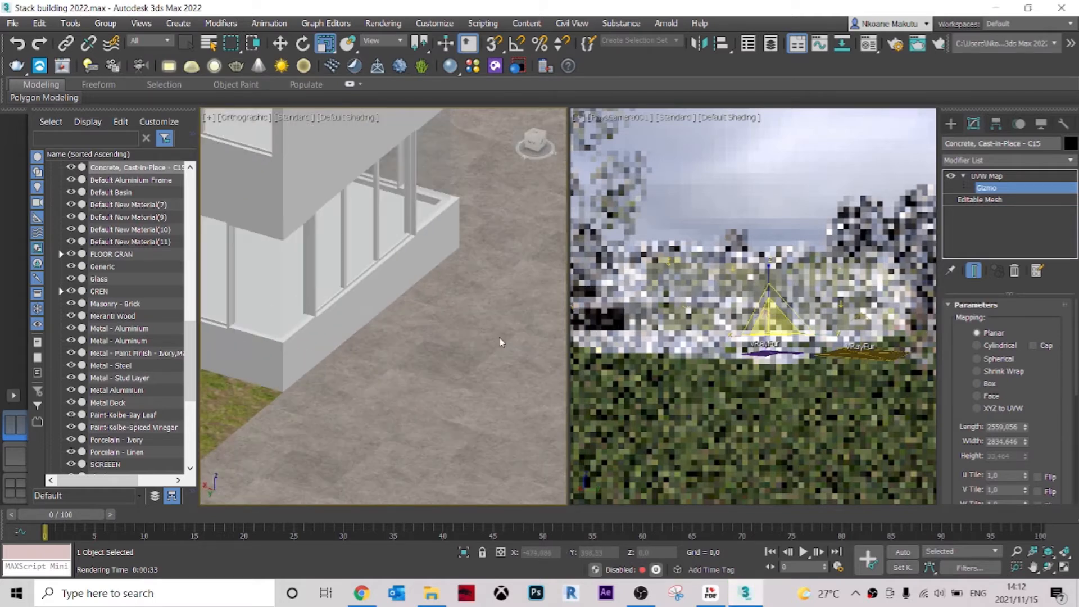
scroll(476, 360, "down", 10)
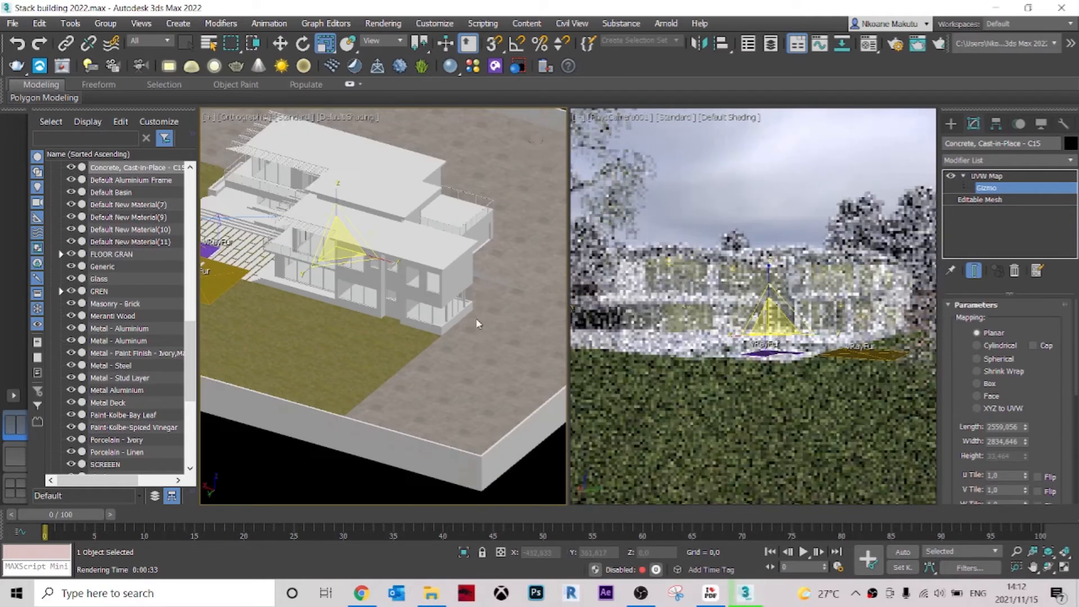
scroll(494, 321, "down", 4)
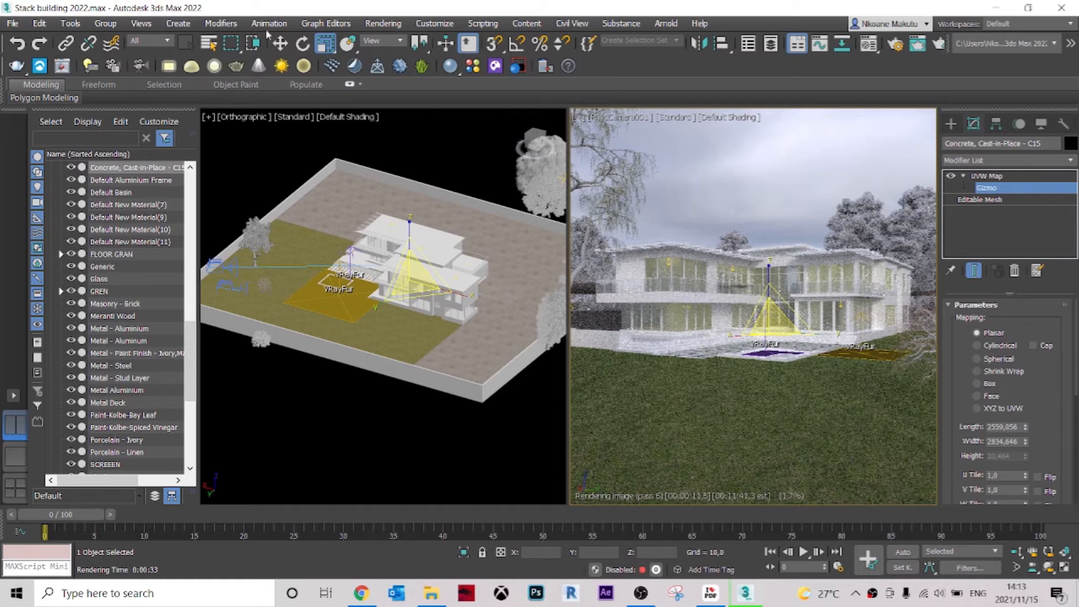
left_click(280, 44)
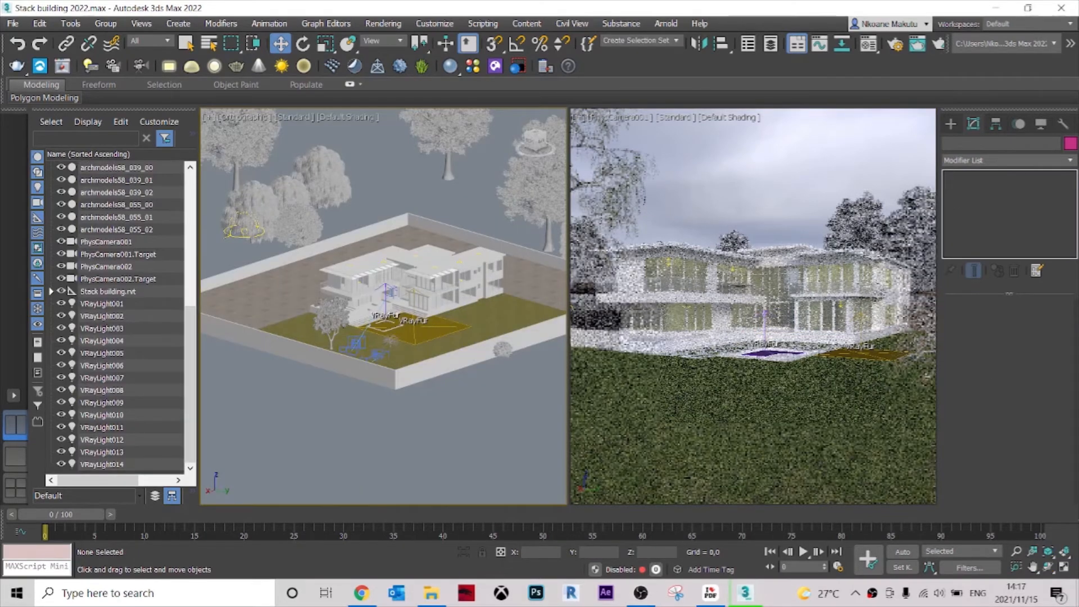
Switch to File Explorer, open folder 14 of RockCollection V2 and view the 14a preview image.
left_click(431, 593)
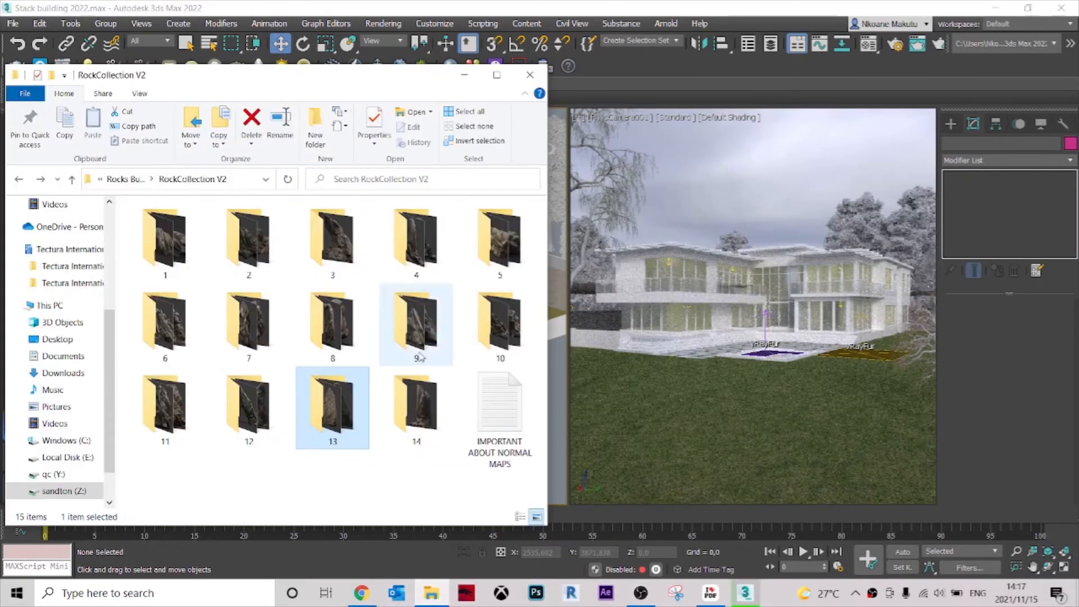
double_click(429, 415)
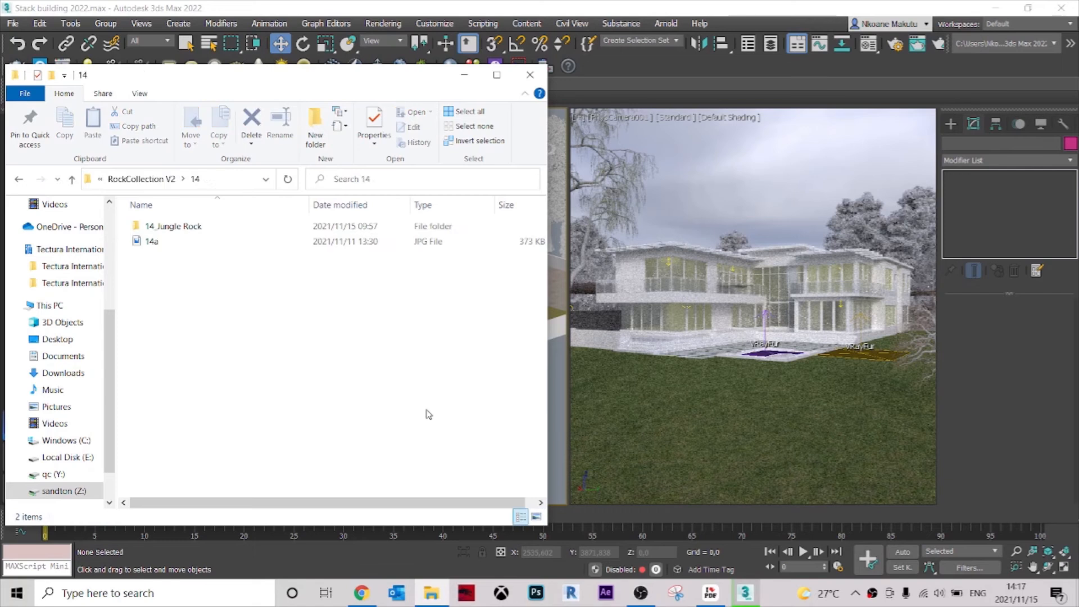
left_click(537, 517)
double_click(263, 236)
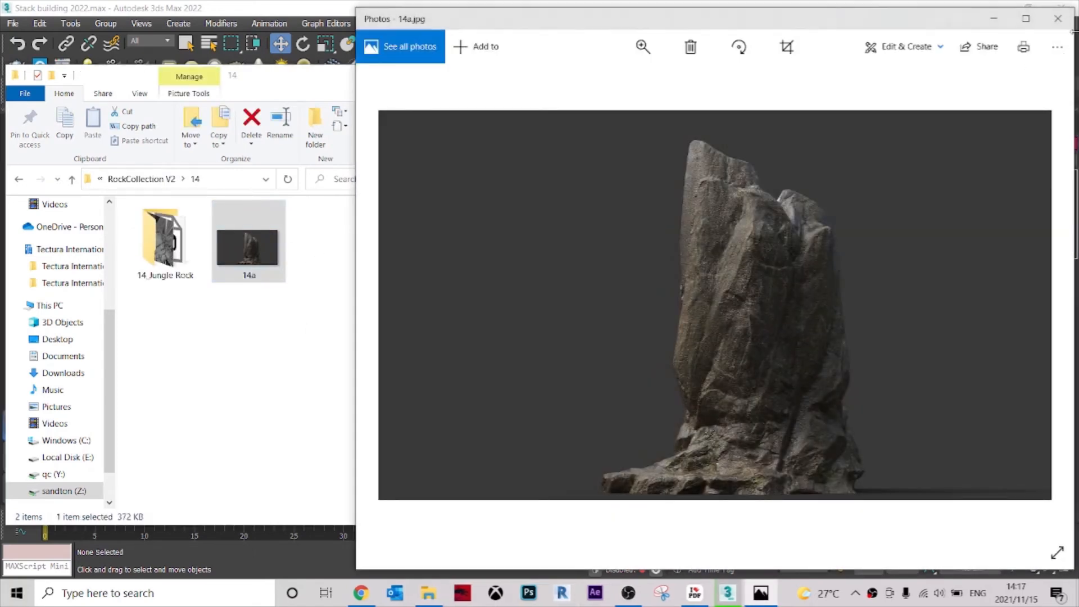
left_click(1058, 19)
Import the 14LOW 3D object from the 14_Jungle Rock folder onto the lawn near the tree.
double_click(164, 239)
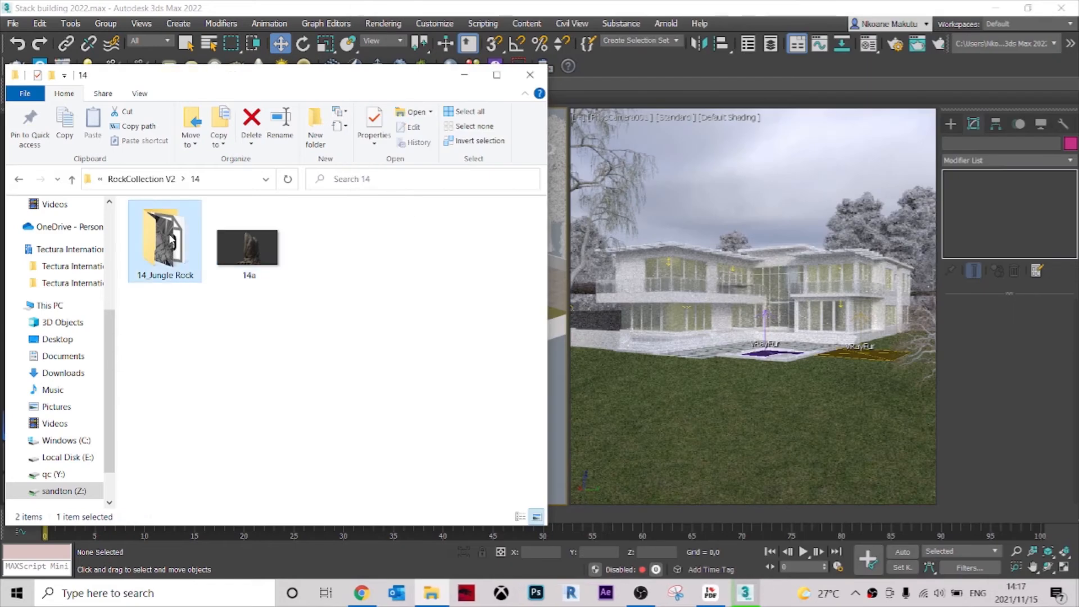
left_click(179, 272)
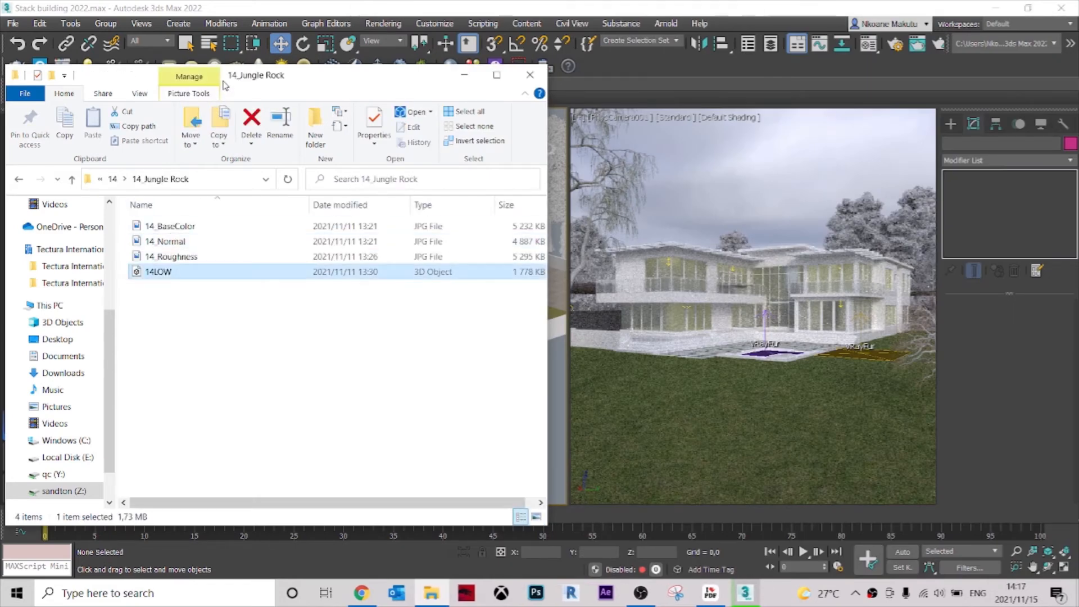
left_click_drag(315, 74, 943, 102)
left_click_drag(786, 300, 458, 397)
scroll(428, 340, "down", 12)
scroll(328, 413, "up", 10)
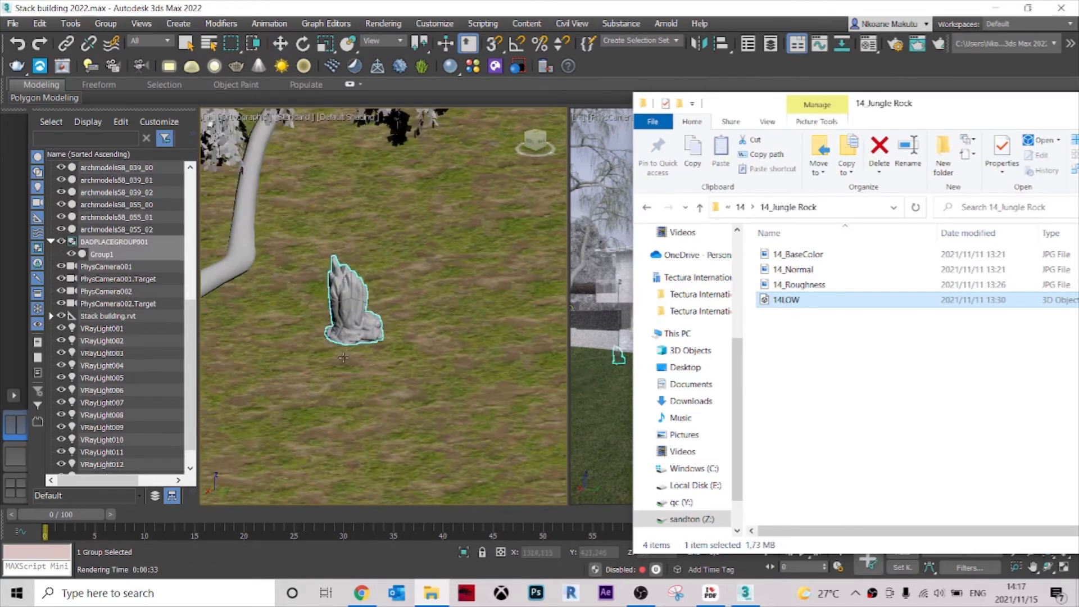
left_click(377, 269)
scroll(397, 301, "down", 5)
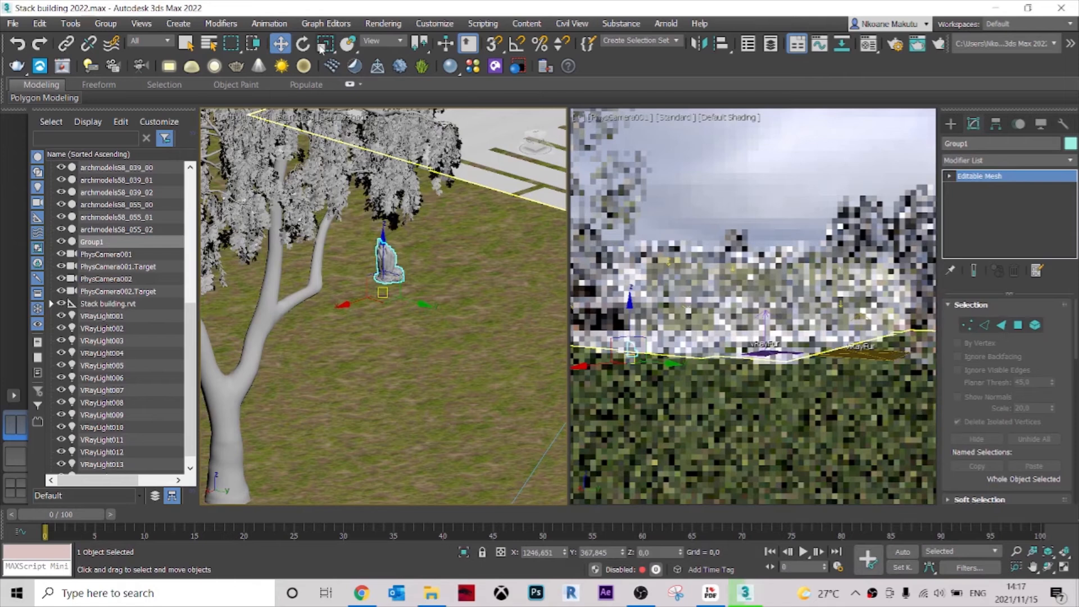
Scale the imported rock uniformly to about 350%.
left_click(325, 44)
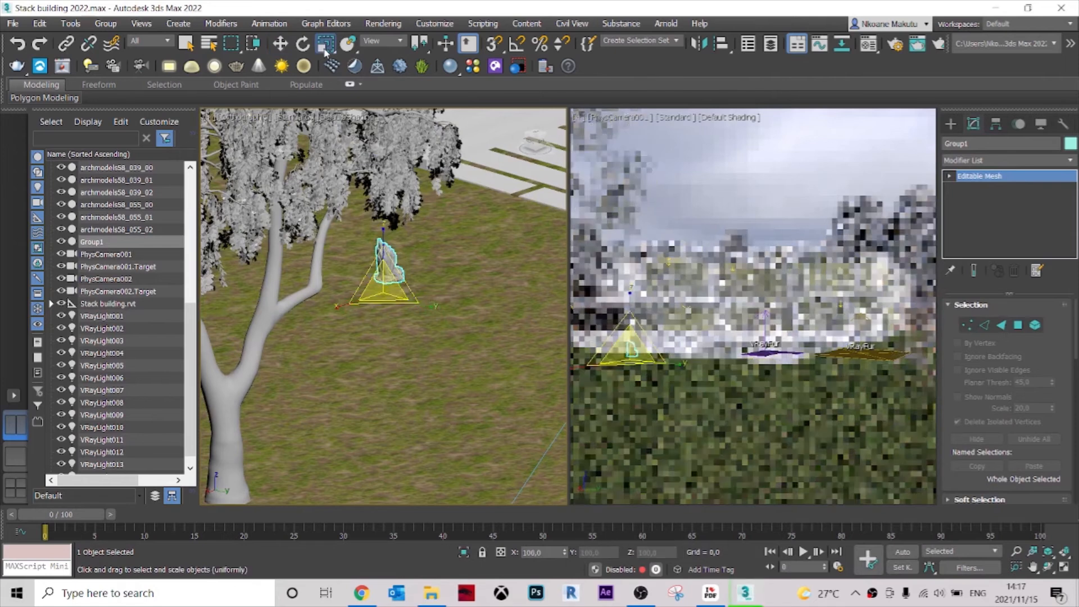
middle_click_drag(451, 323, 401, 323, "alt")
left_click_drag(383, 282, 421, 143)
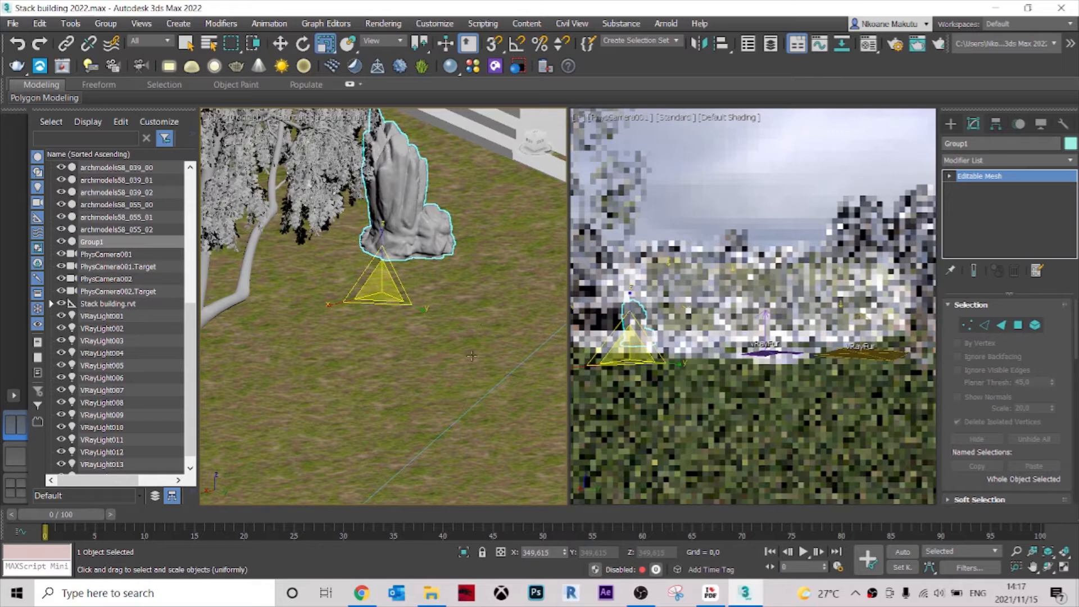
Move the rock in the Top view to the edge of the house's paving, at about X 1040, Y 86.
key("t")
scroll(530, 207, "up", 4)
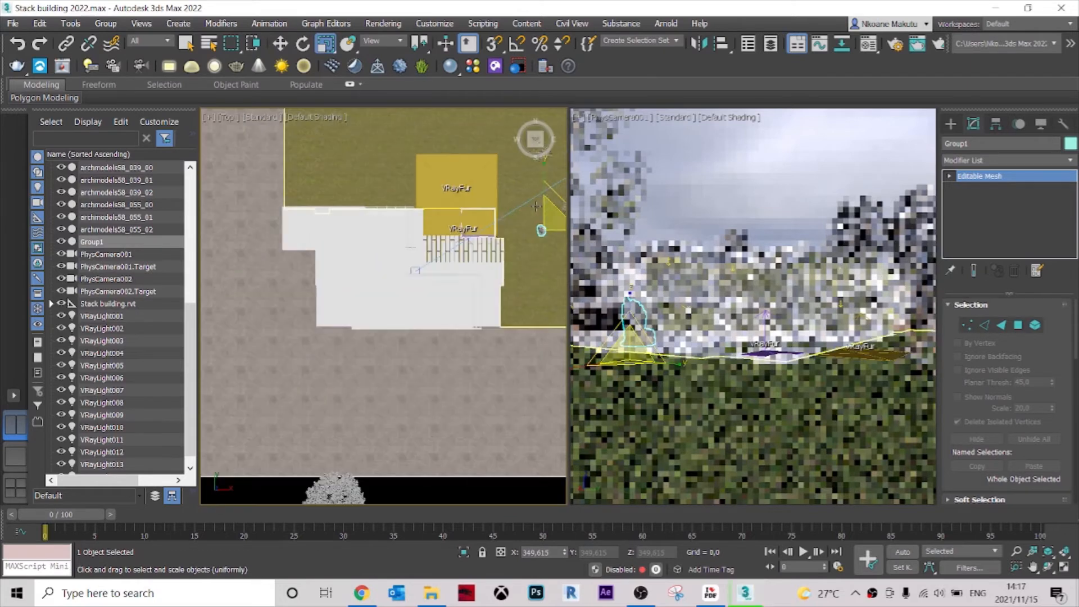
middle_click_drag(465, 247, 335, 246)
key("w")
scroll(461, 237, "up", 2)
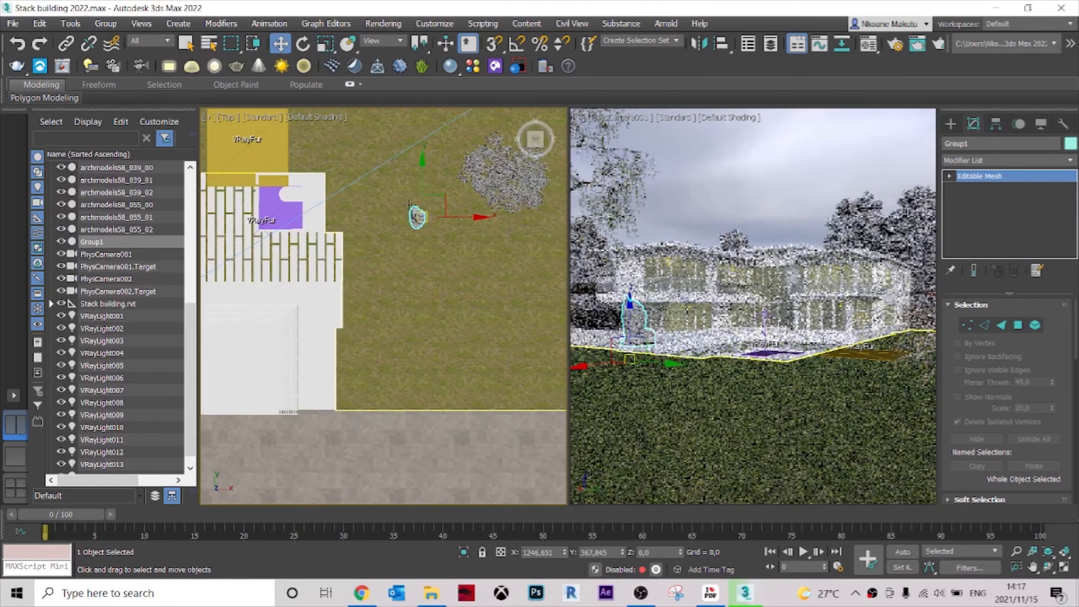
left_click_drag(416, 217, 353, 313)
scroll(351, 313, "up", 3)
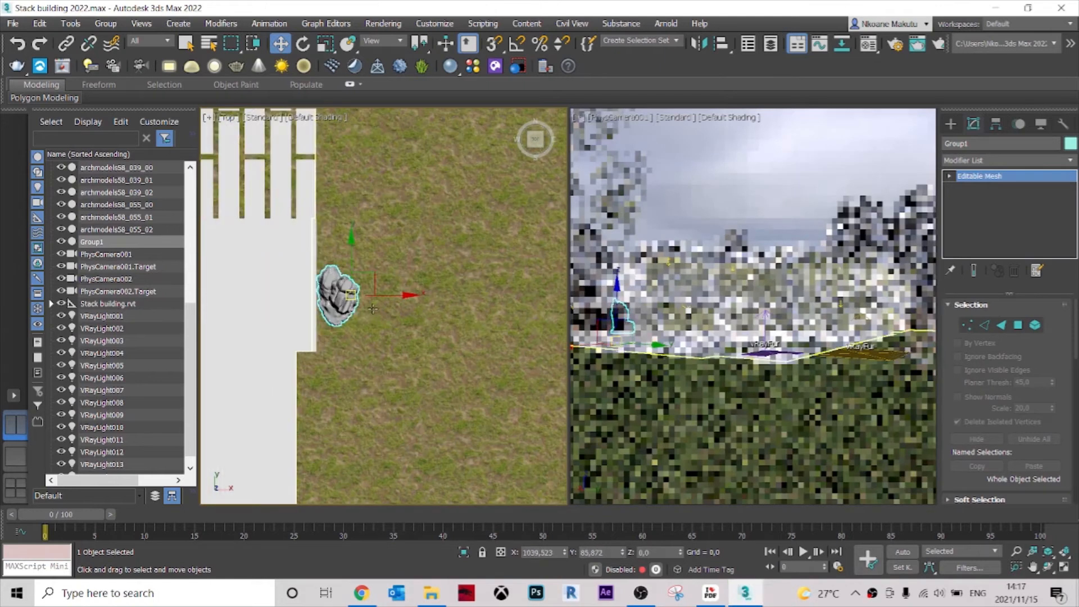
Rotate the rock about its vertical axis to about -124 degrees.
key("e")
left_click_drag(394, 273, 386, 332)
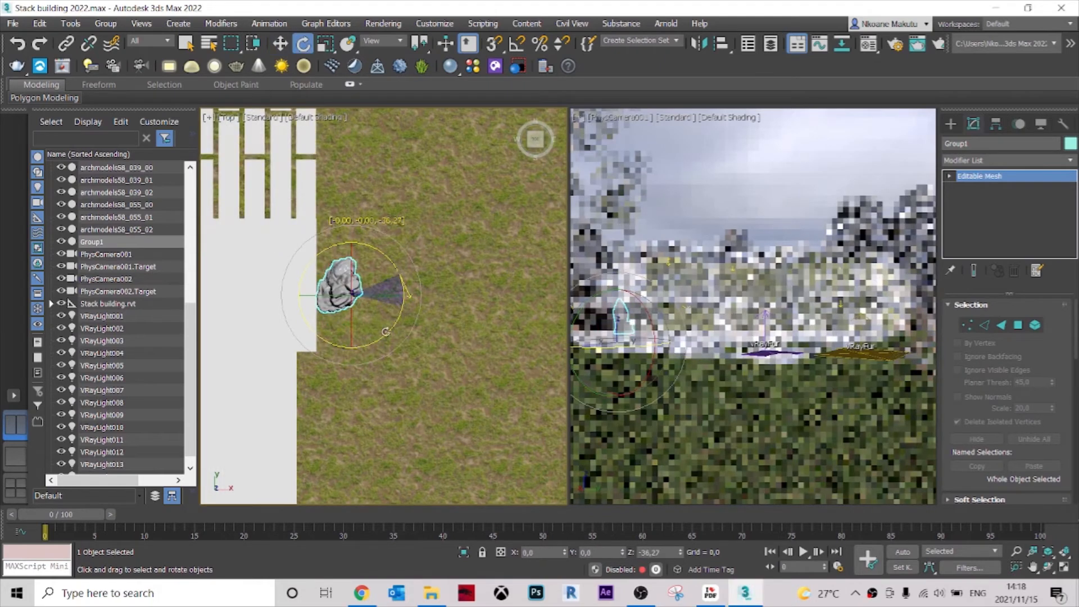
left_click_drag(248, 412, 249, 412)
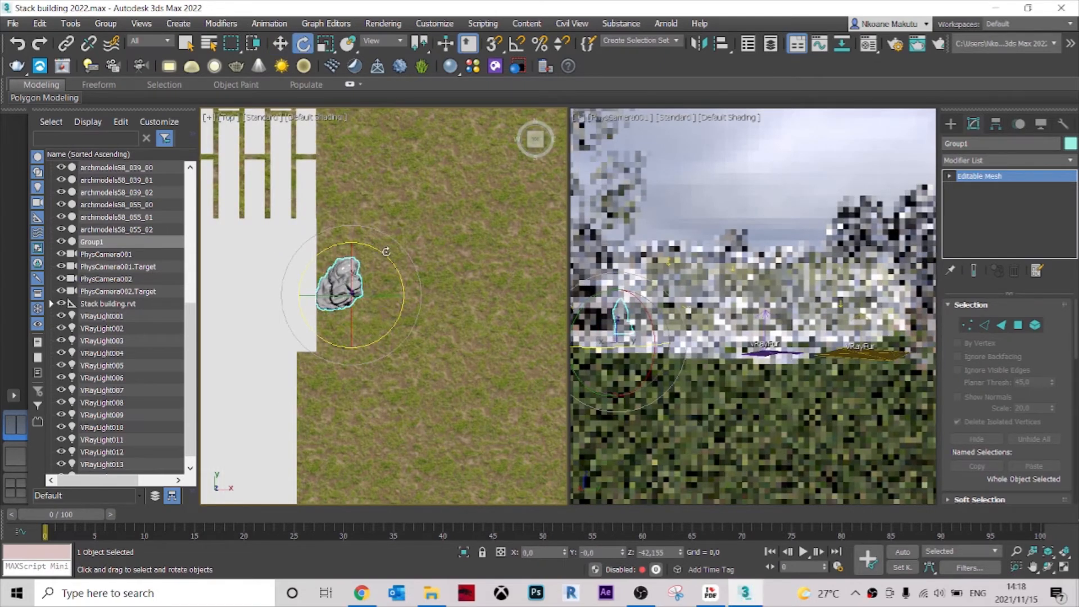
left_click_drag(473, 377, 469, 347)
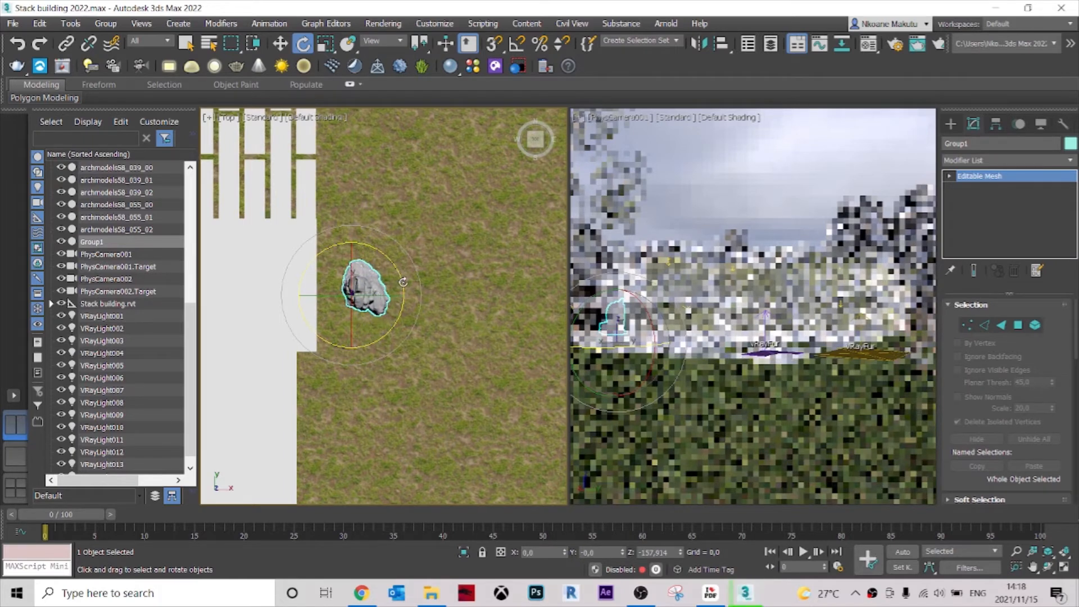
left_click_drag(401, 275, 396, 249)
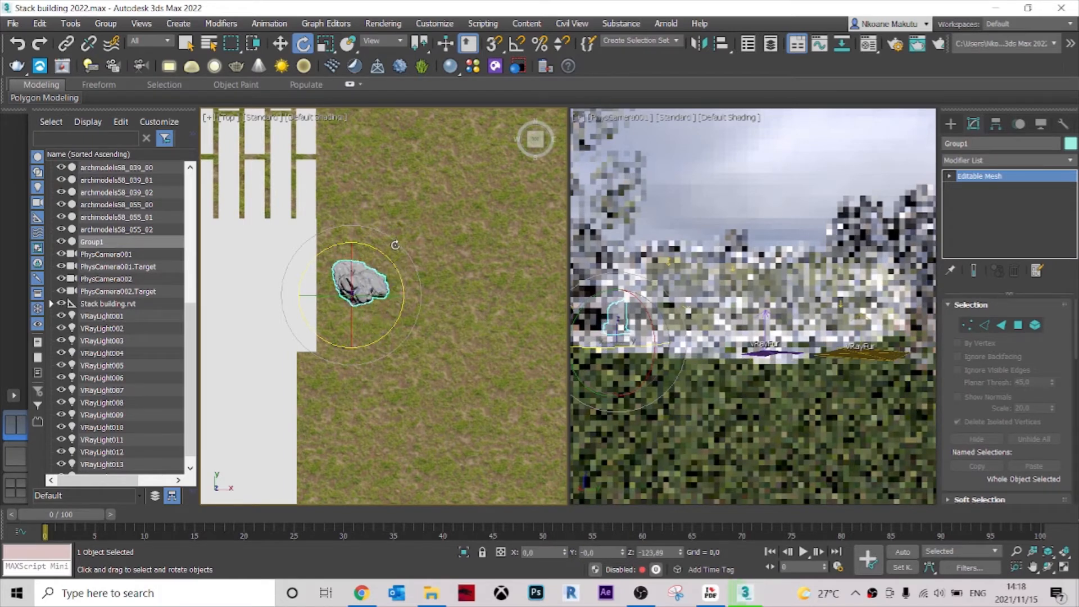
Lower the rock vertically onto the lawn beside the steps, to about Z -54.4.
key("w")
middle_click_drag(381, 305, 293, 271, "alt")
scroll(347, 327, "up", 5)
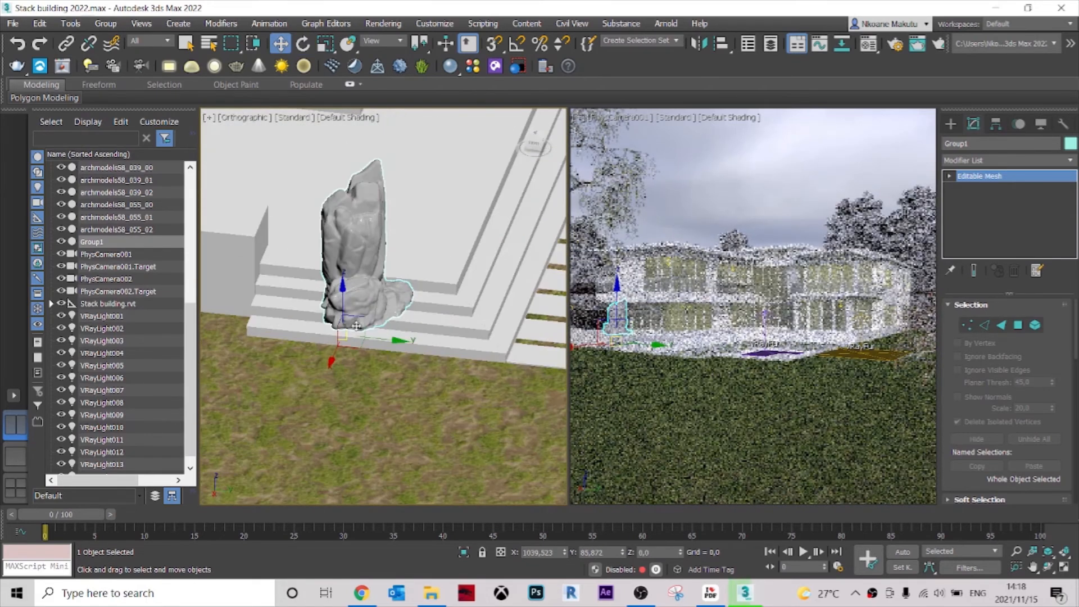
left_click_drag(342, 285, 336, 367)
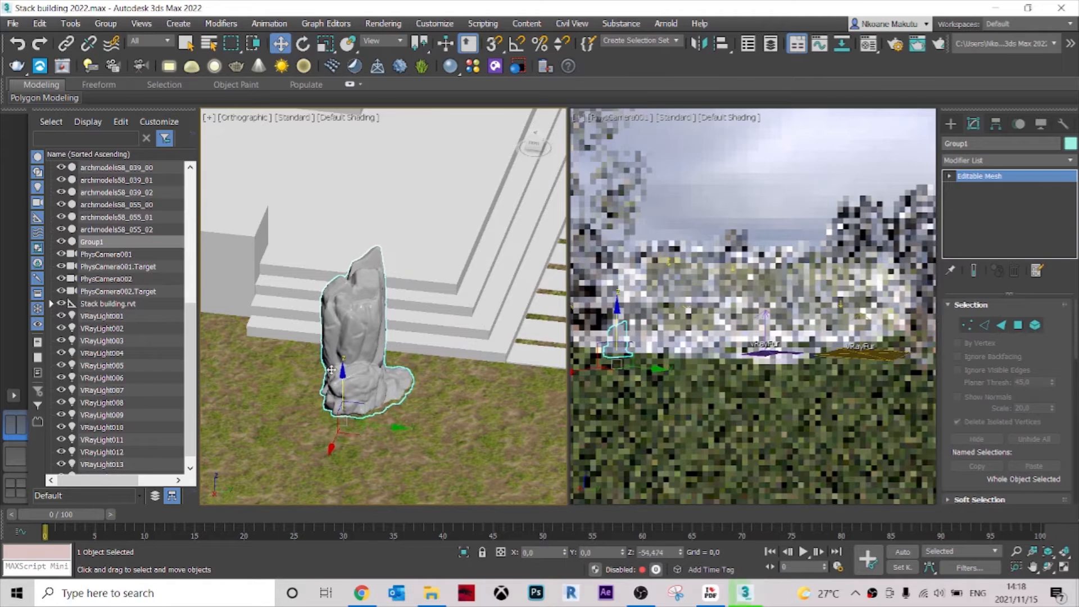
scroll(361, 371, "down", 2)
scroll(361, 370, "down", 3)
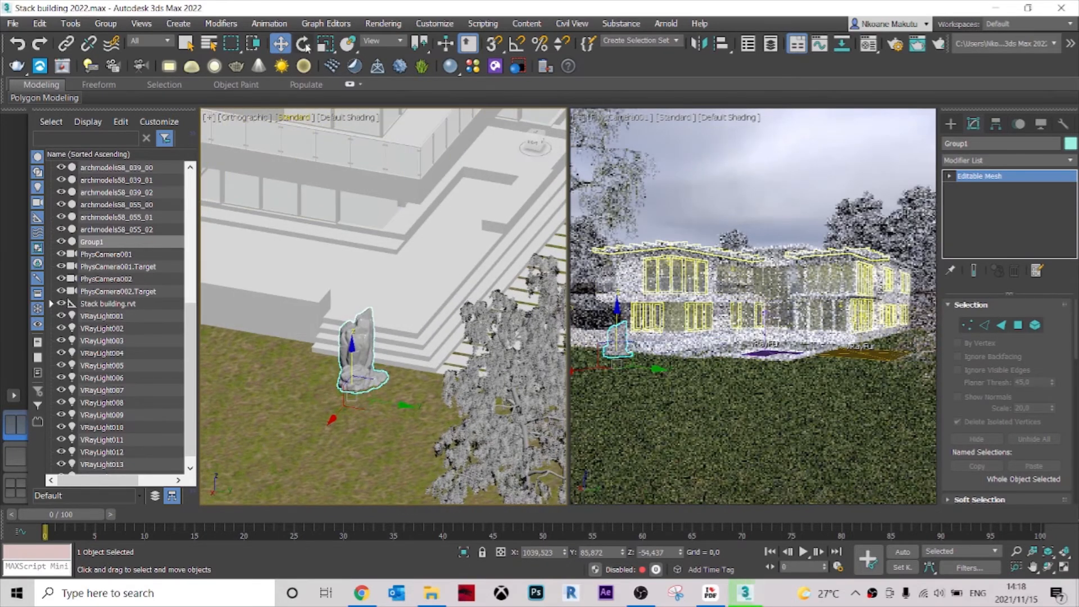
Scale the rock up uniformly to about 123% and sink its base into the lawn, to about Z -59.5.
left_click(325, 44)
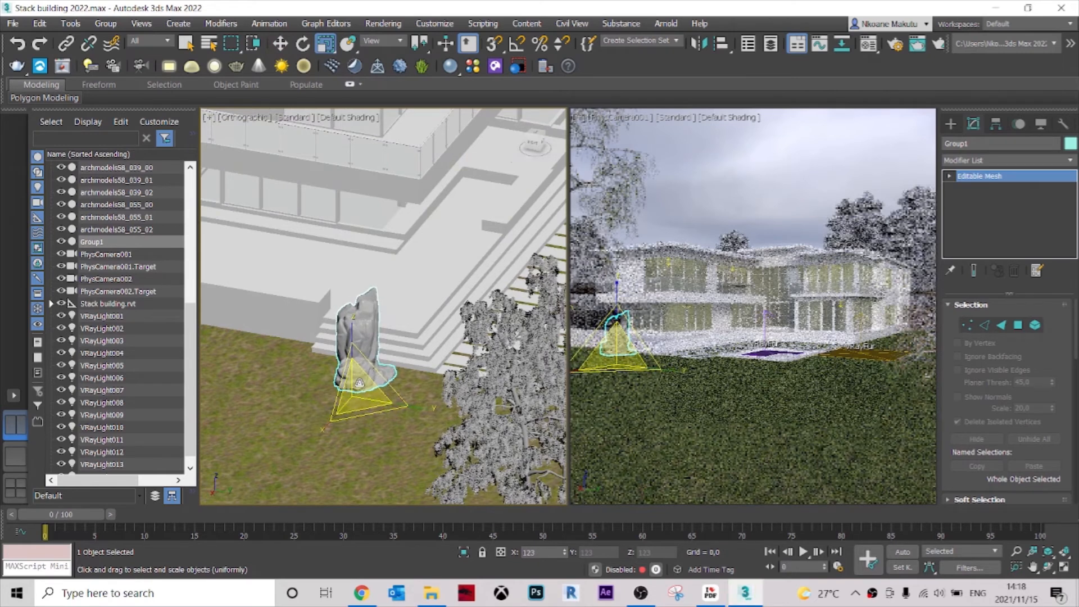
key("w")
mouse_move(351, 347)
left_mouse_down()
mouse_move(359, 382)
mouse_move(337, 354)
left_mouse_up()
scroll(359, 382, "up", 5)
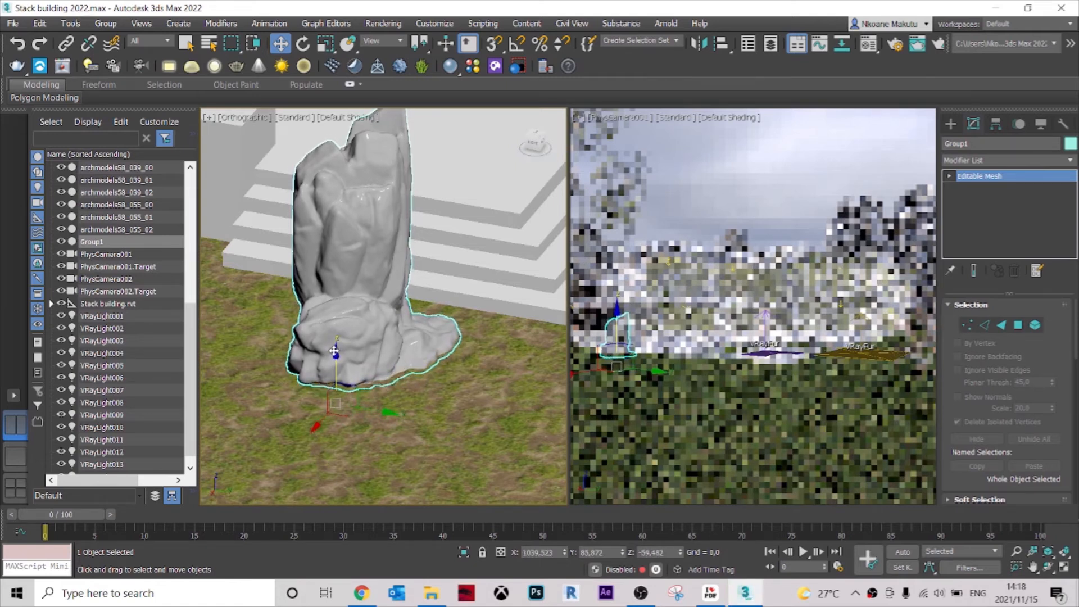
Move the rock in the Top view close to the paving's outer corner, at about X 1033, Y 38, and deselect it.
key("t")
scroll(499, 258, "up", 9)
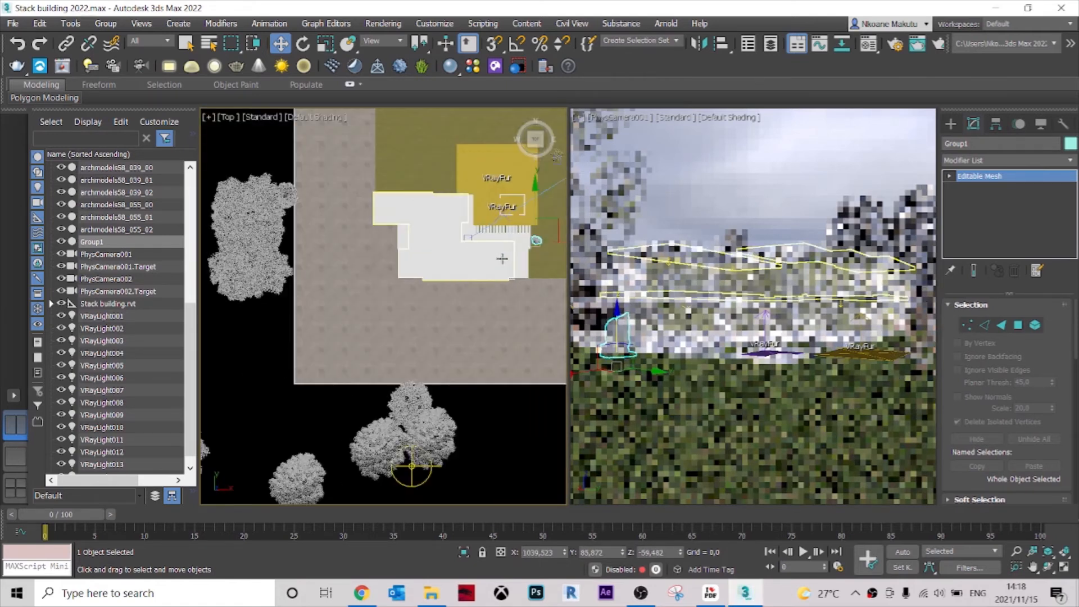
middle_click_drag(498, 260, 241, 270)
scroll(377, 216, "up", 4)
left_click_drag(370, 203, 364, 247)
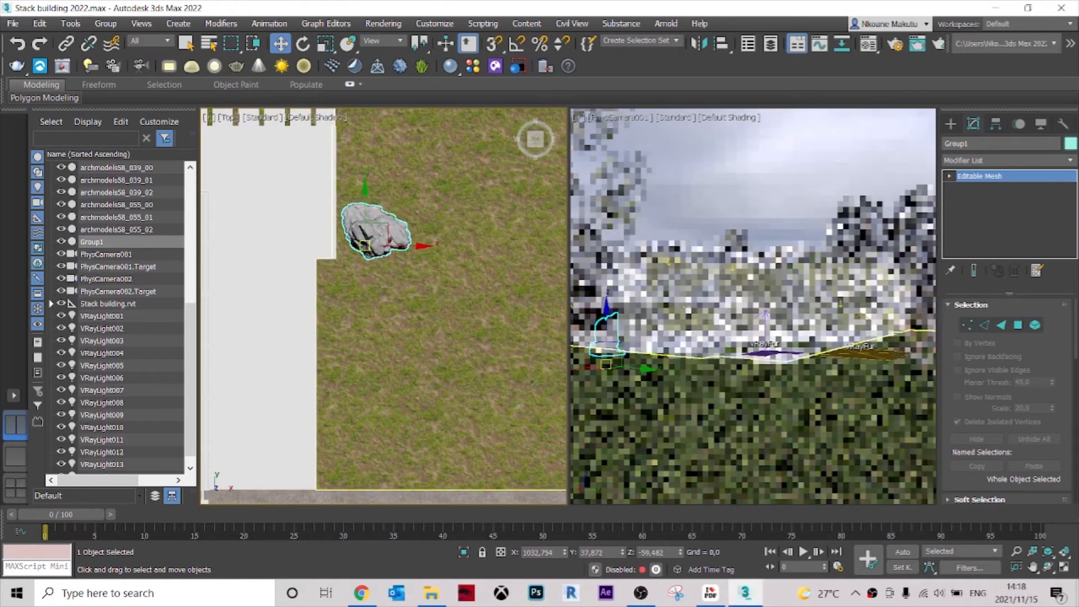
left_click(742, 180)
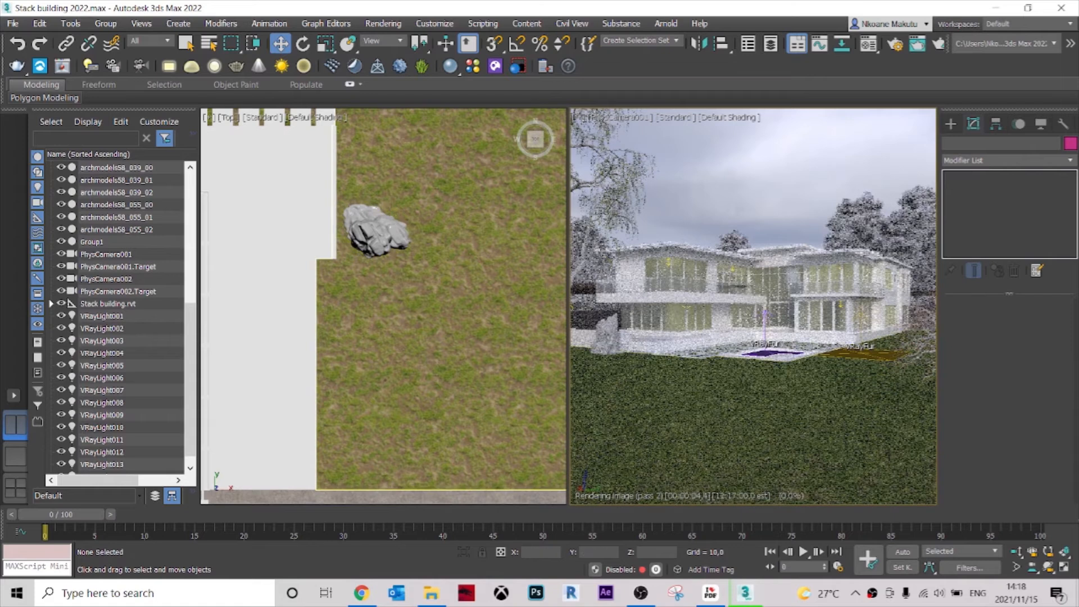
Shift the rock along the Y axis past the end of the steps to about Y -21, and clear the selection.
middle_click_drag(379, 246, 344, 210, "alt")
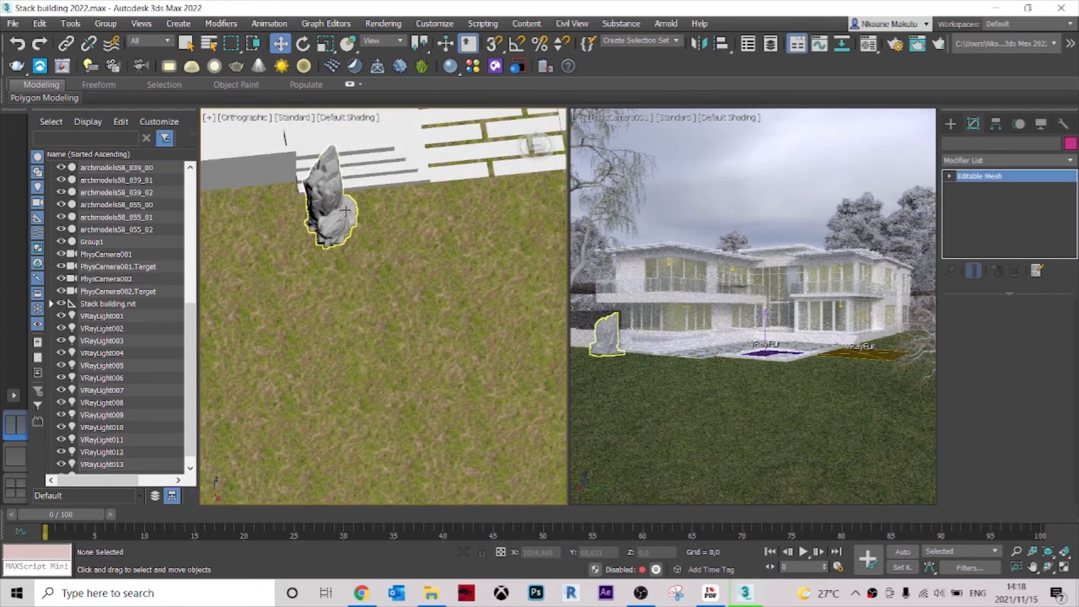
left_click(345, 211)
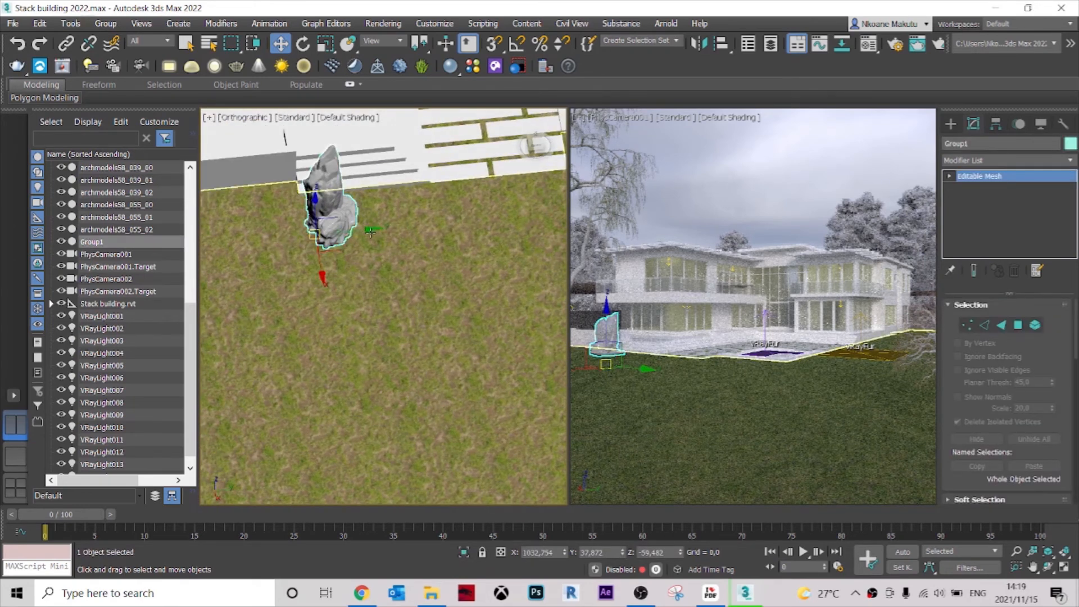
left_click_drag(365, 230, 326, 256)
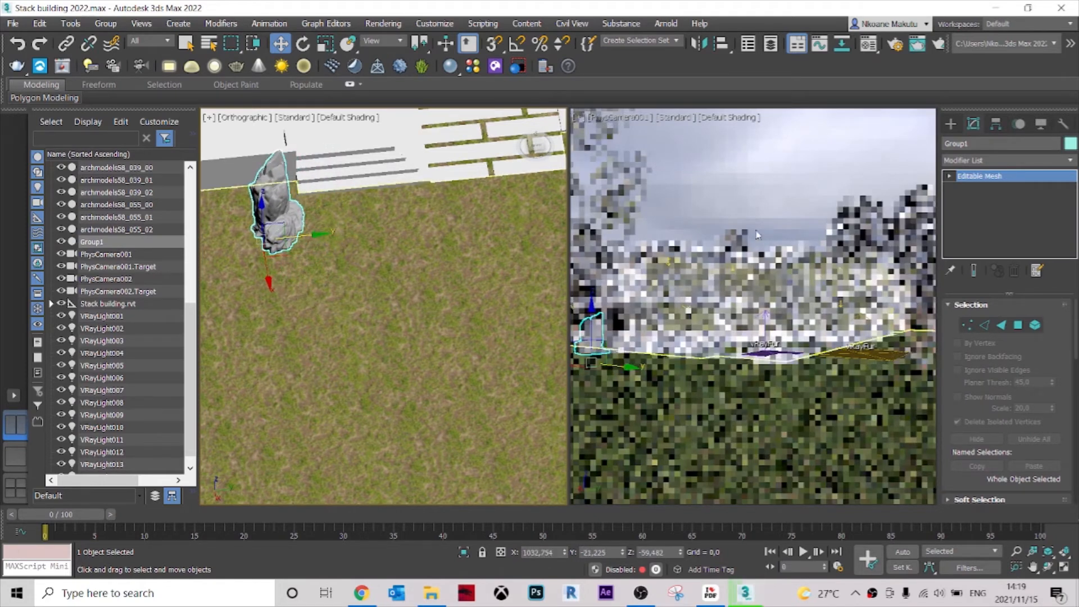
left_click(764, 205)
left_click(487, 294)
left_click(676, 173)
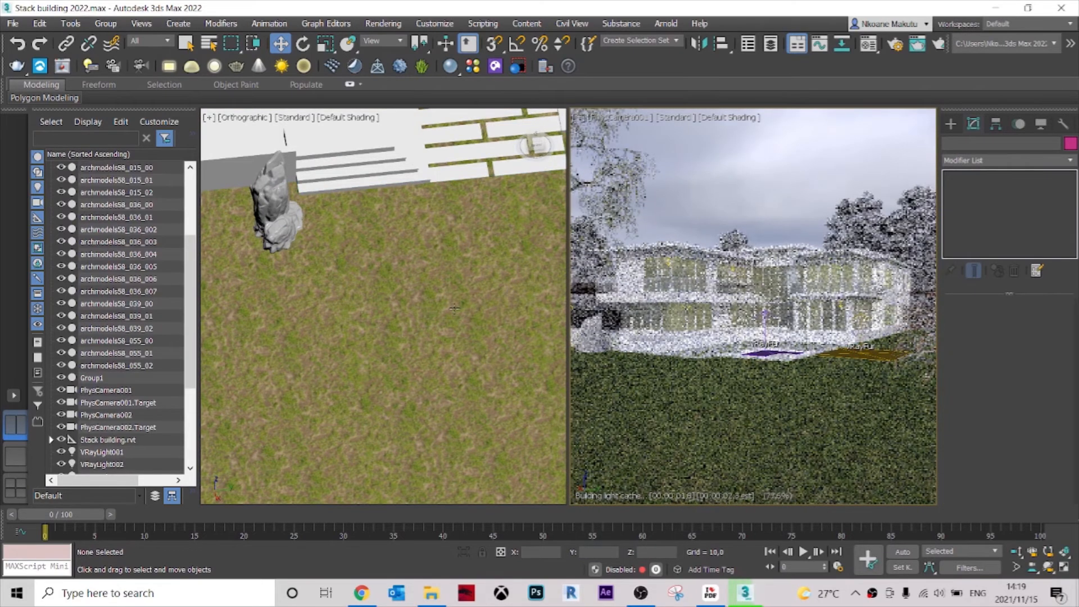
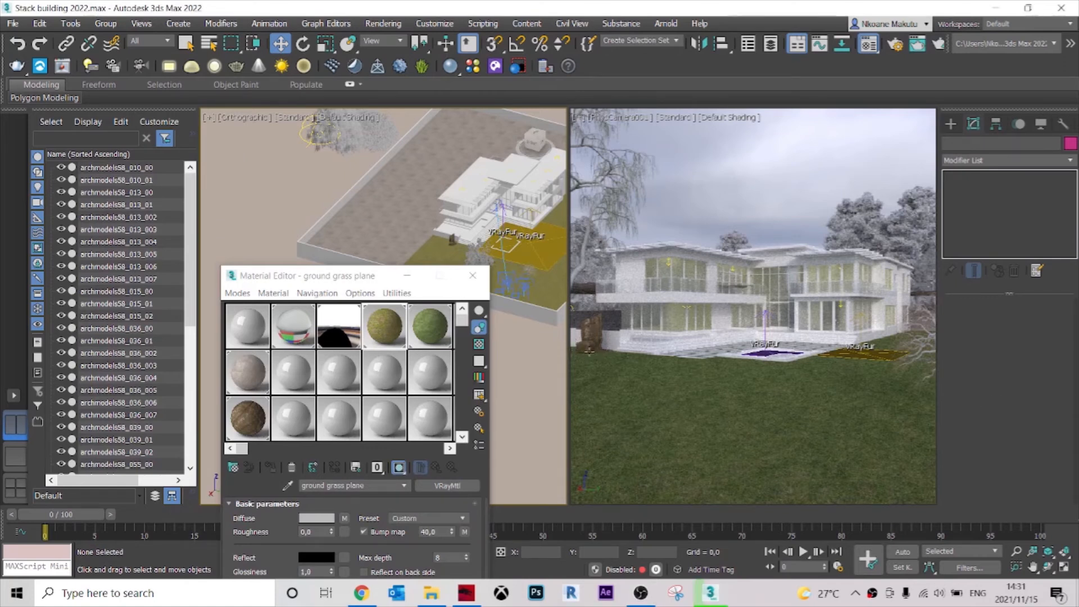
Switch to File Explorer and open the EVERMOTION ARCHMODELS VOL.86 PDF catalogue in a maximized viewer.
left_click_drag(381, 279, 808, 110)
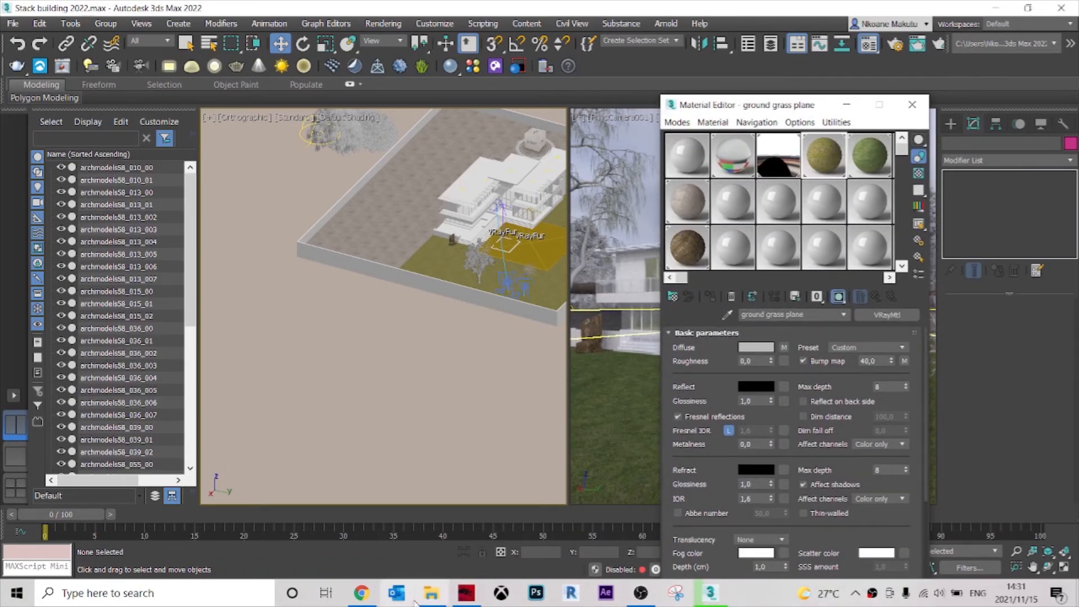
left_click(429, 593)
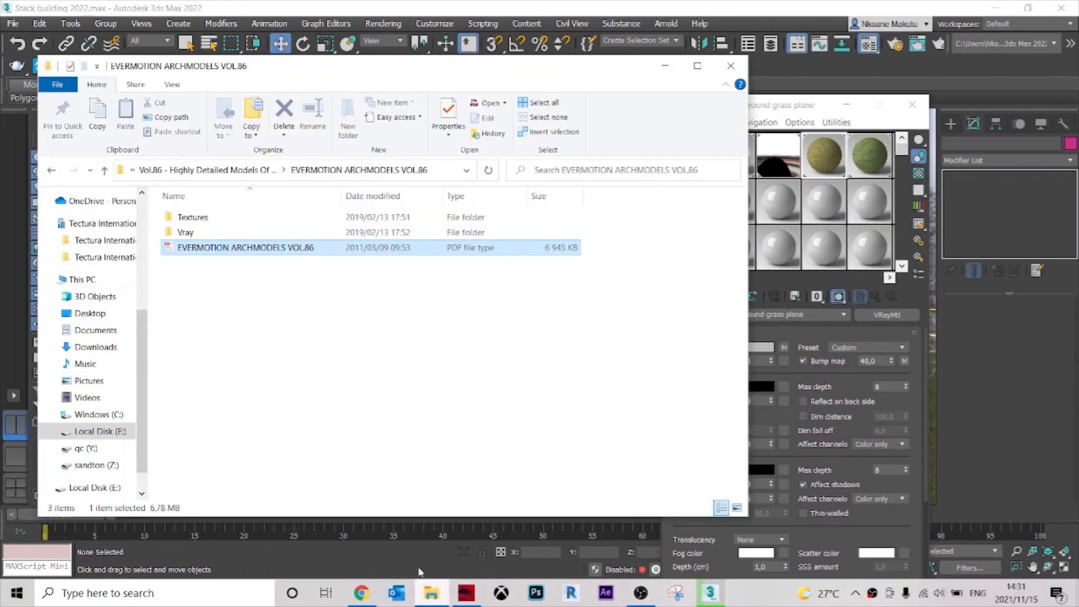
double_click(198, 249)
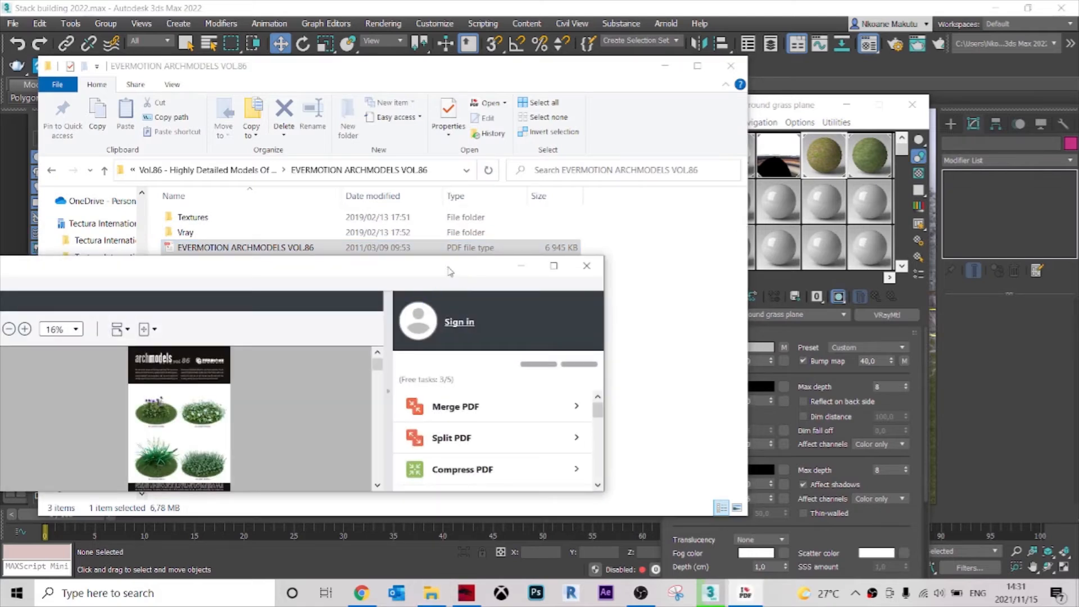
double_click(424, 269)
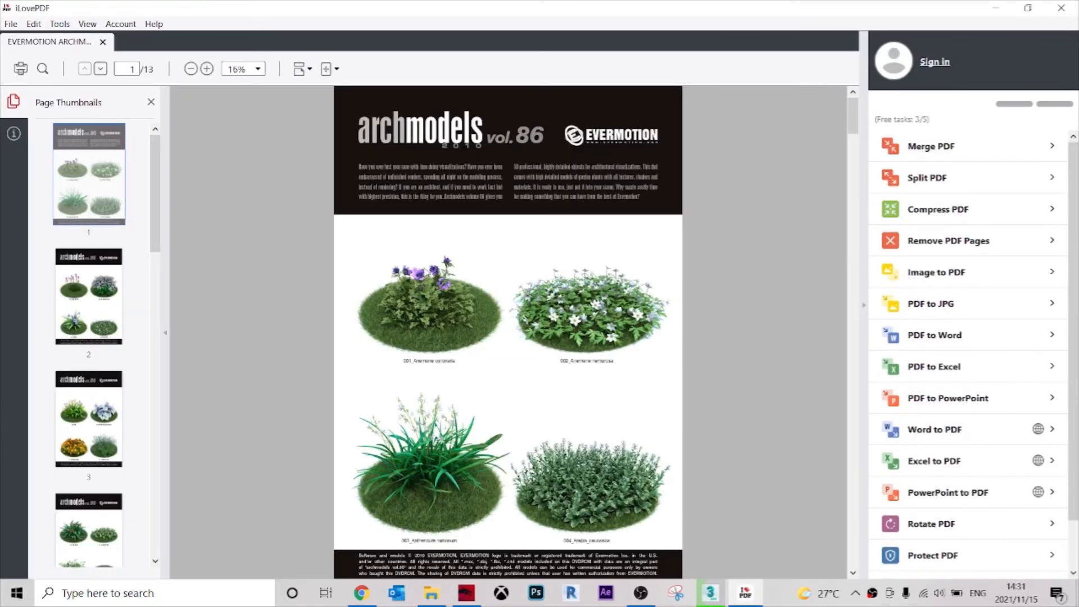
Browse the plant models in the ARCHMODELS VOL.86 catalogue through to the last page, and minimize the viewer.
scroll(654, 347, "down", 5)
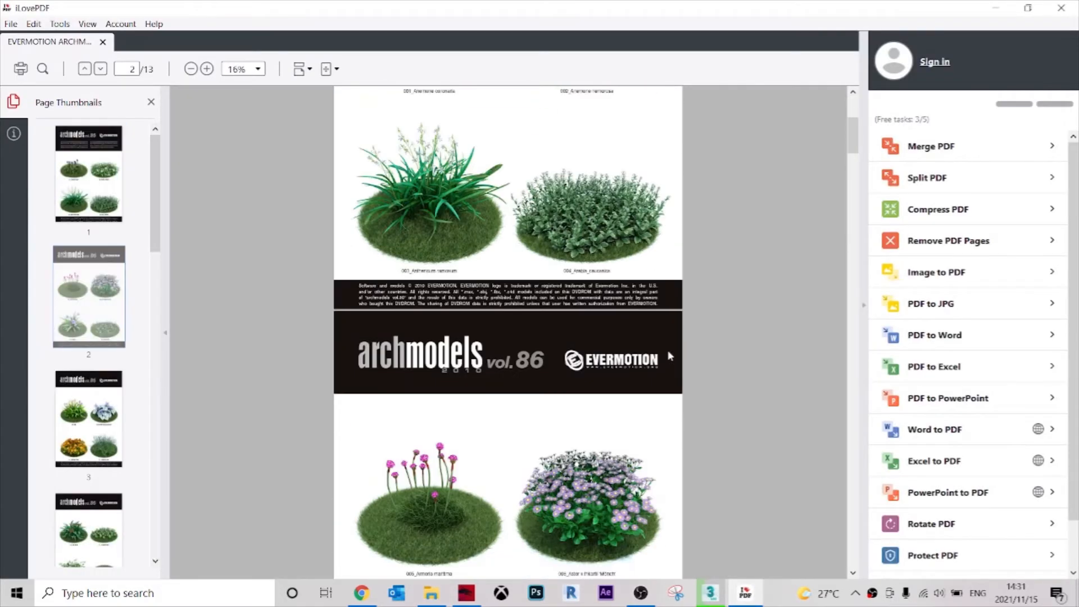
scroll(689, 339, "down", 6)
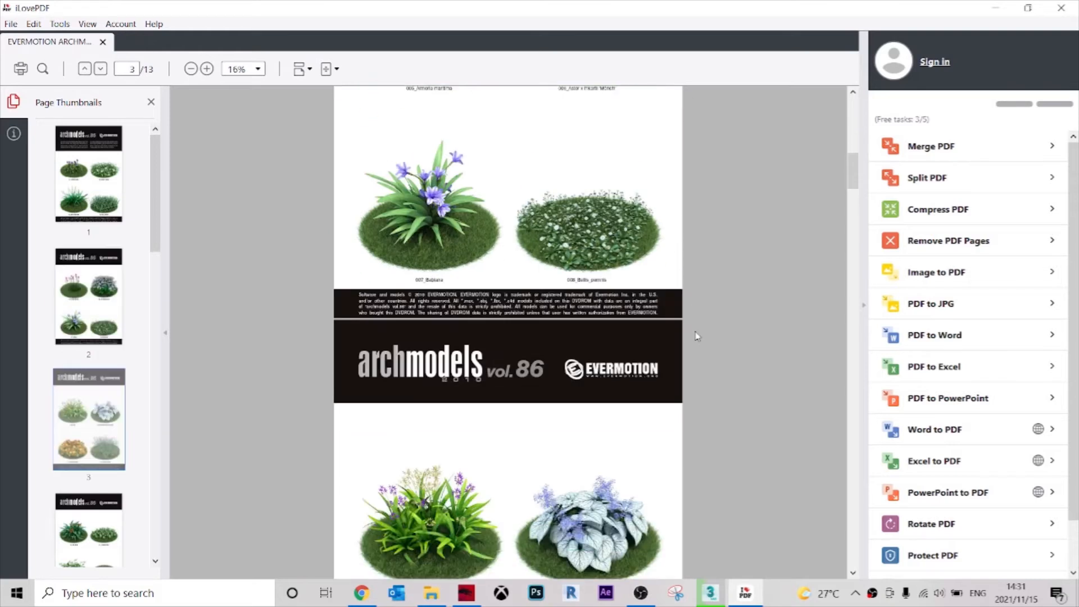
scroll(705, 330, "down", 6)
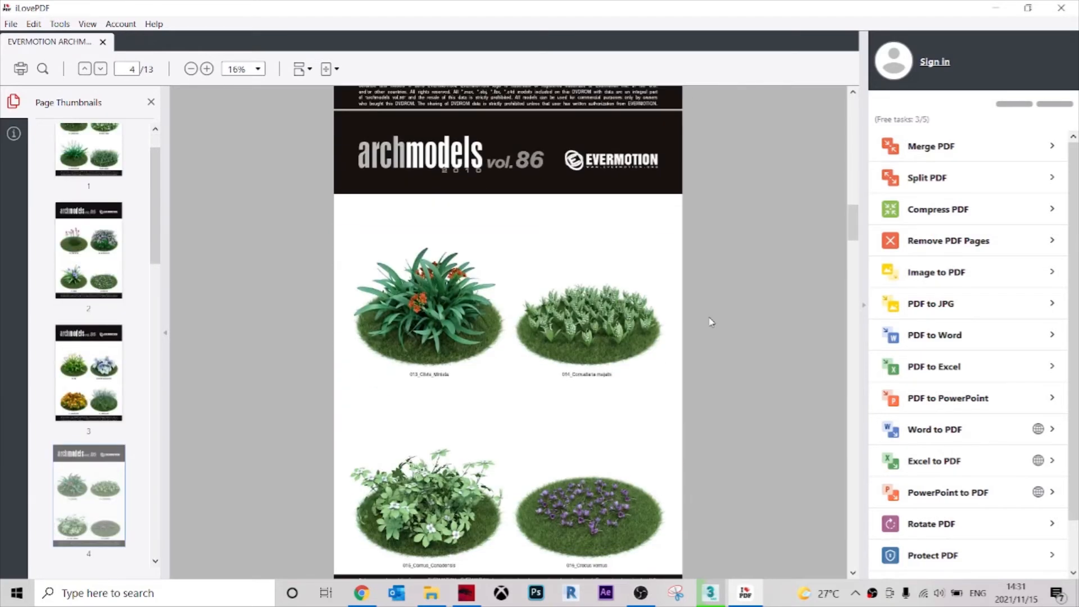
scroll(736, 351, "up", 3)
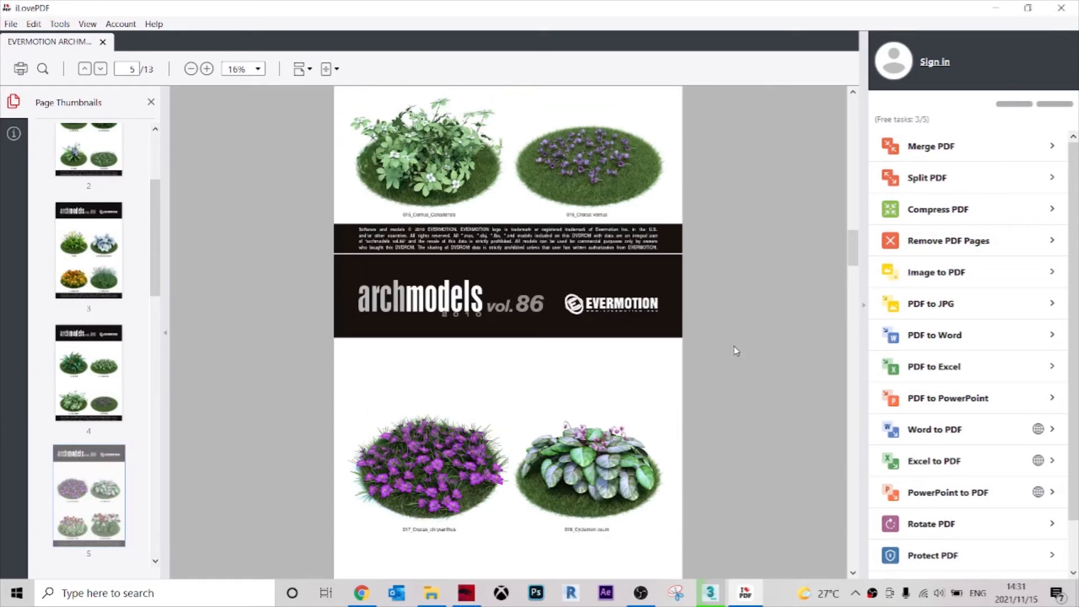
scroll(736, 349, "down", 5)
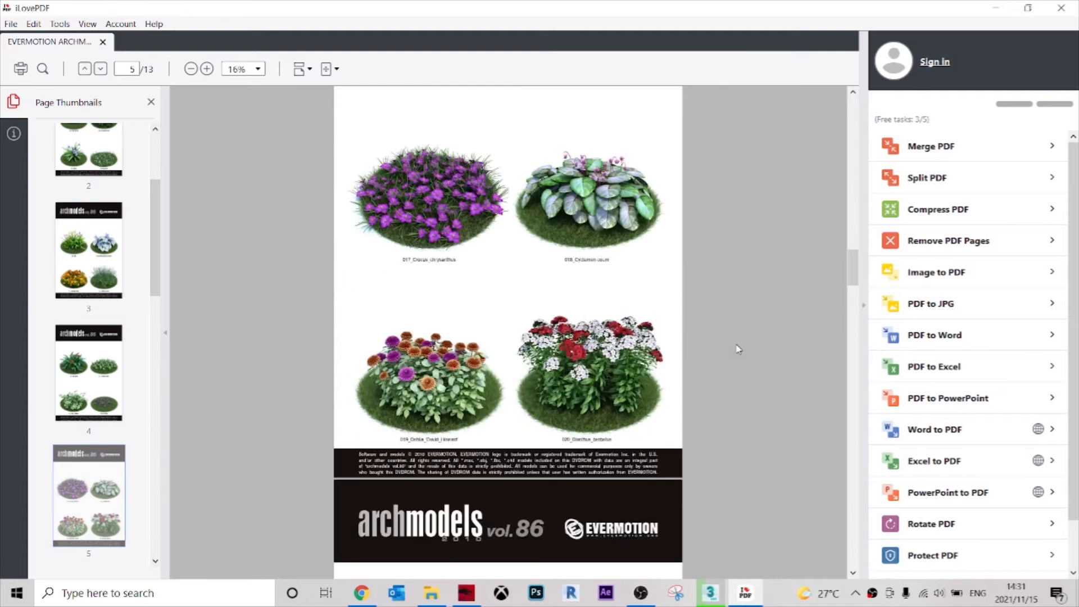
scroll(738, 349, "down", 10)
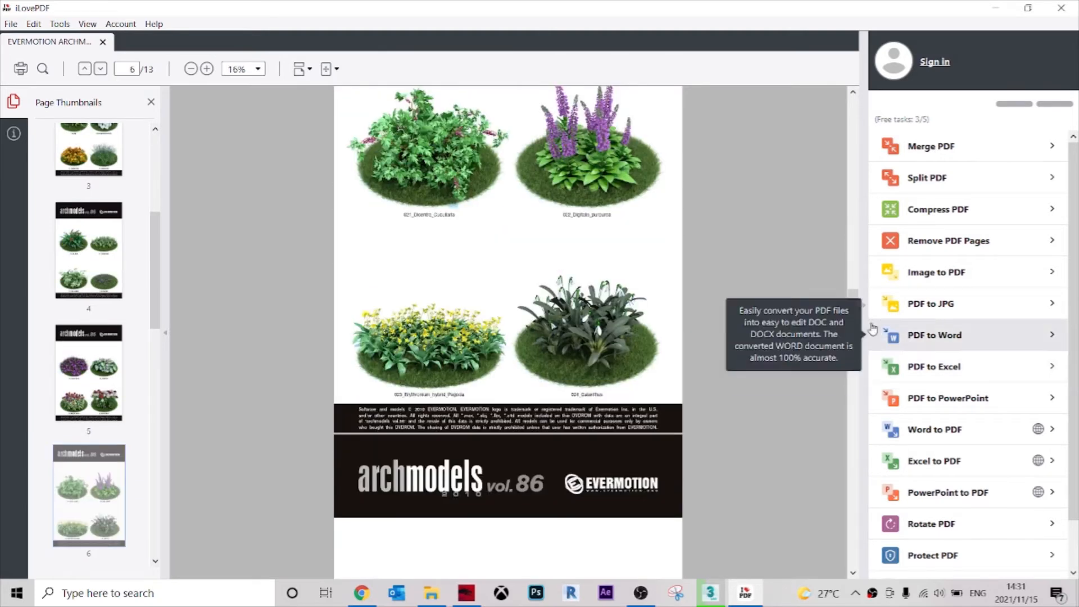
scroll(864, 333, "down", 8)
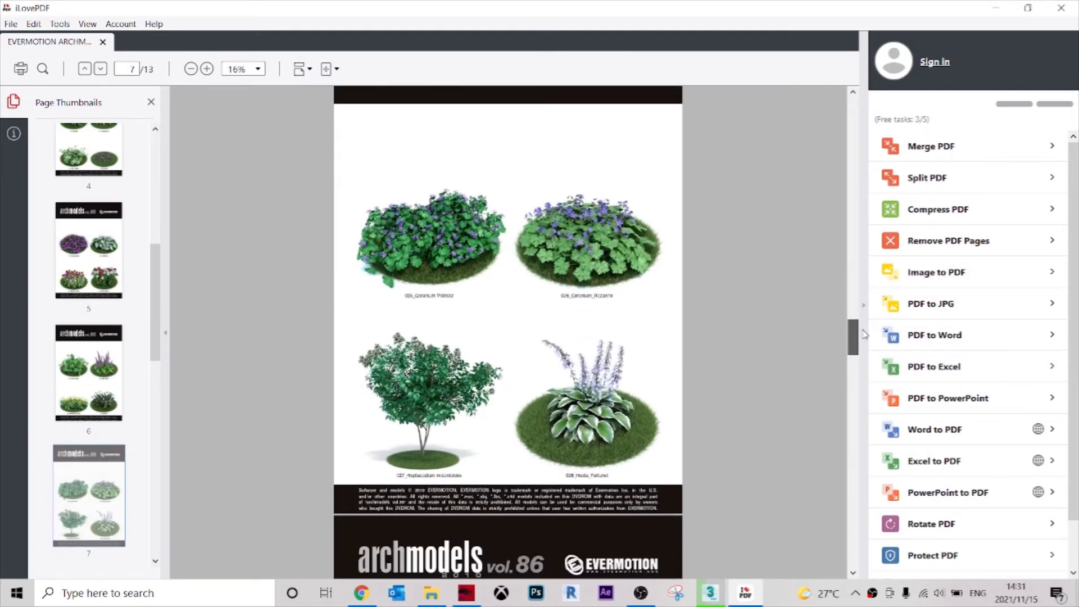
scroll(864, 333, "down", 3)
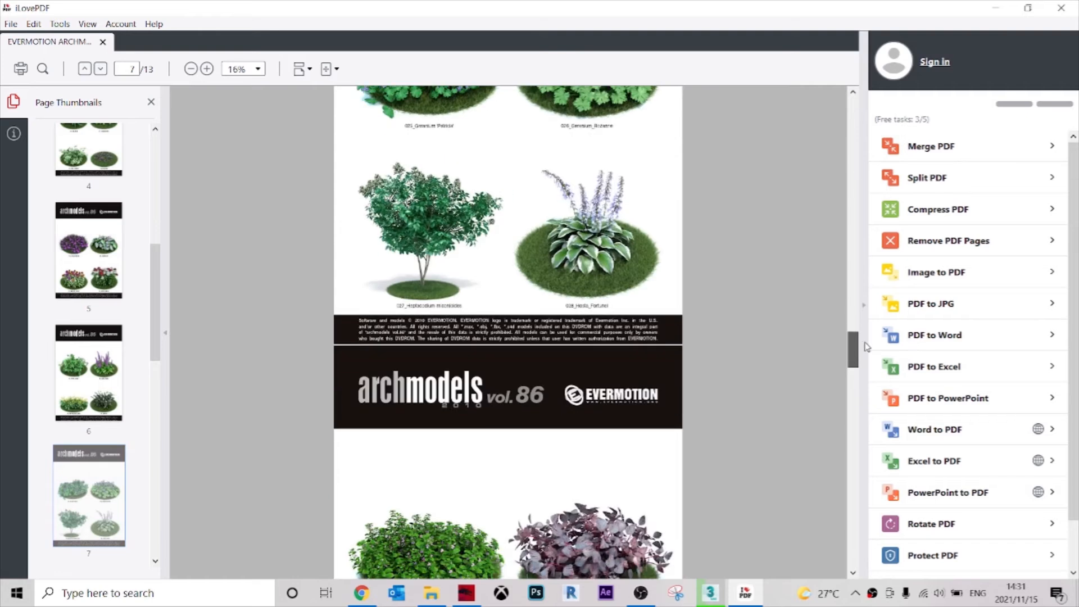
scroll(866, 346, "down", 1)
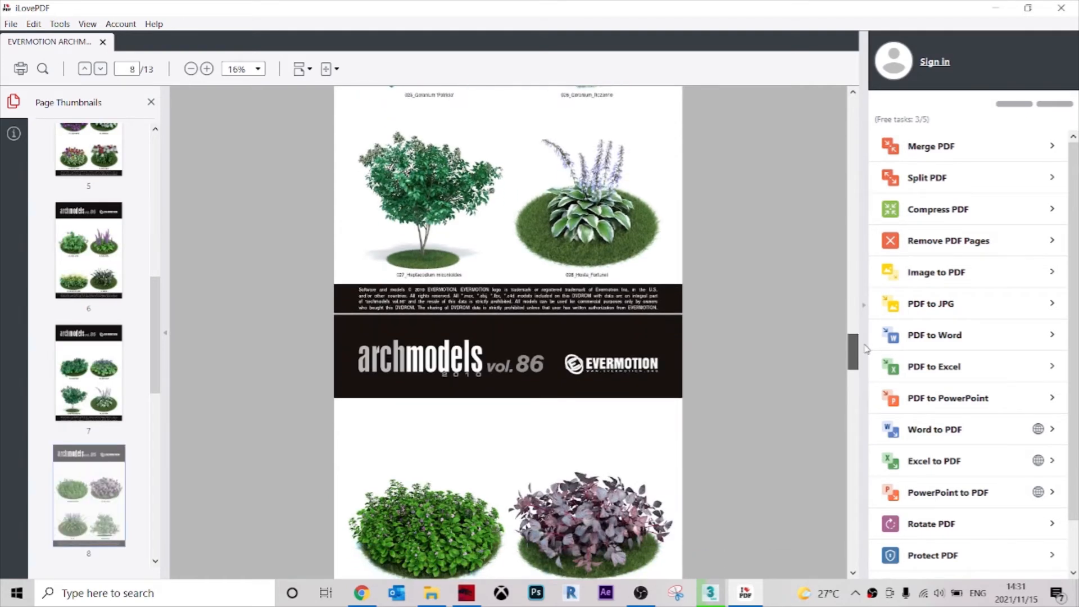
scroll(866, 349, "down", 10)
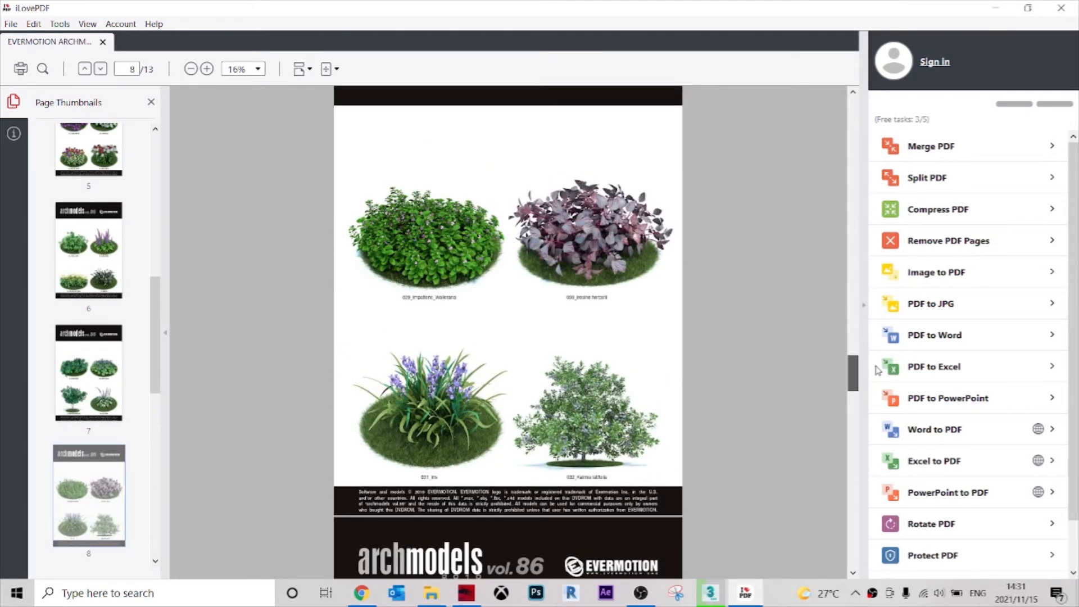
left_click_drag(877, 410, 853, 532)
left_click(996, 10)
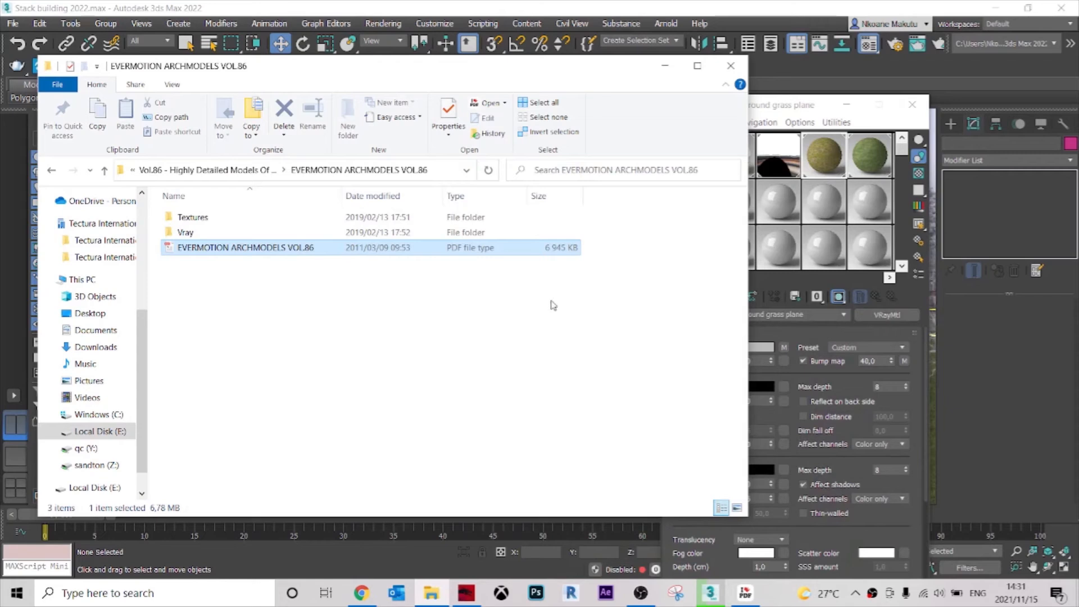
Merge the 049_vray plant file from the ARCHMODELS VOL.86 Vray folder into the 3ds Max scene.
double_click(185, 232)
scroll(236, 365, "down", 10)
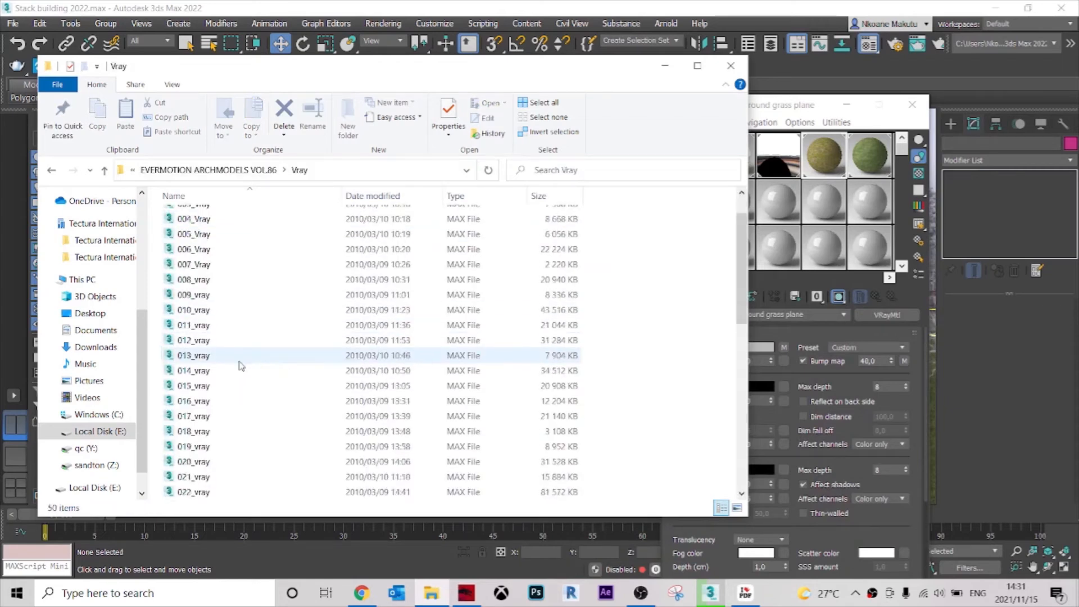
left_click(225, 477)
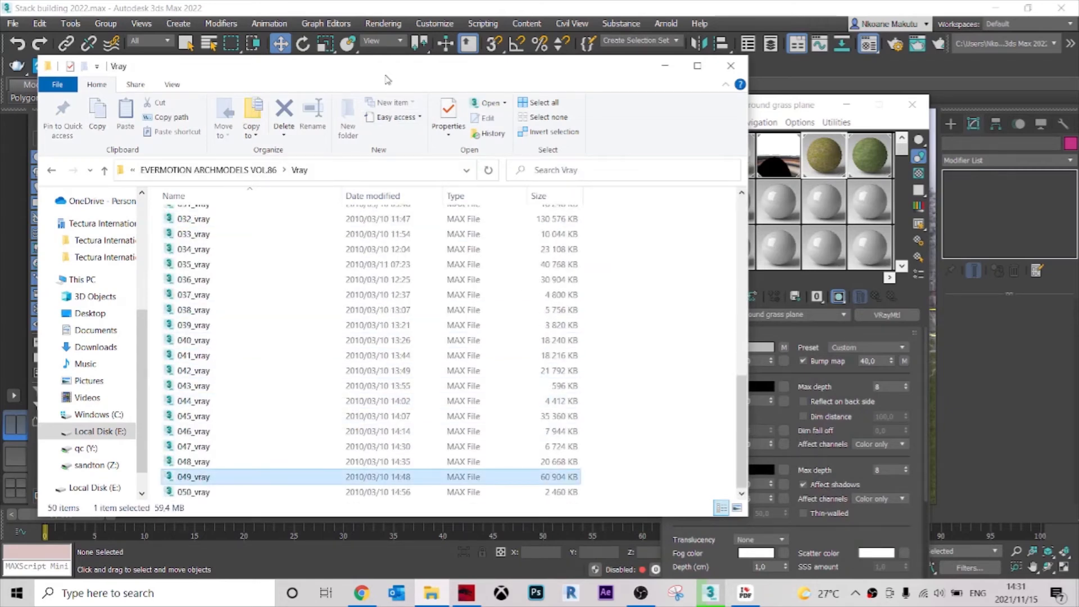
left_click_drag(471, 69, 837, 87)
left_click_drag(556, 494, 393, 448)
left_click(413, 464)
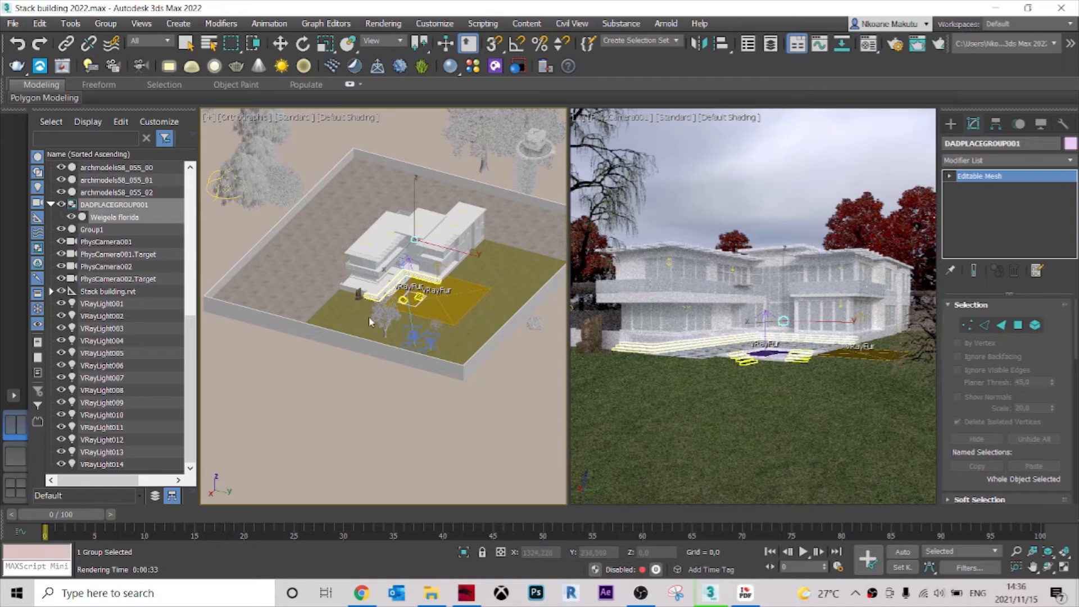
Place the merged Weigela florida plant over the house footprint in the Top view.
scroll(367, 314, "down", 4)
key("t")
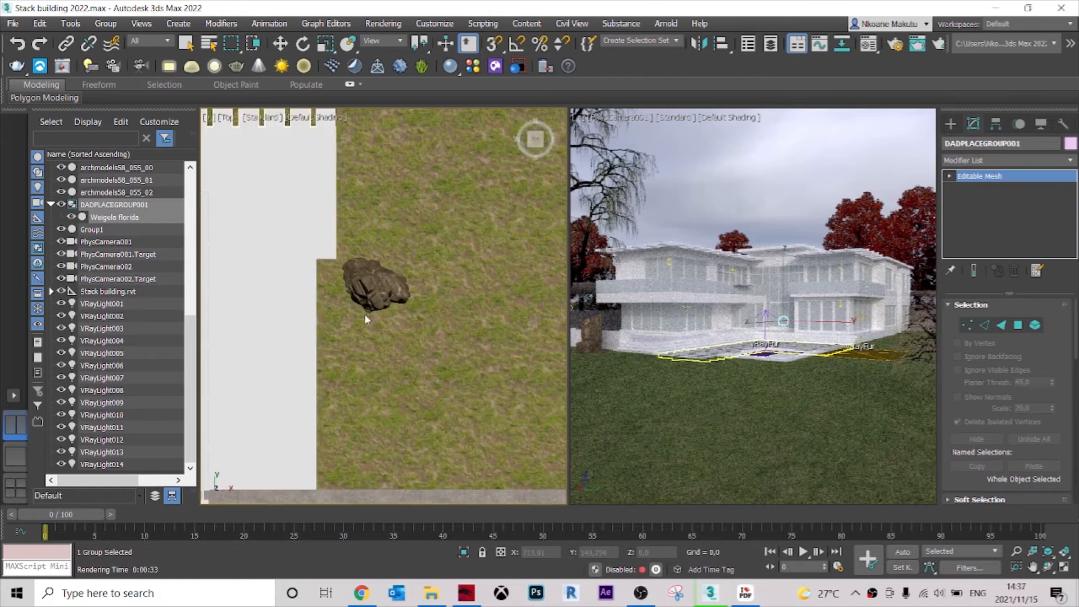
scroll(386, 330, "down", 9)
scroll(341, 318, "up", 4)
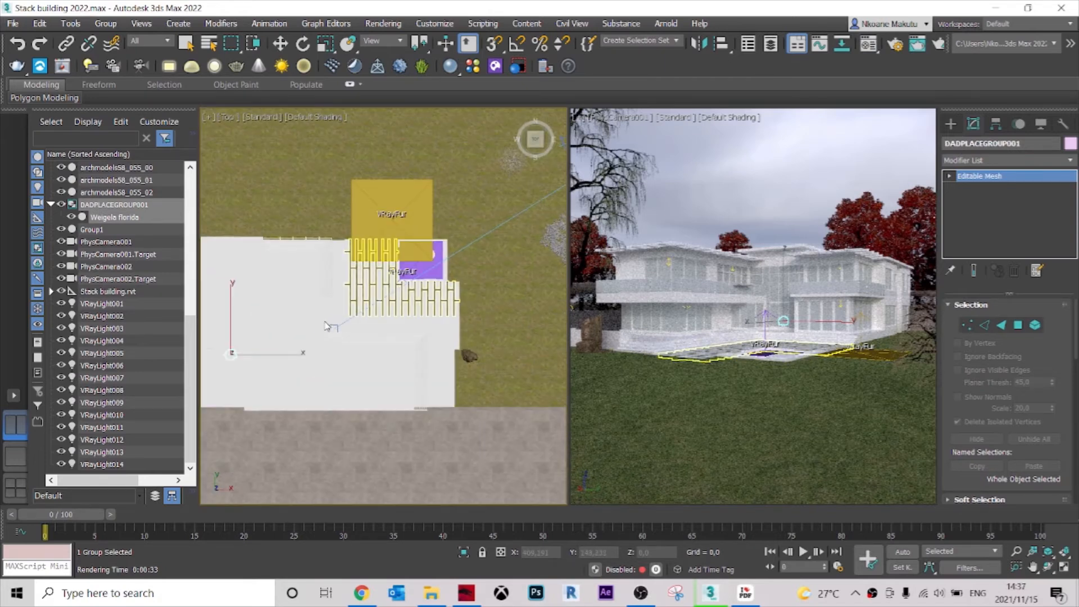
left_click(318, 330)
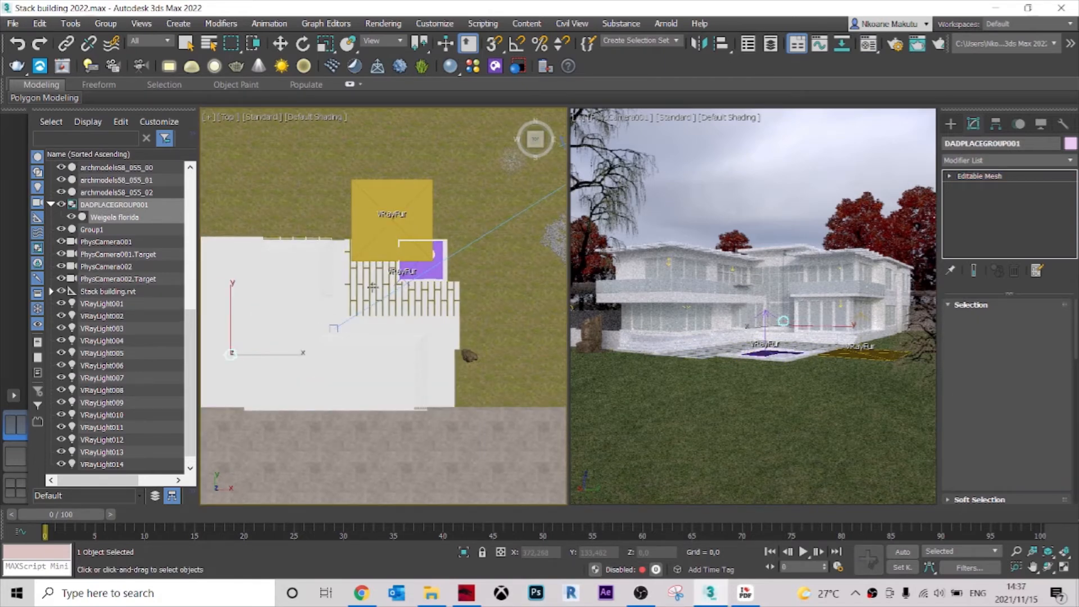
Move the plant beside the rock to about X 1055, Y 42, and simplify the camera viewport's display quality.
key("w")
scroll(296, 325, "down", 2)
left_click(296, 324)
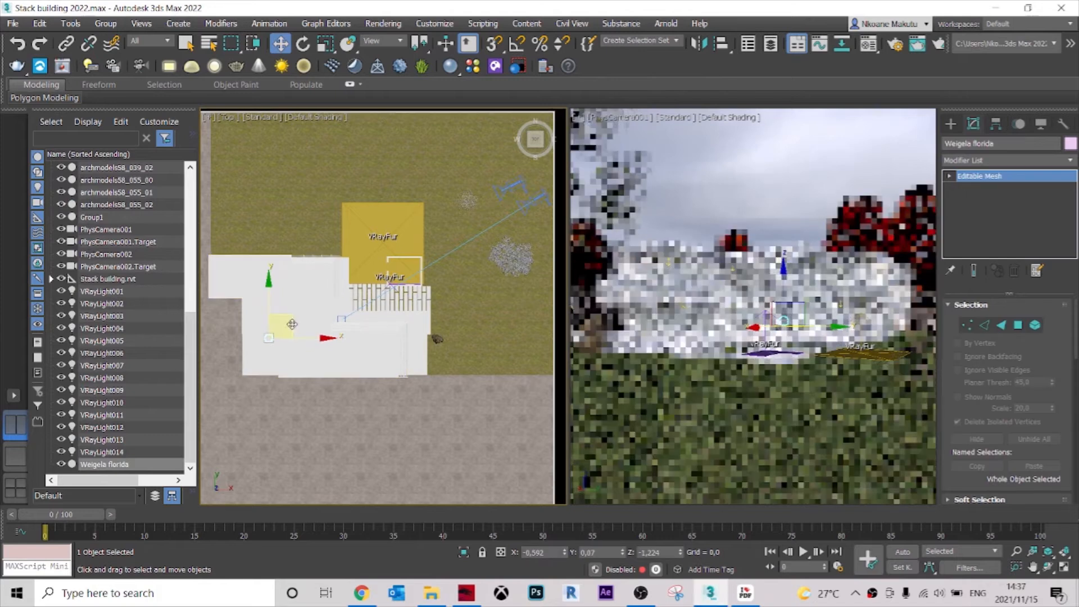
left_click_drag(410, 315, 461, 319)
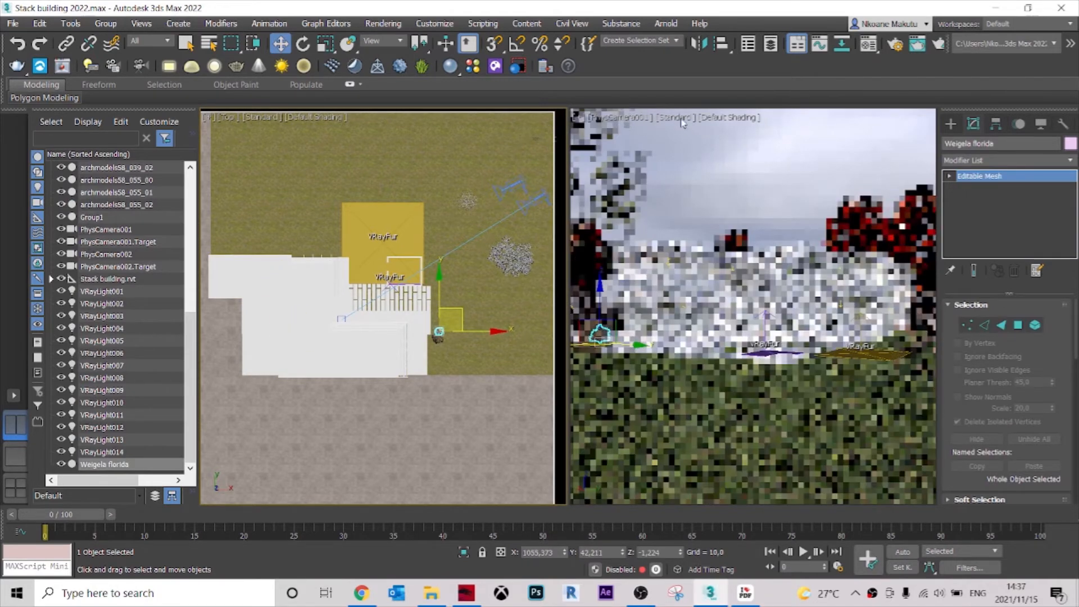
left_click(683, 118)
left_click(726, 205)
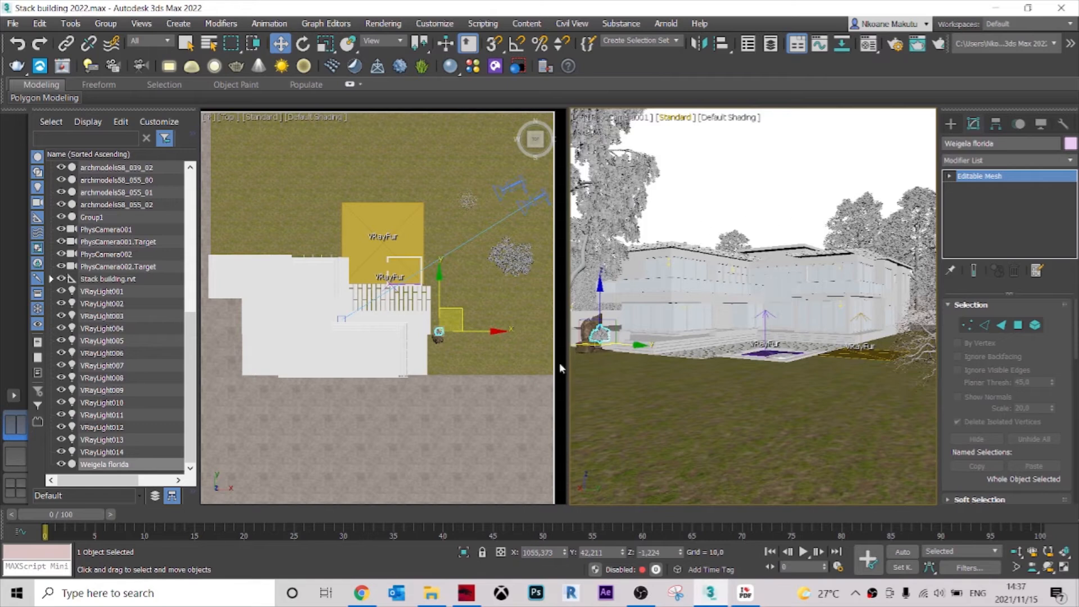
Move the plant to the other side of the rock in the Top view, at about X 1070, Y -40.
scroll(412, 298, "up", 10)
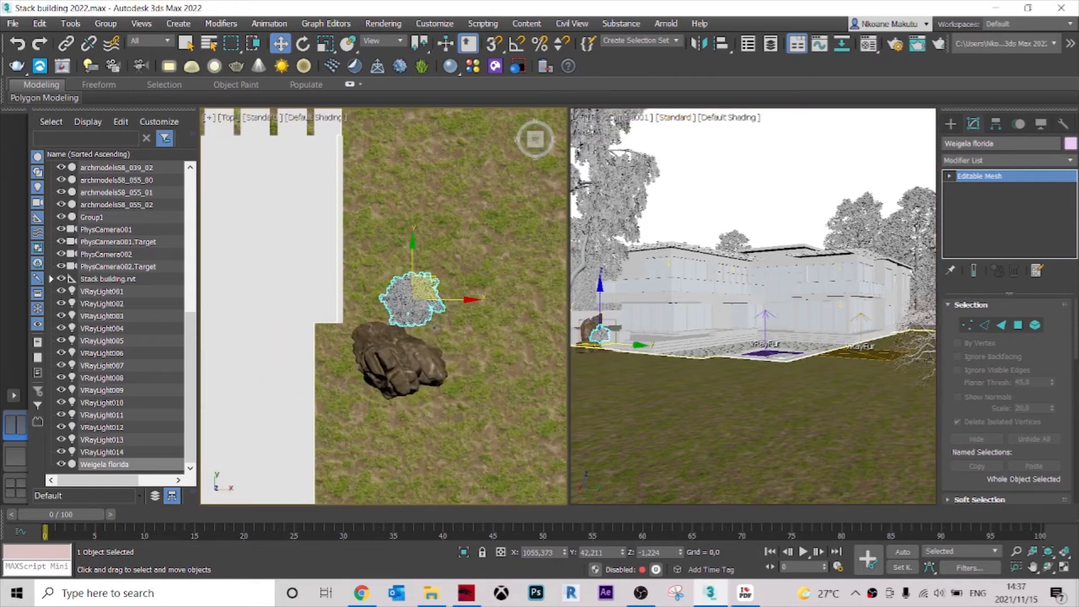
left_click_drag(416, 321, 436, 426)
middle_click_drag(460, 433, 410, 346, "alt")
middle_click_drag(427, 422, 454, 425)
scroll(430, 387, "up", 6)
scroll(468, 378, "down", 2)
Lower the plant onto the lawn at the rock's base, to about Z -29.9.
middle_click_drag(454, 426, 446, 393, "alt")
left_click_drag(452, 329, 447, 376)
middle_click_drag(446, 376, 476, 385, "alt")
left_click_drag(450, 371, 366, 327)
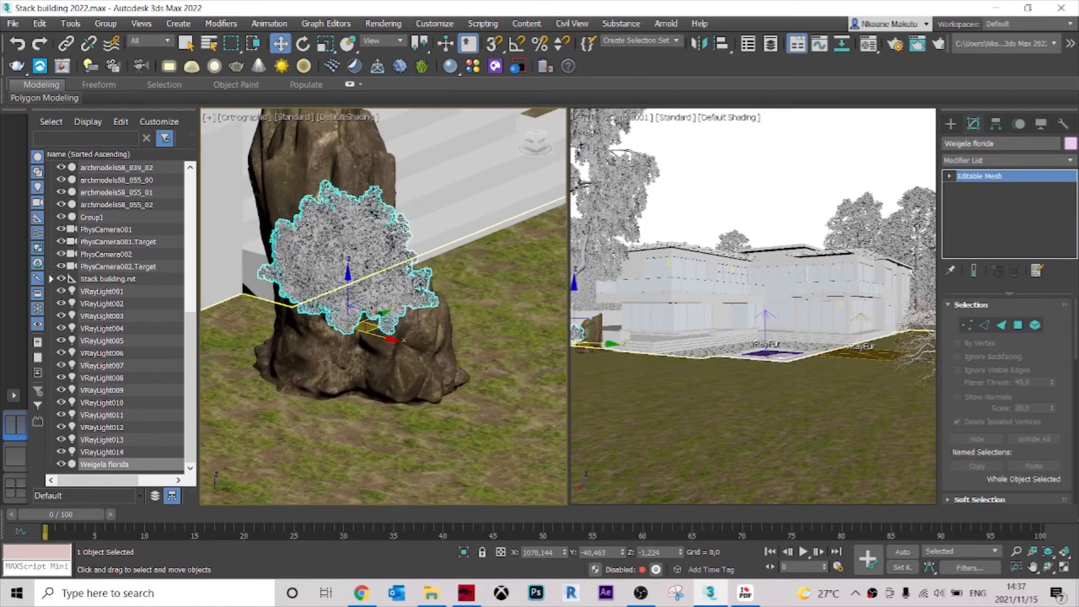
left_click_drag(348, 276, 337, 373)
middle_click_drag(337, 373, 362, 398, "alt")
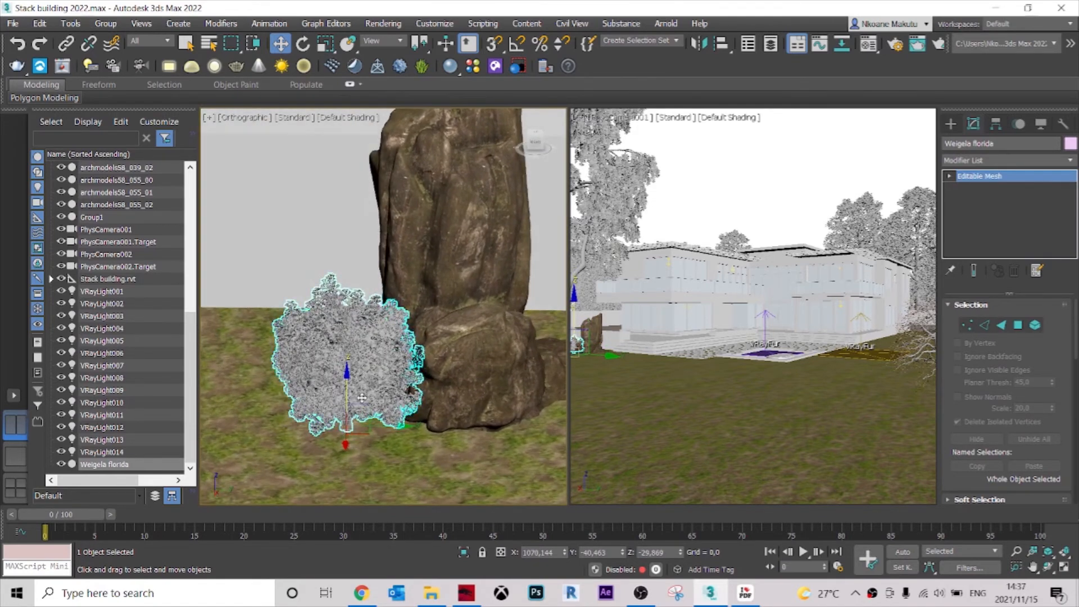
Nudge the plant closer to the rock in the Top view, to about X 1067, Y -42, and deselect it.
key("t")
scroll(463, 360, "up", 8)
scroll(463, 360, "down", 5)
scroll(438, 328, "up", 3)
left_click_drag(391, 295, 392, 295)
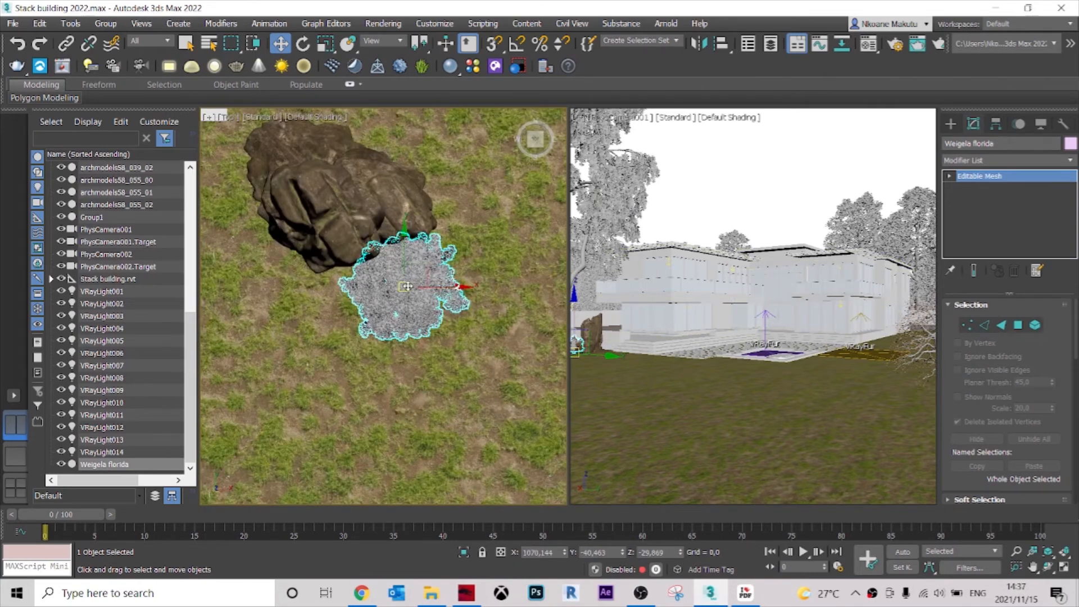
scroll(408, 281, "down", 3)
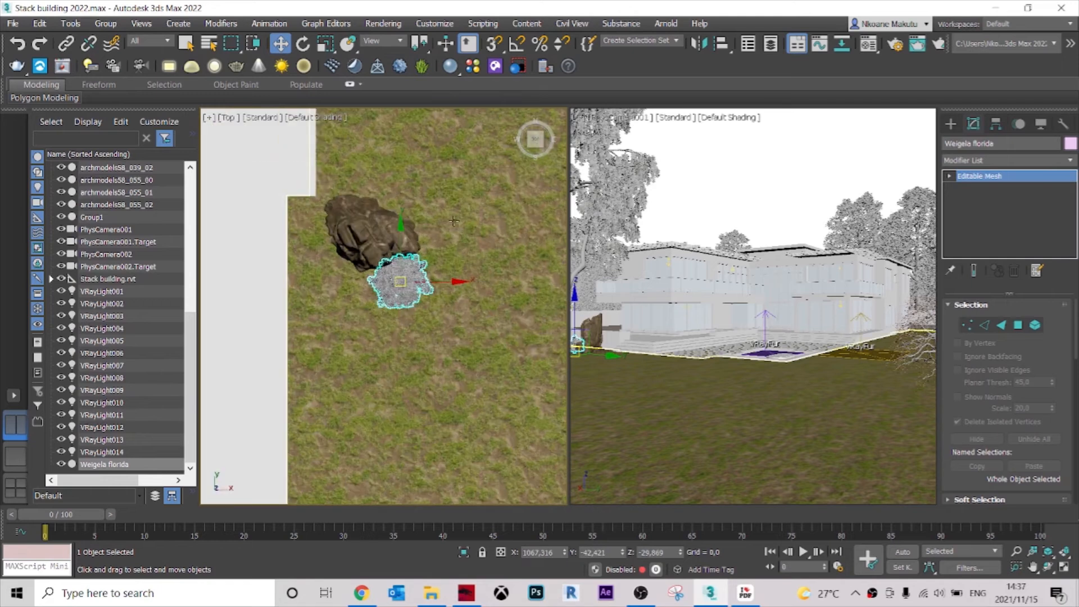
left_click(450, 229)
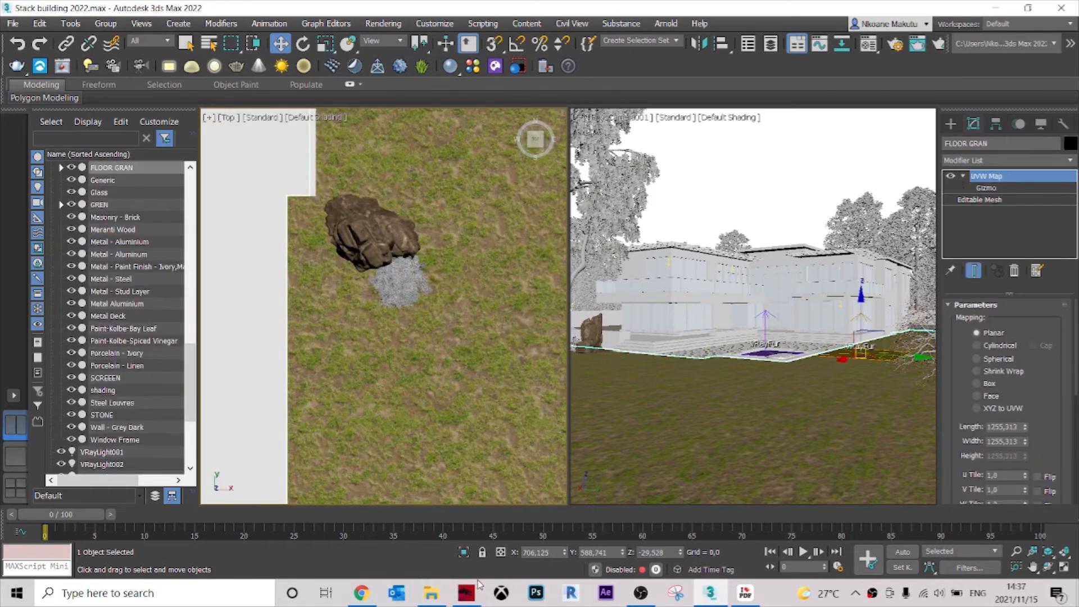
Look back through the plant catalogue in iLovePDF to the flowering plants on page 5, and minimize it.
left_click(746, 594)
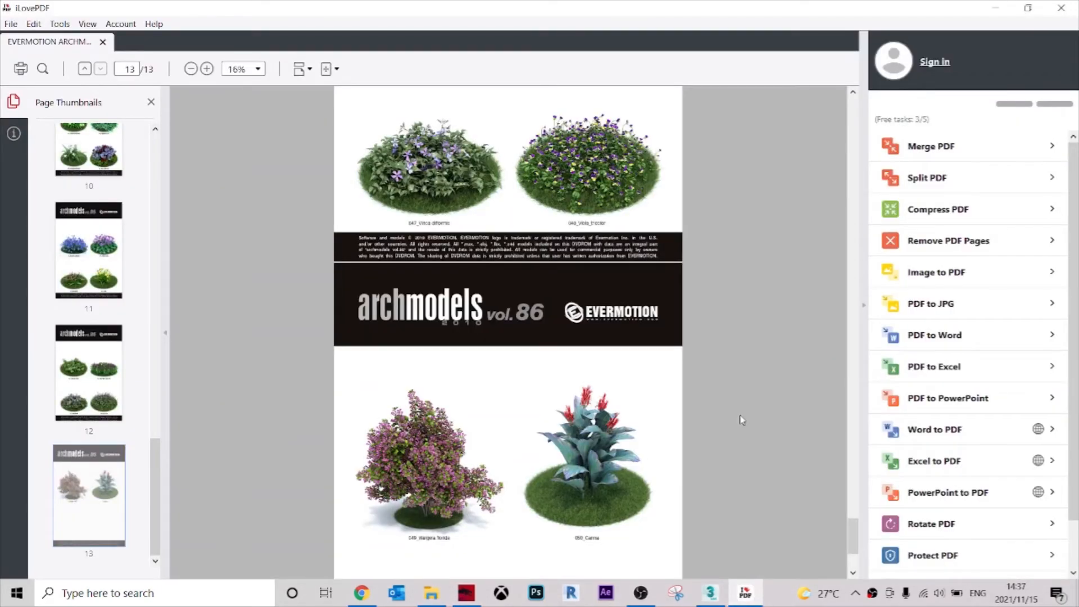
left_click_drag(851, 547, 849, 269)
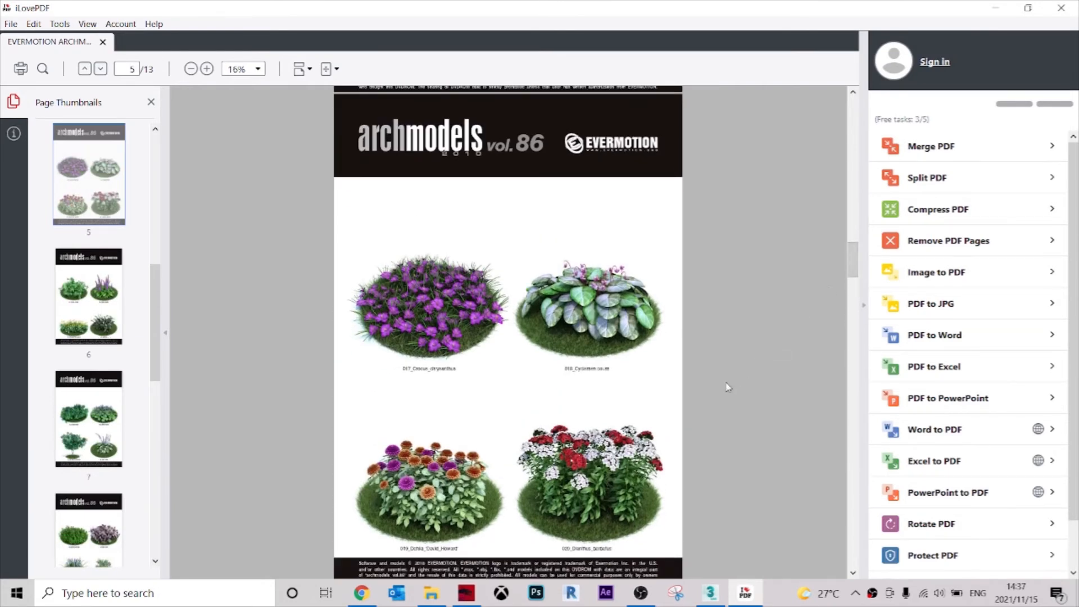
left_click(995, 9)
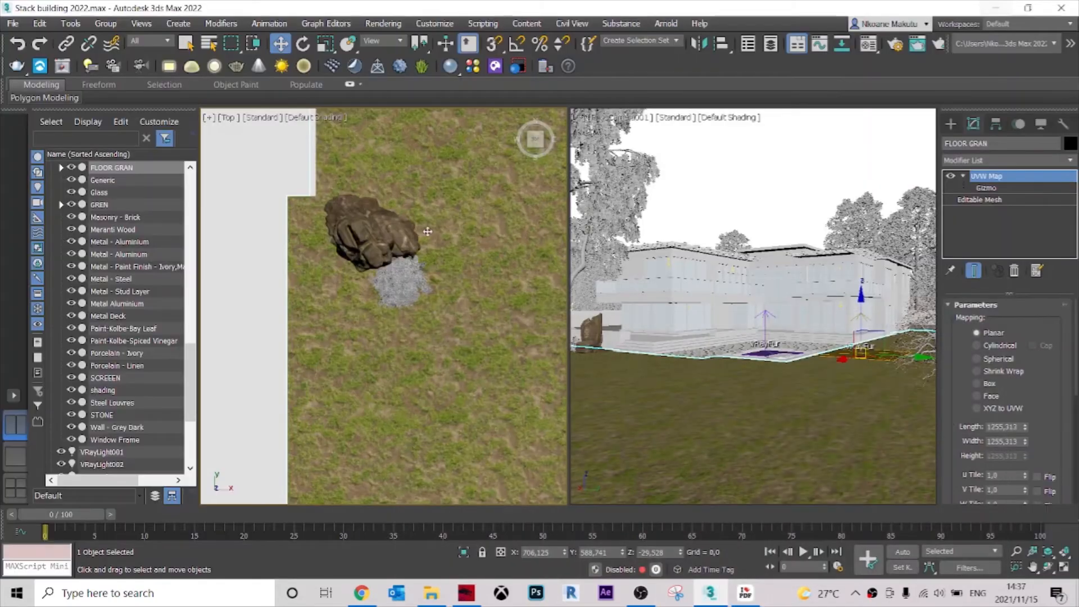
Merge the plant file 019_vray from the EVERMOTION ARCHMODELS VOL.86 Vray folder into the scene and dismiss the Scene Converter.
left_click(431, 593)
scroll(576, 455, "up", 5)
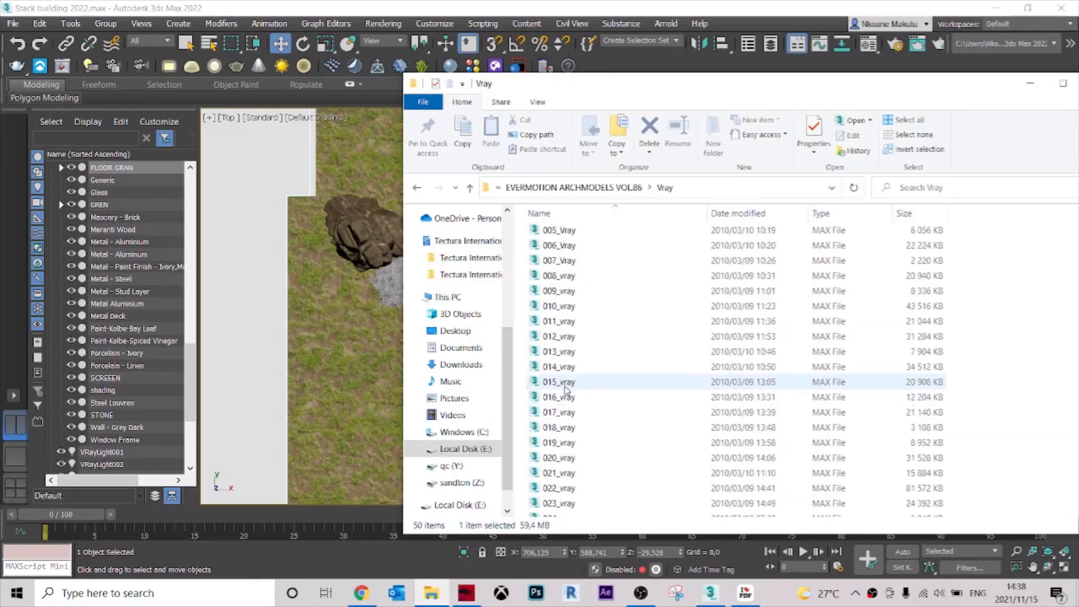
left_click(574, 443)
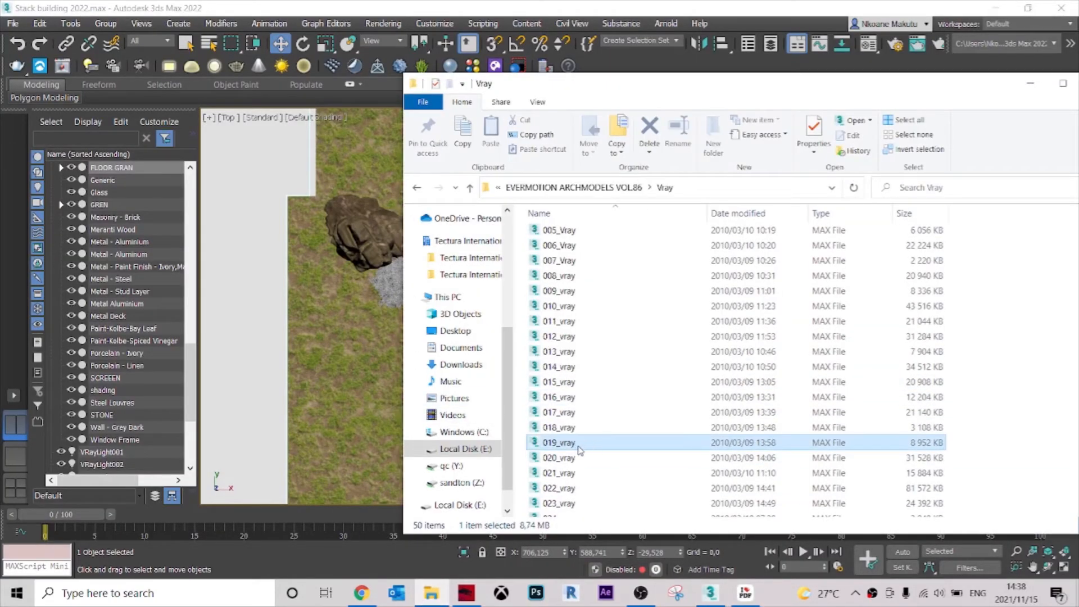
left_click_drag(574, 443, 372, 387)
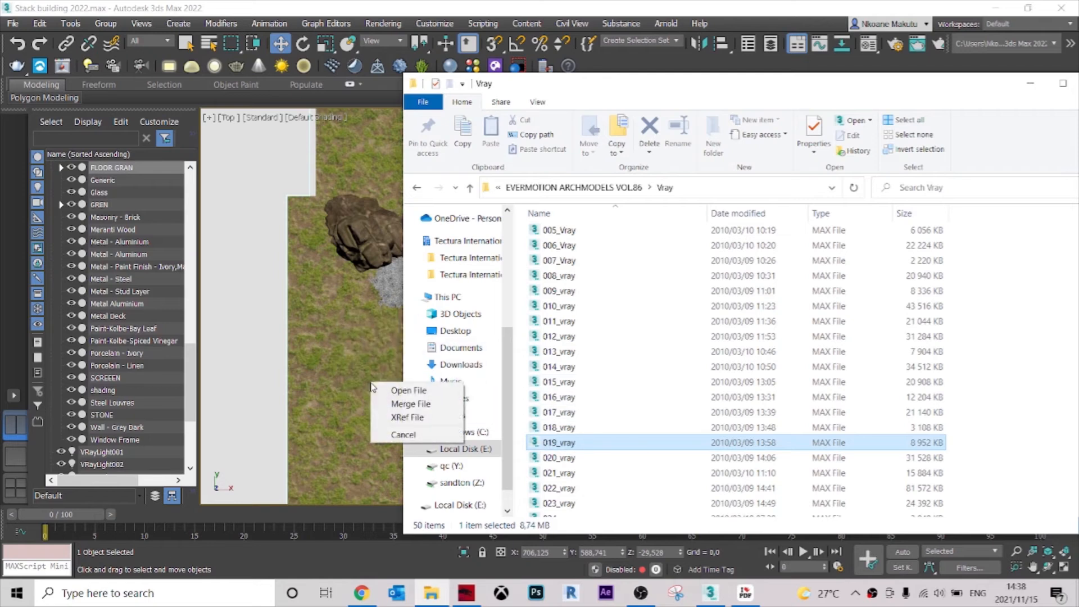
left_click(418, 403)
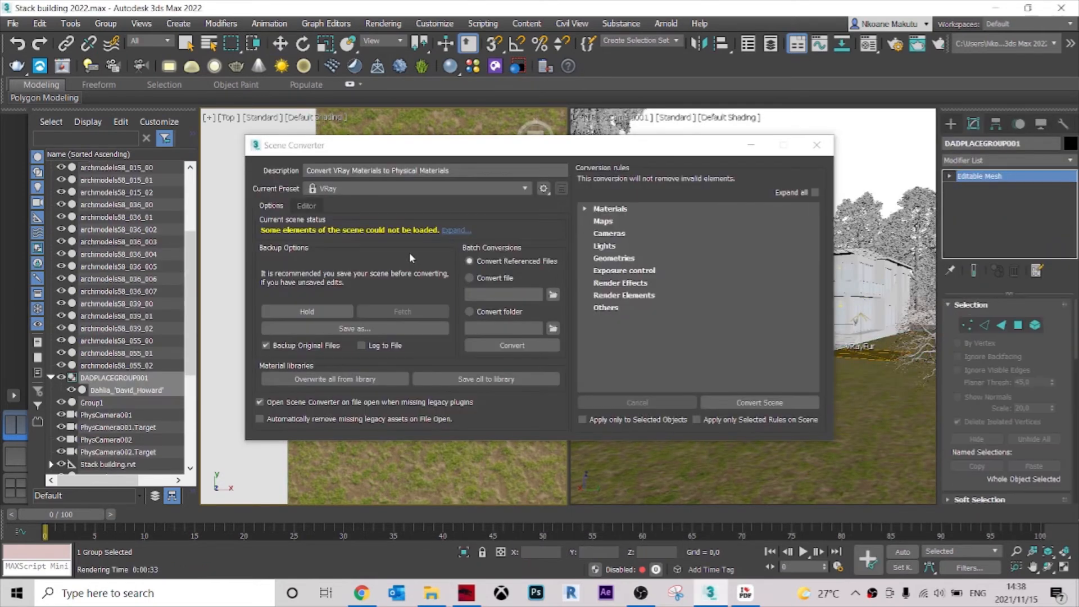
left_click(817, 147)
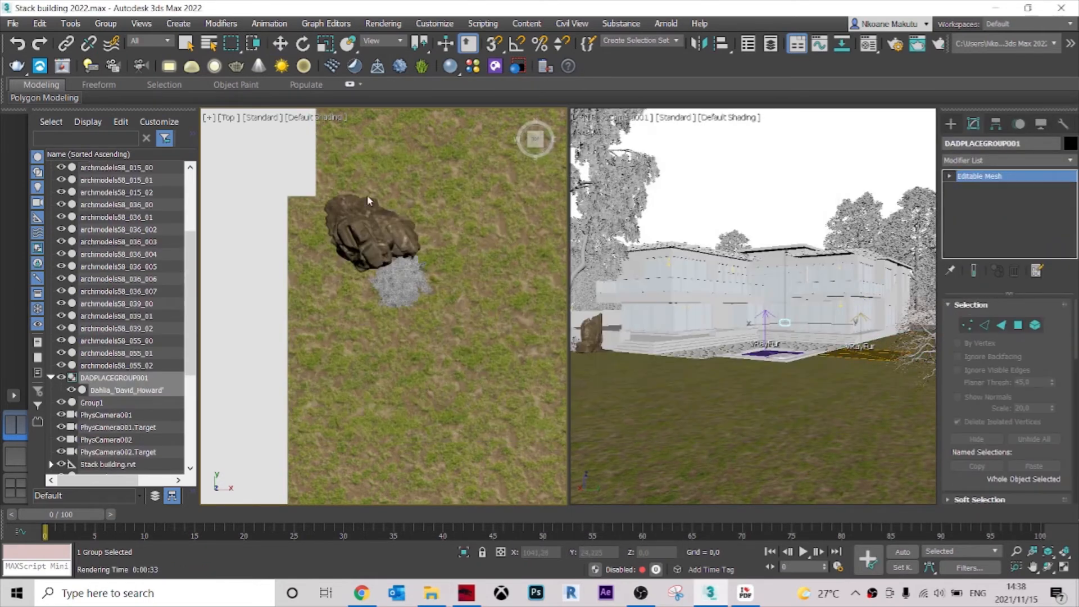
Ungroup the merged dahlia and move it beside the rock in the Top view, to about X 1080, Y 44.
scroll(432, 252, "down", 5)
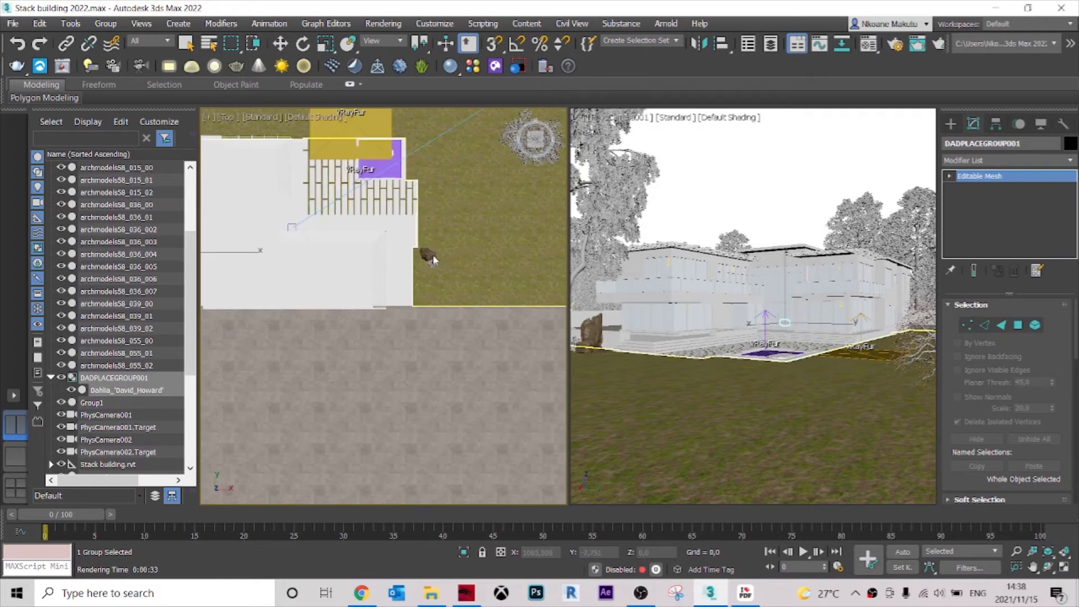
scroll(428, 253, "down", 5)
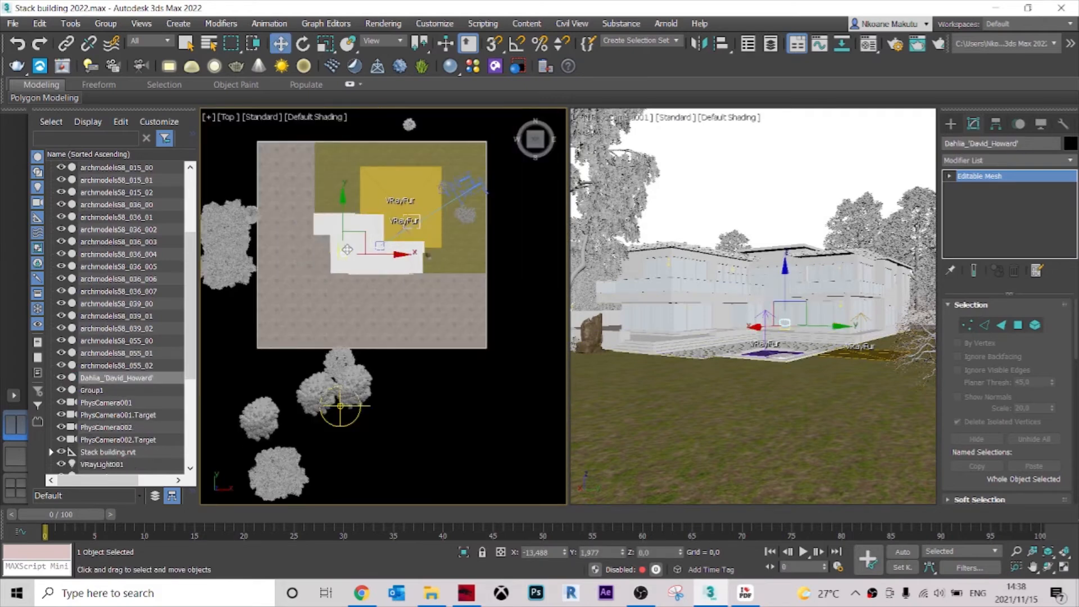
left_click_drag(345, 252, 443, 247)
scroll(433, 249, "up", 8)
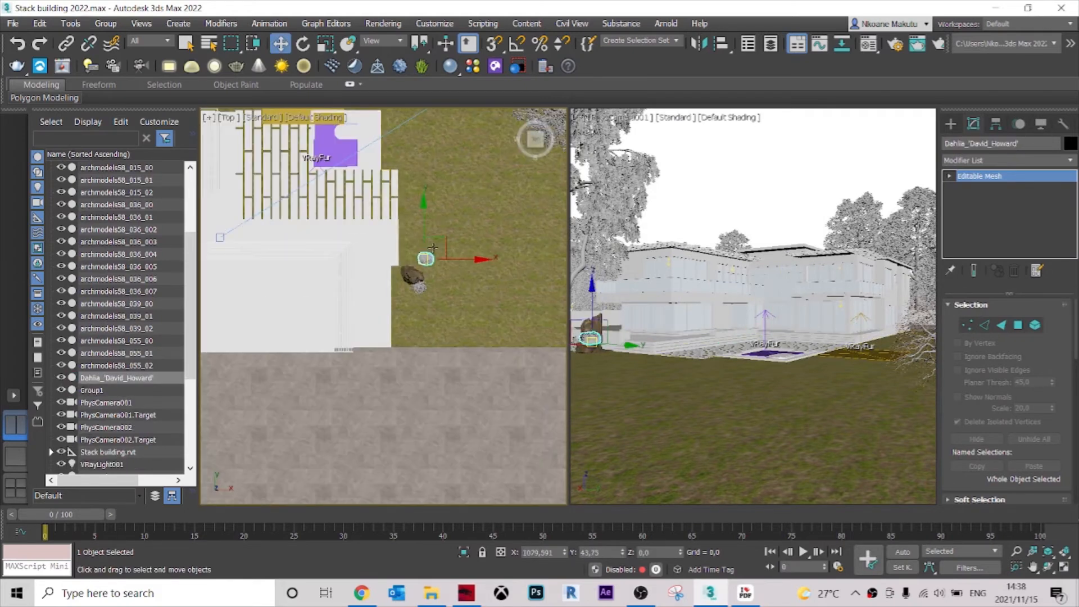
Place the dahlia between the rock and the steps, lower it by about 33 units to the ground, and deselect it.
left_click_drag(430, 264, 318, 316)
middle_click_drag(388, 338, 360, 328, "alt")
scroll(337, 315, "up", 2)
left_click_drag(360, 249, 359, 363)
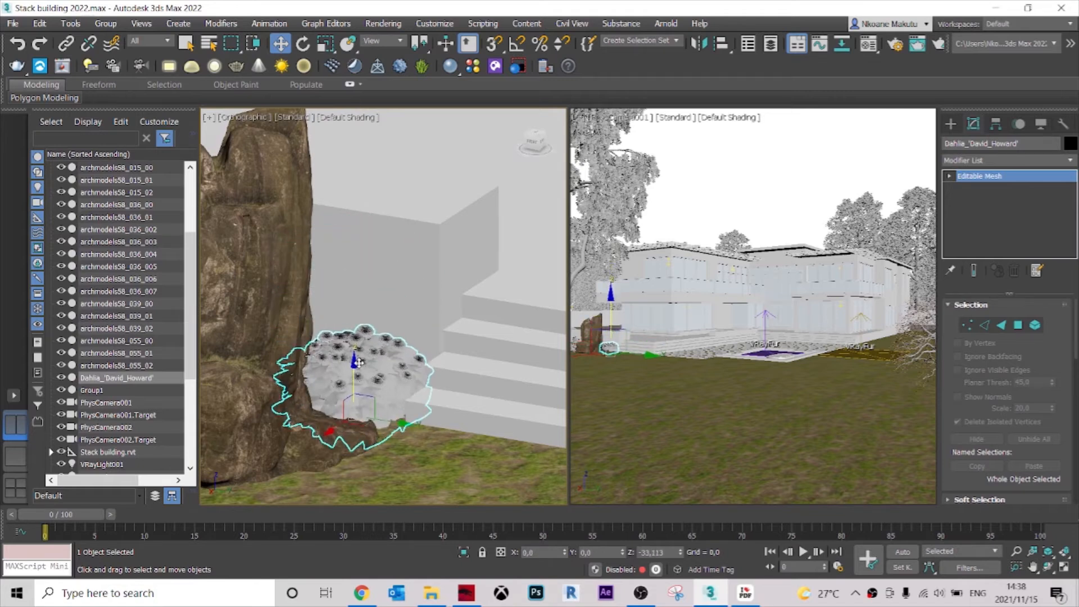
left_click(683, 211)
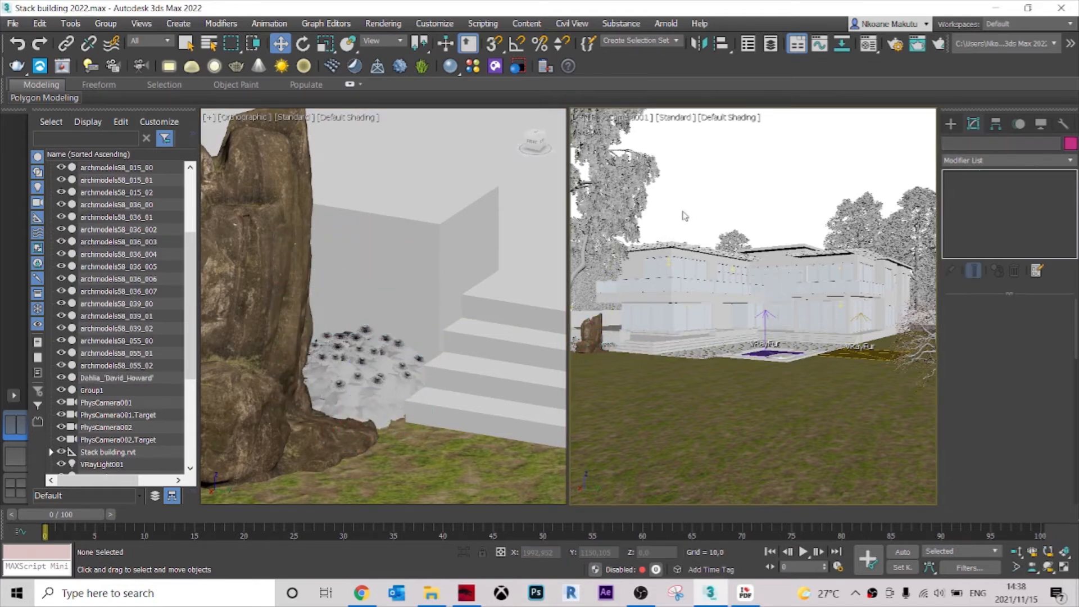
Look through the plant catalogue in iLovePDF from page 1 to page 6 for another flowering plant, and minimize it.
scroll(324, 359, "down", 4)
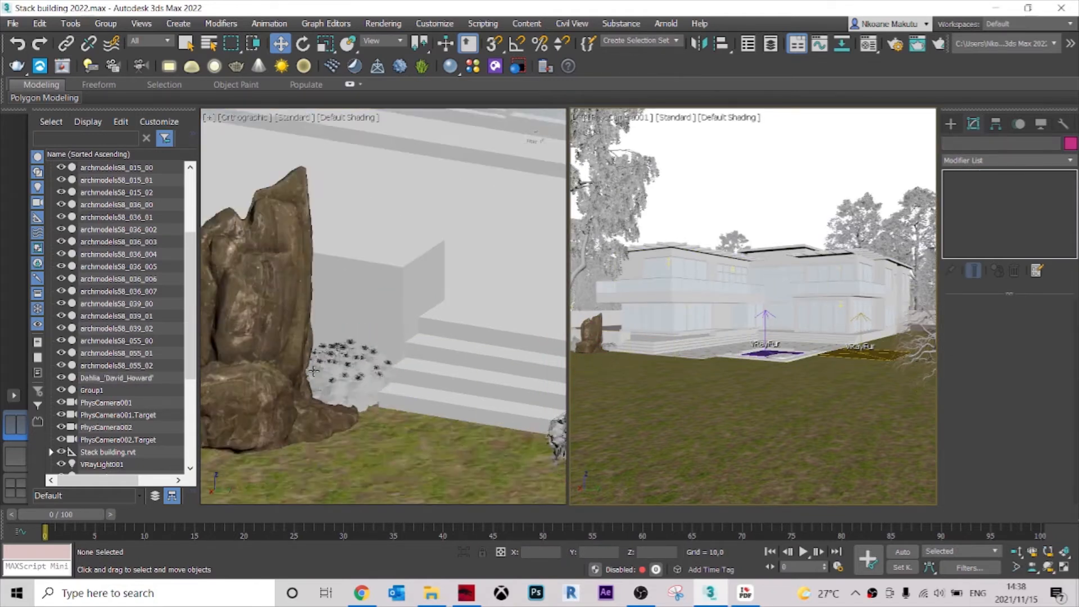
middle_click_drag(275, 422, 621, 604, "alt")
left_click(745, 599)
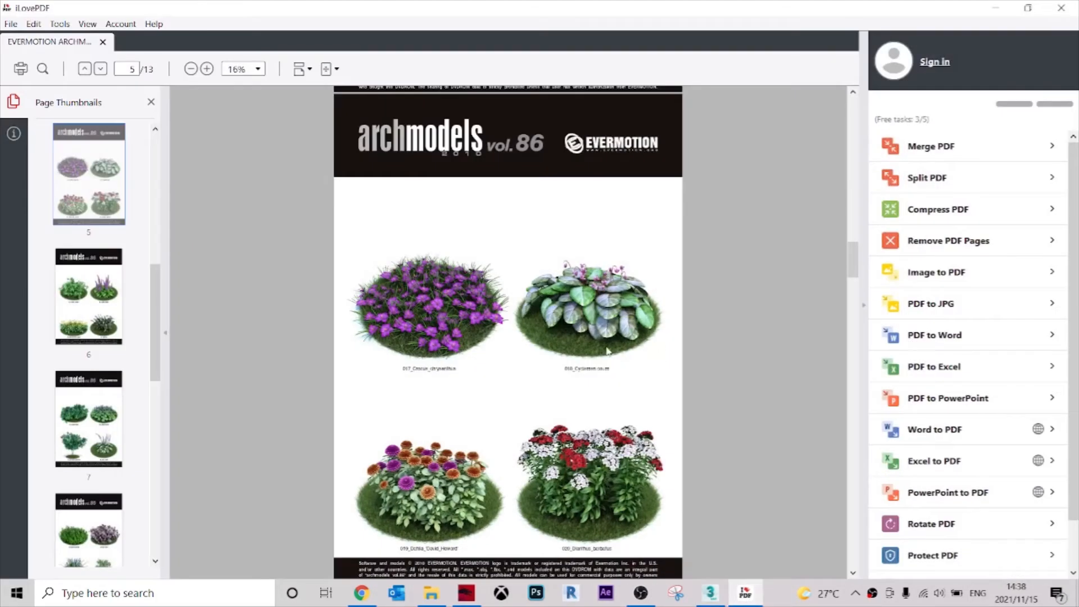
scroll(775, 324, "up", 1)
left_click_drag(854, 264, 832, 104)
scroll(831, 133, "down", 15)
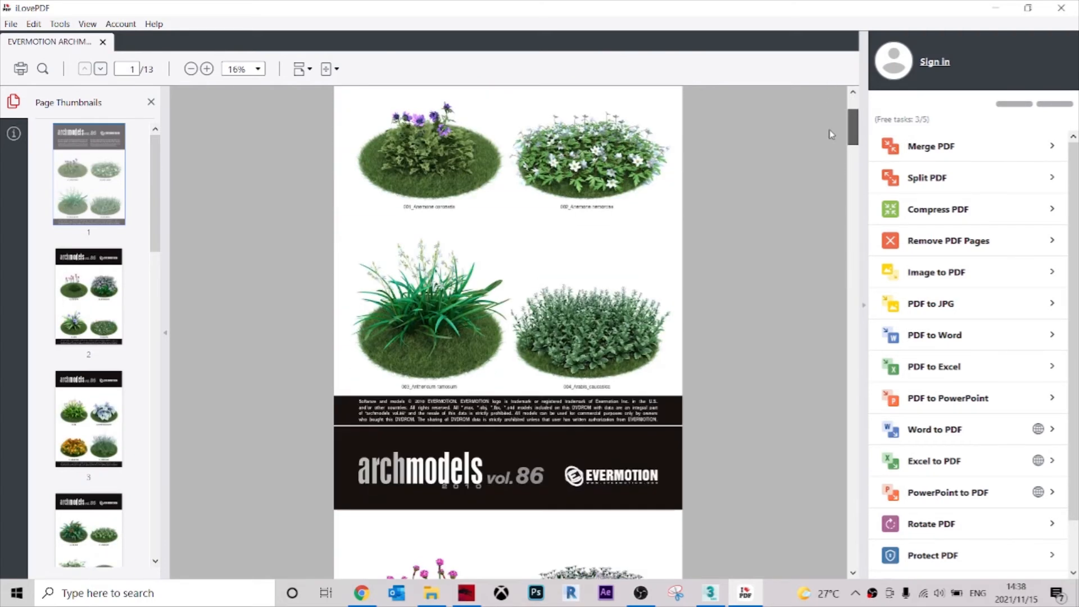
scroll(825, 240, "down", 5)
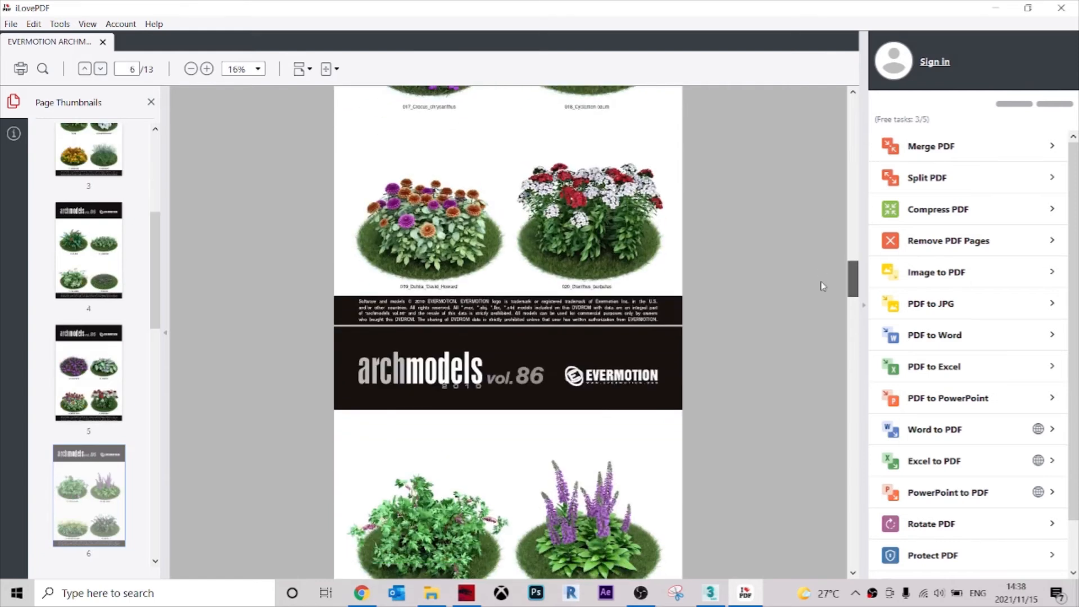
scroll(838, 236, "up", 8)
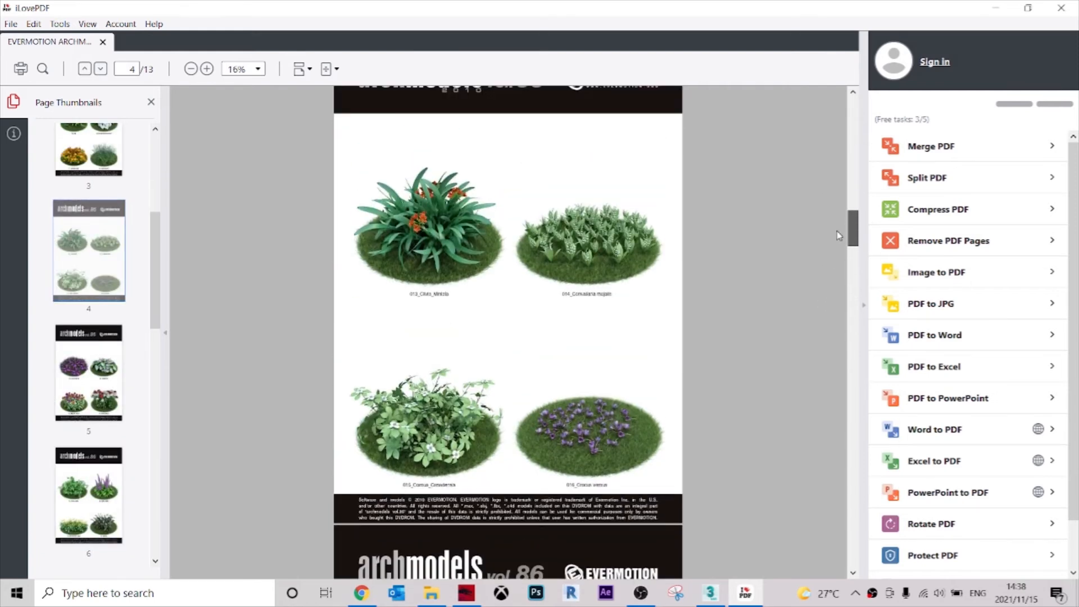
left_click(996, 14)
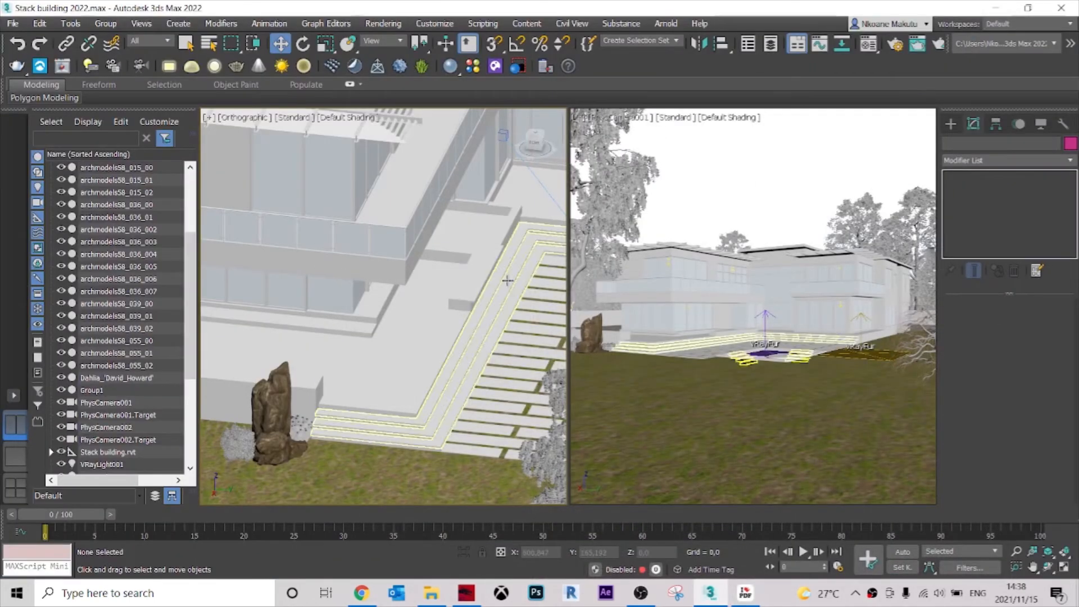
Merge the plant file 042_vray from the Archmodels Vray folder into the scene and dismiss the Scene Converter.
left_click(431, 595)
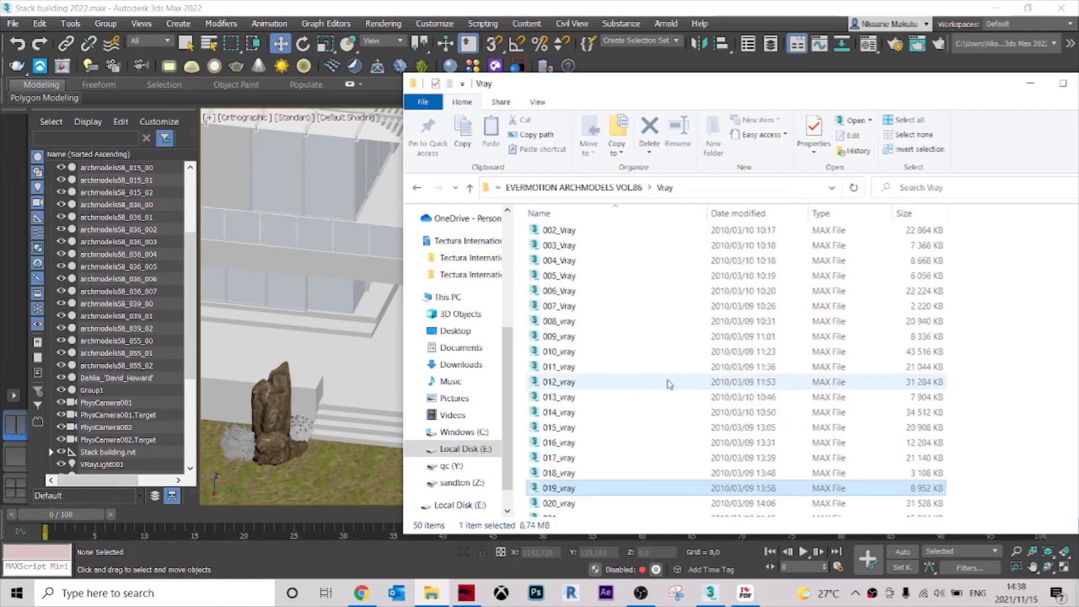
scroll(657, 382, "down", 2)
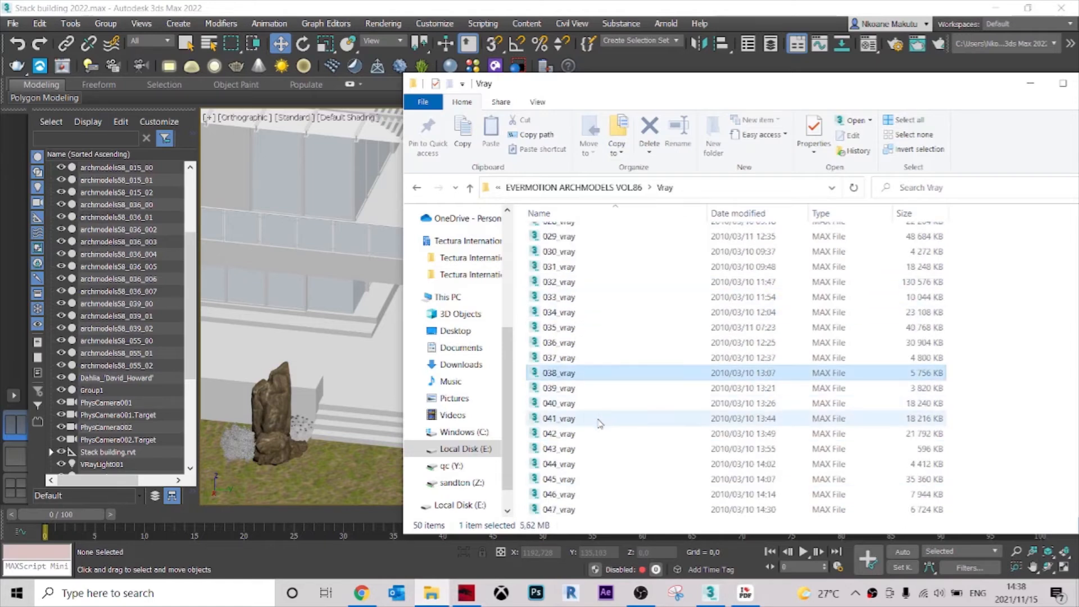
left_click(560, 436)
left_click_drag(560, 438, 343, 469)
left_click(372, 485)
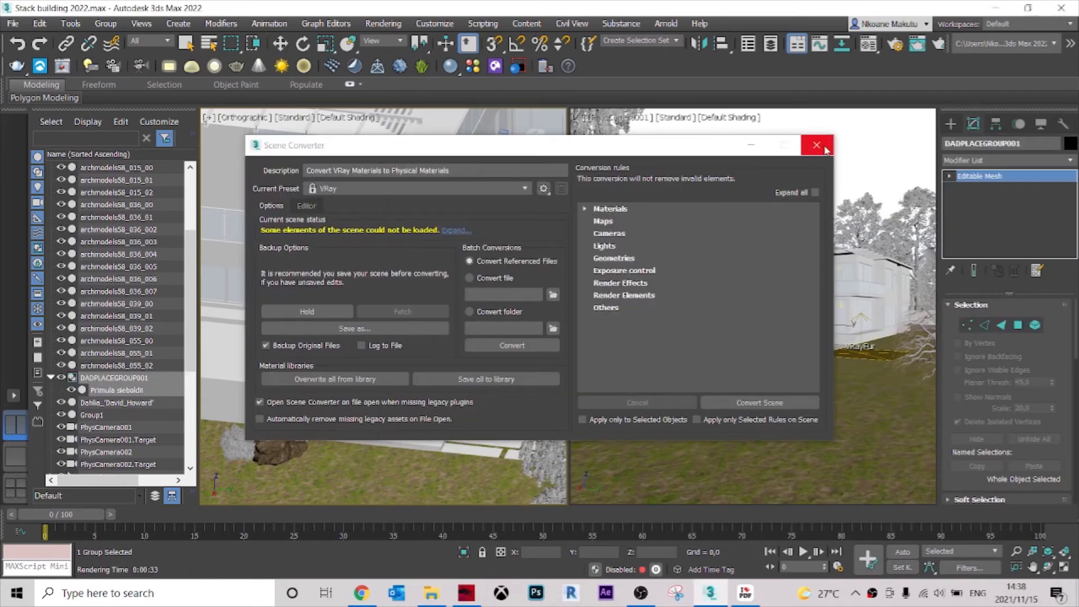
left_click(824, 148)
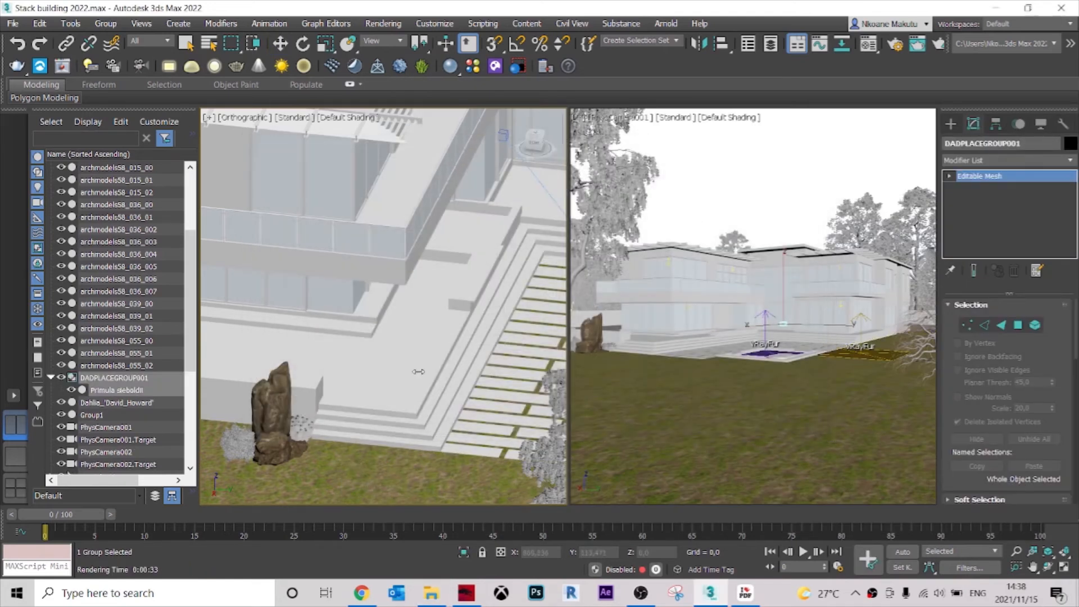
Ungroup the merged primula and move it near the rock in the Top view, to about X 1098, Y 38.
scroll(418, 372, "down", 7)
scroll(417, 373, "up", 3)
key("t")
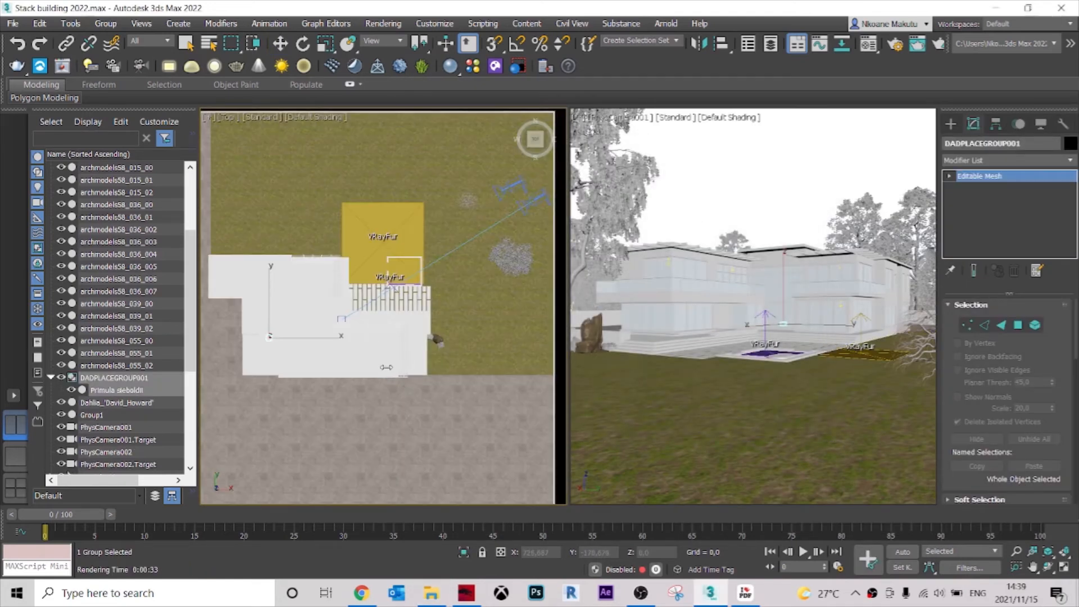
left_click(270, 371)
left_click_drag(294, 316, 440, 310)
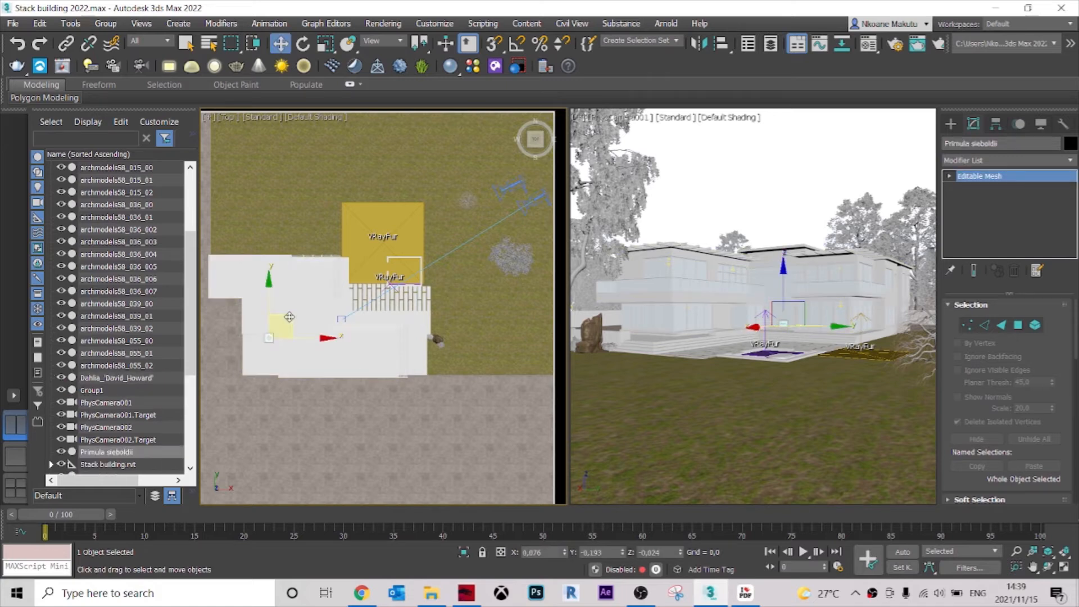
scroll(467, 312, "up", 10)
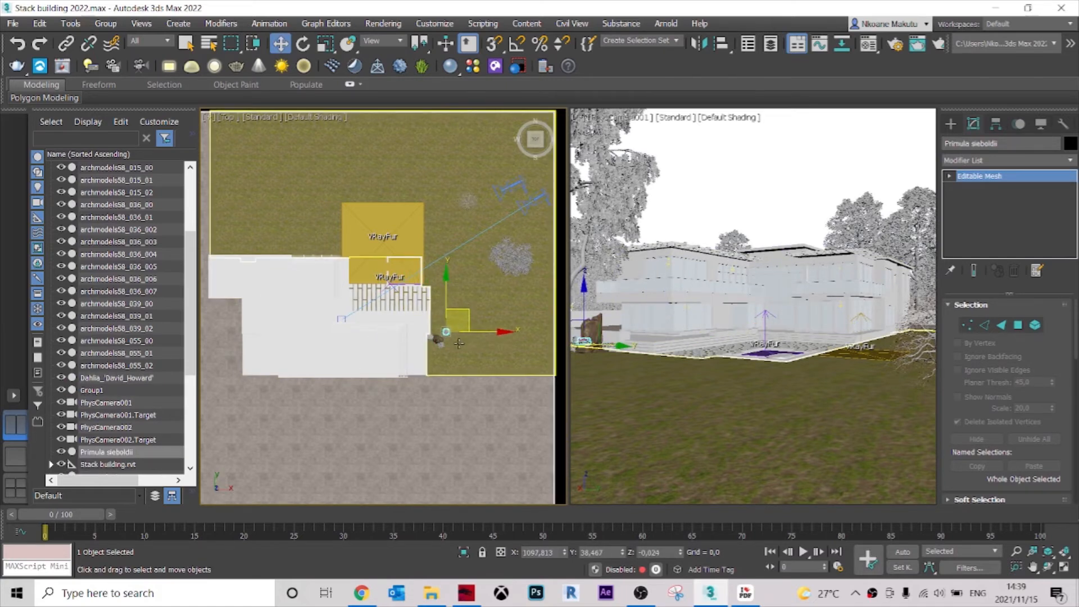
Move the primula against the rock to about X 1081, Y 12, and lower it onto the lawn at about Z -38.
middle_click_drag(416, 347, 397, 345, "alt")
key("t")
scroll(451, 329, "up", 10)
scroll(295, 346, "up", 3)
middle_click_drag(295, 346, 445, 280)
left_click_drag(425, 293, 381, 358)
middle_click_drag(381, 358, 319, 317, "alt")
scroll(328, 325, "up", 4)
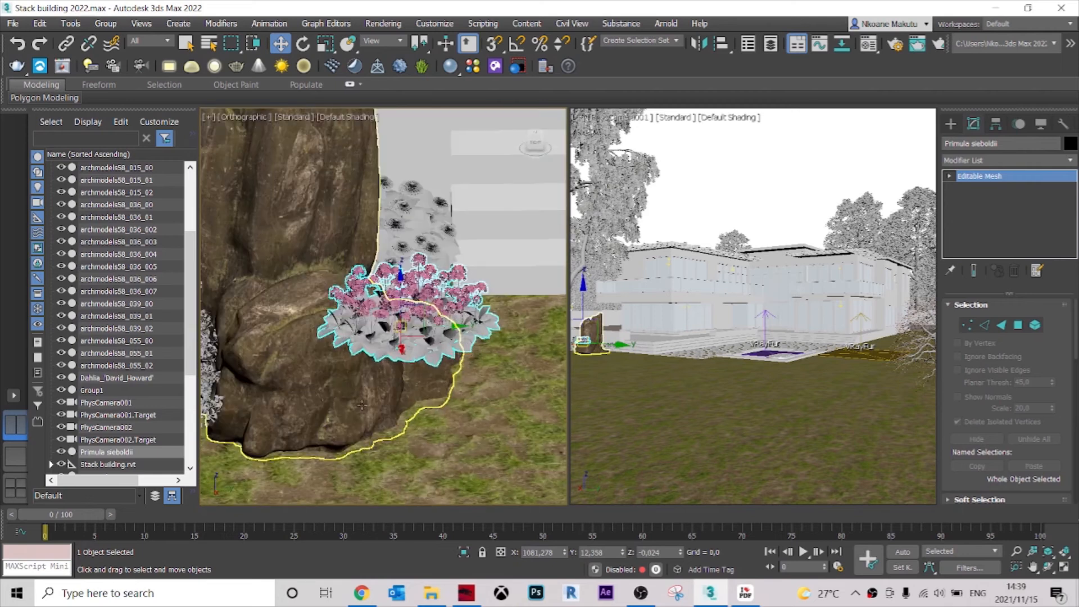
left_click_drag(400, 279, 378, 421)
Clone the primula as a copy beside the original in the Top view, at about X 1082, Y 7, and deselect it.
key("t")
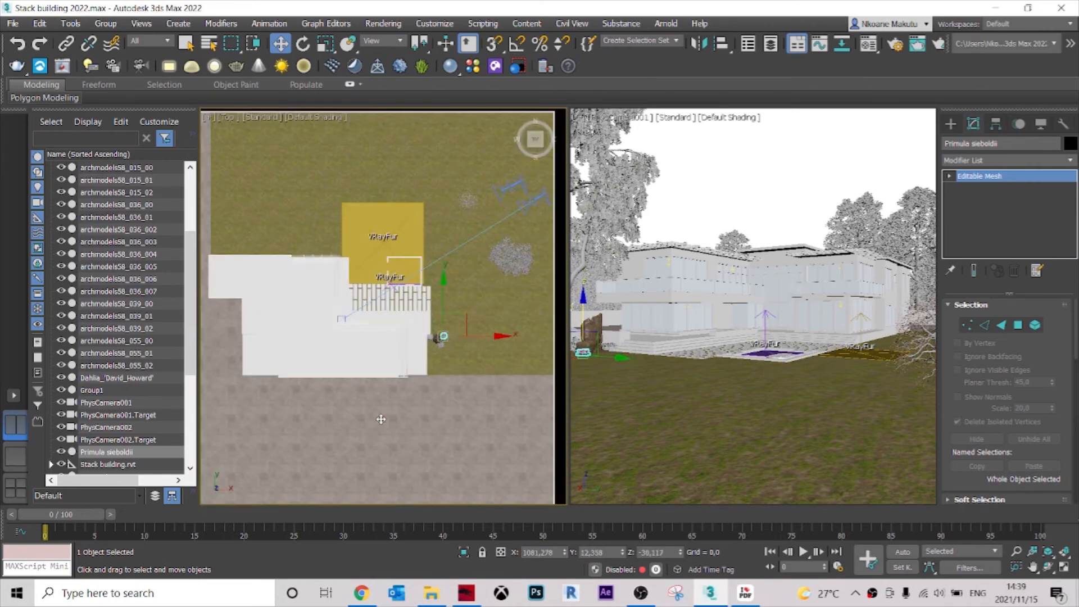
scroll(373, 154, "up", 2)
mouse_move(382, 163)
left_mouse_down()
mouse_move(401, 217)
mouse_move(381, 173)
left_mouse_up()
left_click(553, 358)
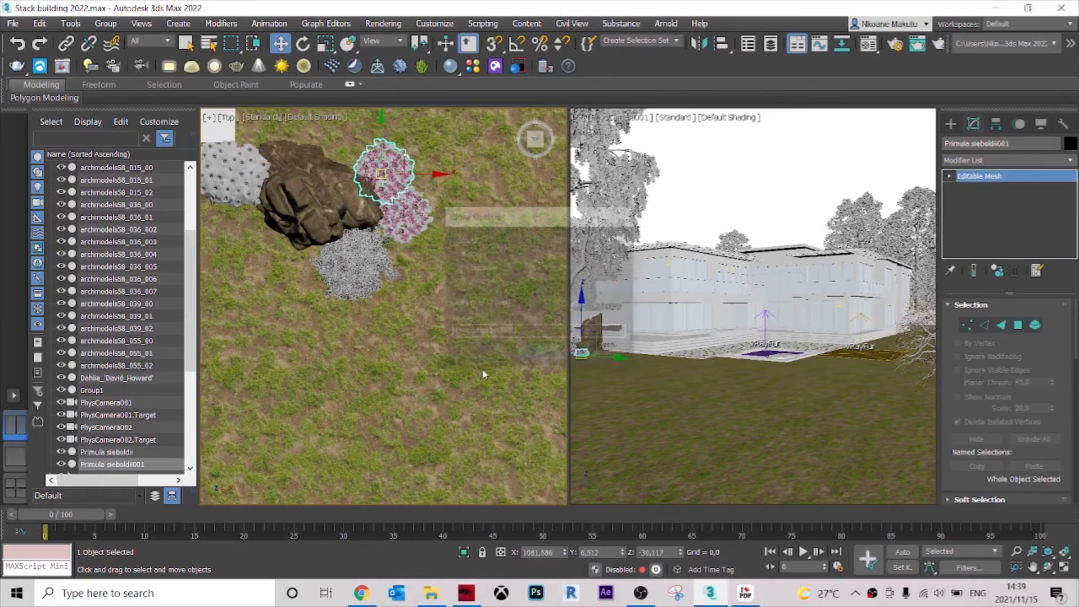
left_click(708, 212)
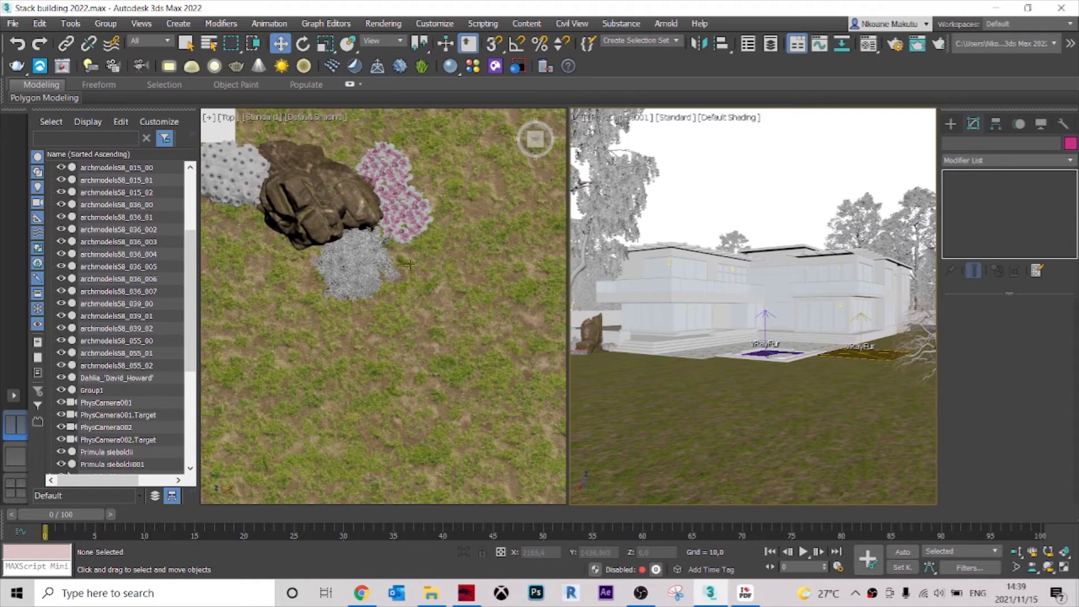
Add two more primula copies along the rock's edge in the Top view, the last at about X 1035, Y 33, and deselect.
middle_click_drag(409, 264, 462, 362)
left_click(441, 277)
left_click_drag(441, 276, 353, 225, "shift")
left_click(541, 356)
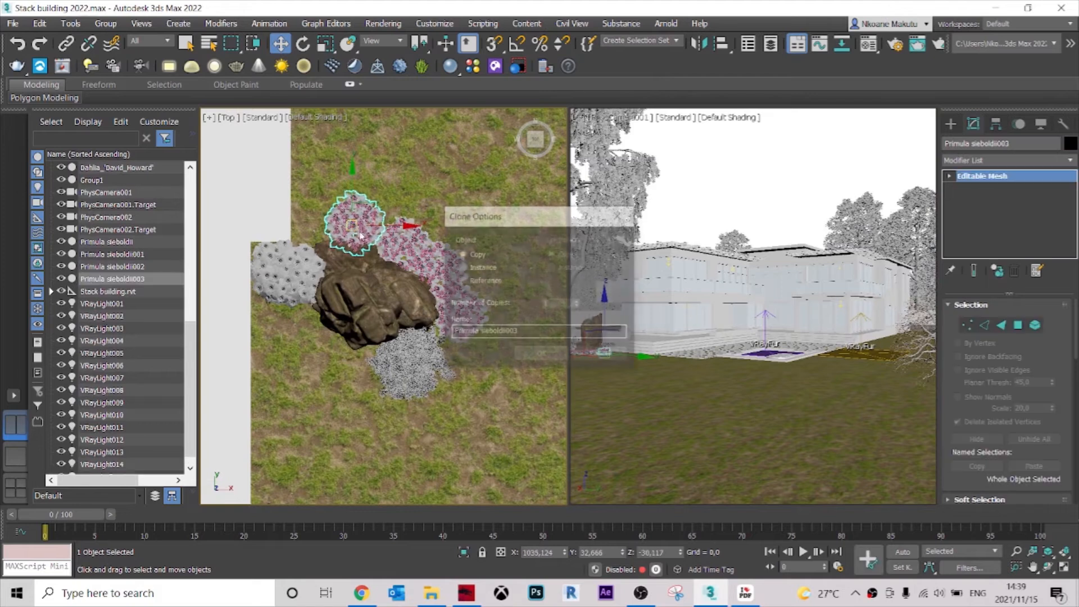
left_click(541, 355)
left_click(689, 204)
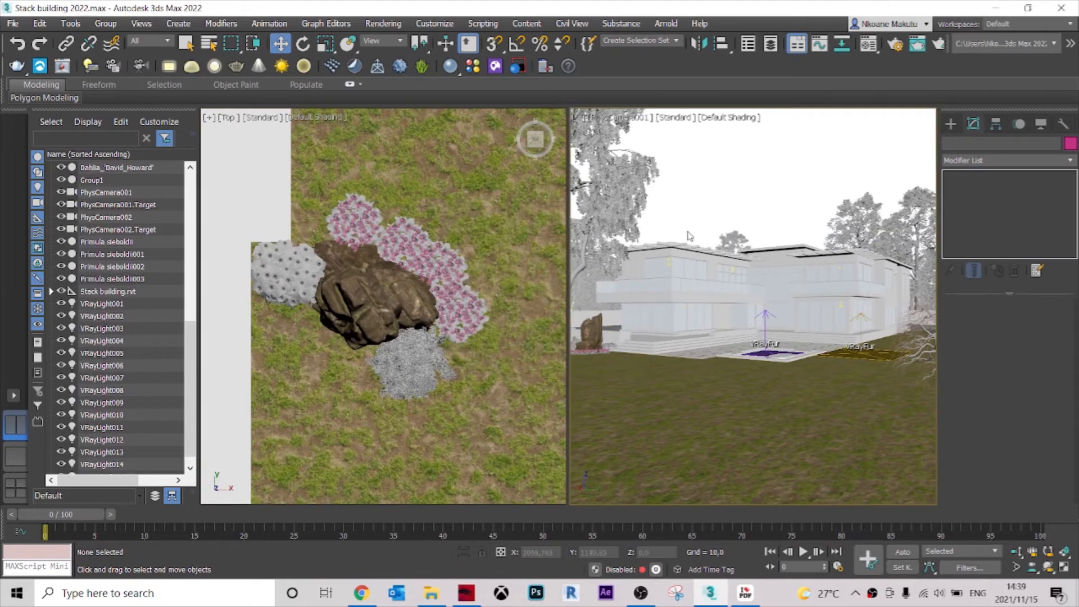
Rotate the last primula copy, next to the house-side end of the row, about 75 degrees around Z.
left_click(365, 233)
scroll(365, 233, "up", 3)
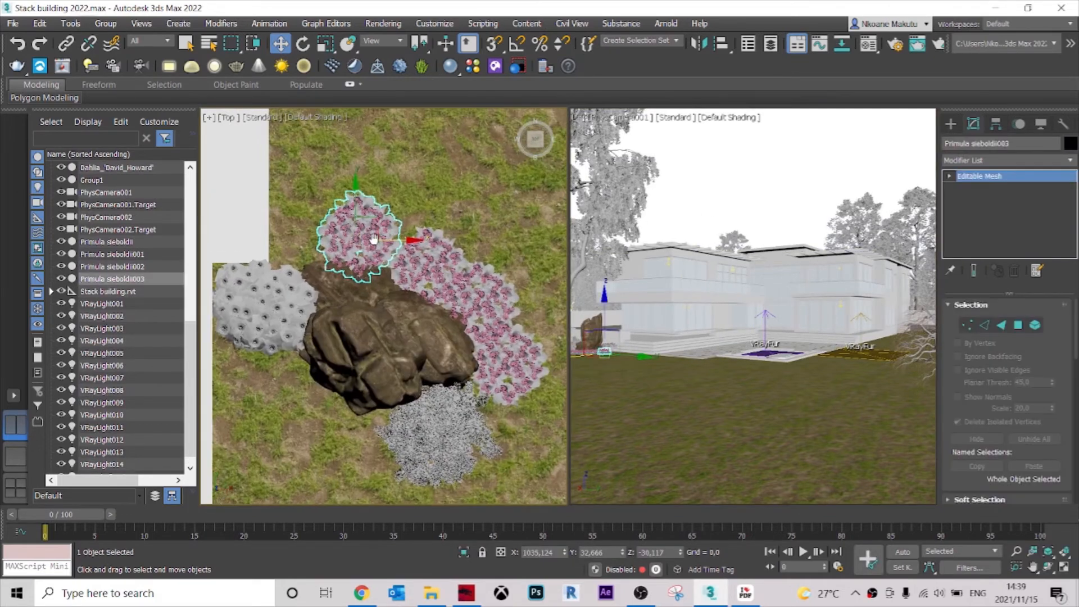
key("r")
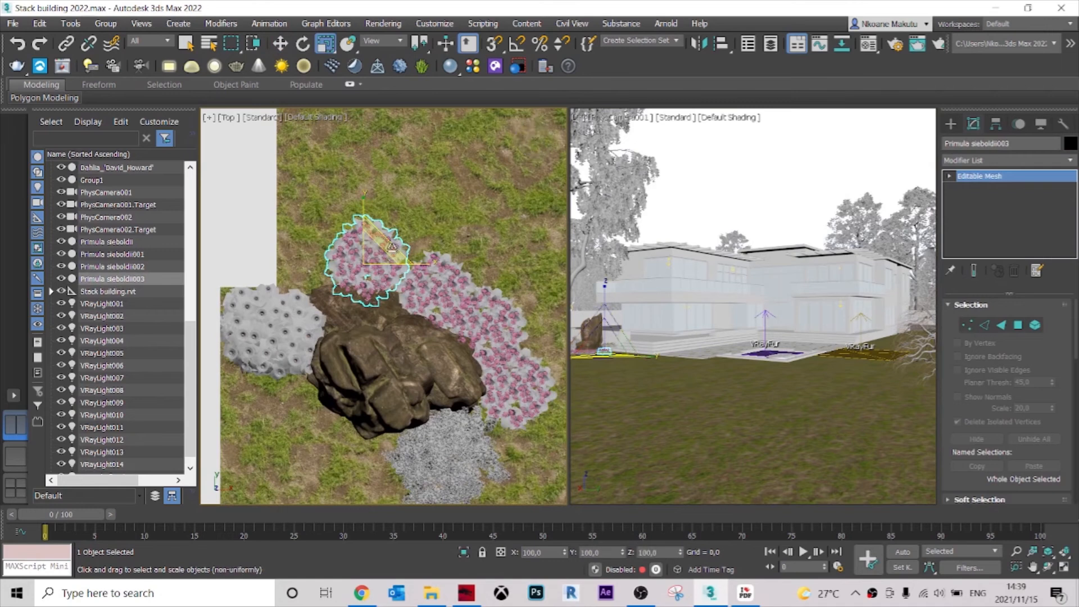
key("e")
left_click_drag(405, 229, 338, 180)
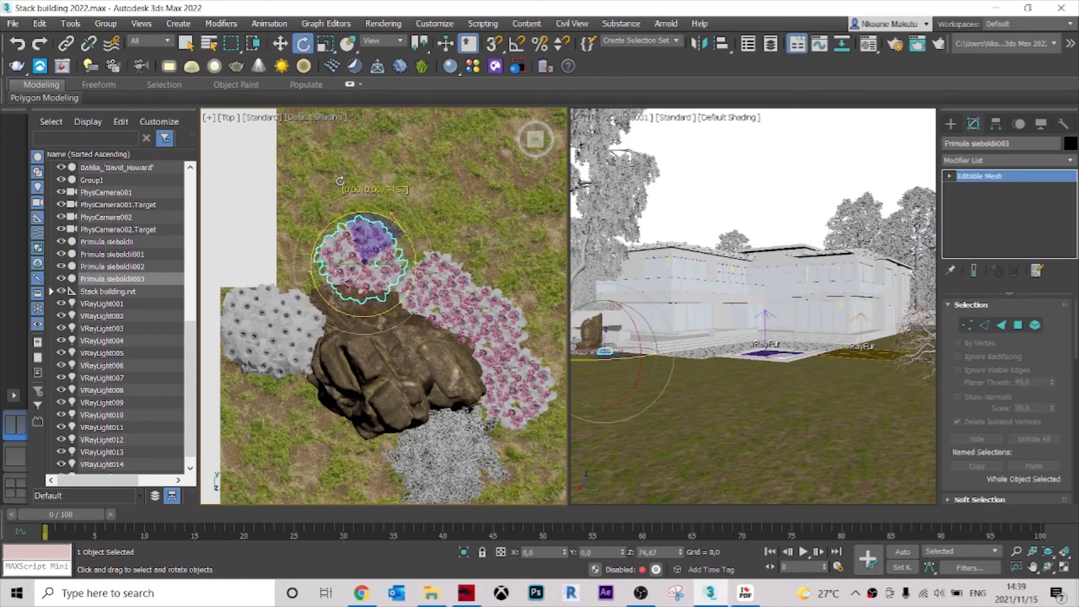
Rotate a middle primula clump and turn the original primula about -141 degrees around Z, then clear the selection.
left_click(451, 293)
left_click_drag(451, 292, 615, 266)
left_click(510, 364)
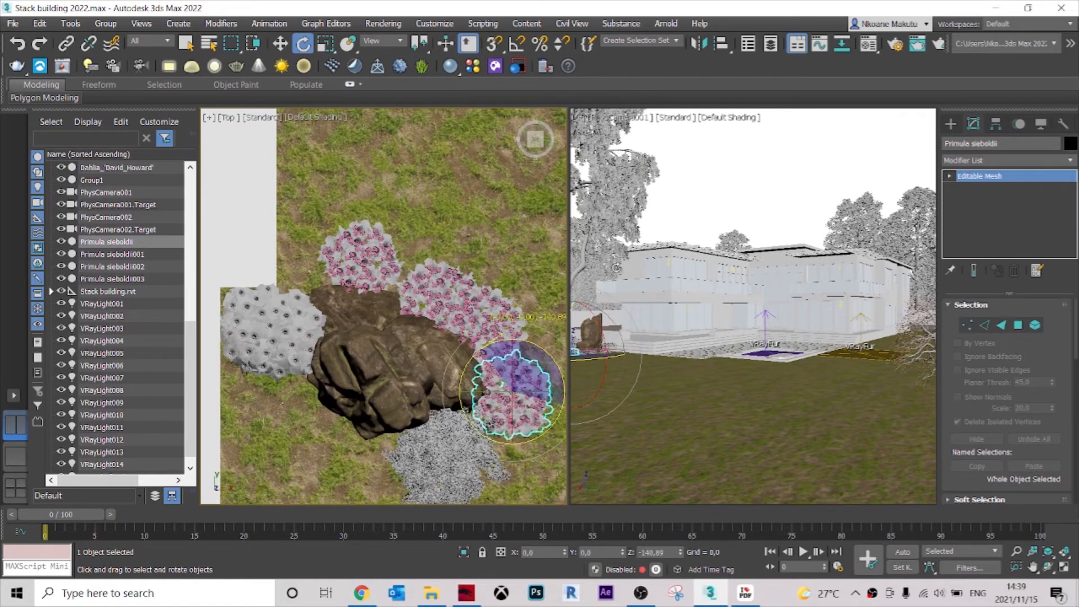
left_click(690, 200)
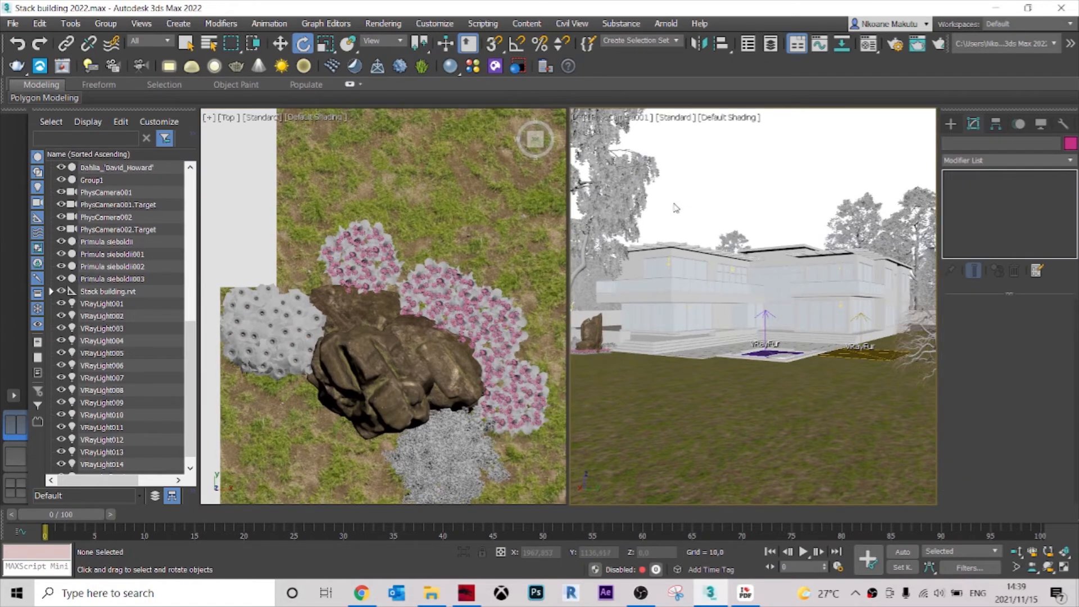
Nudge the last primula copy closer to the rock and its neighbouring clump in the Top view, and deselect it.
left_click(336, 262)
key("w")
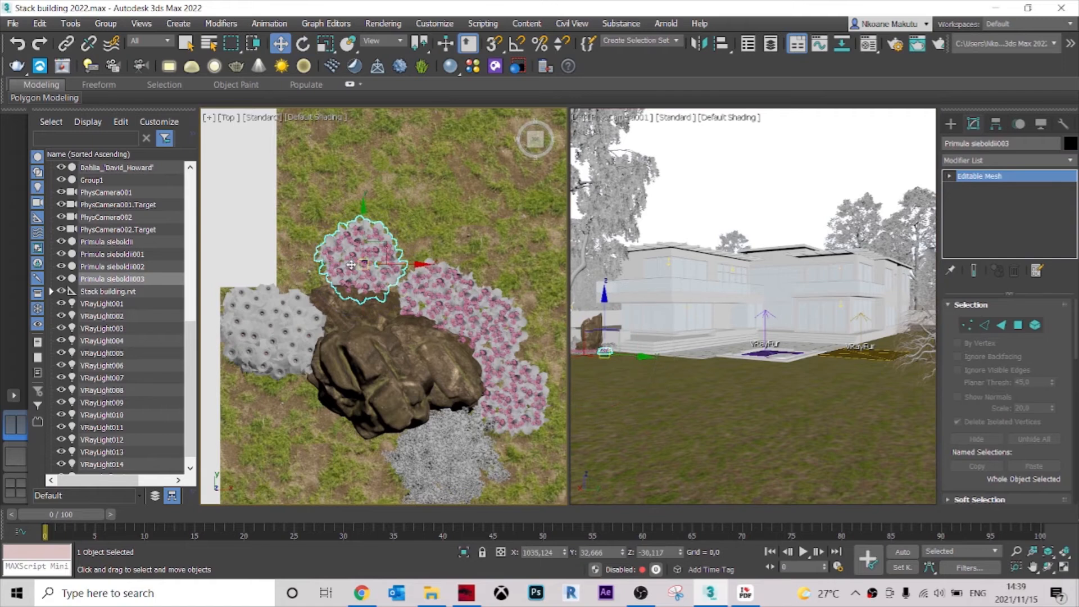
left_click_drag(368, 264, 372, 272)
left_click(401, 237)
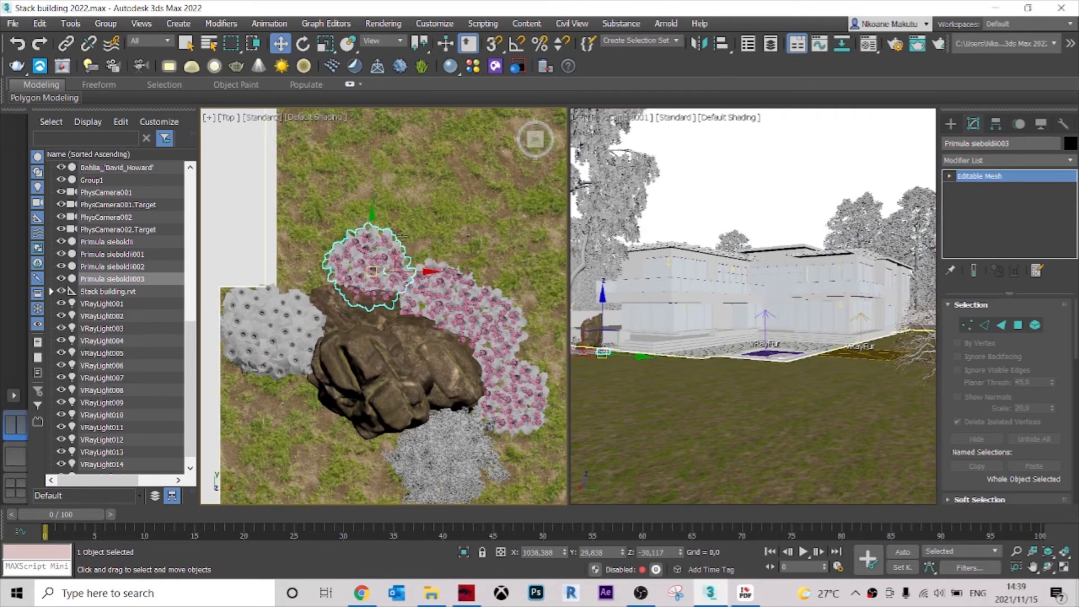
Clear the selection, look through the Archmodels vol. 86 catalogue for another plant, and merge 020_vray into the scene.
left_click(694, 187)
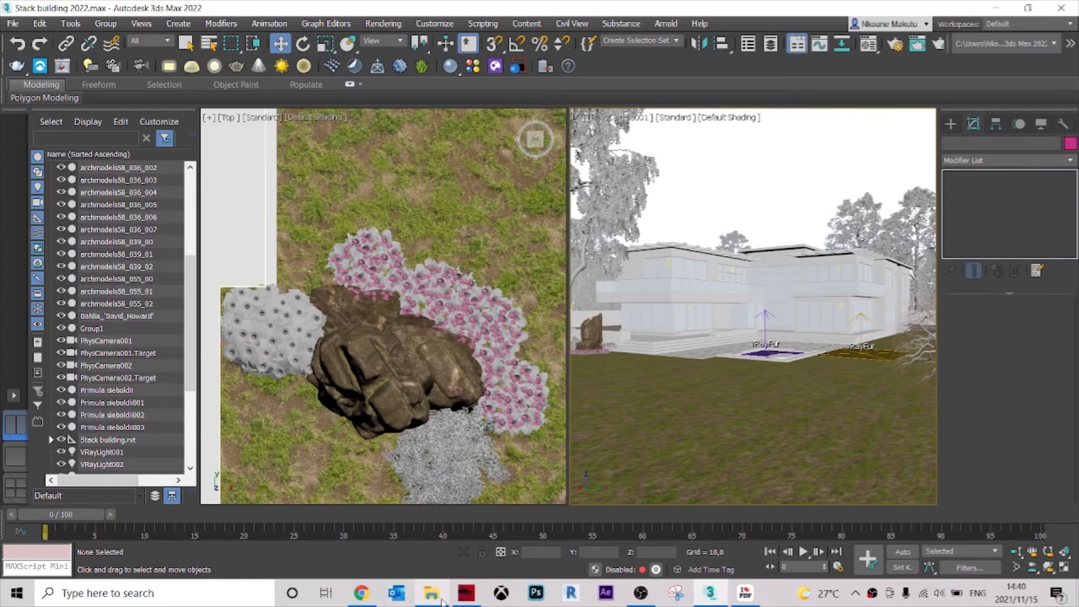
left_click(432, 600)
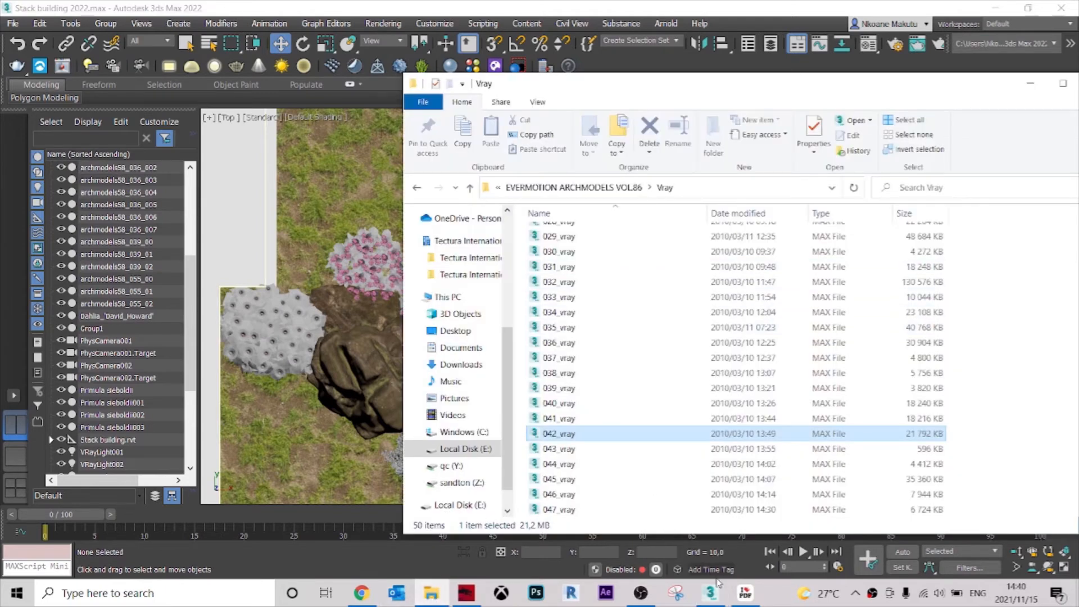
left_click(751, 598)
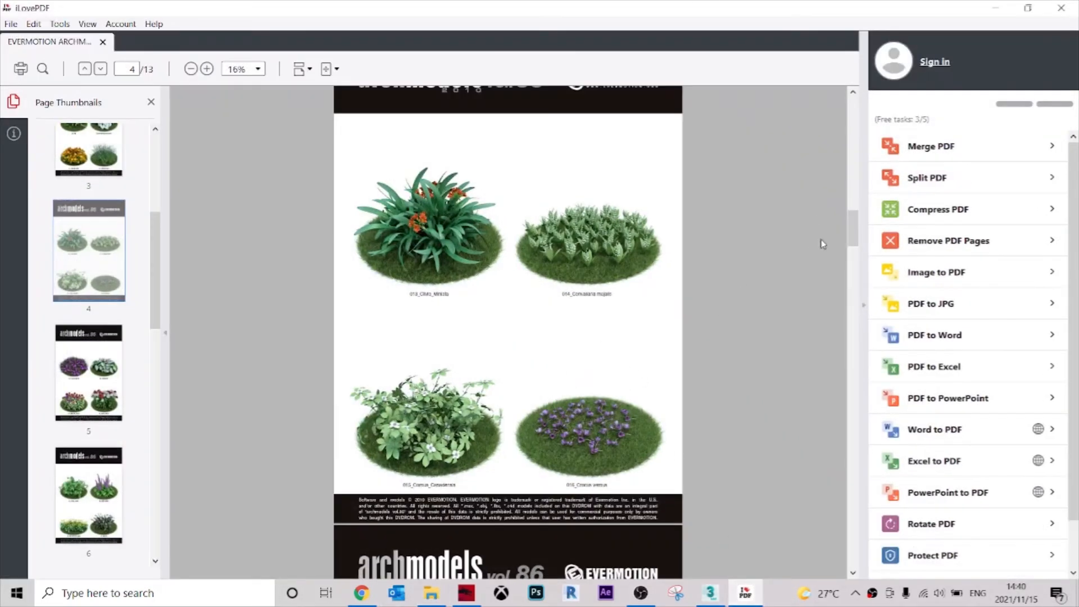
scroll(622, 280, "up", 5)
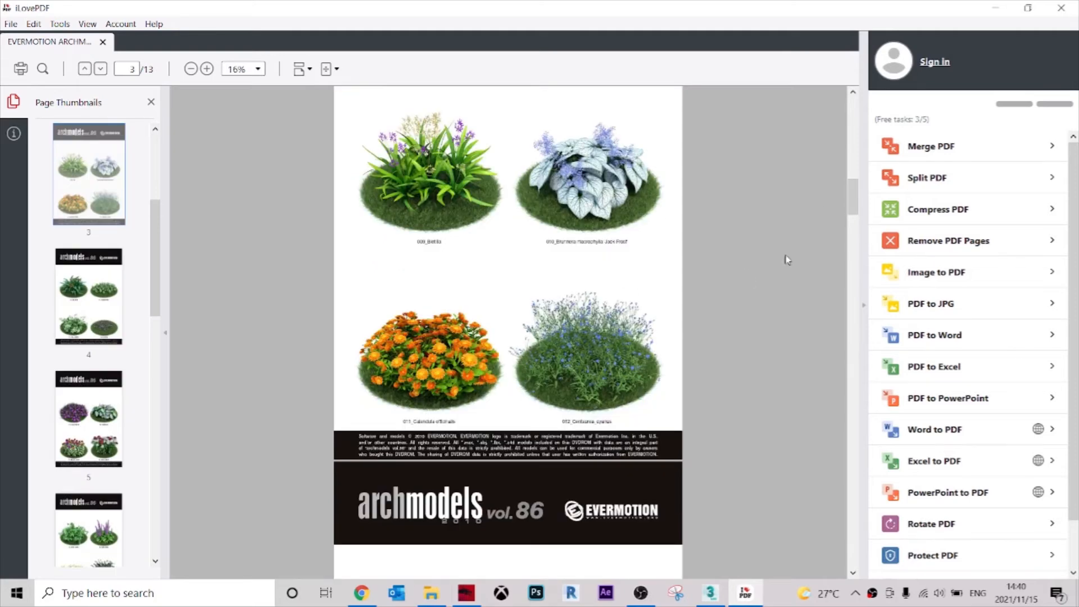
left_click_drag(853, 201, 835, 280)
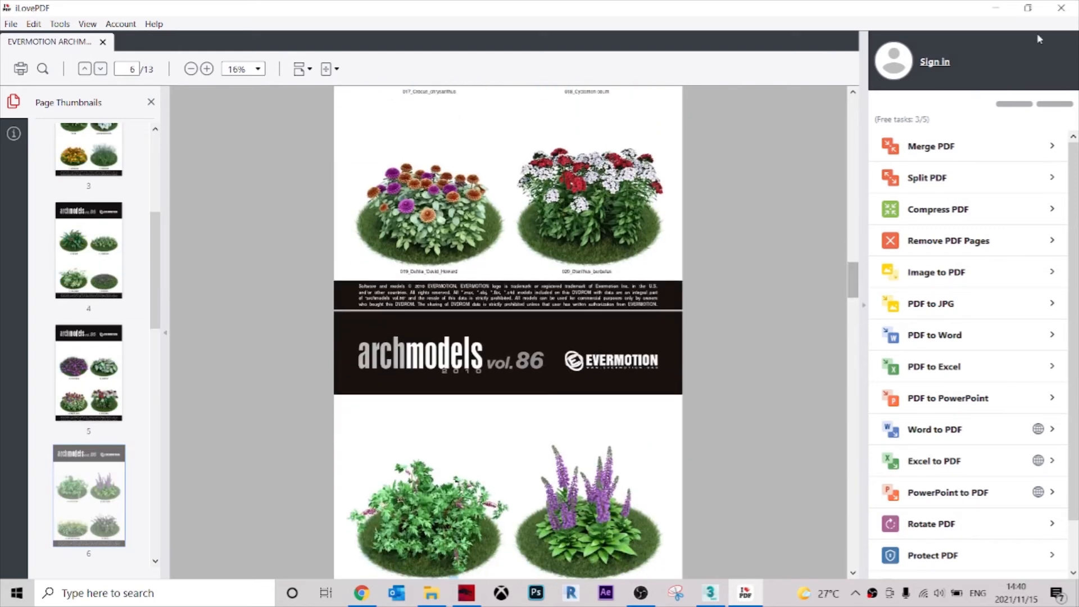
left_click(993, 8)
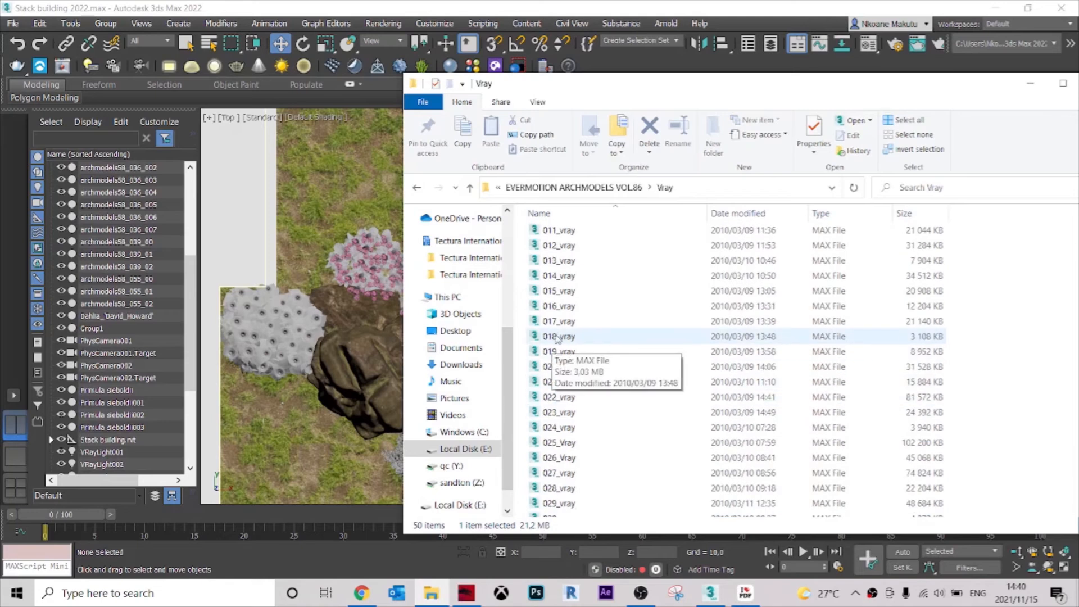
left_click(567, 370)
left_click_drag(577, 370, 364, 209)
left_click(392, 233)
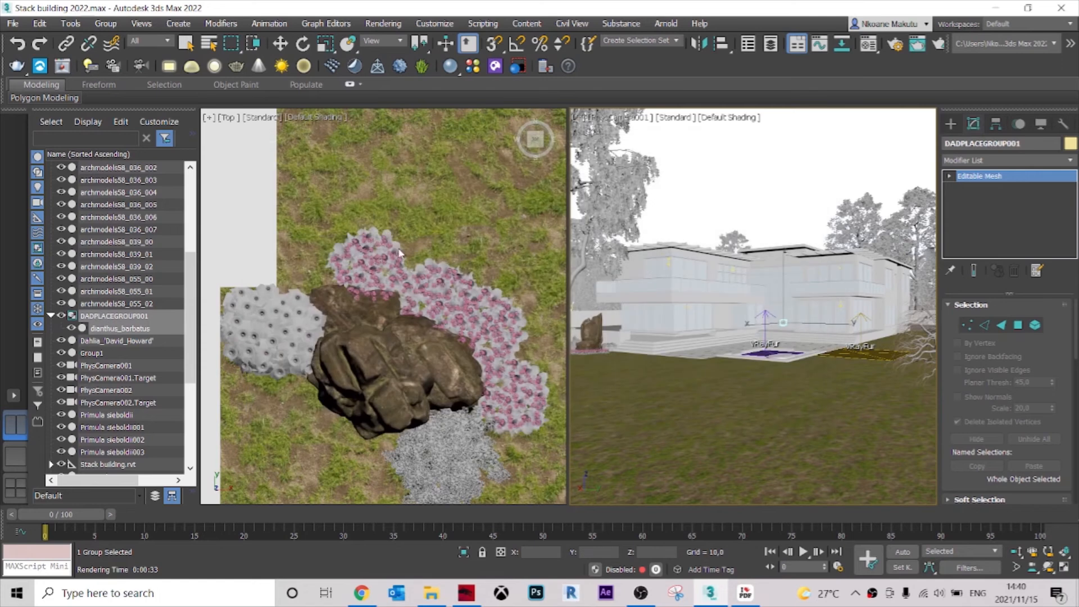
Move the dianthus onto the lawn beside the terrace's outer corner, at about X 967, Y 505.
scroll(399, 254, "down", 5)
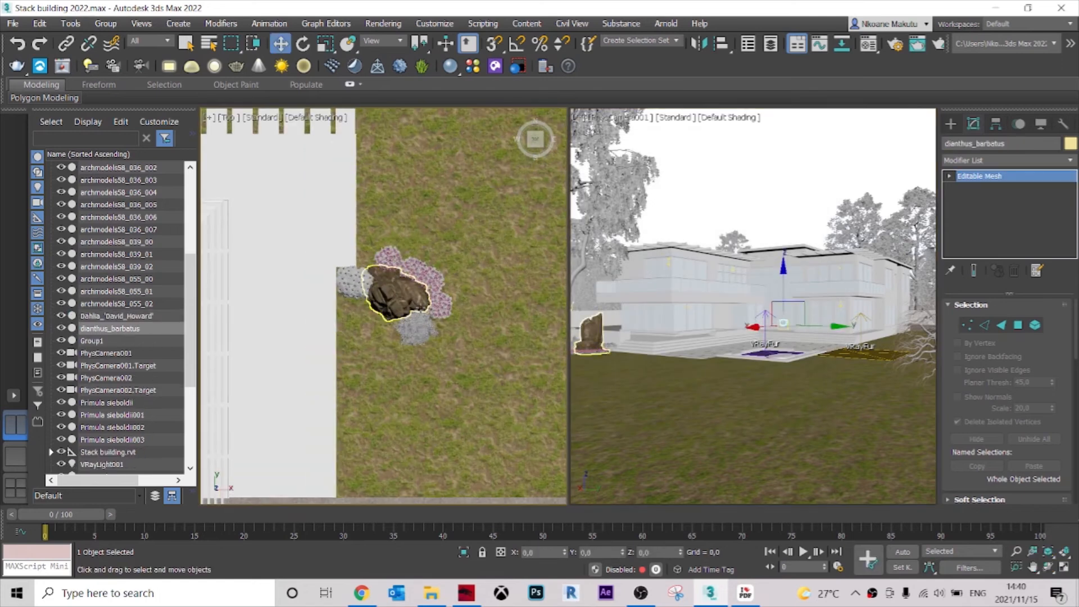
scroll(419, 308, "down", 6)
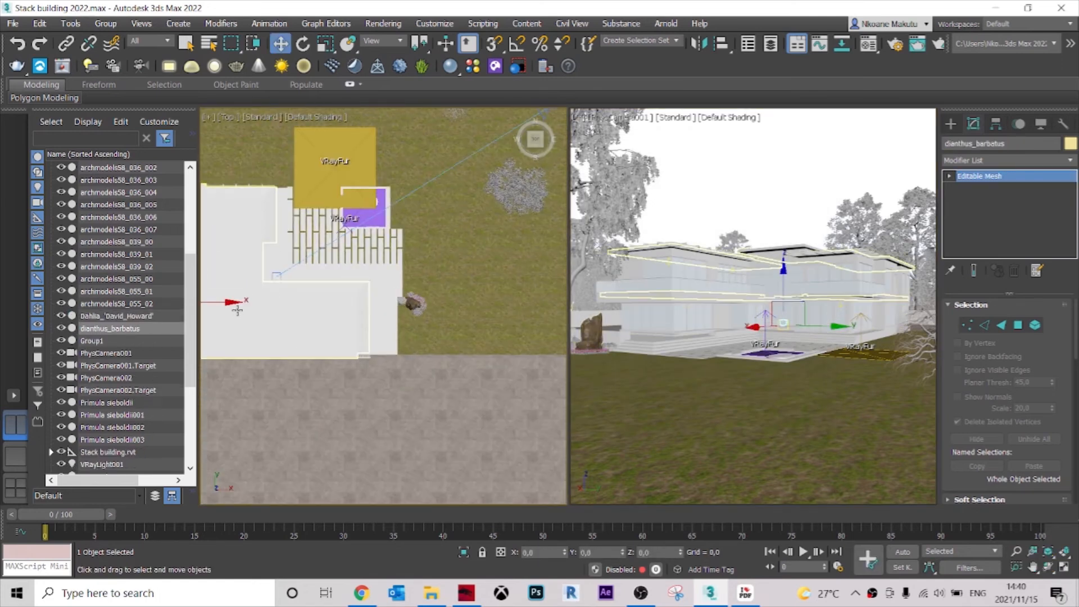
left_click_drag(231, 304, 480, 279)
left_click_drag(422, 255, 410, 171)
scroll(408, 177, "up", 2)
scroll(408, 178, "up", 2)
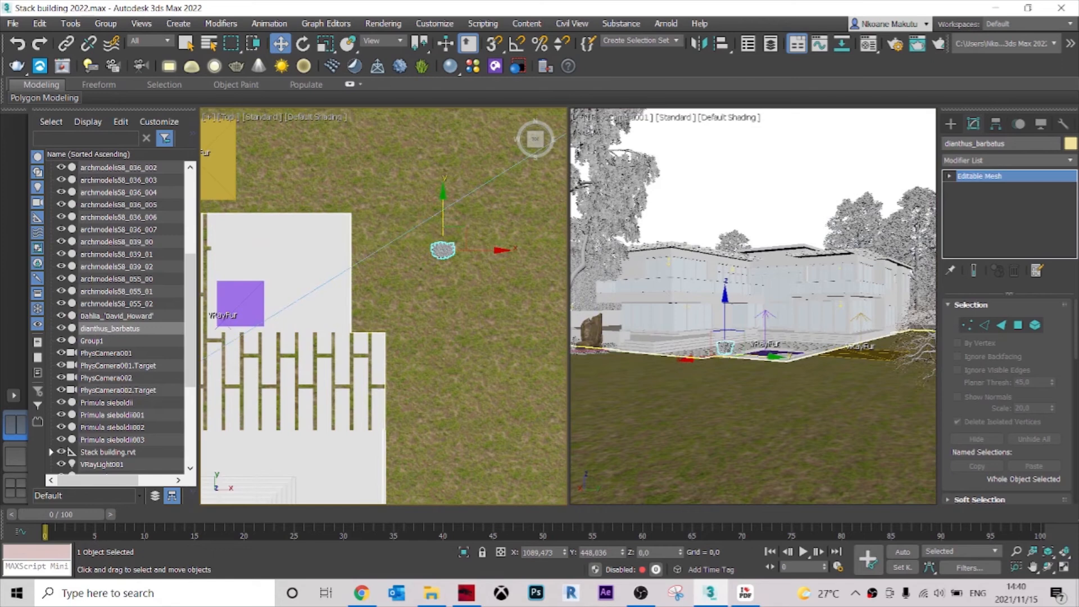
left_click_drag(440, 247, 365, 214)
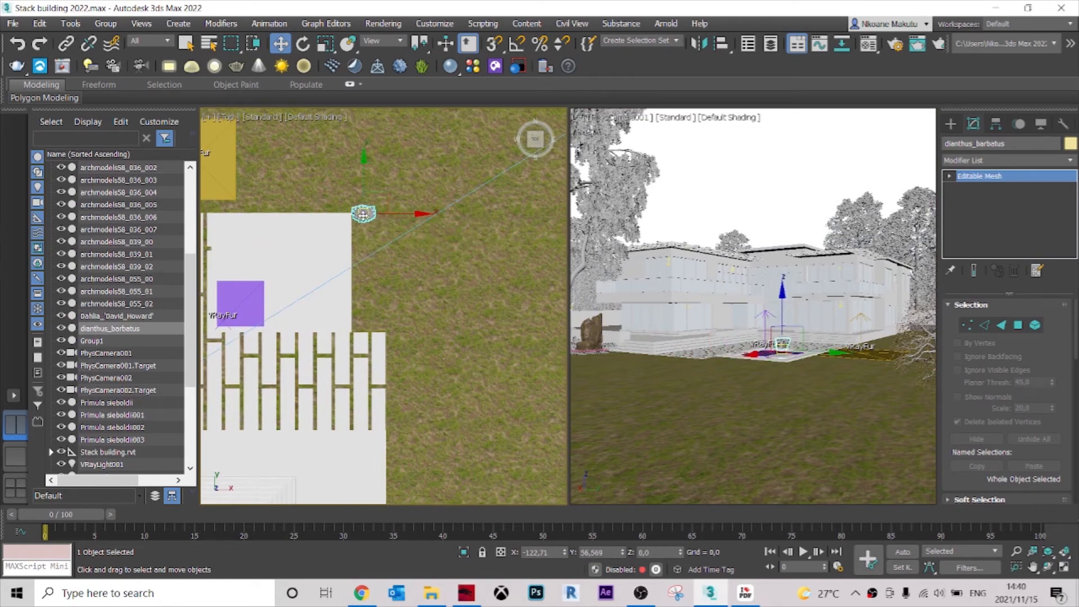
mouse_move(363, 212)
middle_mouse_down("alt")
mouse_move(390, 272)
mouse_move(357, 204)
middle_mouse_up("alt")
Lower the dianthus to ground level, at about Z -38.
left_click_drag(354, 188, 344, 274)
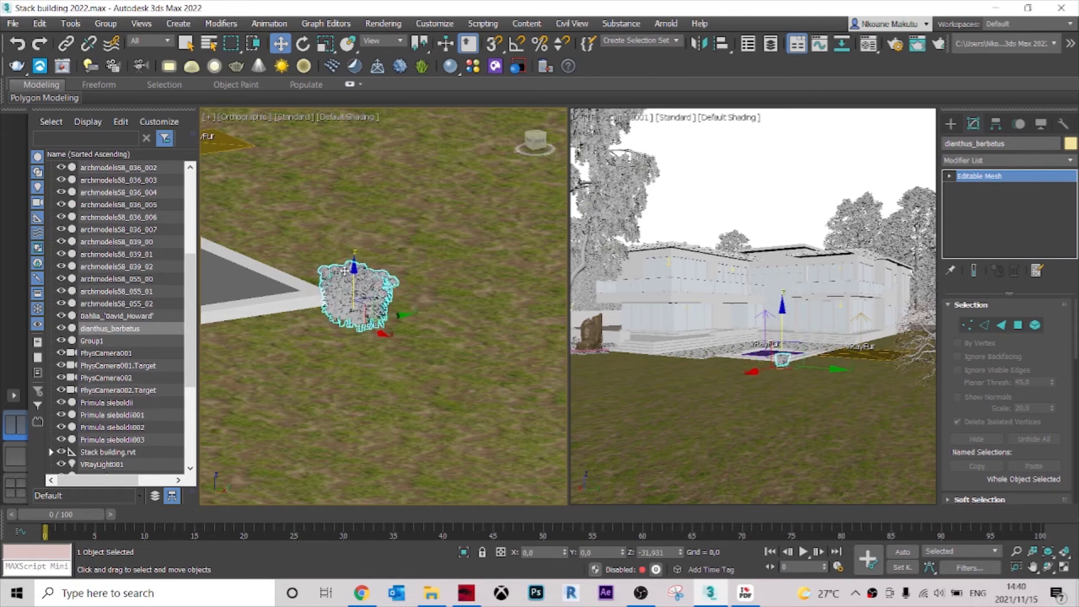
scroll(351, 312, "up", 5)
left_click_drag(352, 257, 357, 253)
Rotate the dianthus about -67 degrees around Z in the Top view, then take it out of the selection.
key("t")
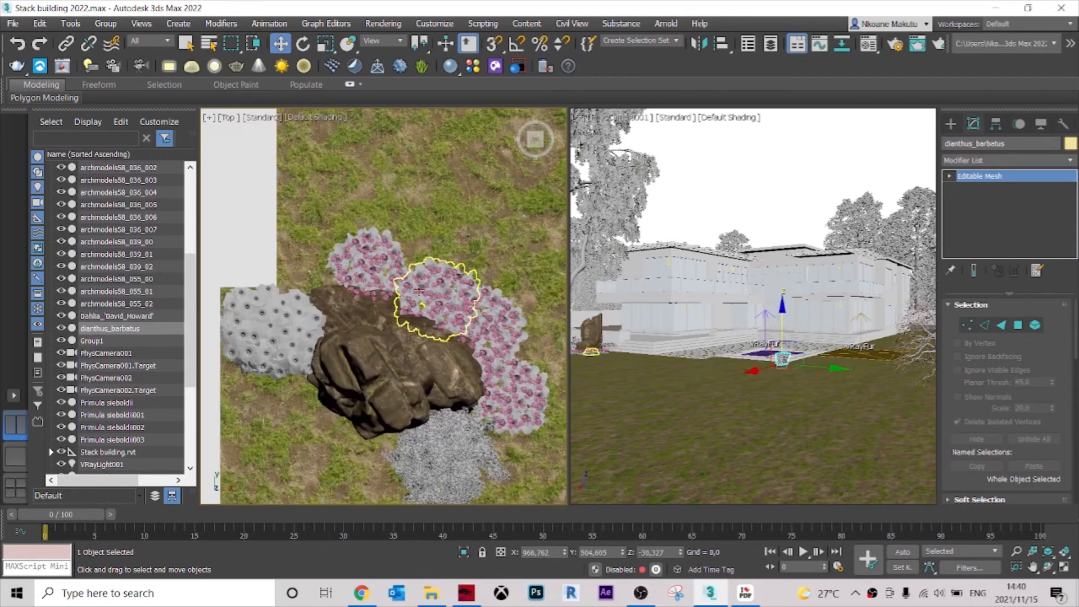
scroll(420, 259, "down", 7)
middle_click_drag(420, 260, 451, 414)
middle_click_drag(370, 175, 368, 296)
scroll(396, 237, "up", 7)
scroll(396, 236, "down", 1)
middle_click_drag(396, 234, 387, 279)
key("e")
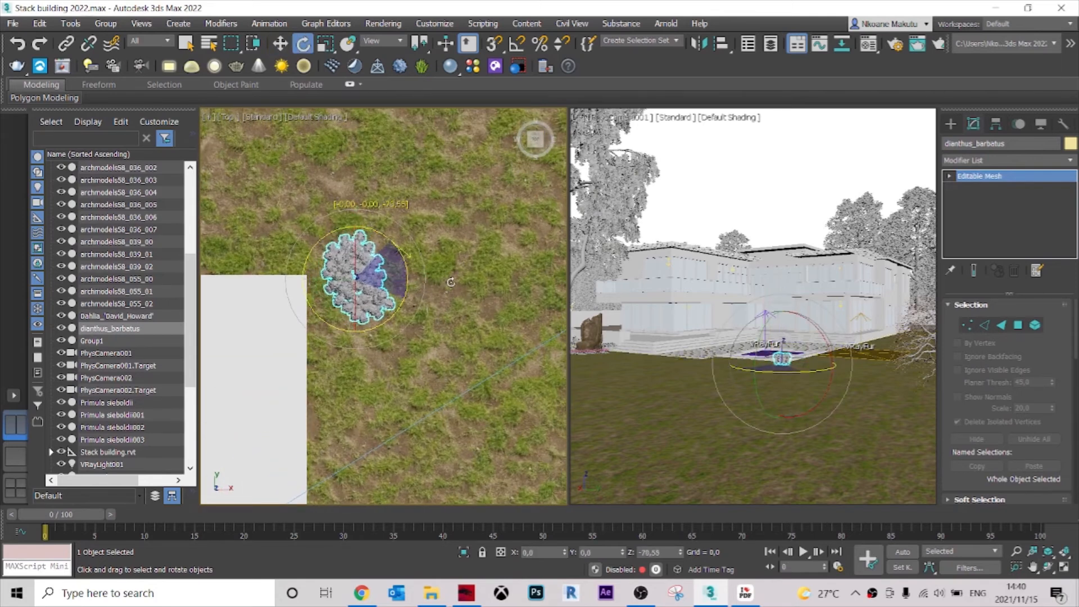
scroll(399, 259, "down", 3)
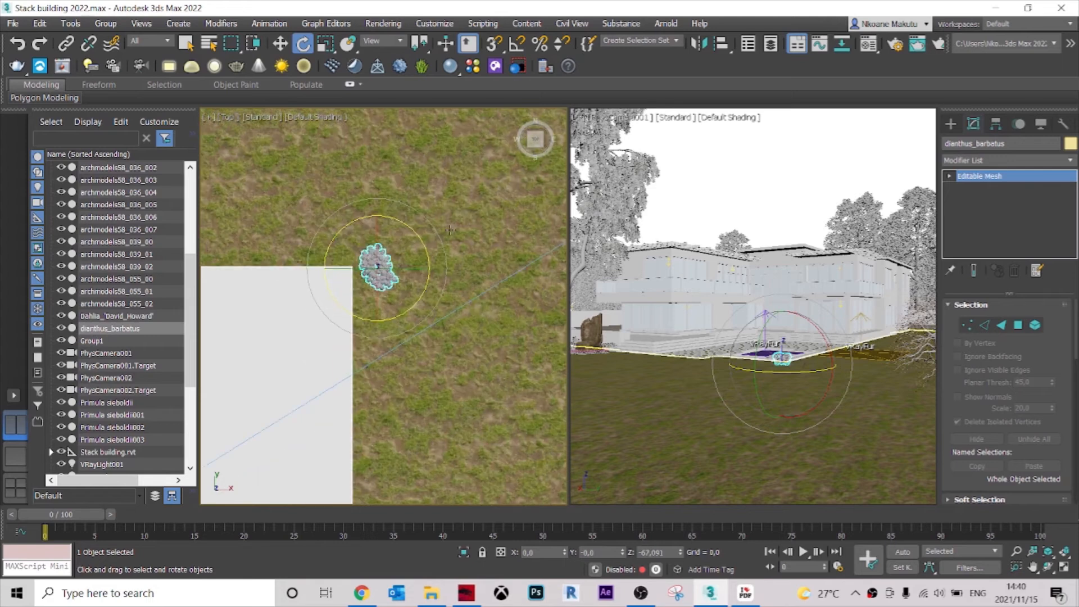
left_click(459, 245)
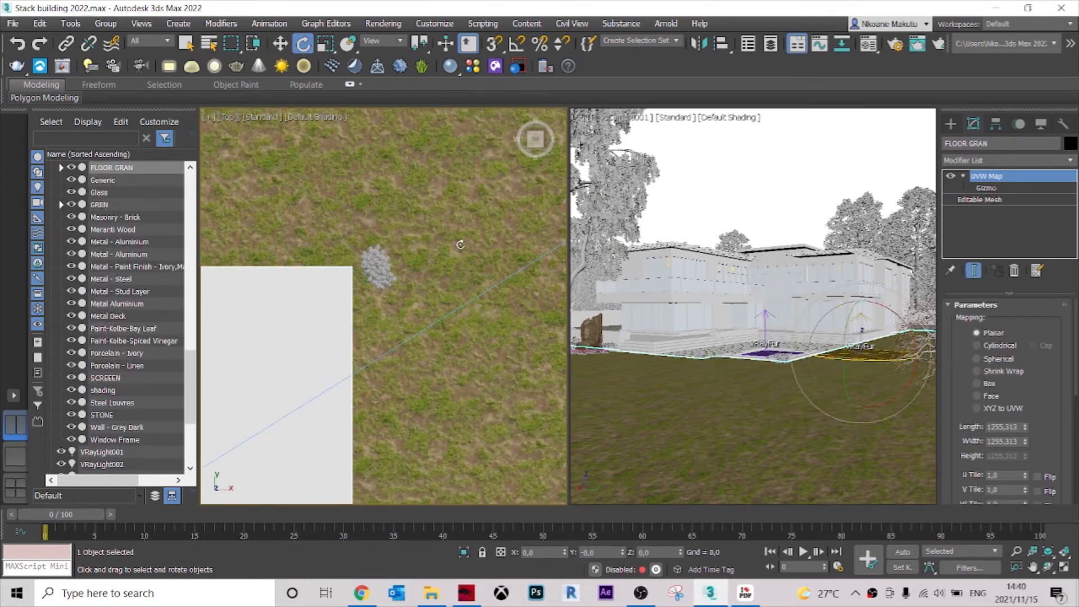
scroll(371, 284, "up", 5)
scroll(411, 326, "down", 3)
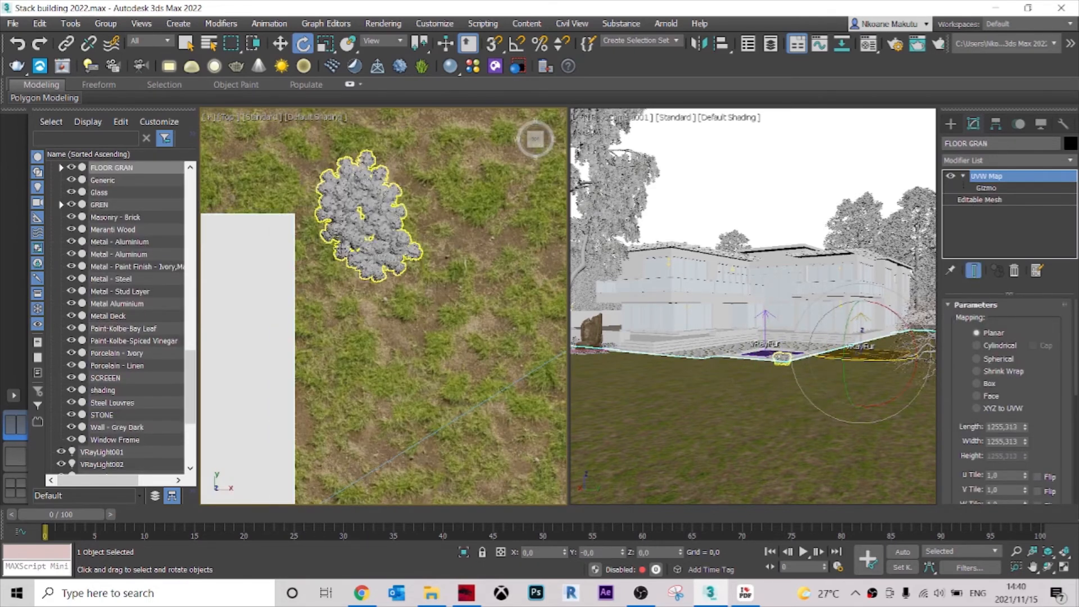
scroll(400, 222, "down", 5)
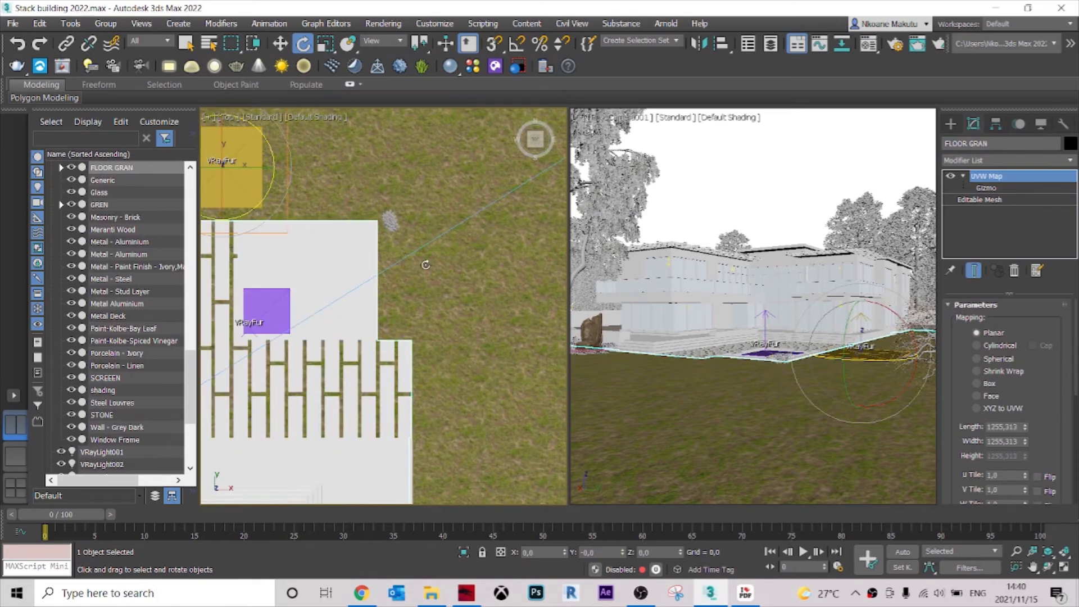
scroll(426, 265, "down", 1)
middle_click_drag(427, 280, 409, 257)
scroll(428, 240, "down", 1)
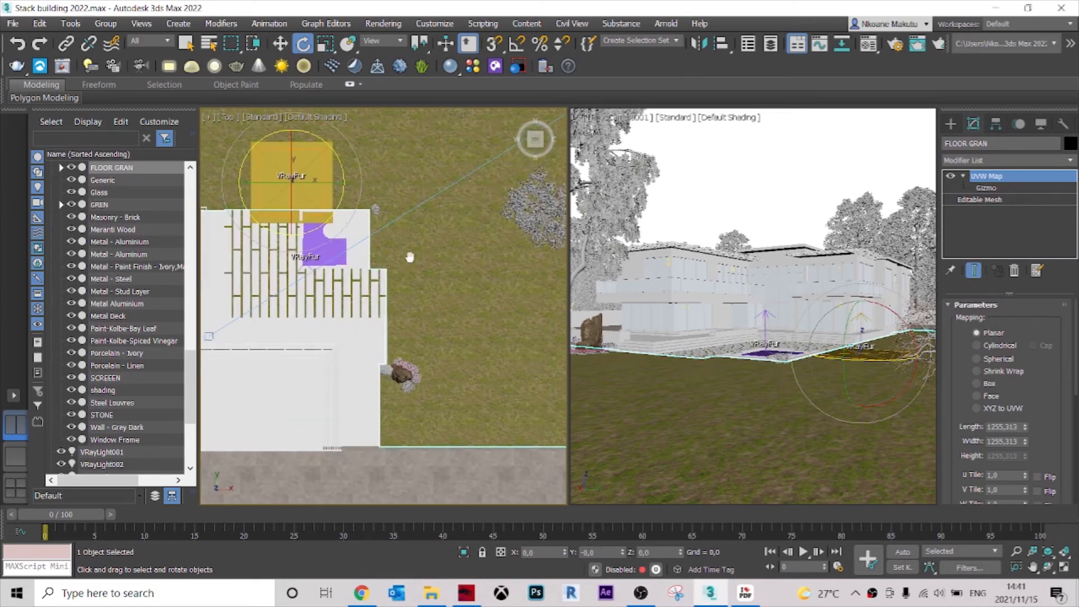
scroll(380, 230, "up", 1)
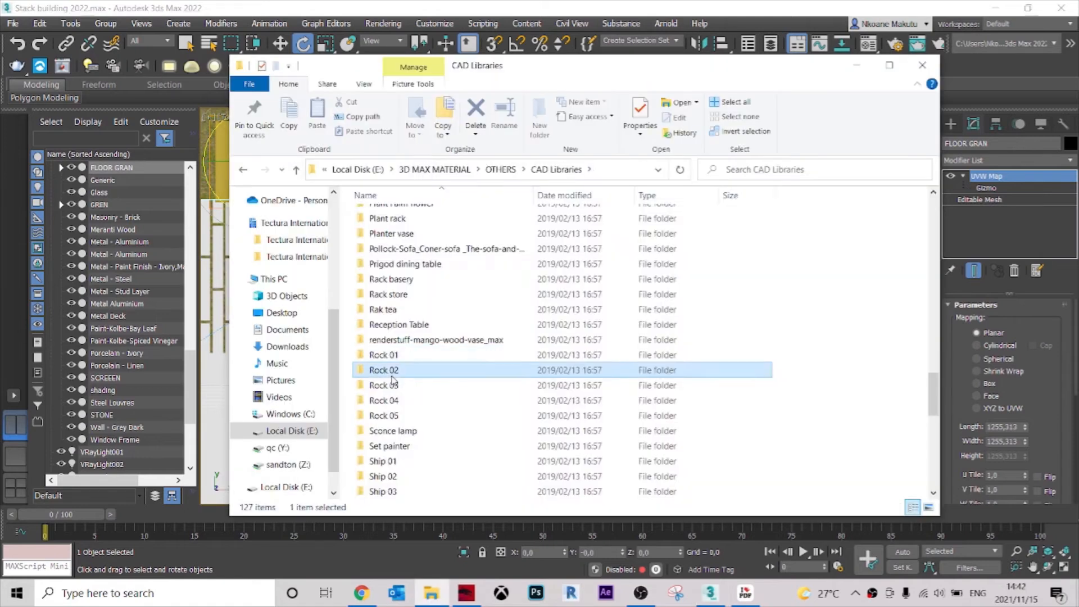
Import the Stone 4 3DS model from the Rock 02 folder and place it near the dianthus at about X 965, Y 459.
double_click(382, 315)
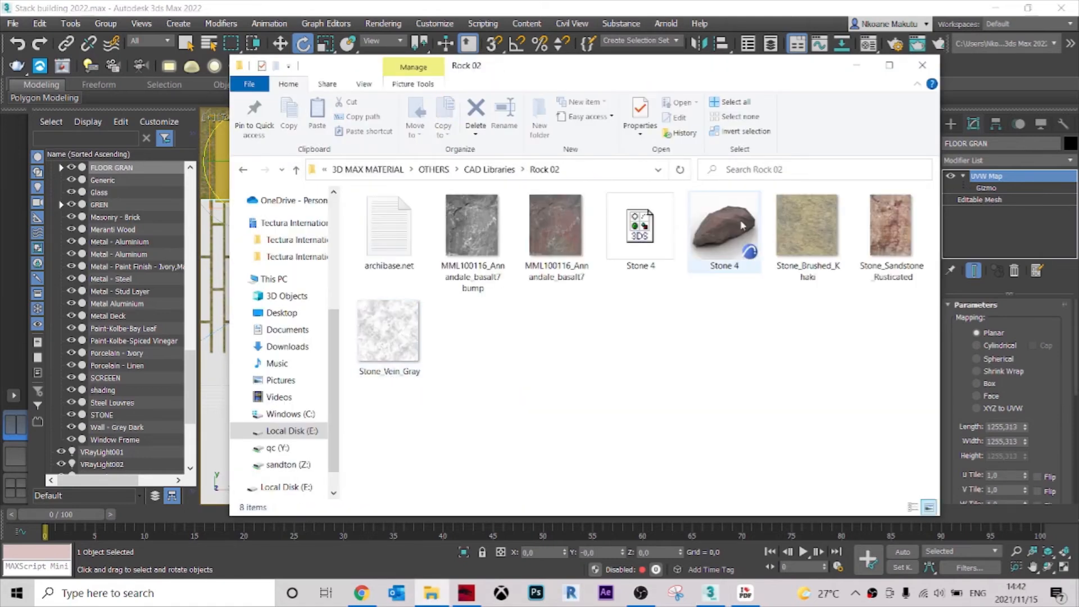
left_click(624, 269)
left_click_drag(639, 231, 213, 308)
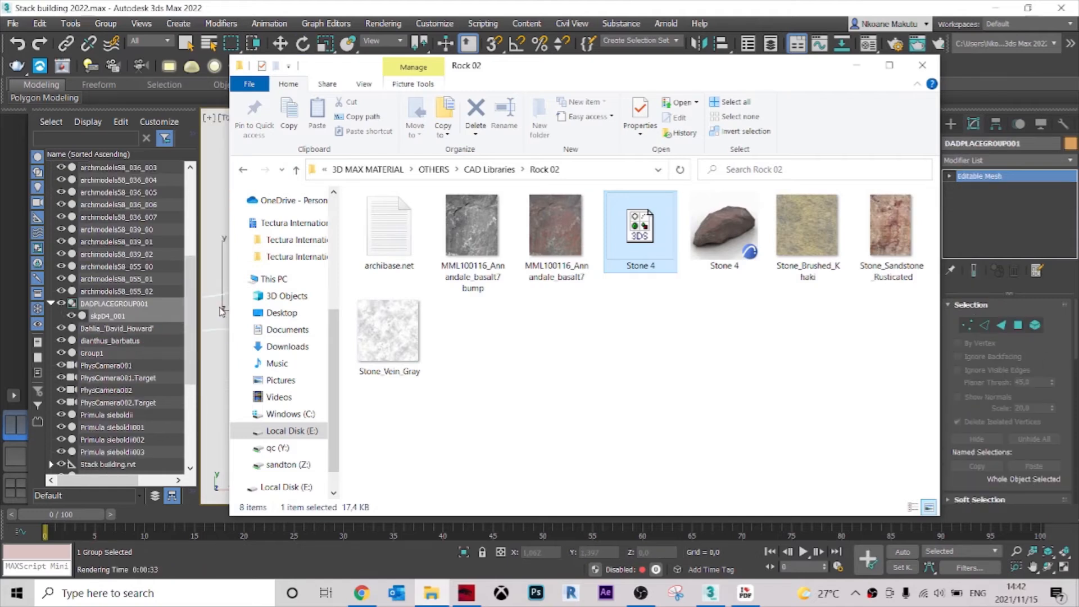
left_click(222, 312)
middle_click_drag(328, 304, 368, 292)
scroll(399, 316, "down", 6)
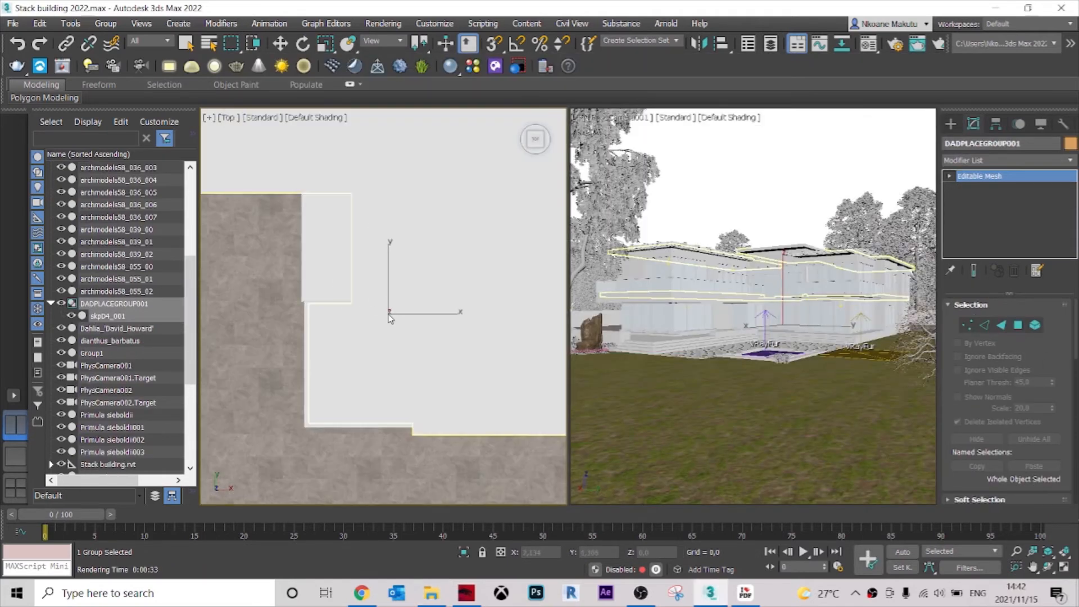
scroll(397, 243, "up", 5)
scroll(395, 243, "up", 4)
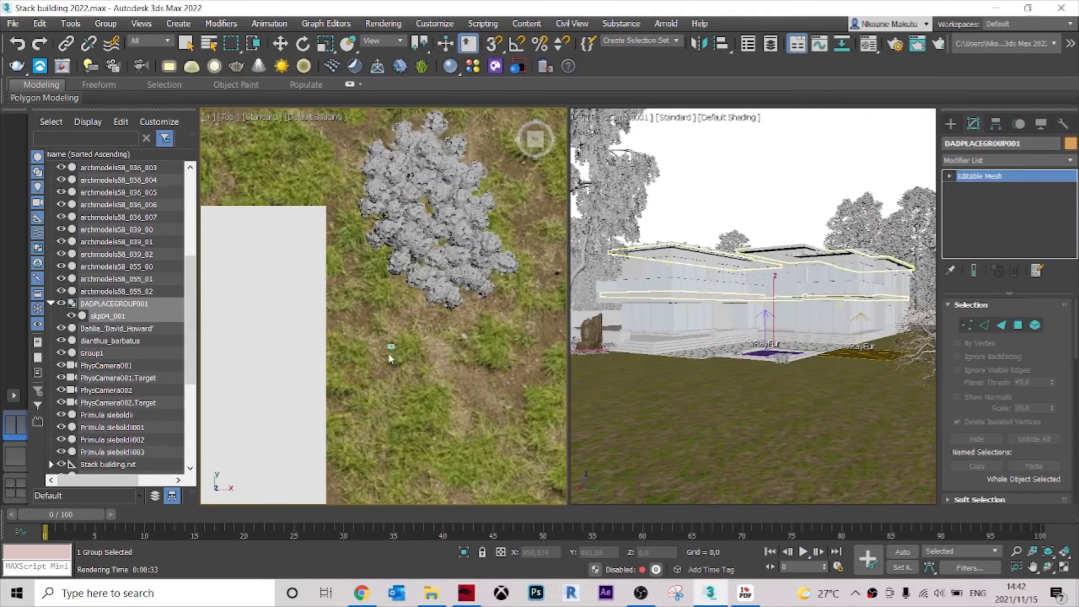
scroll(392, 355, "down", 4)
left_click(397, 378)
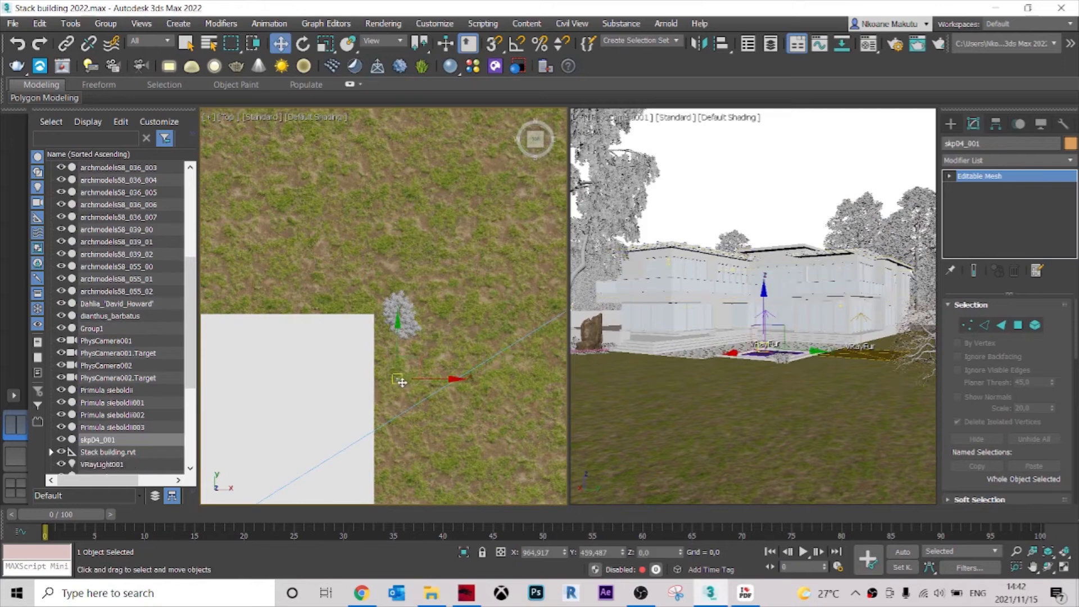
Scale the stone up uniformly and rotate it so its long side runs along the terrace's edge.
key("r")
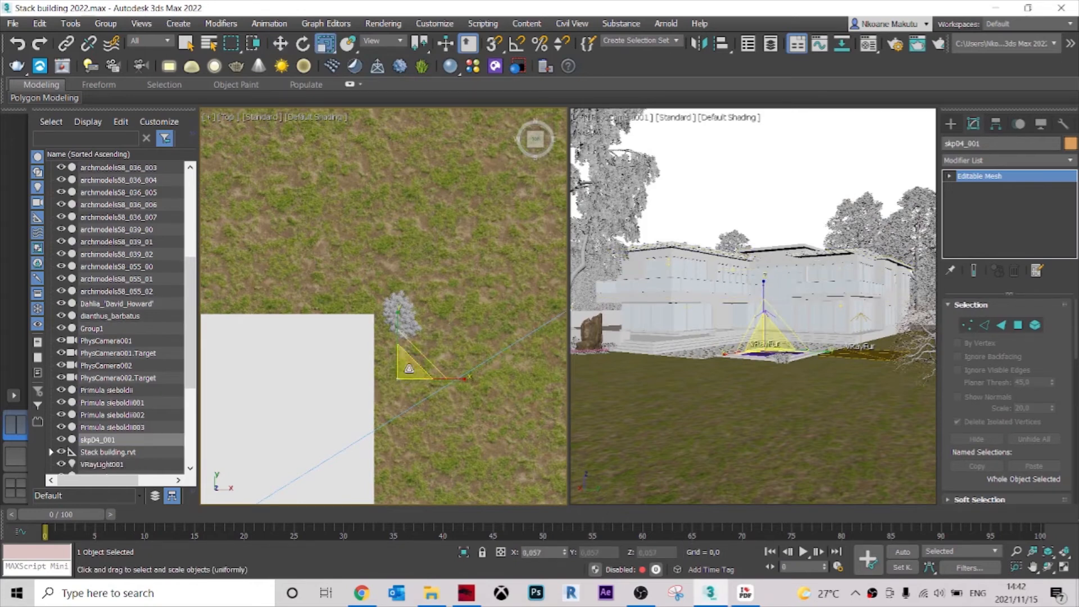
mouse_move(407, 374)
left_mouse_down()
mouse_move(506, 264)
mouse_move(440, 350)
mouse_move(432, 326)
mouse_move(464, 272)
mouse_move(434, 341)
left_mouse_up()
key("e")
key("z")
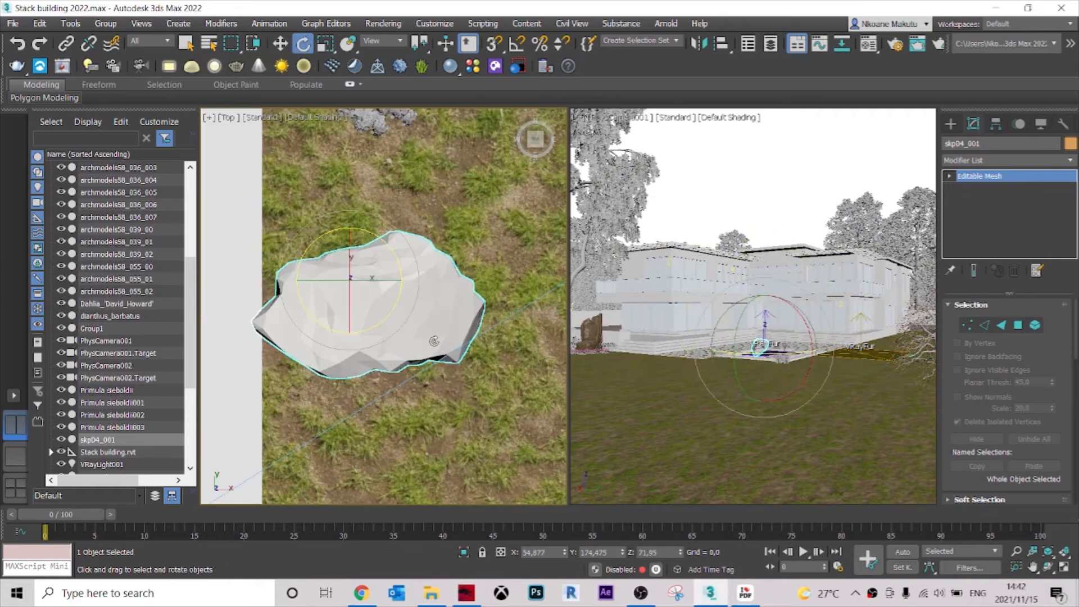
scroll(429, 338, "down", 6)
scroll(440, 279, "up", 4)
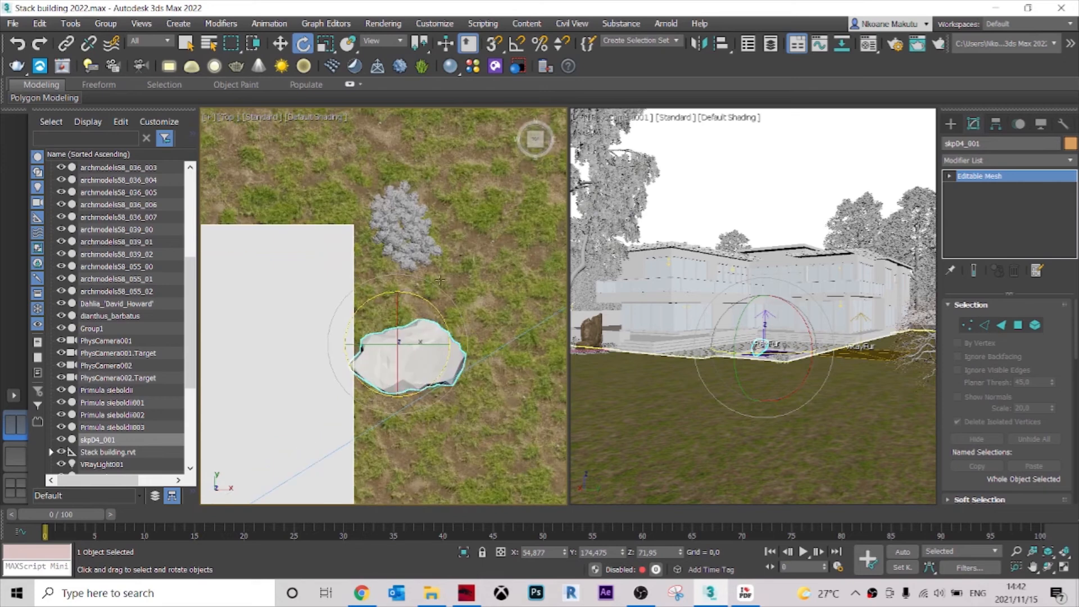
left_click_drag(417, 301, 346, 229)
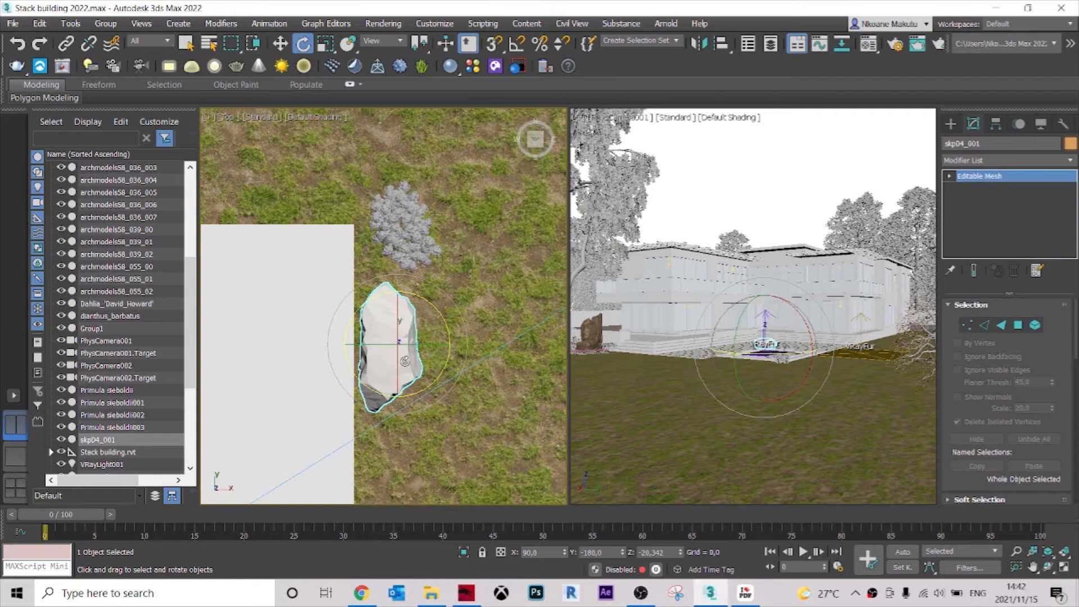
Move the stone between the terrace corner and the dianthus at about X 966, Y 469, lower it to ground level, and deselect it.
key("w")
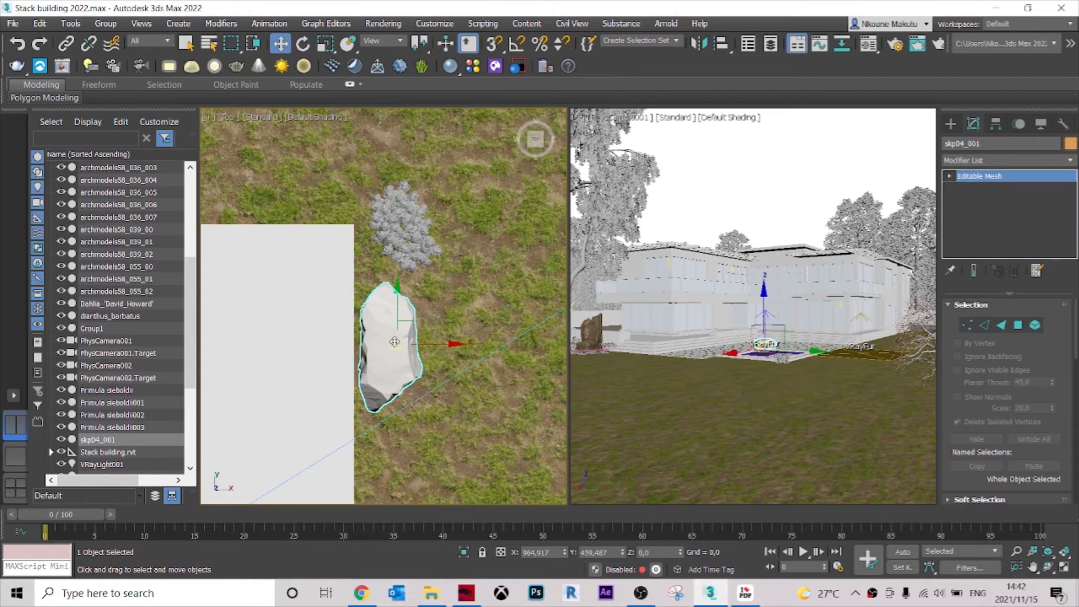
middle_click_drag(410, 338, 466, 332, "alt")
left_click_drag(412, 177, 420, 293)
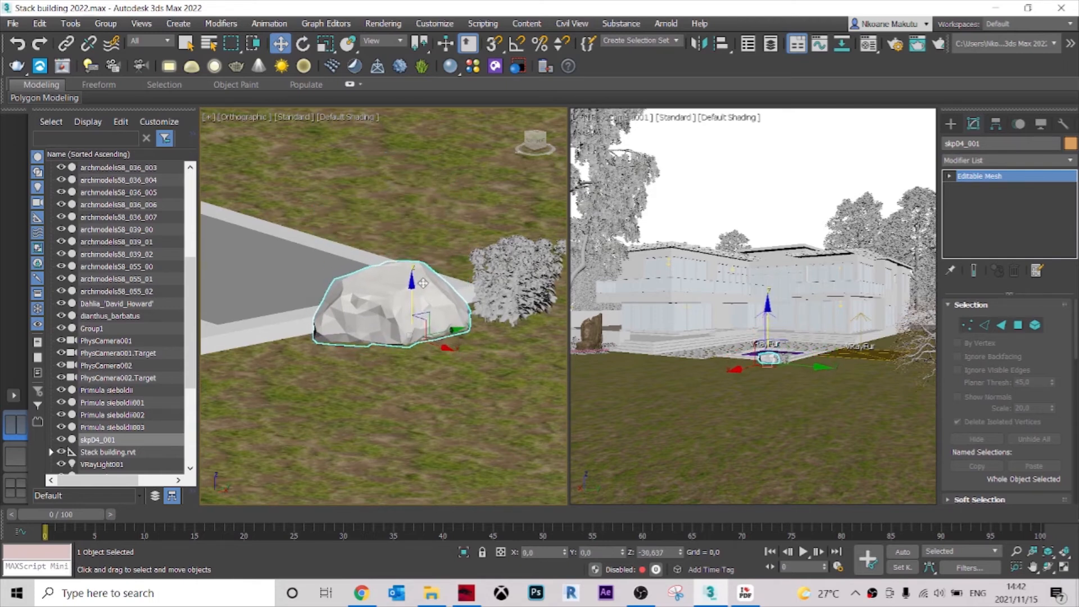
scroll(497, 282, "down", 3)
middle_click_drag(489, 282, 466, 337, "alt")
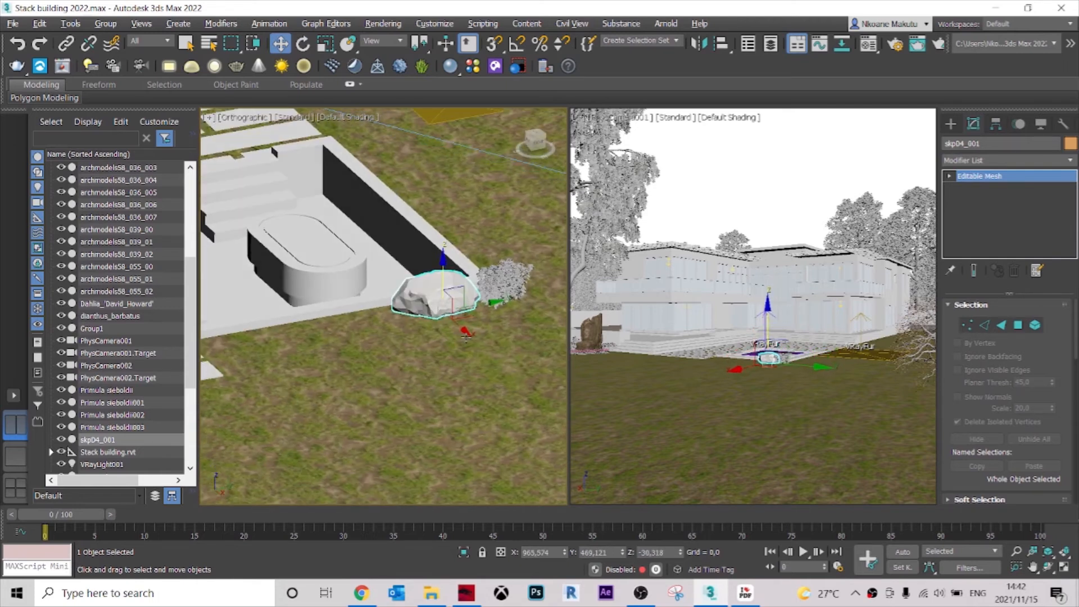
left_click(803, 216)
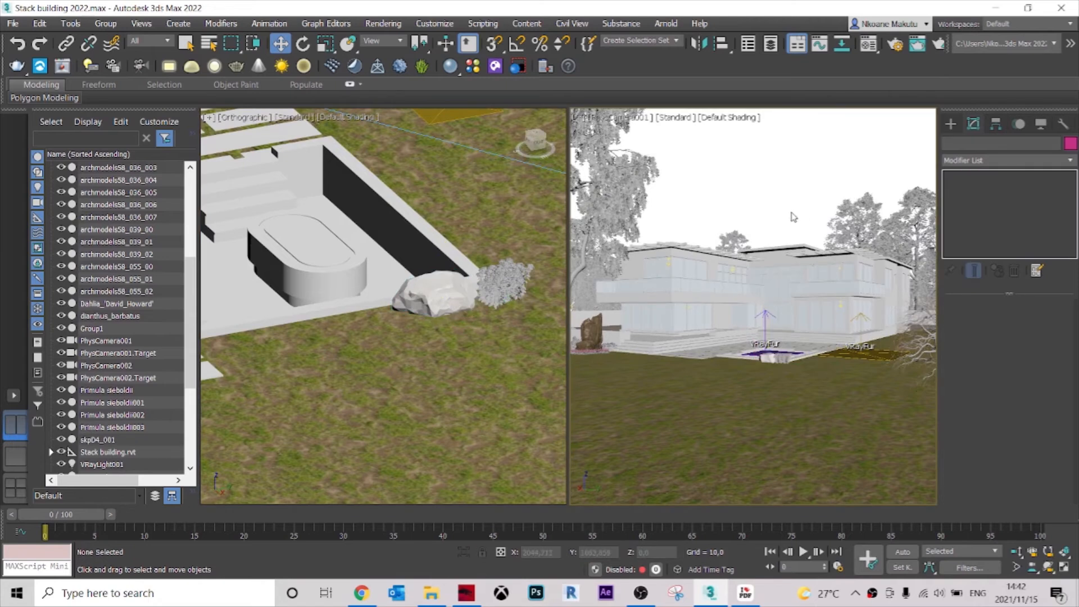
Rotate the dianthus beside the stone by about -42 degrees around Z.
middle_click_drag(513, 324, 309, 294, "alt")
left_click(285, 280)
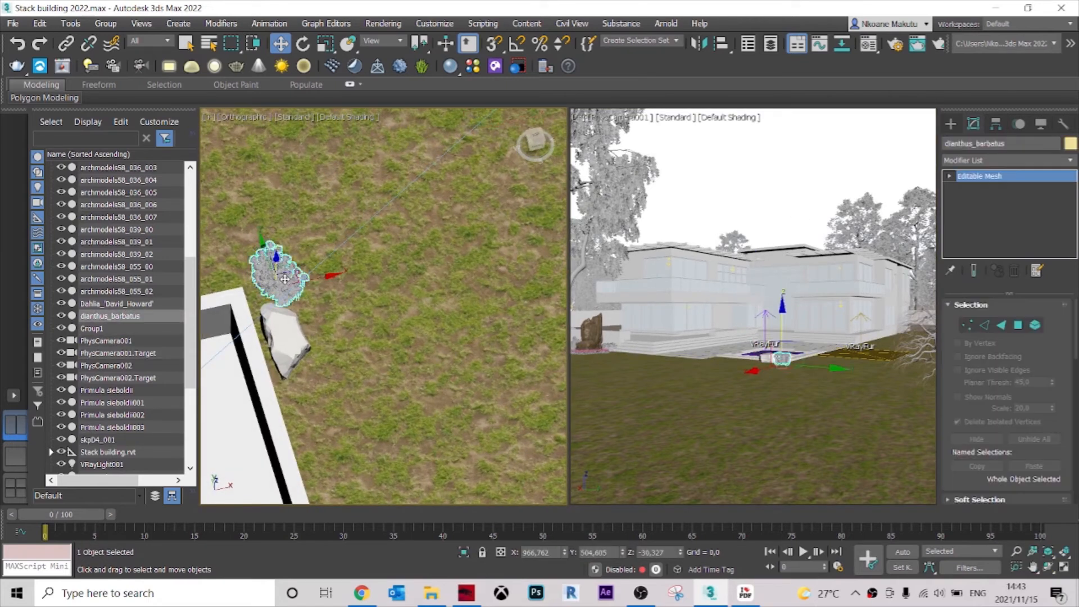
key("e")
left_click_drag(309, 320, 331, 304)
Move the dianthus slightly towards the terrace corner so it lines up with the end of the stone.
key("t")
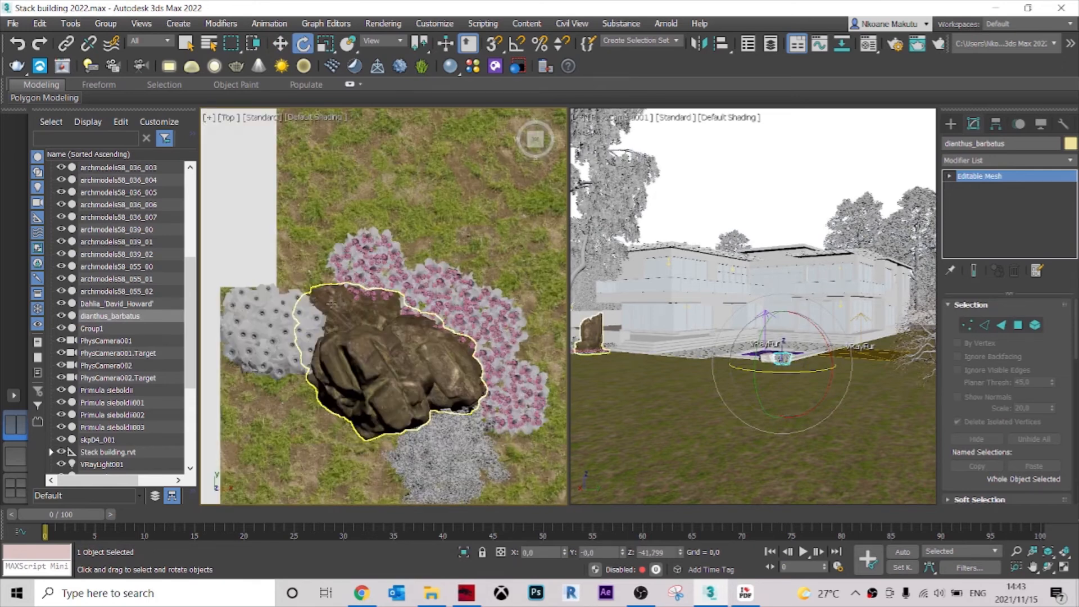
scroll(445, 309, "down", 2)
middle_click_drag(393, 181, 441, 352)
scroll(444, 260, "down", 2)
middle_click_drag(443, 260, 469, 400)
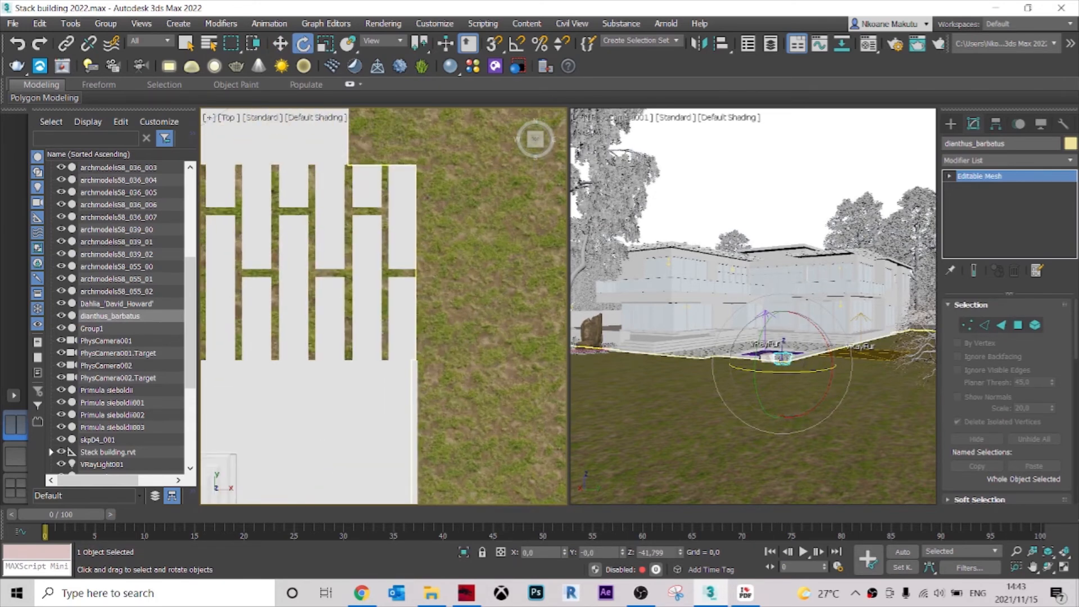
middle_click_drag(432, 185, 452, 388)
scroll(429, 151, "up", 2)
middle_click_drag(430, 152, 446, 277)
scroll(424, 163, "up", 3)
key("w")
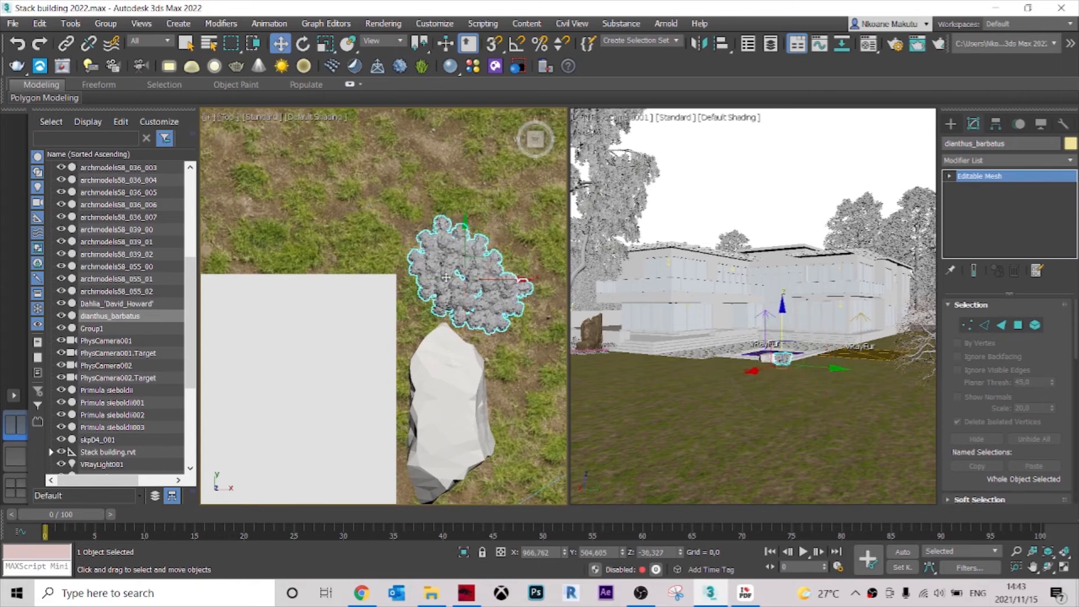
left_click_drag(464, 285, 436, 281)
left_click(466, 245)
Browse the Archmodels vol. 86 PDF catalogue for another plant to set beside the stone.
scroll(467, 233, "down", 2)
middle_click_drag(471, 357, 340, 309, "alt")
scroll(450, 323, "down", 5)
scroll(340, 310, "up", 10)
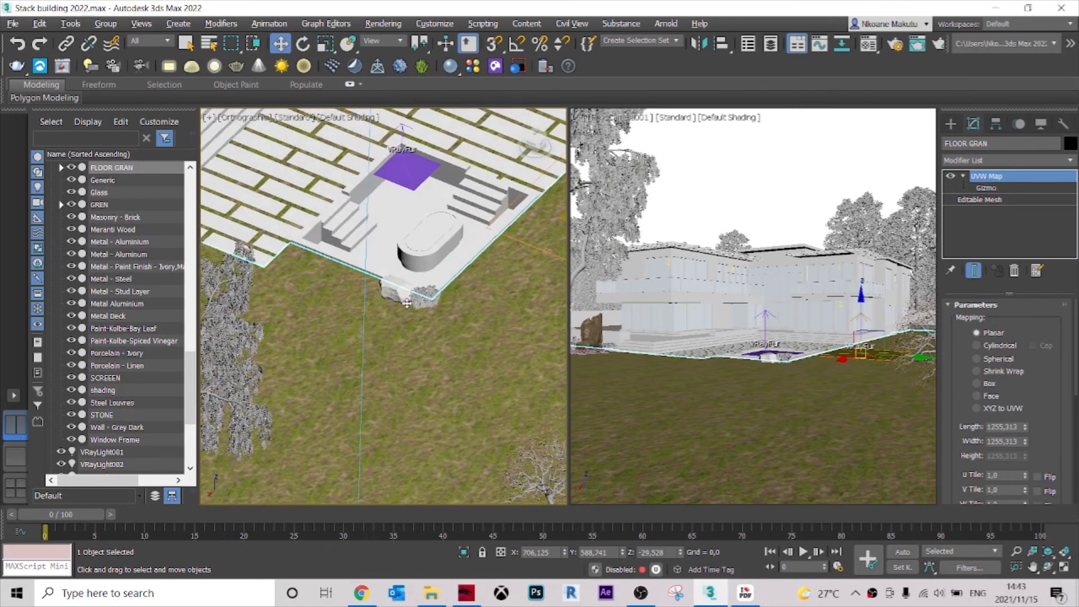
left_click(741, 595)
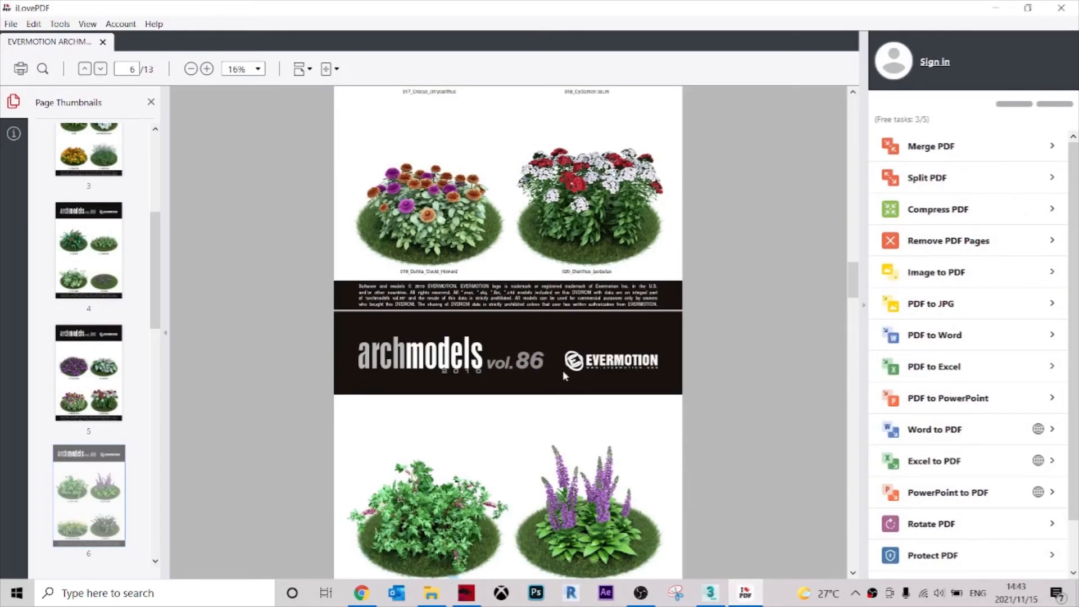
scroll(321, 193, "down", 1)
left_click_drag(852, 279, 857, 84)
left_click_drag(858, 127, 853, 356)
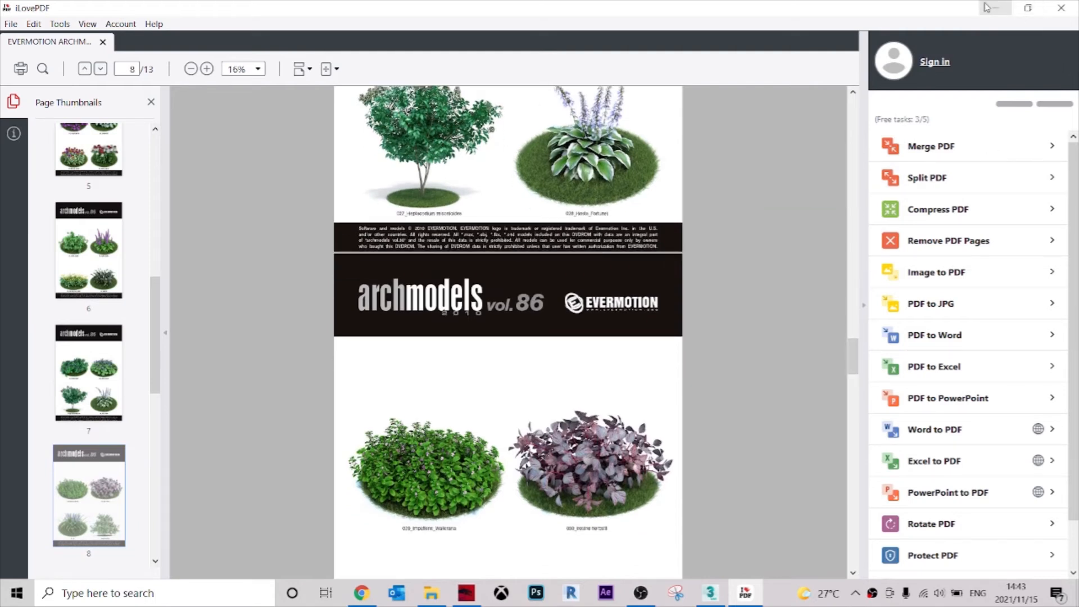
left_click(987, 8)
Inspect the Weigela florida shrub beside the large rock formation.
scroll(440, 338, "down", 3)
middle_click_drag(315, 292, 406, 321)
middle_click_drag(230, 191, 393, 250)
scroll(393, 251, "up", 4)
scroll(366, 379, "up", 4)
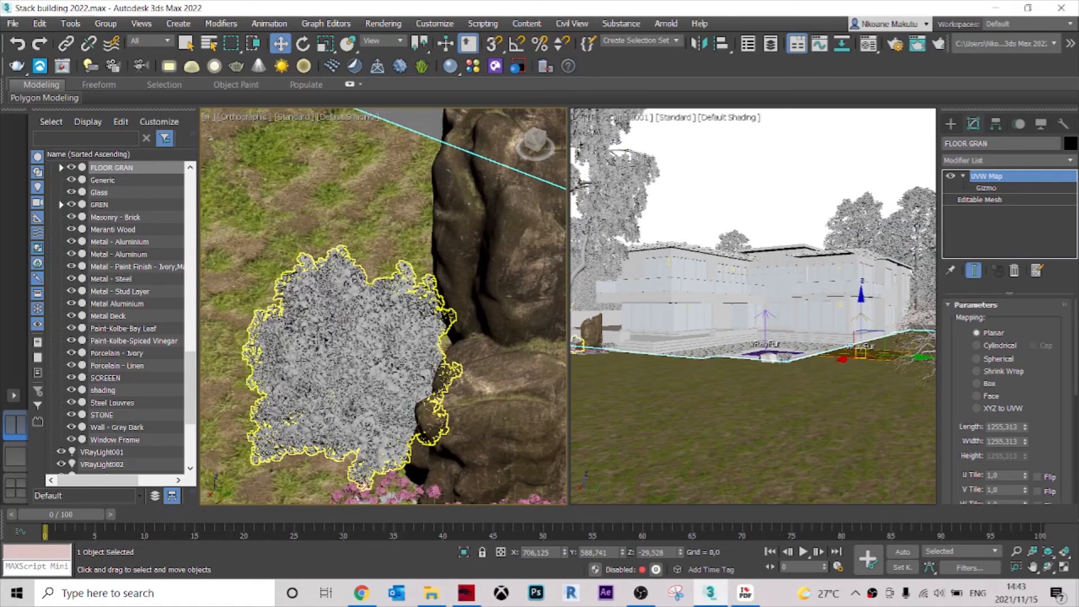
scroll(363, 393, "down", 2)
left_click(324, 317)
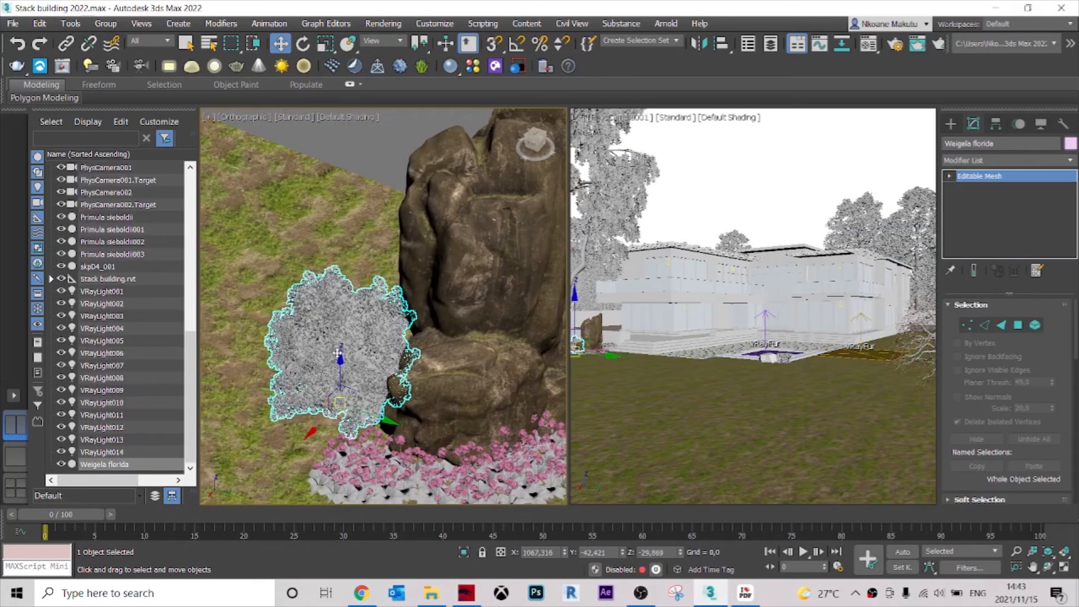
middle_click_drag(344, 368, 376, 371, "alt")
scroll(376, 370, "down", 2)
Browse the OTHERS objects library folder for the garden plants volume and recheck the Archmodels vol. 86 catalogue.
left_click(432, 593)
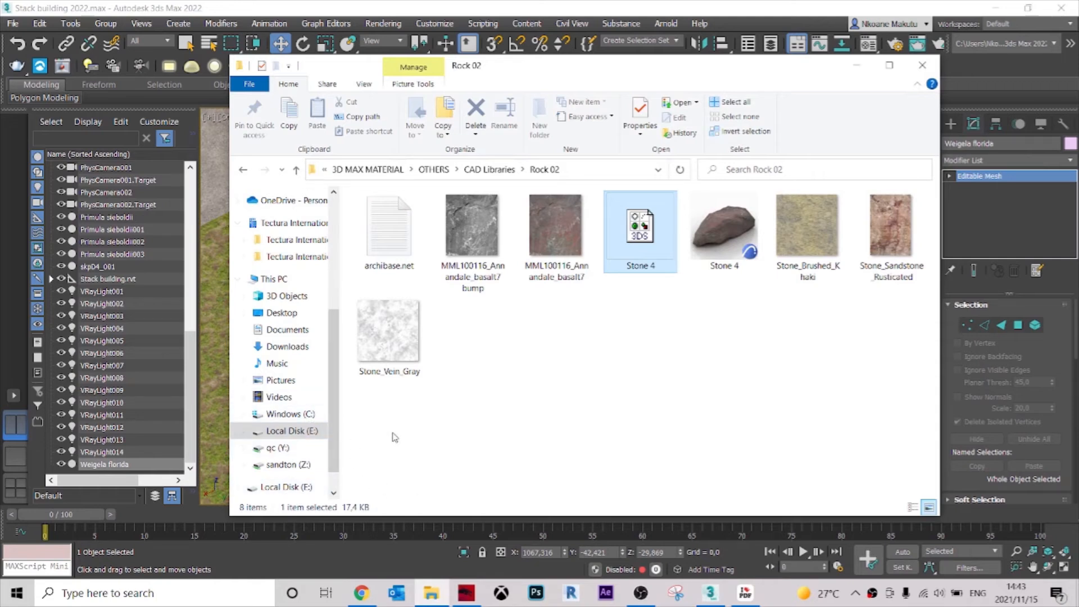
left_click(434, 170)
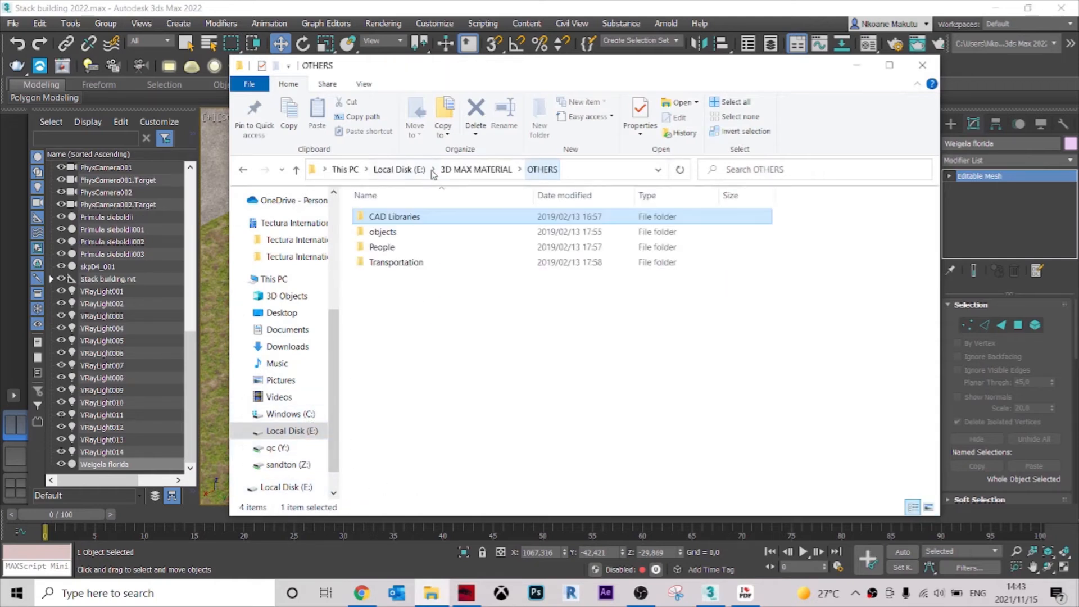
double_click(391, 235)
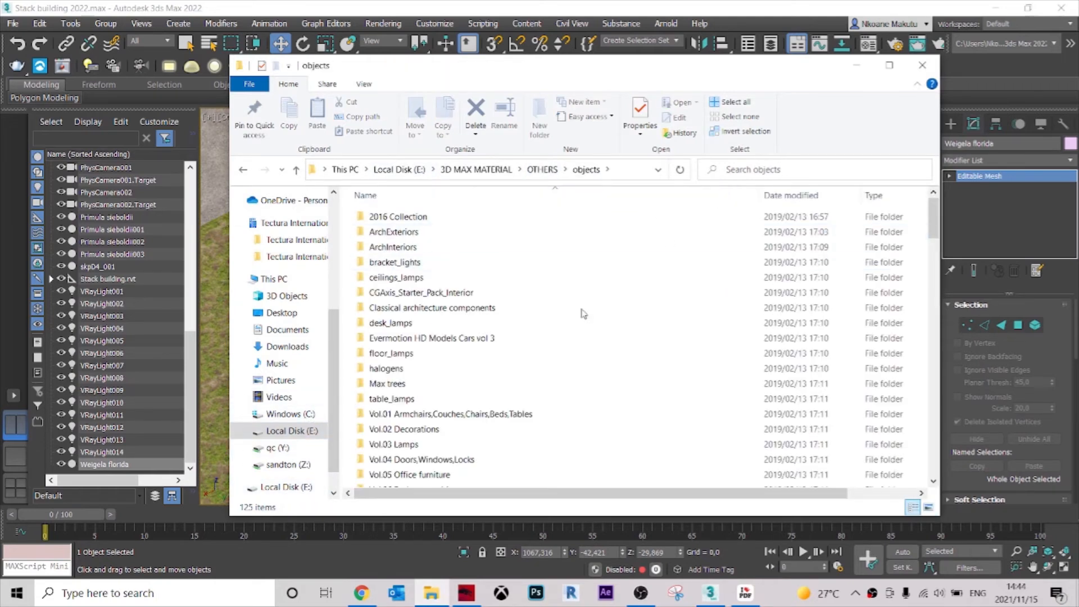
scroll(557, 332, "down", 20)
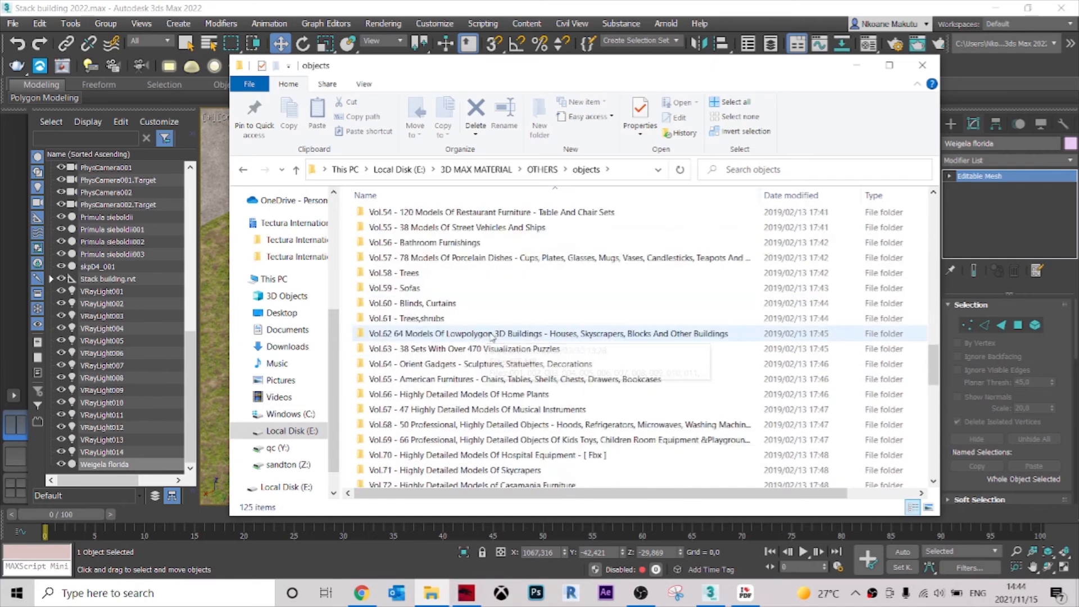
scroll(497, 323, "down", 8)
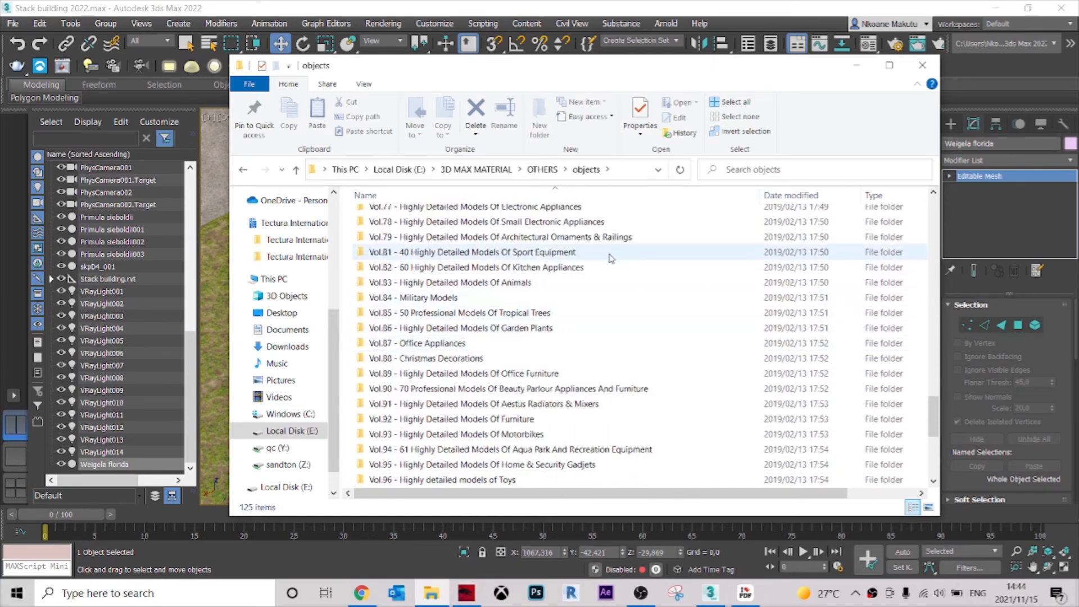
left_click(747, 594)
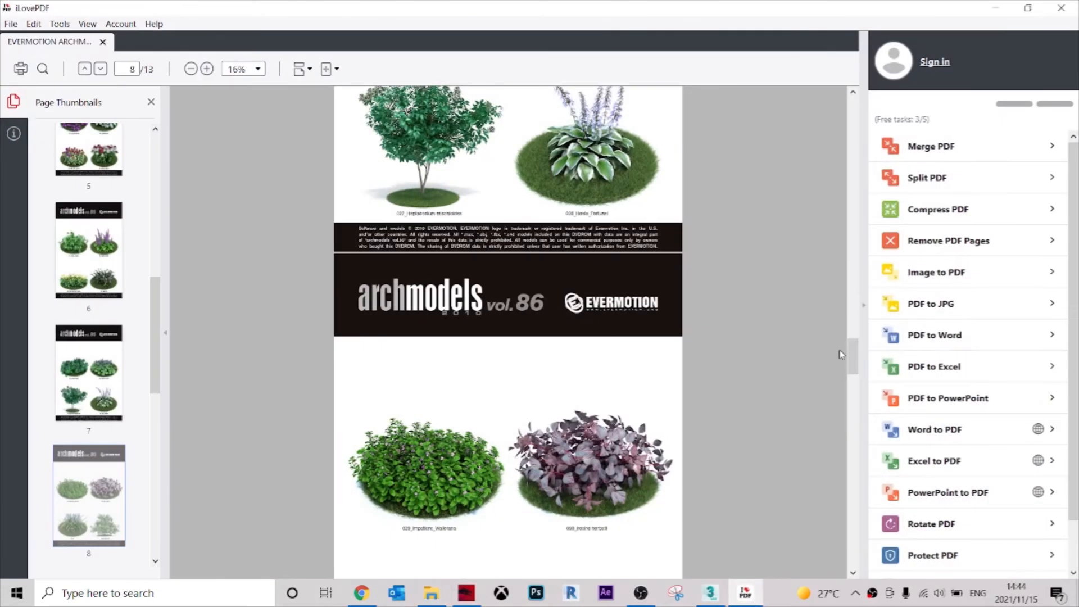
left_click_drag(857, 360, 856, 228)
left_click(985, 6)
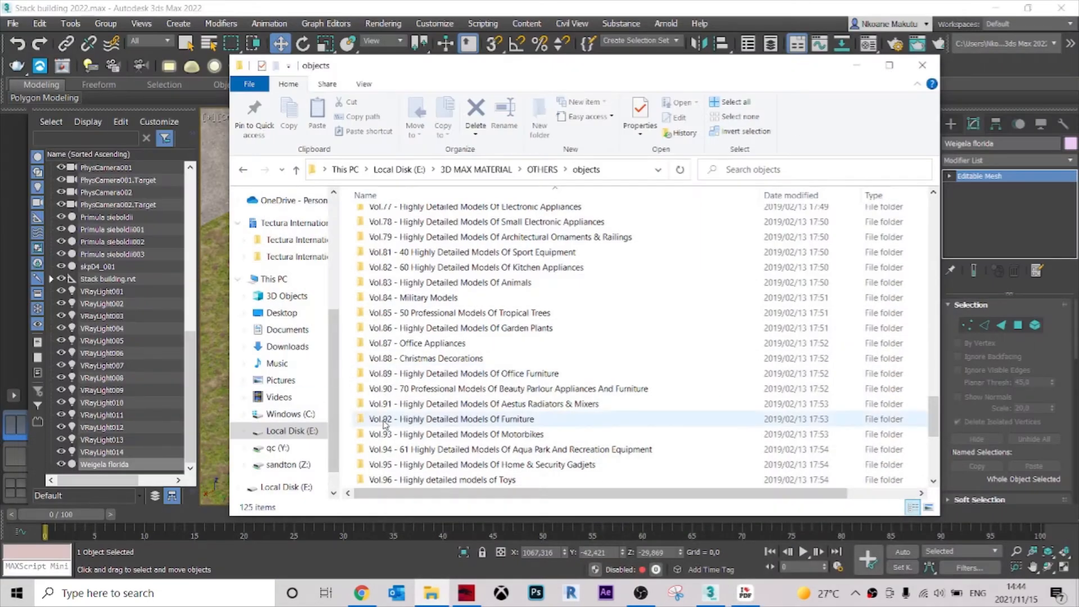
Merge 027_vray from the Archmodels Vol.86 Vray folder into the scene and dismiss the Scene Converter.
left_click(433, 329)
double_click(433, 329)
double_click(437, 217)
double_click(400, 231)
scroll(408, 358, "down", 3)
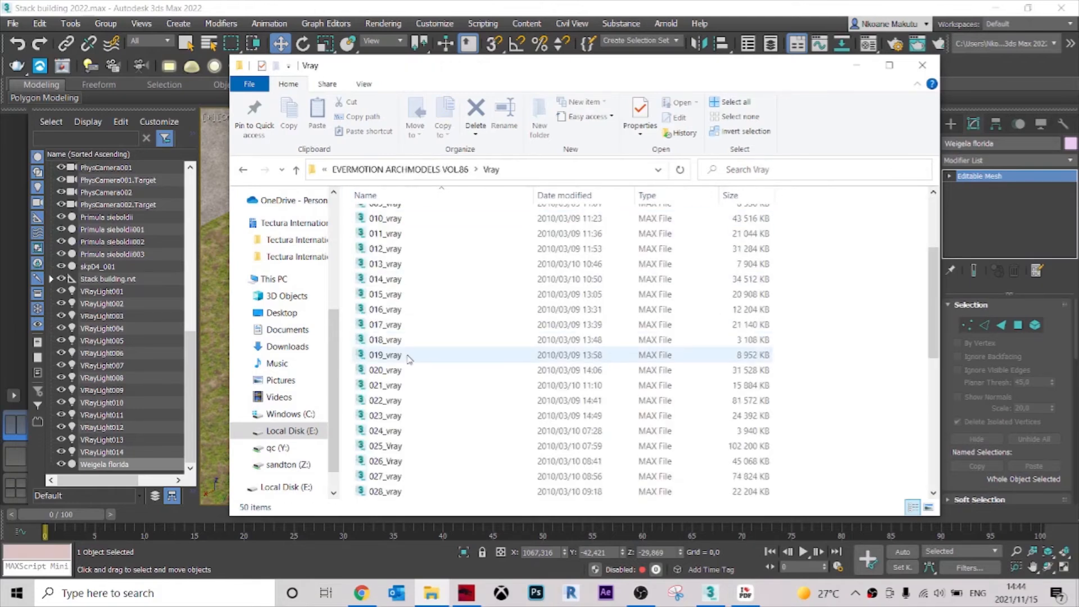
scroll(416, 289, "down", 5)
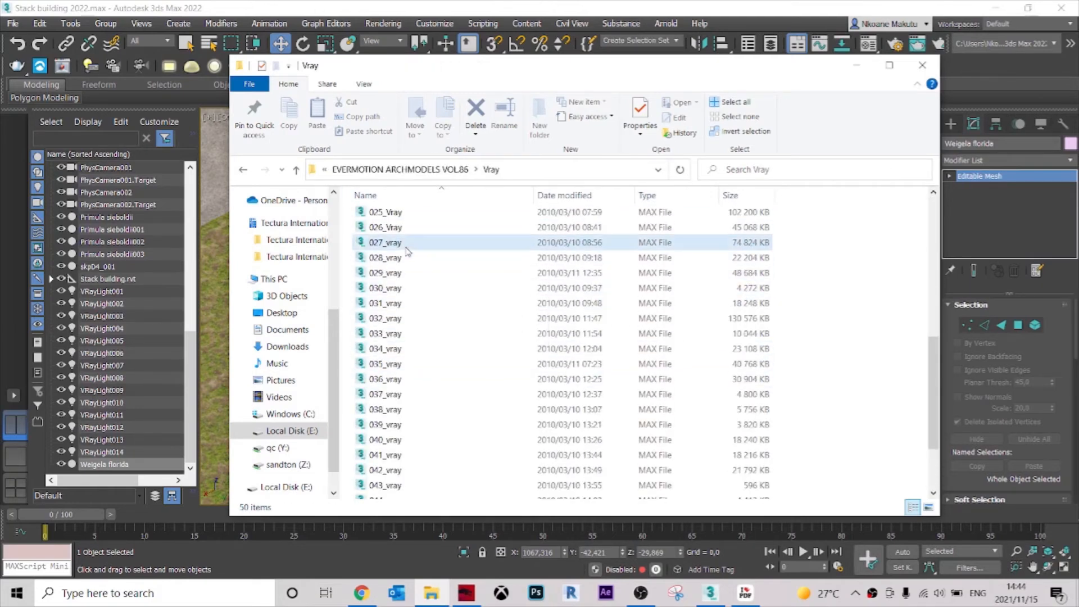
left_click_drag(417, 252, 251, 280)
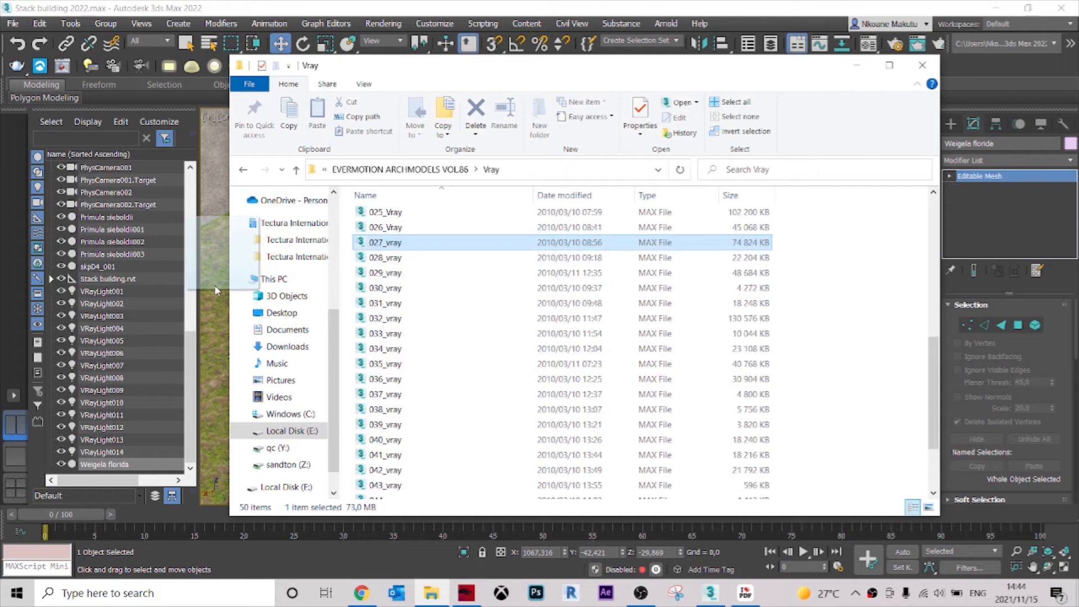
left_click_drag(217, 318, 224, 328)
left_click(239, 306)
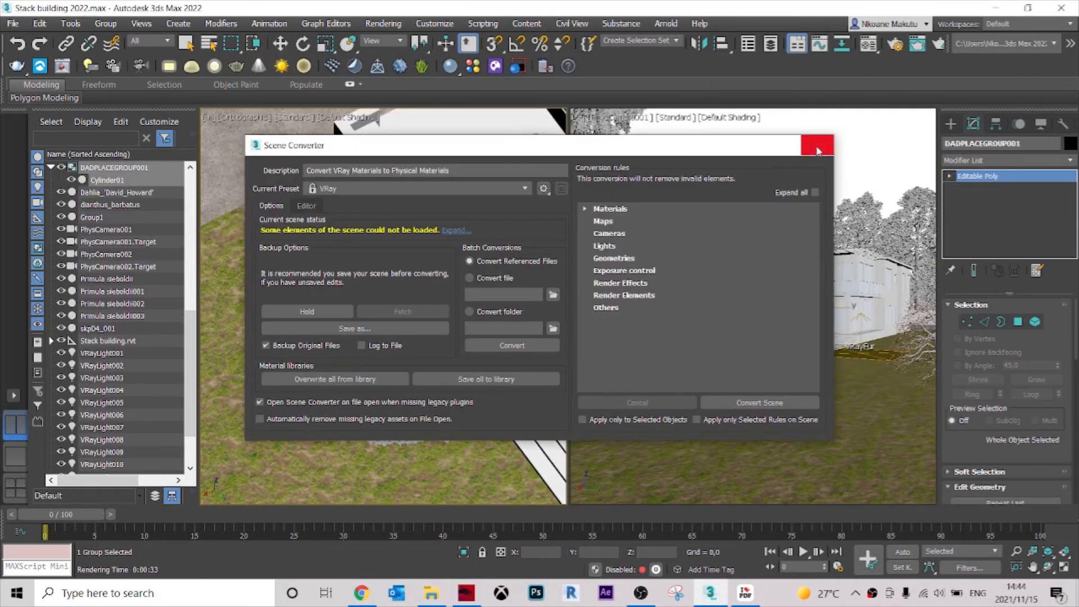
left_click(817, 147)
End the cursor placement of the merged tree and move it near the terrace corner at about X 958, Y 600.
scroll(450, 369, "down", 6)
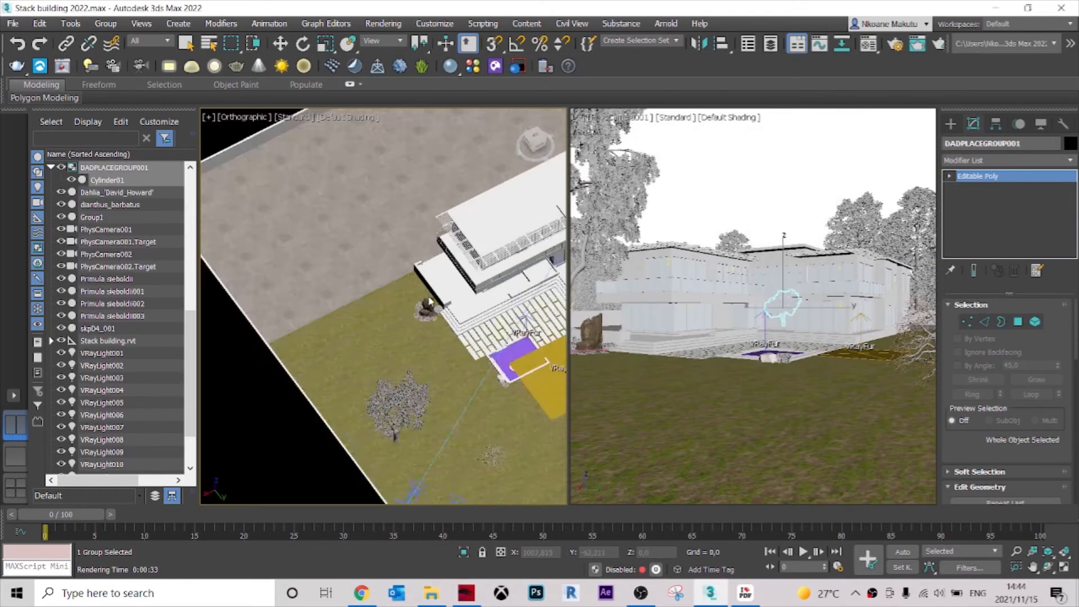
scroll(450, 368, "up", 3)
key("t")
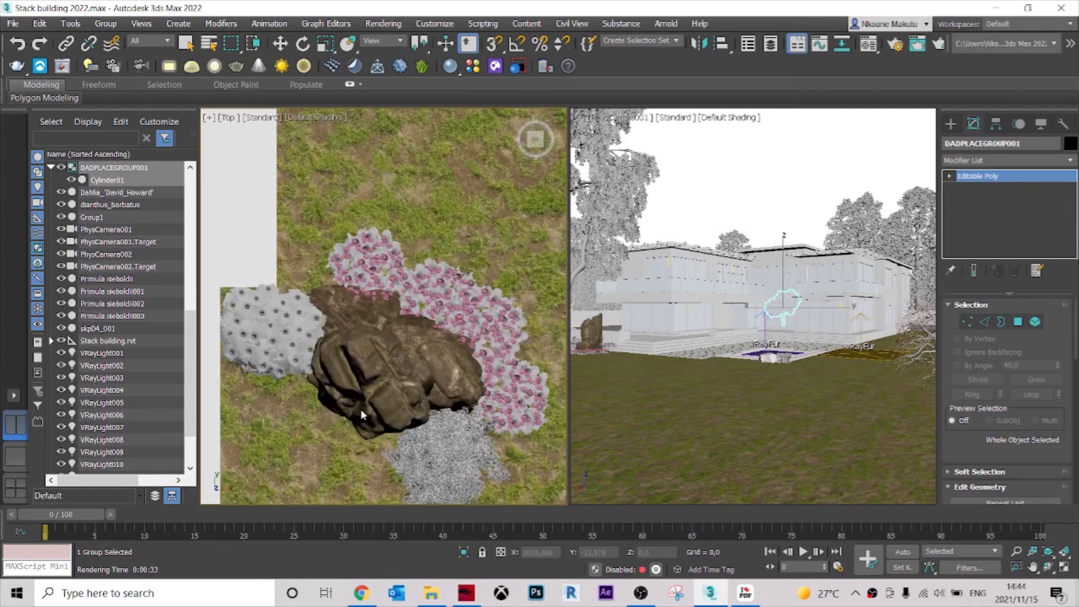
right_click(367, 426)
scroll(400, 388, "down", 10)
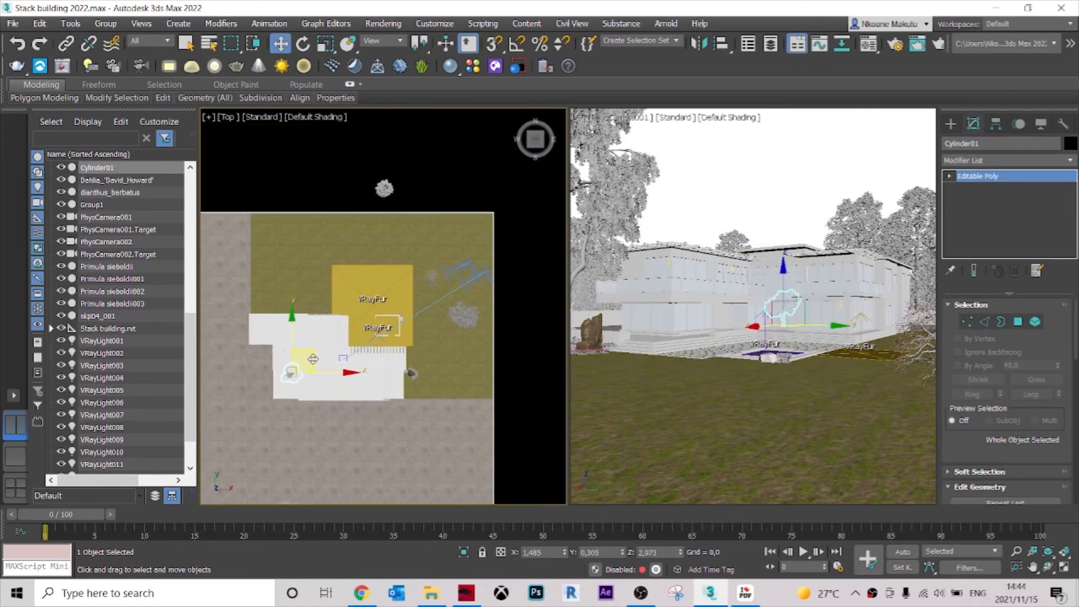
left_click_drag(313, 359, 428, 270)
scroll(404, 303, "up", 8)
left_click_drag(430, 204, 394, 316)
scroll(437, 356, "up", 6)
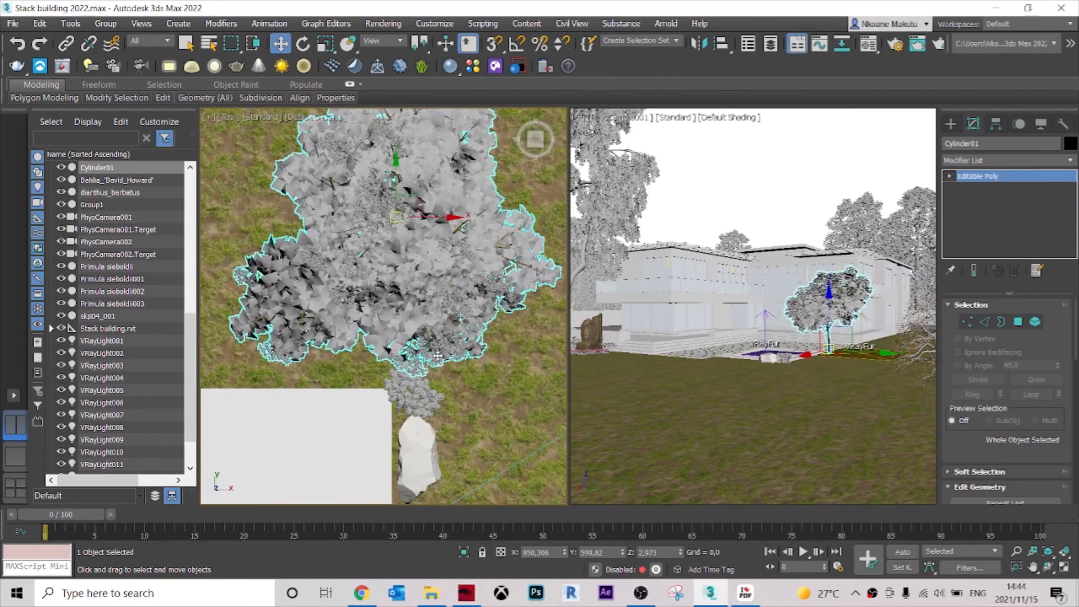
middle_click_drag(437, 356, 443, 393)
Scale the merged tree down uniformly to about 45%.
left_click(327, 47)
left_click_drag(413, 249, 451, 320)
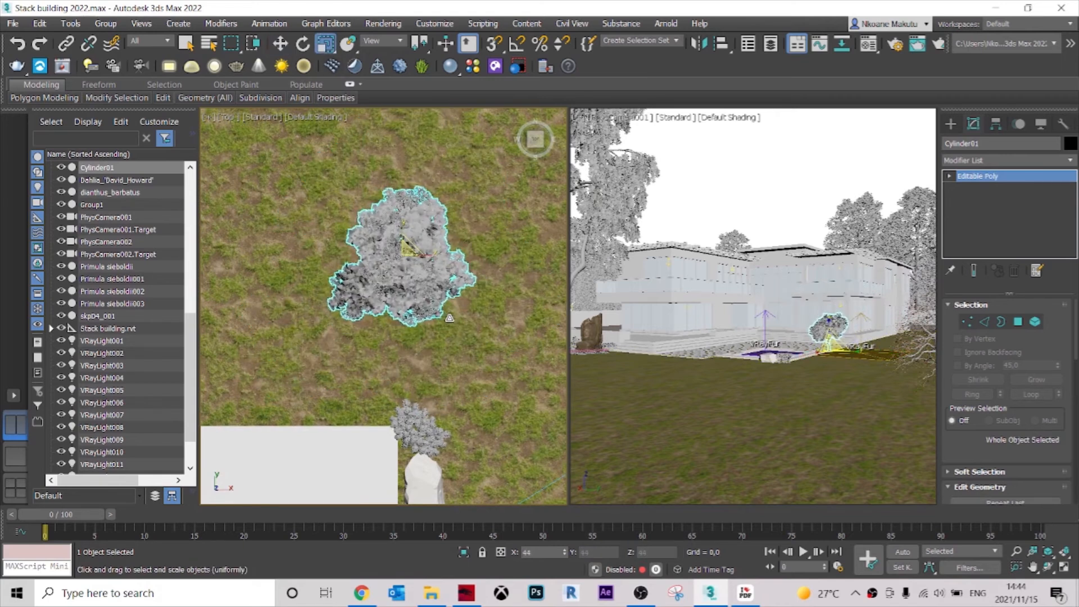
scroll(446, 317, "up", 4)
scroll(441, 311, "down", 4)
middle_click_drag(434, 320, 436, 298)
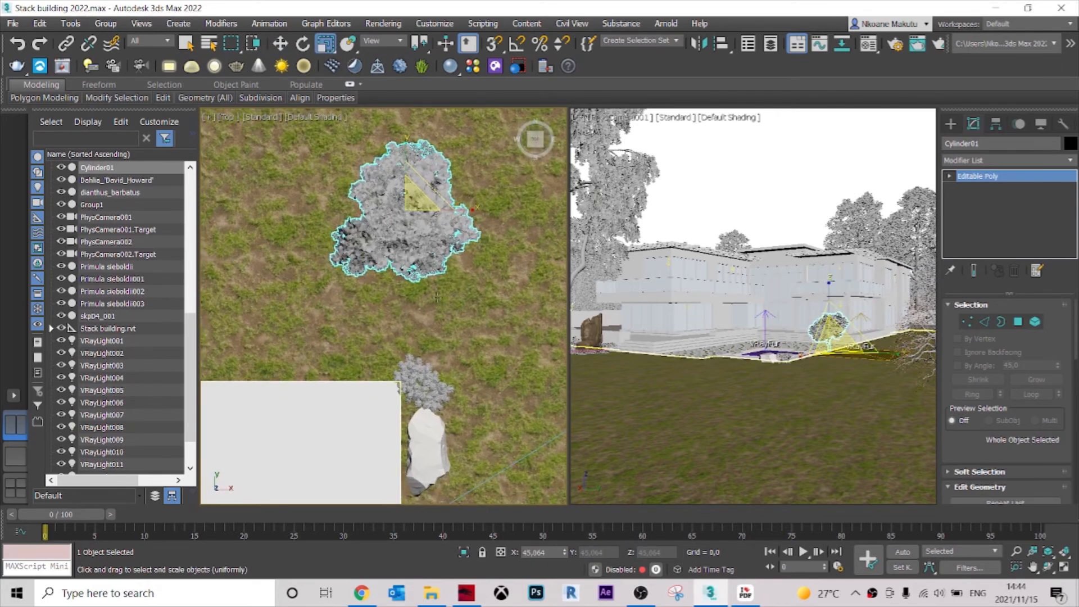
Move the tree beside the stone at the terrace edge, at about X 965, Y 428, and lower it to about Z -31.
key("e")
key("w")
left_click_drag(409, 210, 489, 432)
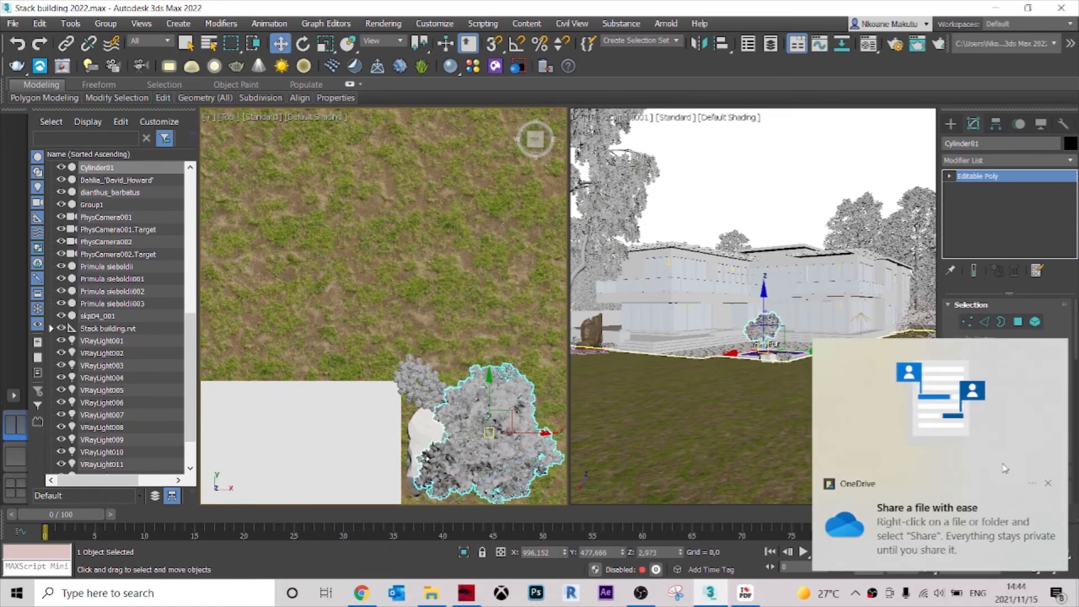
left_click(1049, 483)
middle_click_drag(500, 429, 483, 264)
left_click_drag(471, 270, 427, 389)
middle_click_drag(426, 389, 407, 244, "alt")
left_click_drag(397, 247, 410, 297)
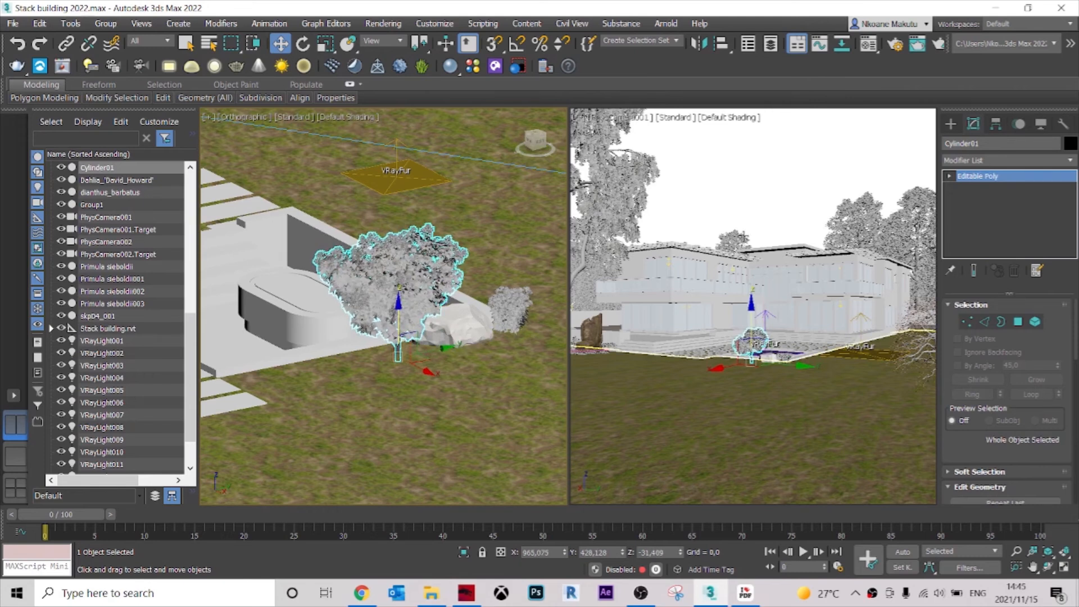
Scale the tree beside the stone down uniformly to about 33% and deselect it.
middle_click_drag(428, 379, 433, 405, "alt")
key("r")
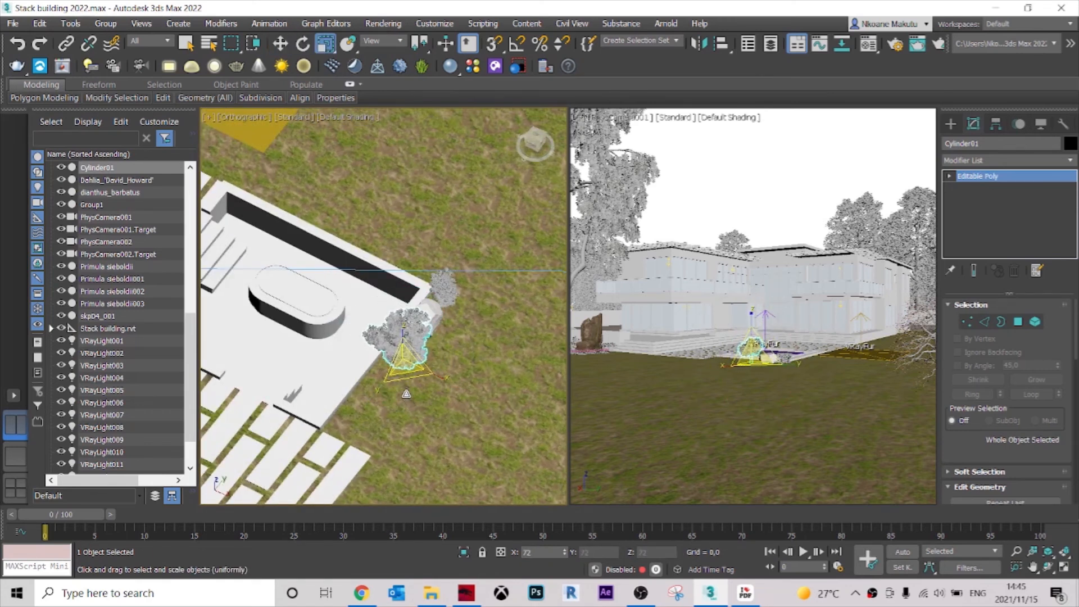
scroll(411, 368, "up", 6)
mouse_move(411, 369)
middle_mouse_down("alt")
mouse_move(429, 339)
mouse_move(393, 362)
mouse_move(370, 353)
mouse_move(373, 380)
mouse_move(388, 354)
mouse_move(410, 371)
mouse_move(424, 365)
middle_mouse_up("alt")
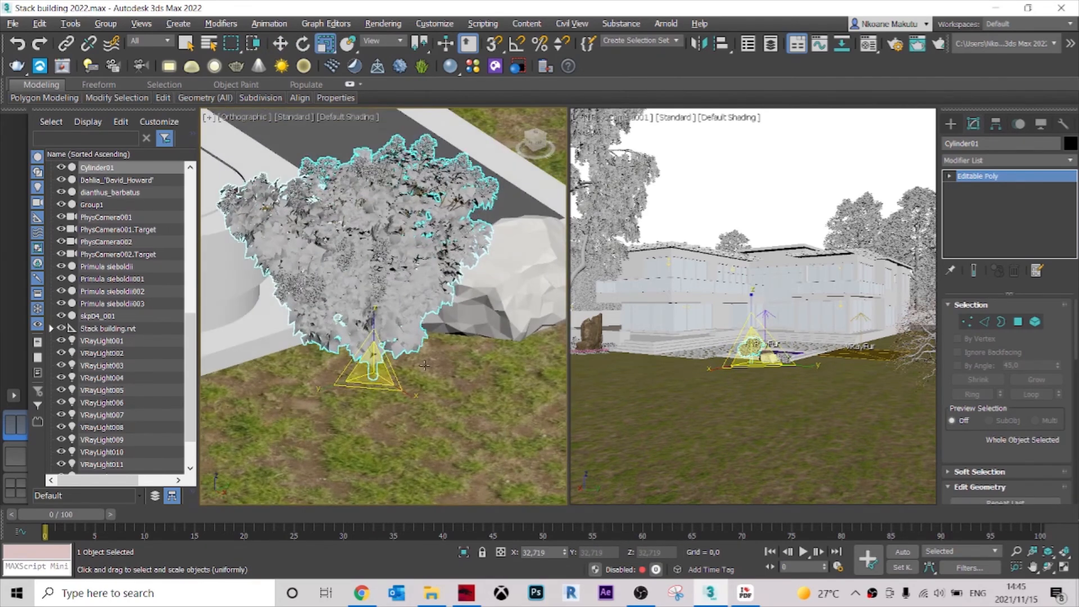
left_click(821, 189)
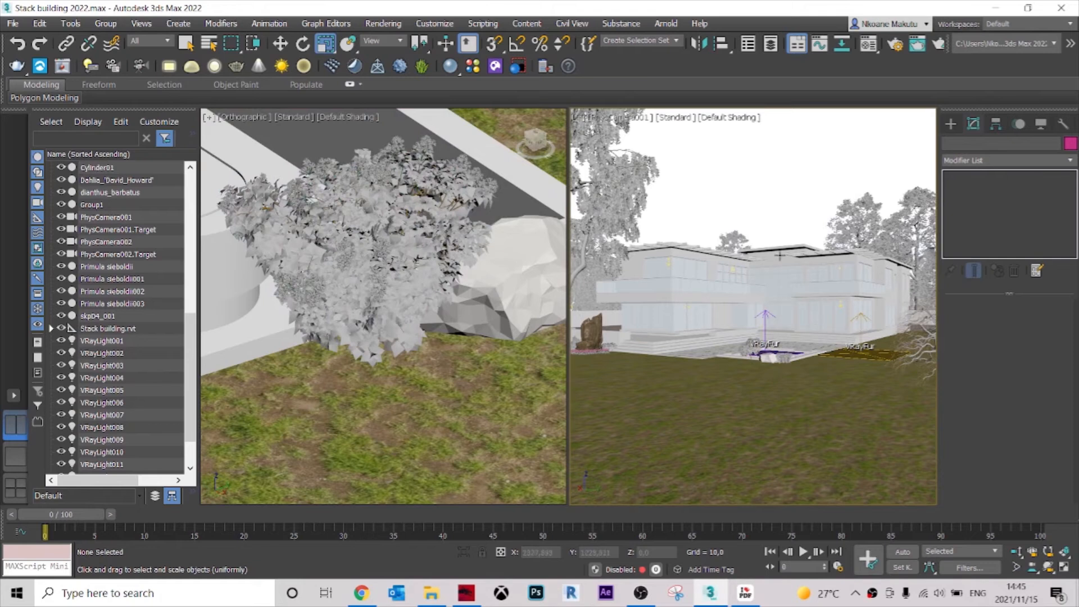
Check the Archmodels vol. 86 PDF catalogue for the number of the low-growing Bellis perennis flowers.
left_click(746, 594)
left_click_drag(853, 227, 842, 169)
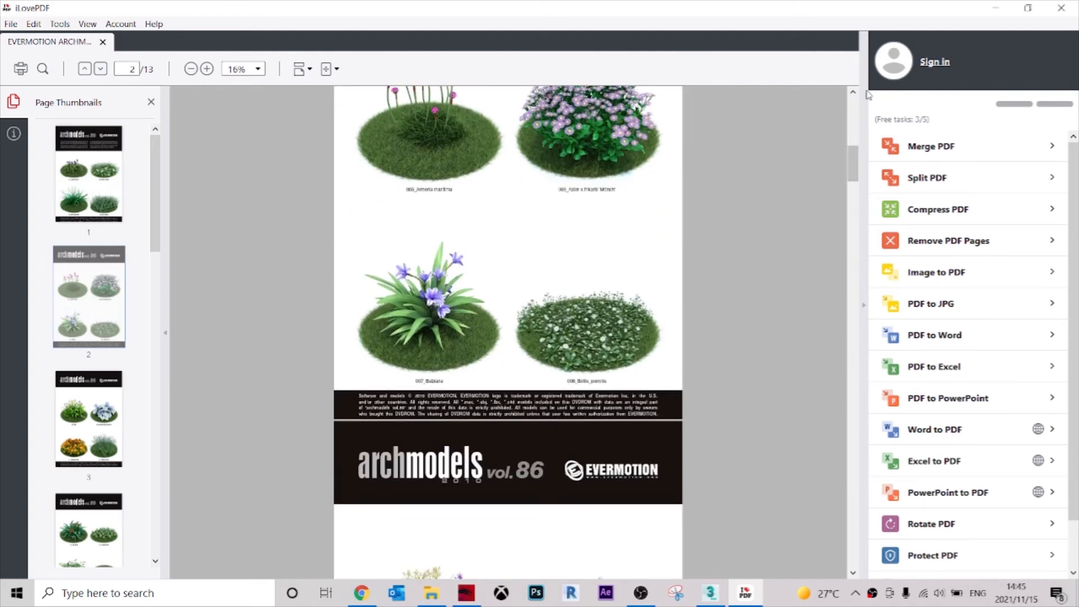
left_click(1001, 13)
Merge 008_vray from the Archmodels vol. 86 Vray folder into the scene, using the merged material, and dismiss the Scene Converter.
left_click(431, 593)
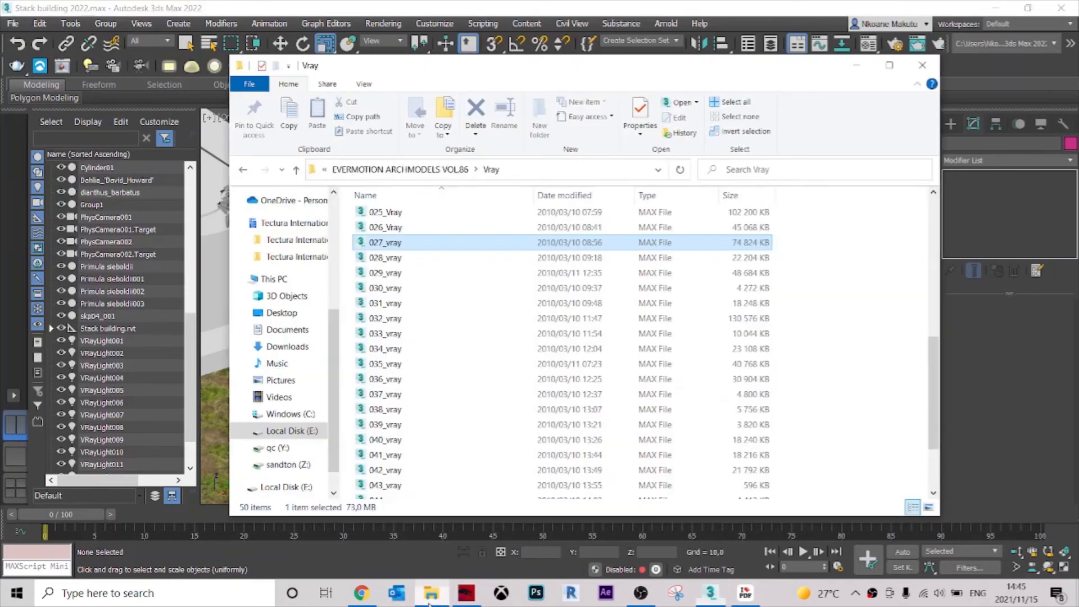
scroll(441, 336, "up", 1)
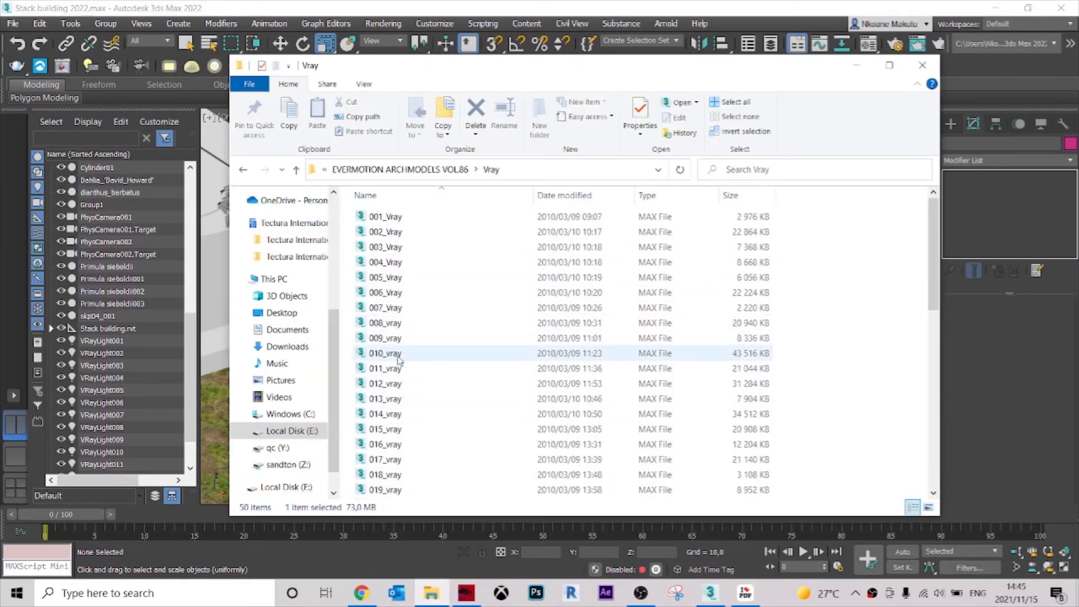
left_click_drag(408, 327, 213, 392)
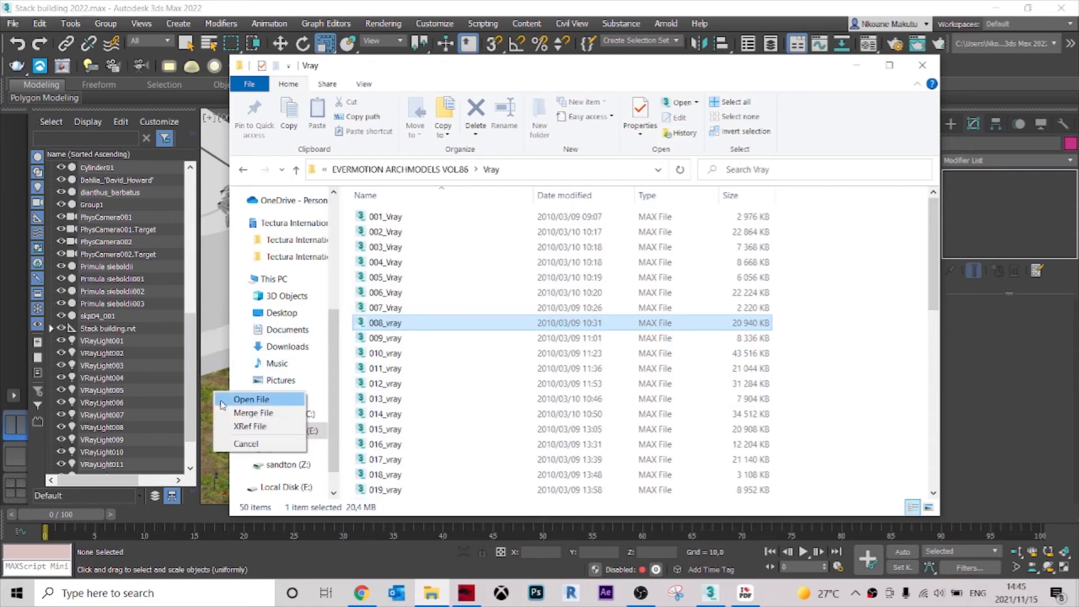
left_click(235, 413)
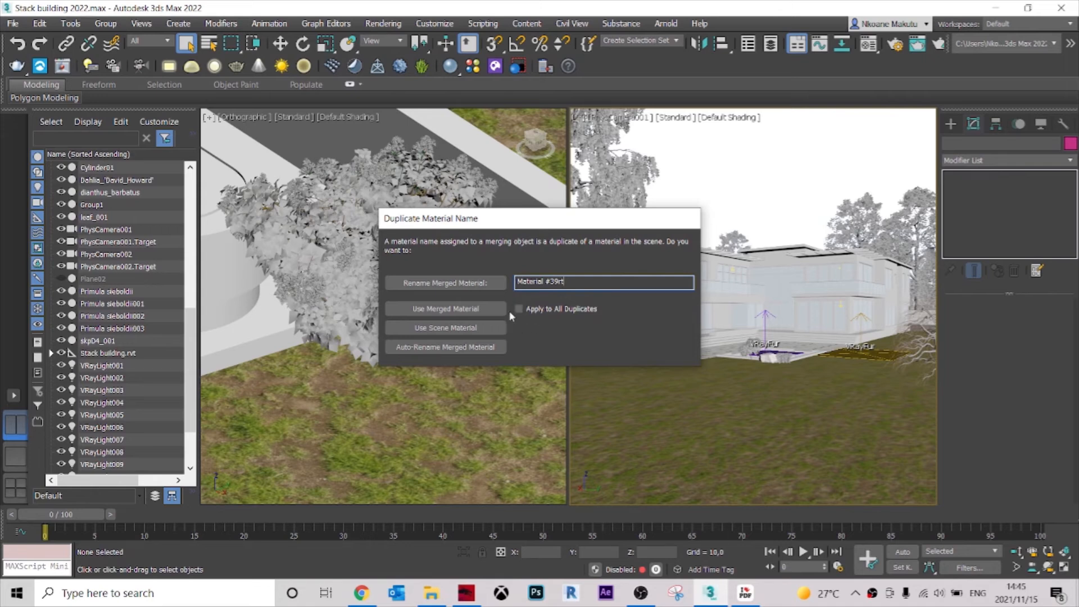
left_click(472, 312)
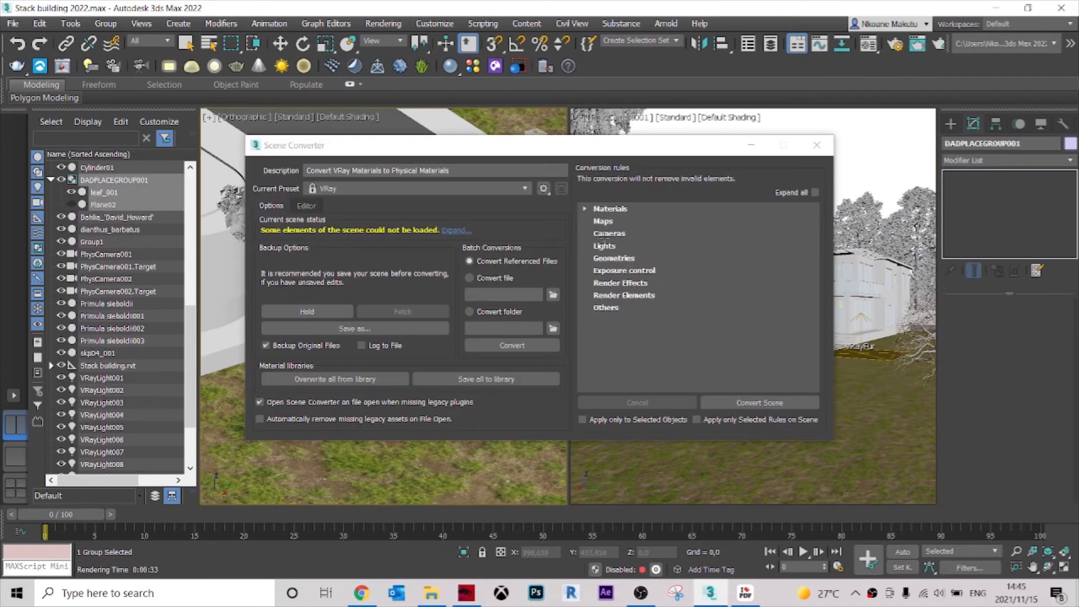
left_click(815, 145)
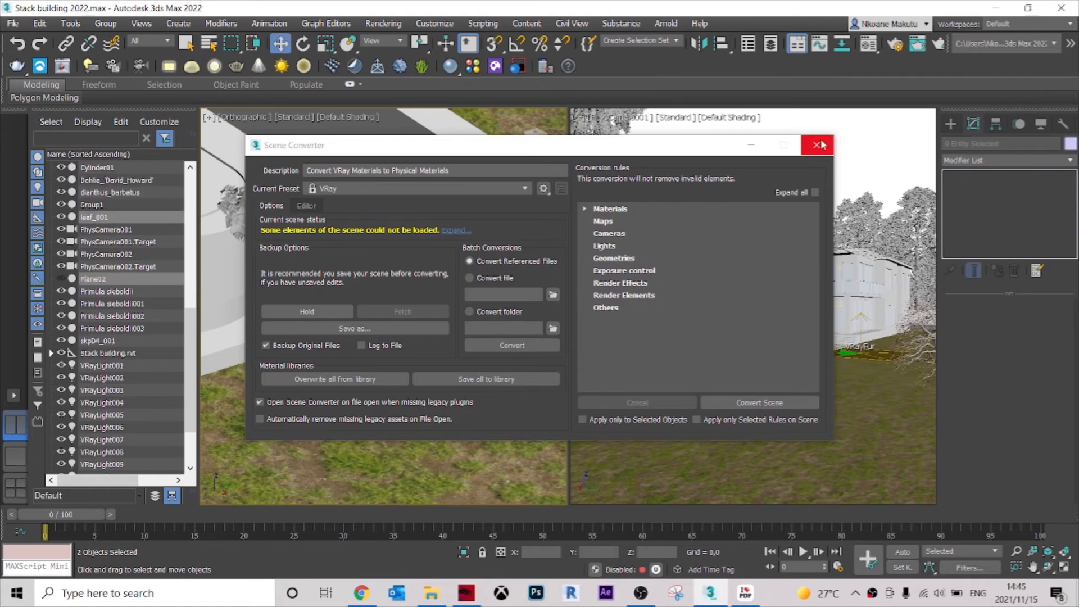
left_click(817, 145)
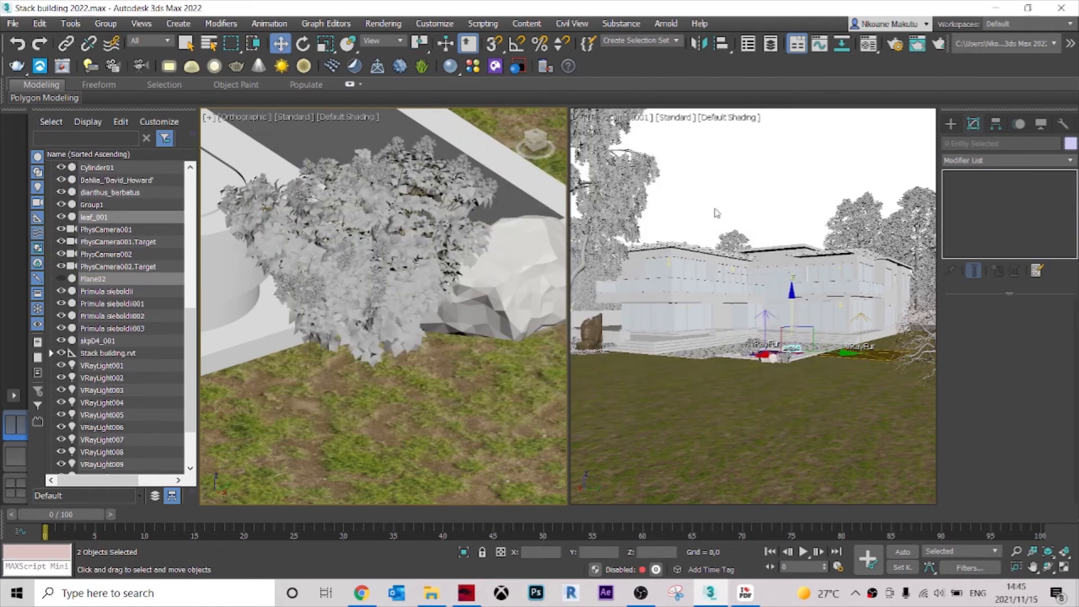
Move the merged flower patch beside the stone at the terrace corner.
scroll(472, 362, "down", 3)
scroll(489, 342, "up", 3)
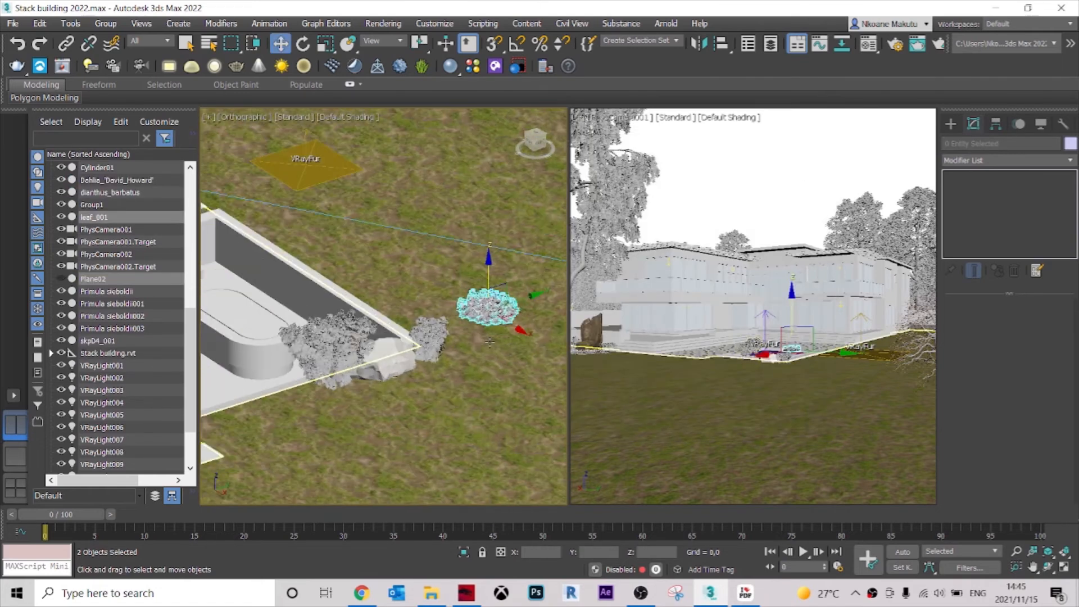
key("t")
scroll(409, 251, "up", 4)
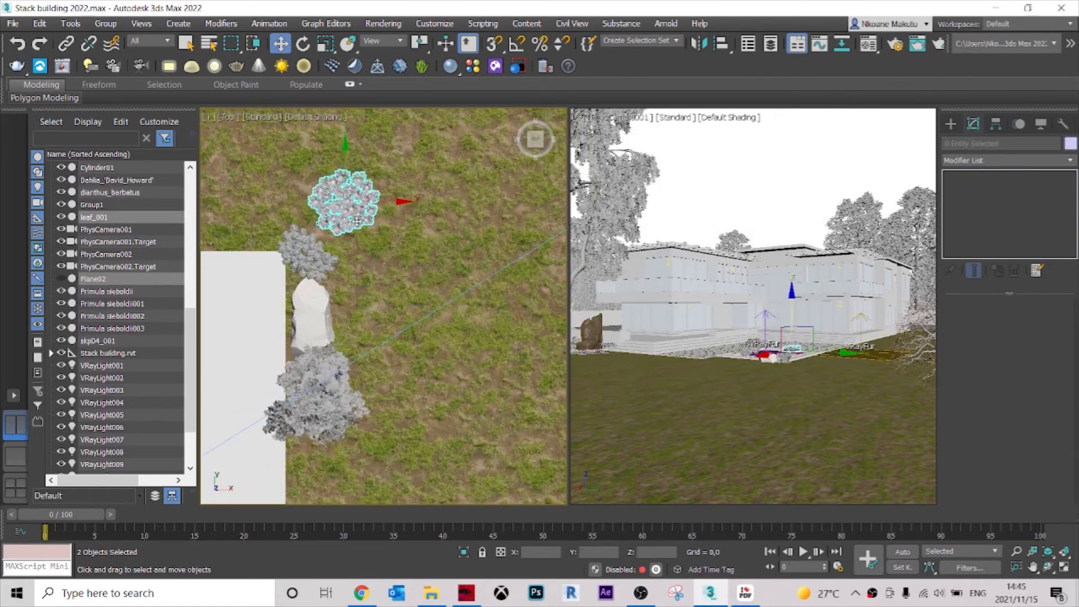
scroll(344, 209, "up", 4)
scroll(364, 221, "down", 2)
left_click_drag(357, 211, 343, 387)
middle_click_drag(341, 438, 351, 253, "alt")
Lower the flower patch so it sits on the lawn in front of the shrub and stone.
scroll(351, 253, "up", 3)
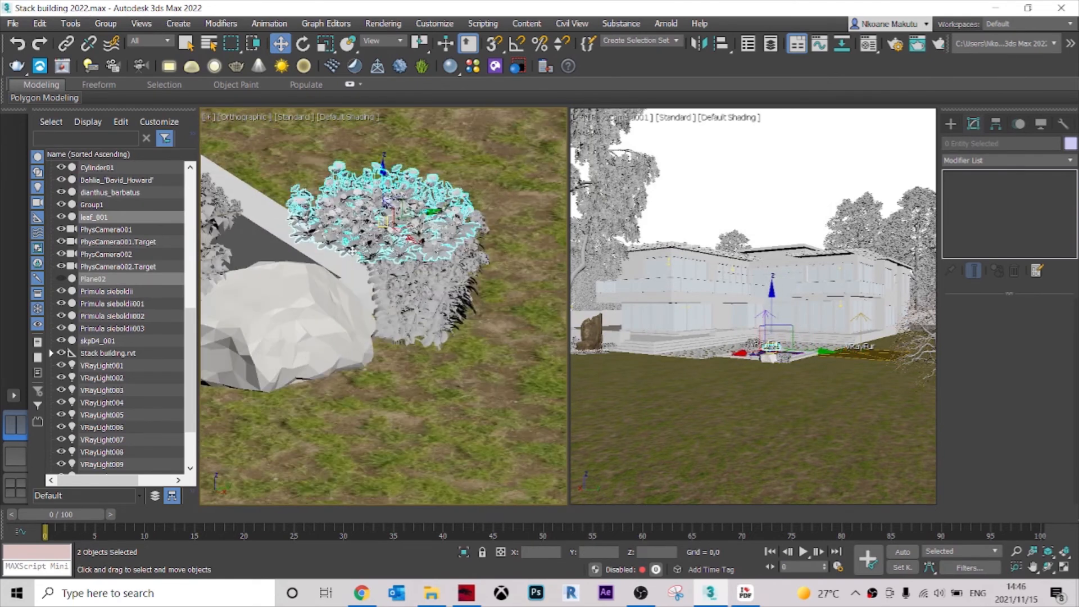
left_click_drag(382, 168, 365, 322)
scroll(387, 388, "up", 3)
middle_click_drag(364, 322, 363, 300, "alt")
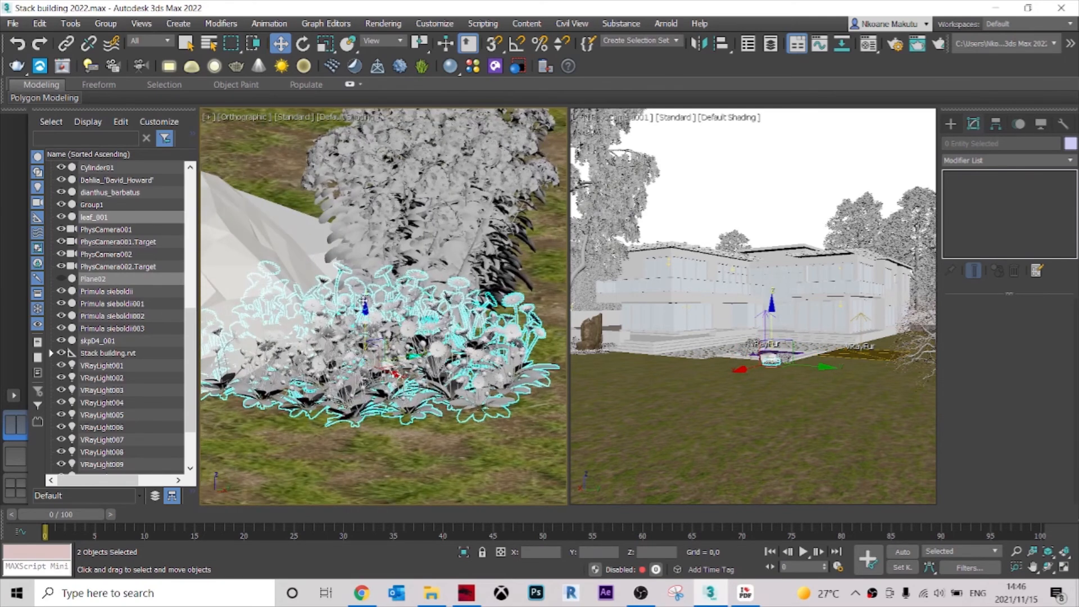
left_click_drag(366, 308, 366, 309)
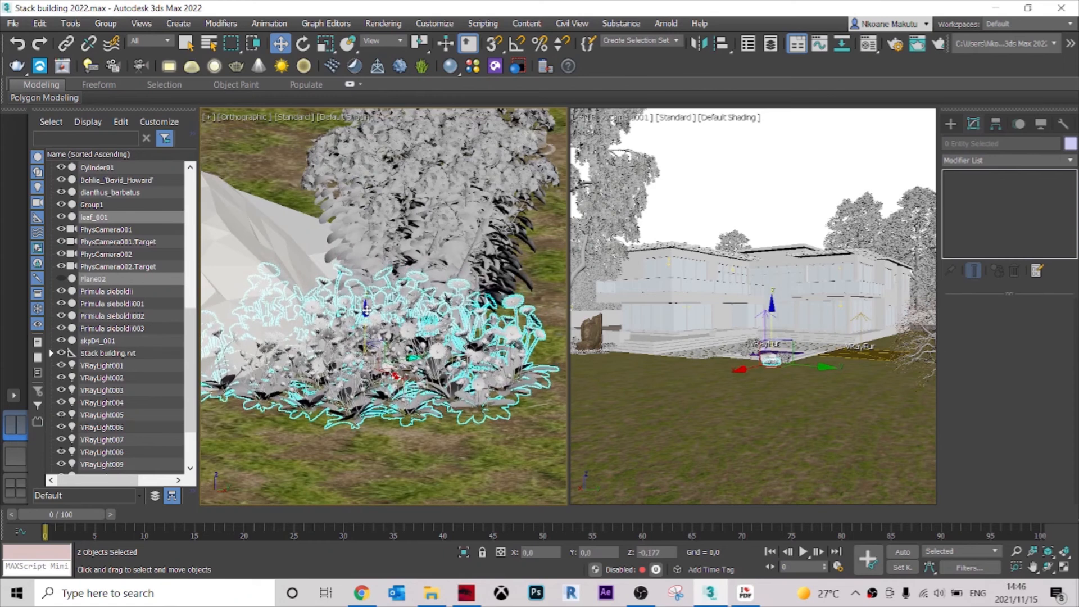
Copy the flower patch repeatedly along the lawn side of the stone and tree, and once at the stone's far end.
key("t")
scroll(397, 221, "down", 5)
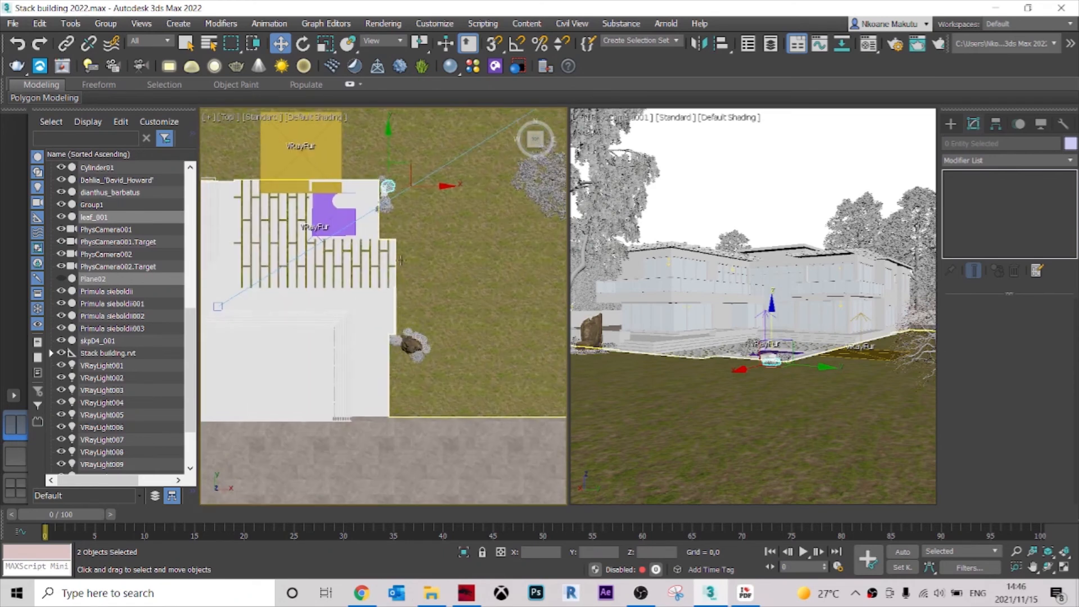
scroll(377, 180, "up", 8)
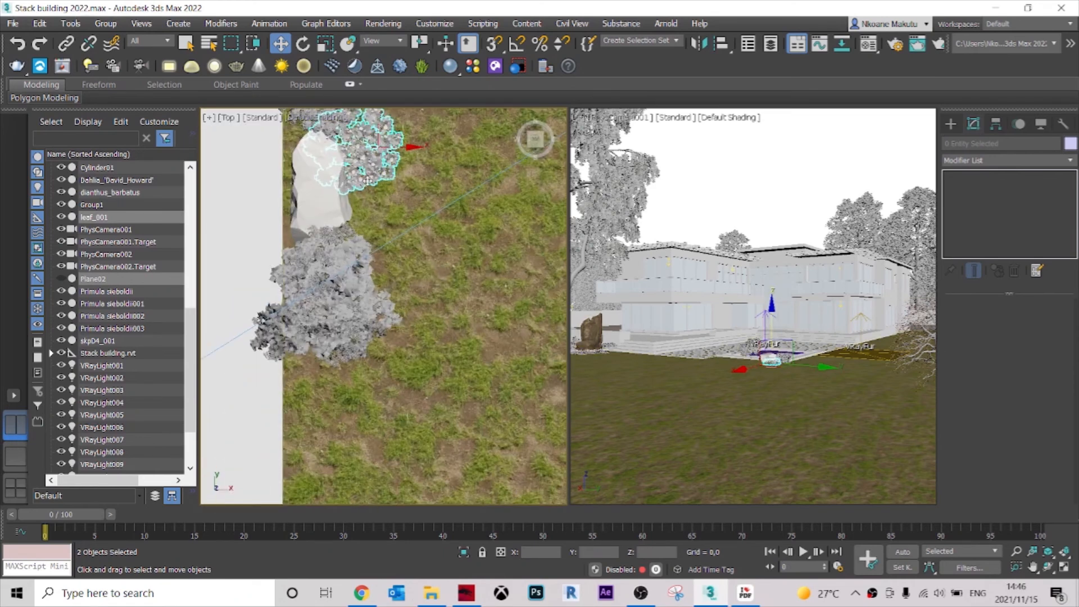
mouse_move(385, 213)
left_mouse_down()
mouse_move(405, 272)
mouse_move(488, 375)
left_mouse_up()
left_click(548, 355)
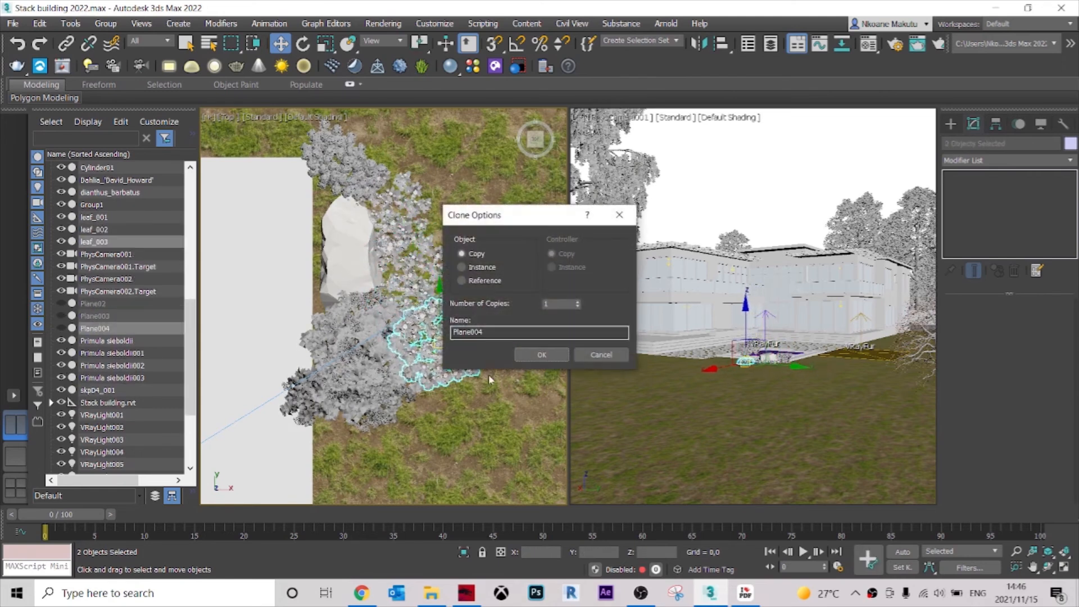
left_click(531, 358)
mouse_move(436, 346)
left_mouse_down("shift")
mouse_move(361, 472)
mouse_move(349, 169)
mouse_move(361, 121)
mouse_move(348, 157)
left_mouse_up("shift")
left_click(531, 358)
left_click(538, 355)
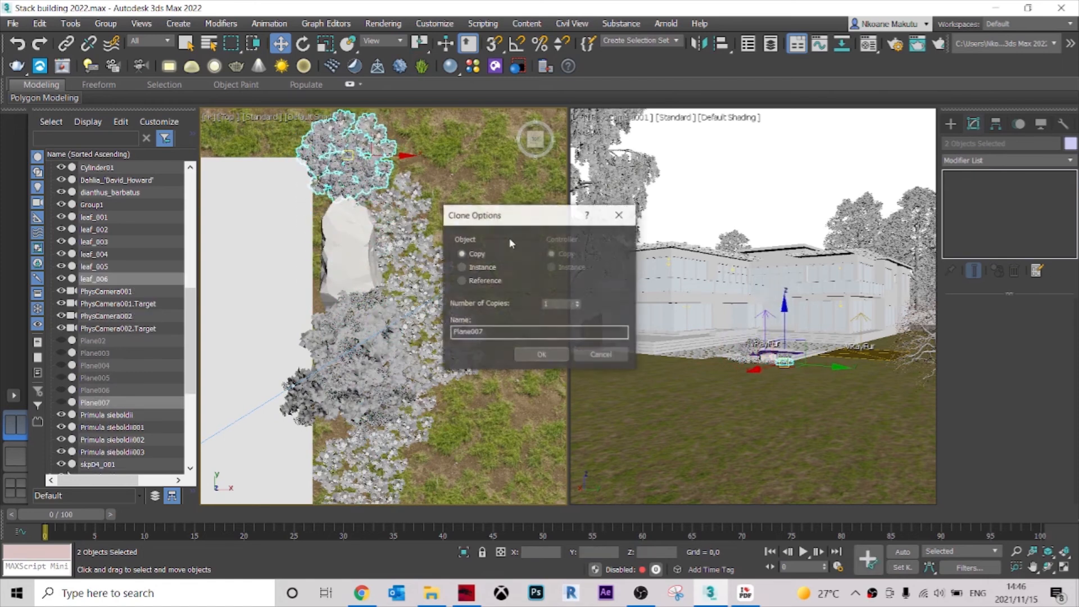
left_click(539, 355)
Copy a single flower patch to a raised spot in front of the tree, at about X 983, Y 432, Z -14.
mouse_move(455, 337)
middle_mouse_down("alt")
mouse_move(355, 287)
mouse_move(448, 337)
middle_mouse_up("alt")
scroll(355, 287, "down", 3)
scroll(373, 298, "up", 3)
middle_click_drag(373, 298, 390, 319, "alt")
scroll(390, 318, "down", 1)
left_click(369, 313)
scroll(369, 313, "up", 2)
left_click_drag(375, 339, 340, 265, "shift")
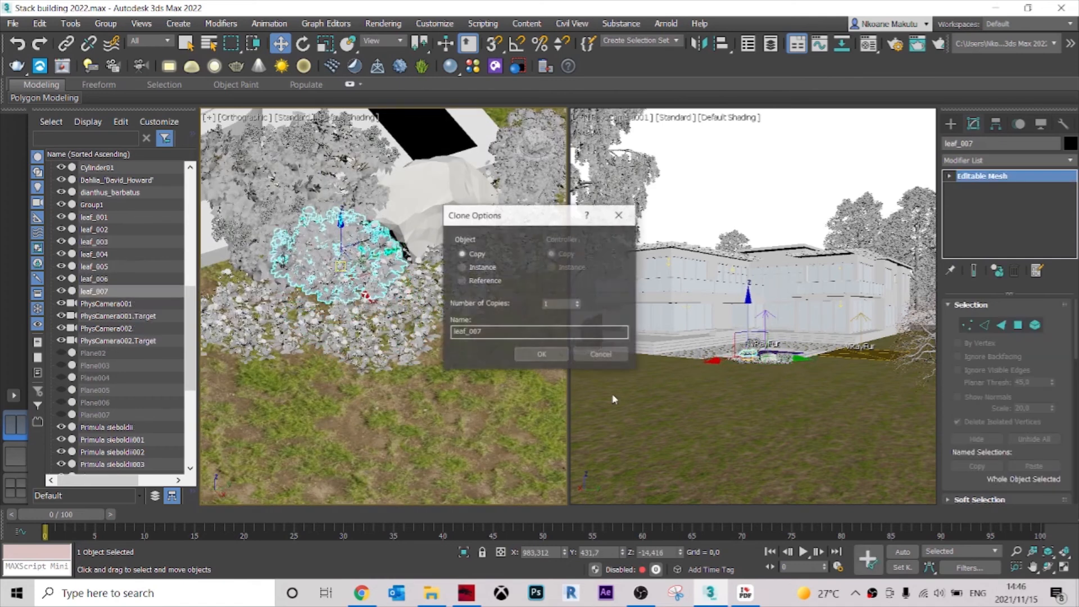
left_click(559, 359)
Copy the flower patch below the tree to a raised spot near its base, at about X 976, Y 415, Z -23.
mouse_move(413, 374)
middle_mouse_down()
mouse_move(520, 414)
mouse_move(555, 399)
middle_mouse_up()
left_click(390, 345)
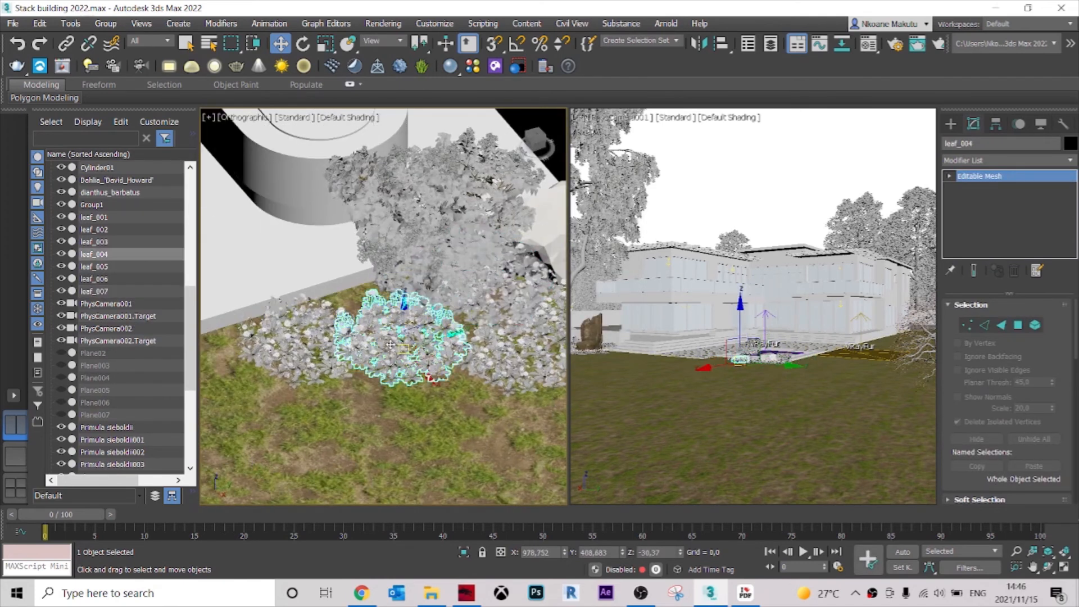
left_click_drag(405, 349, 416, 318)
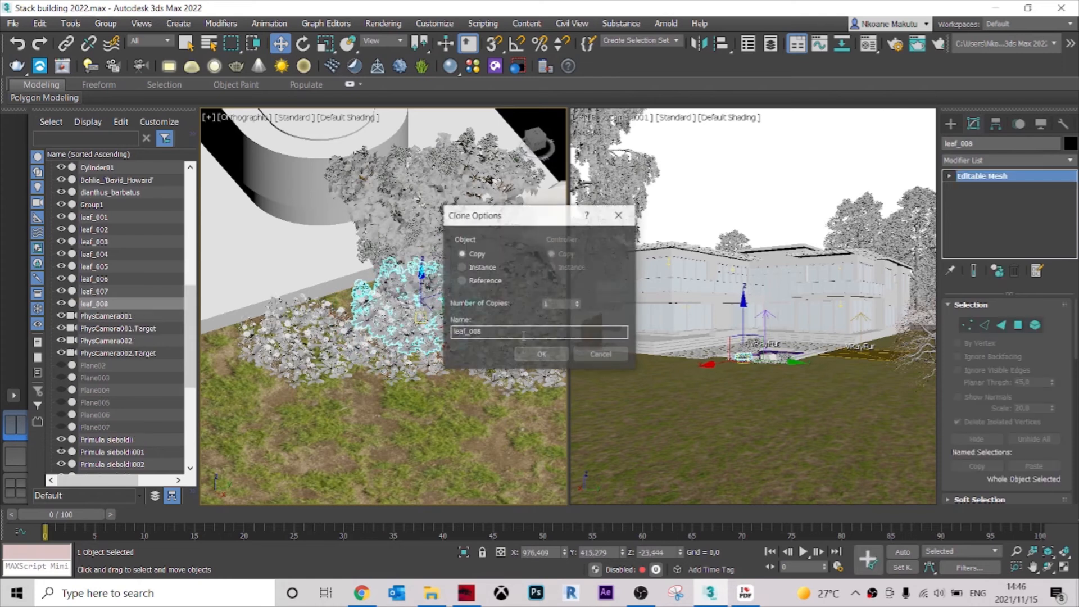
left_click(539, 354)
Copy the flower patch beyond the stone to the terrace corner, at about X 940, Y 519.
scroll(422, 341, "down", 5)
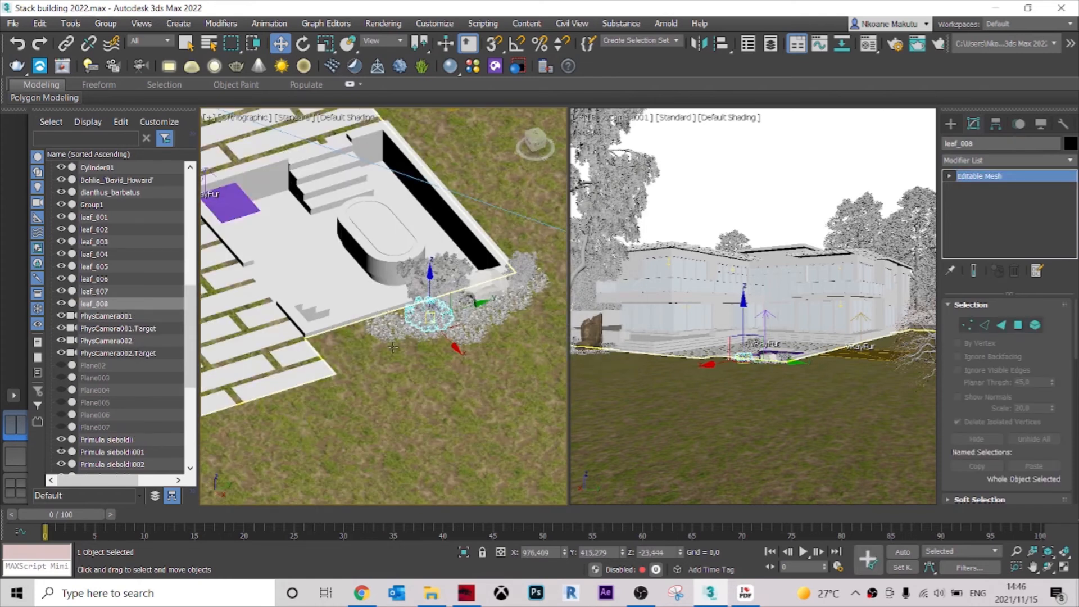
scroll(393, 348, "up", 2)
scroll(422, 354, "down", 2)
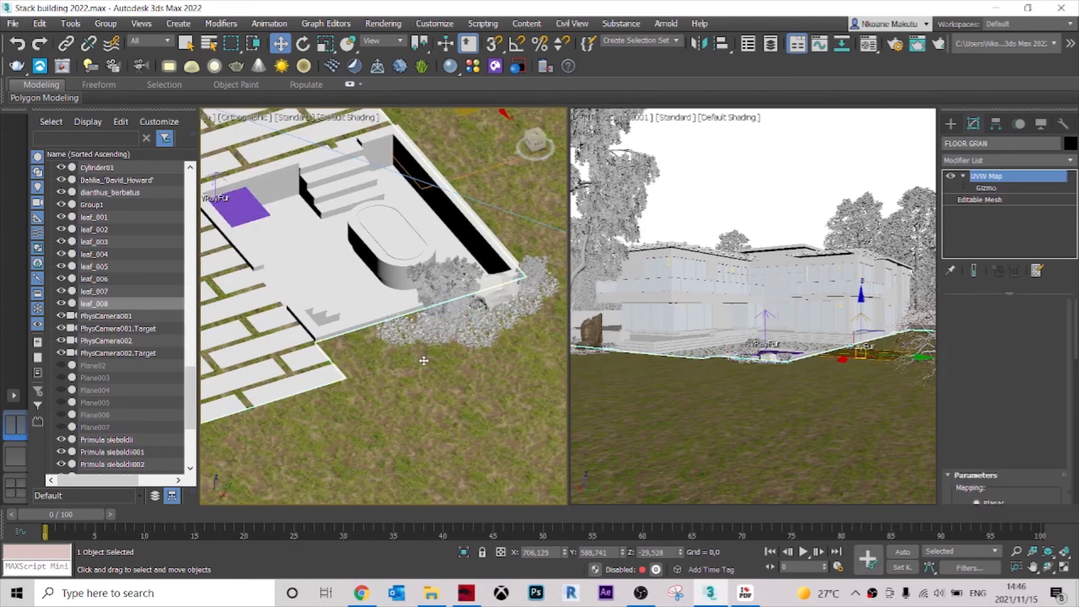
left_click(425, 351)
key("t")
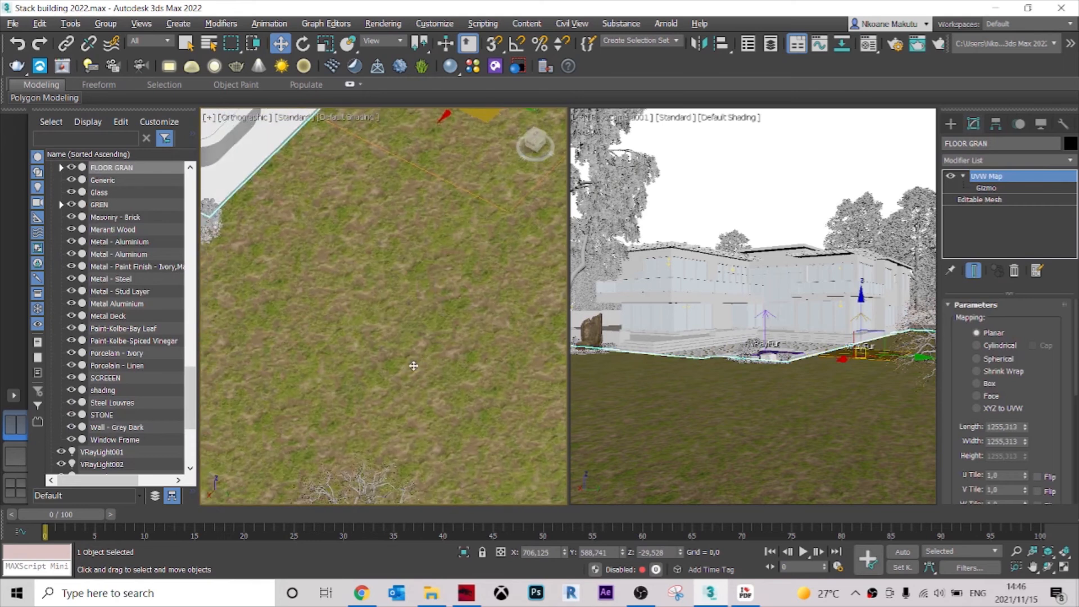
scroll(387, 223, "up", 6)
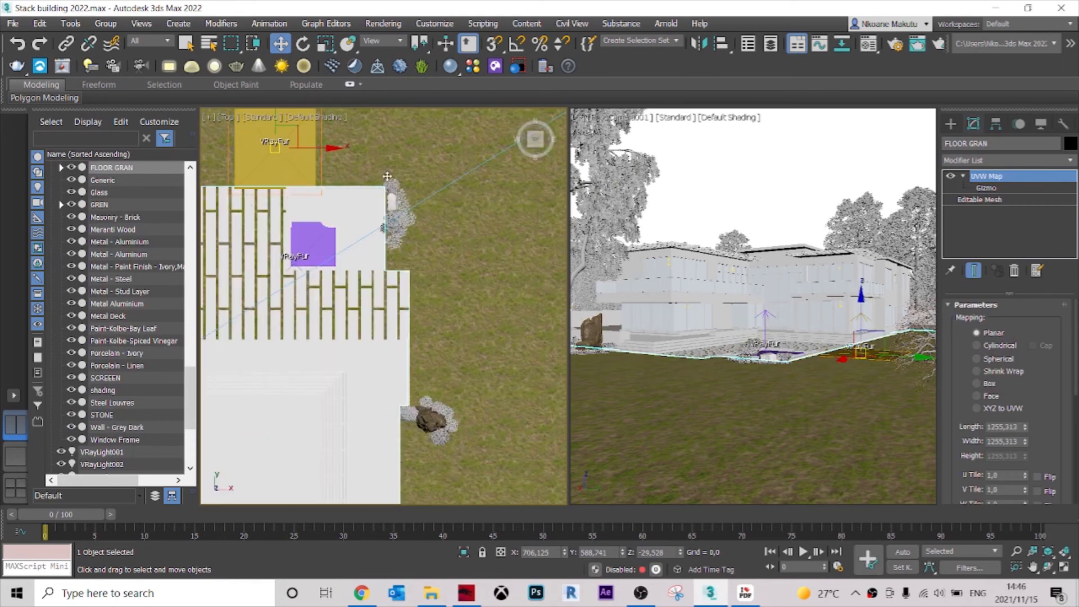
scroll(423, 181, "up", 2)
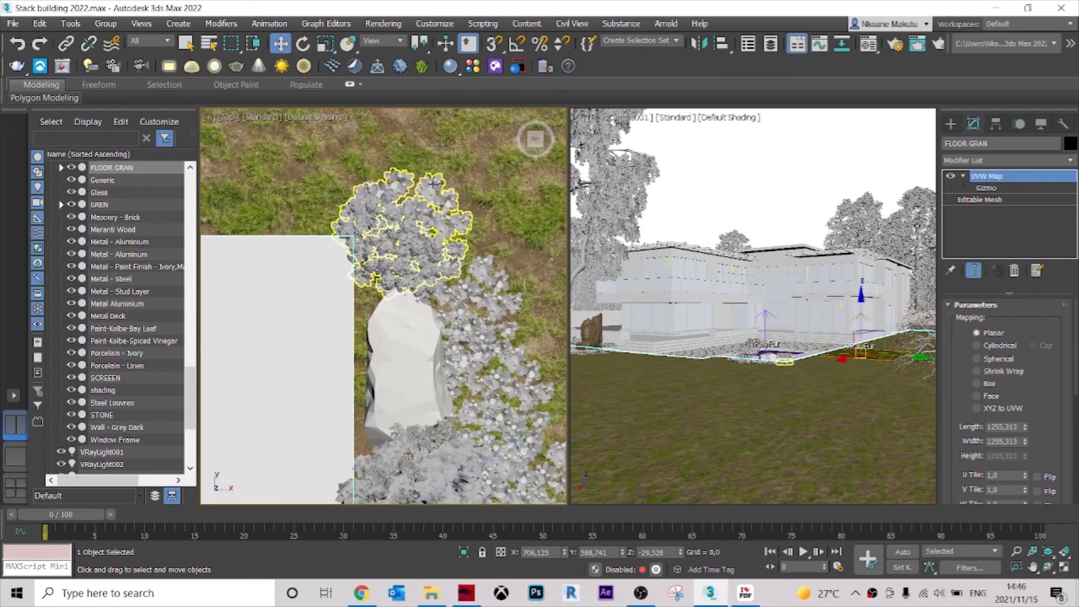
left_click(309, 228)
left_click_drag(308, 228, 331, 213)
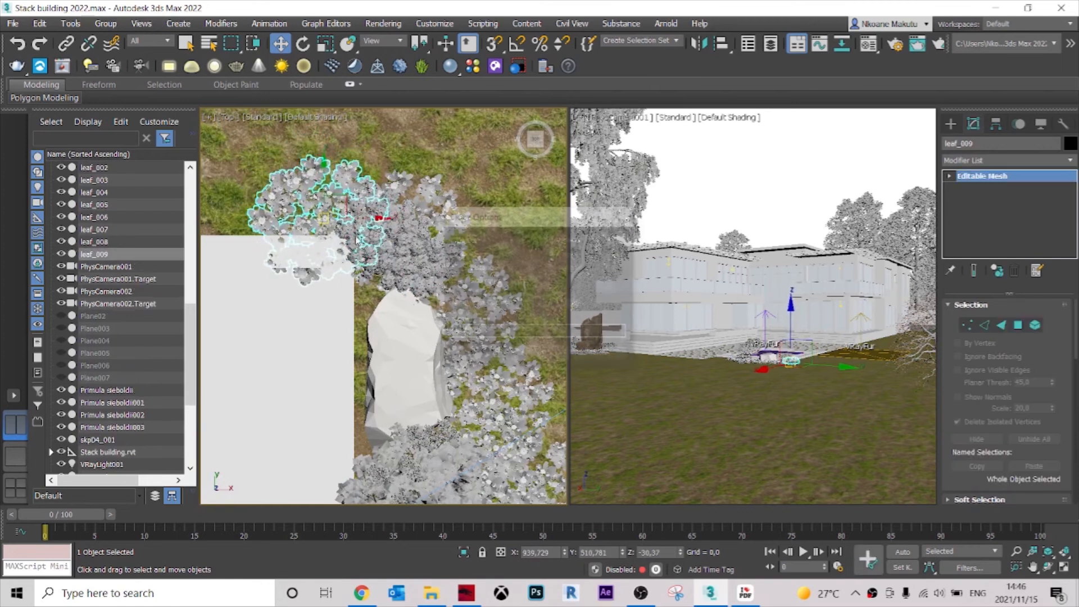
left_click(544, 354)
Scale the flower patch on the terrace corner down uniformly to about 17%.
key("e")
key("r")
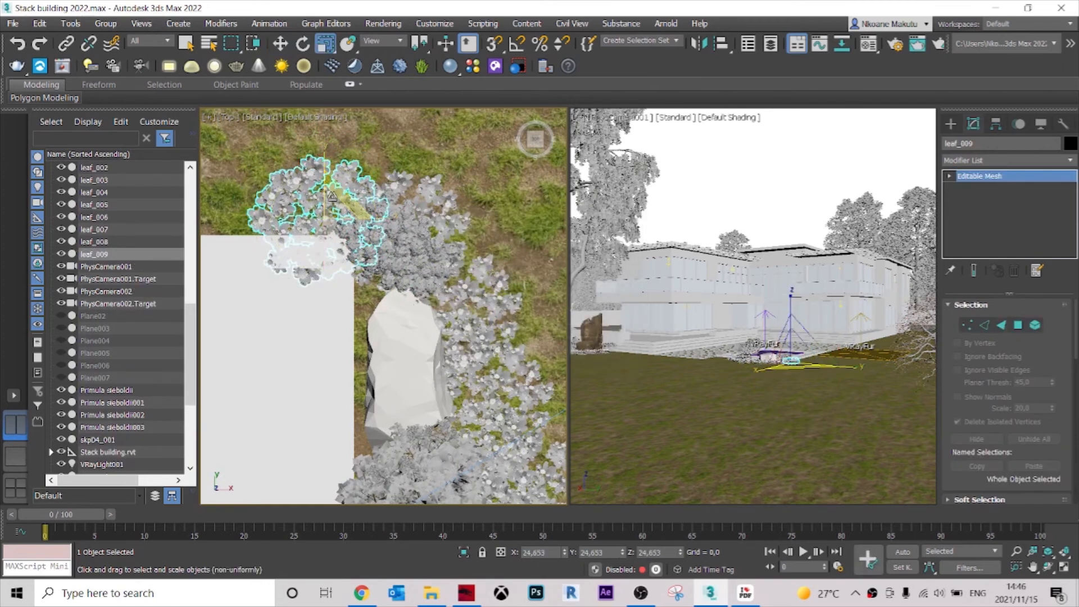
left_click_drag(323, 232, 323, 234)
scroll(379, 302, "down", 5)
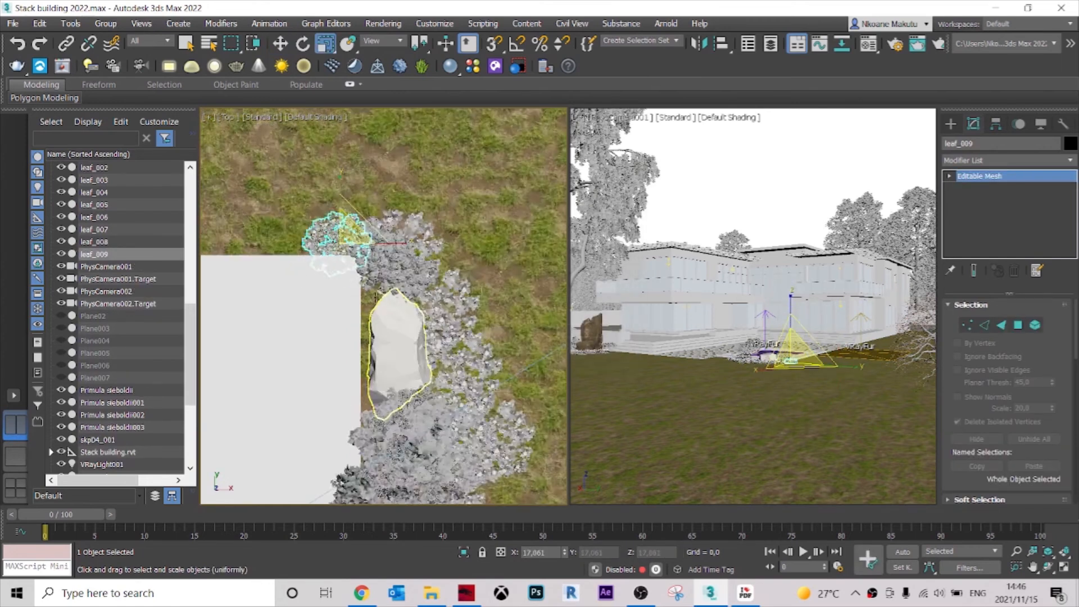
middle_click_drag(379, 297, 383, 188)
scroll(390, 328, "up", 2)
middle_click_drag(381, 238, 392, 316)
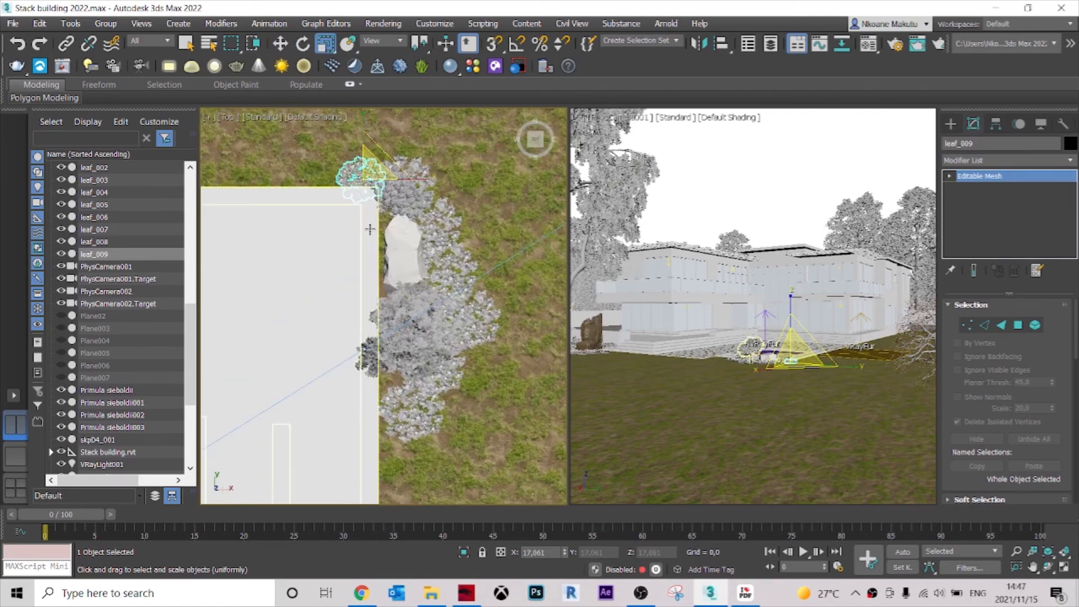
Copy the small corner patch to the opposite end of the flower row, fit it against the row and terrace edge, and deselect it.
key("w")
mouse_move(364, 179)
left_mouse_down("shift")
mouse_move(385, 445)
mouse_move(404, 447)
left_mouse_up("shift")
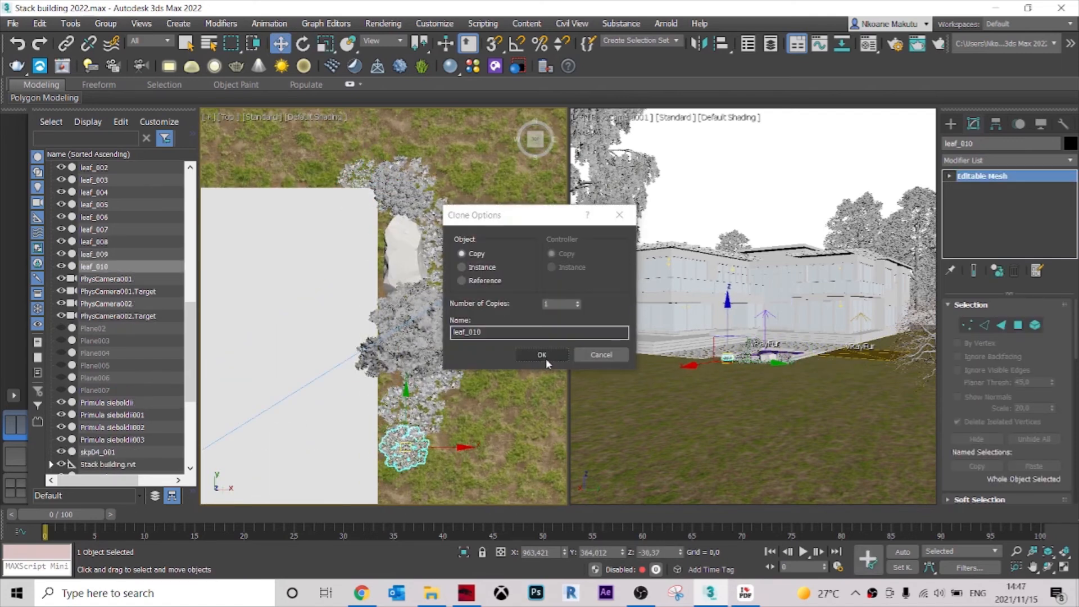
left_click(542, 354)
scroll(396, 393, "up", 6)
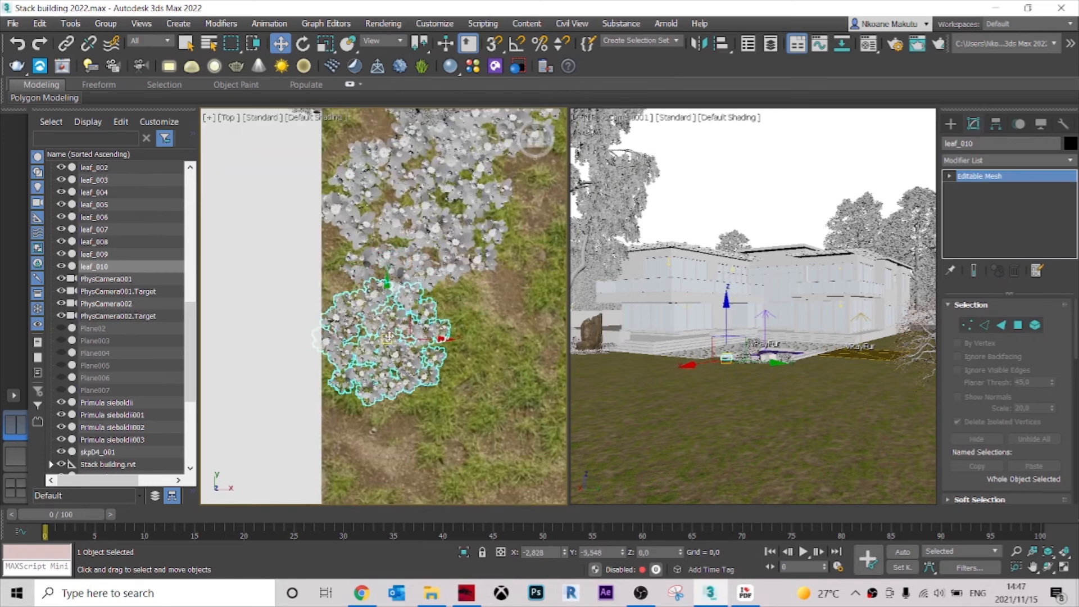
middle_click_drag(388, 336, 342, 309, "alt")
left_click(775, 168)
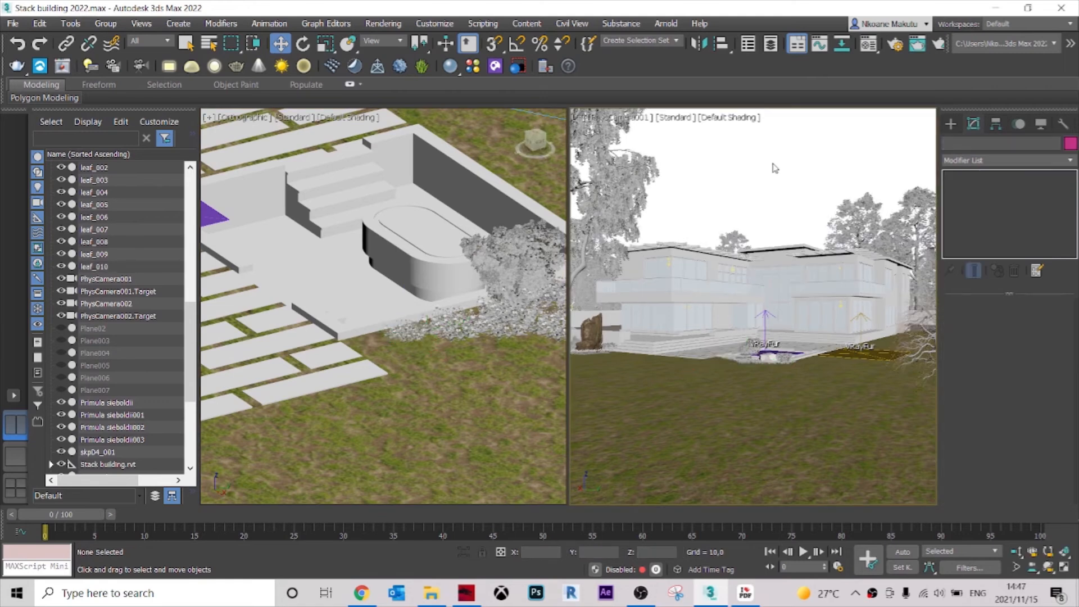
left_click(687, 118)
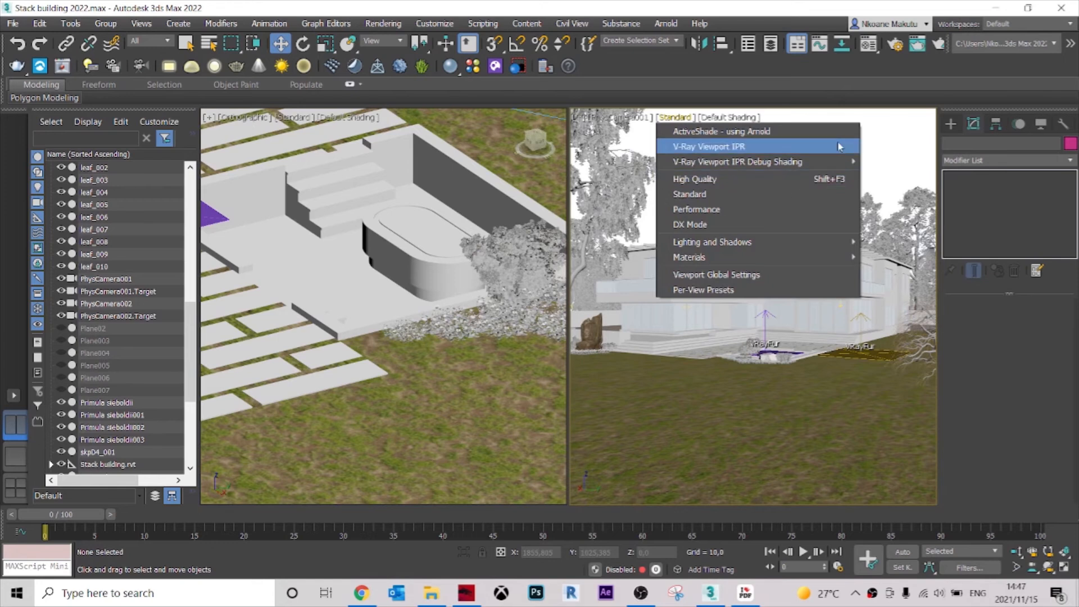
left_click(888, 158)
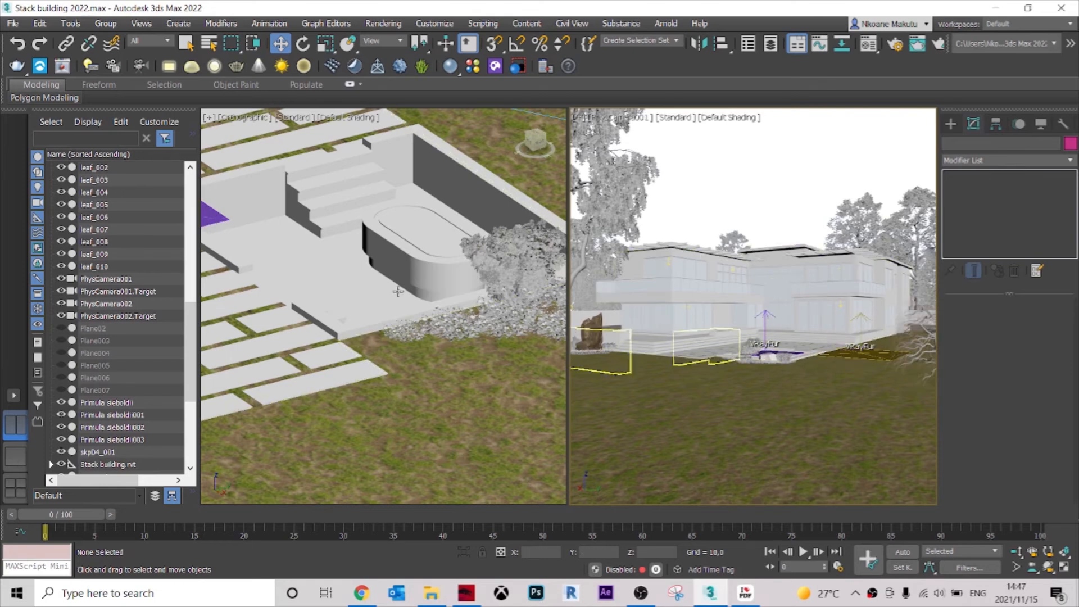
Copy the Weigela florida shrub beside the brown rock to the house wall beyond the paving, at about X 388, Y 528.
scroll(465, 332, "down", 5)
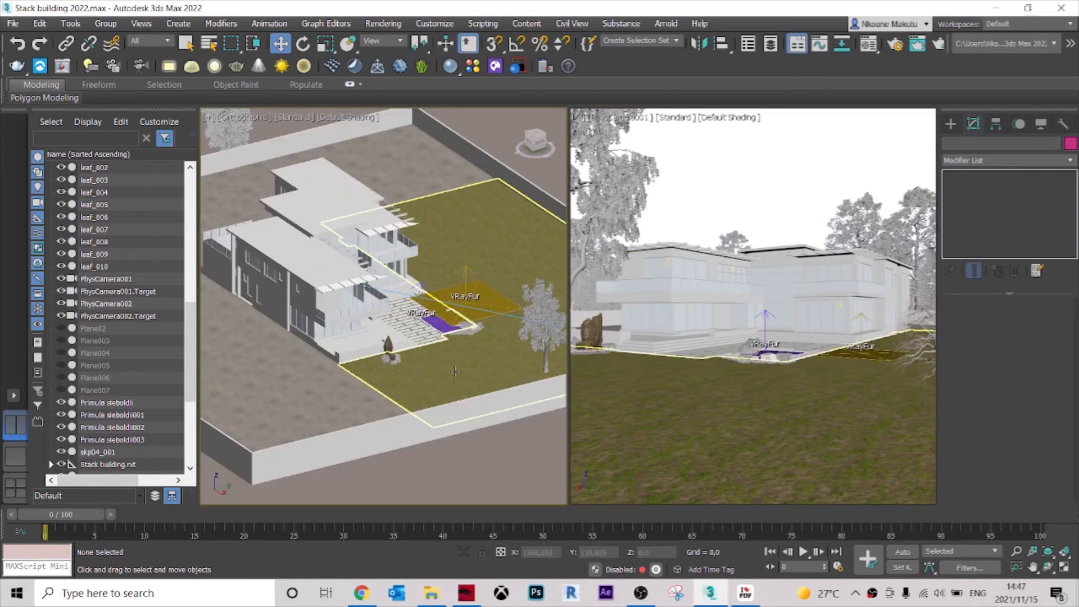
scroll(455, 371, "up", 8)
key("t")
scroll(454, 366, "up", 6)
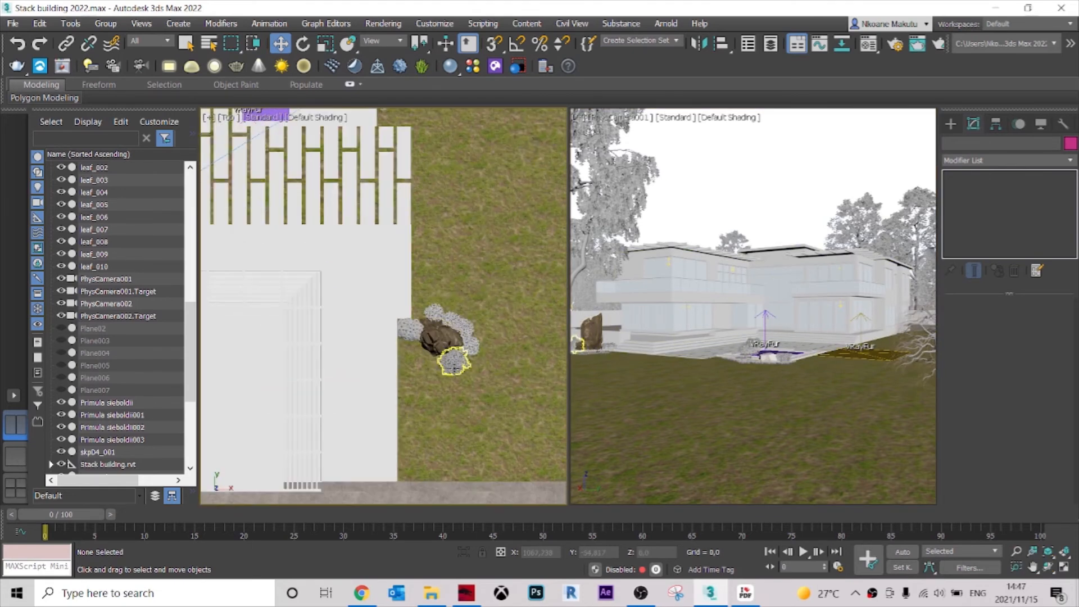
scroll(454, 366, "up", 3)
left_click(454, 365)
scroll(458, 362, "down", 5)
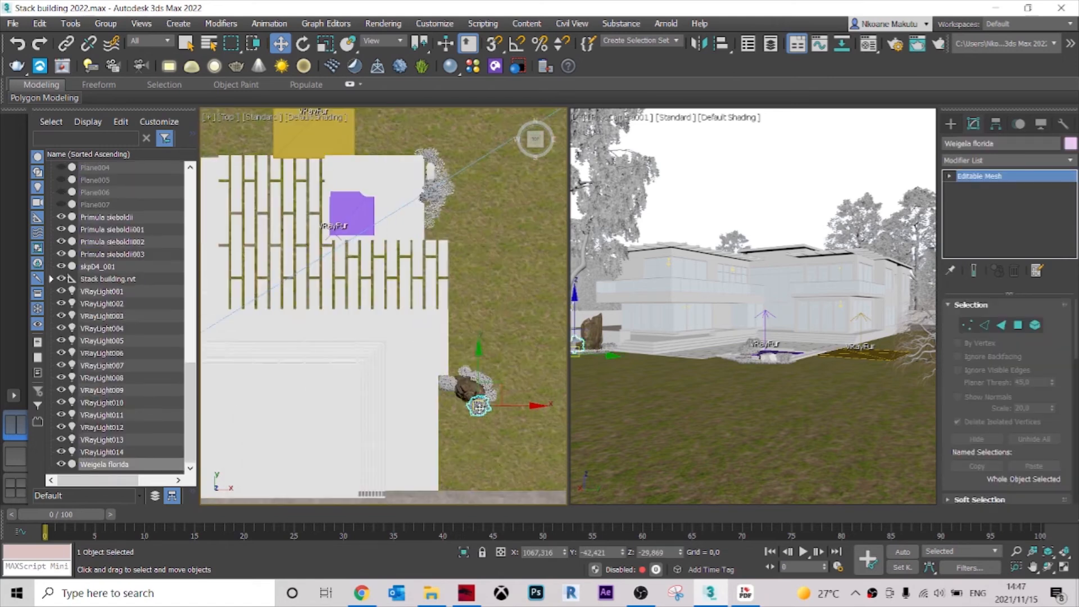
scroll(478, 406, "down", 3)
left_click_drag(489, 425, 270, 241, "shift")
left_click(540, 355)
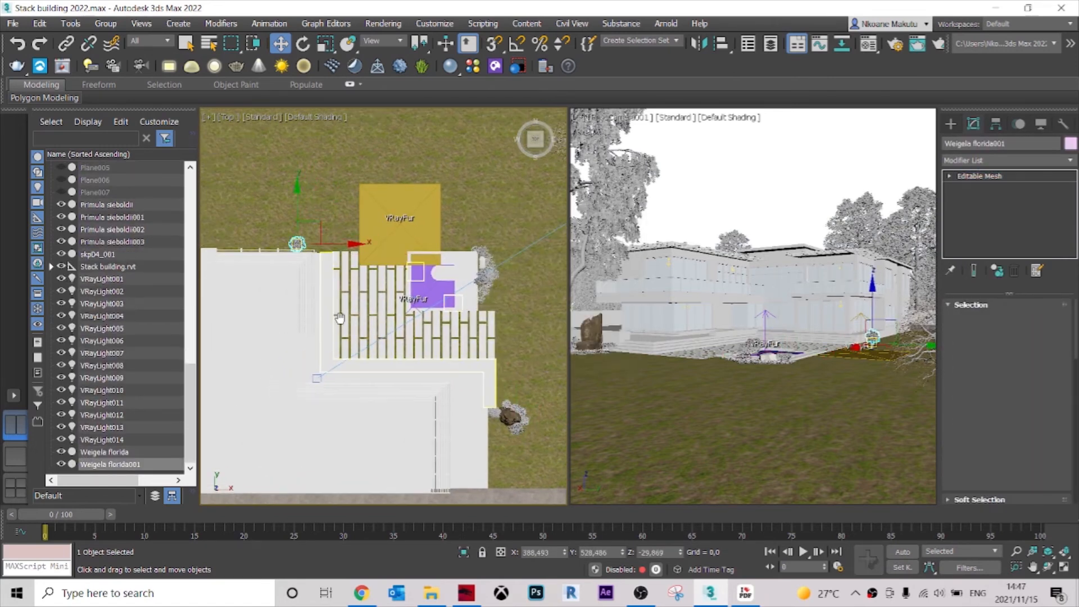
Move the shrub copy farther along the house wall and scale it up uniformly to about 174%.
scroll(501, 296, "up", 5)
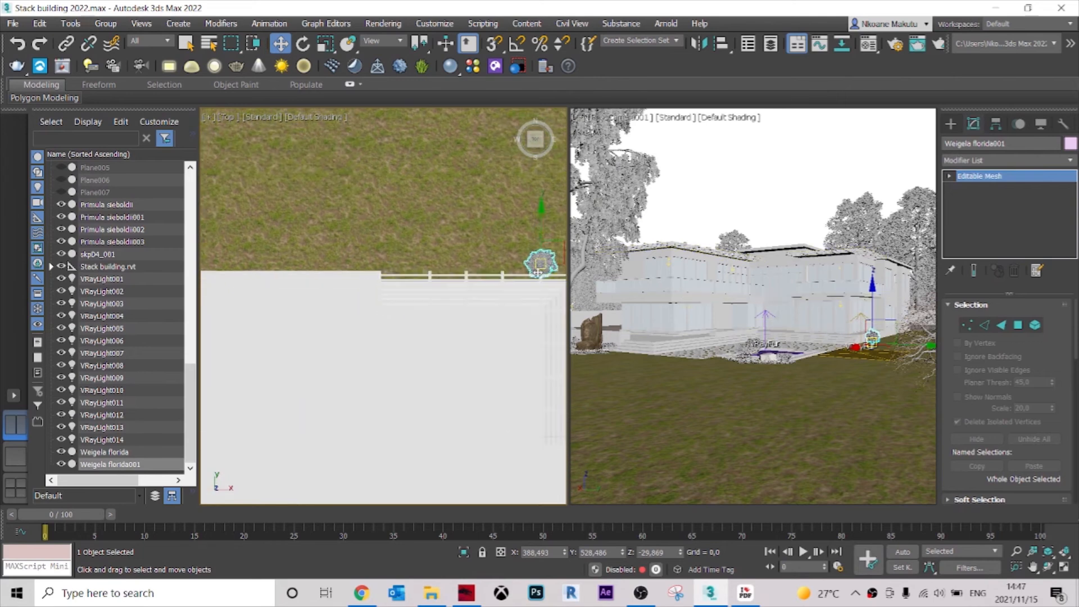
left_click_drag(391, 277, 392, 267)
middle_click_drag(390, 281, 224, 213, "alt")
scroll(395, 280, "up", 5)
middle_click_drag(351, 244, 332, 244, "alt")
scroll(329, 244, "up", 2)
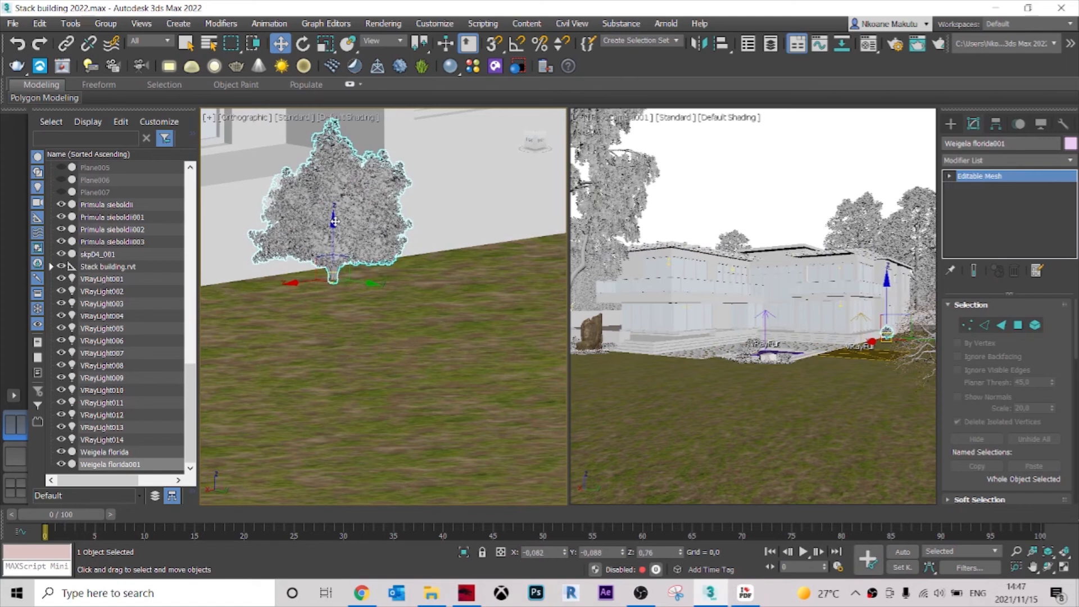
key("r")
left_click_drag(328, 261, 339, 218)
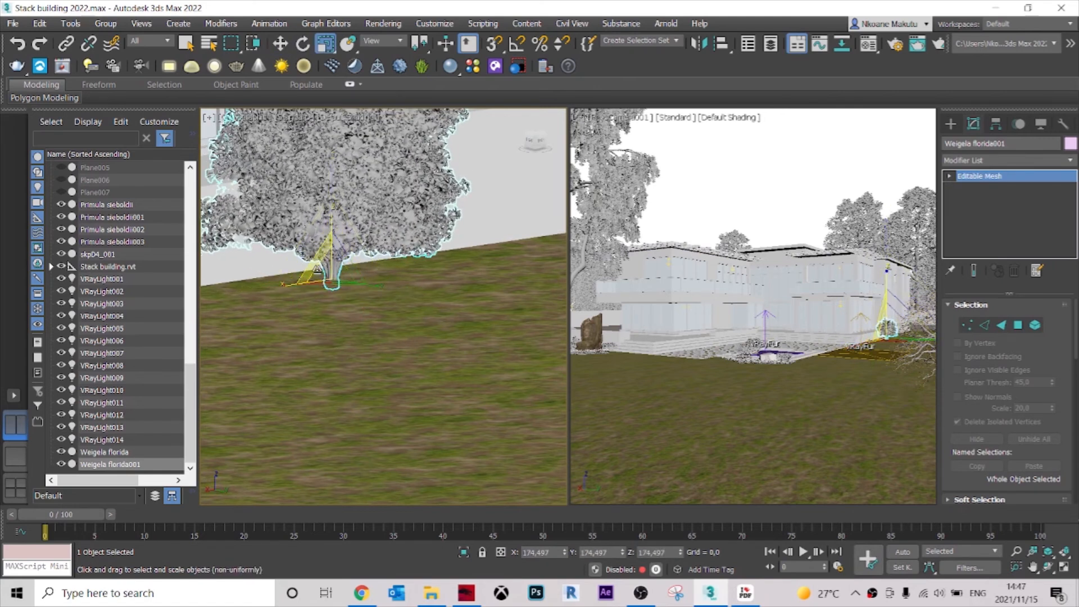
Reposition the enlarged shrub against the house wall at about X 152, Y 527.
key("t")
scroll(317, 270, "down", 4)
middle_click_drag(236, 180, 402, 236)
scroll(331, 241, "up", 5)
key("w")
middle_click_drag(279, 296, 360, 286)
Copy the flower patch in front of the terrace stone across to the lawn on the house-wall side.
scroll(385, 254, "down", 8)
scroll(312, 402, "up", 8)
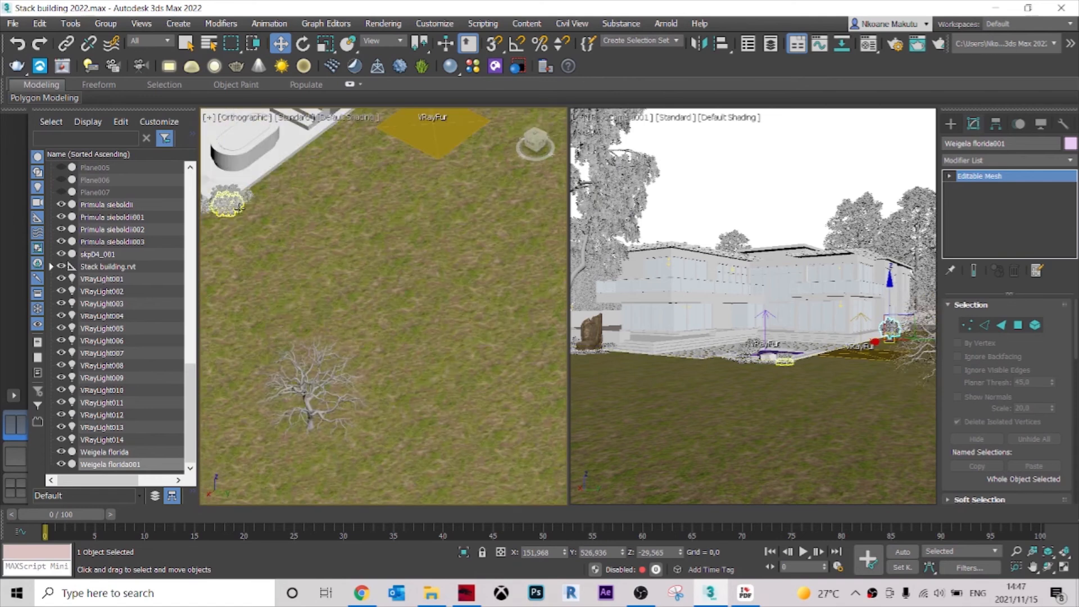
scroll(224, 190, "up", 7)
left_click(226, 192)
scroll(444, 270, "down", 3)
middle_click_drag(323, 224, 443, 275)
left_click(259, 305)
scroll(260, 312, "down", 5)
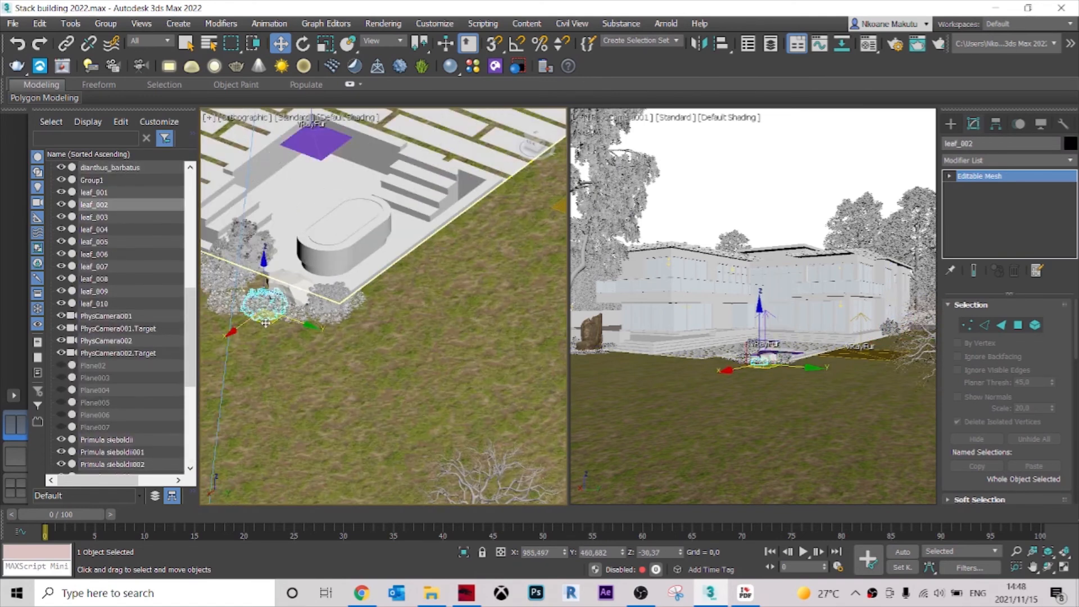
middle_click_drag(262, 316, 272, 356)
key("t")
scroll(273, 365, "down", 8)
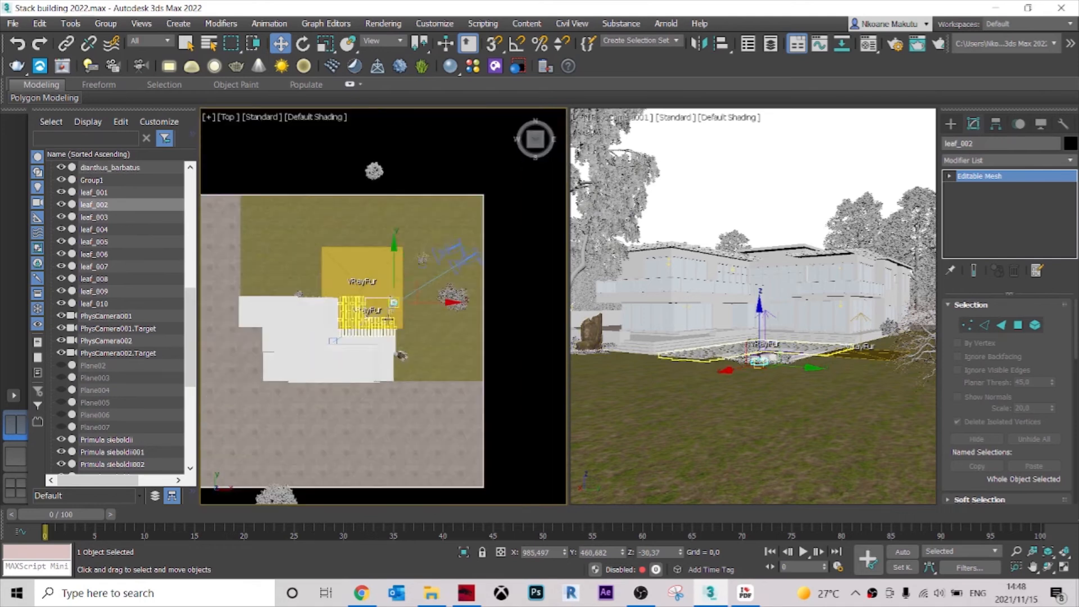
scroll(390, 349, "up", 5)
scroll(451, 369, "up", 2)
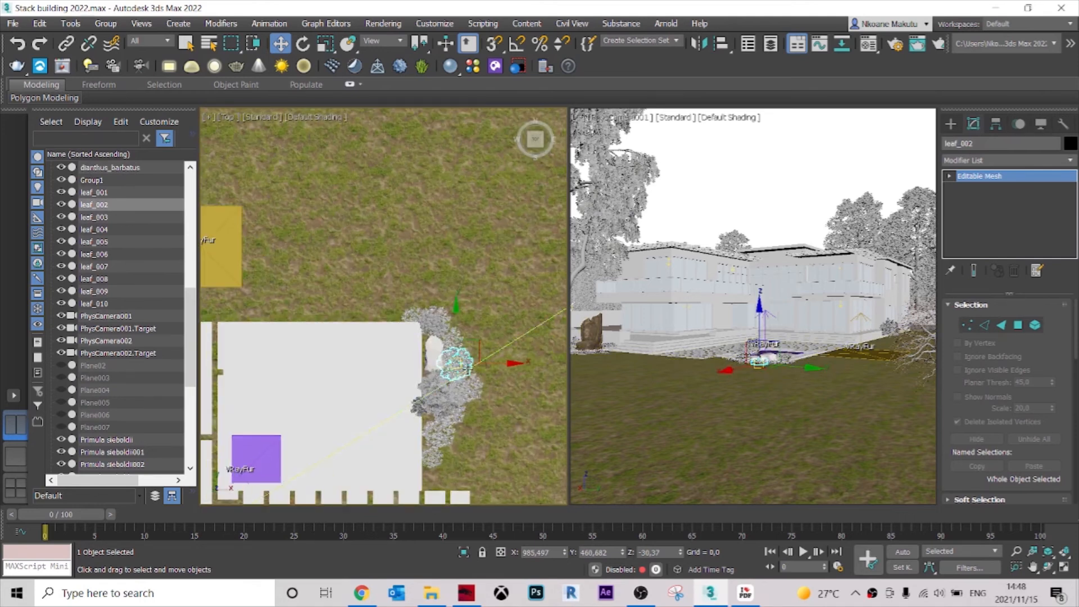
left_click_drag(457, 364, 292, 303, "shift")
left_click(542, 355)
Move the copied flower patch to the foot of the house wall, at about X 322, Y 513.
middle_click_drag(301, 353, 543, 347)
left_click_drag(531, 300, 270, 291)
middle_click_drag(271, 290, 466, 257)
left_click_drag(467, 257, 294, 257)
middle_click_drag(293, 258, 318, 271, "alt")
left_click_drag(308, 264, 292, 250)
scroll(292, 248, "down", 3)
middle_click_drag(292, 246, 315, 321)
scroll(312, 315, "up", 2)
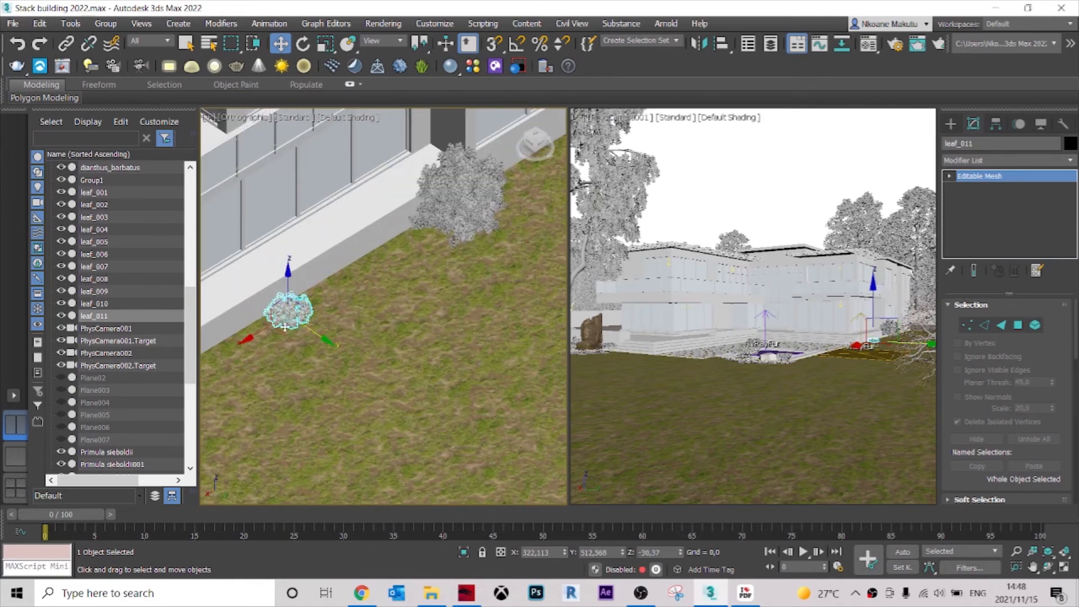
Copy the flower patch five times along the house wall up to the shrub, ending at about X 172, Y 527.
left_click_drag(287, 333, 323, 324, "shift")
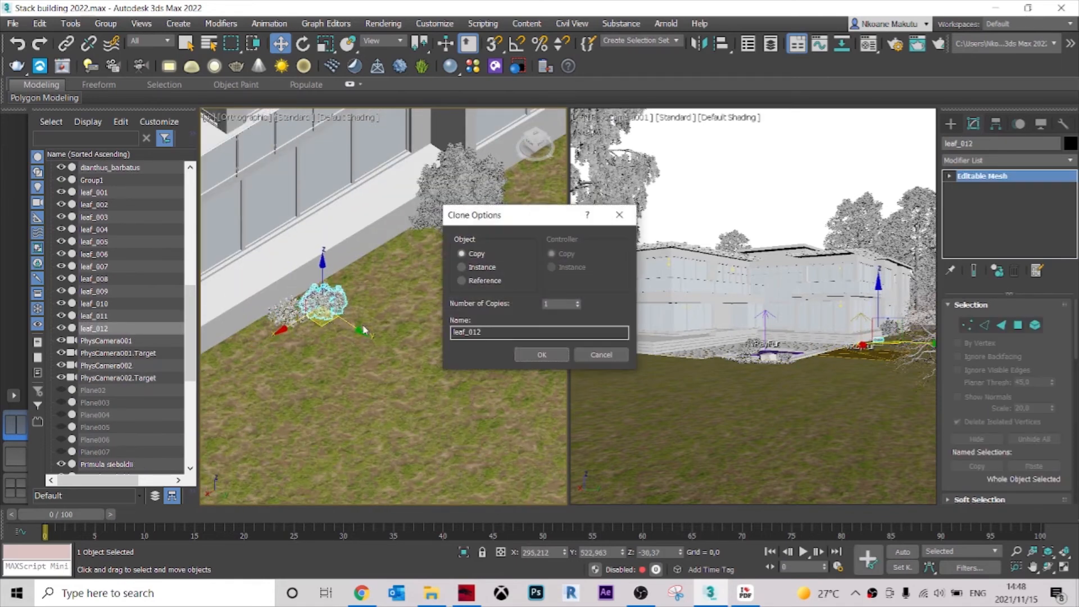
left_click(532, 353)
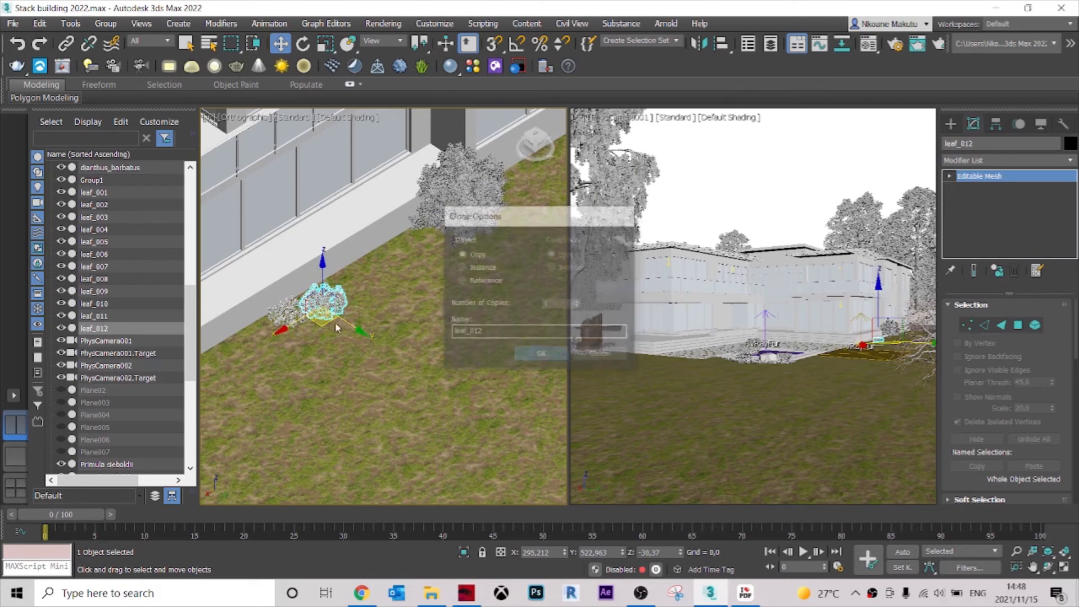
mouse_move(322, 323)
left_mouse_down()
mouse_move(341, 295)
mouse_move(464, 240)
mouse_move(446, 255)
left_mouse_up()
left_click(539, 352)
left_click(548, 354)
left_click(540, 354)
left_click(541, 354)
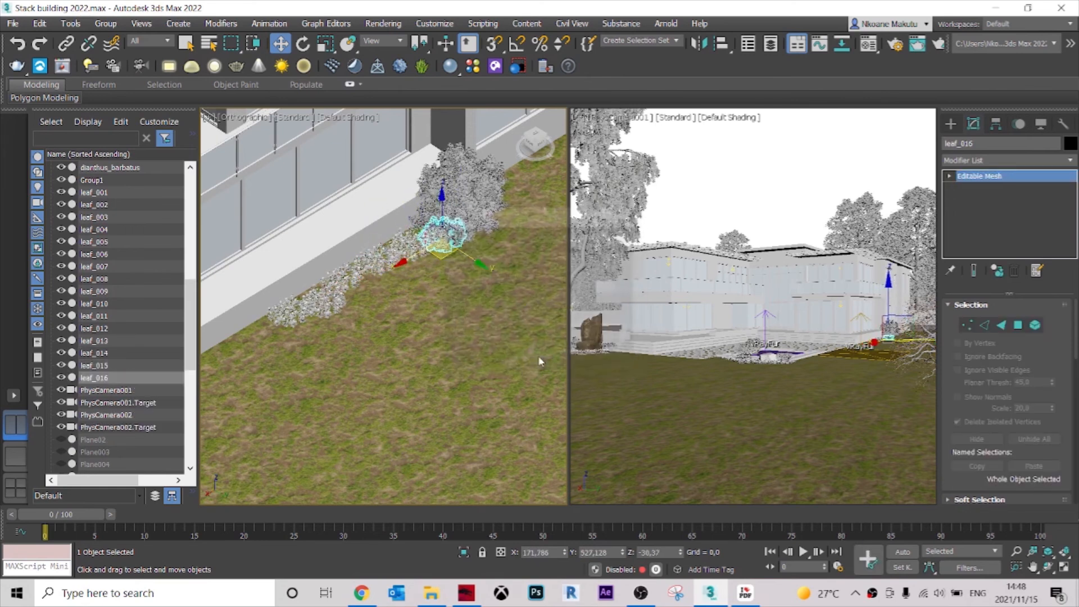
Copy the dahlia clump beside the brown rock to the lawn beyond the paving, at about X 525, Y 545.
key("r")
key("t")
scroll(445, 341, "down", 8)
scroll(436, 338, "up", 8)
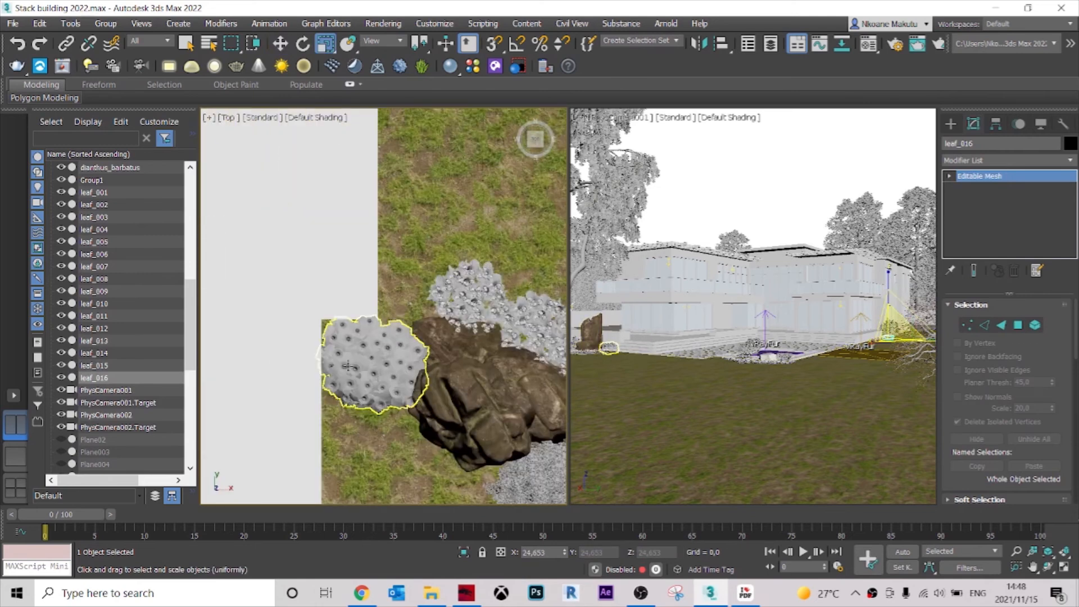
left_click(368, 363)
scroll(376, 377, "down", 2)
middle_click_drag(377, 377, 439, 408)
key("w")
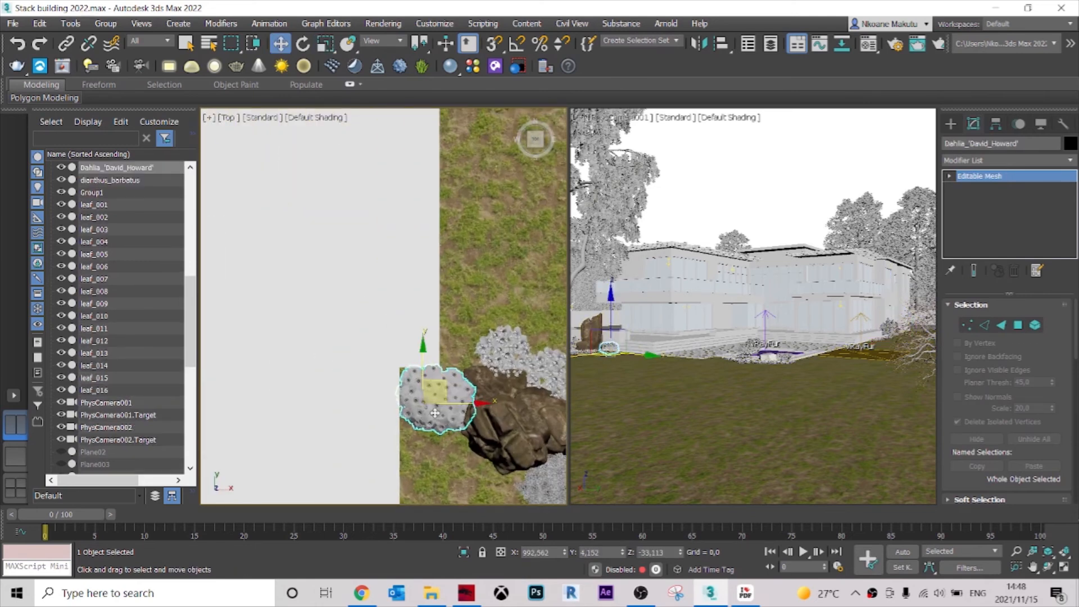
scroll(432, 410, "down", 4)
scroll(431, 409, "down", 3)
mouse_move(440, 386)
left_mouse_down("shift")
mouse_move(421, 257)
mouse_move(249, 132)
mouse_move(226, 140)
left_mouse_up("shift")
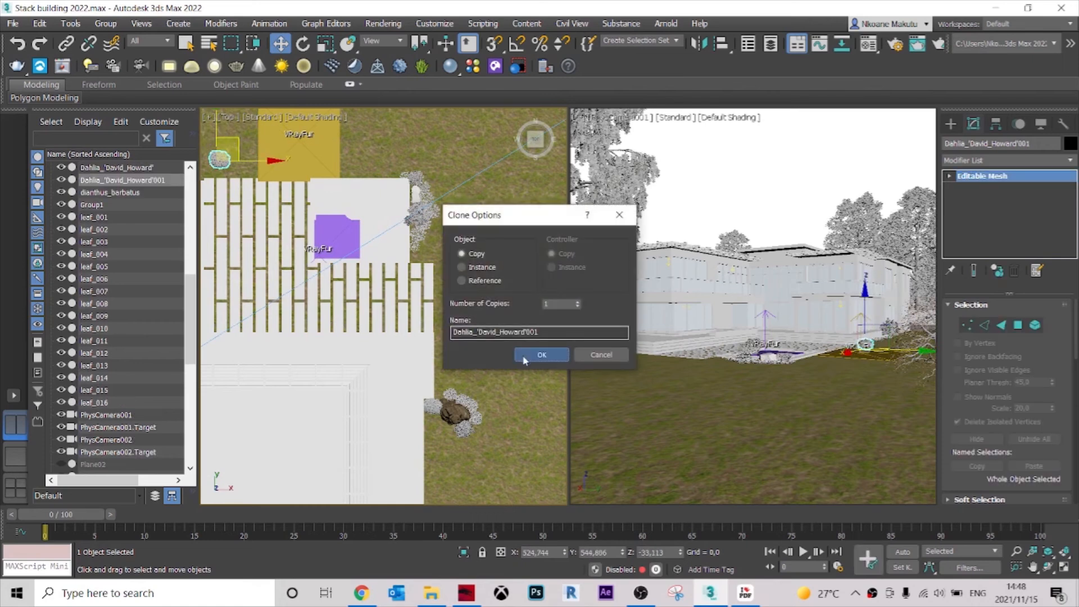
left_click(541, 355)
Place the dahlia copy in the wall's flower row at about X 253, Y 523, and copy it beyond the shrub at X 77, Y 520.
middle_click_drag(220, 159, 494, 235)
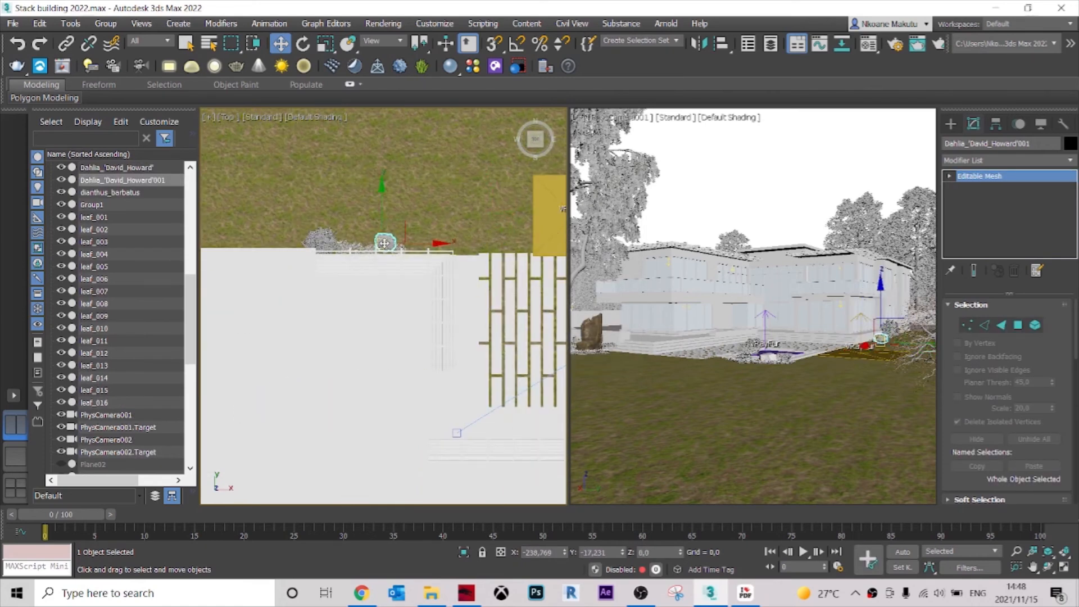
mouse_move(422, 254)
middle_mouse_down("alt")
mouse_move(469, 288)
mouse_move(456, 315)
mouse_move(273, 367)
middle_mouse_up("alt")
scroll(444, 319, "down", 5)
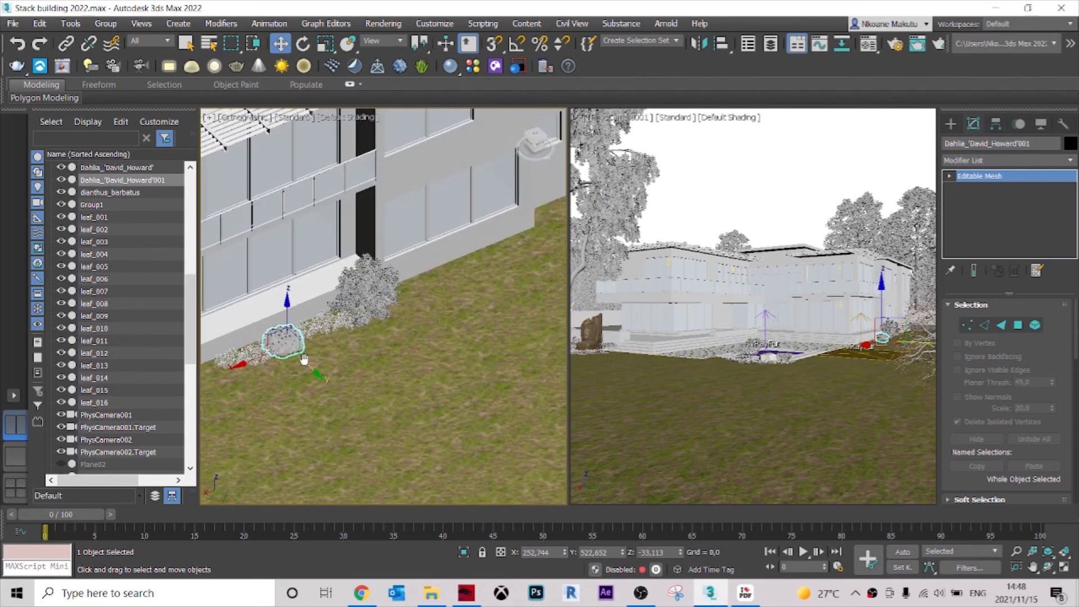
mouse_move(290, 366)
left_mouse_down()
mouse_move(329, 362)
mouse_move(412, 295)
left_mouse_up()
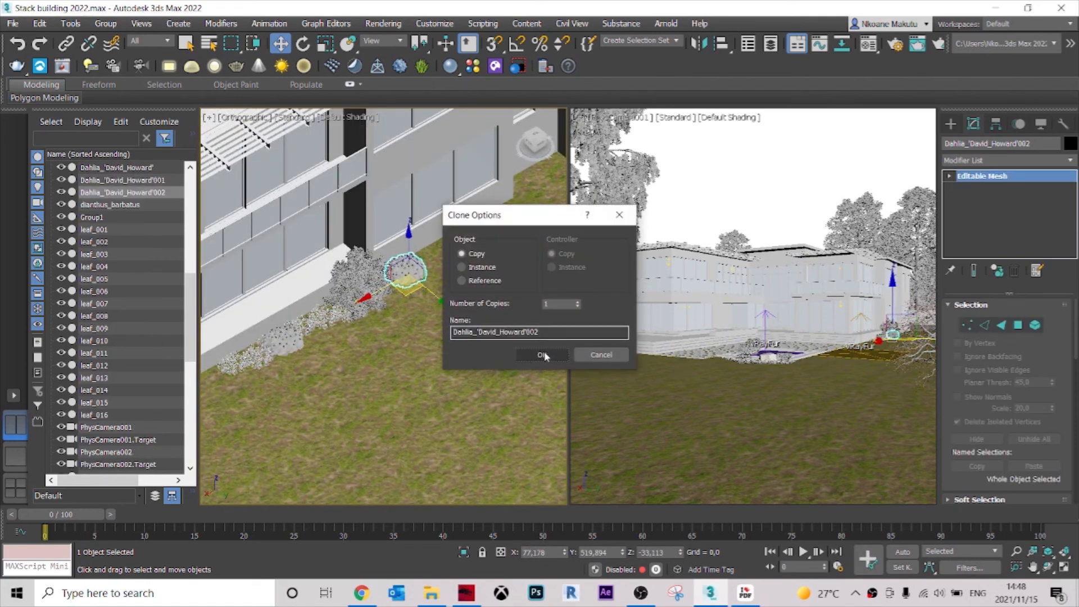
left_click(545, 356)
mouse_move(450, 339)
middle_mouse_down()
mouse_move(450, 404)
mouse_move(489, 430)
mouse_move(339, 324)
middle_mouse_up()
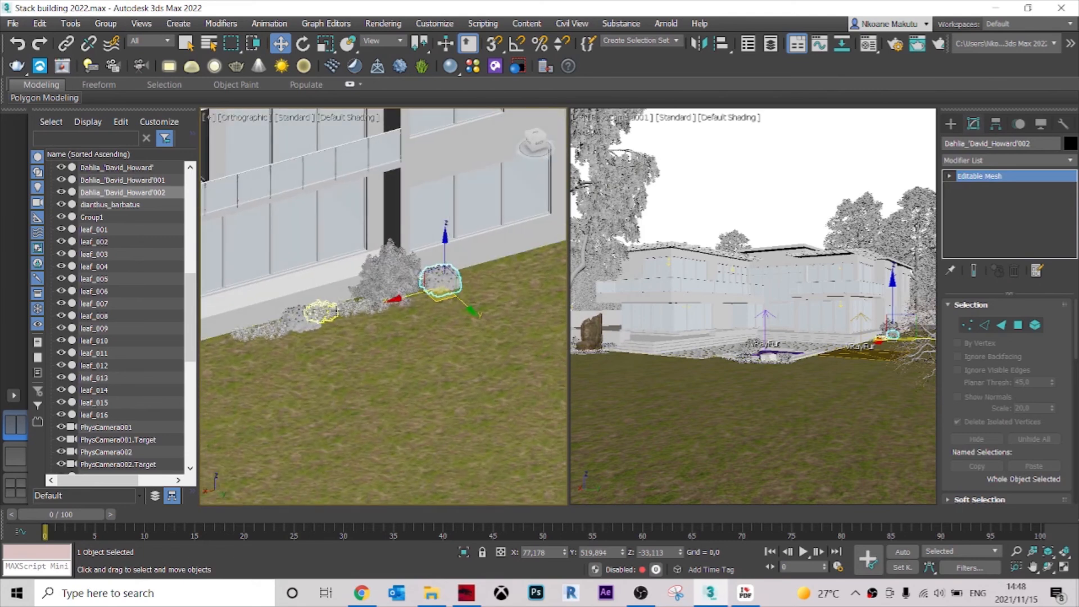
Copy the terrace-edge bush together with its five surrounding flower patches to the lawn on the house-wall side.
key("t")
scroll(429, 288, "down", 10)
scroll(419, 225, "up", 10)
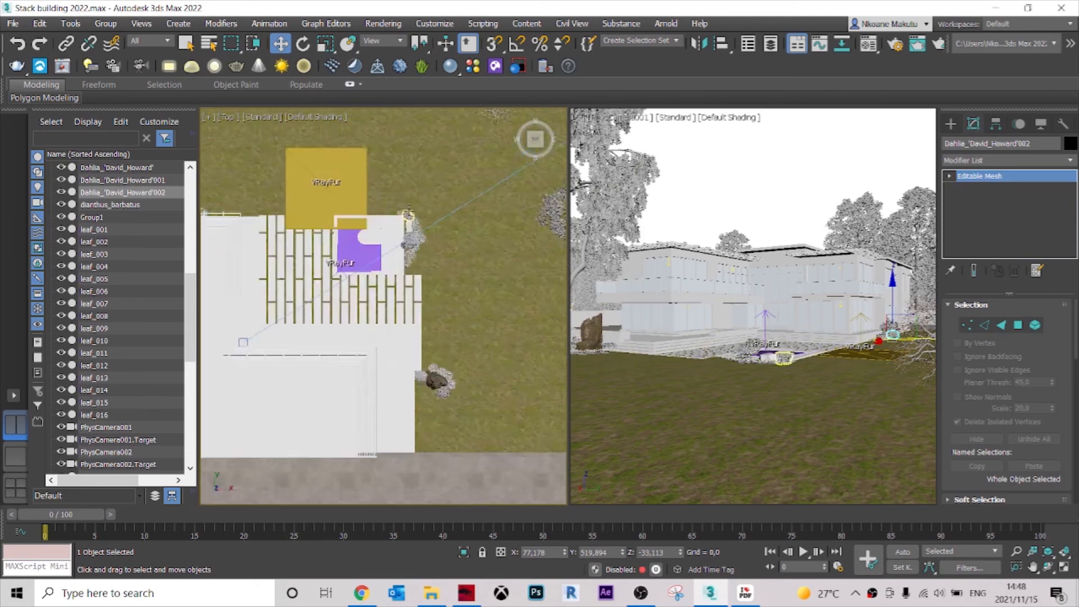
left_click(396, 338)
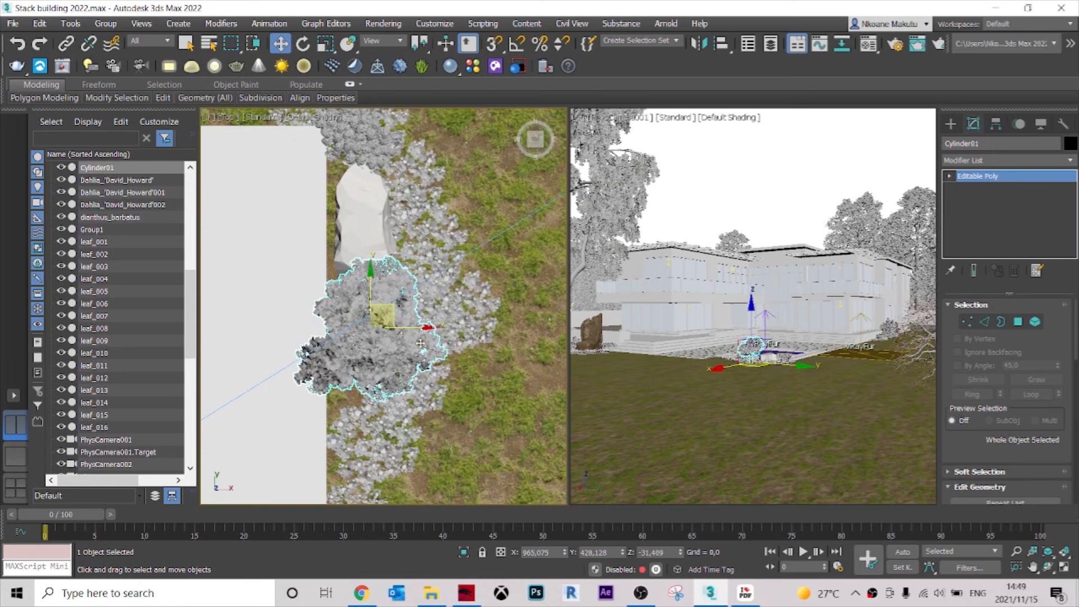
left_click(453, 318, "ctrl")
left_click(479, 318, "ctrl")
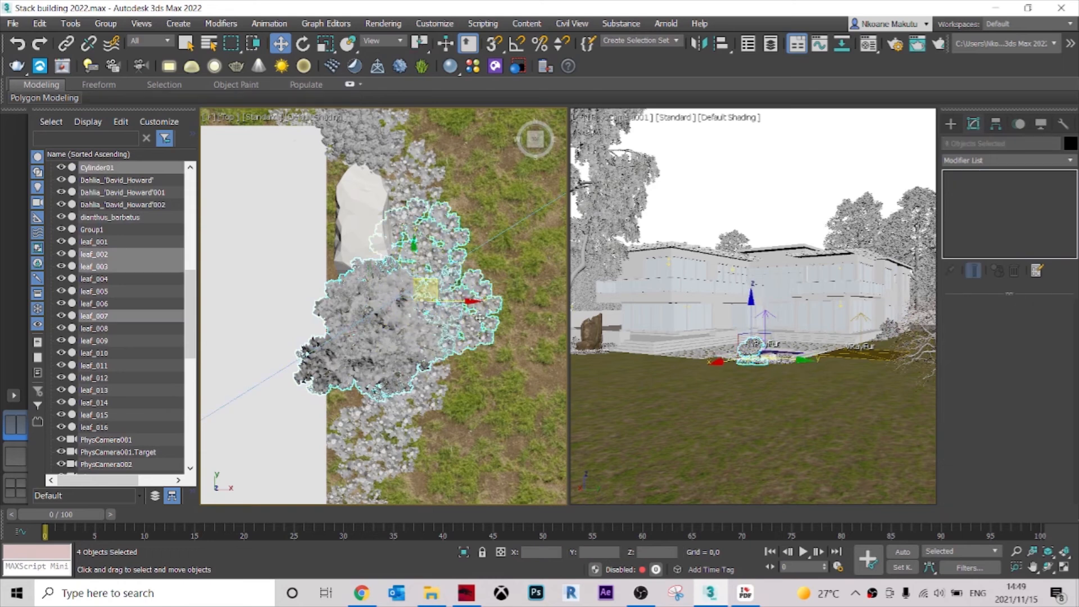
left_click(417, 409, "ctrl")
left_click(380, 445, "ctrl")
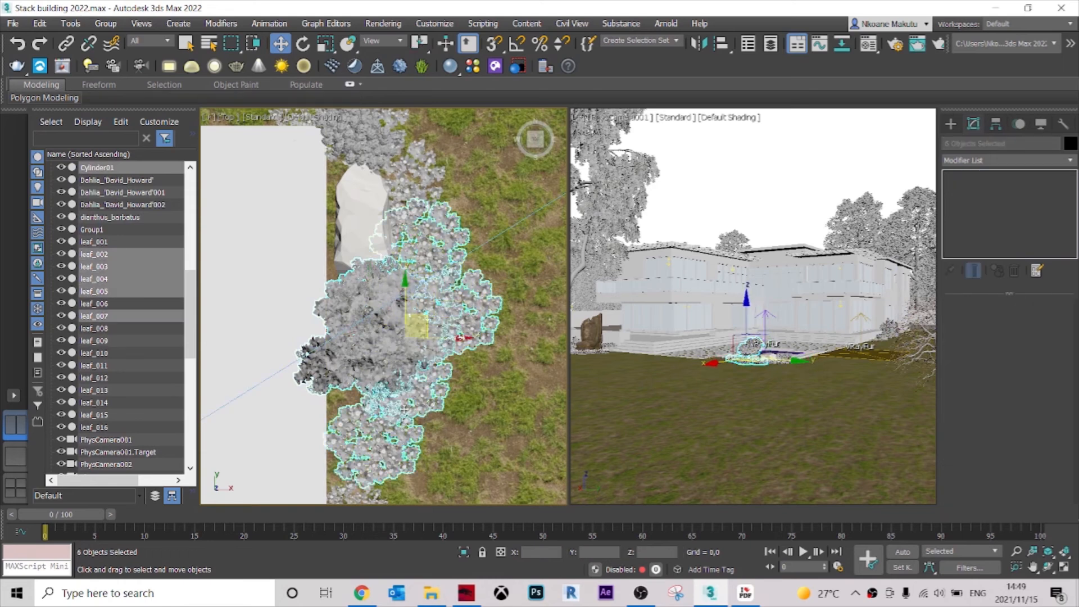
scroll(404, 409, "down", 5)
middle_click_drag(430, 378, 484, 393)
scroll(485, 393, "down", 2)
left_click_drag(484, 394, 266, 297, "shift")
left_click(553, 350)
Move the copied bush and flower group along the house wall to the open lawn beyond the dahlia.
mouse_move(267, 296)
middle_mouse_down()
mouse_move(526, 315)
mouse_move(509, 318)
middle_mouse_up()
mouse_move(511, 314)
left_mouse_down()
mouse_move(295, 302)
mouse_move(257, 313)
left_mouse_up()
middle_click_drag(257, 312, 325, 302)
scroll(325, 302, "up", 5)
Rotate the bush and flower group about 114° around Z and move it so the bush sits against the wall.
key("r")
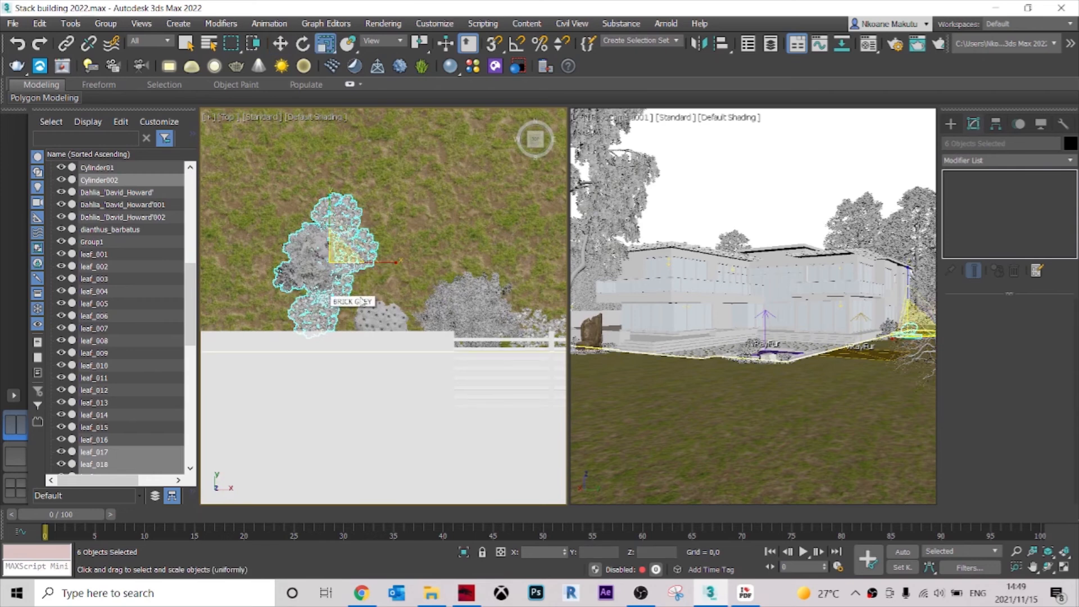
key("e")
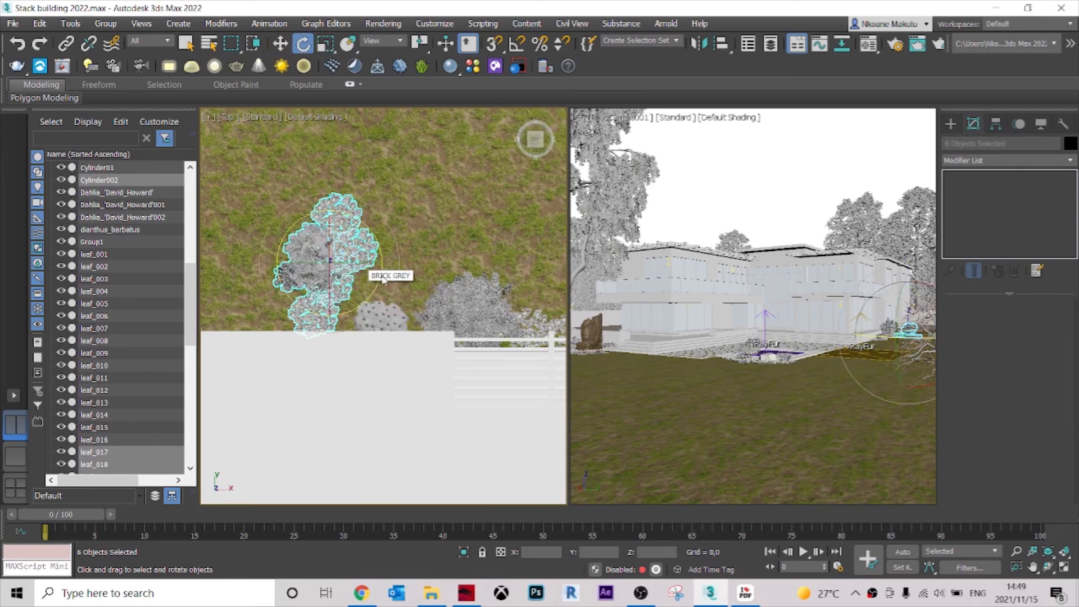
left_click_drag(376, 248, 336, 178)
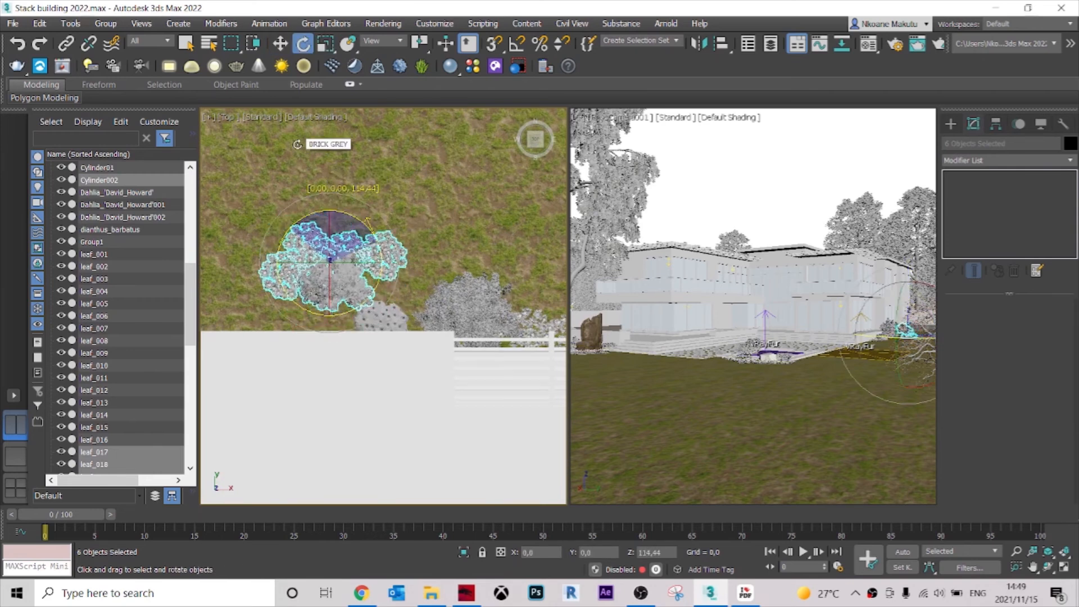
left_click_drag(327, 274, 243, 303)
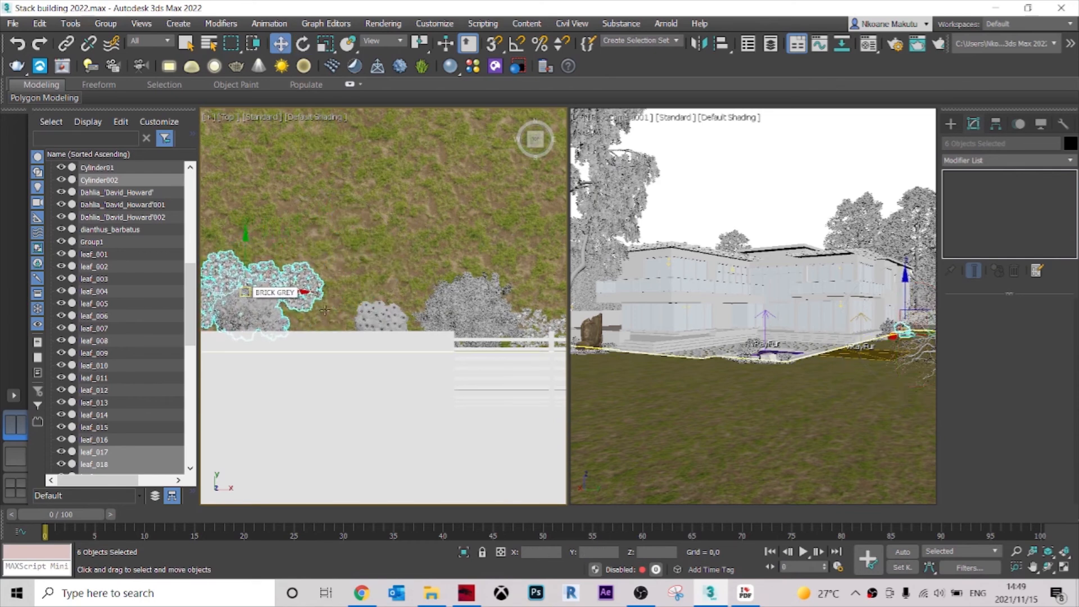
Copy only the bush of the wall group onto the lawn behind it, at about X -95, Y 592.
middle_click_drag(327, 311, 500, 301)
left_click_drag(424, 282, 391, 273)
middle_click_drag(448, 299, 286, 237, "alt")
left_click(475, 341)
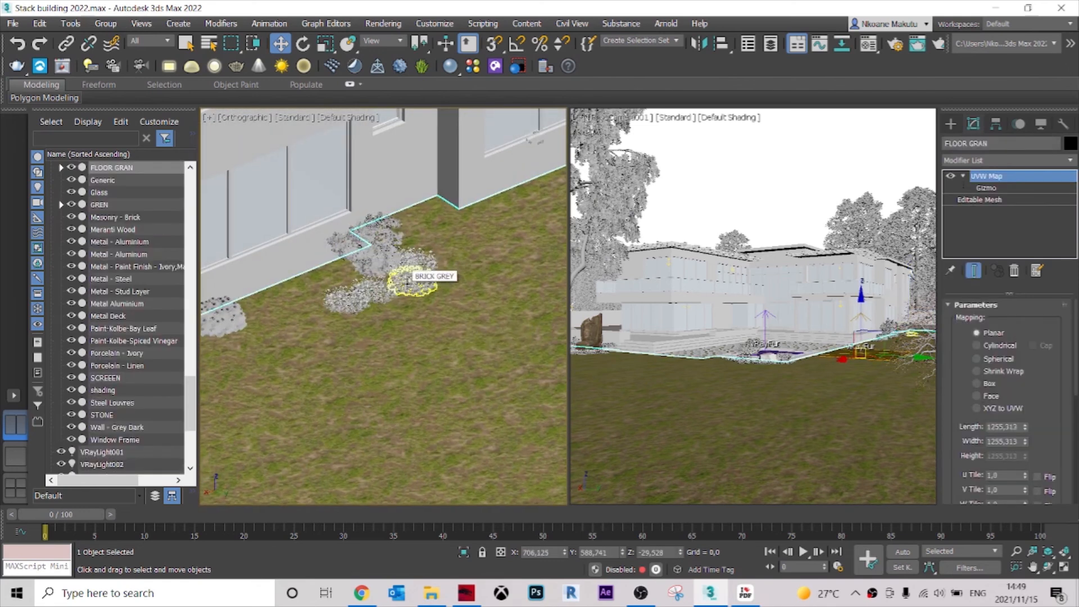
left_click(376, 250)
middle_click_drag(376, 250, 702, 381, "alt")
key("t")
scroll(391, 273, "down", 8)
key("z")
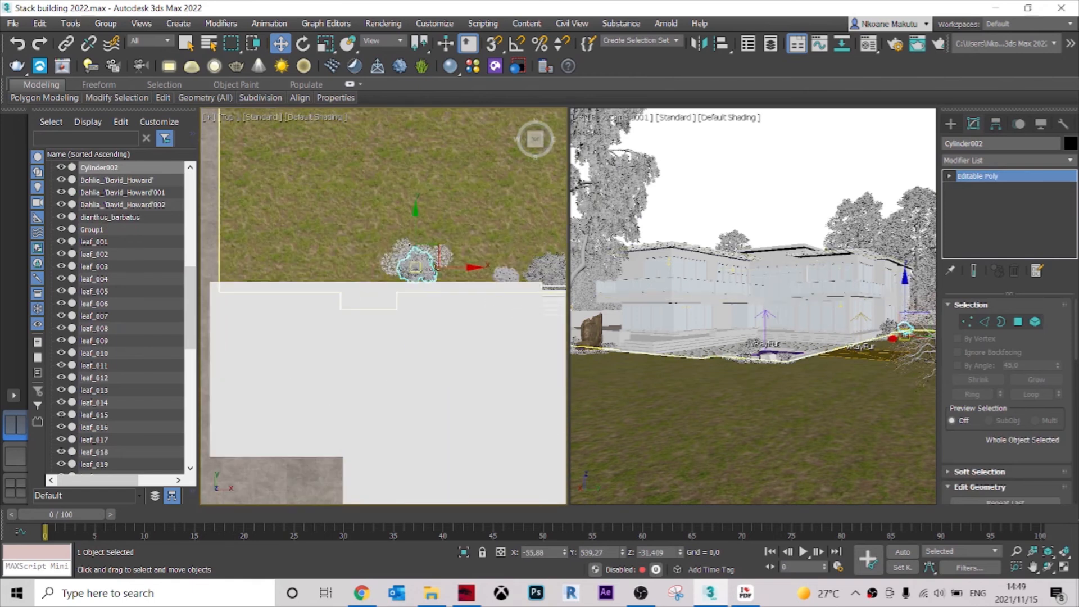
mouse_move(392, 261)
left_mouse_down("shift")
mouse_move(355, 231)
mouse_move(357, 218)
left_mouse_up("shift")
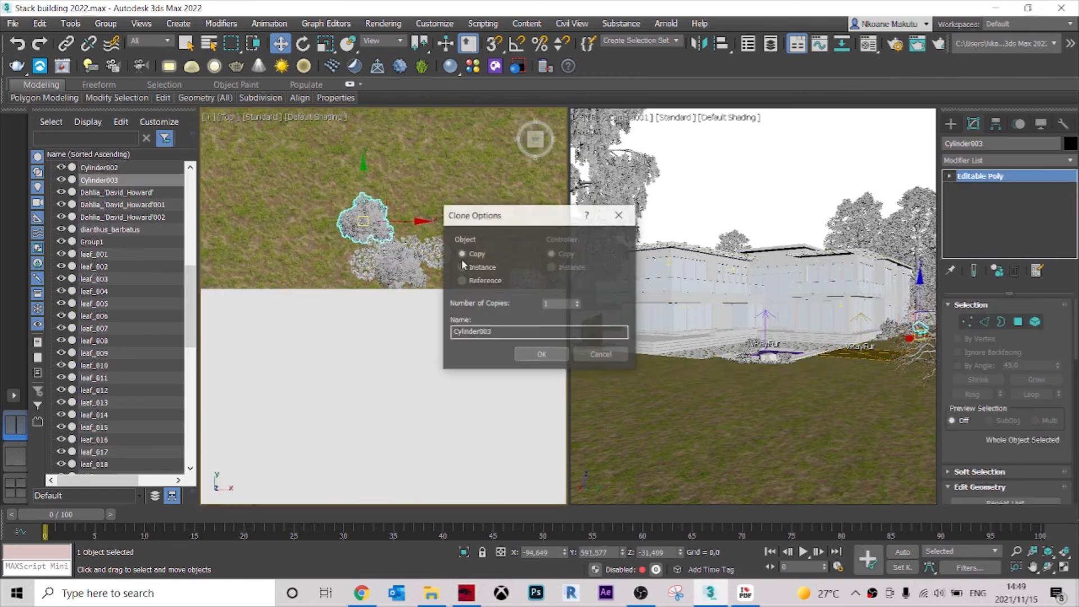
left_click(540, 355)
Rotate the new bush copy around Z to about -153°.
key("e")
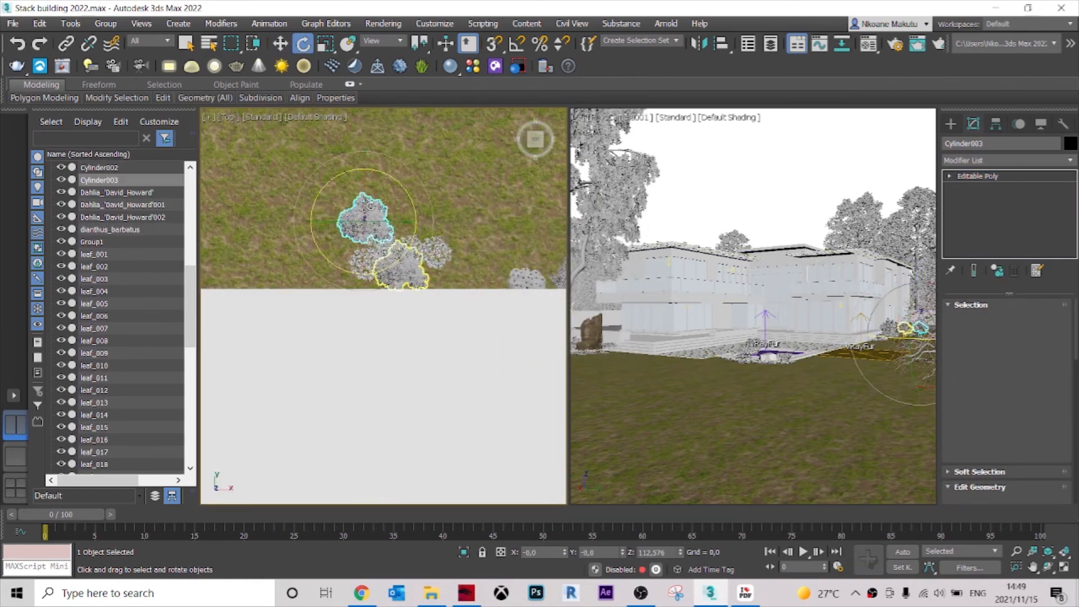
key("r")
key("e")
left_click_drag(388, 173, 401, 243)
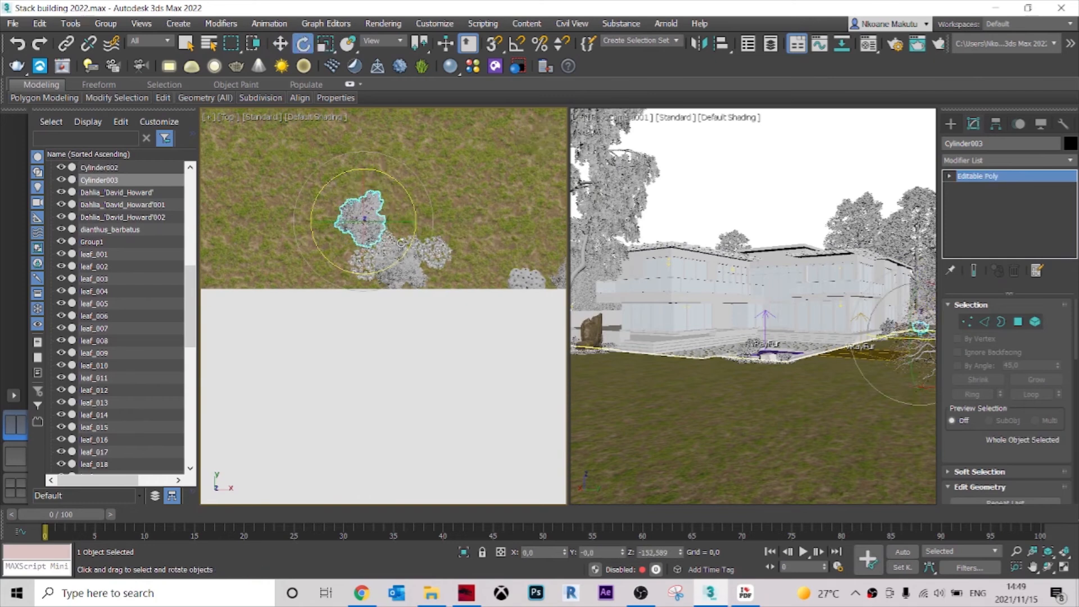
Start the V-Ray Viewport IPR in the PhysCamera001 view to preview the landscaped exterior.
right_click(445, 268)
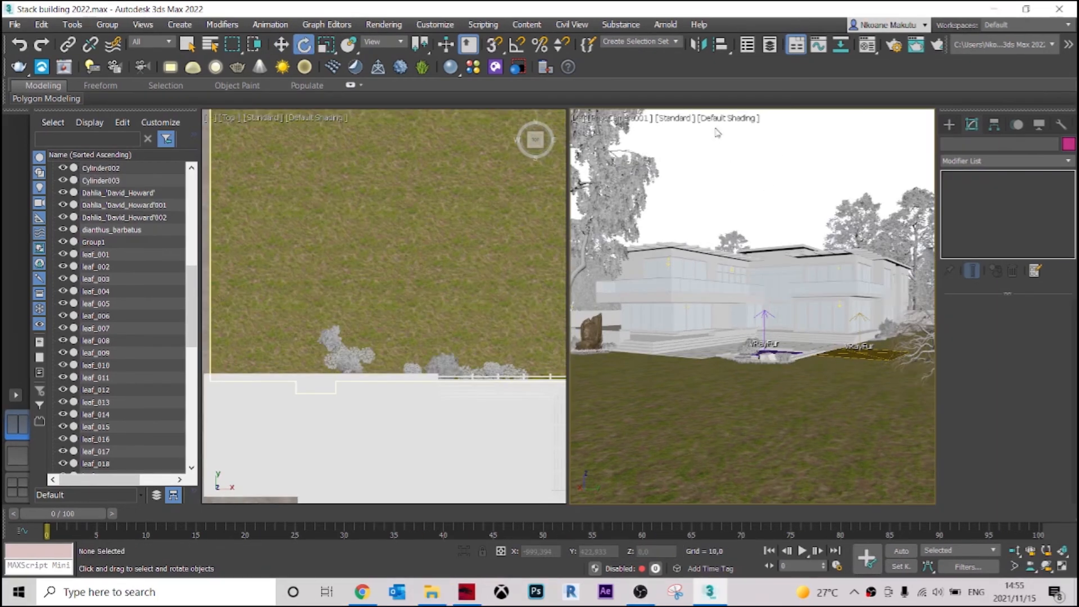
left_click(673, 118)
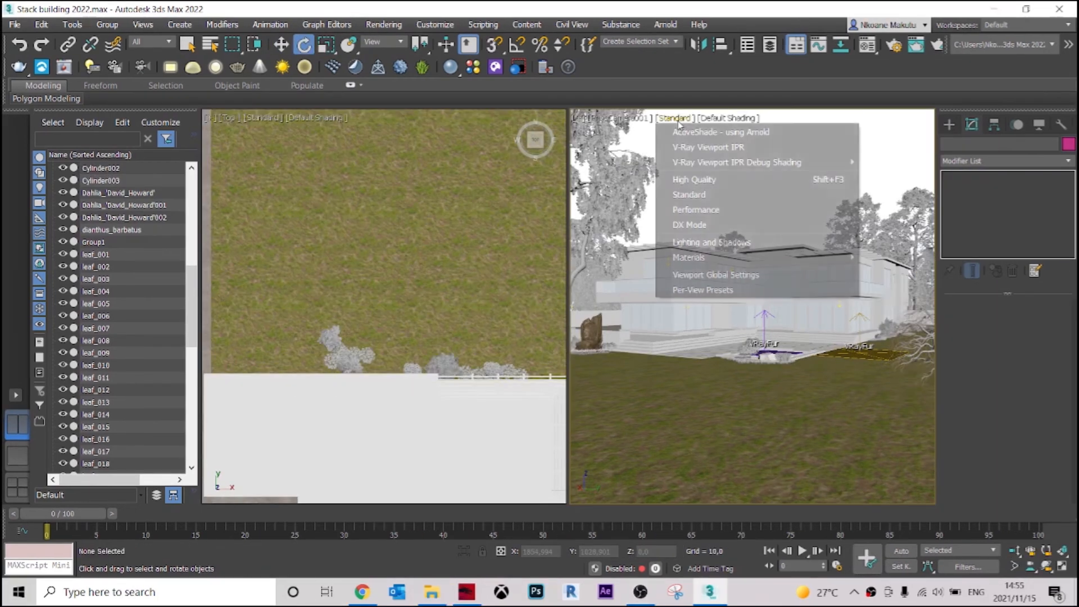
left_click(699, 150)
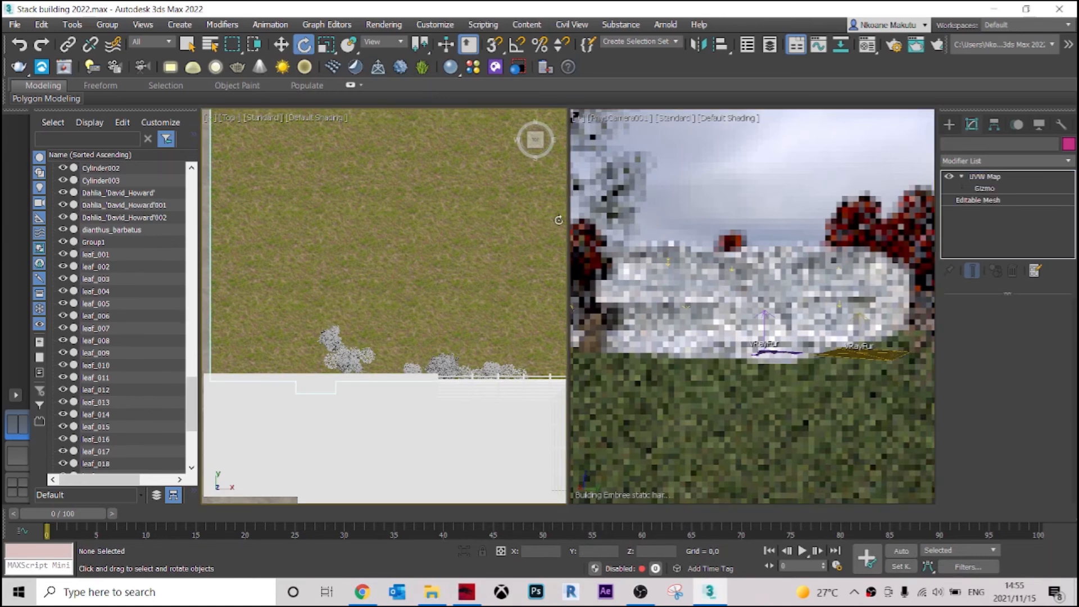
left_click(701, 184)
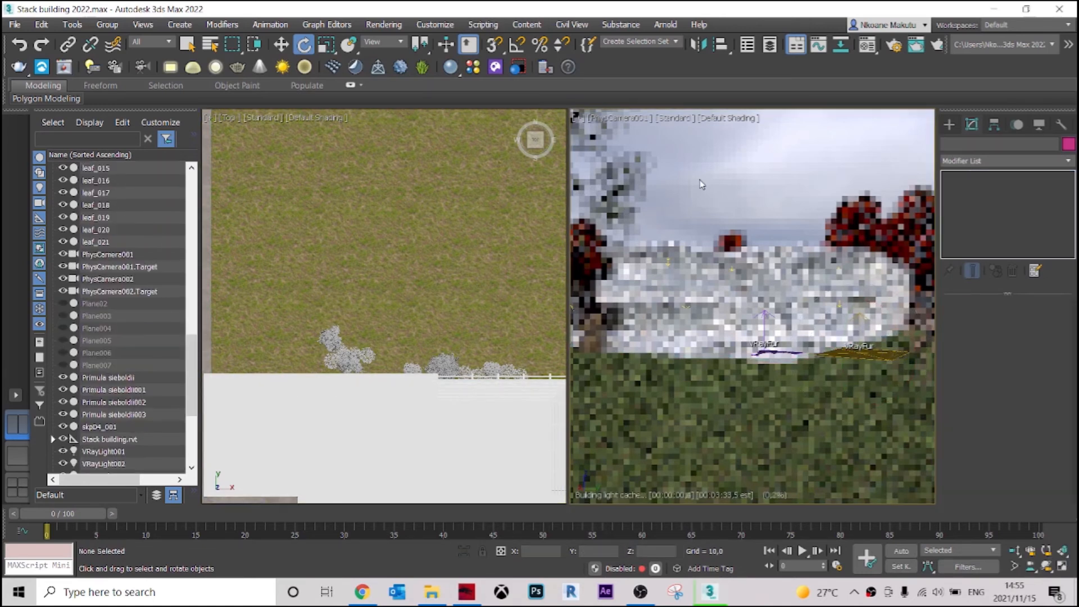
left_click(459, 239)
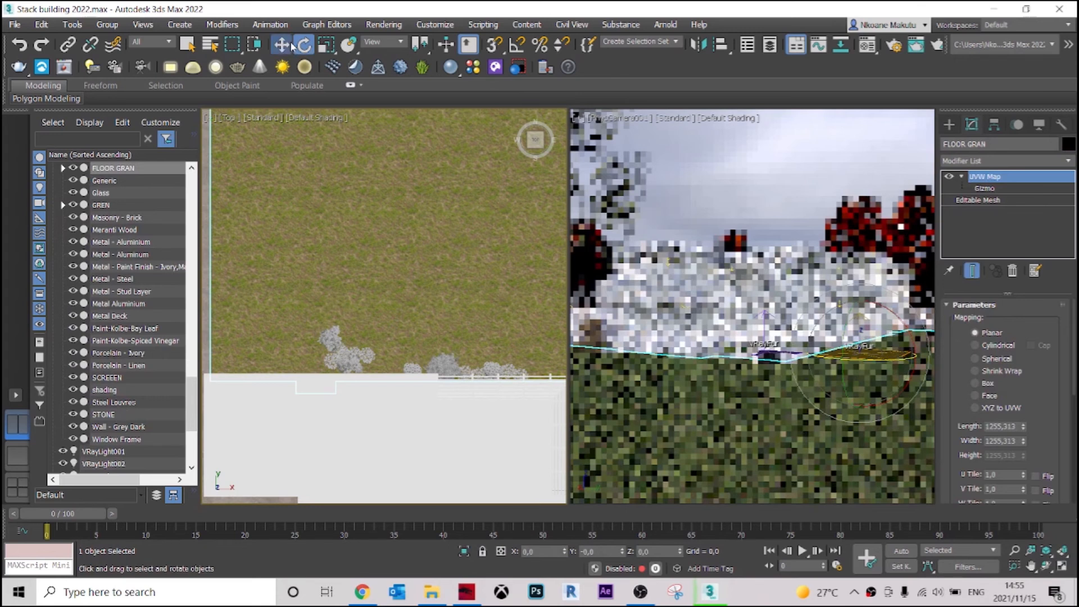
left_click(283, 44)
scroll(440, 294, "down", 5)
scroll(431, 270, "up", 5)
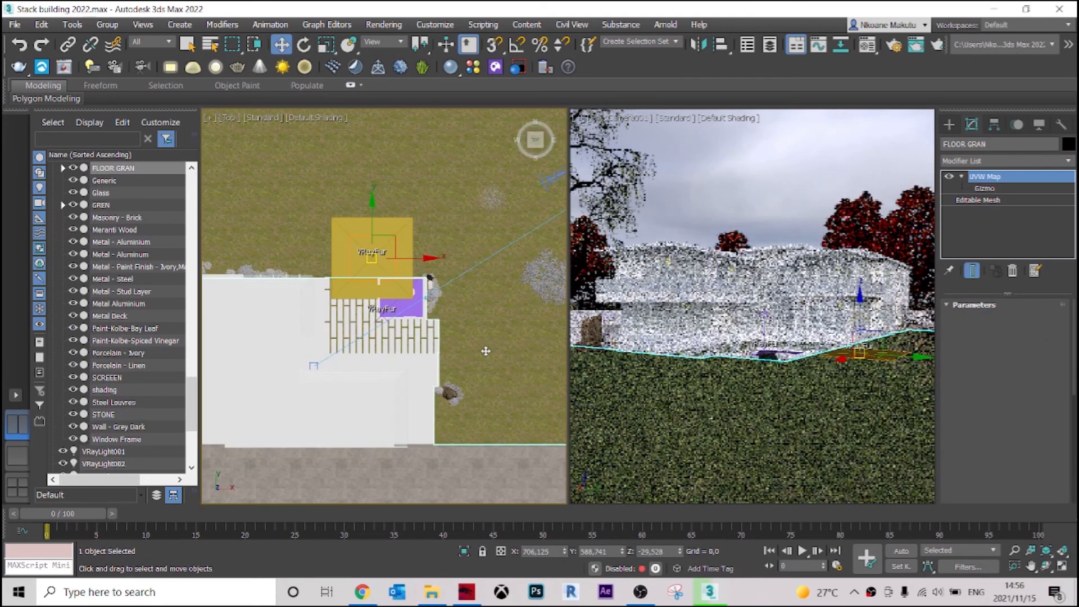
middle_click_drag(474, 335, 460, 336)
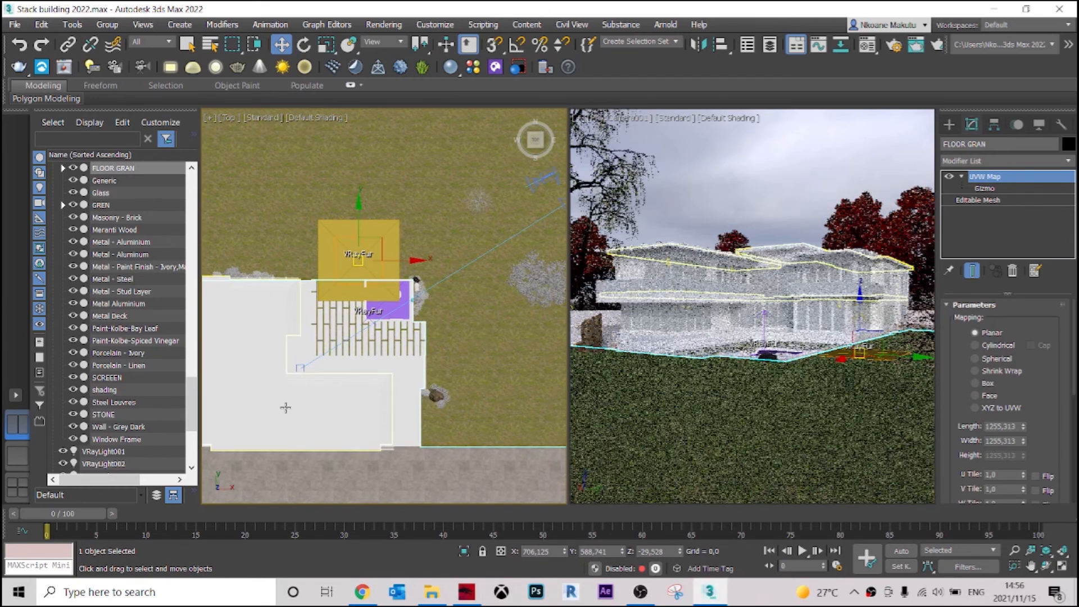
middle_click_drag(463, 365, 454, 363)
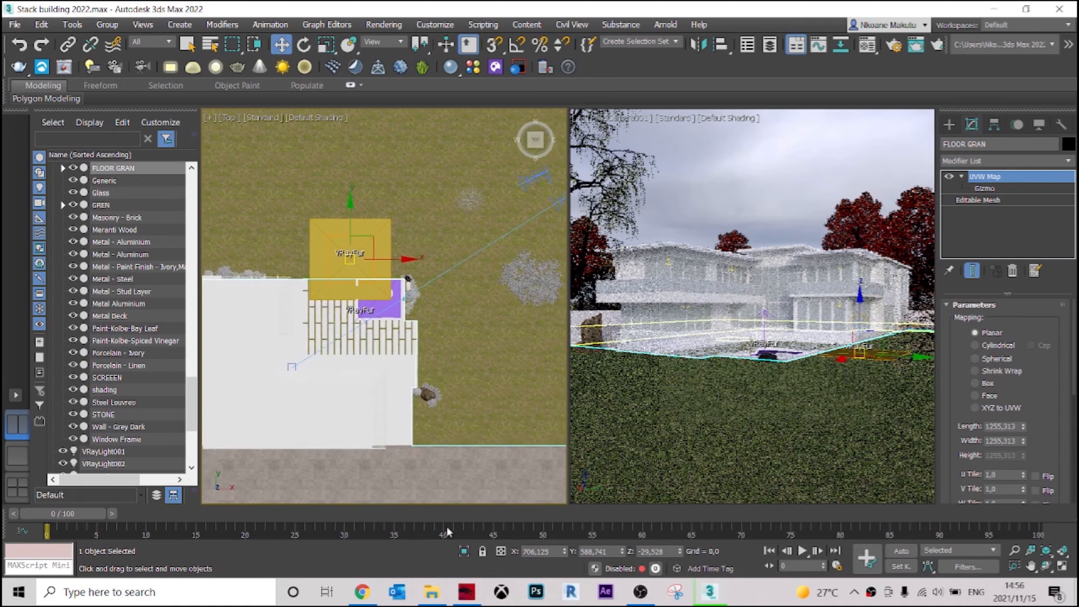
Look through the first pages of the archmodels_vol_55 PDF catalogue for vehicle models and close it.
left_click(428, 599)
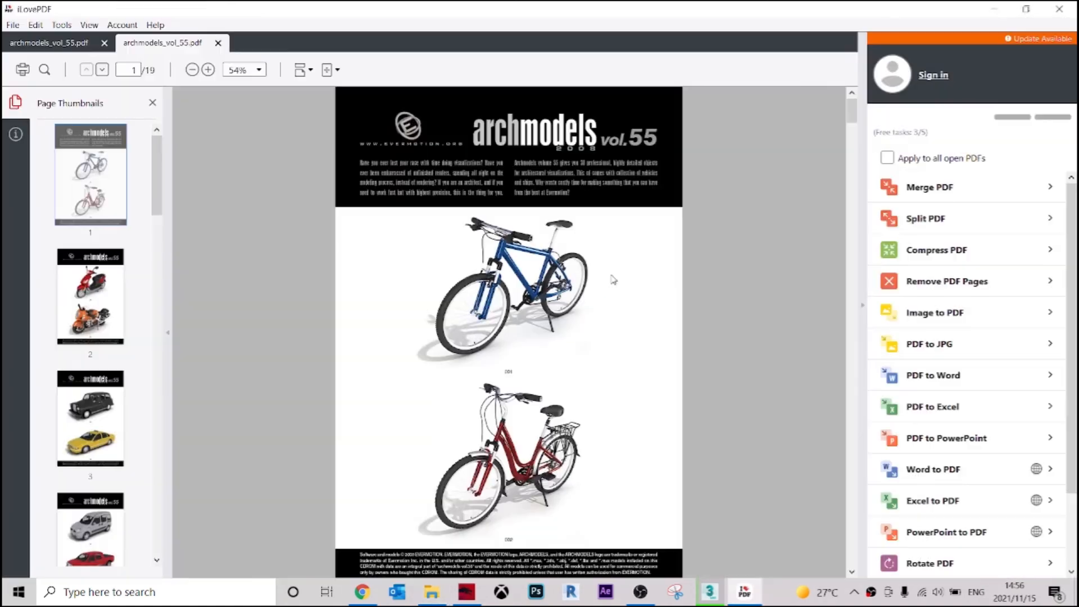
scroll(581, 304, "down", 6)
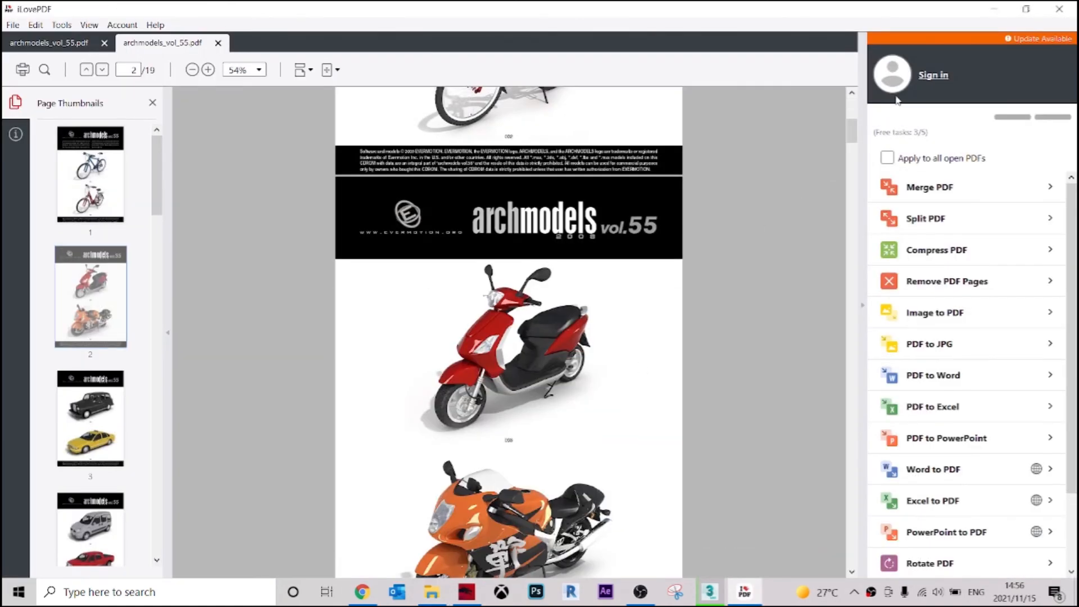
left_click_drag(851, 134, 845, 66)
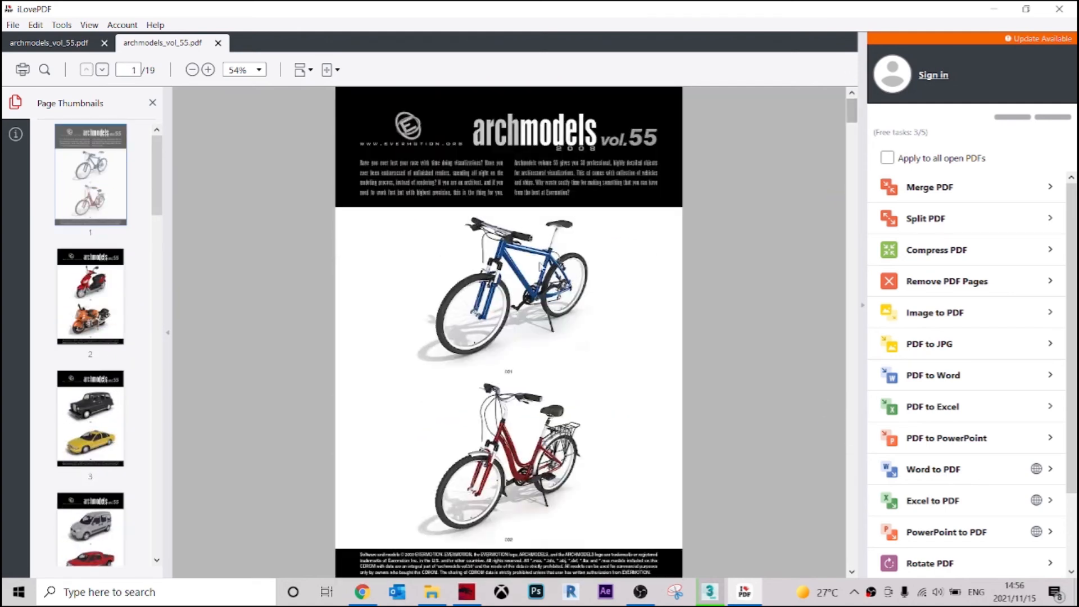
left_click(1059, 9)
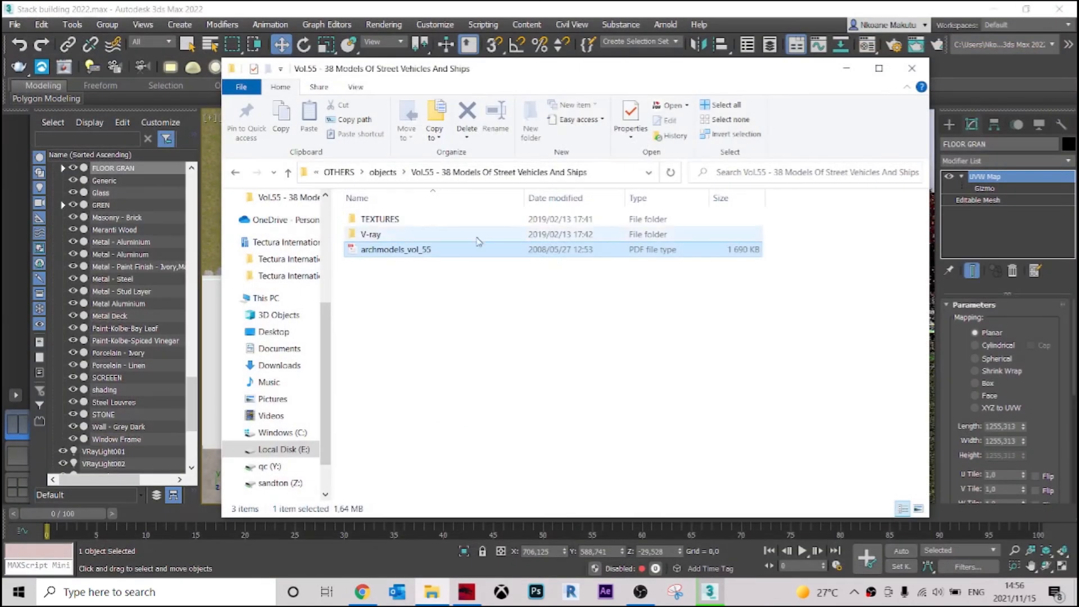
Merge the 01_vray bicycle model from the Vol.55 V-ray folder into the scene, placing it over the house.
double_click(392, 235)
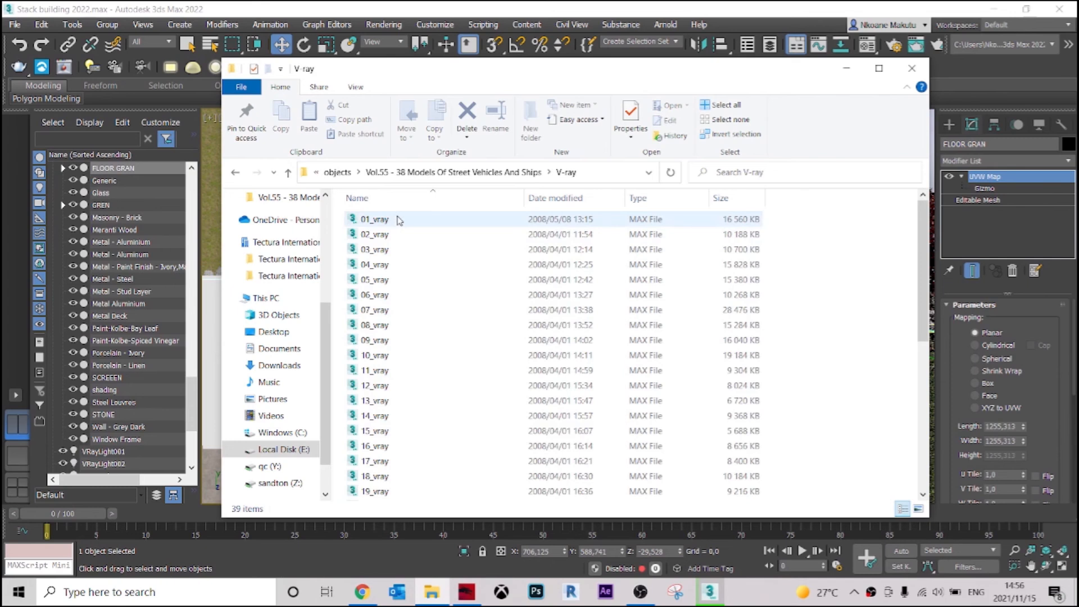
left_click_drag(510, 76, 728, 351)
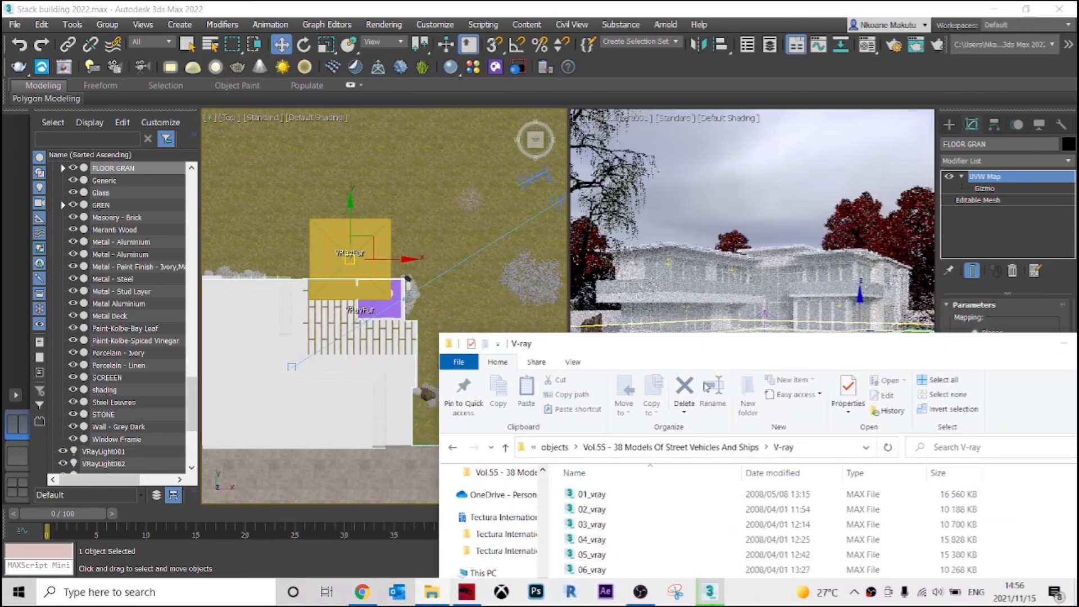
left_click_drag(608, 492, 506, 332)
left_click(520, 319)
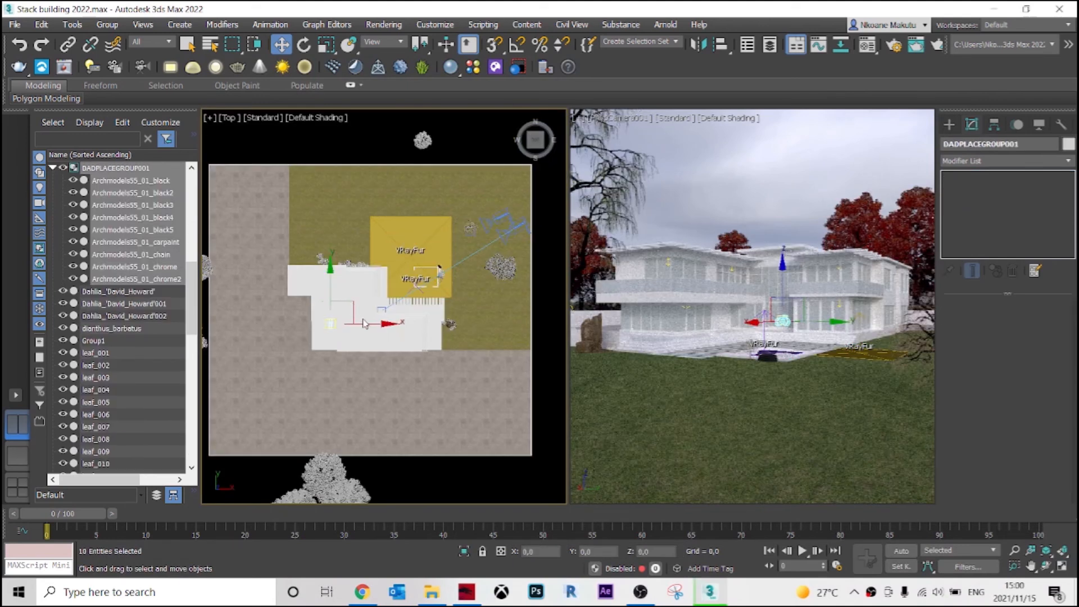
Stop the V-Ray Viewport IPR in the camera view and return it to standard display.
scroll(394, 356, "up", 2)
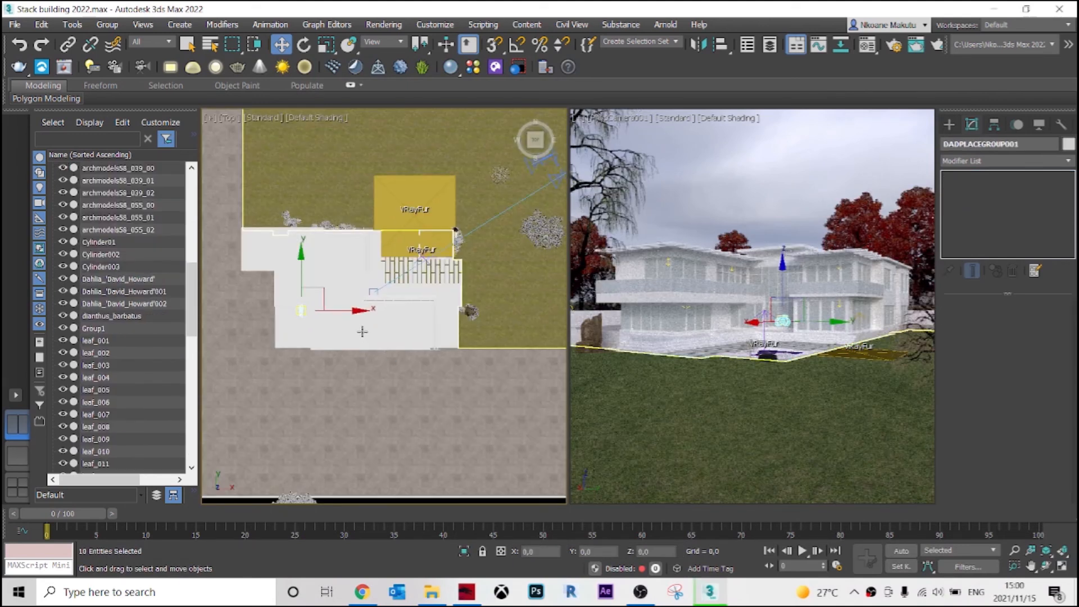
scroll(353, 312, "down", 2)
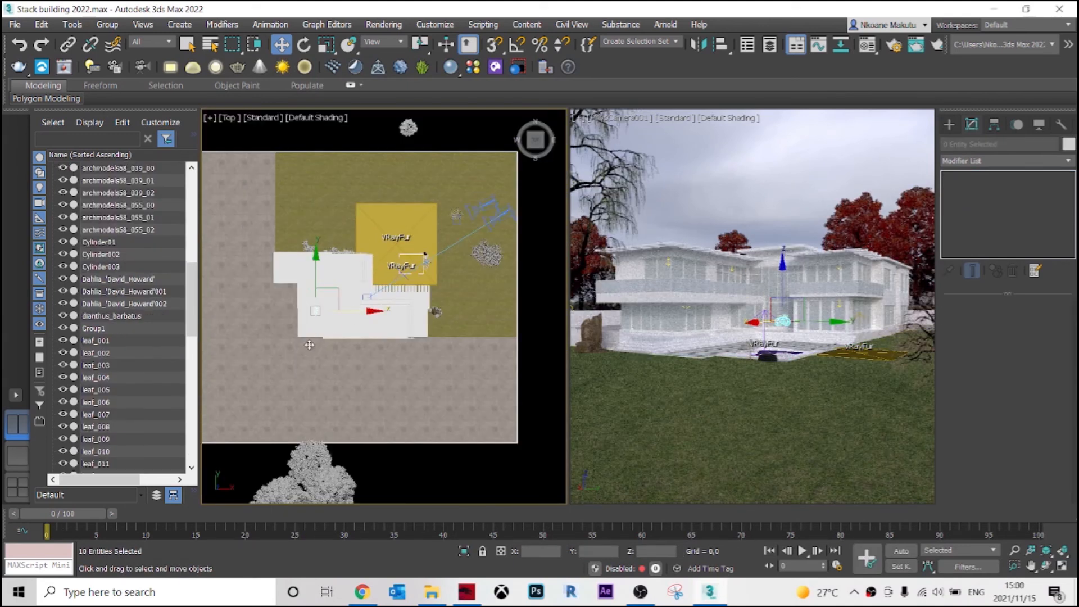
middle_click(681, 119)
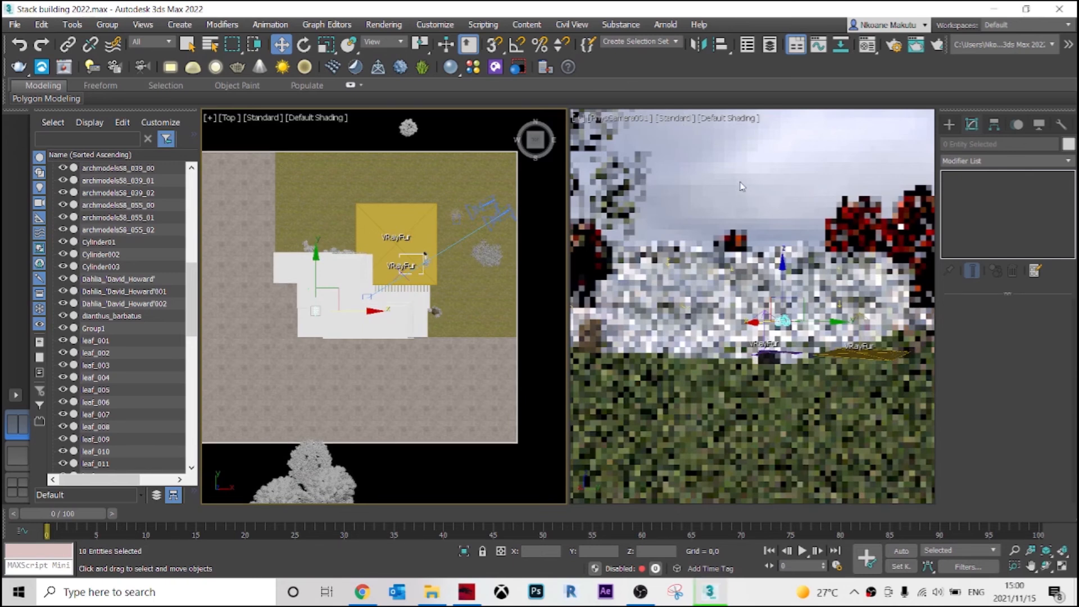
left_click(680, 122)
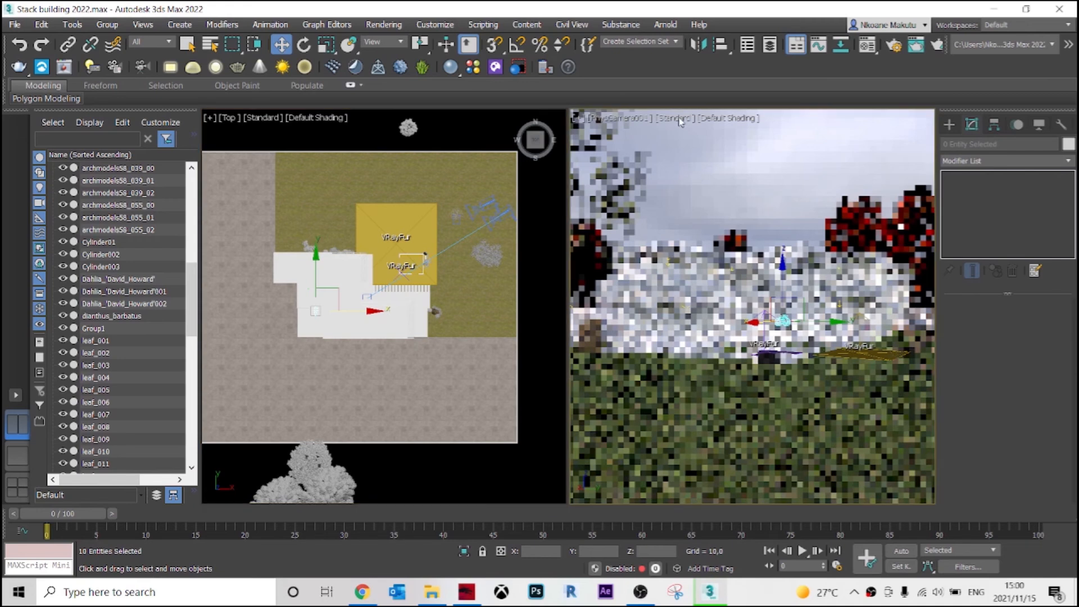
left_click(677, 120)
left_click(699, 147)
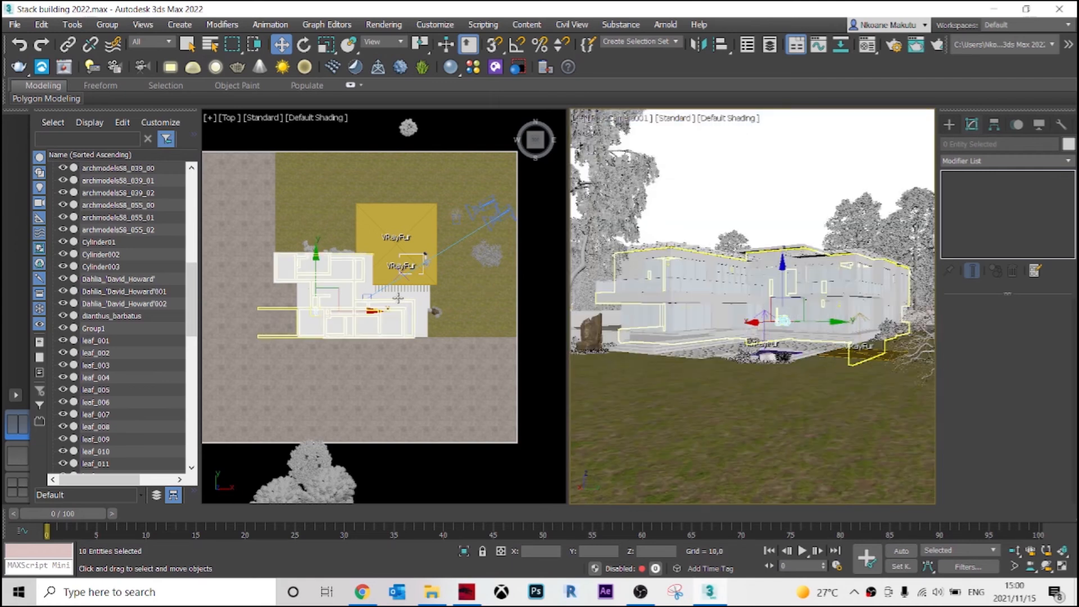
Move the bicycle from the house onto the open lawn between the terrace and the large tree.
middle_click_drag(398, 298, 286, 326)
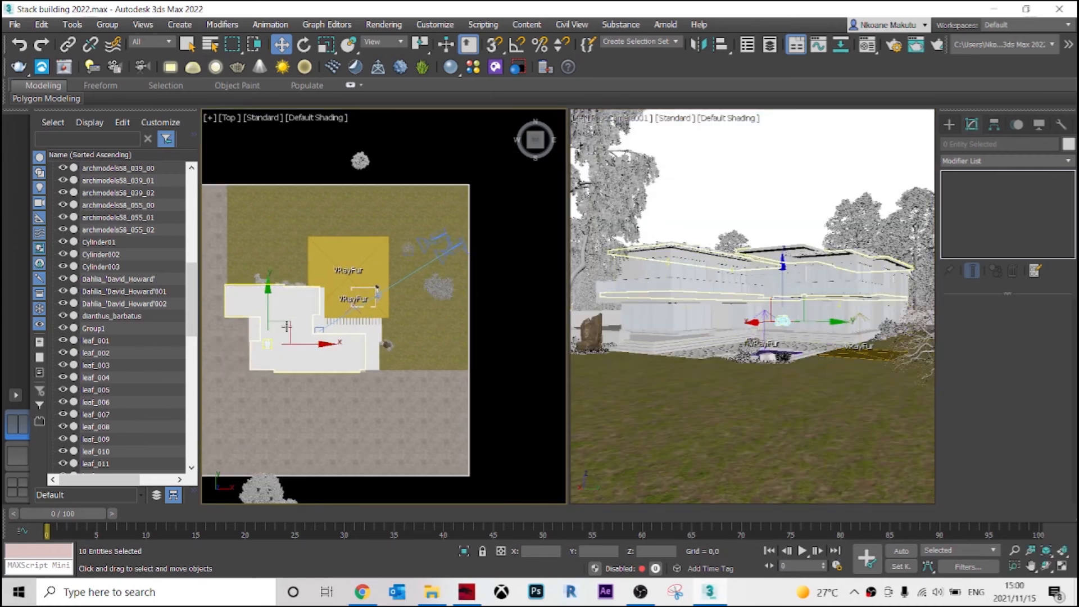
left_click_drag(286, 326, 413, 262)
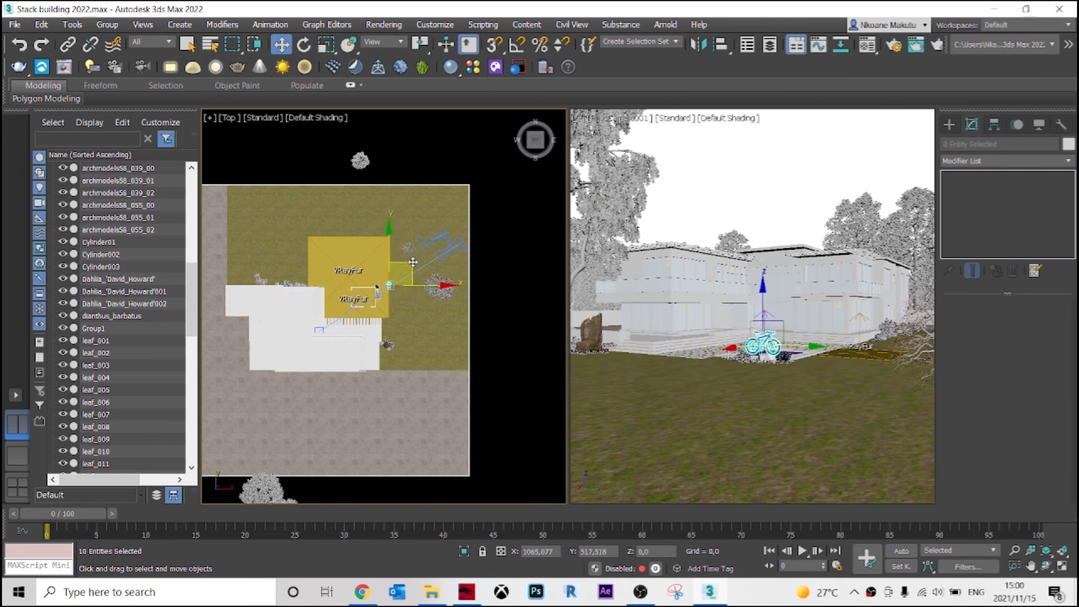
scroll(409, 268, "up", 3)
left_click_drag(367, 299, 409, 289)
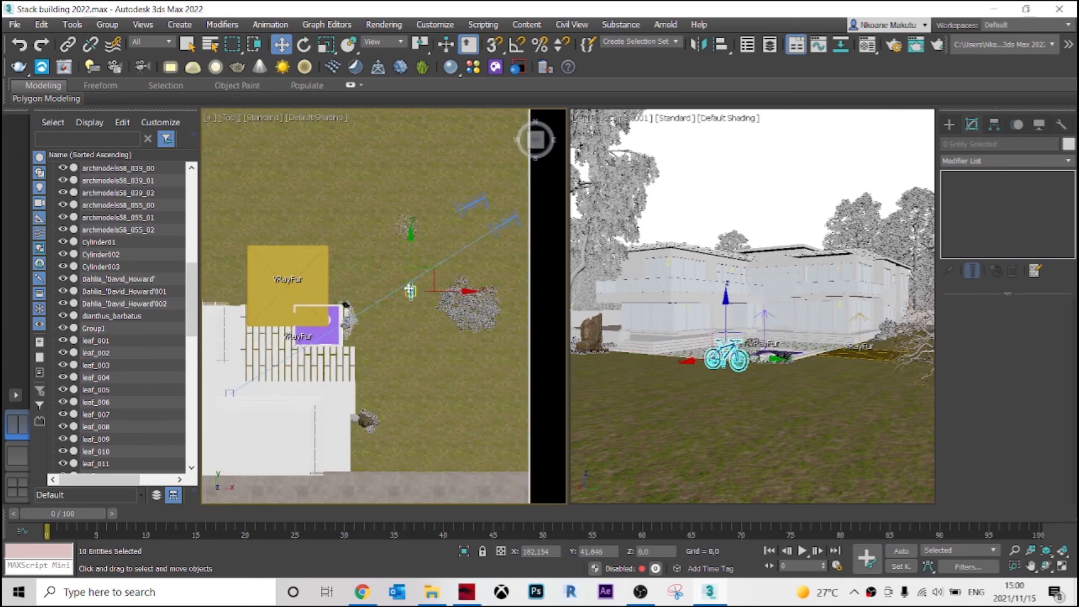
scroll(411, 291, "up", 2)
scroll(384, 370, "up", 4)
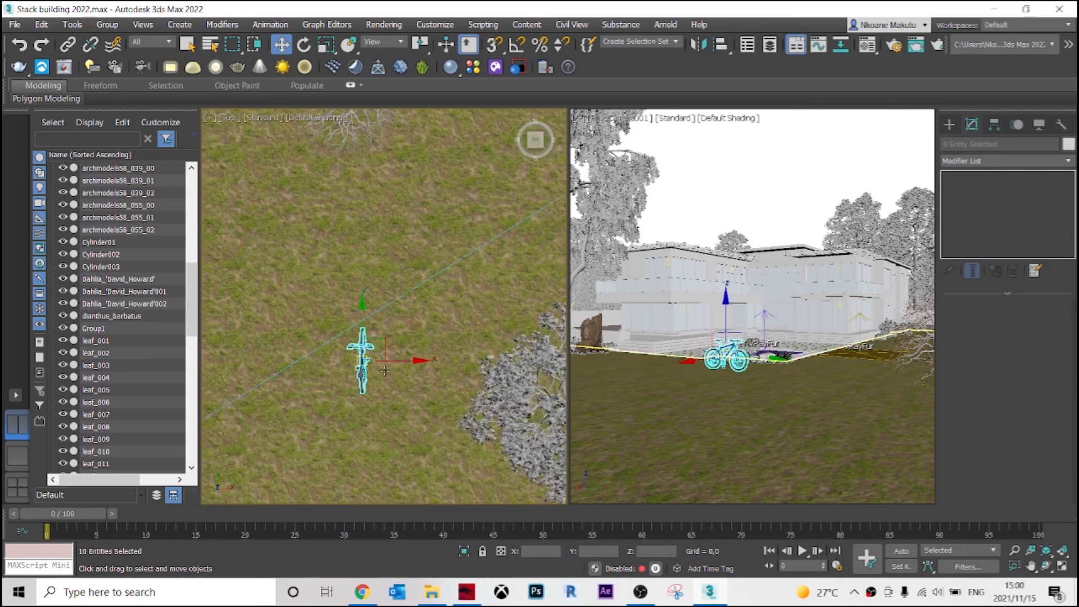
Rotate the bicycle around Z so it stands diagonally on the lawn and move it closer to the camera.
key("r")
key("e")
left_click_drag(393, 406, 431, 371)
key("w")
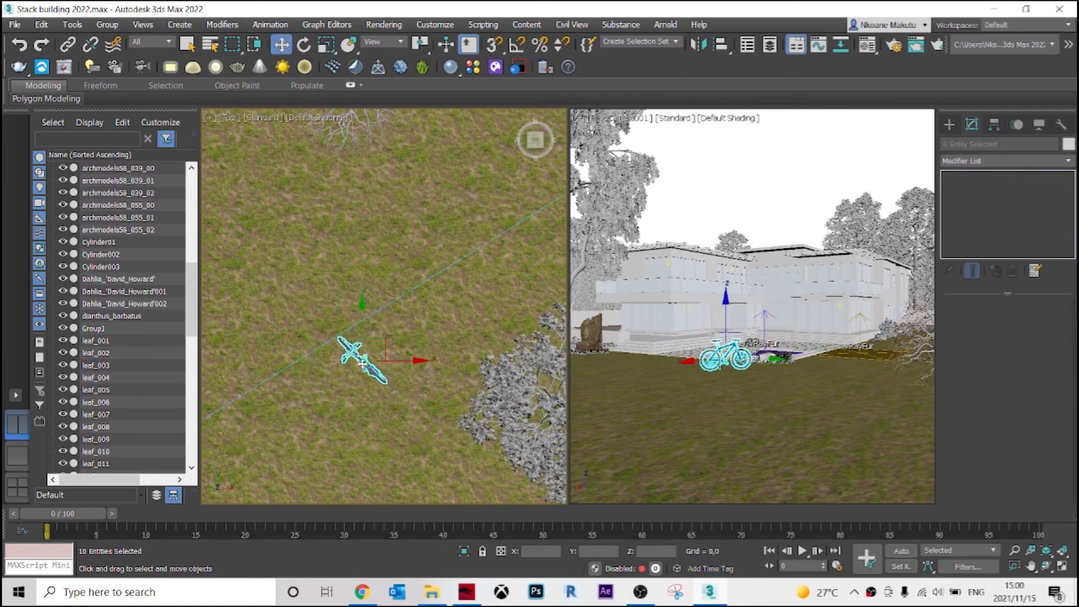
left_click_drag(363, 360, 568, 203)
middle_click_drag(562, 219, 436, 373)
Switch the working viewport beside the camera view to wireframe and turn it to a close side view of the bicycle.
scroll(432, 317, "up", 4)
scroll(416, 328, "up", 4)
key("e")
middle_click_drag(431, 298, 332, 296, "alt")
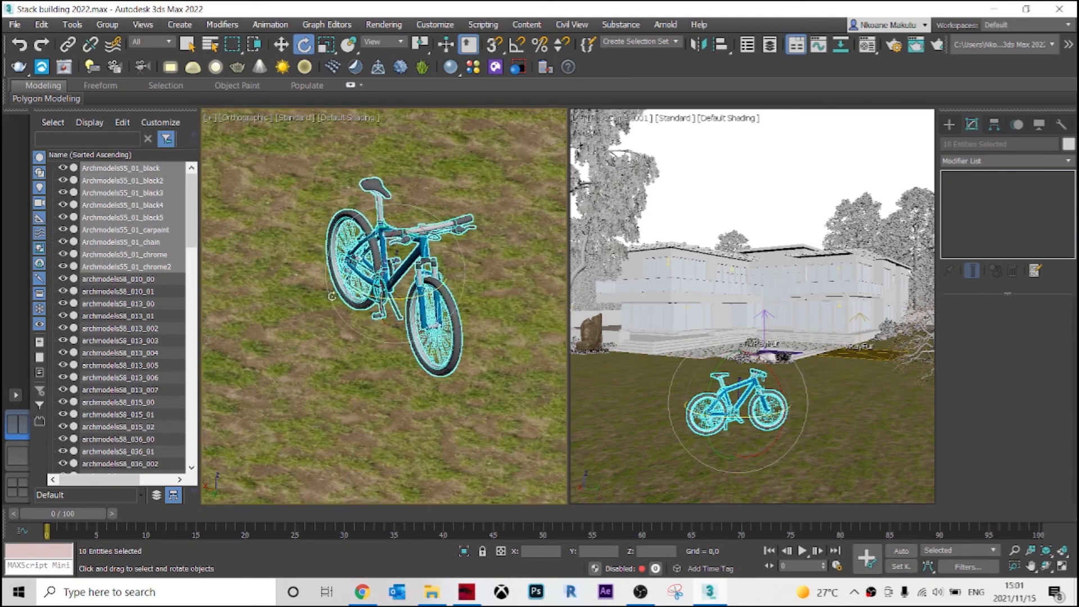
mouse_move(448, 256)
middle_mouse_down("alt")
mouse_move(550, 345)
mouse_move(528, 332)
middle_mouse_up("alt")
left_click(349, 118)
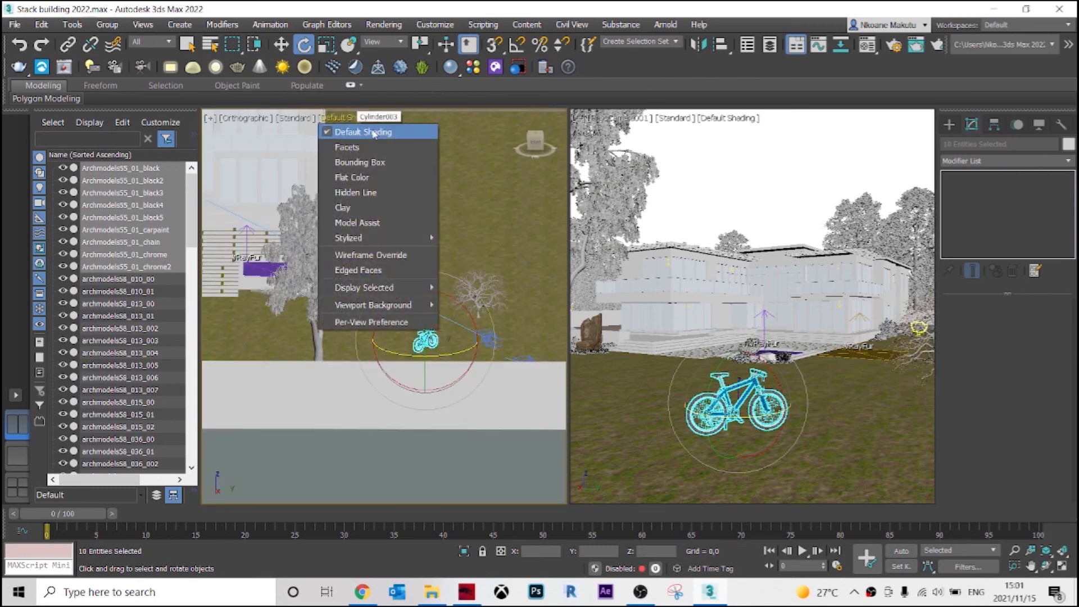
left_click(441, 349)
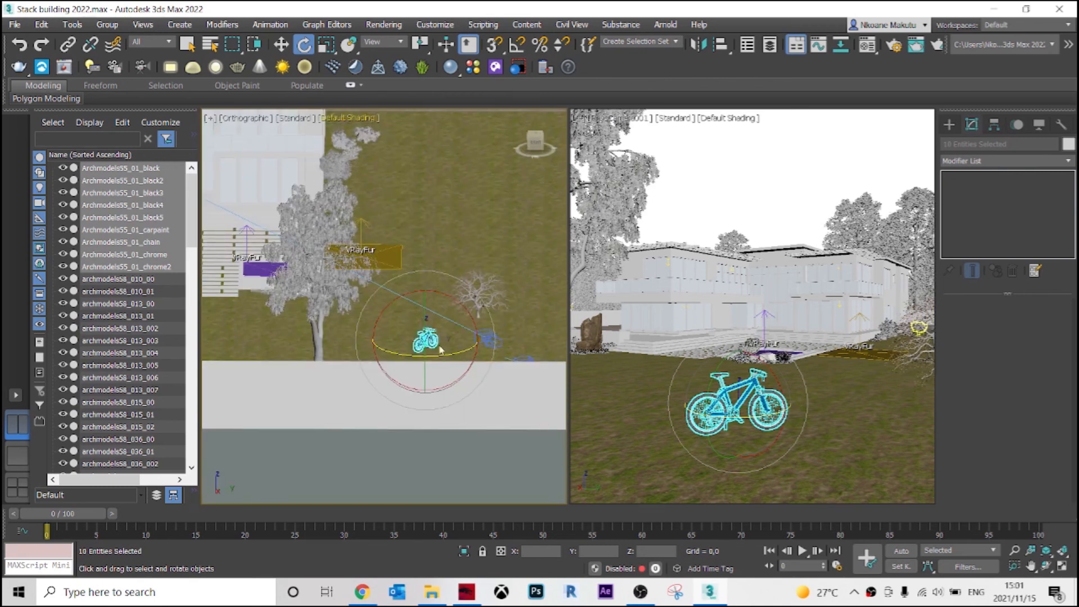
key("F3")
middle_click_drag(416, 331, 534, 152, "alt")
left_click(536, 145)
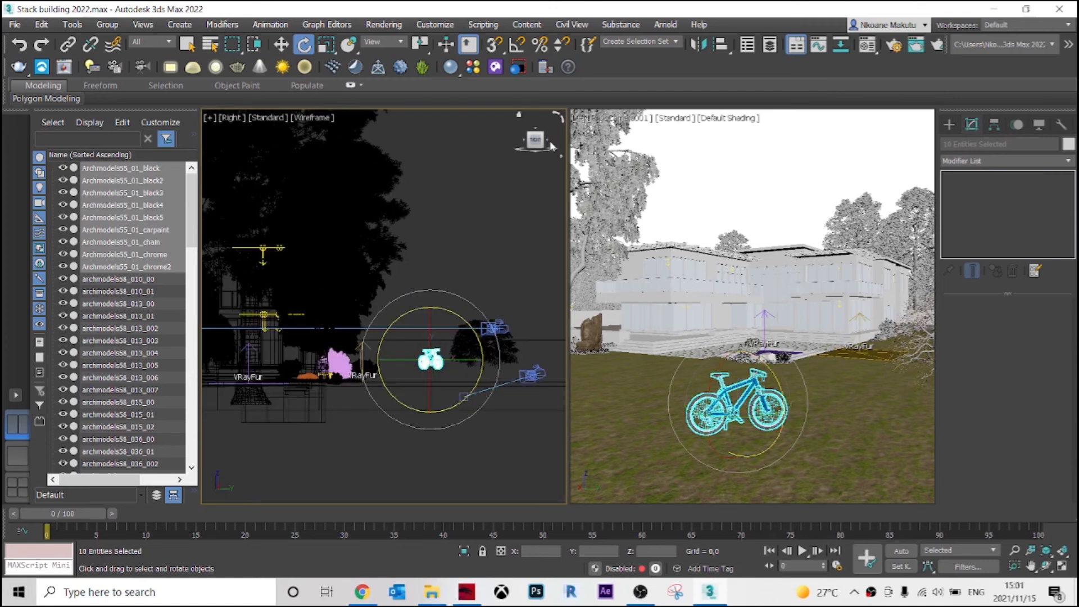
left_click(552, 146)
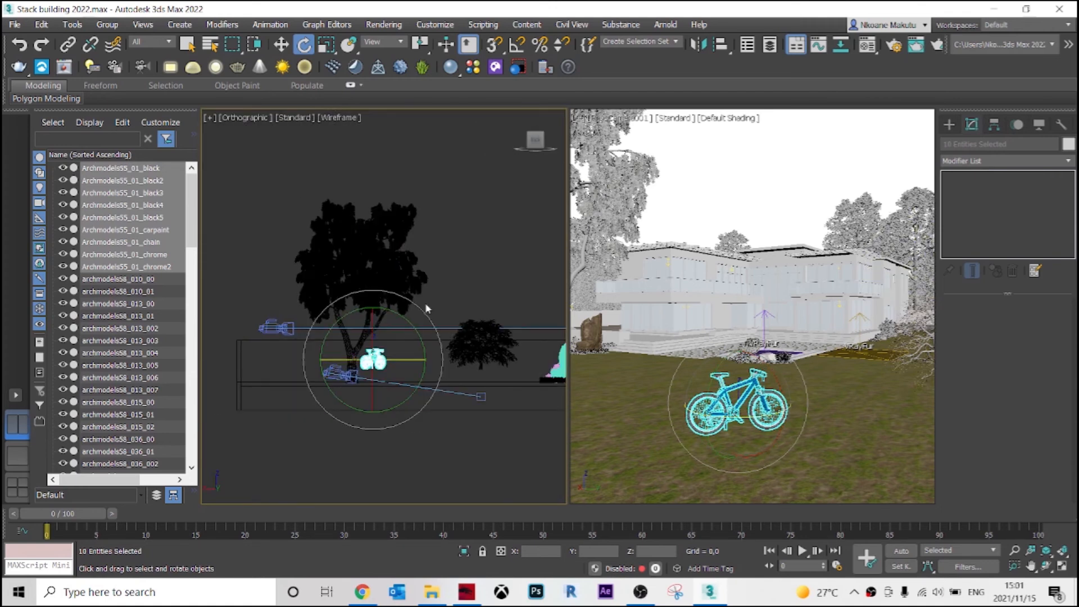
scroll(372, 359, "up", 6)
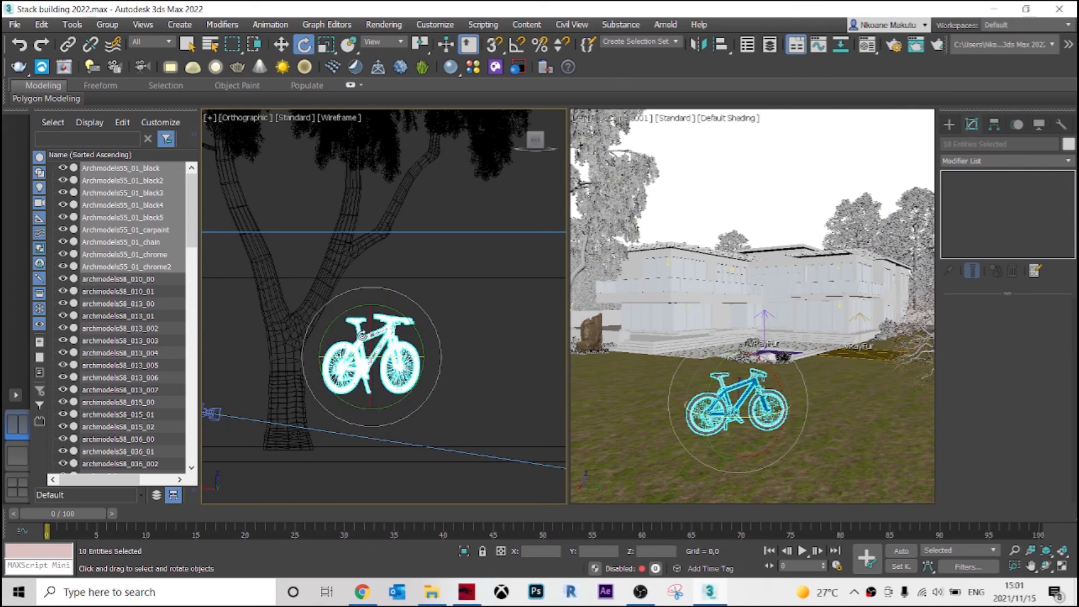
Rotate the bicycle around Z in the Top view so that it lines up with the Y axis.
key("t")
scroll(493, 280, "up", 6)
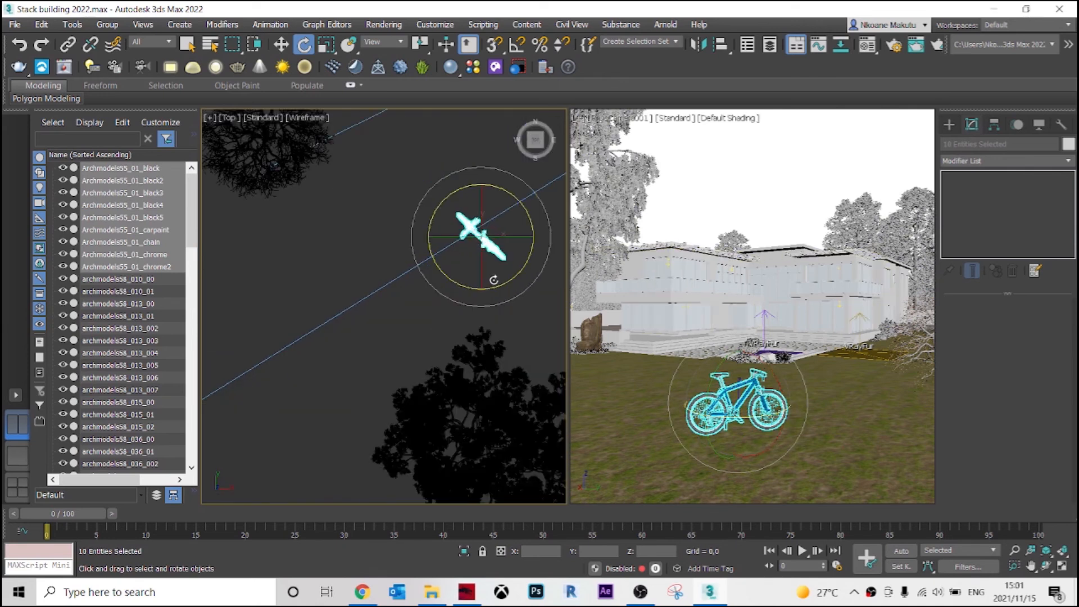
middle_click_drag(494, 279, 387, 362)
left_click_drag(423, 297, 438, 345)
scroll(441, 381, "down", 4)
middle_click_drag(449, 391, 454, 355, "alt")
middle_click_drag(454, 355, 488, 278)
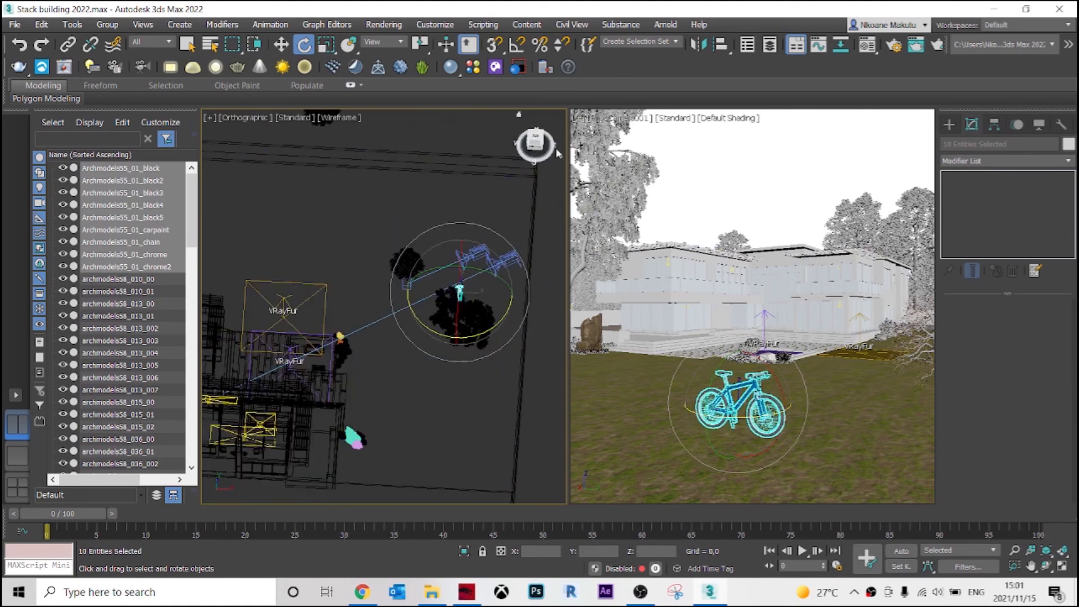
Tip the bicycle over onto its side in the Front view and lower it about 53 units to the lawn.
left_click(536, 147)
scroll(416, 217, "up", 3)
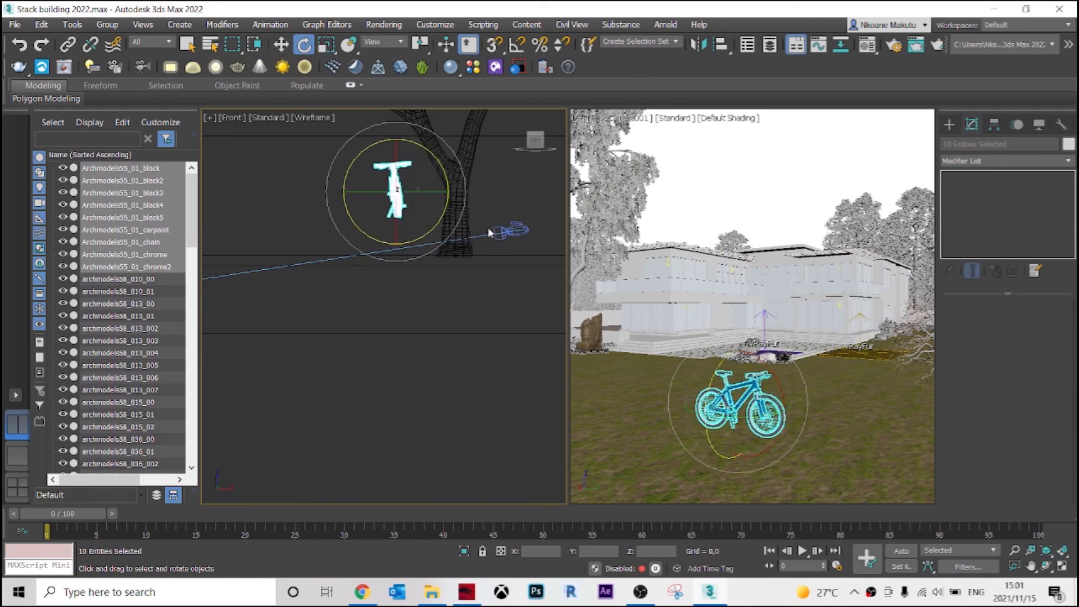
middle_click_drag(417, 212, 452, 338)
left_click_drag(450, 339, 493, 294)
scroll(447, 315, "down", 5)
scroll(446, 317, "up", 5)
key("w")
left_click_drag(443, 205, 448, 340)
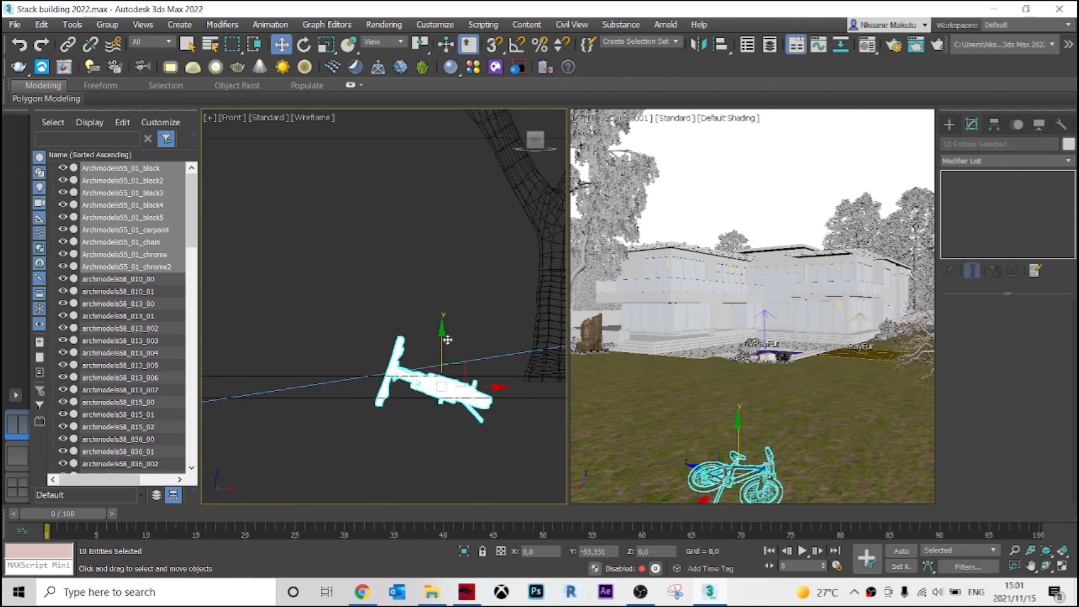
scroll(448, 337, "down", 5)
scroll(446, 298, "up", 2)
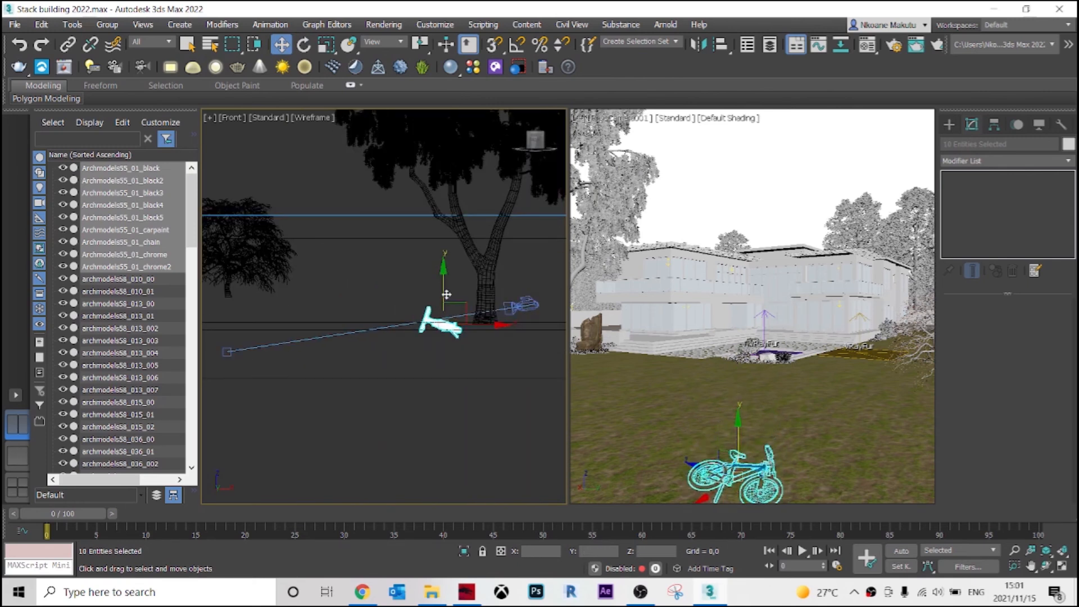
Fine-tune the height of the tipped-over bicycle in the Front view so that it rests on the lawn.
mouse_move(444, 297)
left_mouse_down()
mouse_move(444, 327)
mouse_move(447, 293)
left_mouse_up()
scroll(448, 293, "down", 3)
scroll(438, 319, "up", 4)
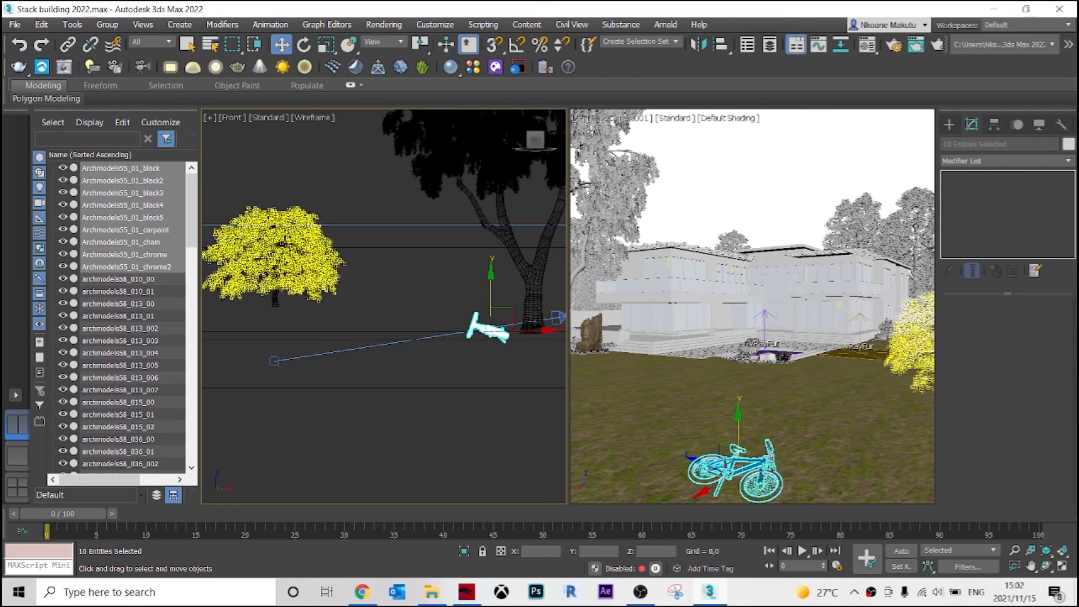
scroll(453, 348, "up", 5)
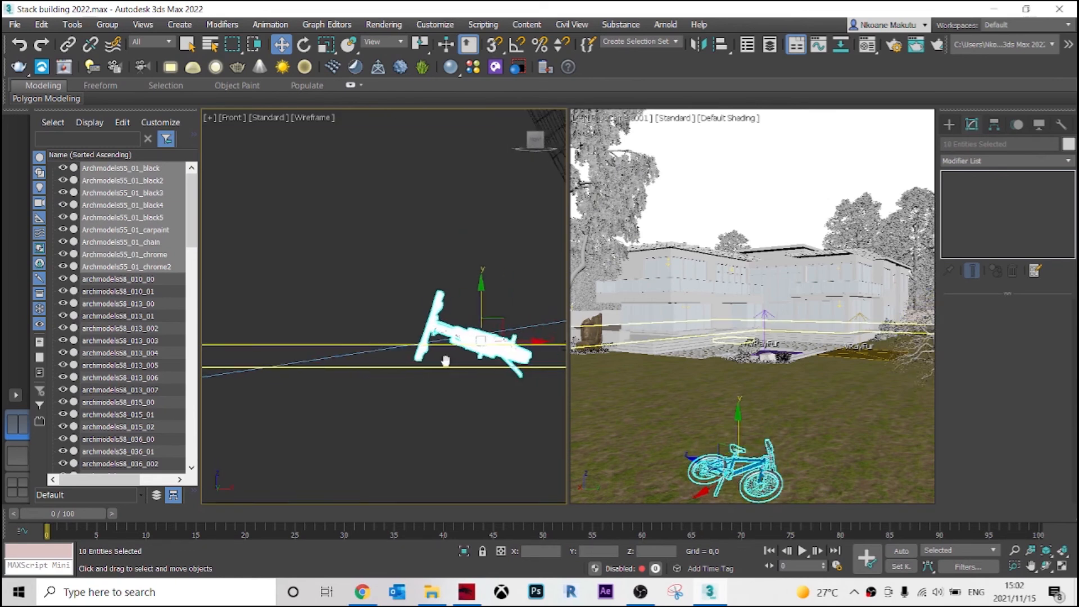
scroll(452, 348, "up", 5)
left_click_drag(458, 274, 452, 228)
middle_click_drag(452, 228, 430, 297)
left_click_drag(426, 271, 426, 274)
Move the bicycle farther from the camera in the Top view and rotate it around Z so that it lies diagonally.
key("t")
scroll(489, 269, "up", 5)
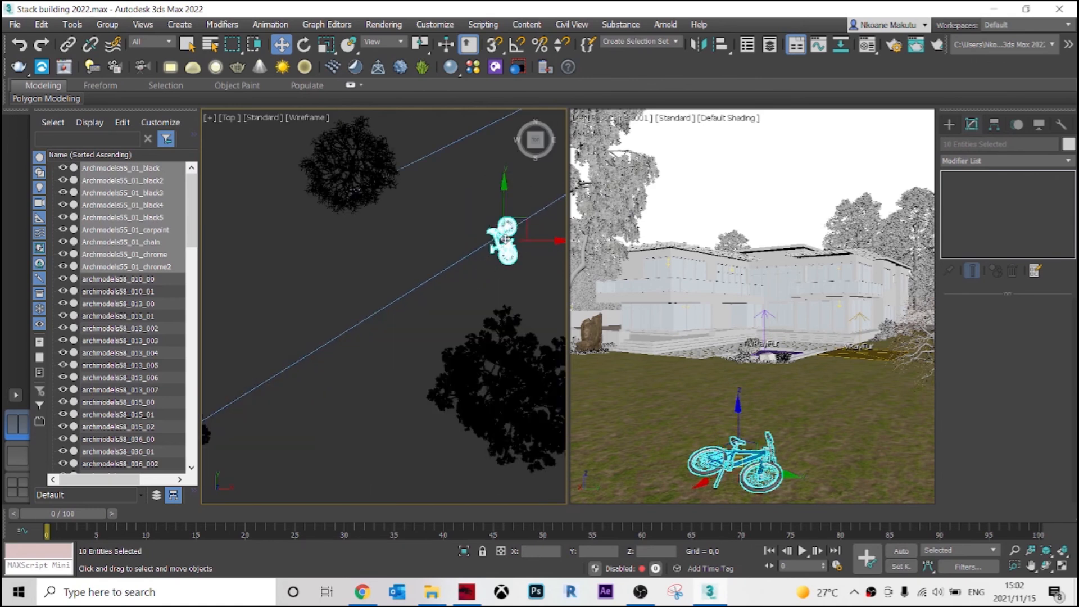
mouse_move(528, 224)
left_mouse_down()
mouse_move(462, 242)
mouse_move(506, 242)
mouse_move(528, 227)
left_mouse_up()
key("e")
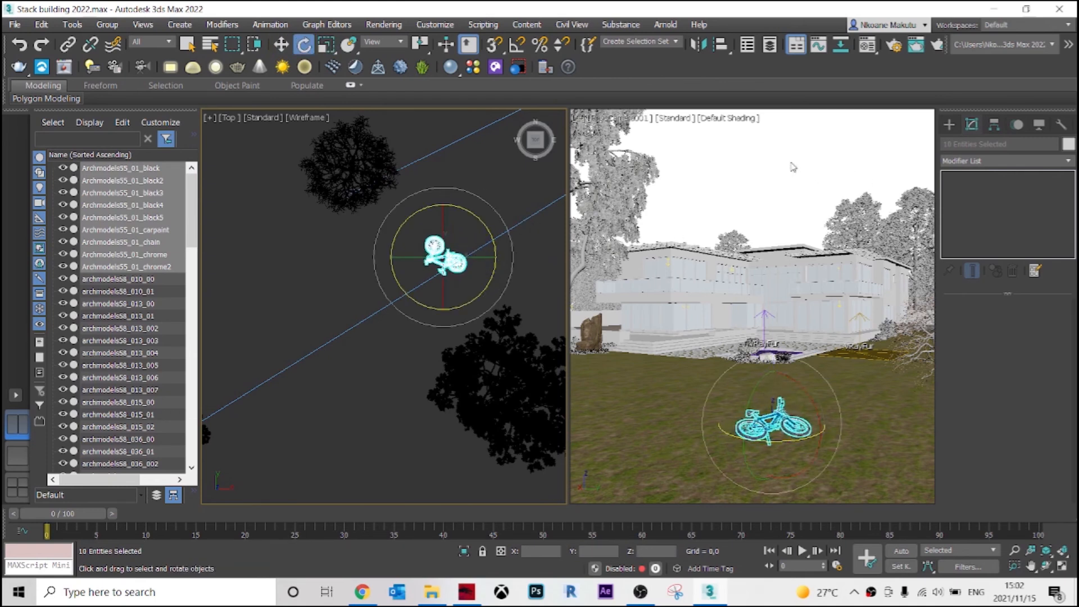
left_click(763, 167)
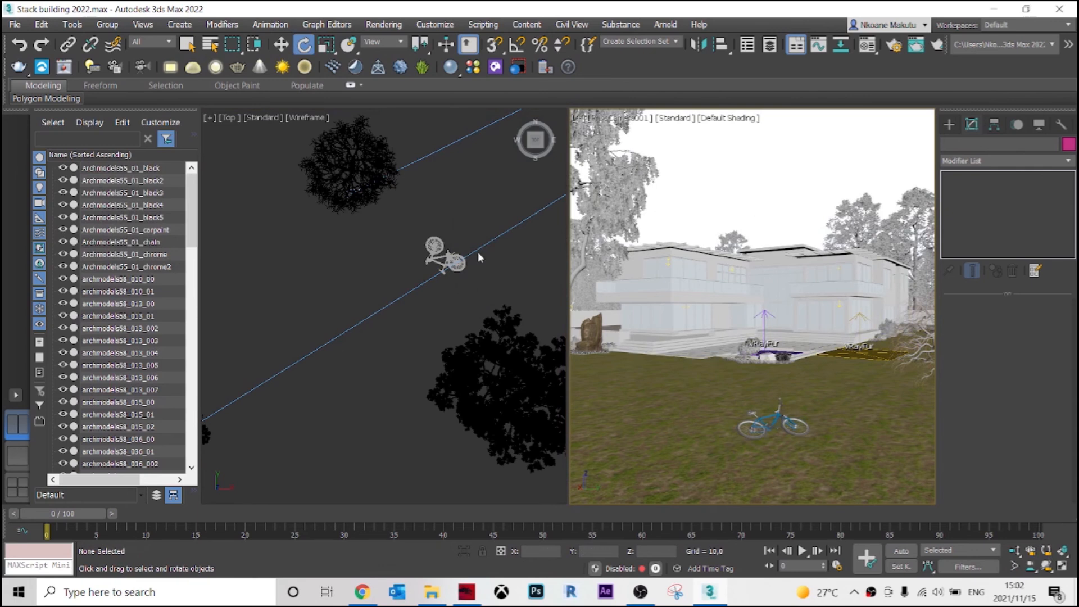
Switch the working viewport from wireframe to Default Shading and turn it to a close angled view of the bicycle on the lawn.
scroll(479, 257, "up", 2)
left_click(306, 118)
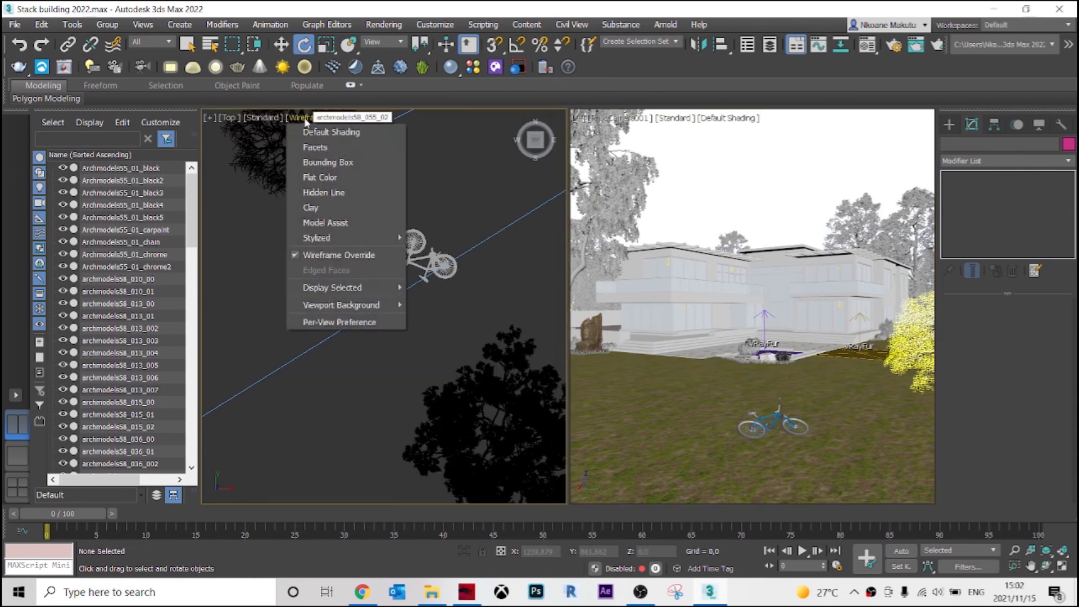
left_click(317, 133)
mouse_move(419, 281)
middle_mouse_down("alt")
mouse_move(387, 241)
mouse_move(354, 225)
middle_mouse_up("alt")
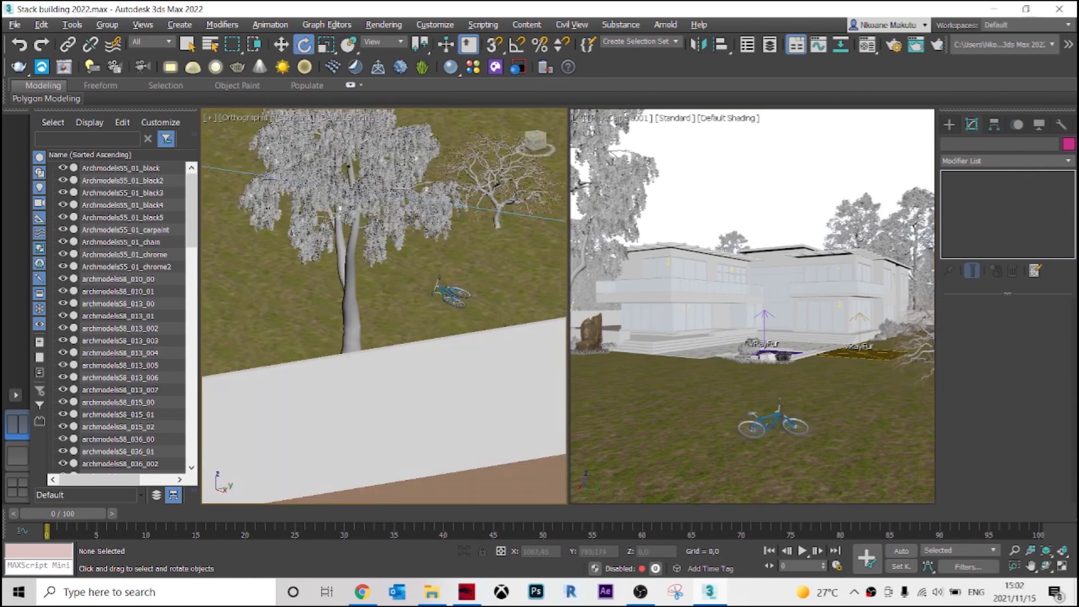
scroll(483, 350, "up", 5)
middle_click_drag(483, 337, 444, 382, "alt")
middle_click_drag(534, 304, 433, 321)
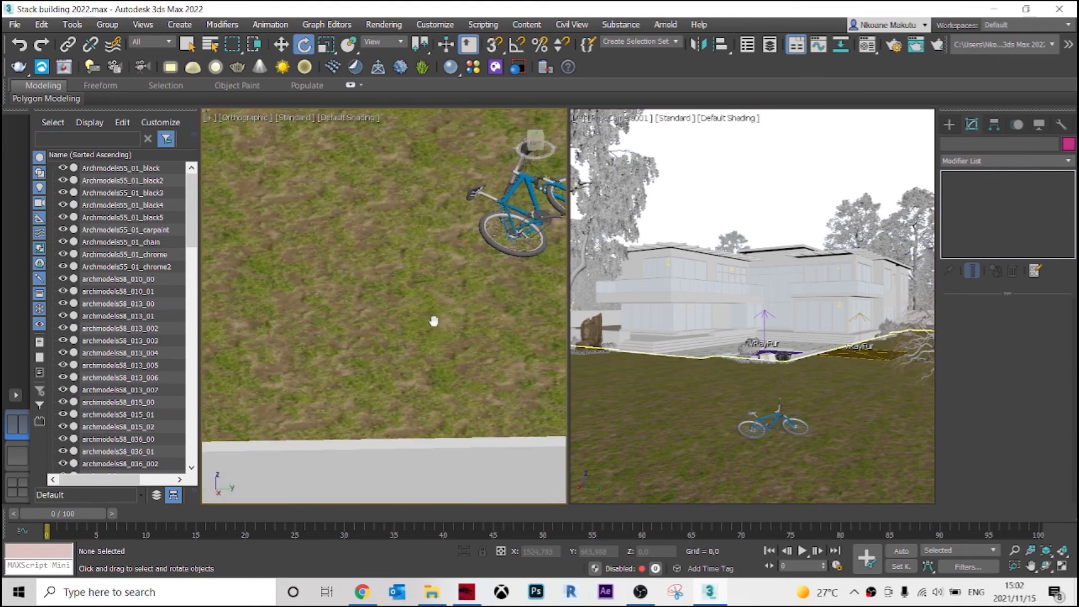
scroll(434, 321, "down", 2)
Restore the selection of all bicycle parts and group them as Group002.
key("ctrl+z")
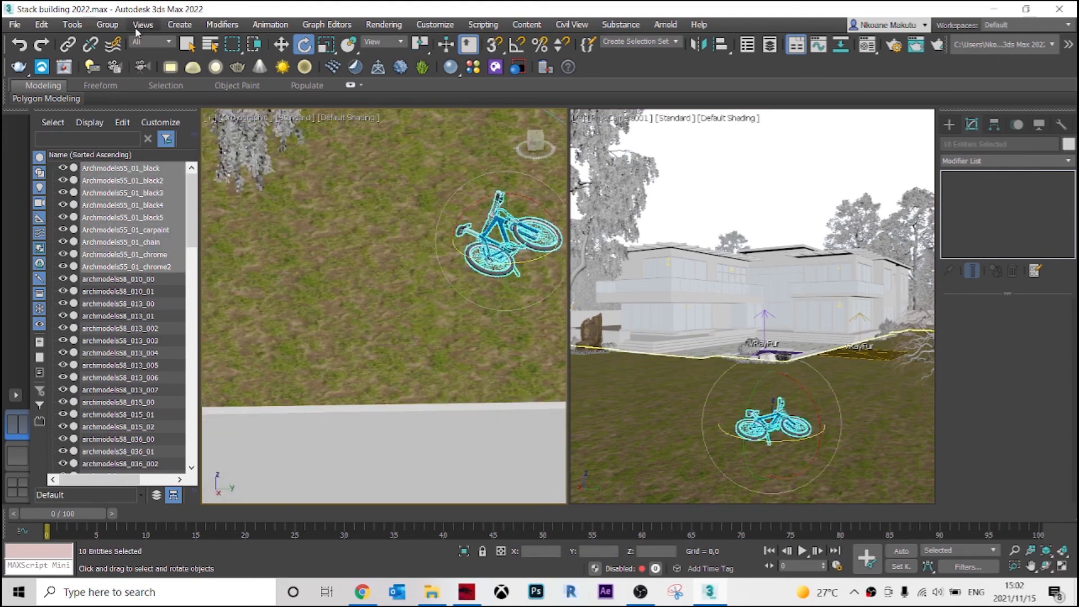
left_click(115, 27)
left_click(121, 41)
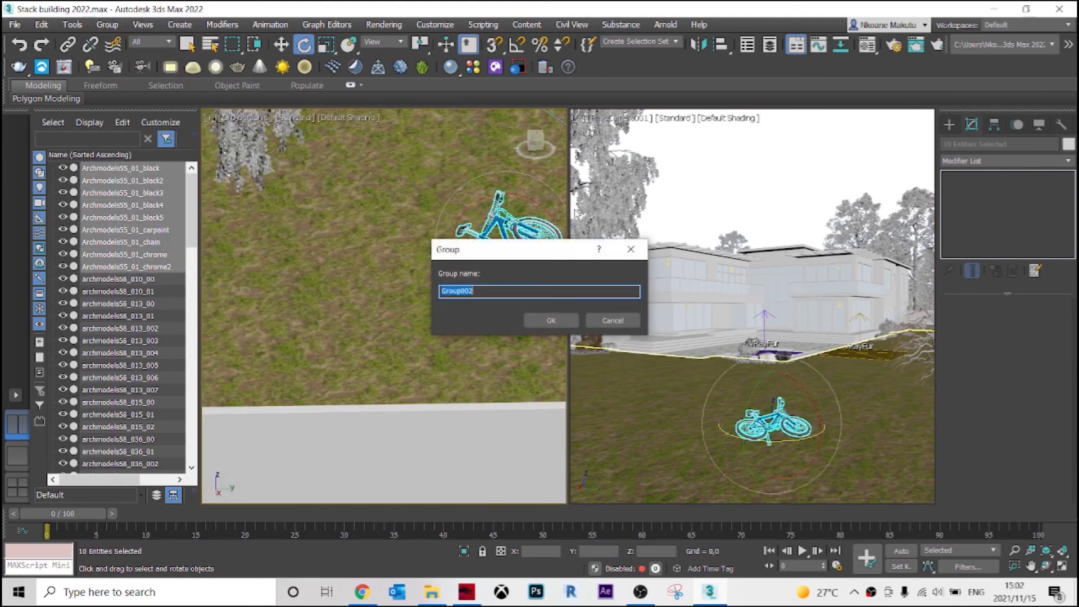
left_click(551, 327)
Adjust the grouped bicycle's height along Z to about -18.75 so that it sits on the grass, then deselect it.
scroll(518, 247, "up", 4)
middle_click_drag(518, 248, 496, 230, "alt")
key("w")
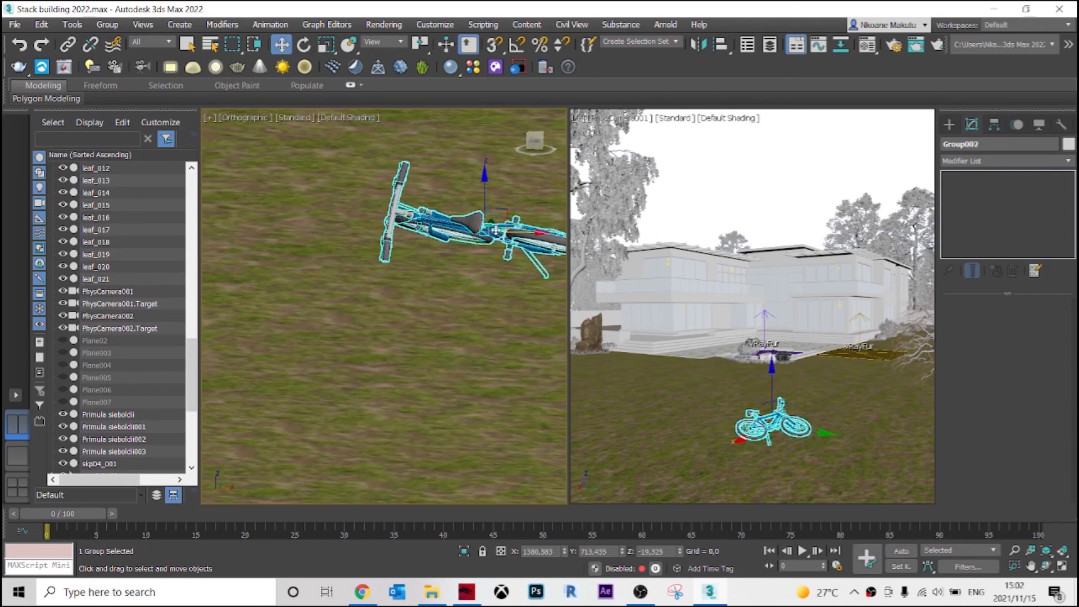
left_click_drag(486, 188, 488, 192)
middle_click_drag(497, 231, 465, 254, "alt")
scroll(465, 254, "up", 10)
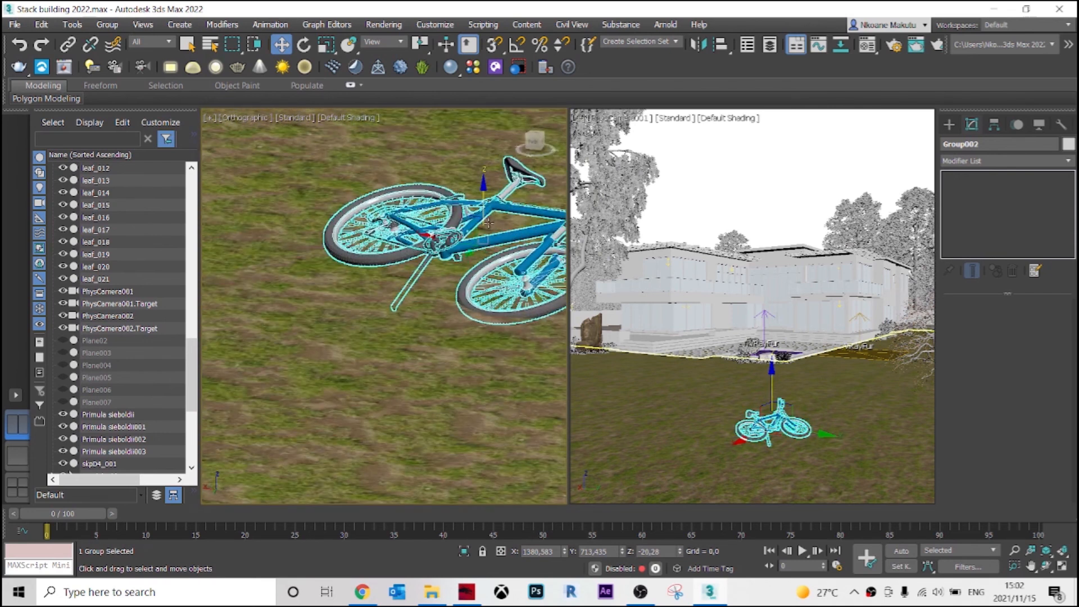
left_click_drag(346, 230, 347, 219)
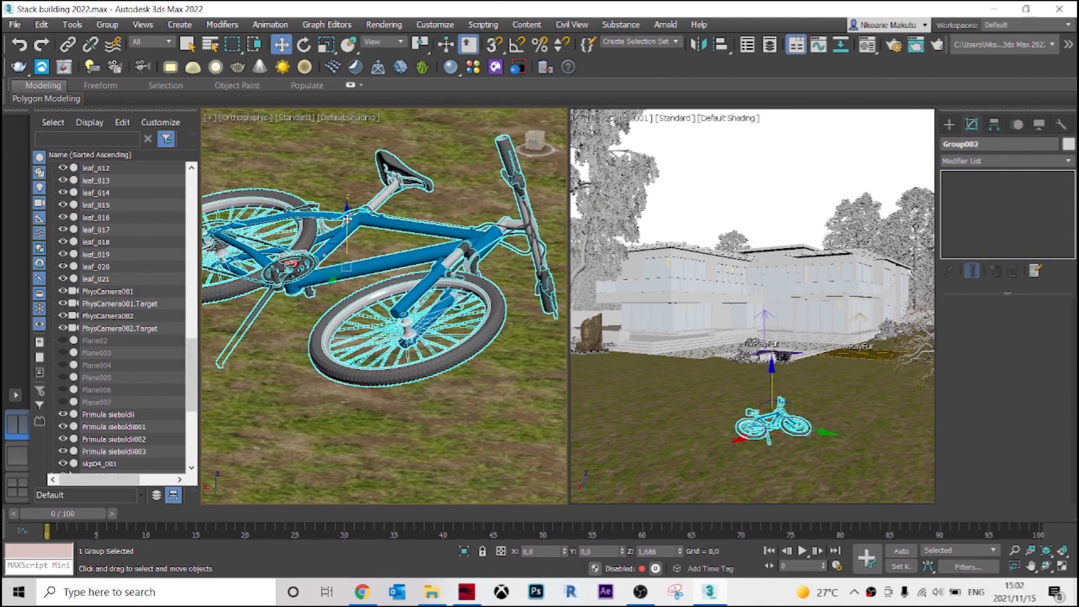
scroll(461, 317, "down", 10)
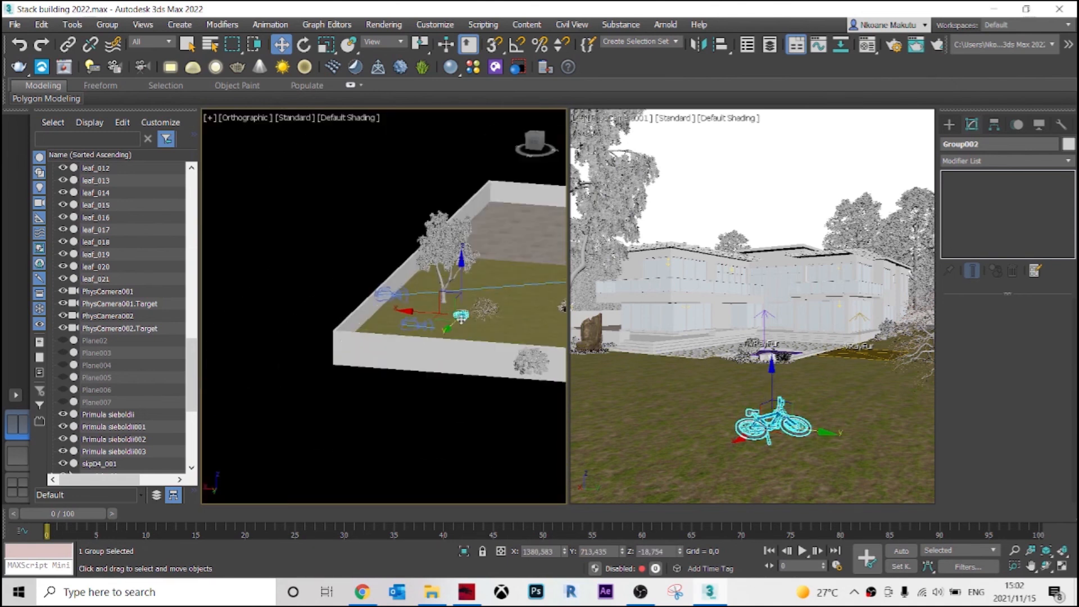
scroll(461, 317, "down", 2)
left_click(417, 378)
Bring the small bare-looking tree on the front lawn into the working viewport and switch that viewport to Wireframe Override.
scroll(424, 396, "up", 8)
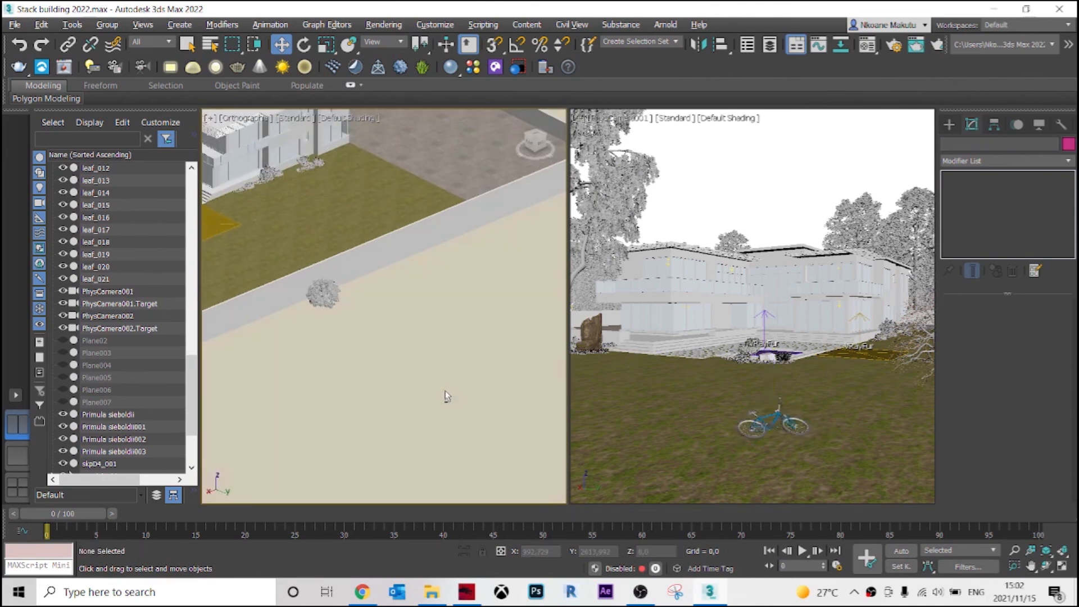
scroll(447, 397, "down", 6)
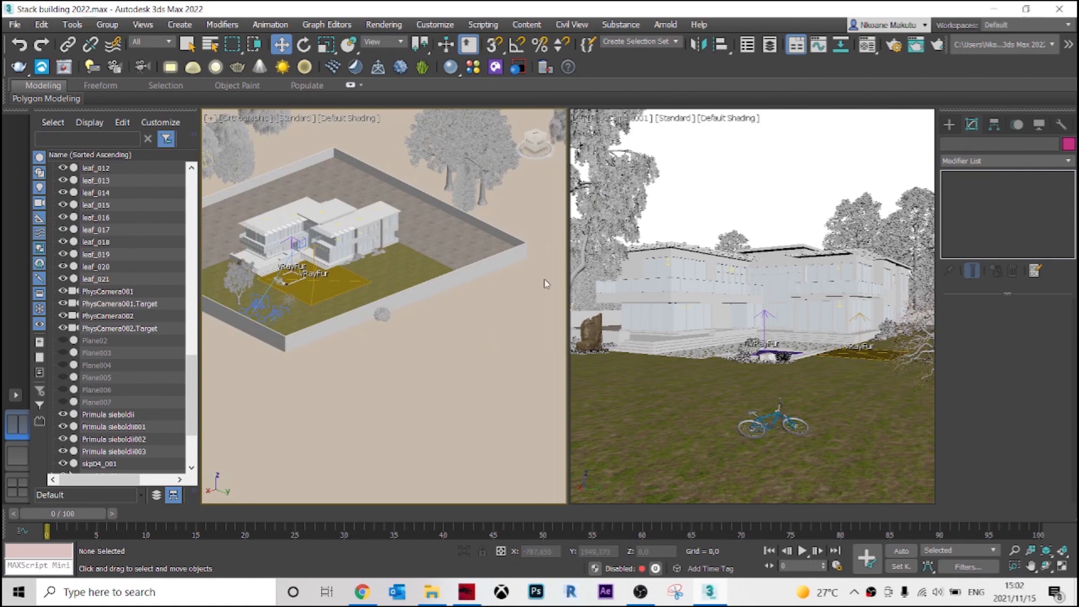
scroll(245, 294, "up", 2)
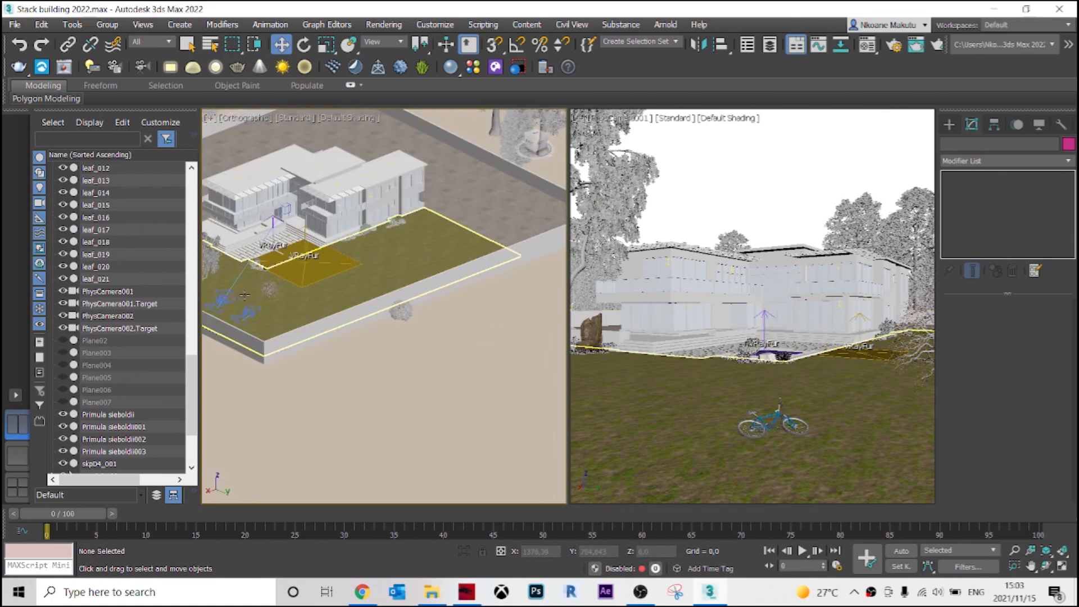
scroll(271, 285, "up", 8)
middle_click_drag(229, 345, 322, 325)
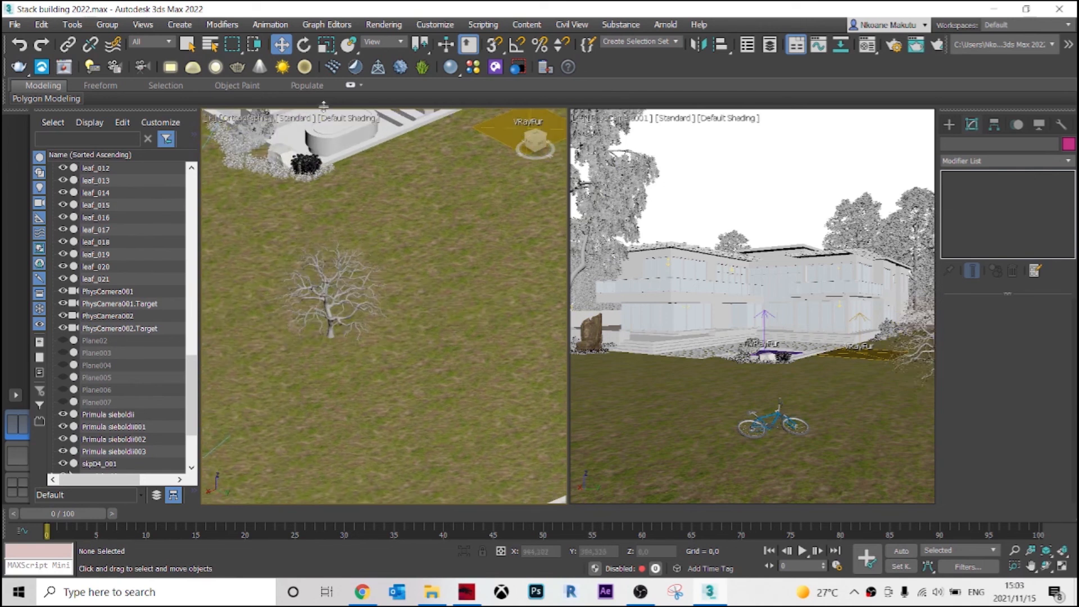
left_click(344, 117)
left_click(382, 255)
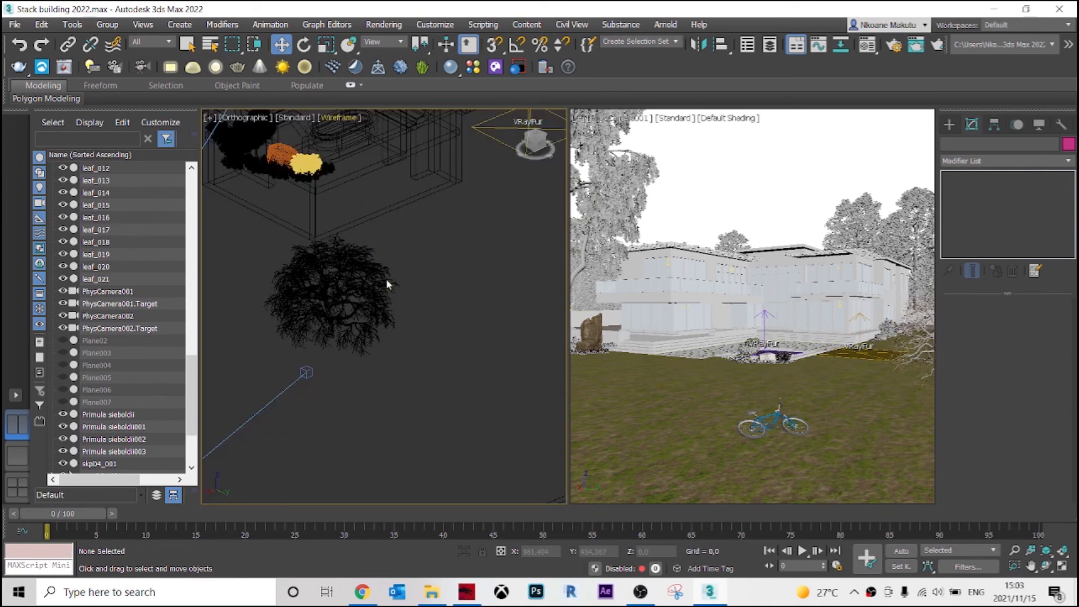
Select the lawn tree's archmodels58_055 parts, return the viewport to Default Shading and lower the tree onto the lawn.
middle_click_drag(398, 341, 417, 379, "alt")
left_click_drag(282, 271, 282, 264)
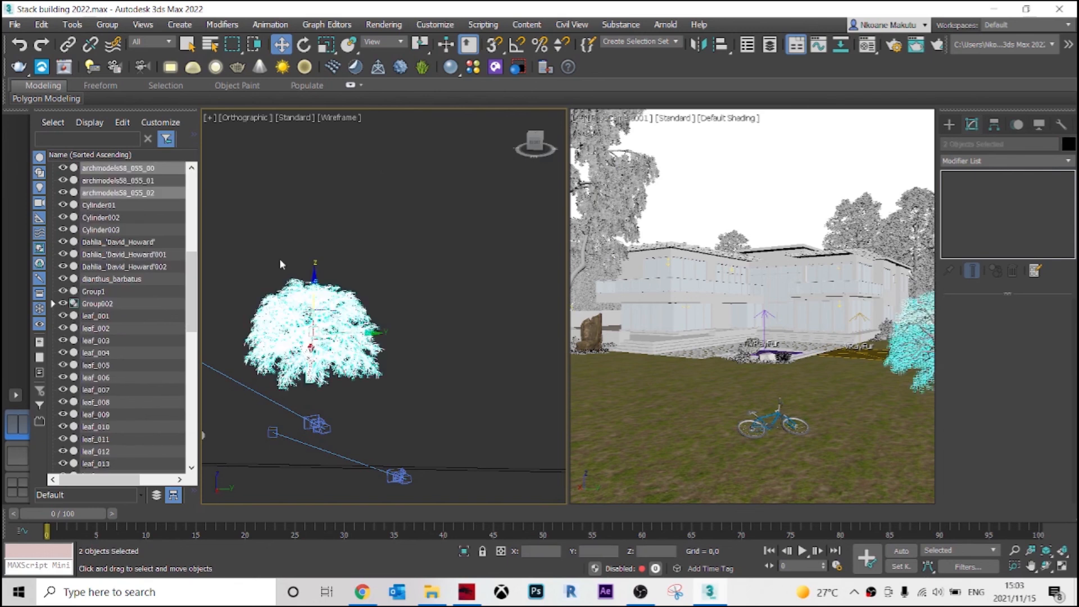
left_click(345, 118)
left_click(354, 130)
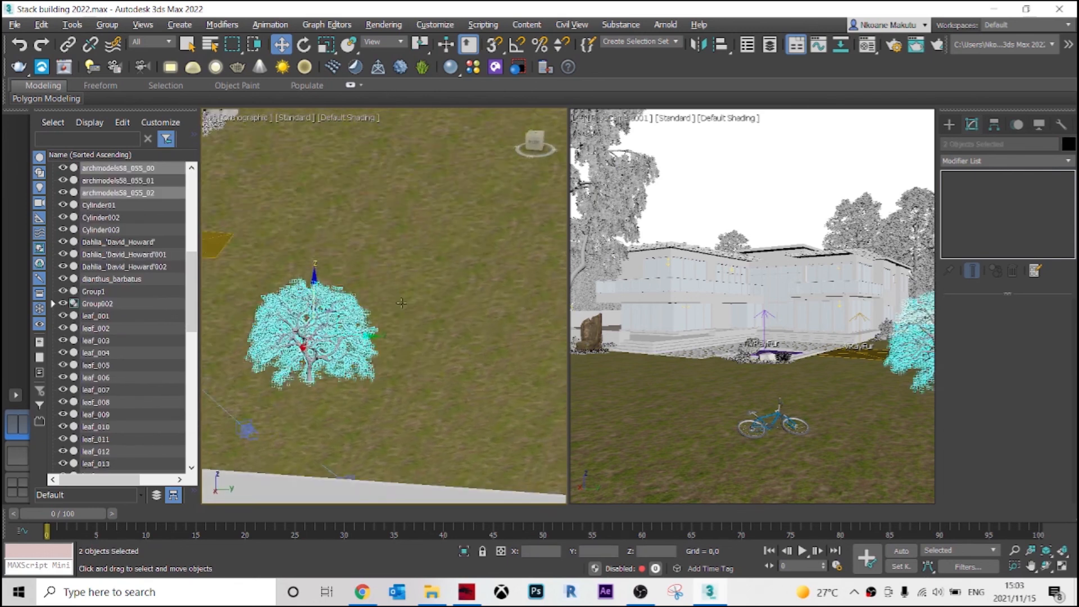
middle_click_drag(401, 303, 414, 316, "alt")
left_click_drag(314, 279, 313, 299)
middle_click_drag(311, 362, 338, 366, "alt")
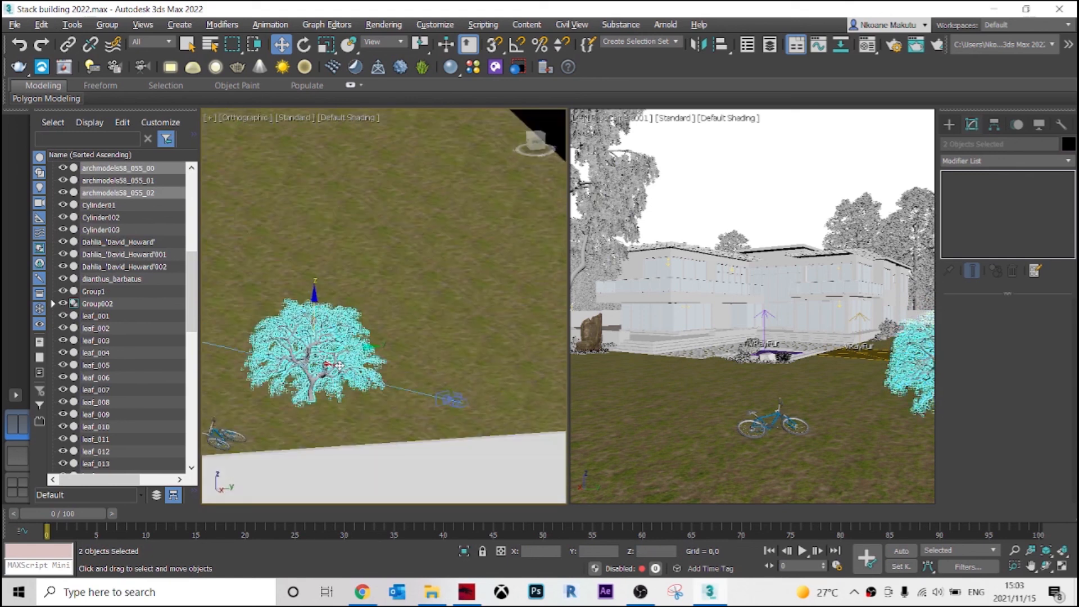
Clear the selection and save the scene.
left_click(801, 202)
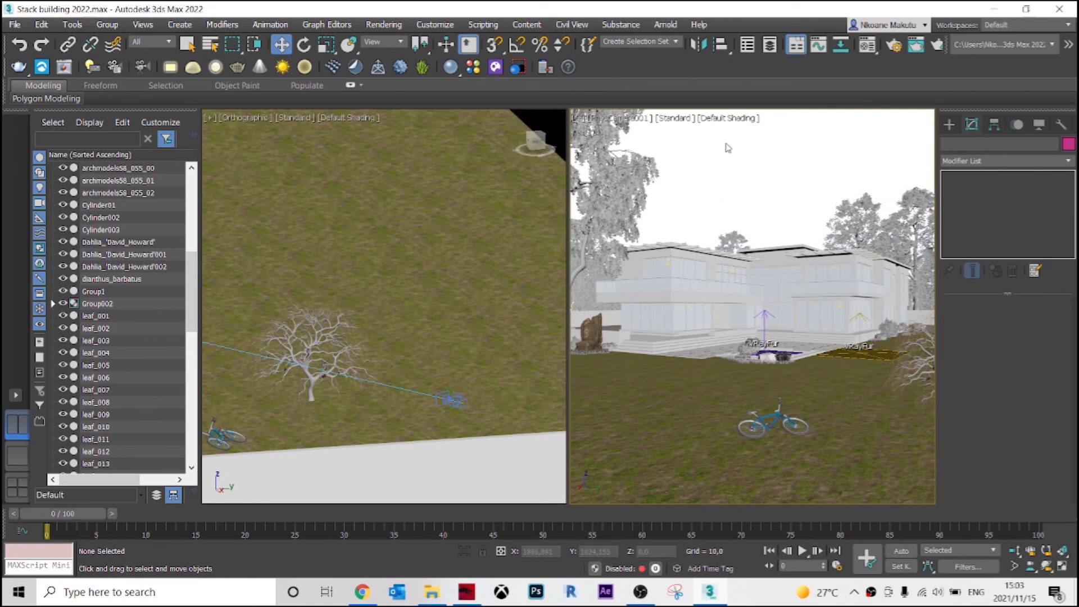
key("ctrl+s")
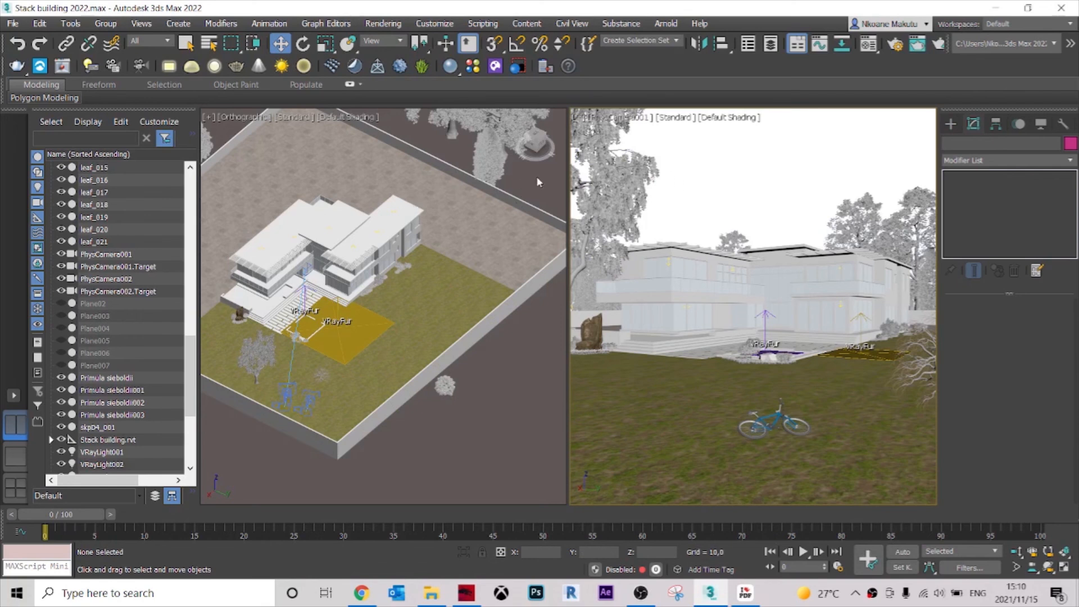
scroll(521, 201, "down", 2)
scroll(400, 278, "up", 4)
scroll(400, 278, "up", 5)
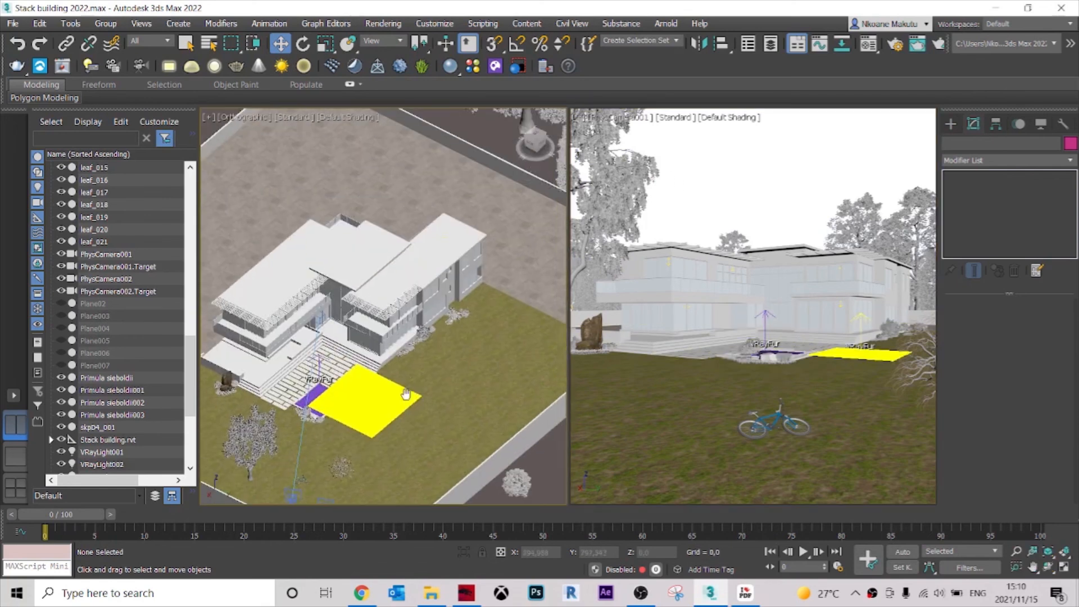
scroll(453, 288, "down", 3)
middle_click_drag(454, 289, 443, 359)
scroll(467, 216, "up", 2)
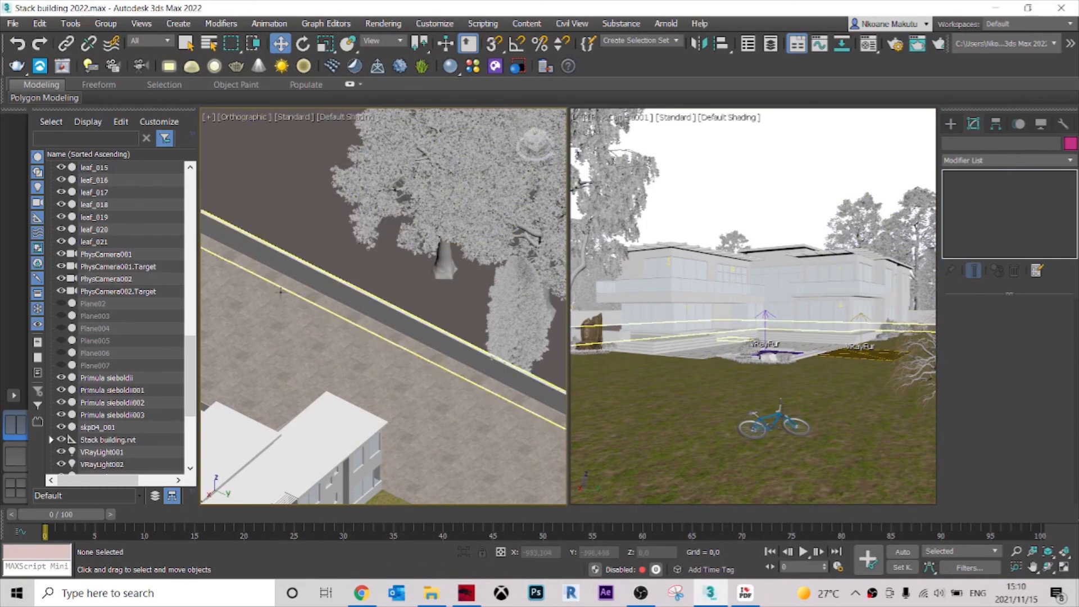
Open Asset Tracking at full size and go down its list to the archmodels58 texture files.
left_click(12, 23)
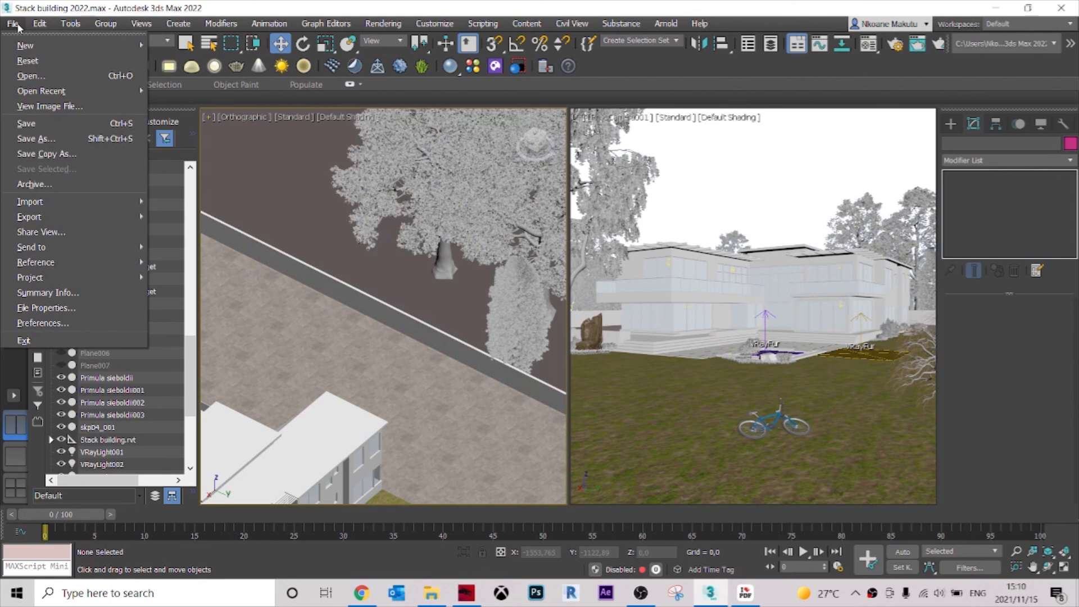
mouse_move(71, 265)
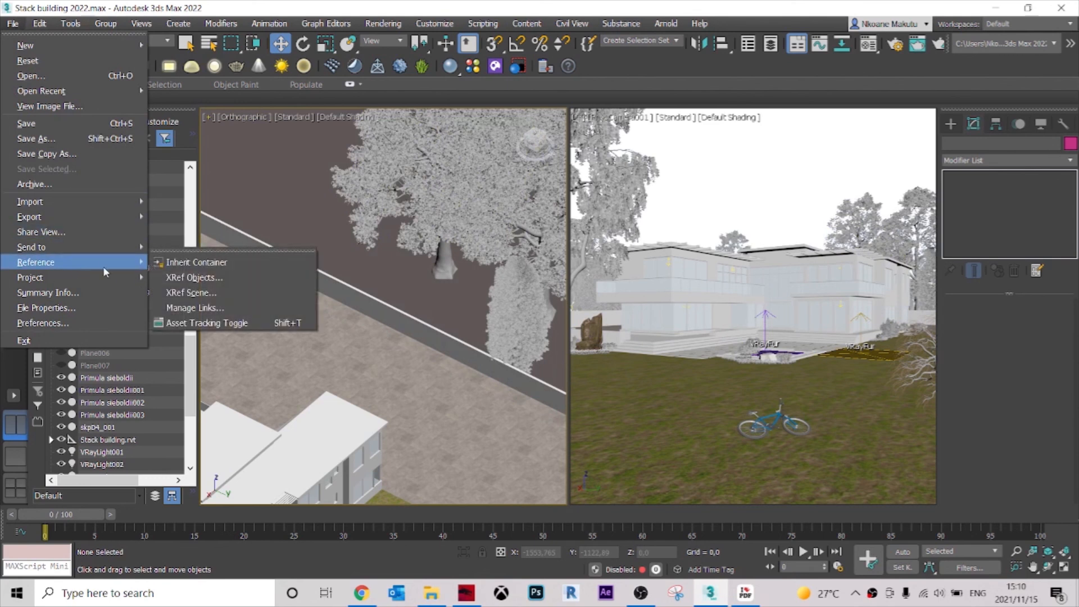
left_click(194, 323)
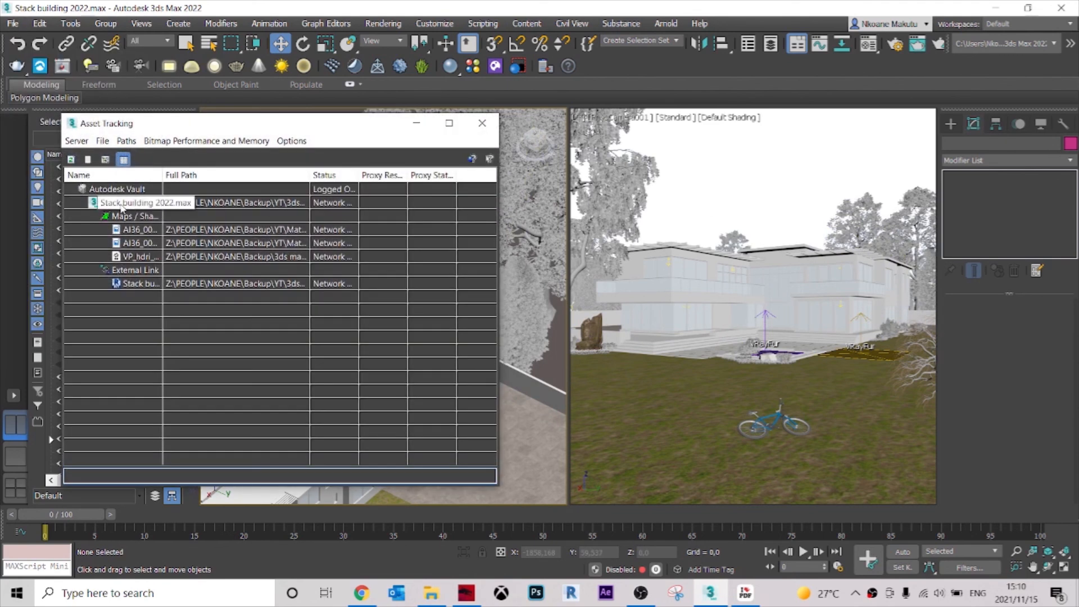
scroll(242, 334, "down", 3)
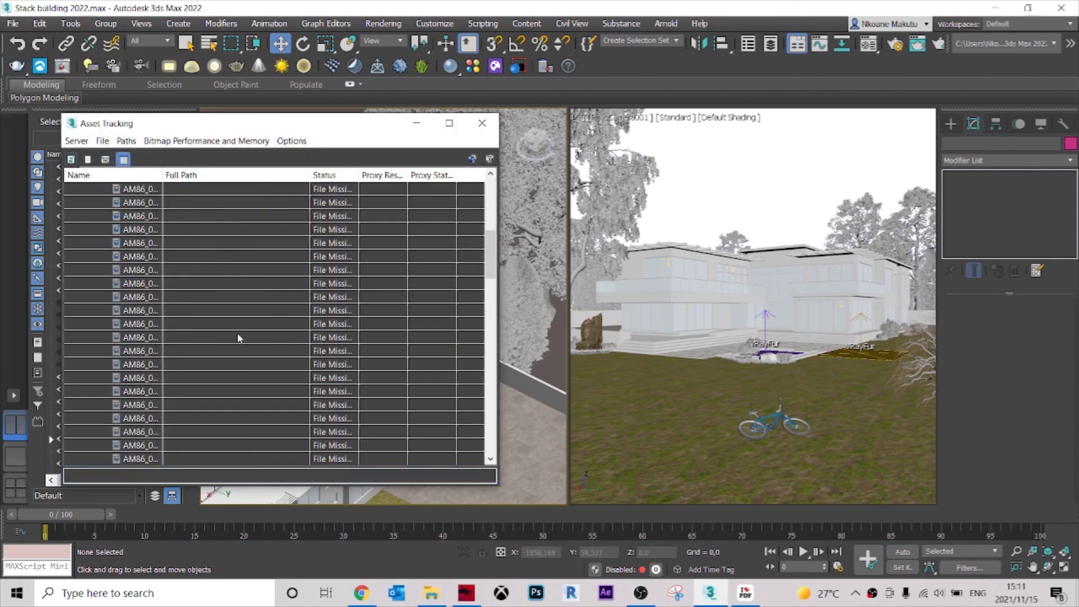
scroll(238, 334, "down", 1)
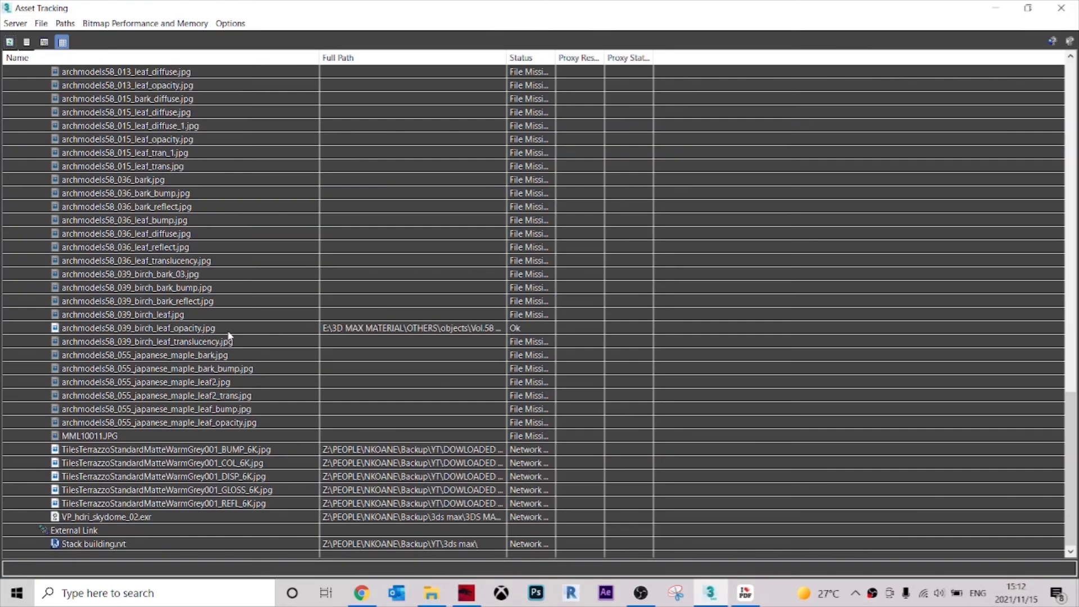
left_click(238, 330)
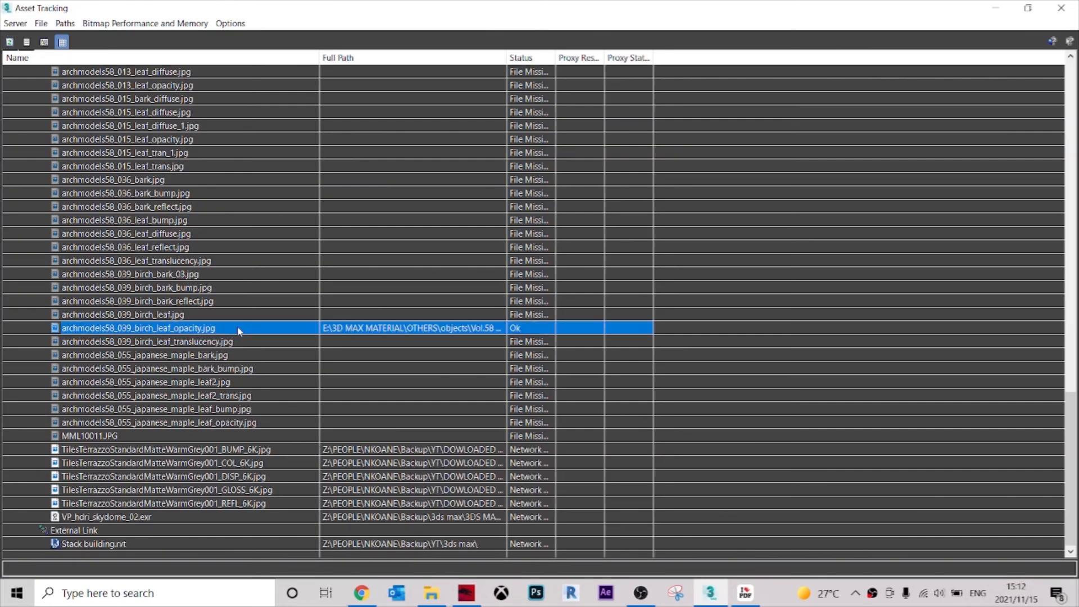
Select the run of missing textures from archmodels58_010_bark_diffuse.jpg through archmodels58_039_birch_leaf.jpg in the asset list.
left_click(243, 304)
left_click(219, 312)
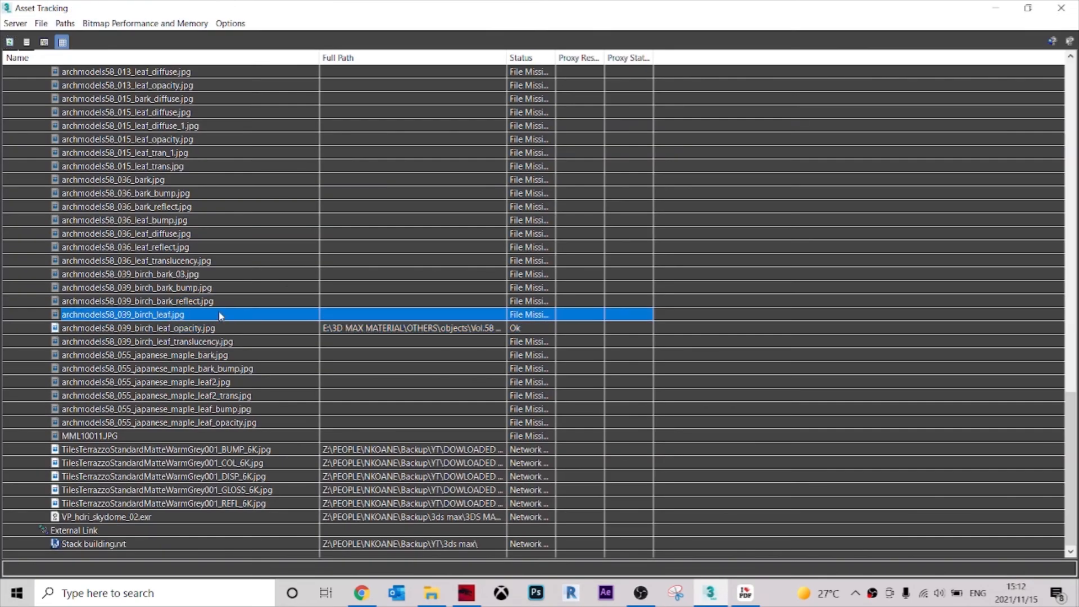
scroll(185, 231, "up", 5)
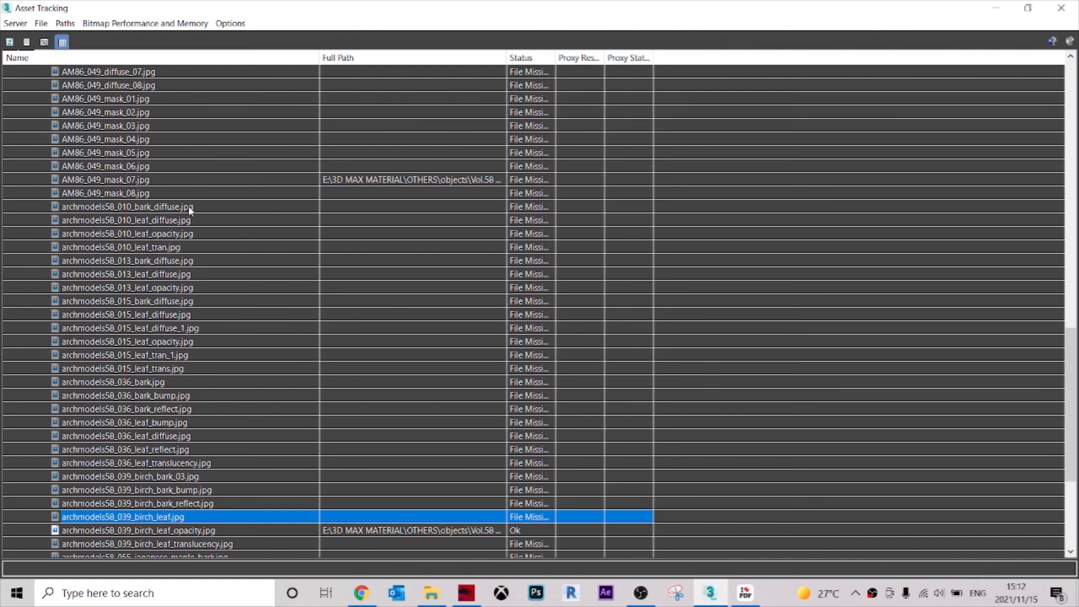
left_click(197, 207, "shift")
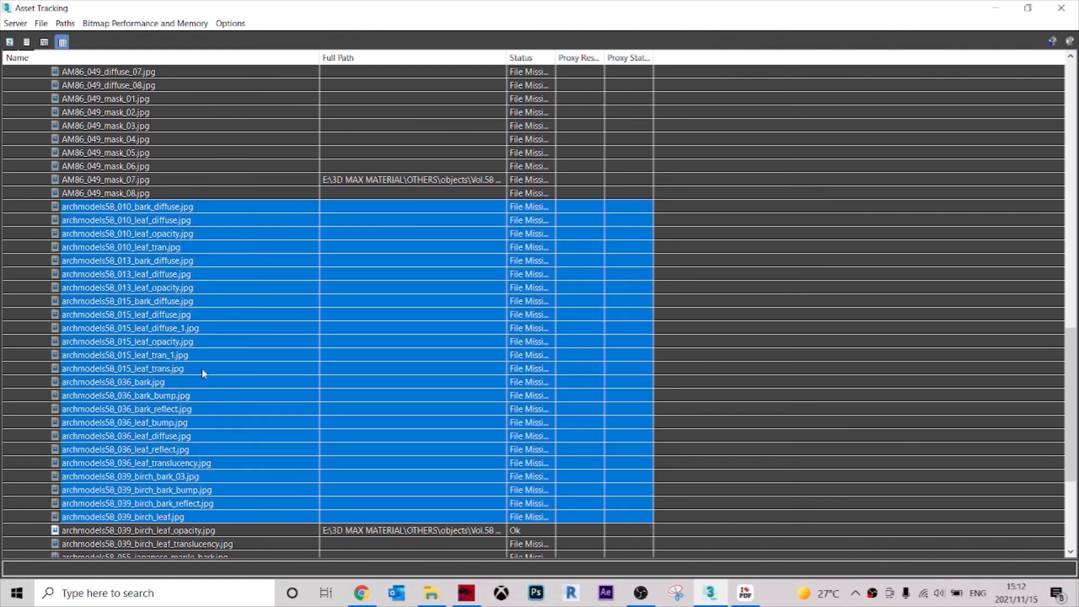
scroll(225, 362, "down", 2)
Set the selected textures' path to E:\3D MAX MATERIAL\OTHERS\objects\Vol.58 - Trees\Textures and close Asset Tracking.
left_click(64, 23)
left_click(90, 69)
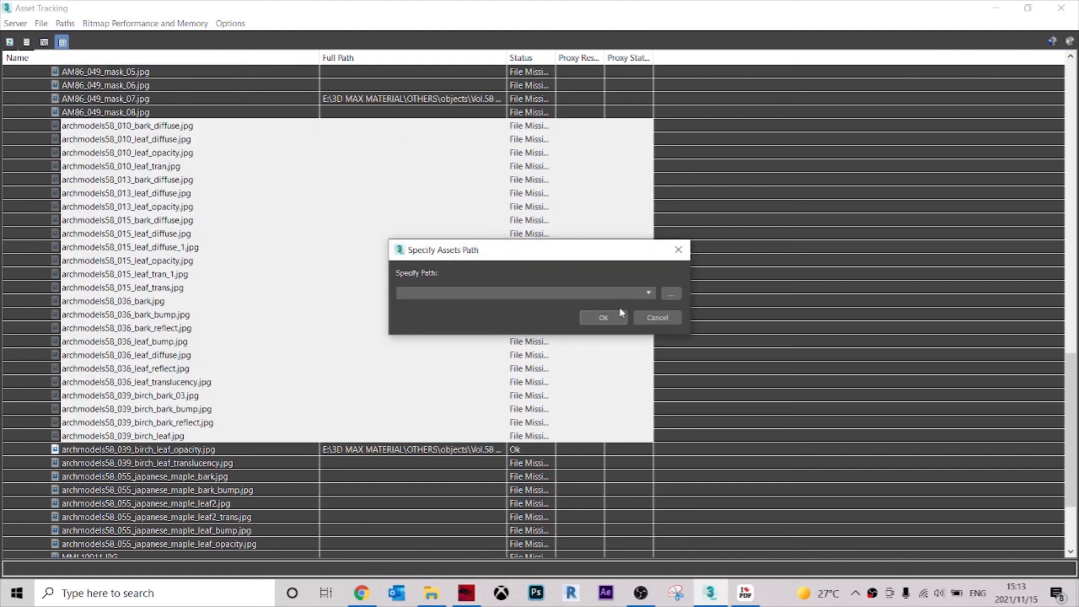
left_click(671, 294)
double_click(421, 194)
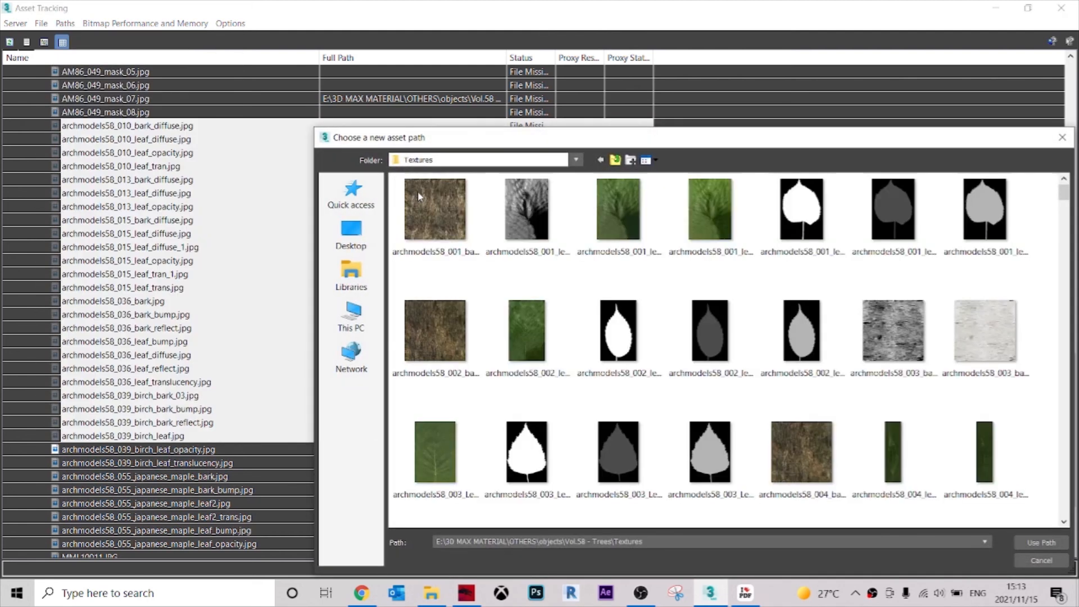
left_click(1041, 542)
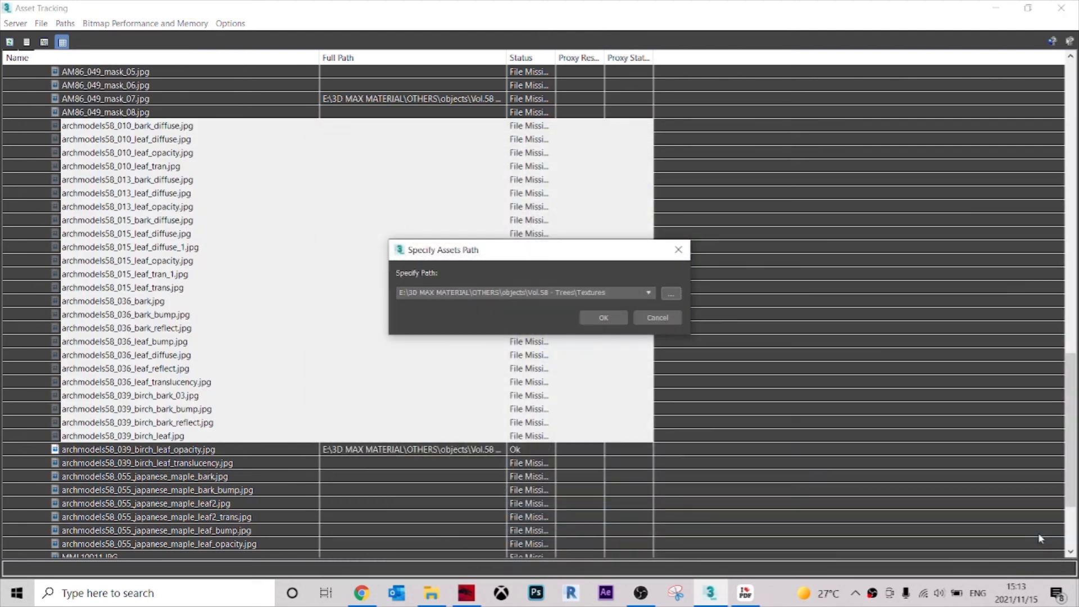
left_click(596, 318)
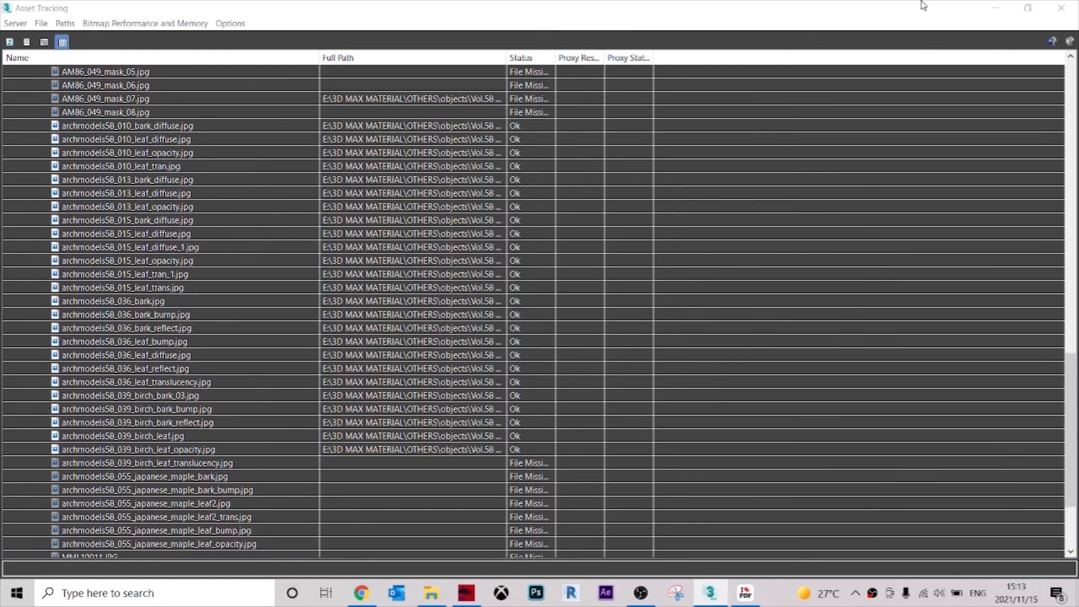
left_click(1061, 8)
Check the trees around the plot in the orthographic view and deselect the red maple outside the boundary wall.
scroll(450, 255, "down", 3)
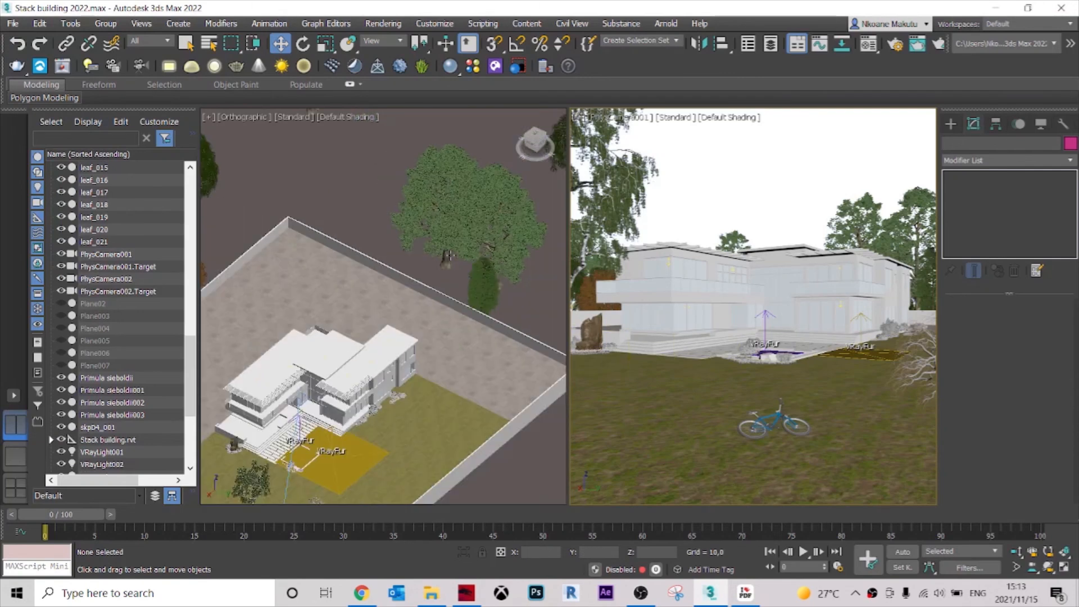
scroll(315, 271, "up", 5)
scroll(338, 281, "down", 6)
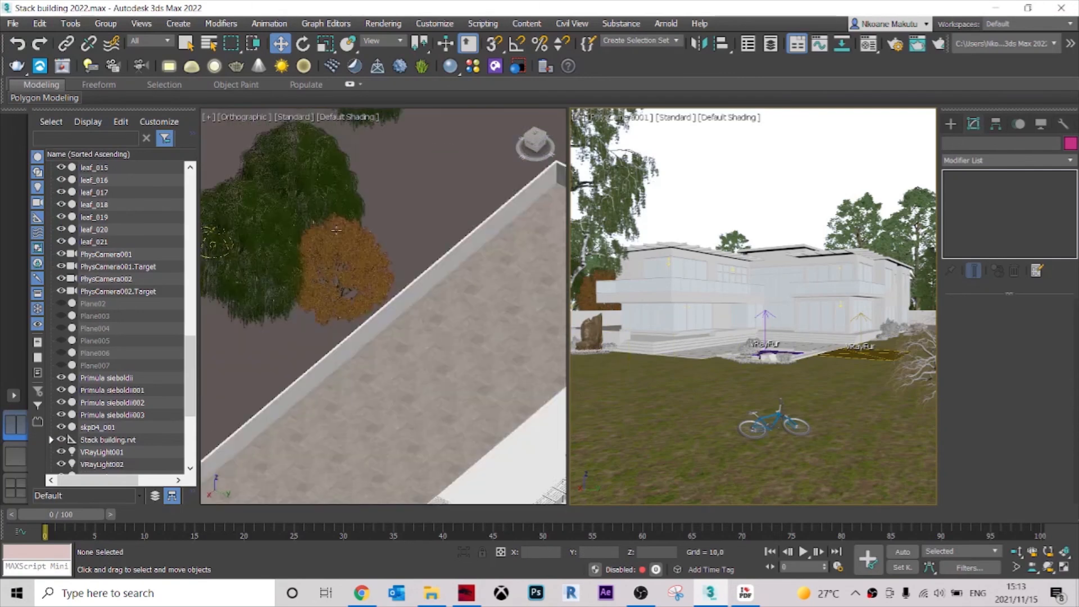
middle_click(340, 241)
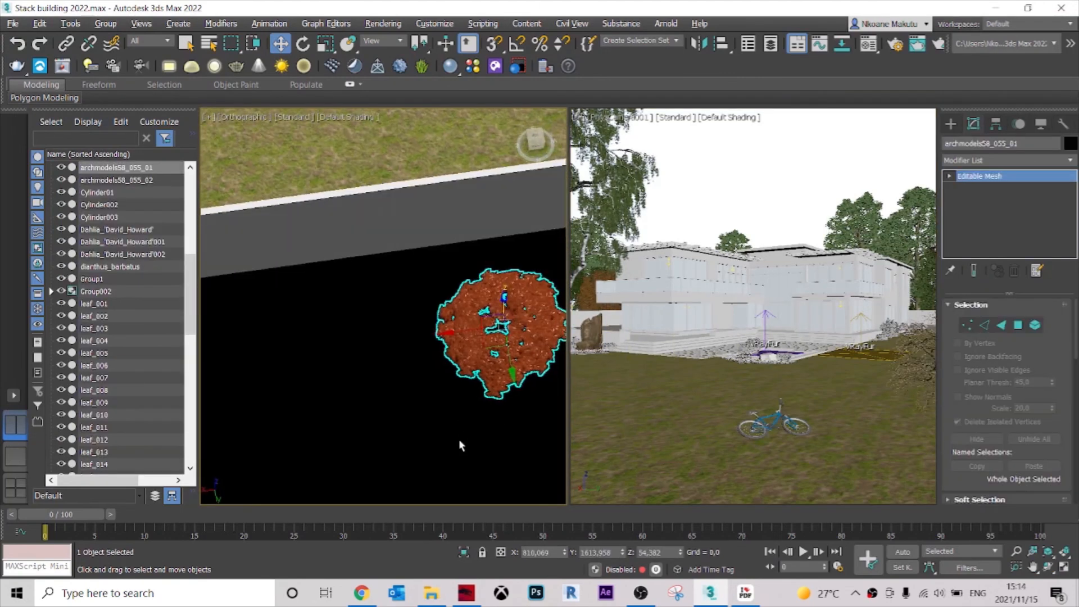
scroll(463, 438, "down", 4)
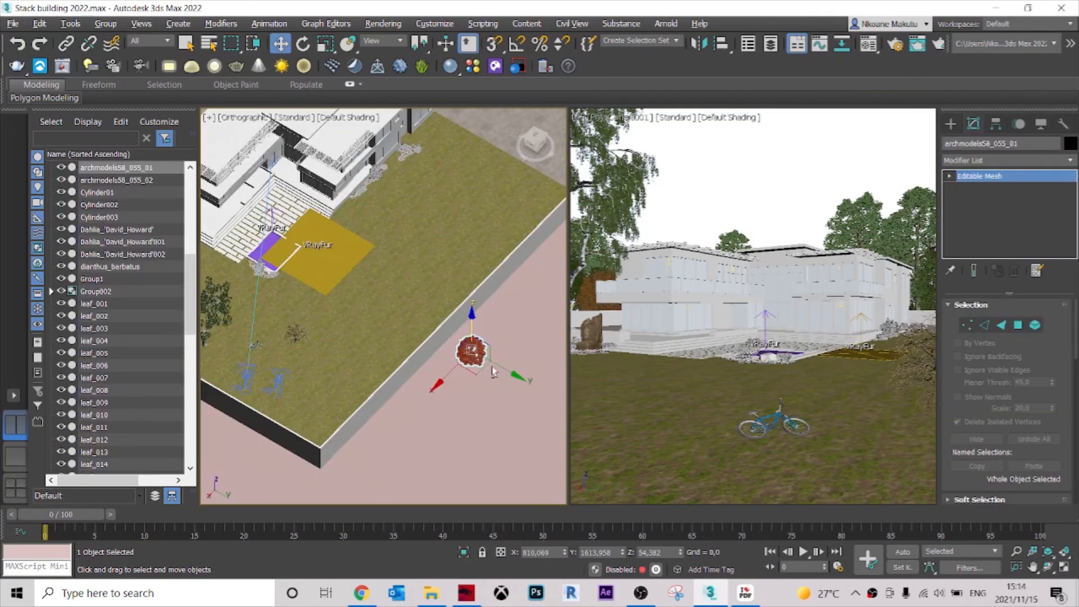
left_click(489, 408)
scroll(487, 404, "down", 3)
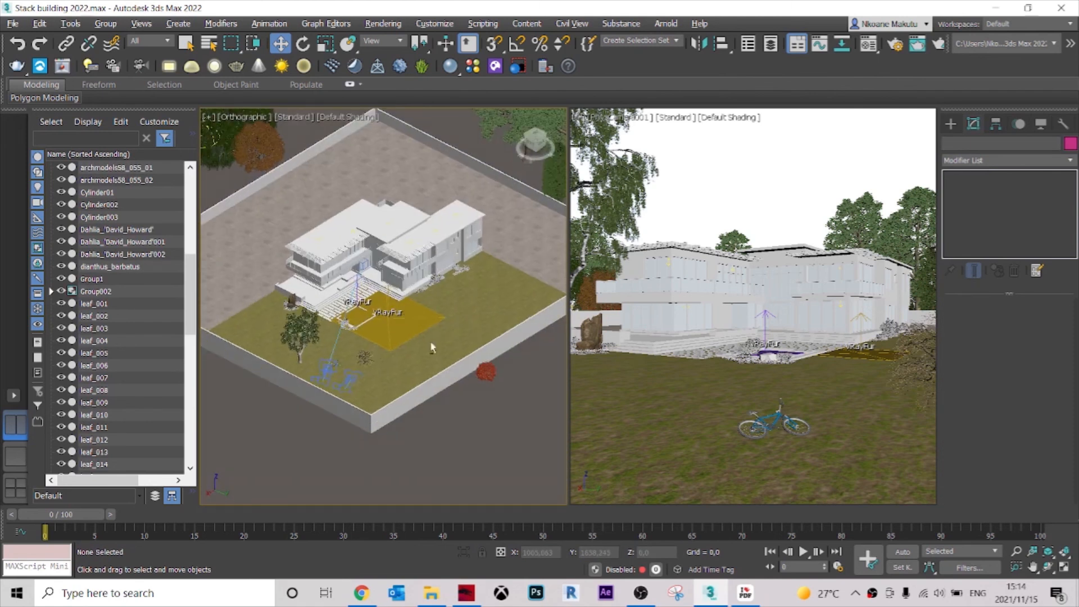
Examine the house facade and entrance paving in the orthographic view, and make the camera view active.
scroll(430, 341, "up", 5)
scroll(426, 352, "up", 1)
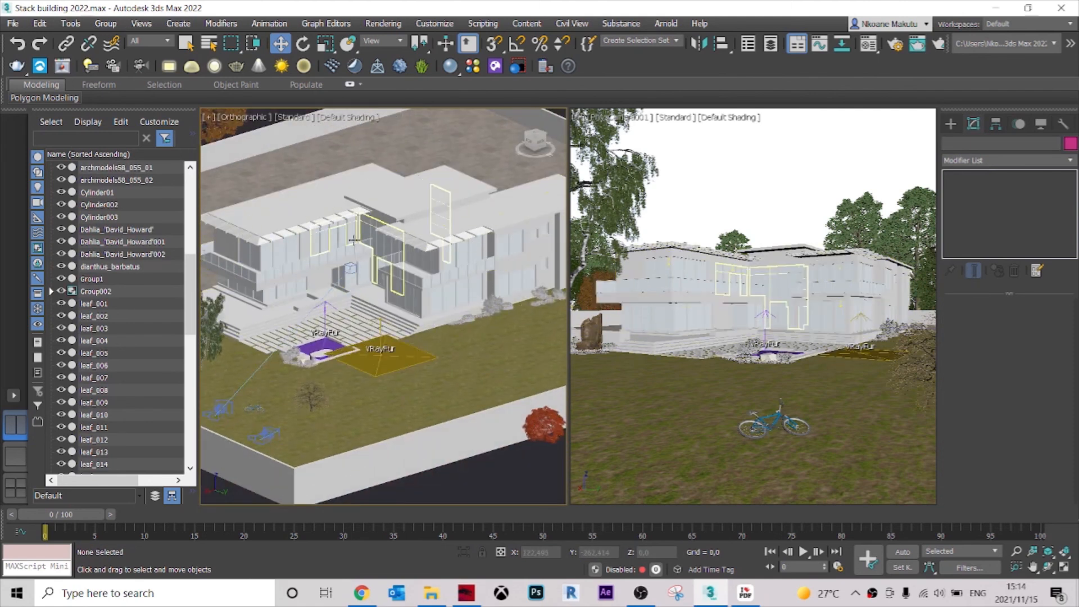
scroll(265, 221, "up", 8)
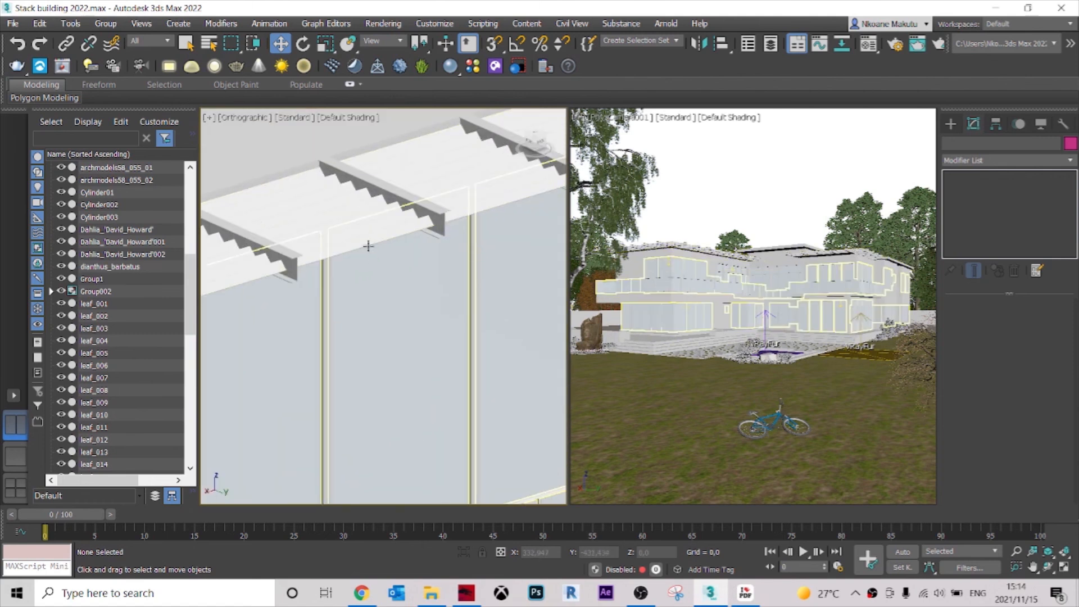
scroll(366, 246, "down", 6)
middle_click_drag(429, 359, 364, 343)
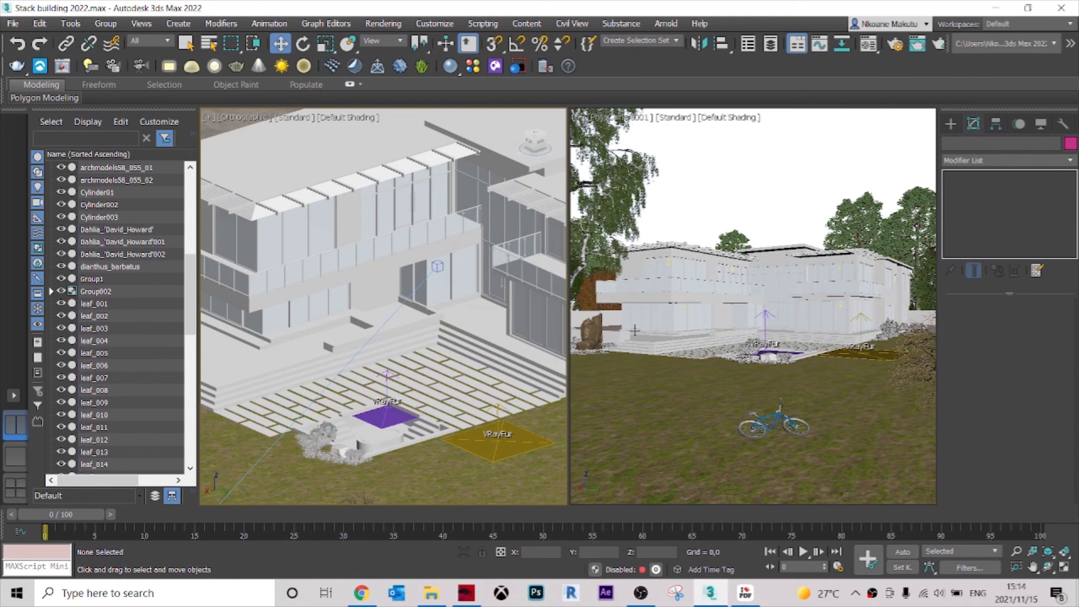
left_click(718, 177)
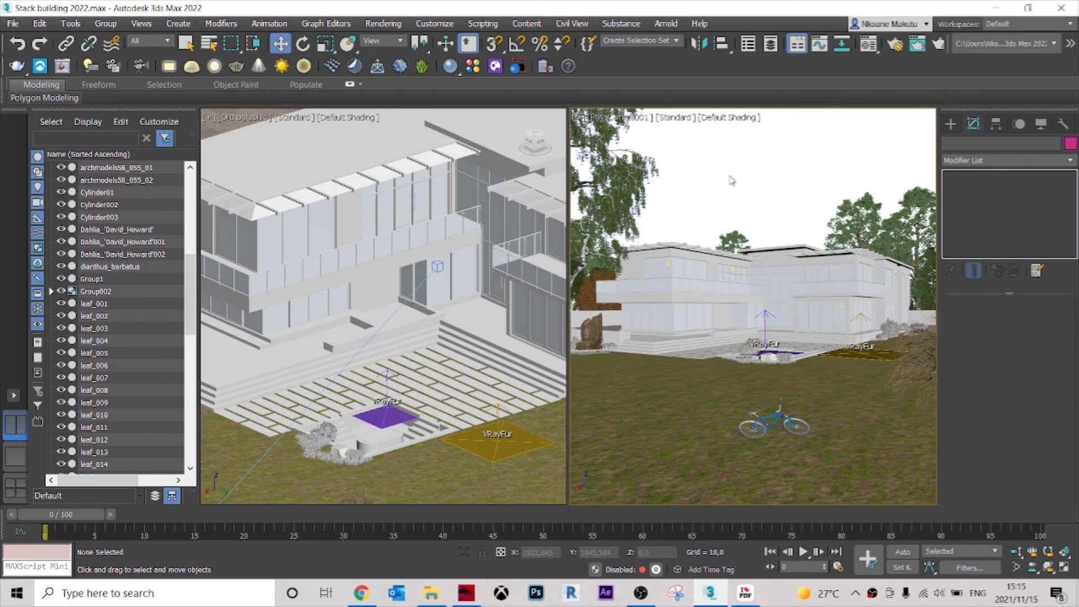